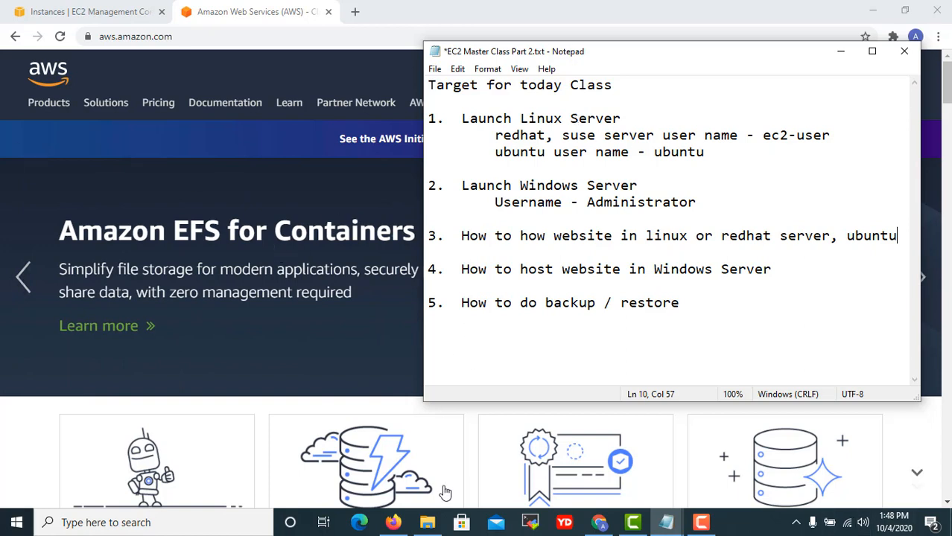
Bring the 'EC2 Master class Part 1' Notepad notes in front of the Part 2 notes.
mouse_move(672, 526)
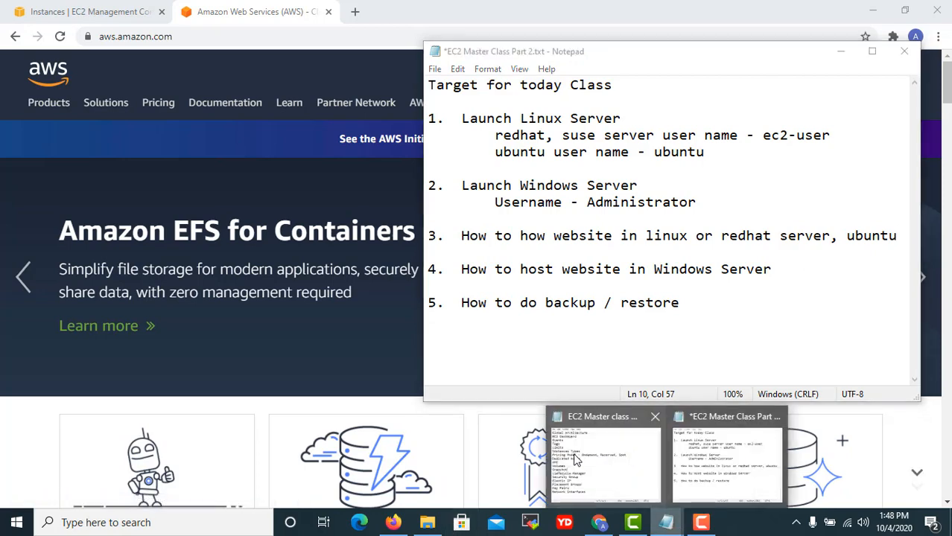
click(719, 493)
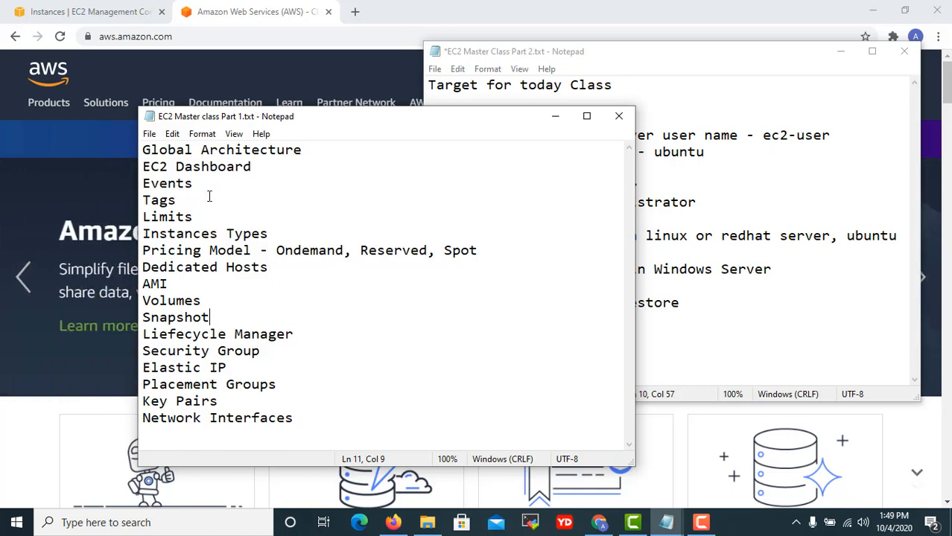
Add 'Today date 4 October 2020 (Valid for next 2-3 years)' as the first line of the Part 1 notes.
click(144, 151)
key(Return)
key(Return)
key(Up)
key(Up)
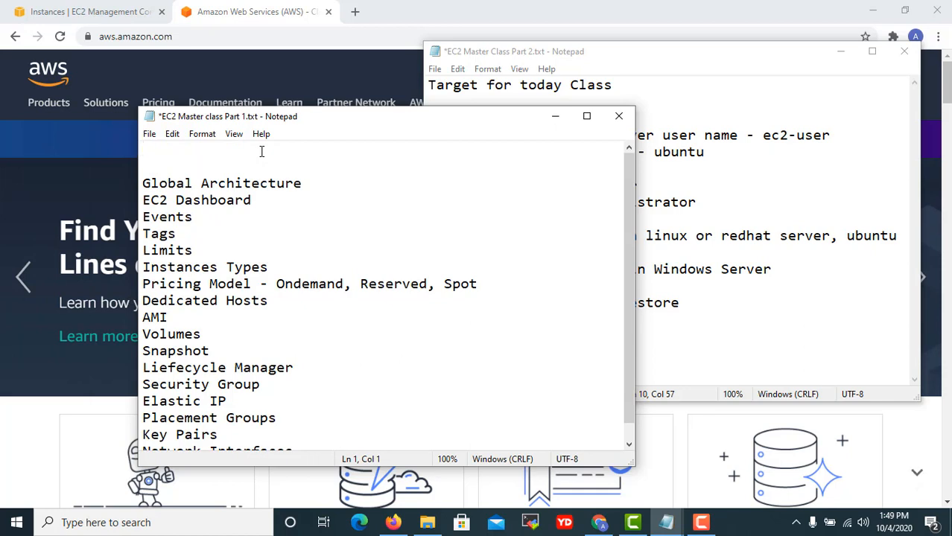
text(Today )
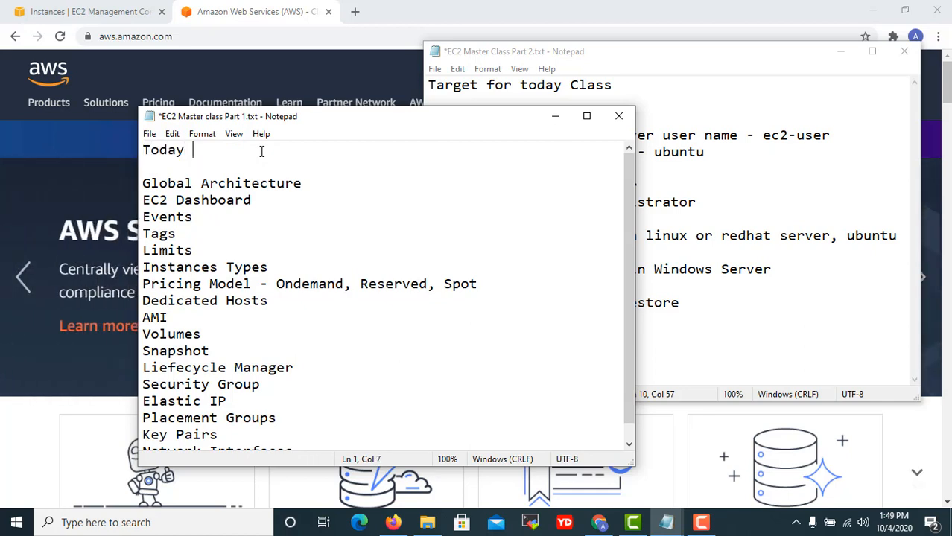
text(ata)
key(BackSpace)
key(BackSpace)
key(BackSpace)
text(dae)
key(BackSpace)
key(BackSpace)
text(te 4 October 2020)
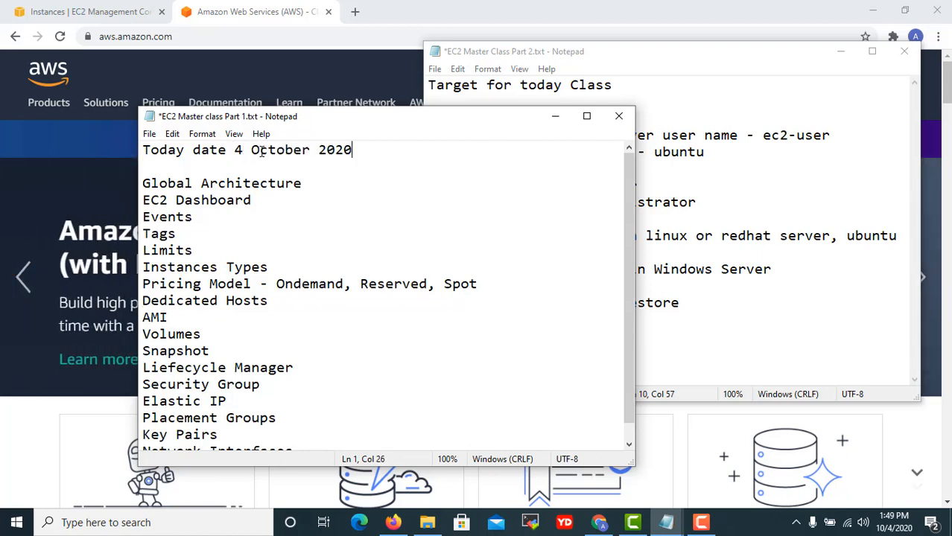
key(ctrl+s)
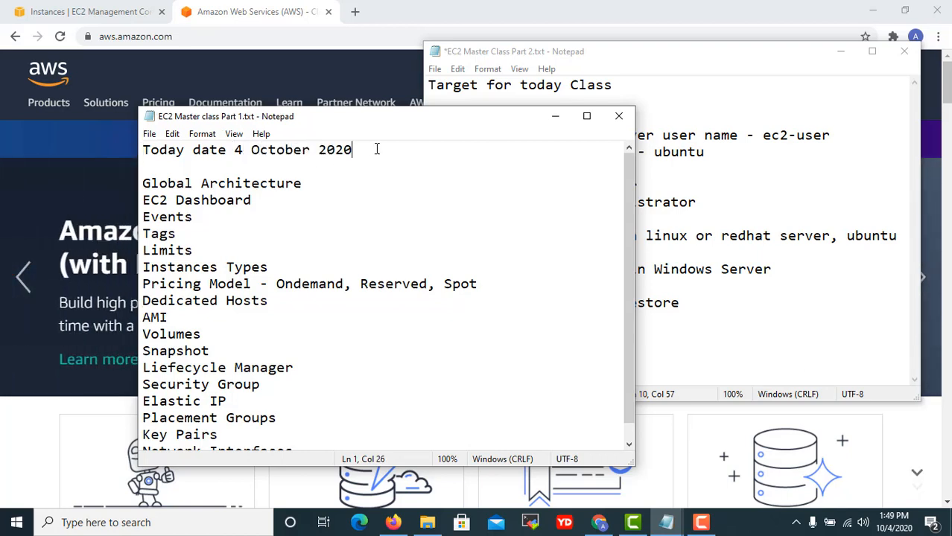
text((Valid ne)
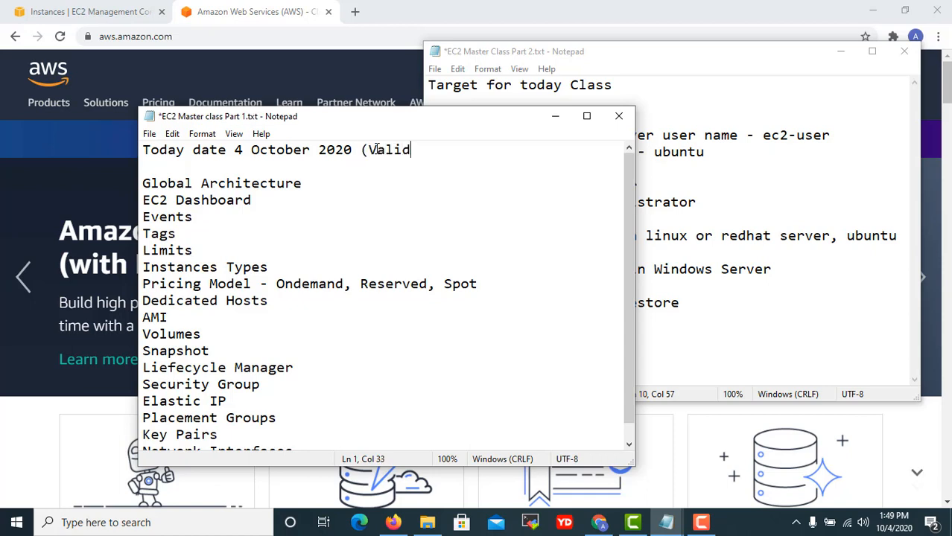
key(BackSpace)
key(BackSpace)
text(for next )
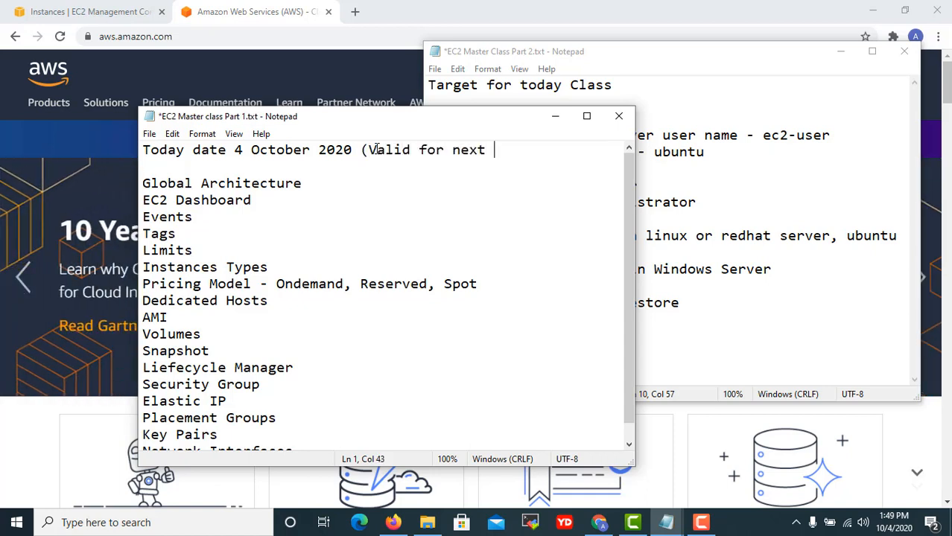
text(2-3 years))
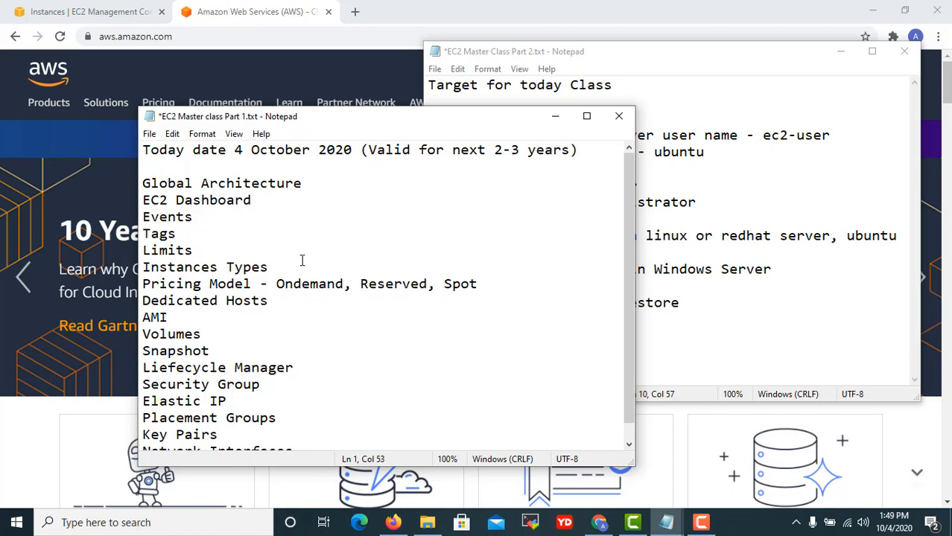
Save the Part 1 notes and close their window.
scroll(302, 259, down, 1)
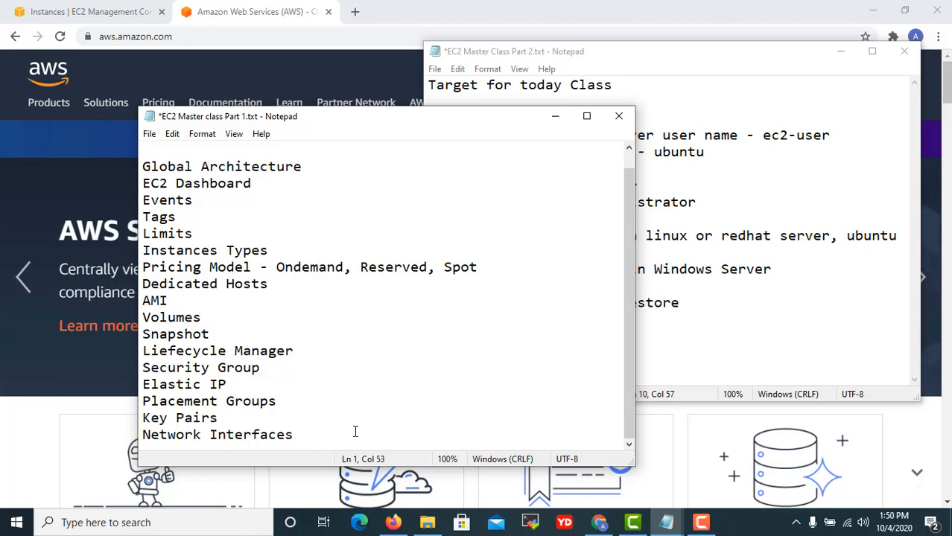
scroll(387, 302, up, 1)
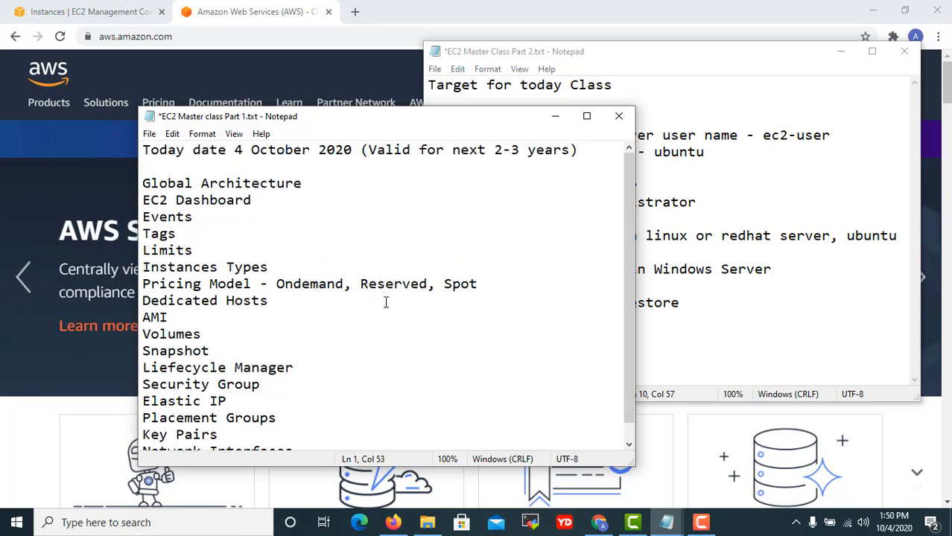
click(618, 116)
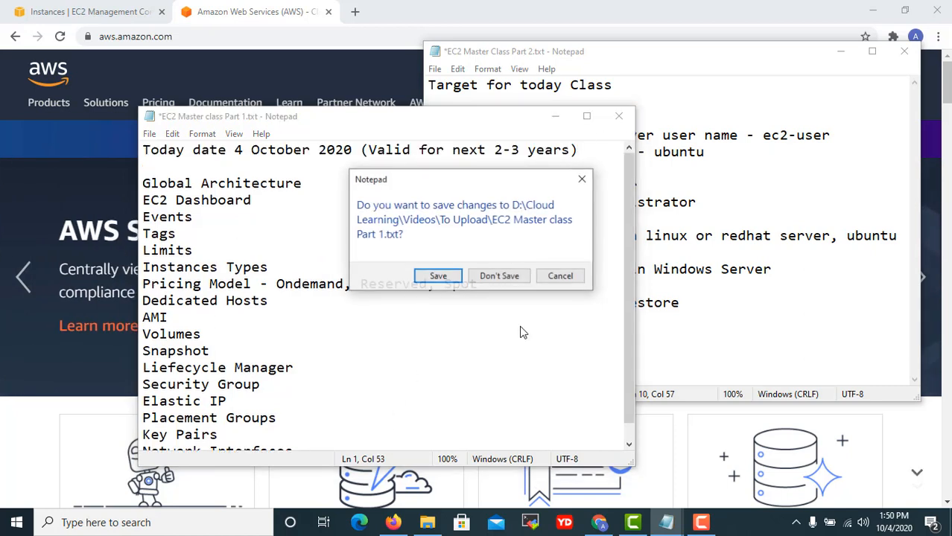
click(450, 280)
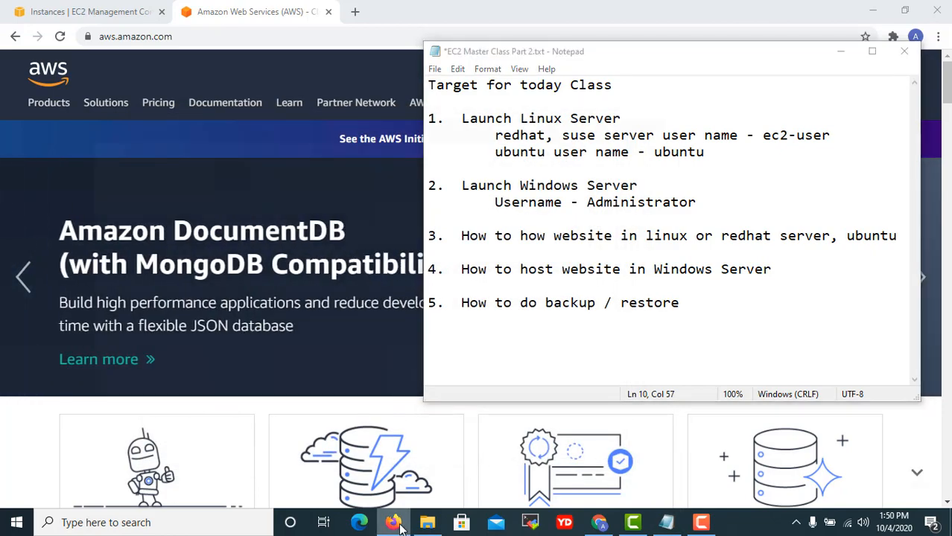
click(395, 523)
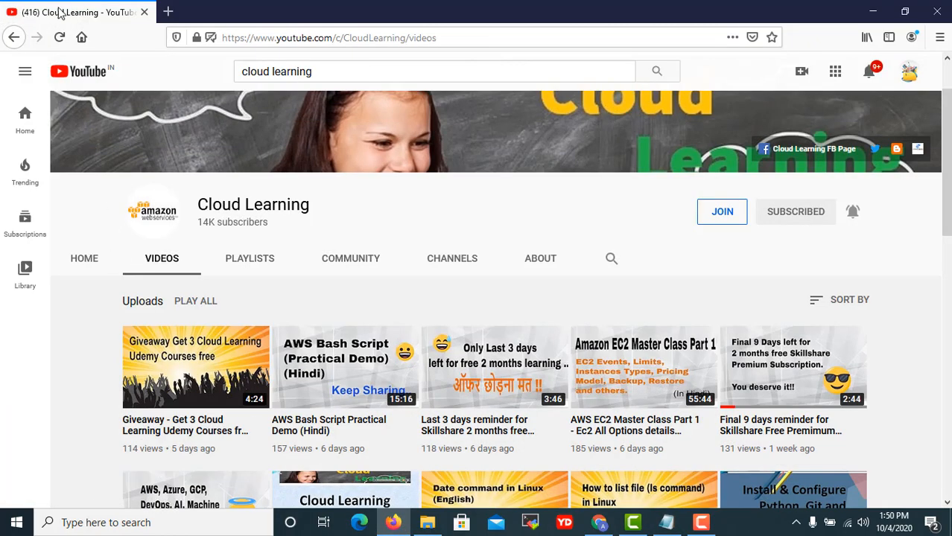
click(10, 38)
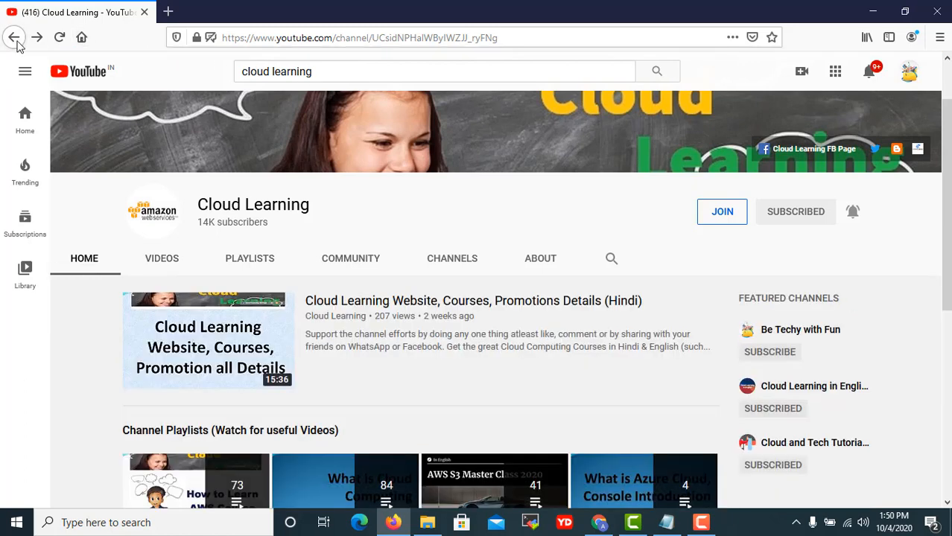
click(14, 39)
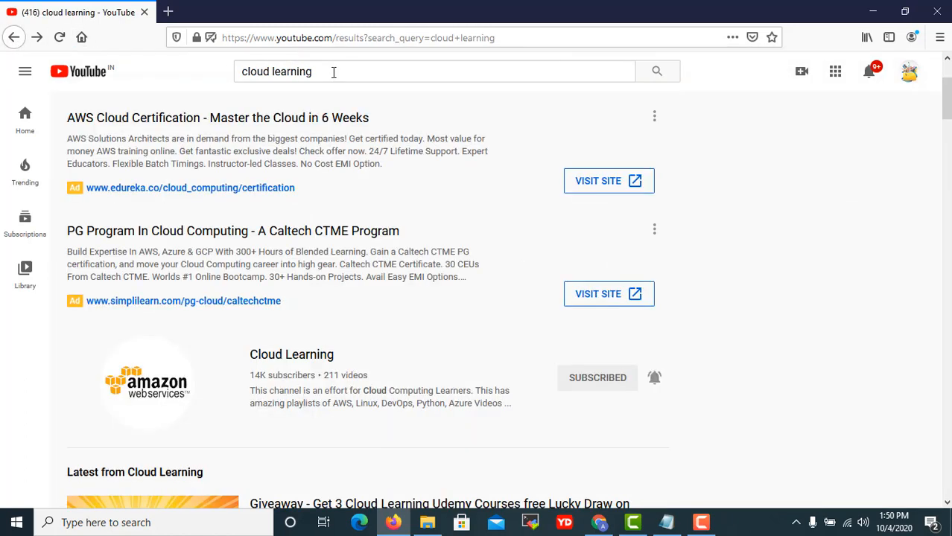
click(318, 365)
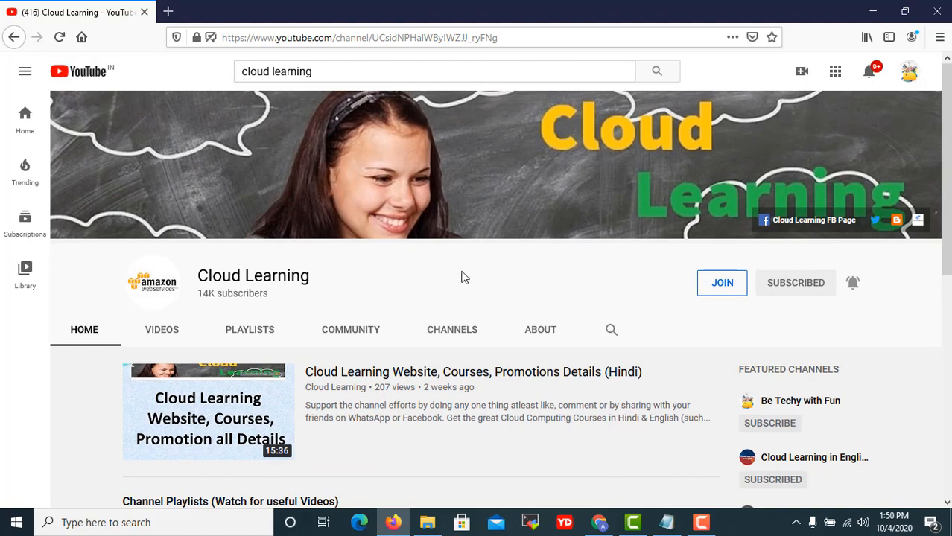
click(169, 334)
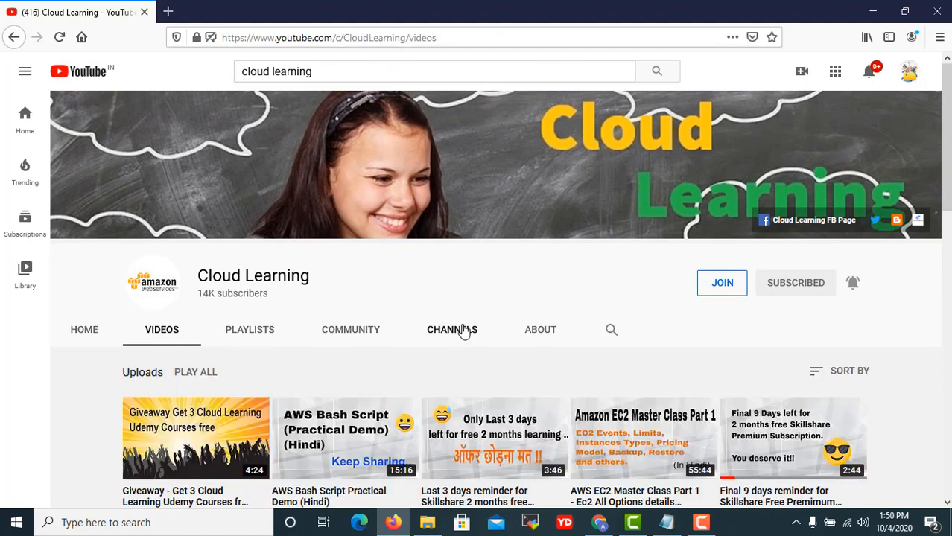
scroll(468, 335, down, 2)
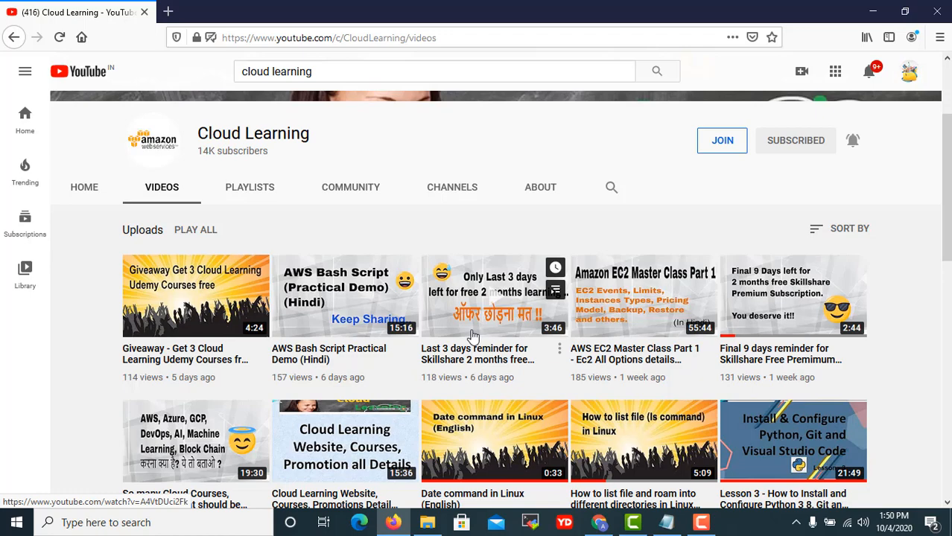
scroll(804, 350, down, 3)
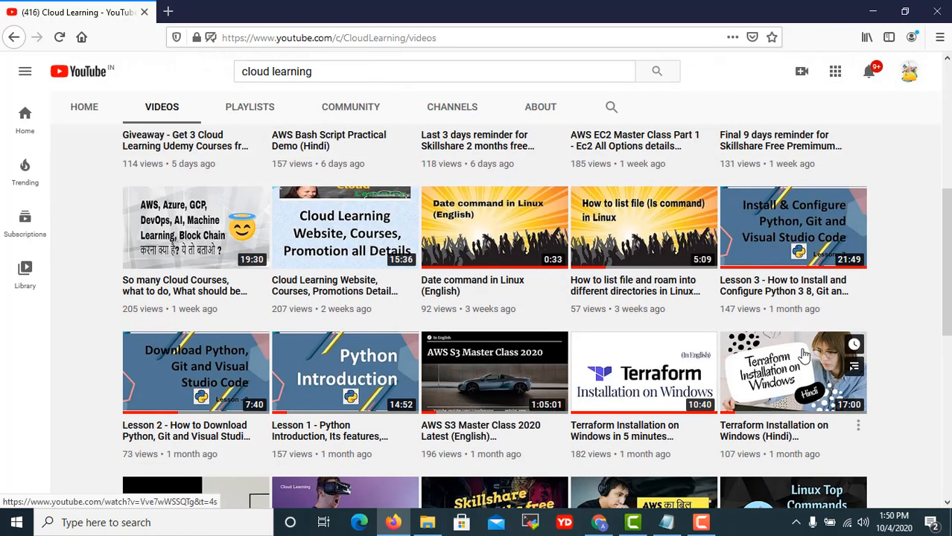
scroll(803, 357, up, 4)
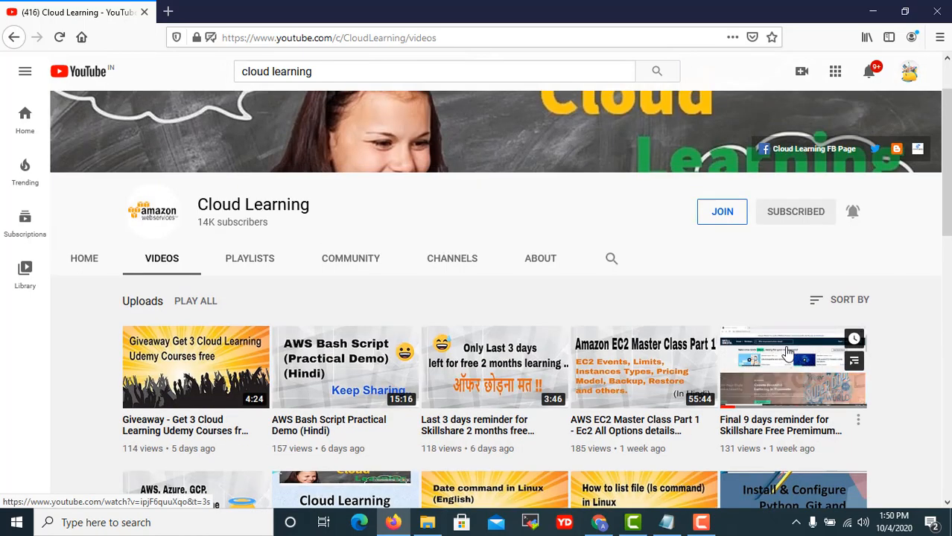
click(253, 260)
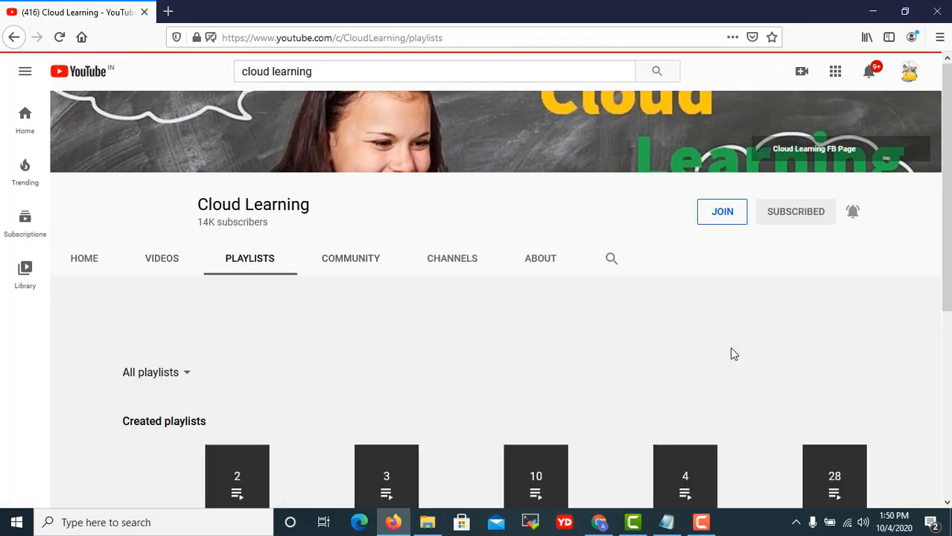
scroll(731, 355, down, 3)
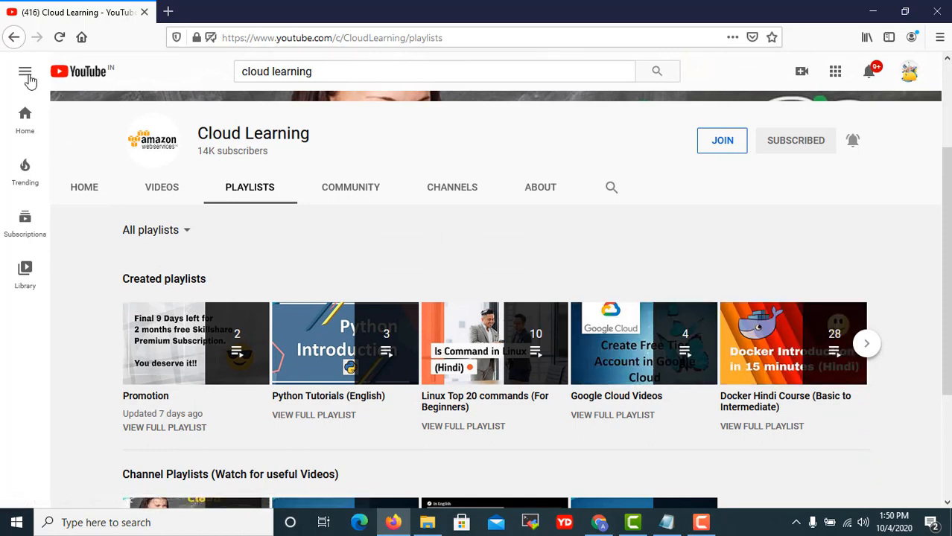
click(14, 39)
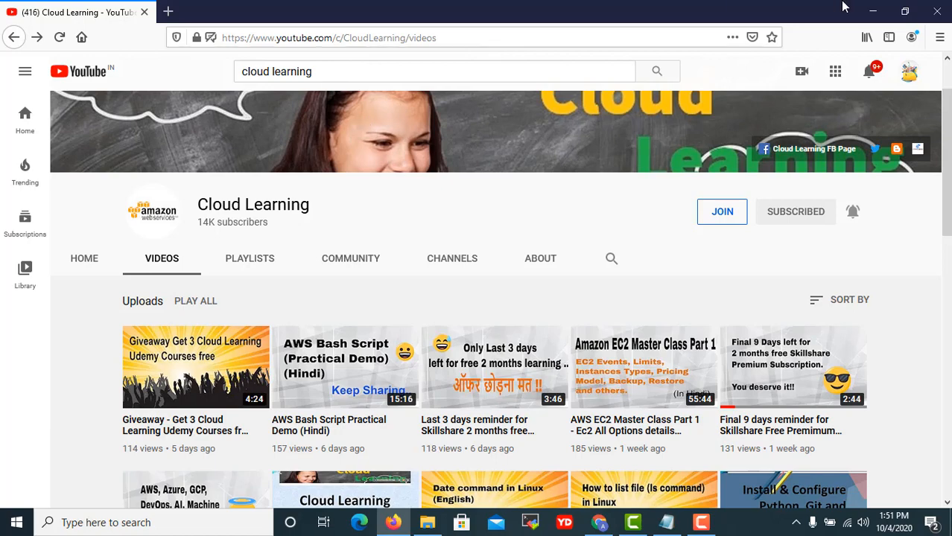
click(872, 10)
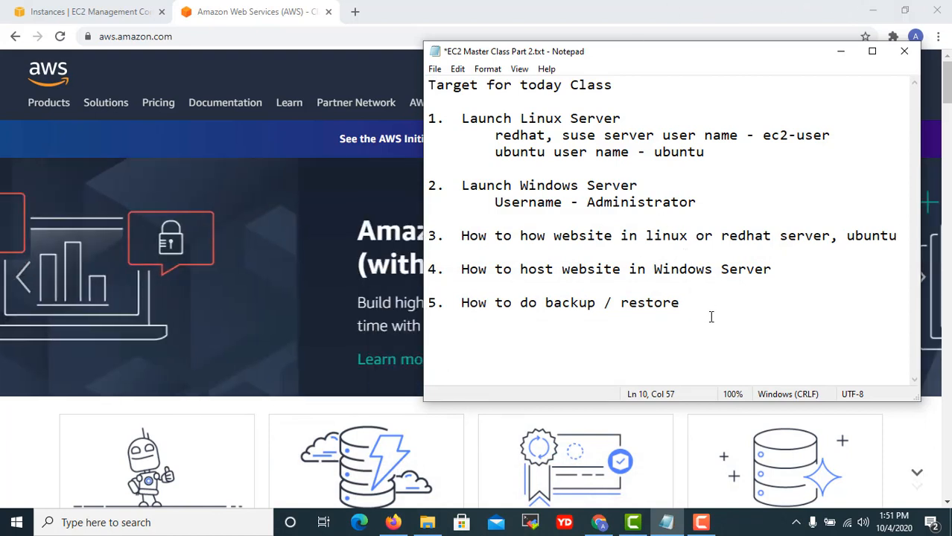
Highlight the Launch Linux Server and Launch Windows Server targets in the Part 2 notes, then switch to the EC2 Instances tab.
click(711, 317)
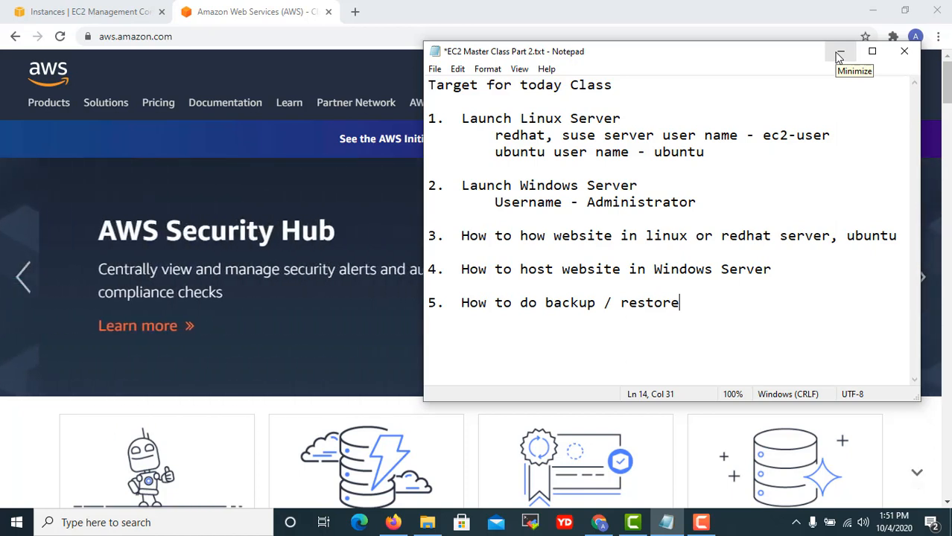
click(762, 184)
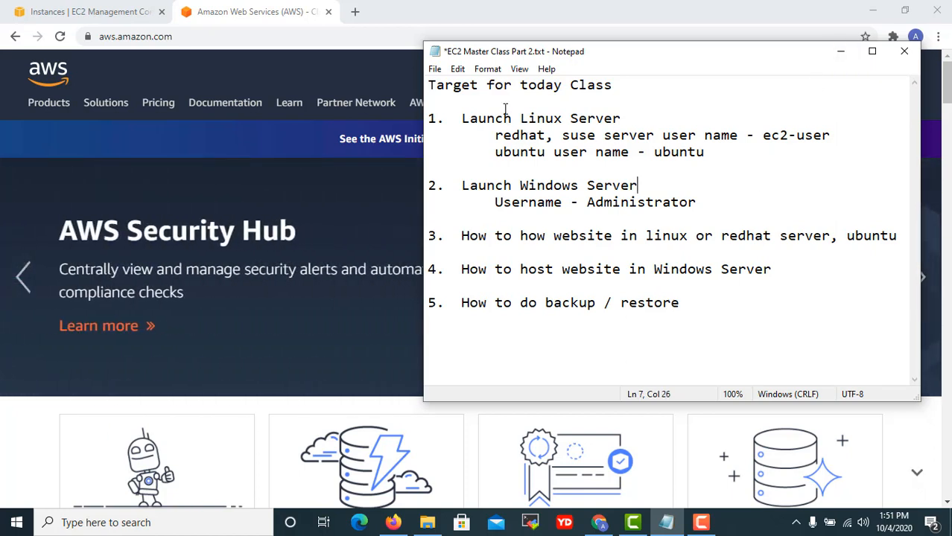
drag(489, 118, 529, 135)
drag(594, 152, 628, 202)
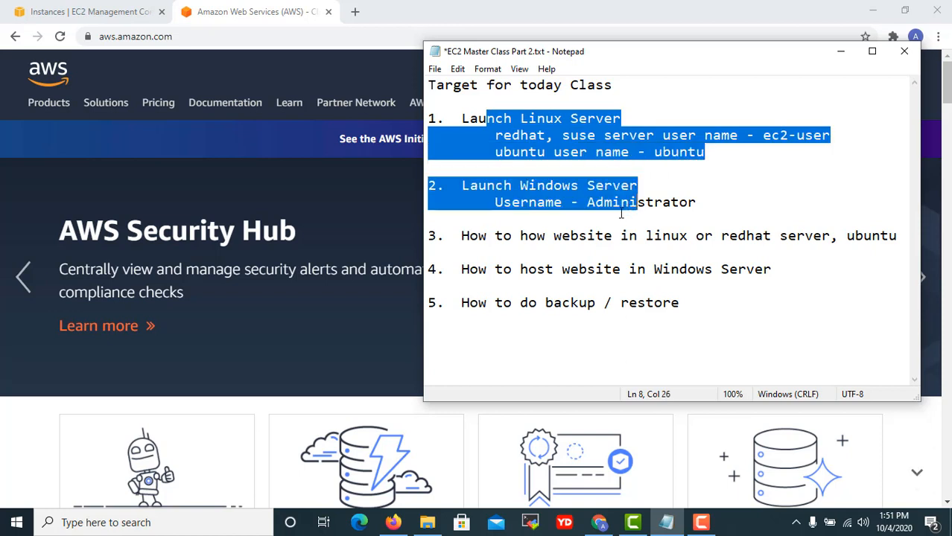
click(627, 235)
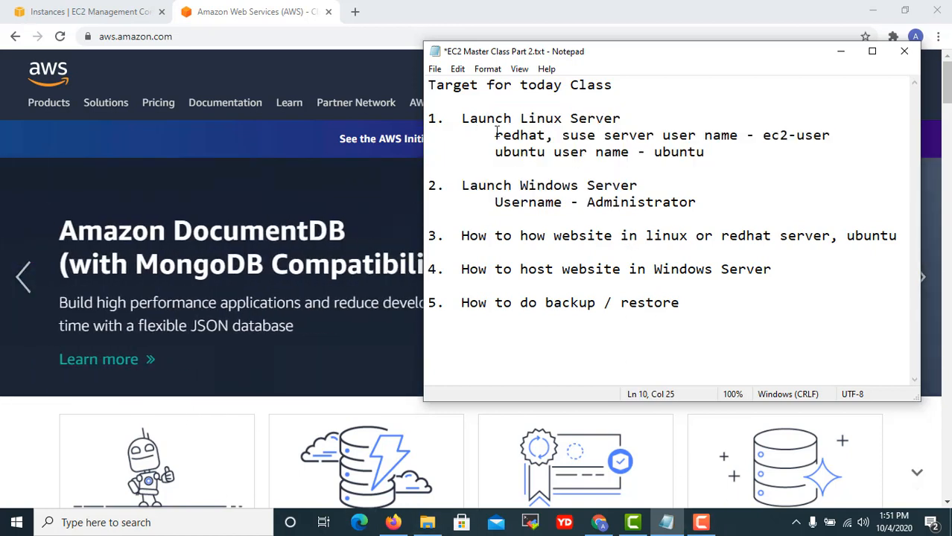
drag(519, 120, 621, 119)
click(648, 191)
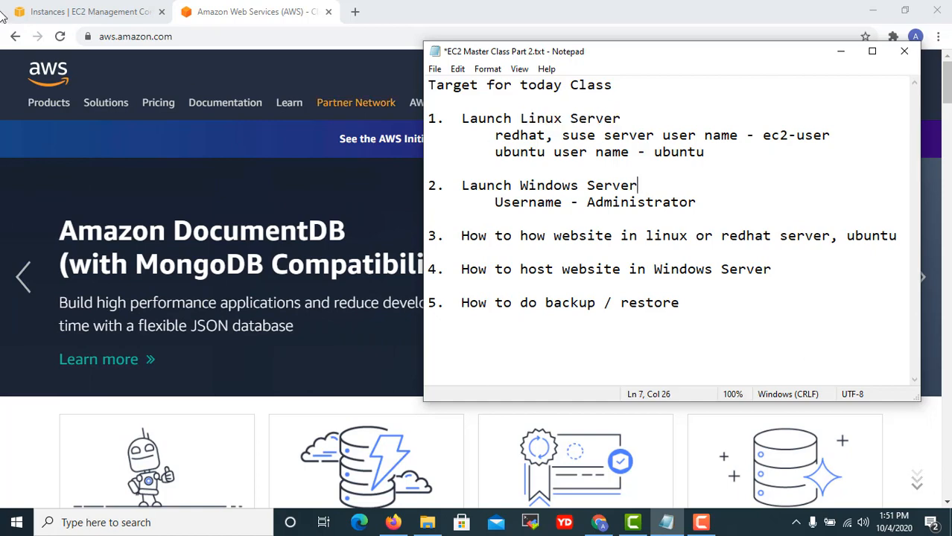
click(66, 11)
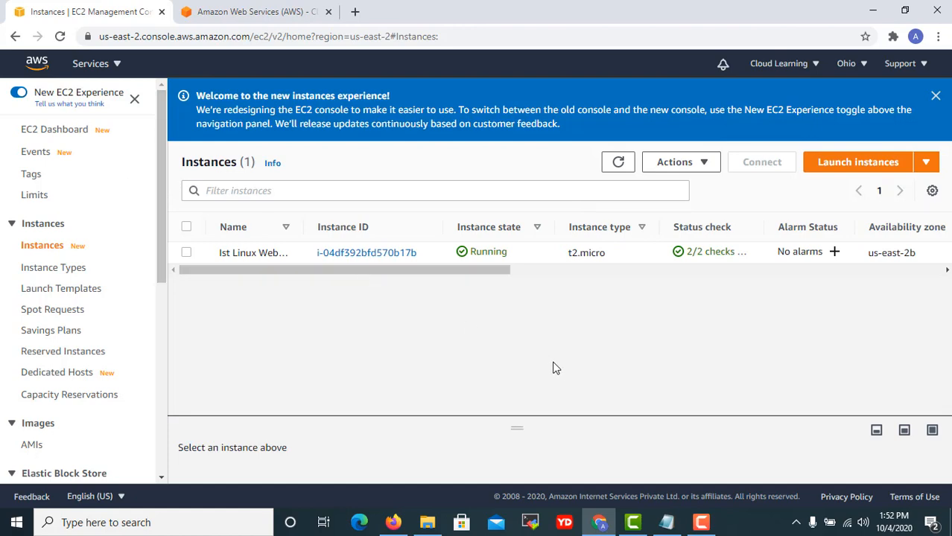
Glance at the class notes in Notepad and return to the EC2 Instances page.
click(666, 523)
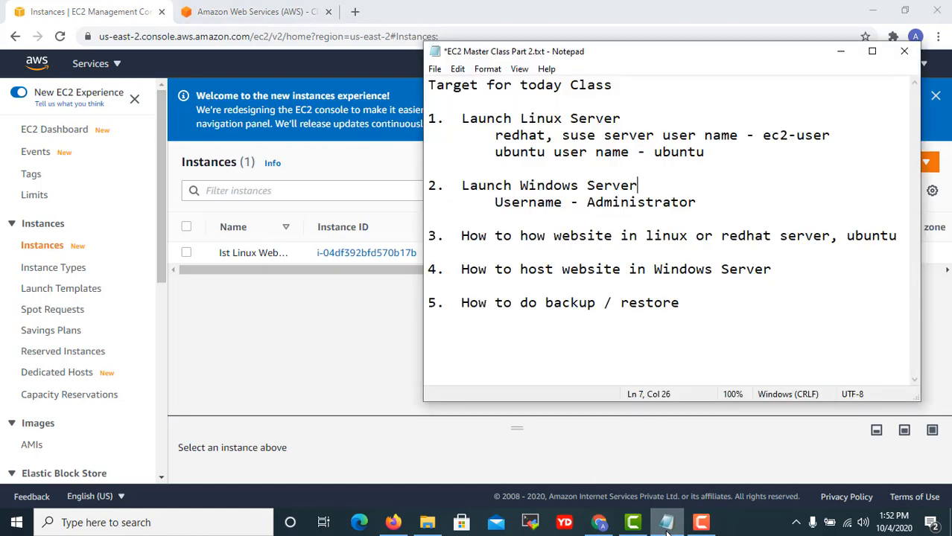
click(545, 303)
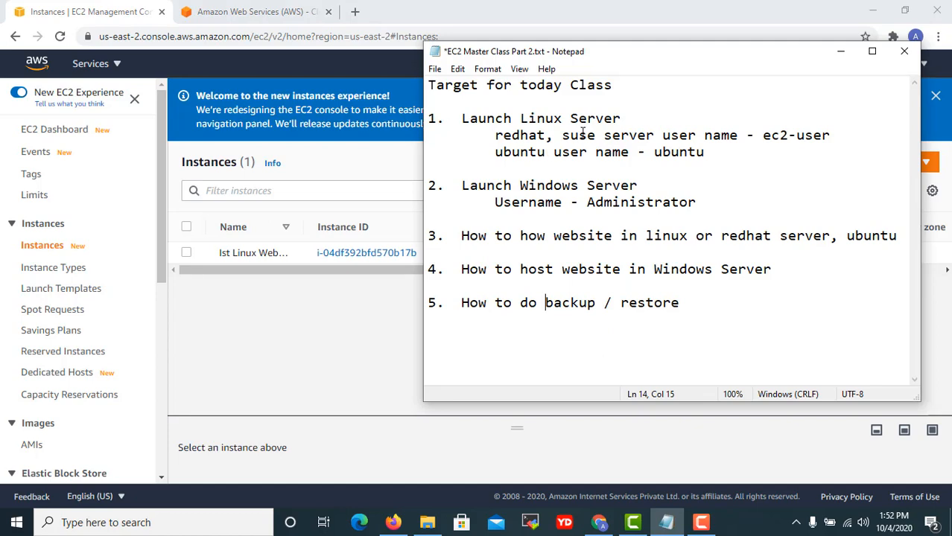
click(297, 340)
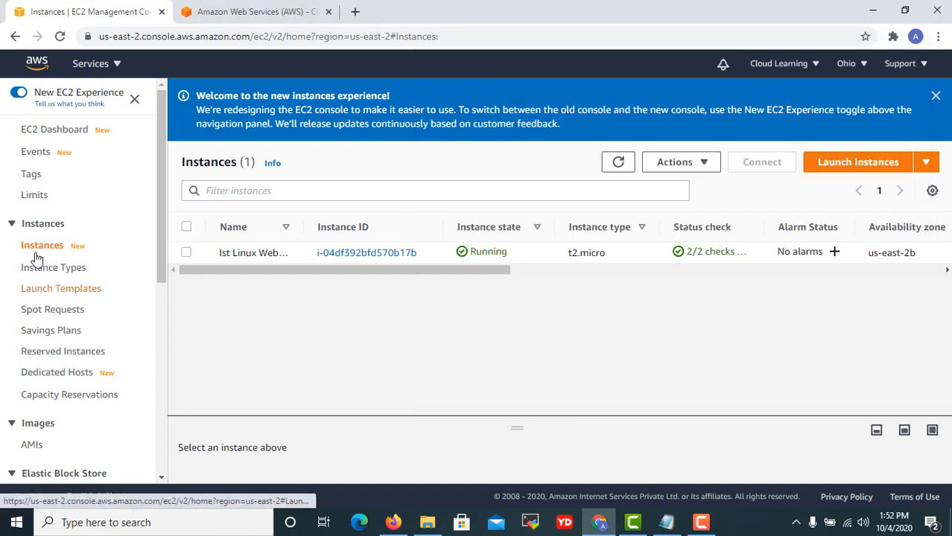
Switch the region to Asia Pacific (Mumbai) and close the welcome banner.
click(849, 64)
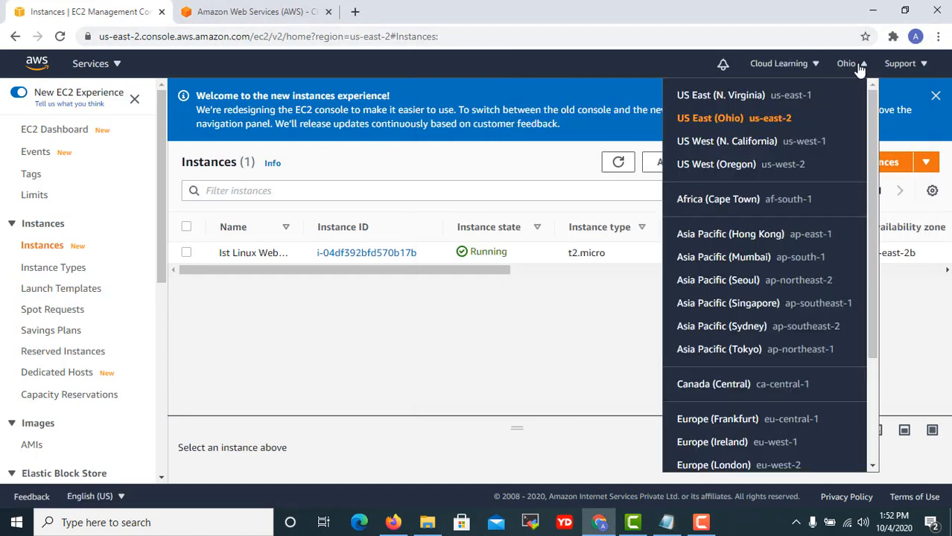
scroll(788, 401, down, 2)
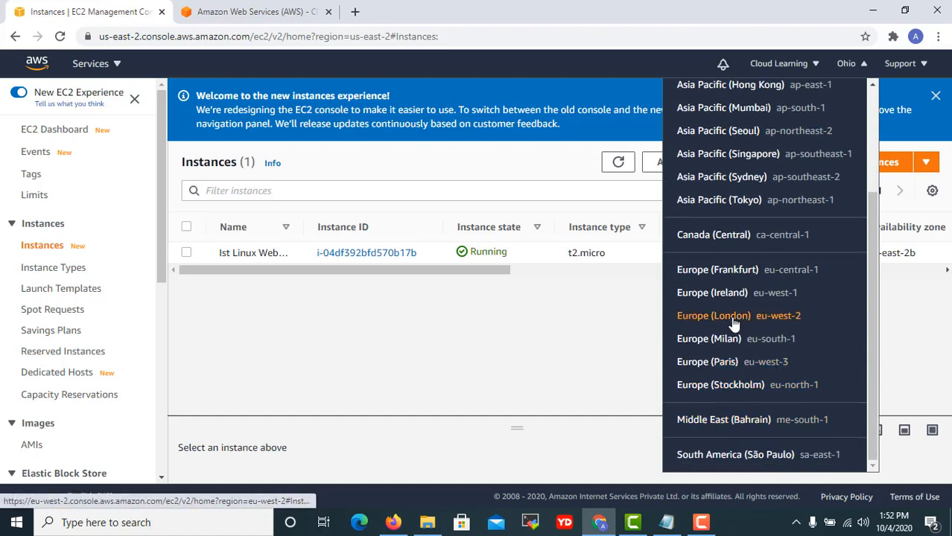
scroll(733, 324, up, 3)
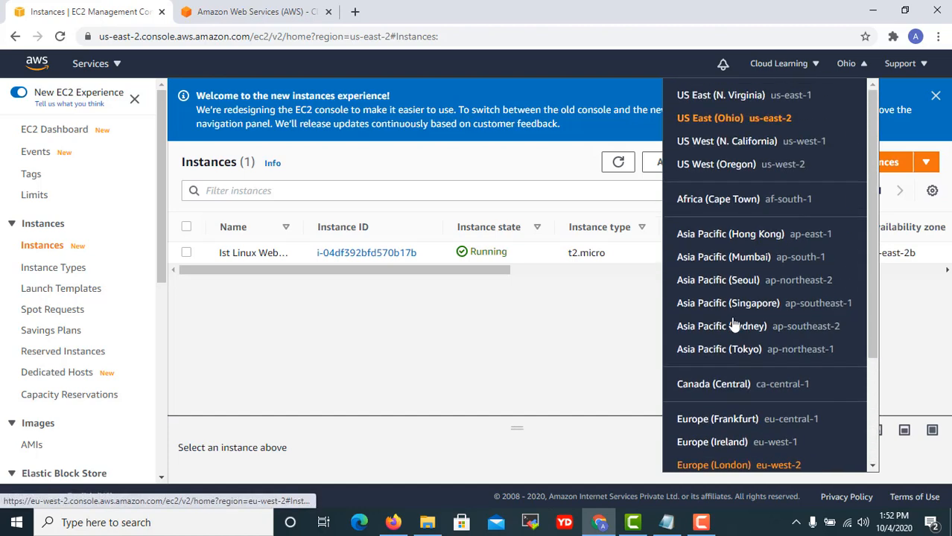
click(733, 262)
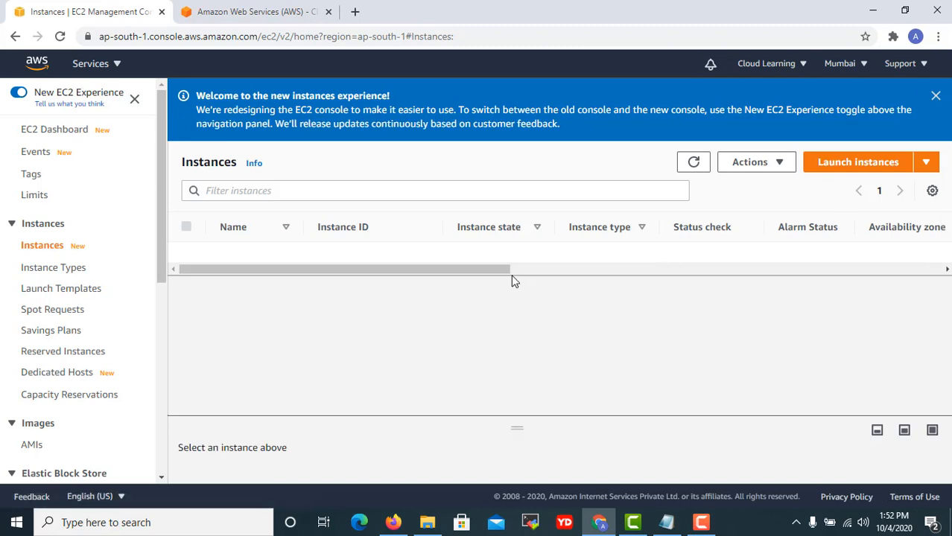
click(936, 98)
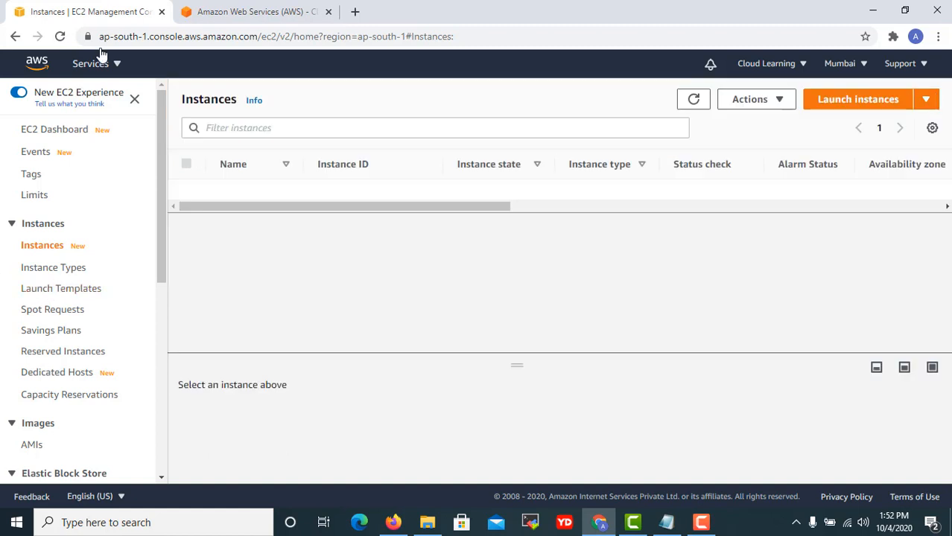
Start the launch-instance wizard, briefly checking the class notes before viewing the AMI list.
click(877, 104)
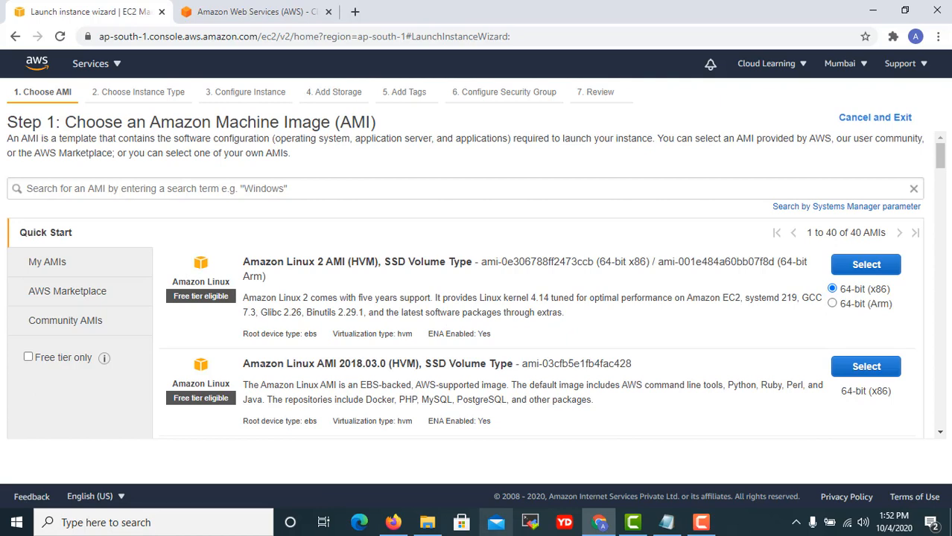
click(667, 525)
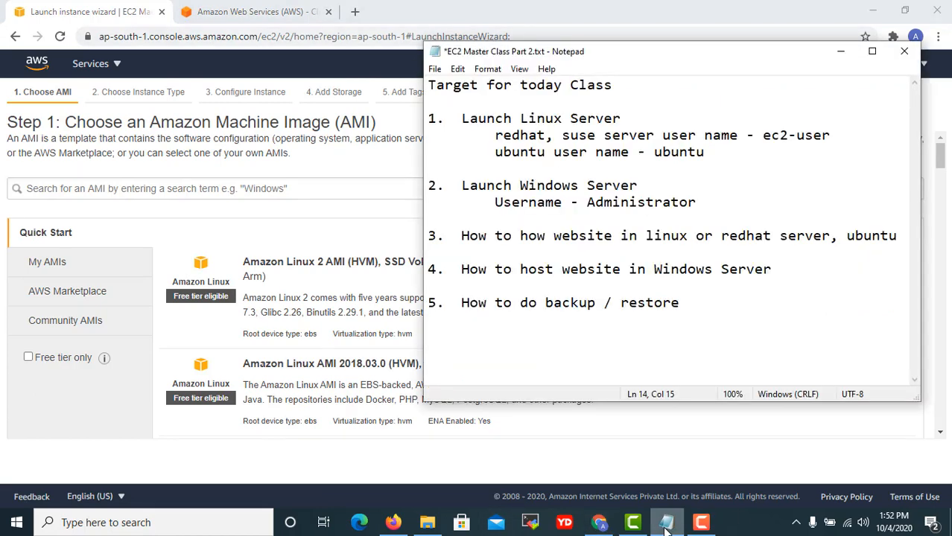
click(667, 525)
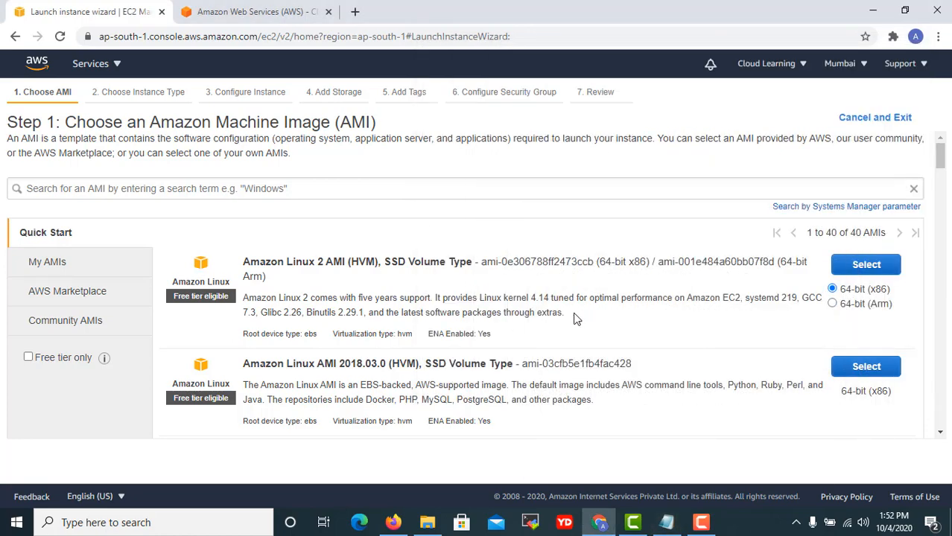
scroll(575, 318, down, 2)
scroll(600, 319, up, 1)
Choose the Red Hat Enterprise Linux 8 AMI and advance through instance details to the 10 GiB storage step.
scroll(596, 320, down, 3)
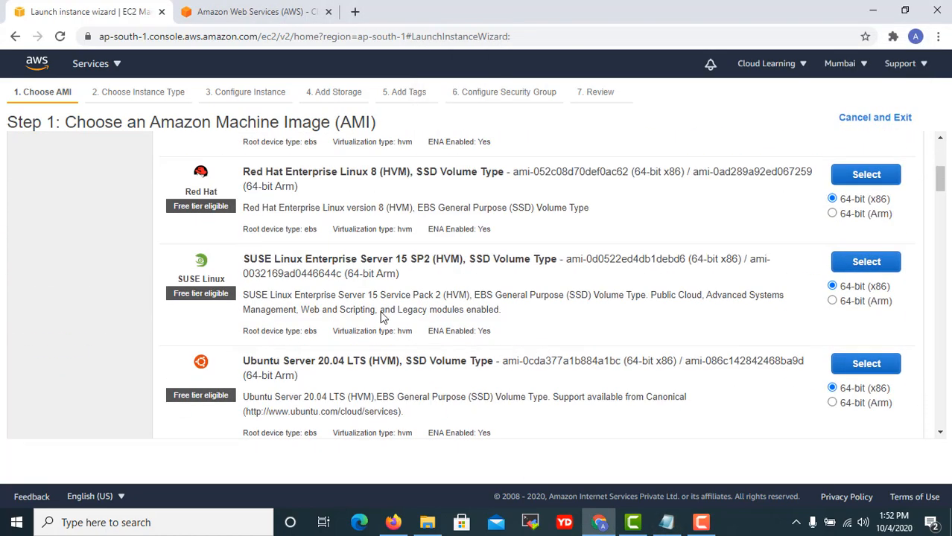
click(876, 181)
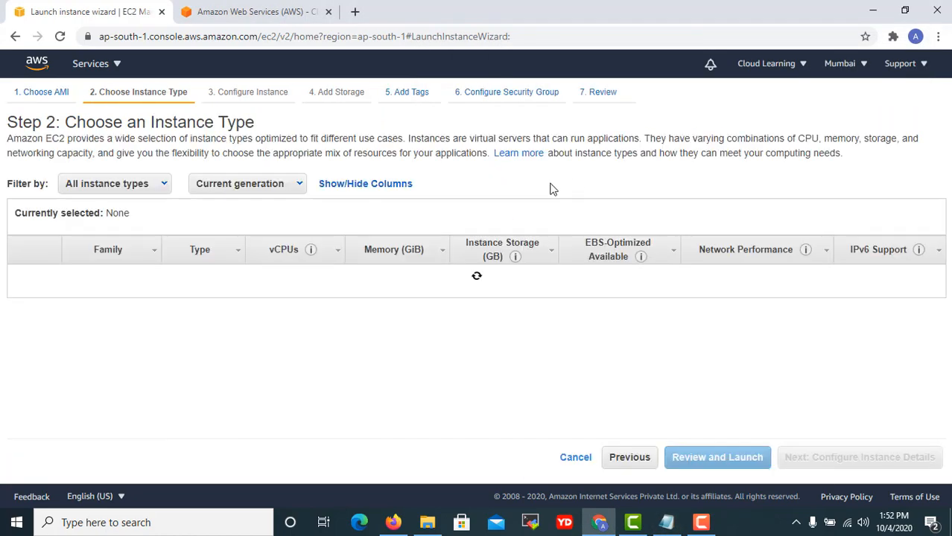
scroll(659, 342, down, 5)
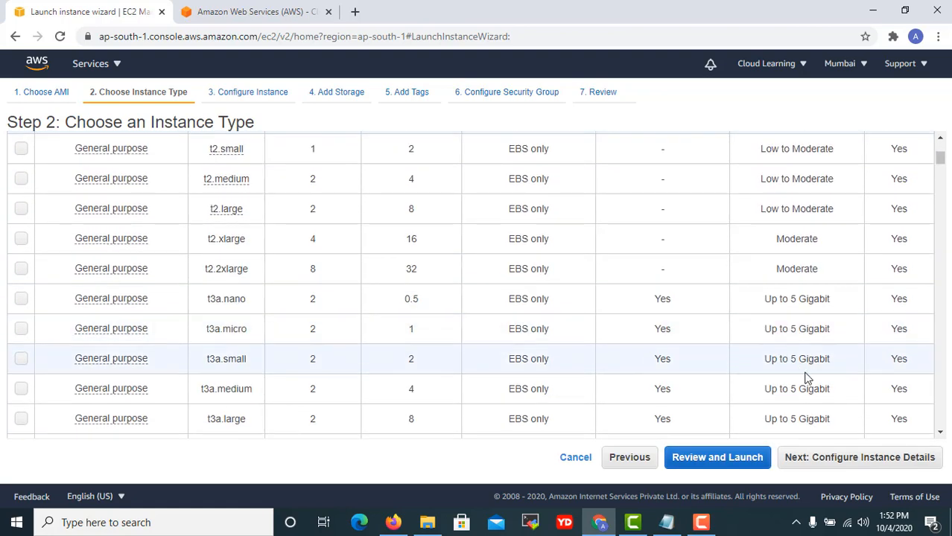
click(913, 457)
scroll(767, 336, down, 2)
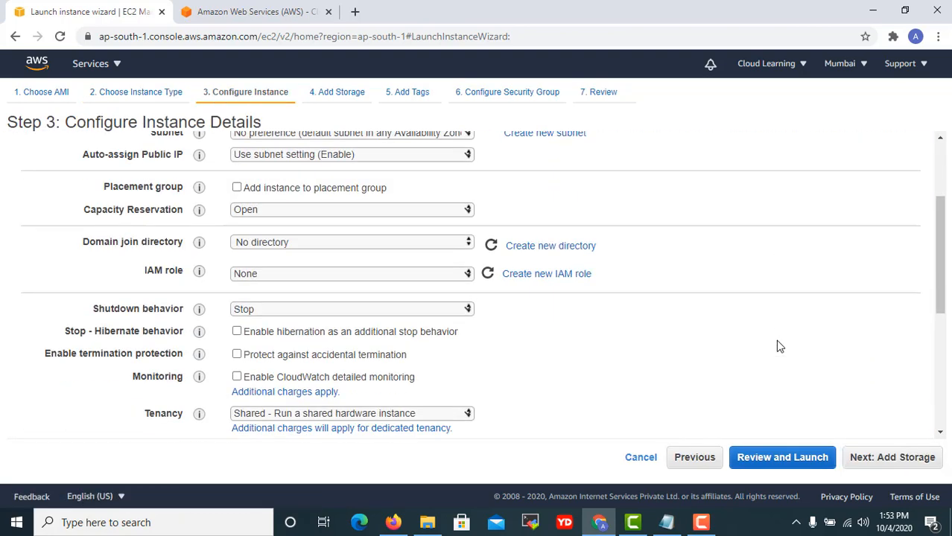
scroll(777, 346, down, 5)
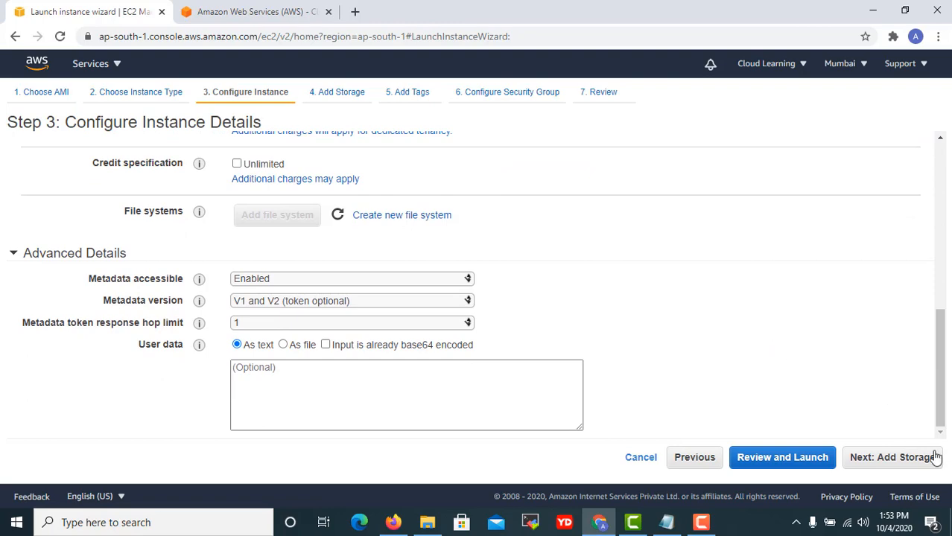
click(894, 457)
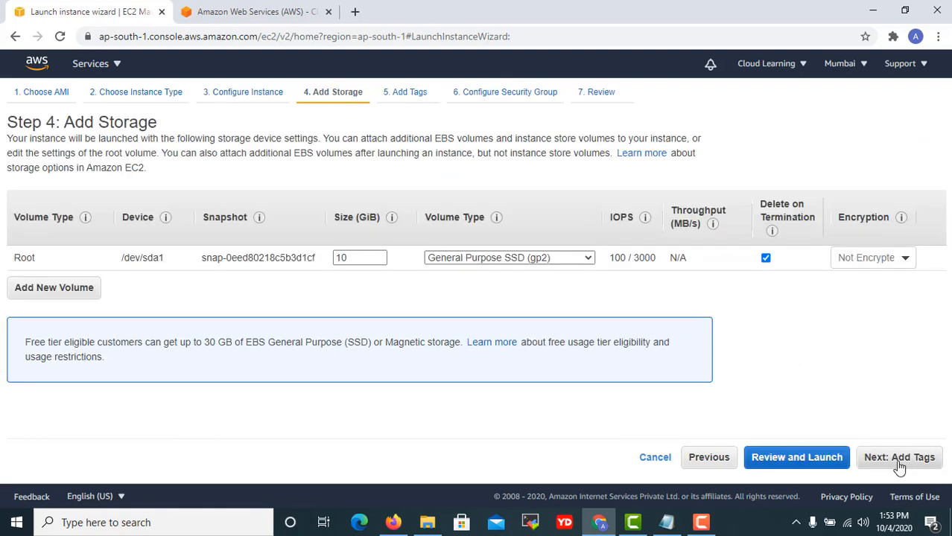
click(900, 464)
Tag the instance with Name = 'Redhat Server', then go back to the storage step.
click(34, 313)
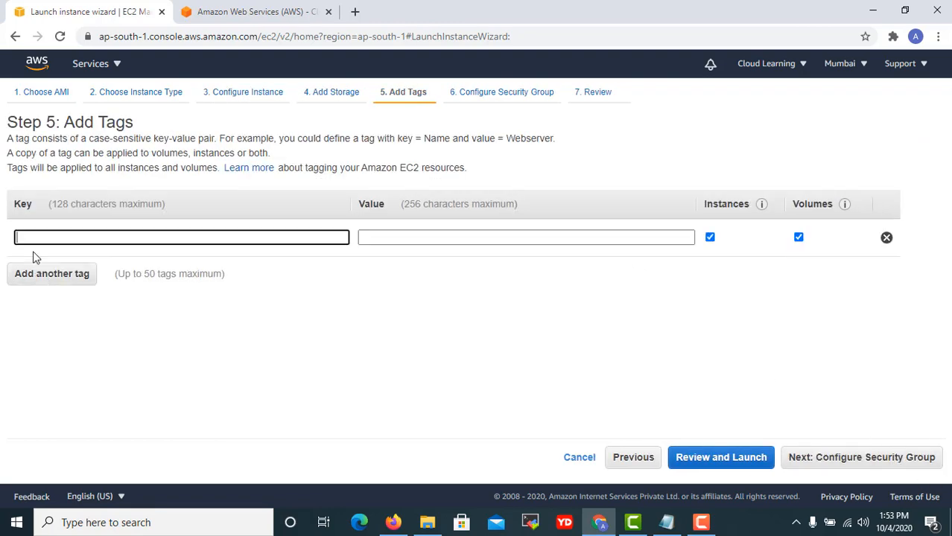
text(Name R)
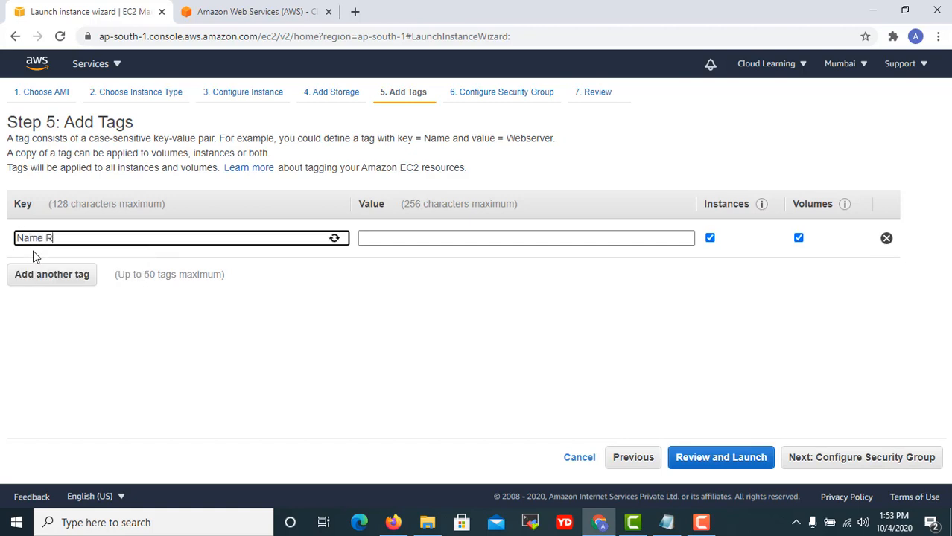
key(BackSpace)
key(BackSpace)
key(Tab)
text(Redh)
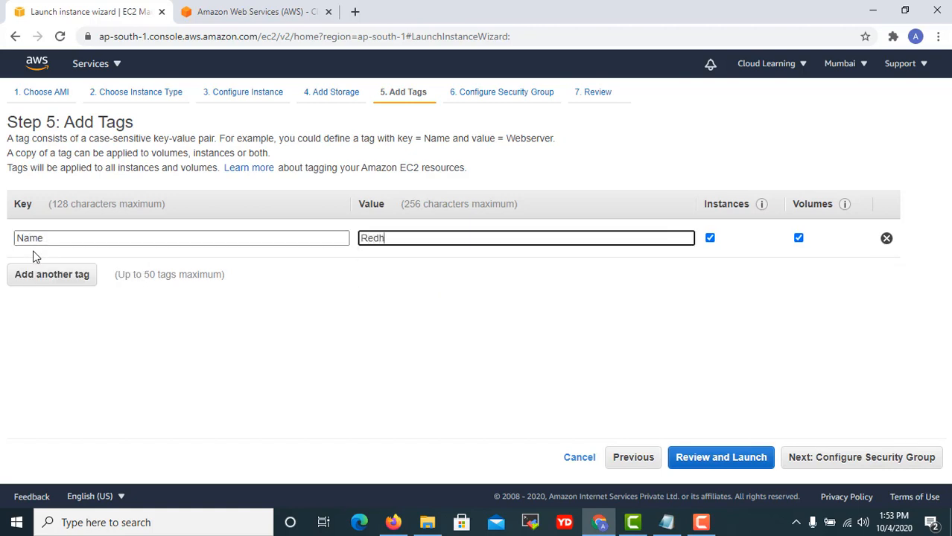
text(at Server)
click(632, 458)
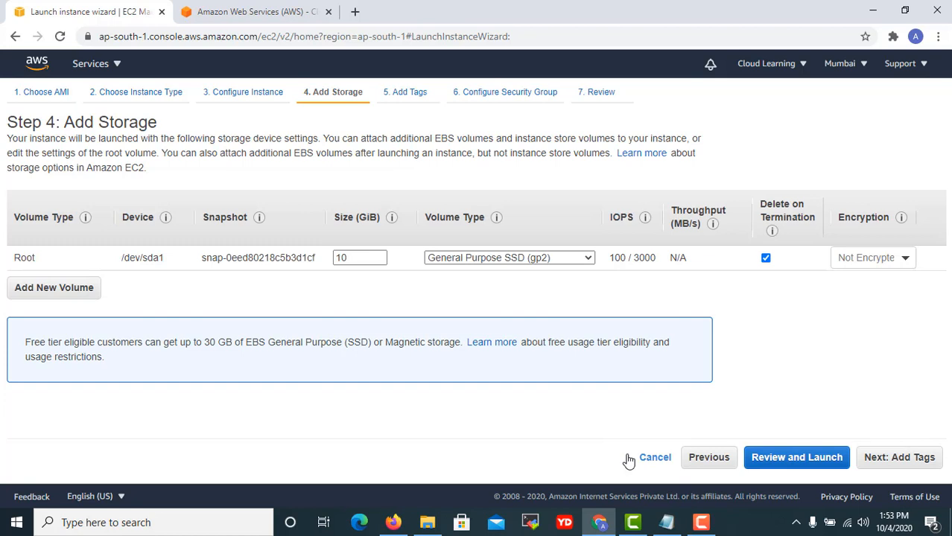
Return to instance details and review them, keeping network vpc-f5f5109e (default) and Shared tenancy.
click(710, 457)
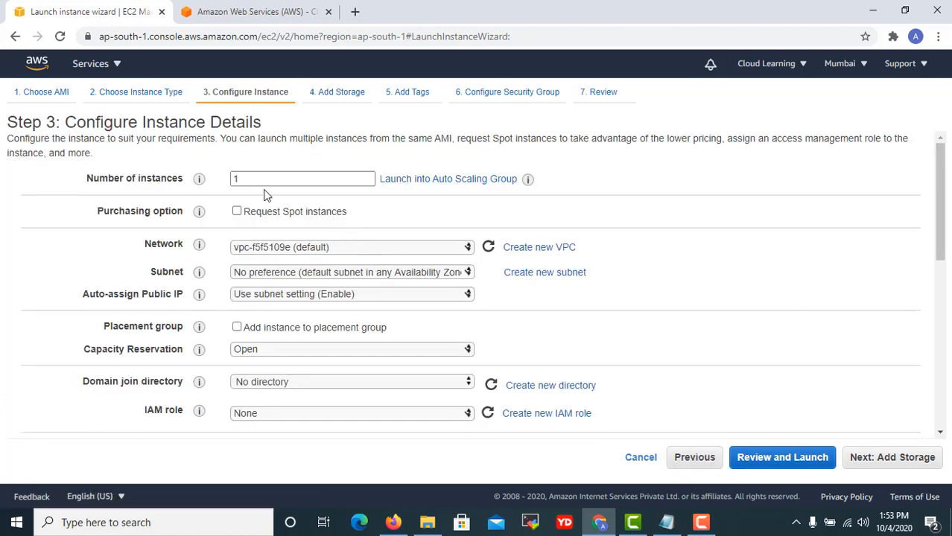
click(367, 249)
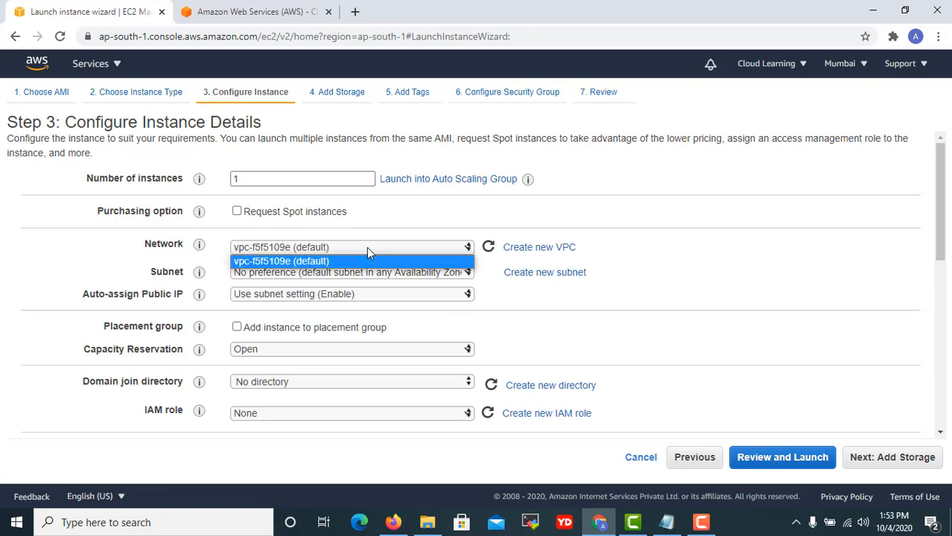
click(367, 249)
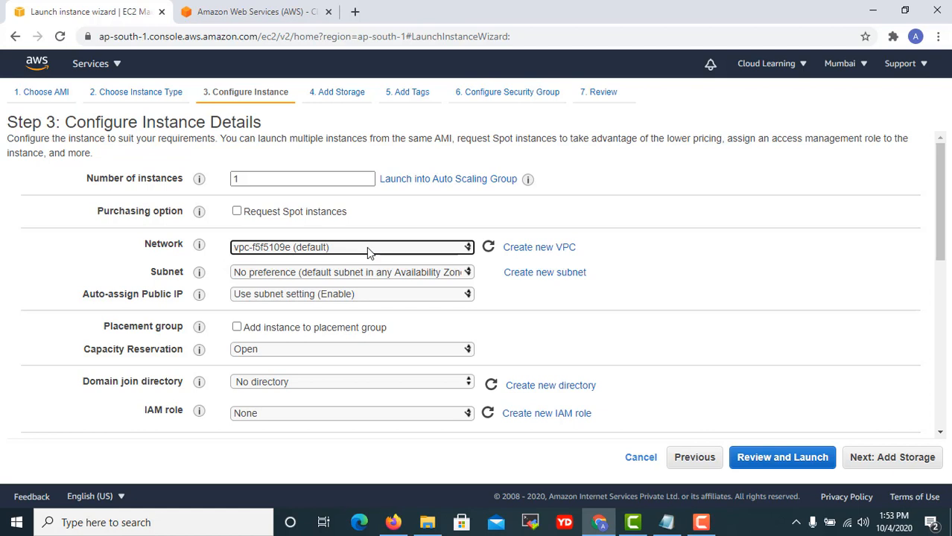
scroll(640, 316, down, 1)
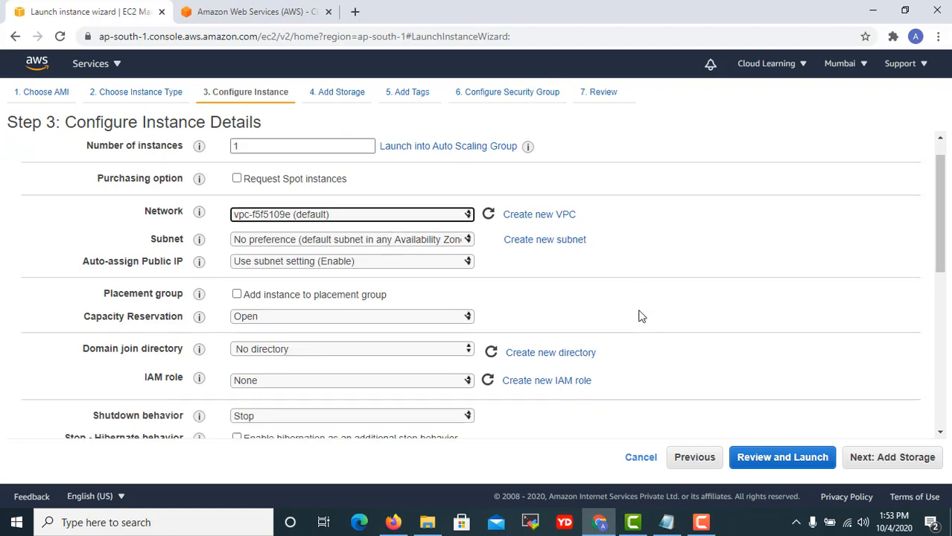
scroll(641, 316, down, 1)
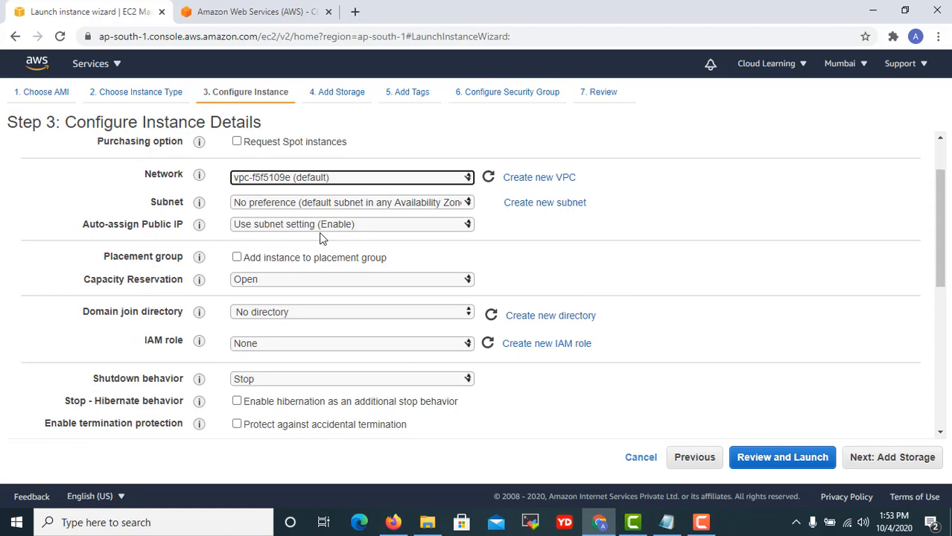
scroll(350, 305, down, 2)
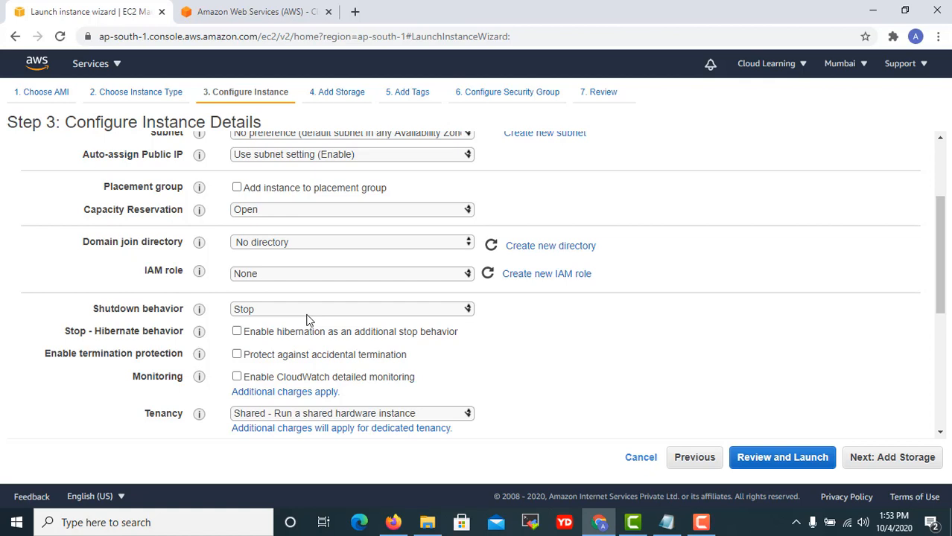
scroll(309, 320, down, 2)
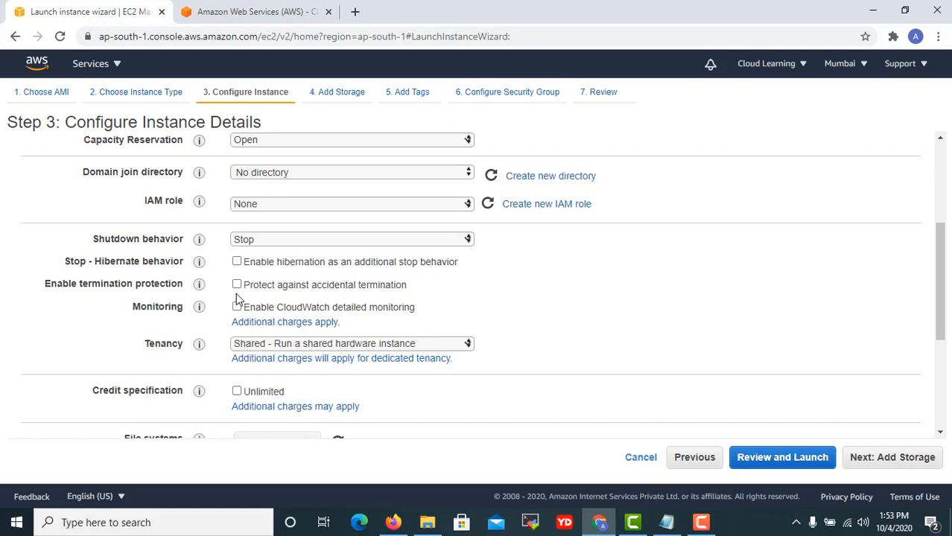
scroll(303, 343, down, 2)
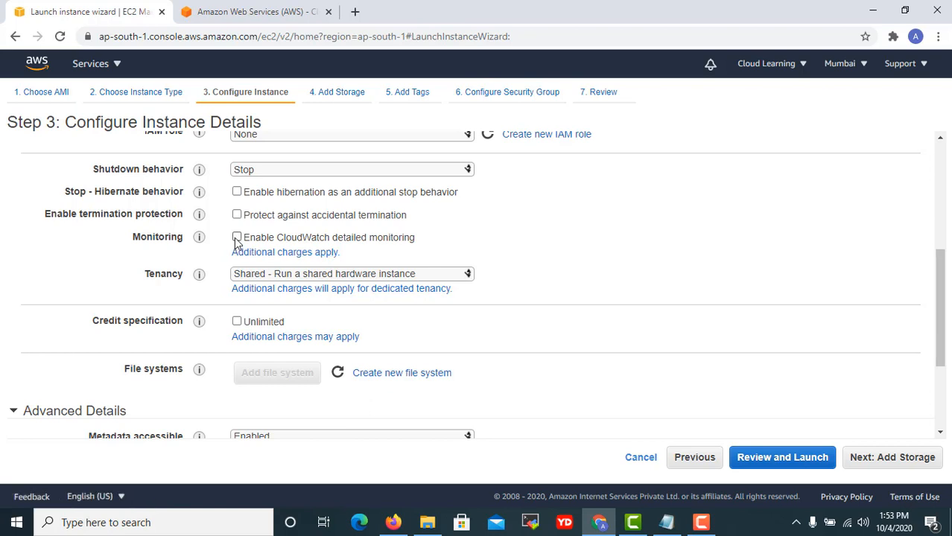
click(384, 279)
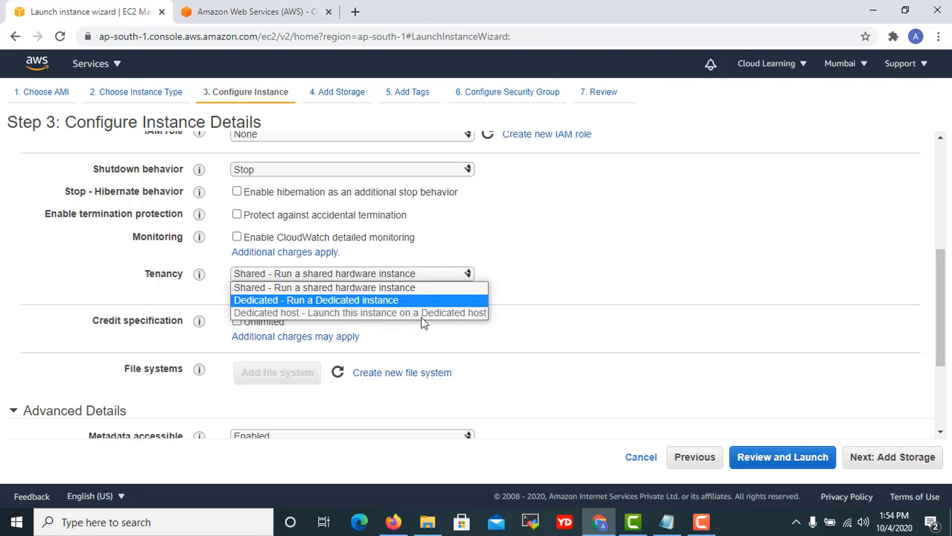
triple_click(622, 288)
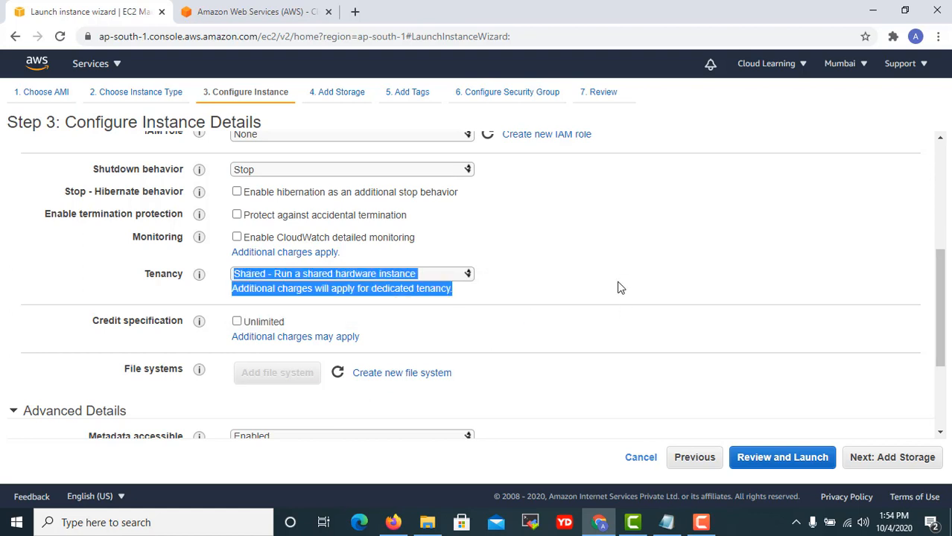
click(565, 313)
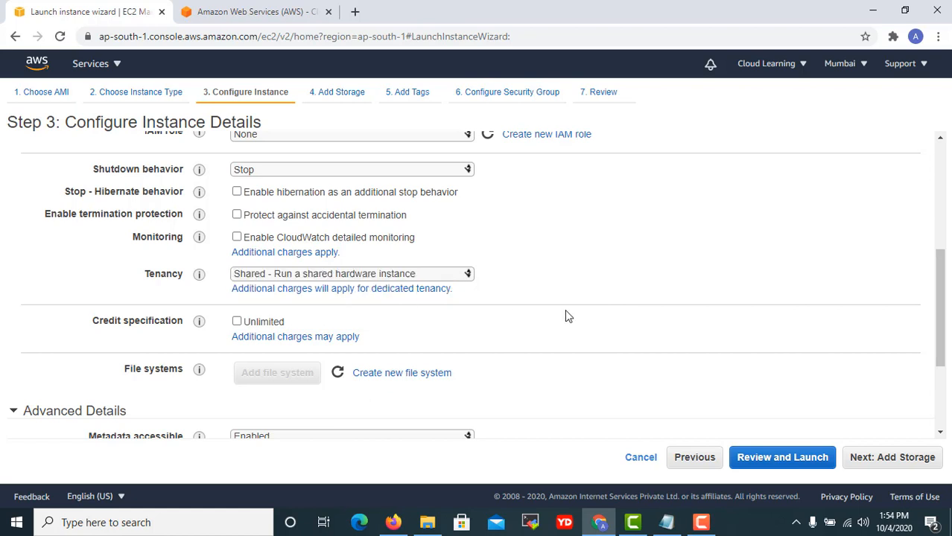
click(326, 273)
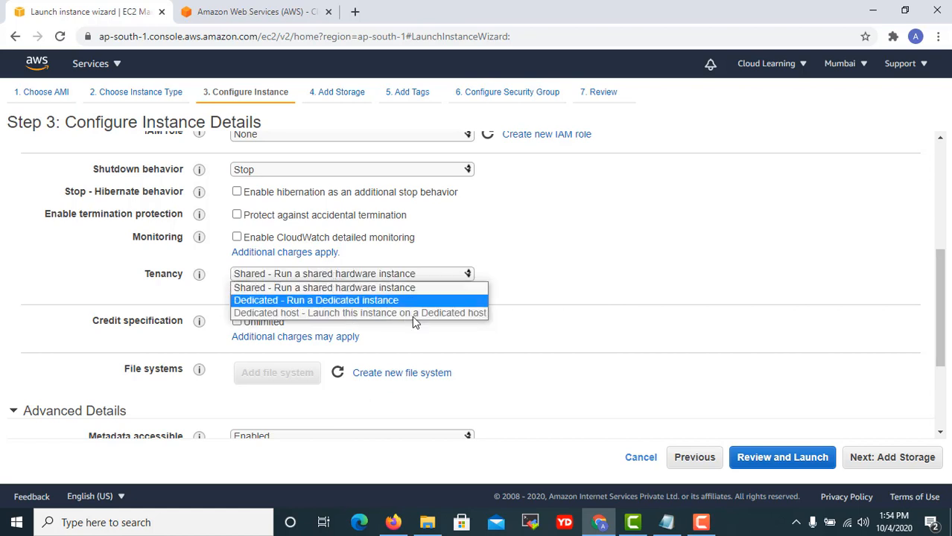
mouse_move(413, 325)
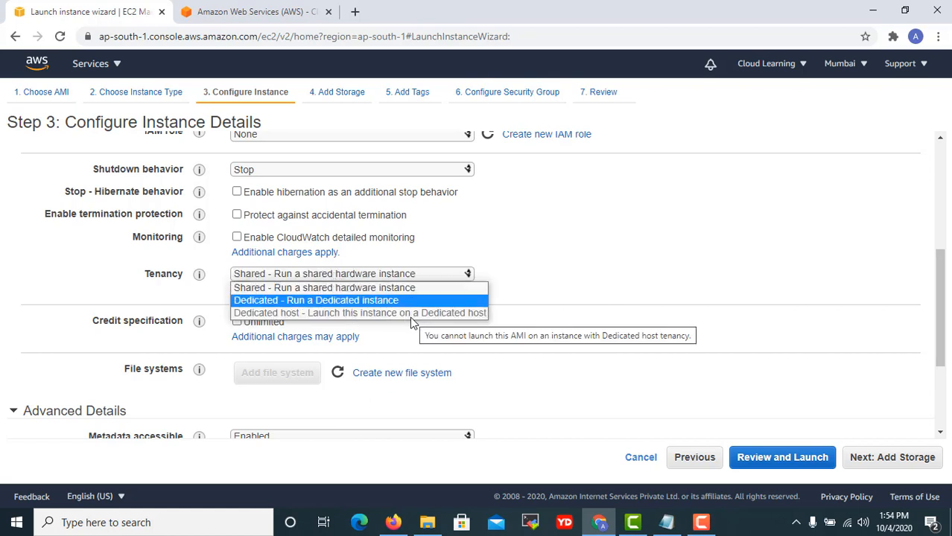
click(605, 266)
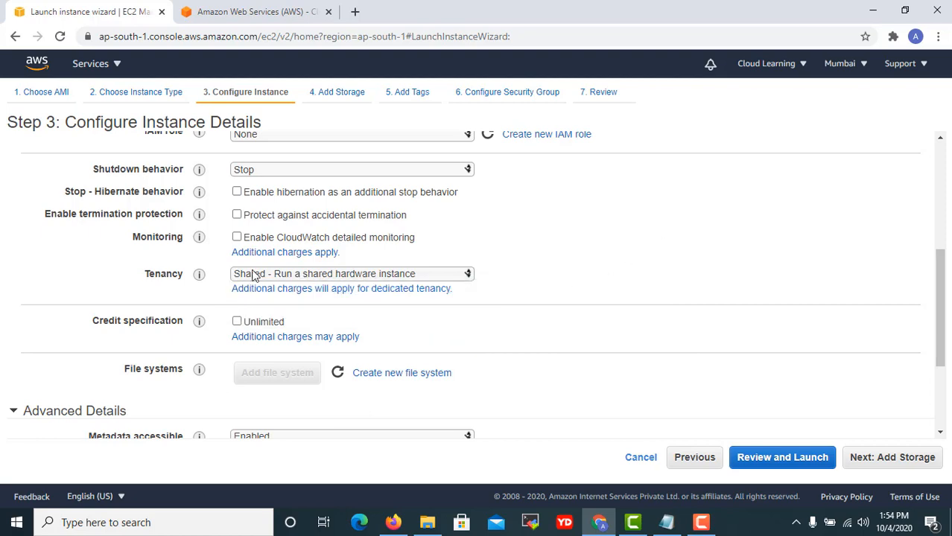
click(277, 274)
click(289, 274)
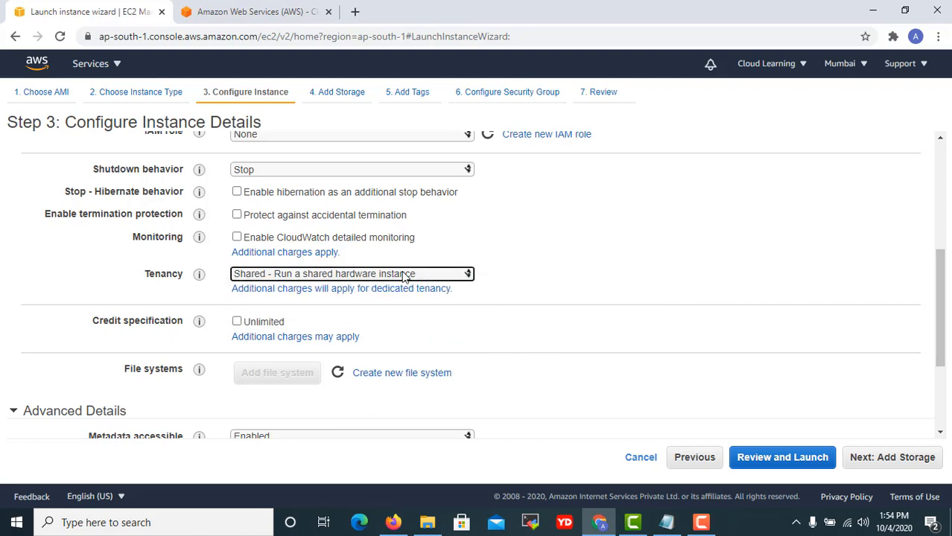
scroll(445, 346, down, 3)
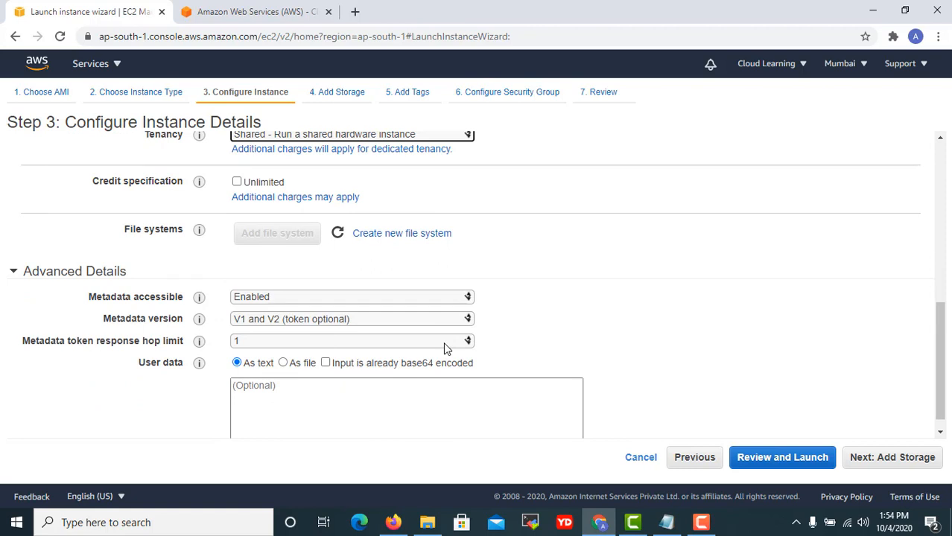
scroll(445, 346, down, 1)
Begin the User data script with '#!/bin/bash' and 'sudo yum update -y'.
click(246, 389)
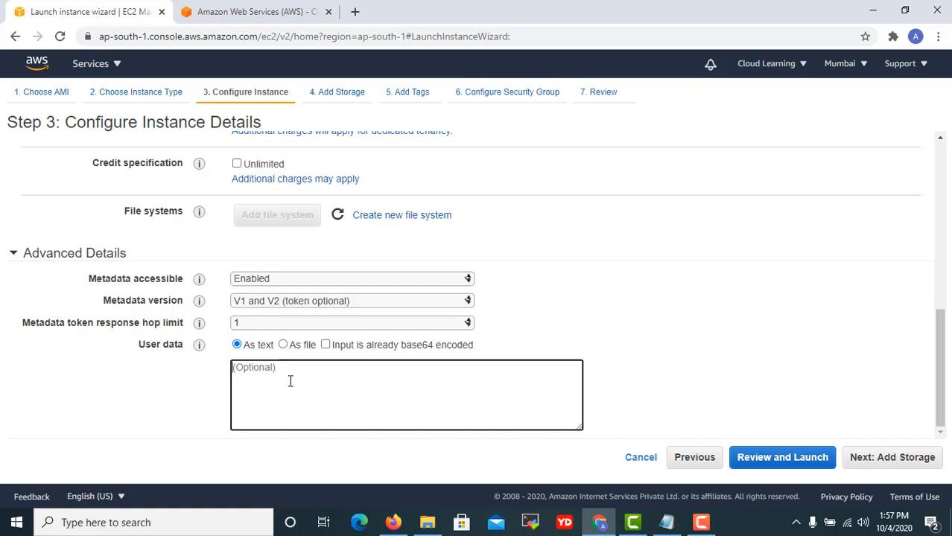
text(#)
text(!)
text(/bin)
key(BackSpace)
text(in/bash )
text(su)
text(do yu)
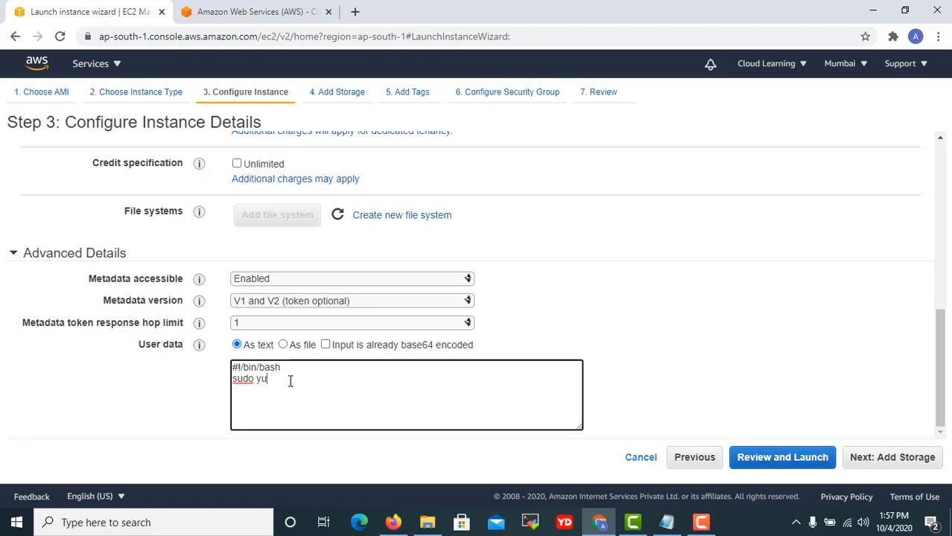
text(m update)
key(BackSpace)
key(BackSpace)
text(ate)
key(Return)
key(XF86MonBrightnessDown)
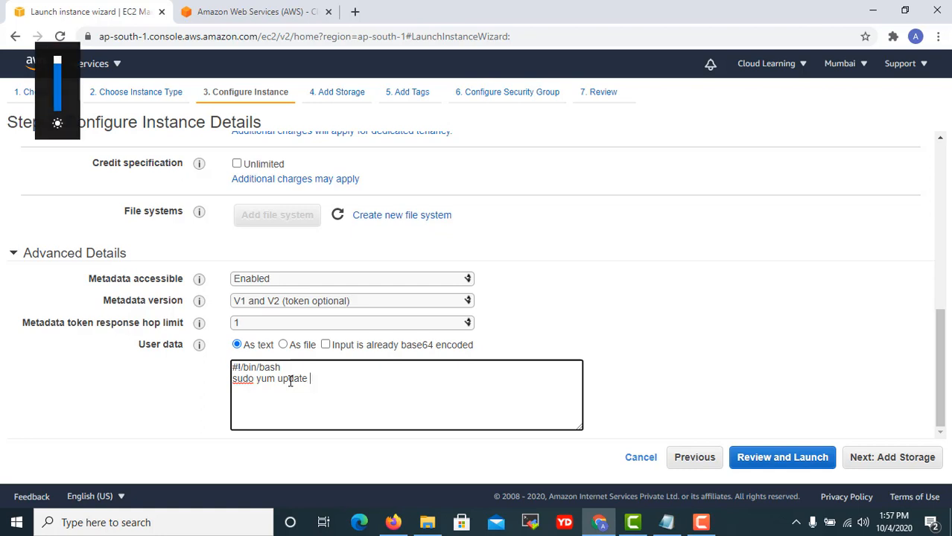
text(-)
key(BackSpace)
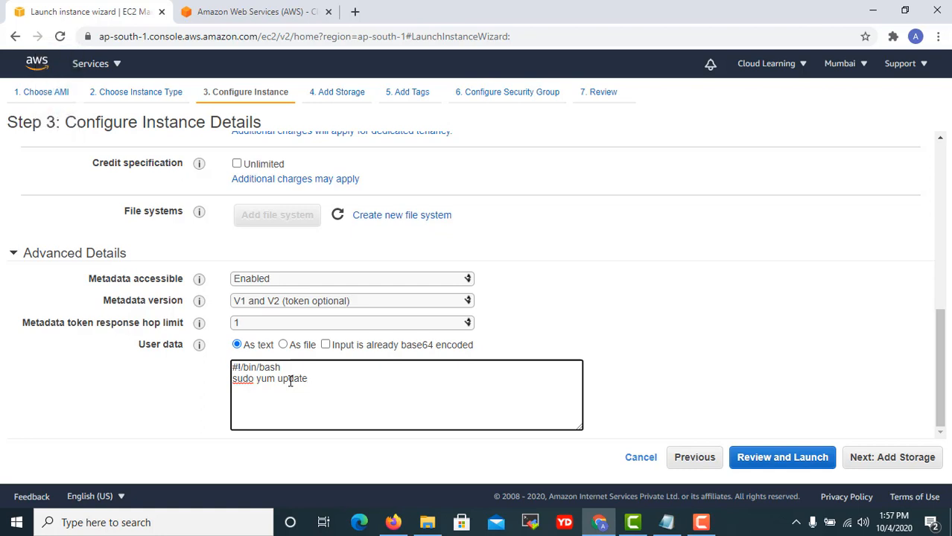
text(-y)
key(Return)
Add 'sudo yum install httpd -y' and start the line echo "This is redhat server" > /var/www/html.
text(sudo yum install )
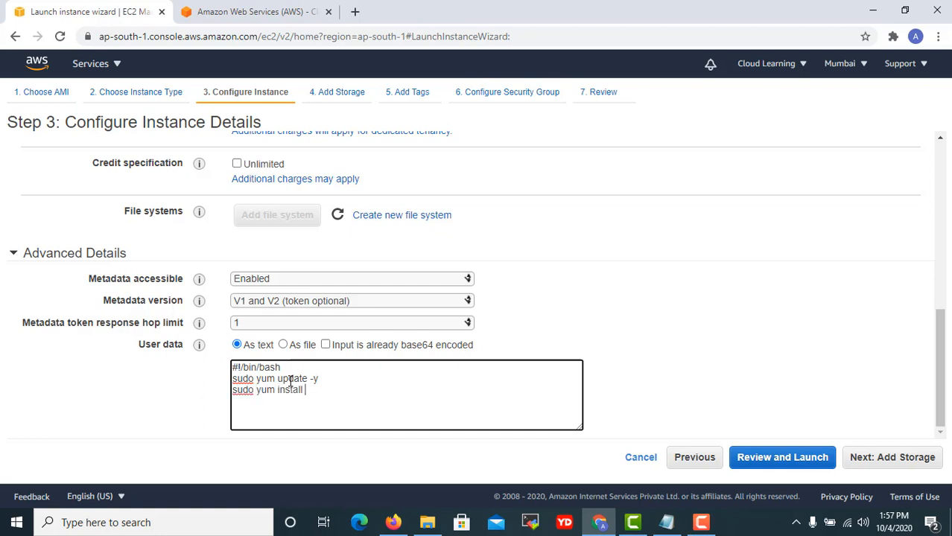
text(httpd -y)
key(Return)
text(echo "This is redhar)
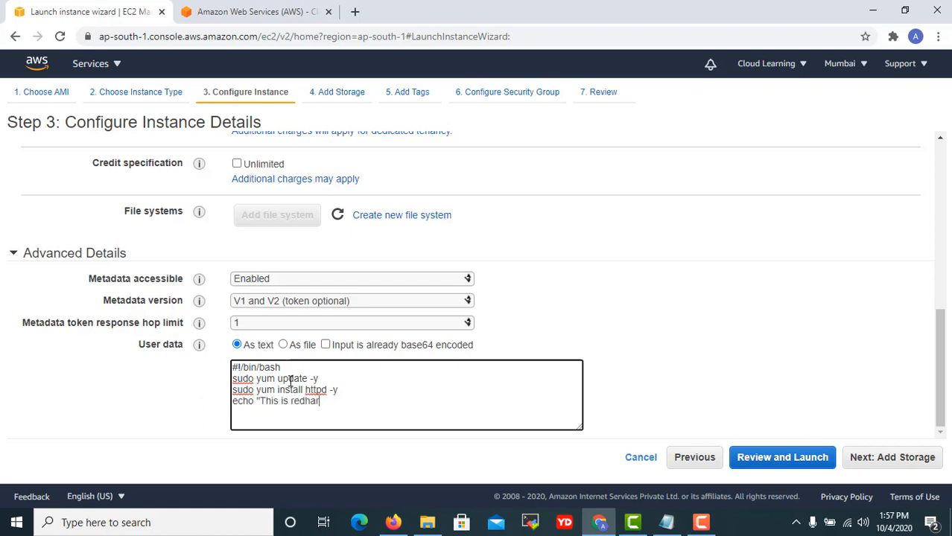
key(BackSpace)
text(t server" > /var/www/html.)
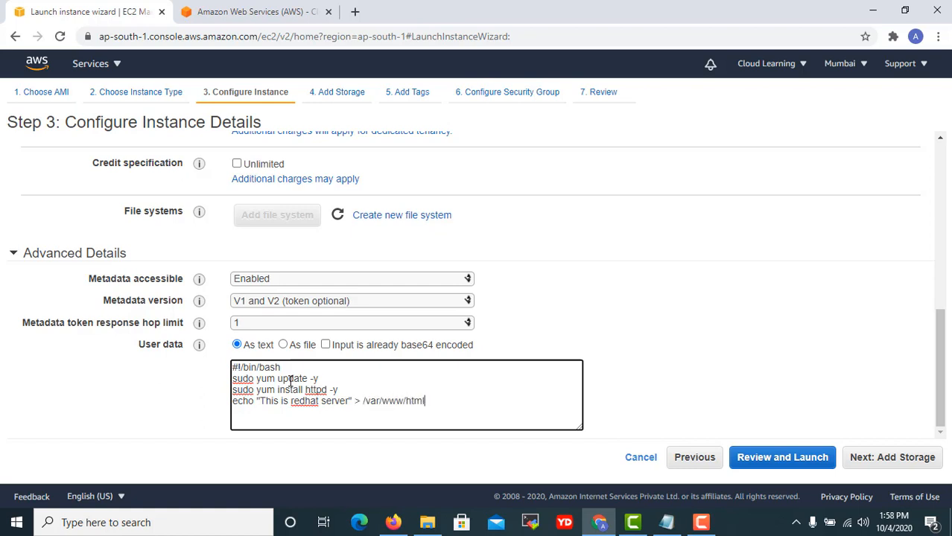
key(BackSpace)
key(BackSpace)
key(BackSpace)
key(BackSpace)
Finish the echo target as /var/www/html/index.html and add a 'systemctl start httpd' line.
text(index.html)
text(html/)
text(/)
key(Return)
text(systemctr)
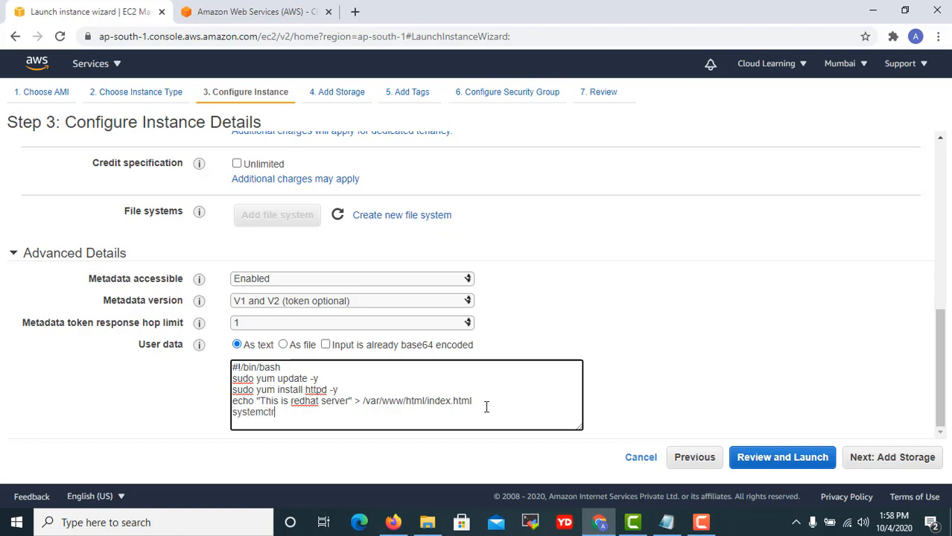
key(BackSpace)
text(l ht)
key(BackSpace)
key(BackSpace)
text(httpd on)
key(BackSpace)
key(BackSpace)
text(start)
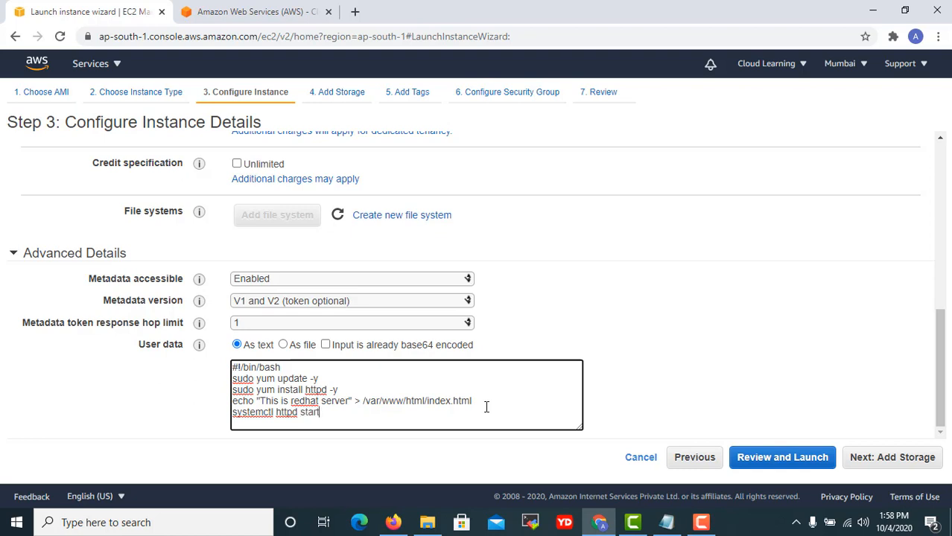
key(ctrl+Left)
key(ctrl+shift+Left)
key(BackSpace)
key(XF86MonBrightnessUp)
key(End)
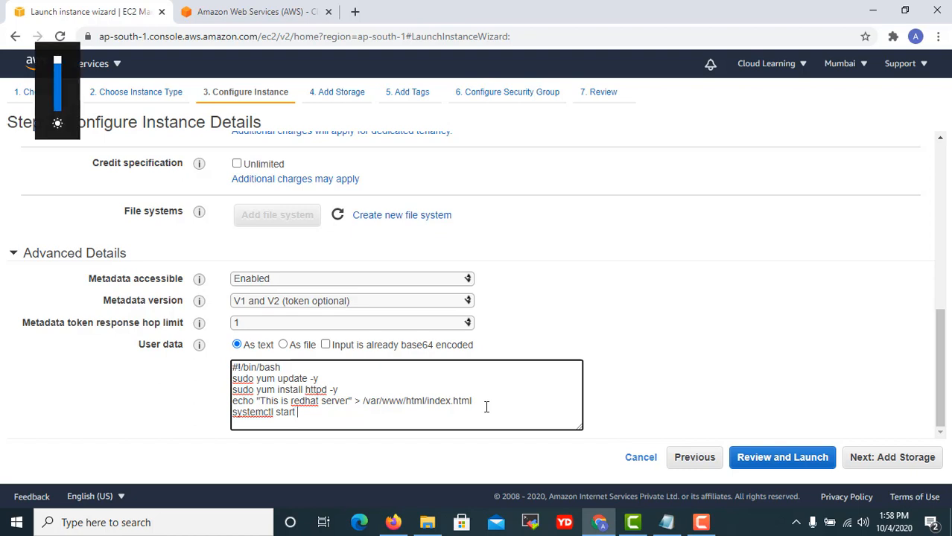
key(ctrl+Left)
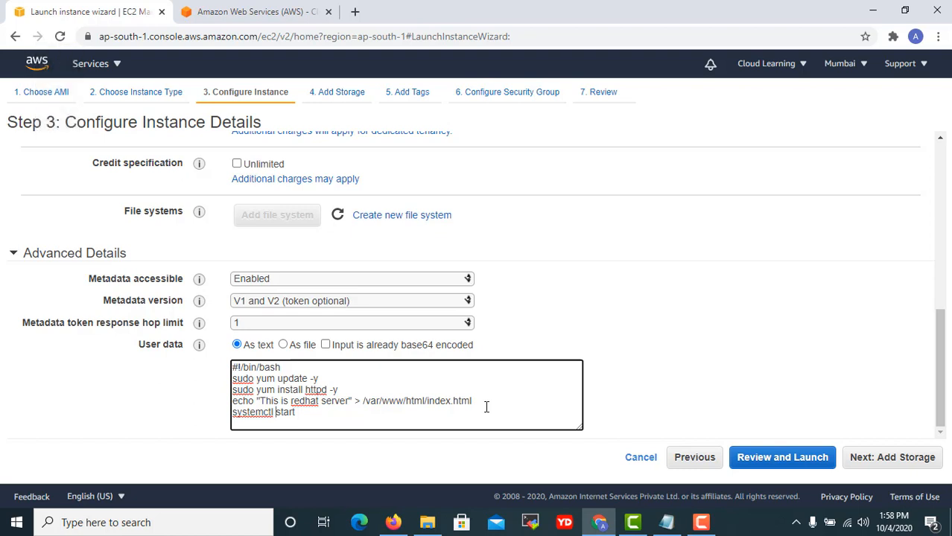
text(httpd)
key(End)
key(XF86MonBrightnessUp)
Add a 'systemctl enable httpd' line and scroll back to the top of the script.
key(Return)
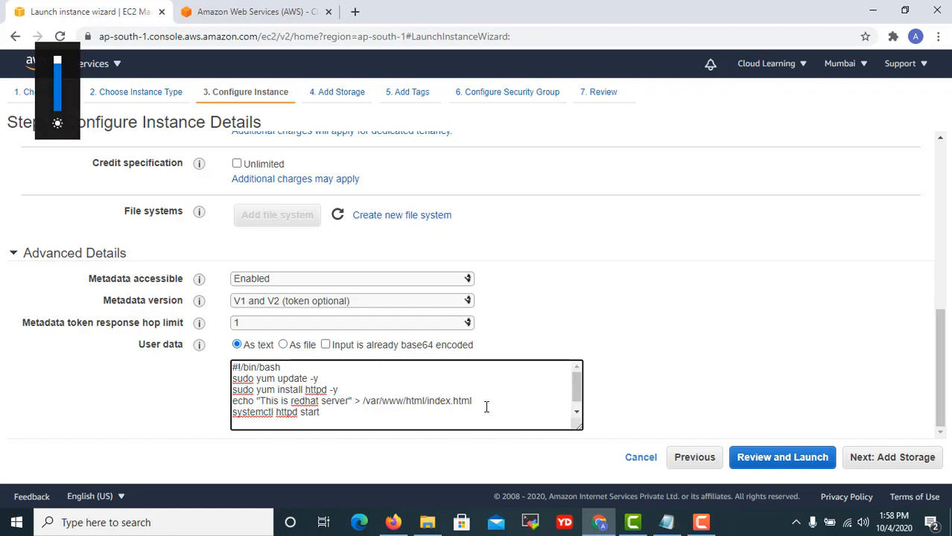
text(systemctl )
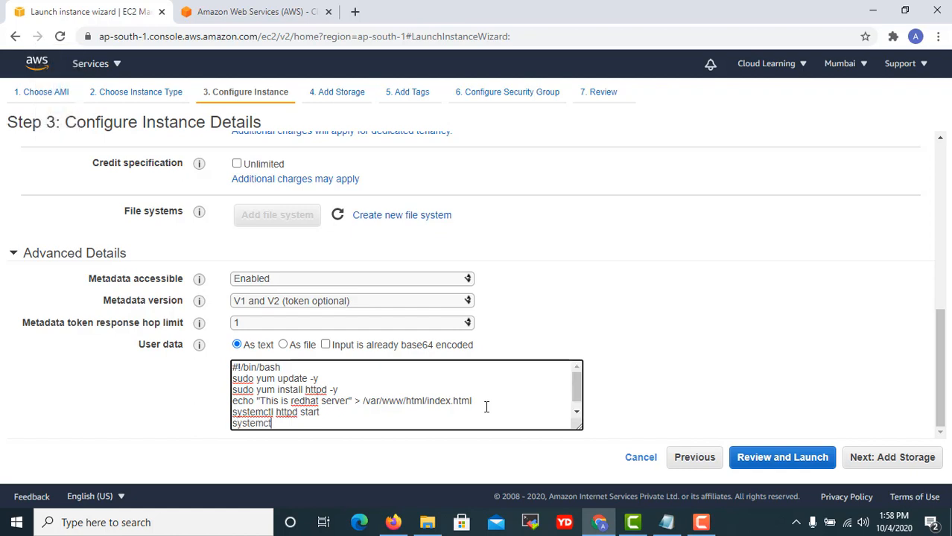
text(enable httpd)
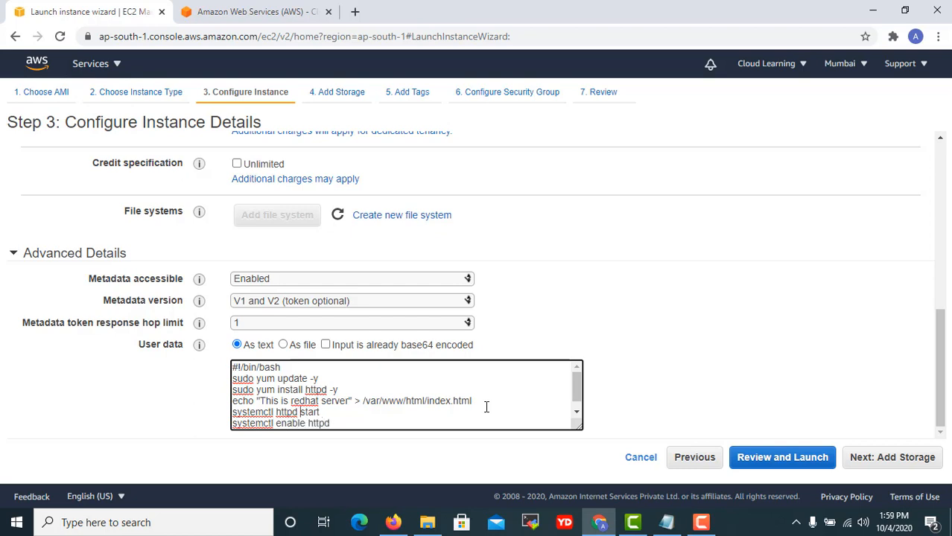
key(ctrl+shift+Left)
key(ctrl+c)
key(BackSpace)
key(End)
key(ctrl+v)
scroll(538, 364, up, 4)
scroll(538, 363, down, 3)
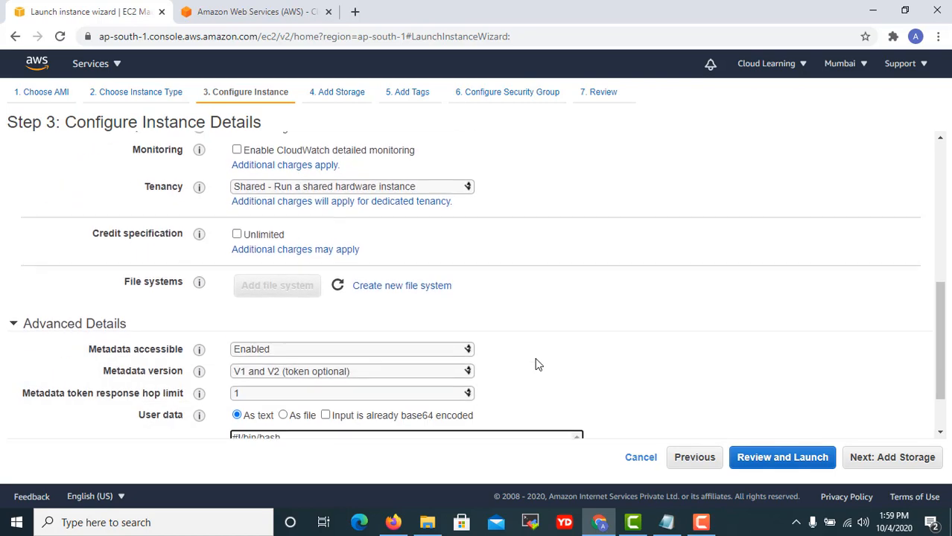
scroll(536, 362, up, 4)
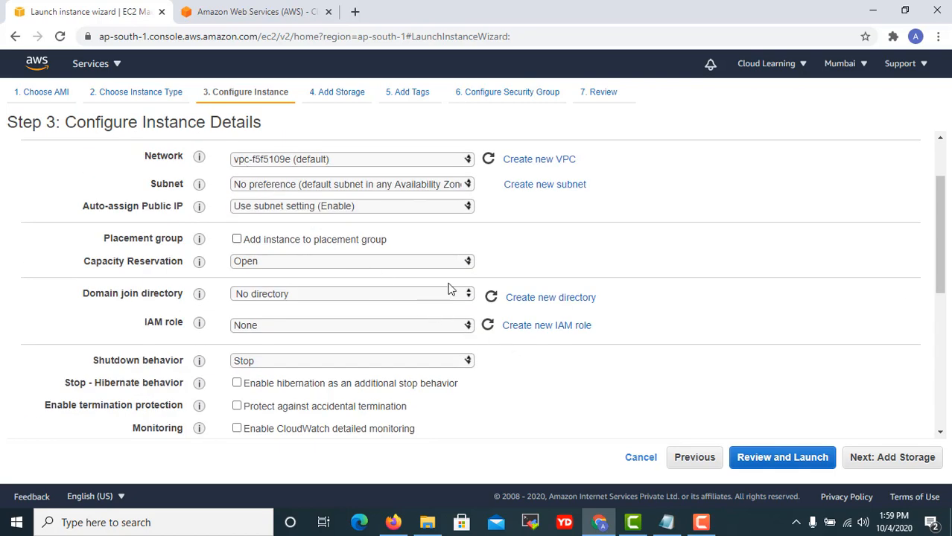
scroll(451, 286, up, 2)
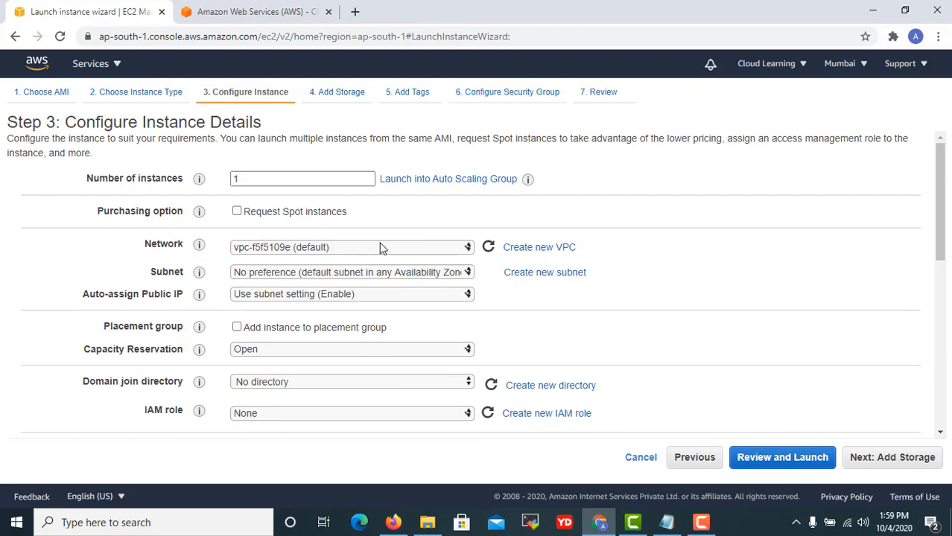
Go back and reconfirm the Red Hat Enterprise Linux 8 image with t2.micro.
click(694, 456)
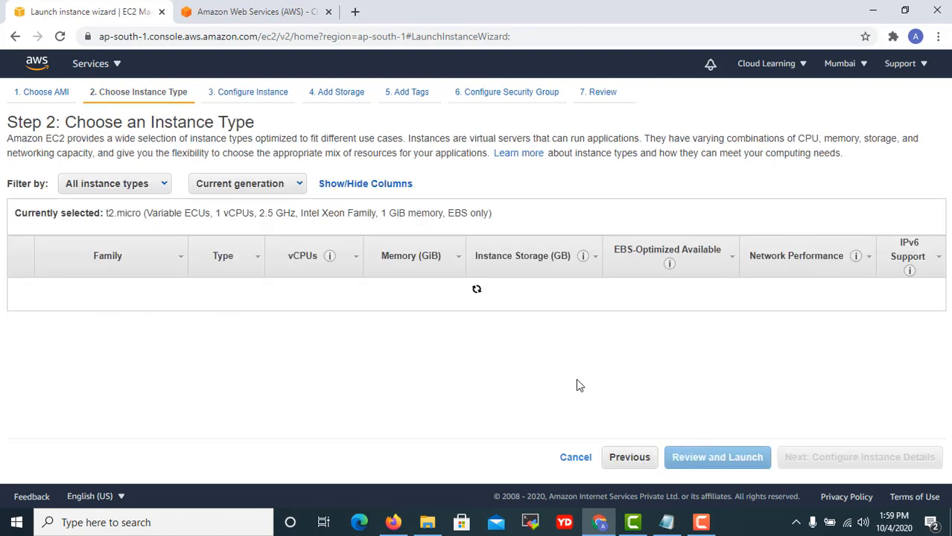
click(621, 457)
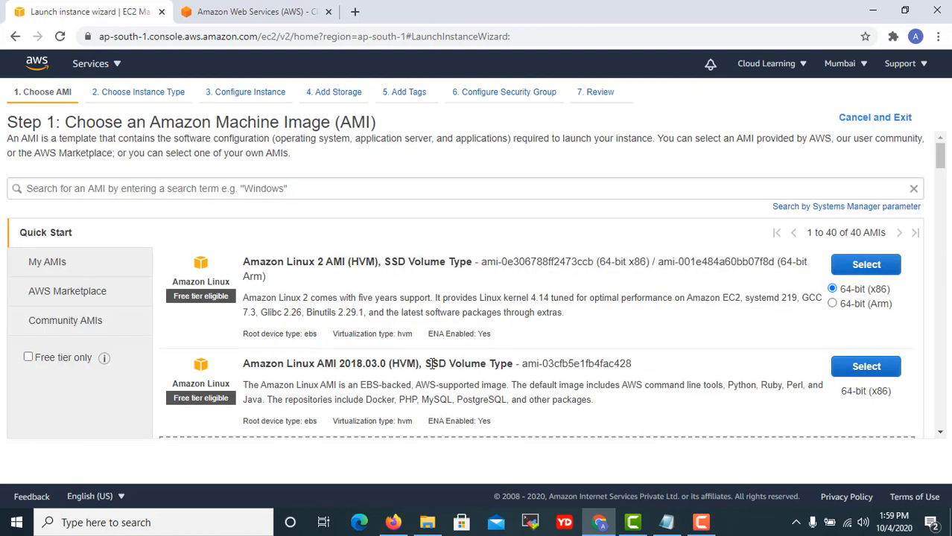
scroll(557, 389, down, 3)
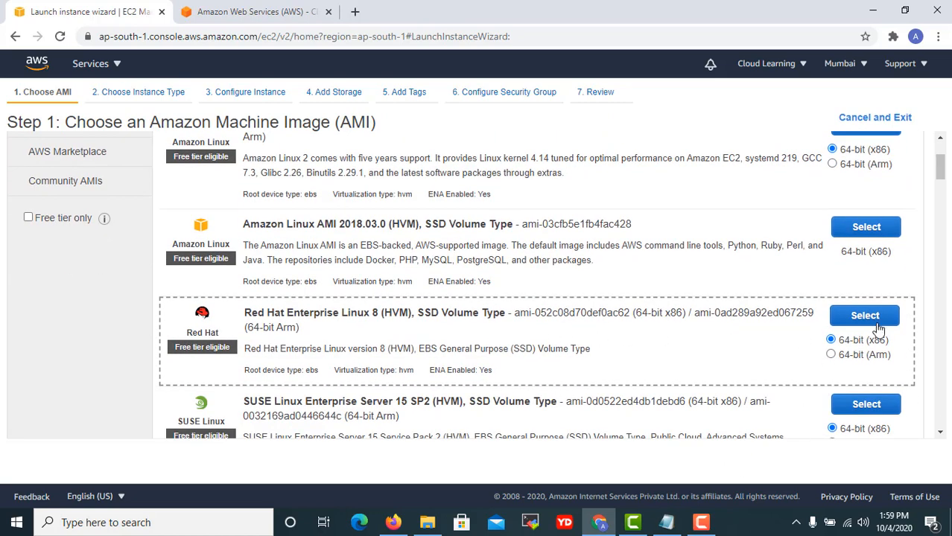
click(153, 93)
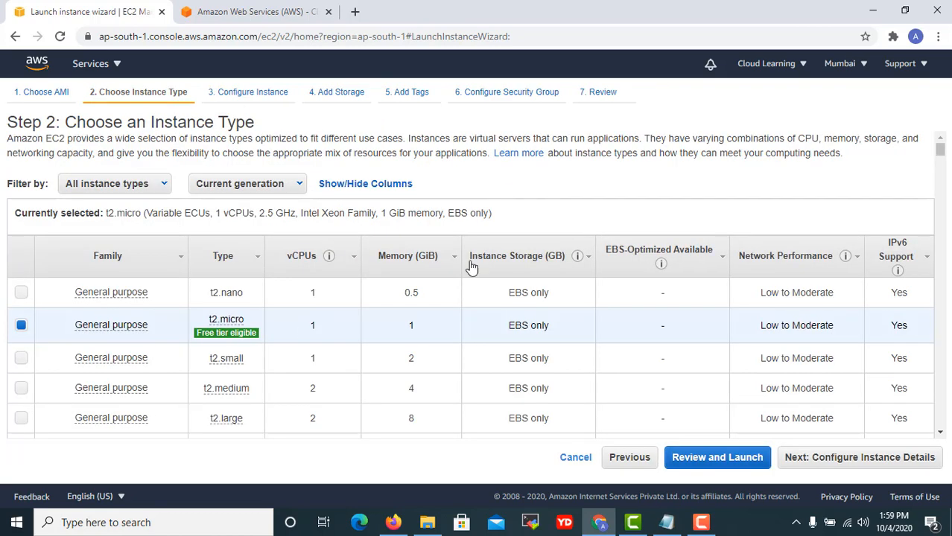
click(857, 461)
Review the instance details (1 instance, default VPC) and advance to storage.
scroll(498, 357, down, 4)
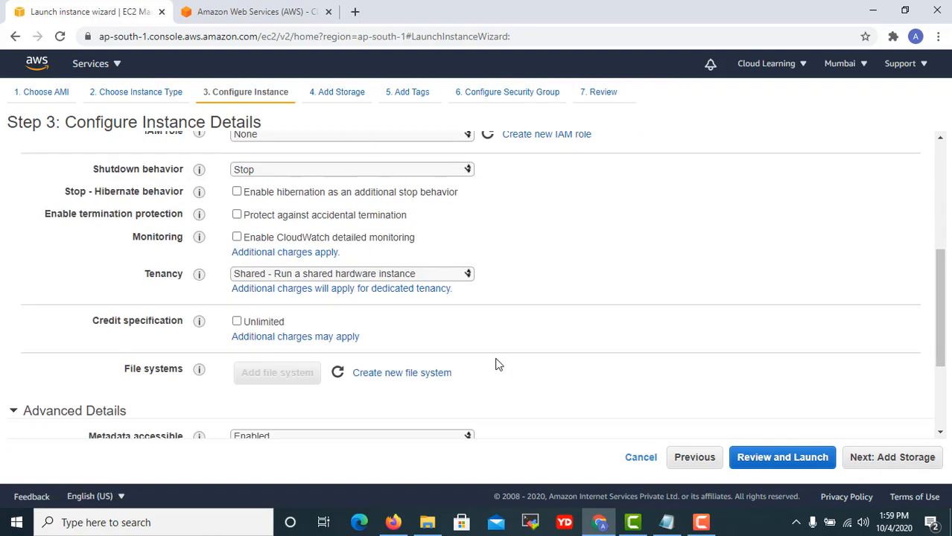
scroll(498, 364, down, 3)
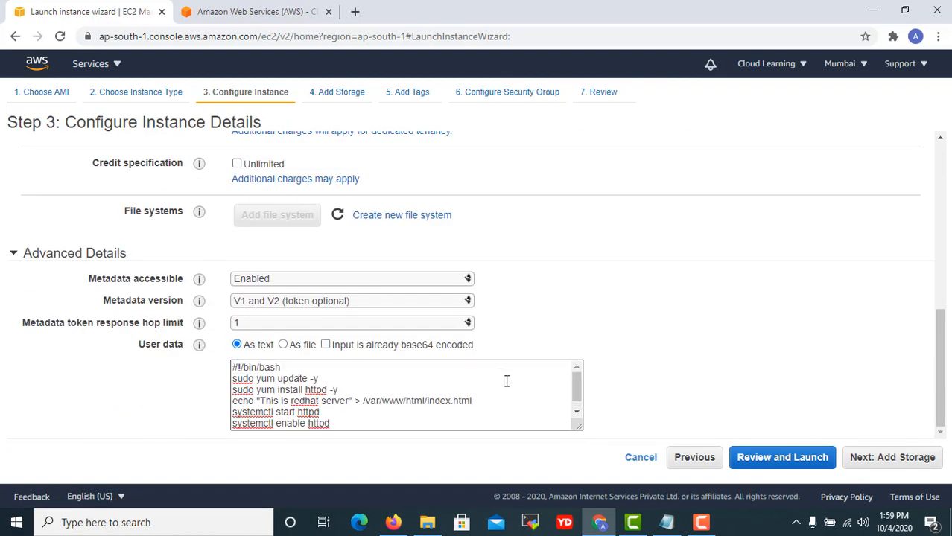
scroll(512, 335, up, 7)
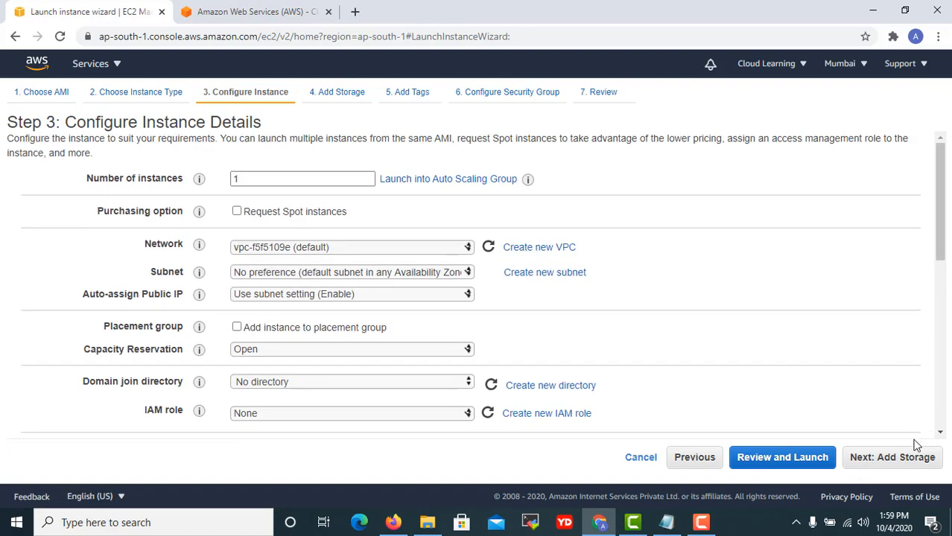
click(907, 455)
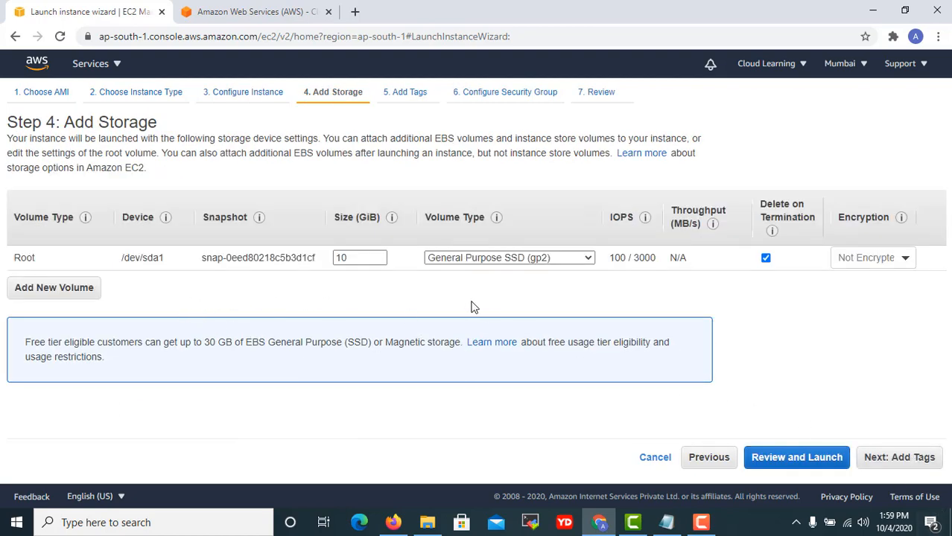
Add an 8 GiB /dev/sdb volume, trying io1 and io2 before keeping General Purpose SSD (gp2).
click(85, 299)
click(104, 284)
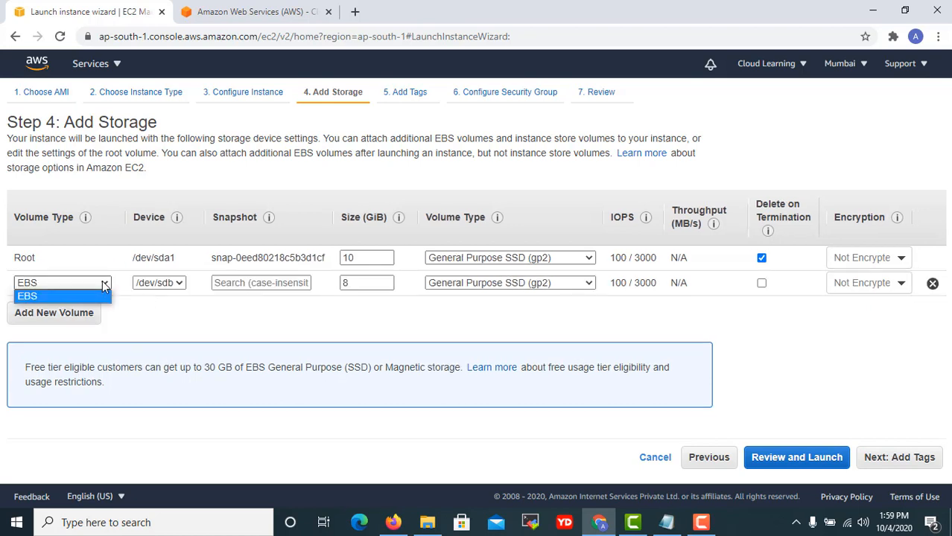
click(244, 301)
click(531, 287)
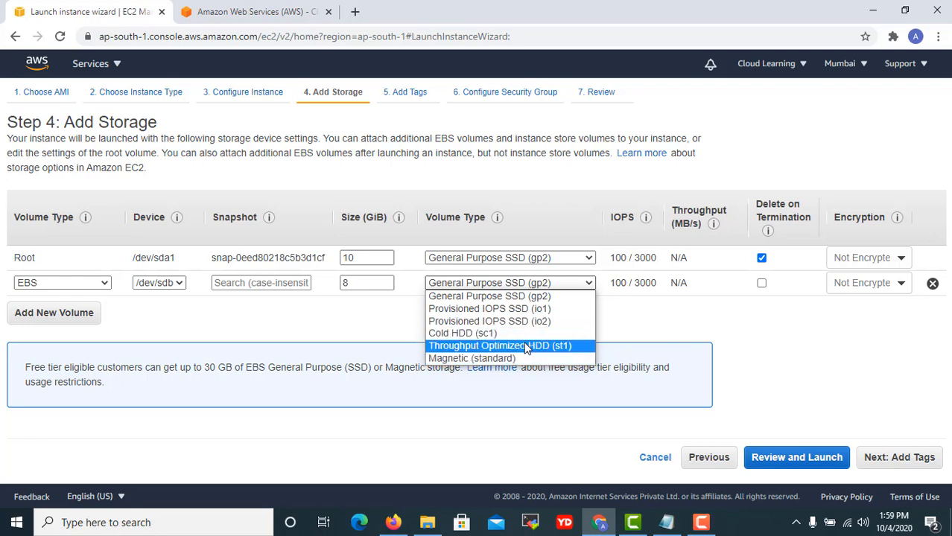
click(497, 311)
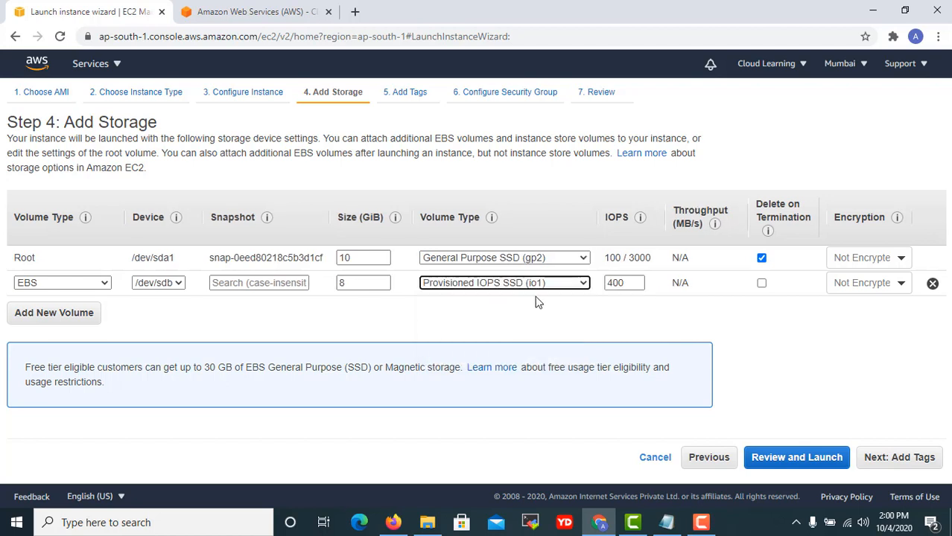
click(527, 283)
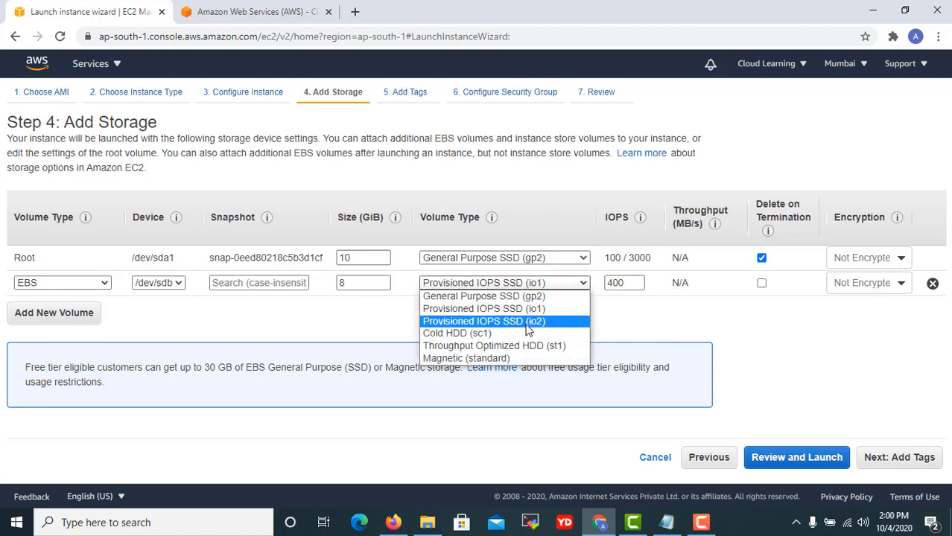
click(528, 322)
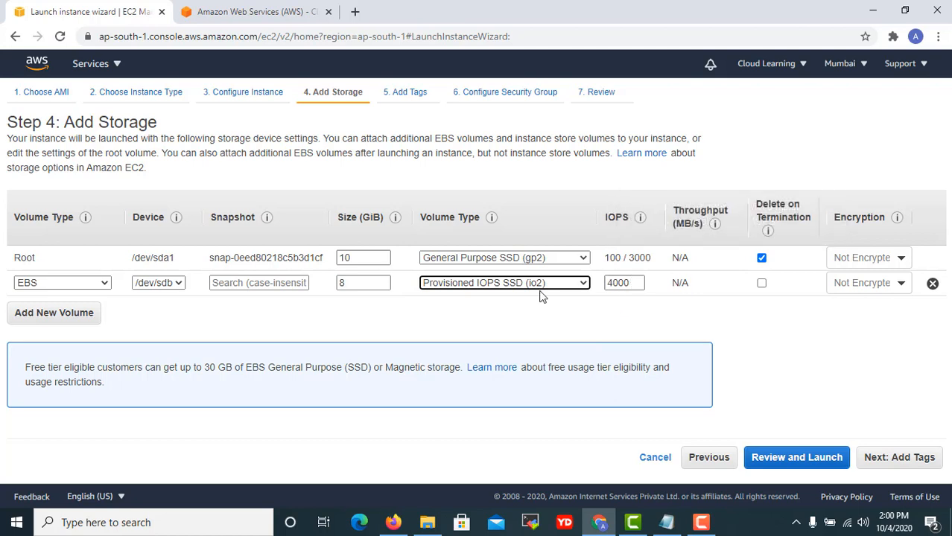
click(507, 286)
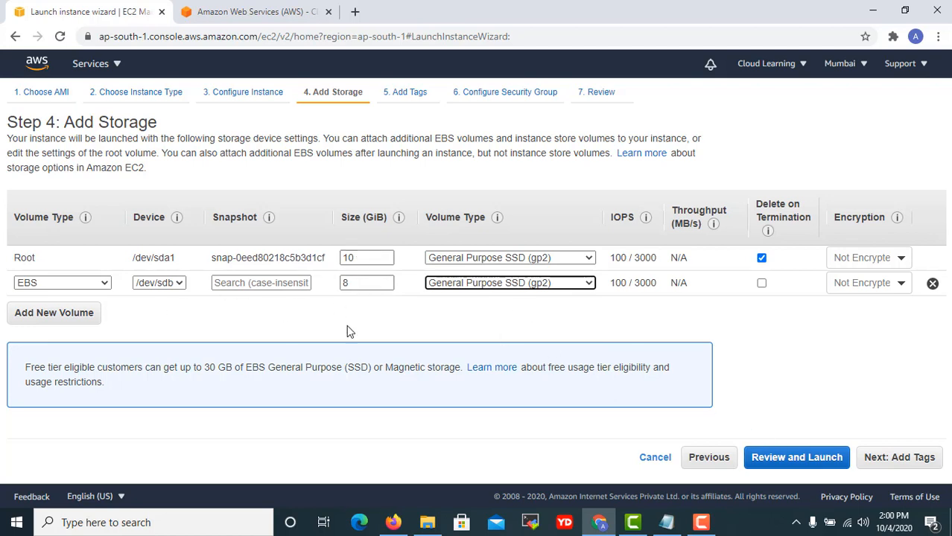
click(904, 462)
Rename the security group to 'Linux Security Group'.
click(879, 461)
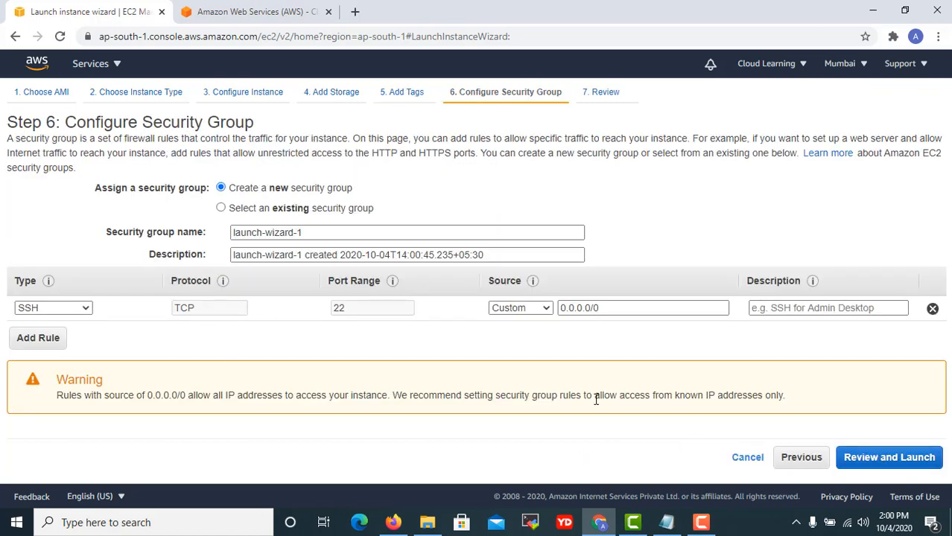
click(800, 457)
click(901, 460)
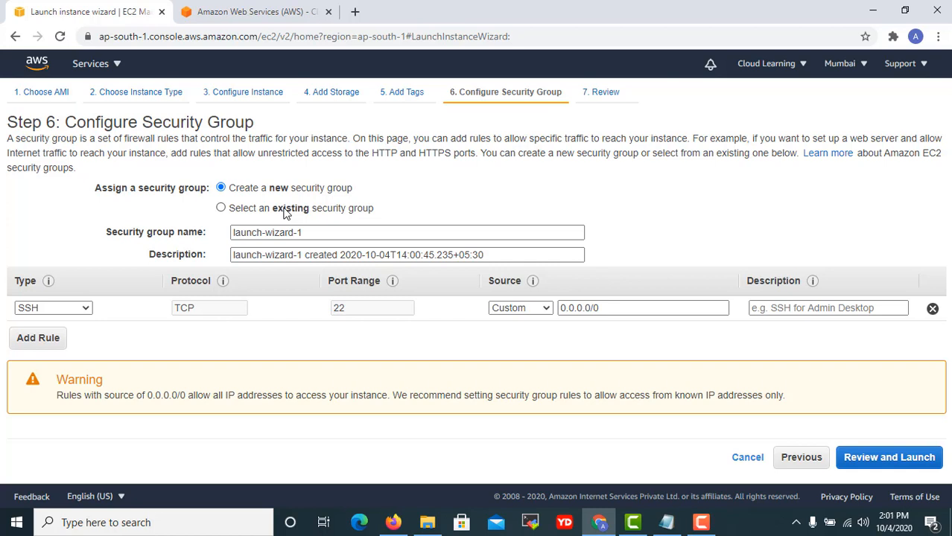
drag(307, 233, 200, 228)
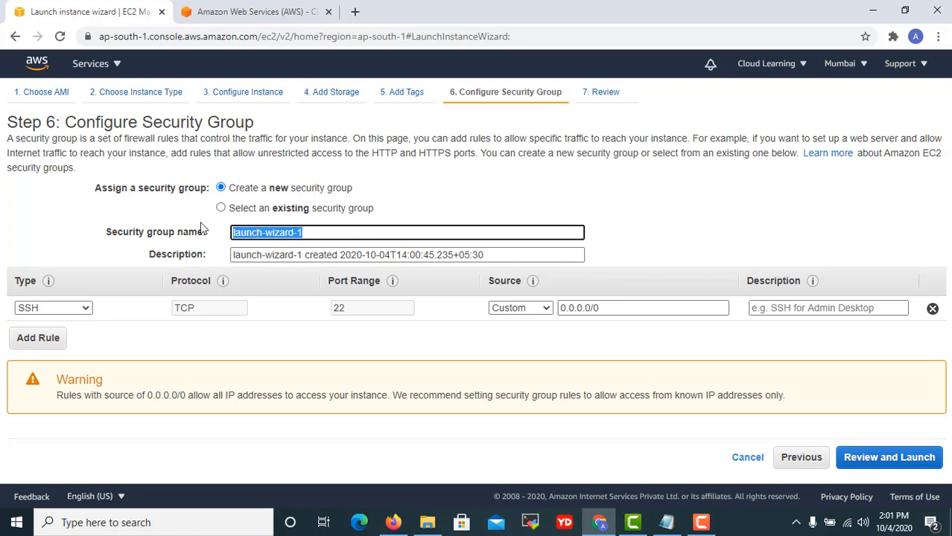
text(Linux Secu)
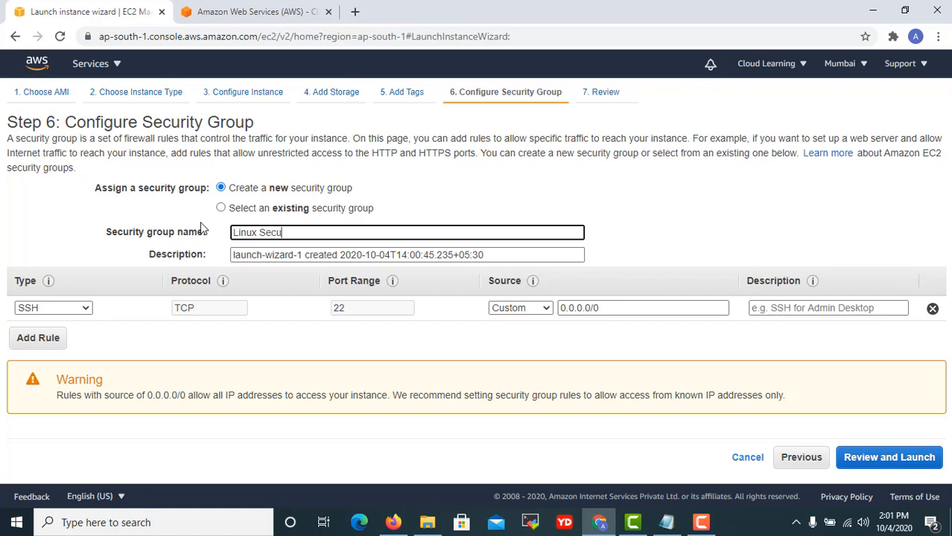
text(rity Gorup)
key(BackSpace)
key(BackSpace)
key(BackSpace)
Add a second firewall rule of type HTTP beside the SSH rule.
click(59, 336)
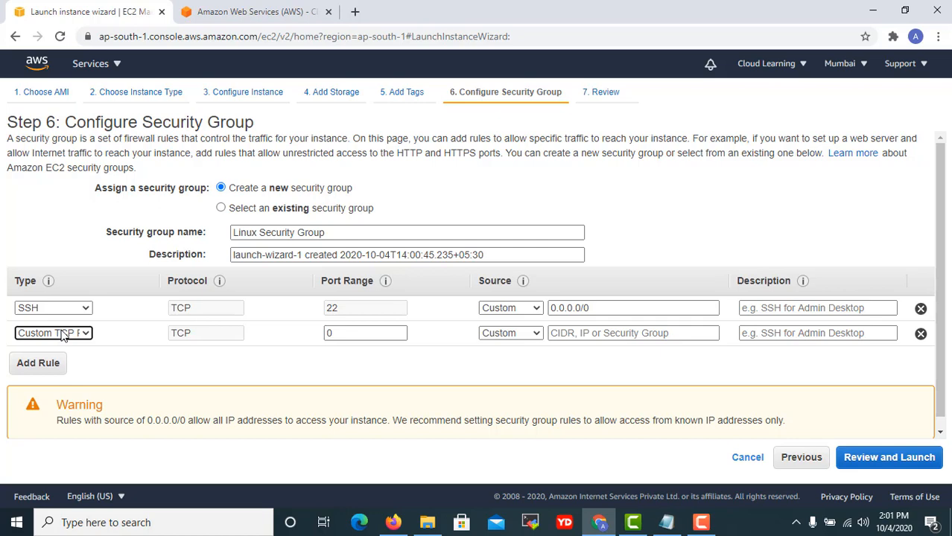
click(516, 308)
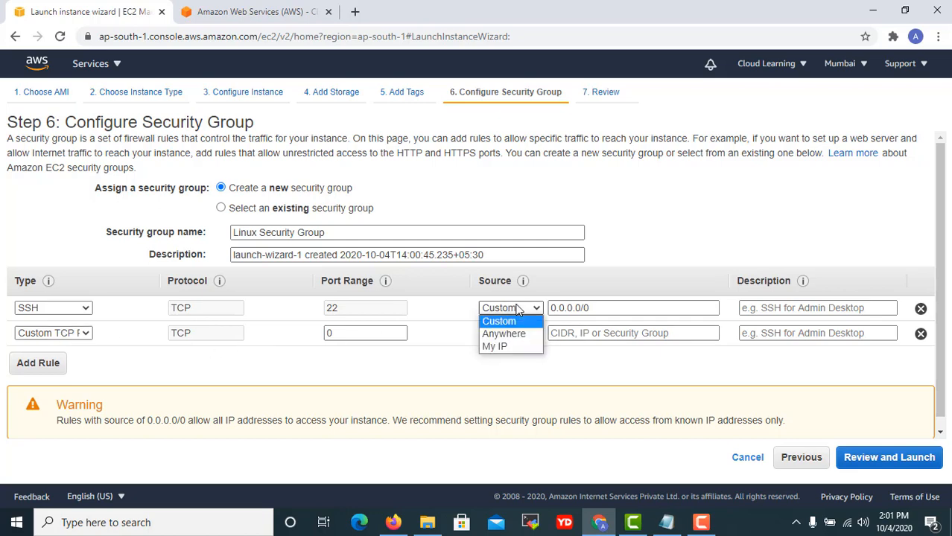
click(690, 231)
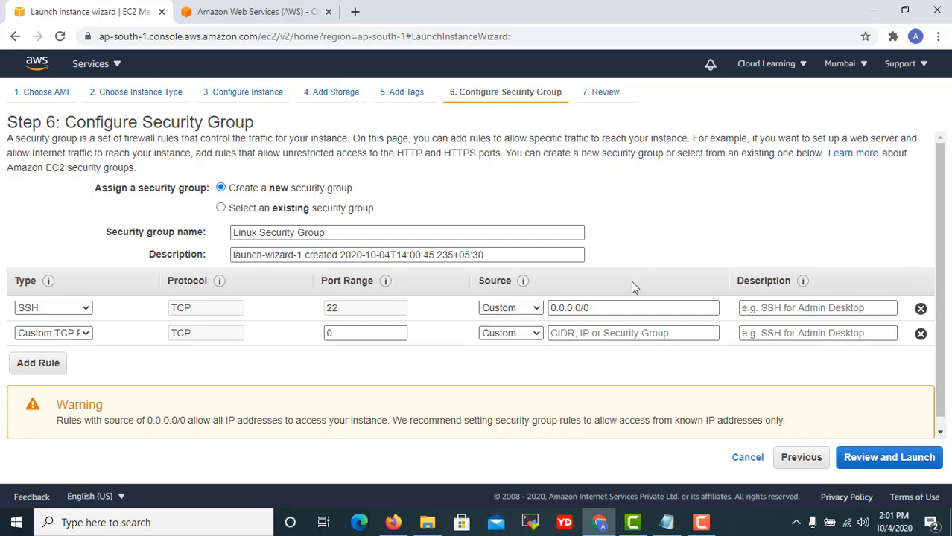
click(81, 333)
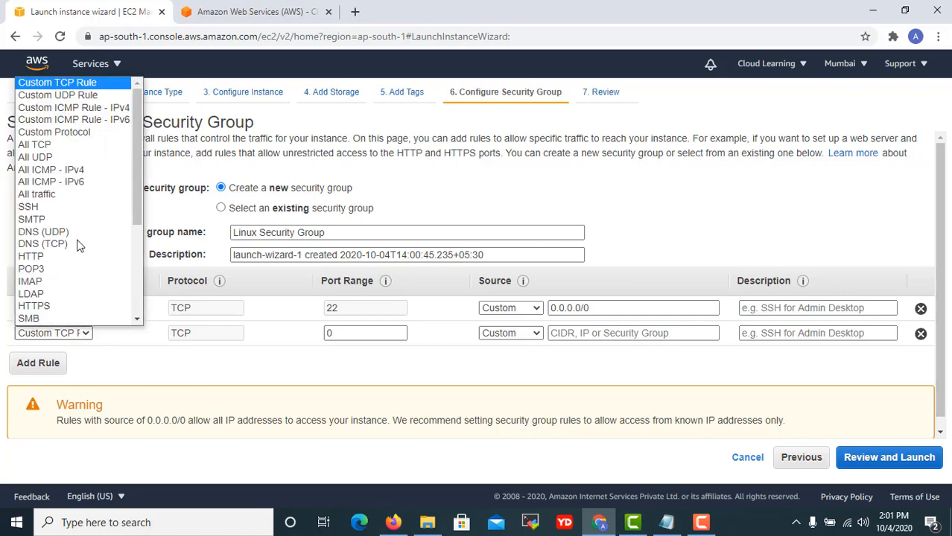
scroll(61, 141, down, 1)
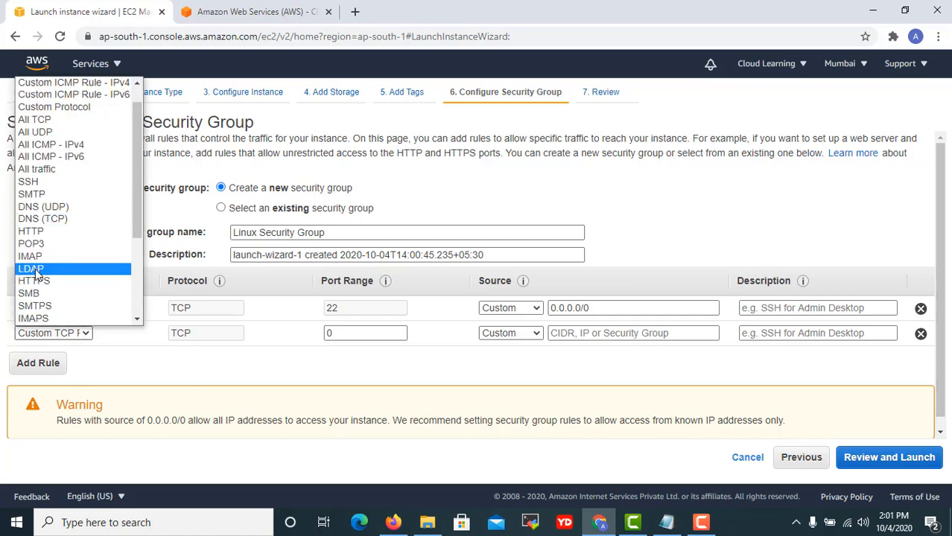
scroll(91, 142, up, 1)
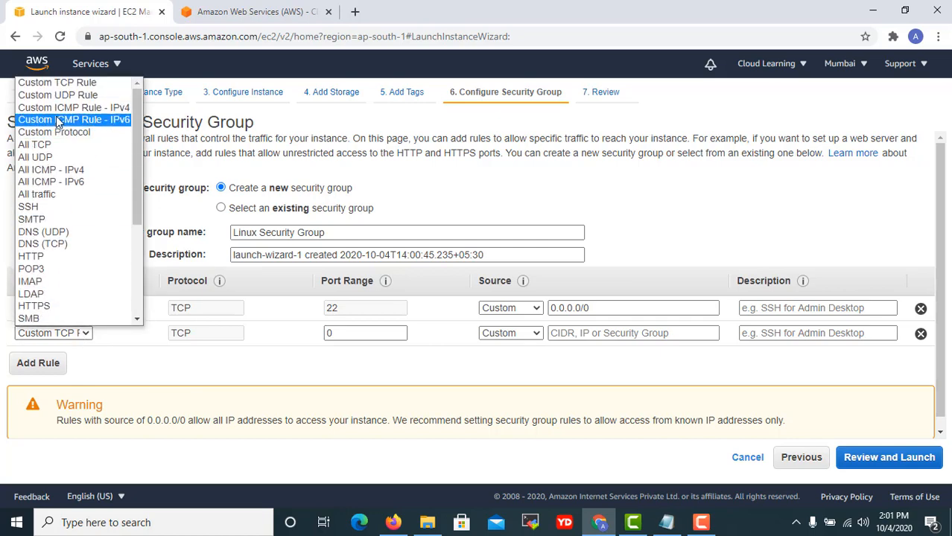
scroll(58, 112, down, 5)
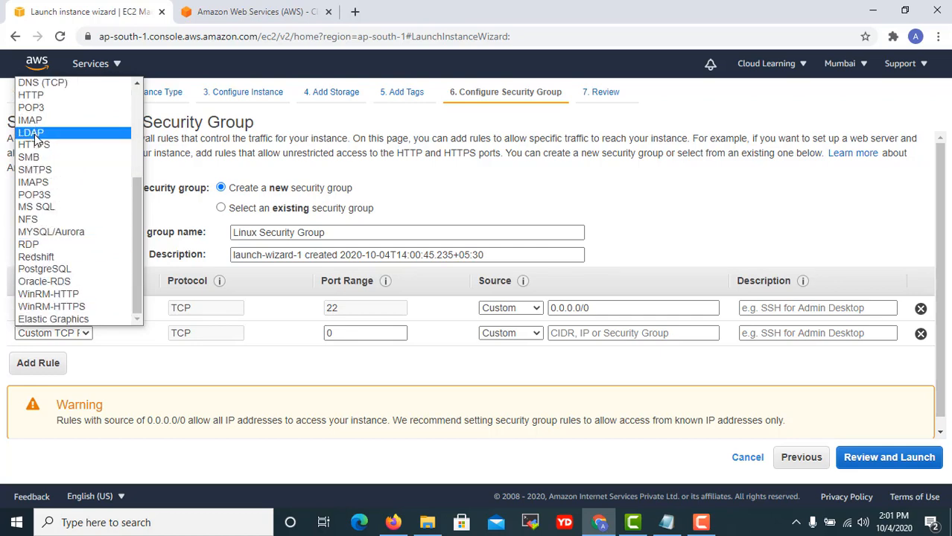
key(h)
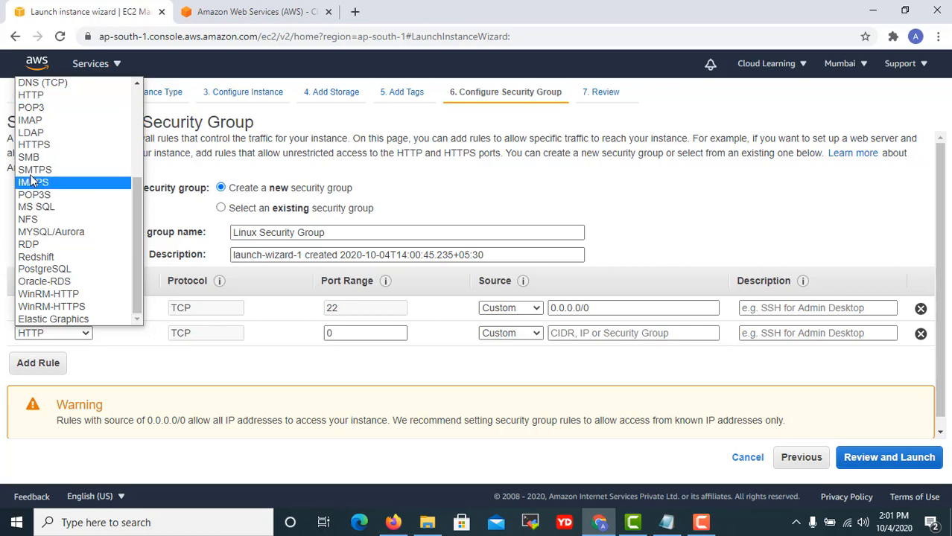
key(Return)
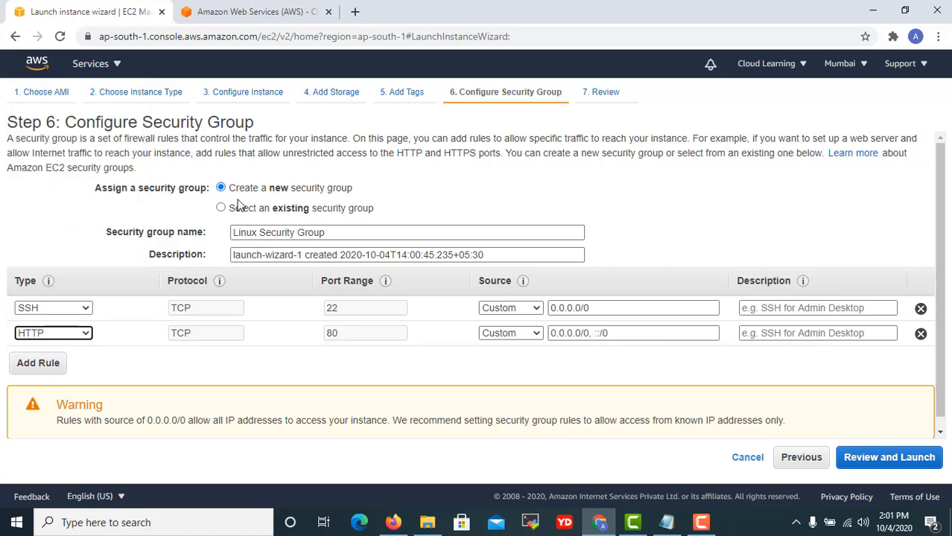
Allow the HTTP rule from source Anywhere and proceed to the launch review.
click(523, 337)
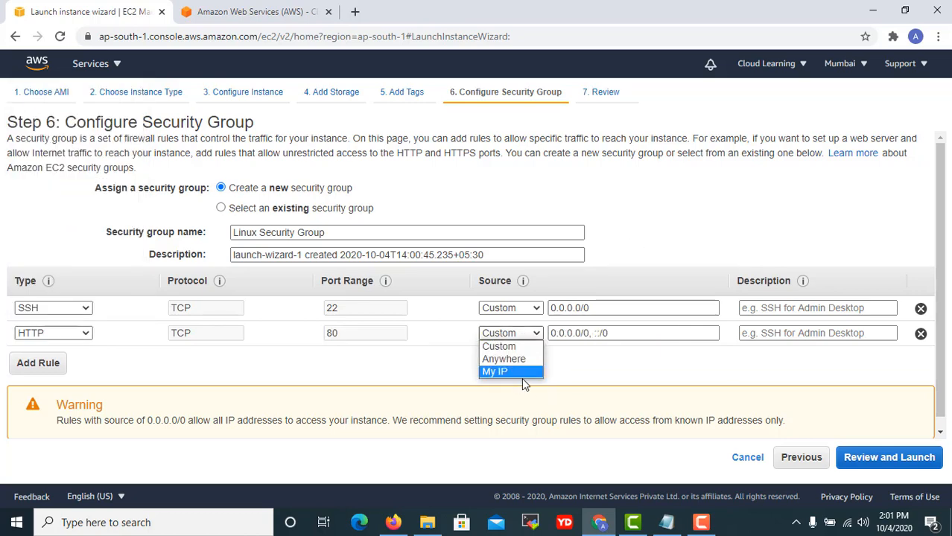
click(500, 346)
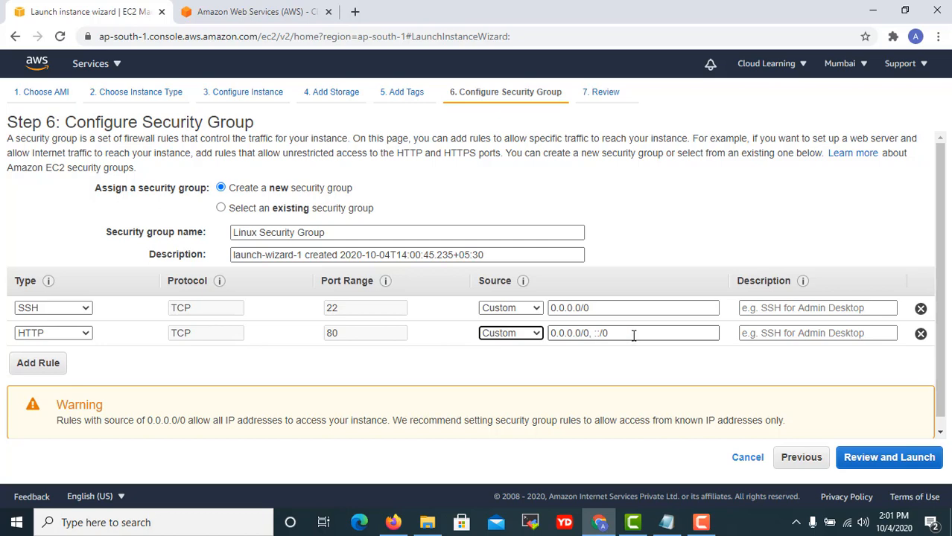
click(514, 334)
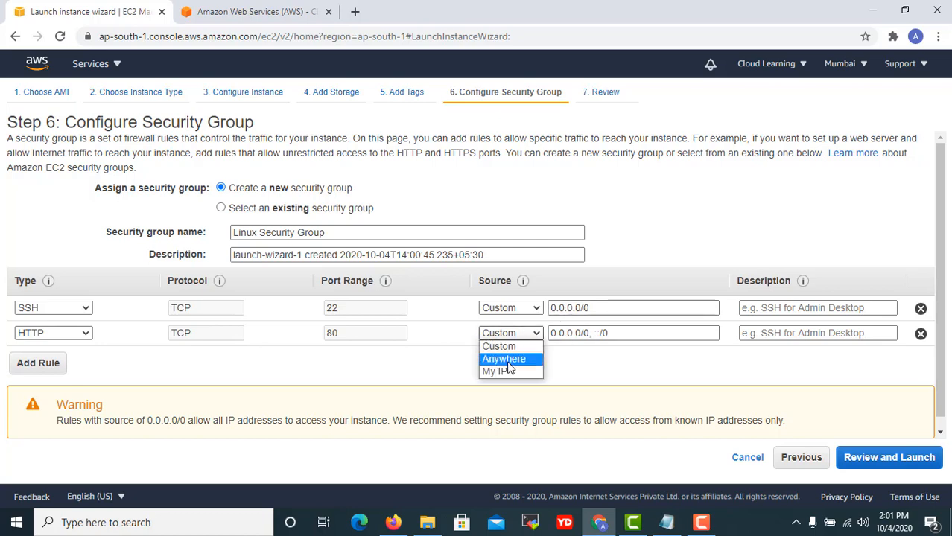
click(511, 364)
click(860, 457)
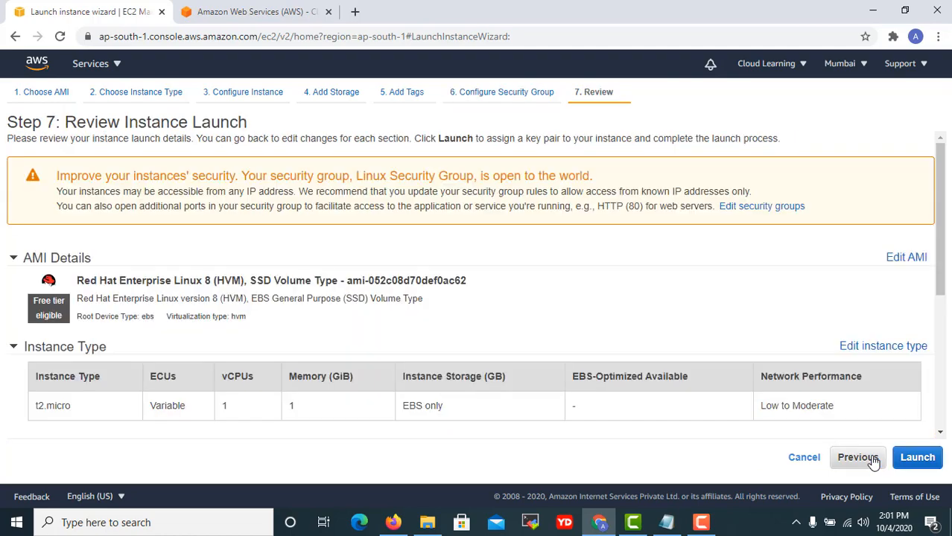
Inspect the instance details, storage and tags summaries on the launch review page.
scroll(535, 307, down, 4)
scroll(533, 308, up, 4)
scroll(429, 322, down, 2)
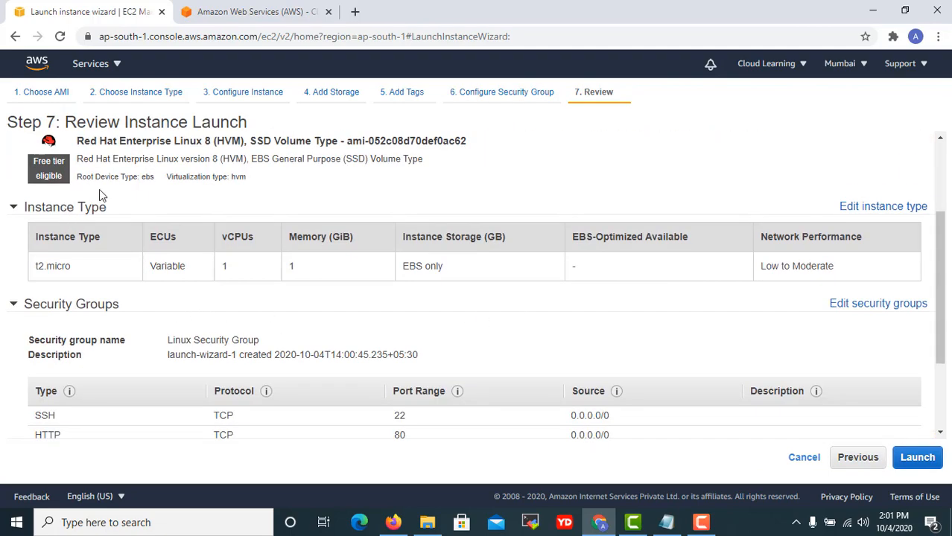
scroll(226, 197, down, 4)
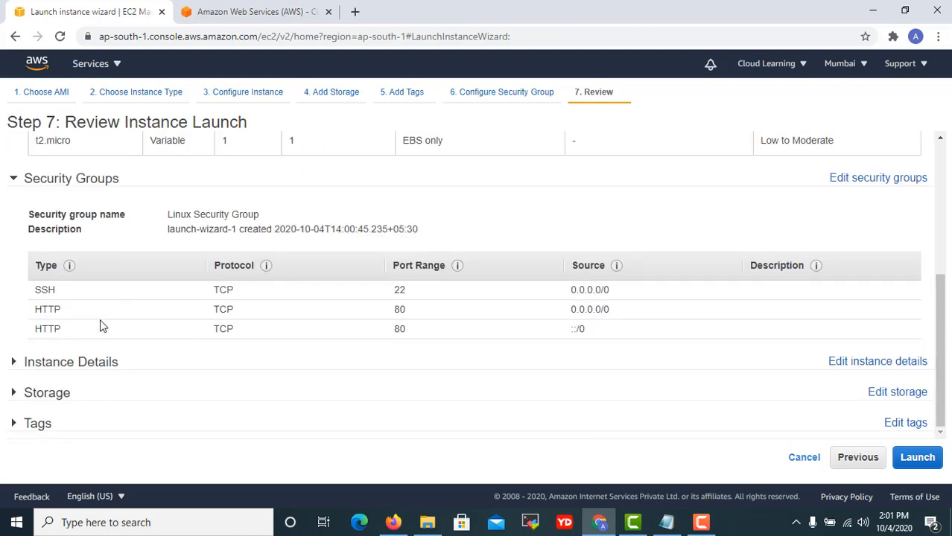
click(111, 362)
scroll(269, 402, down, 3)
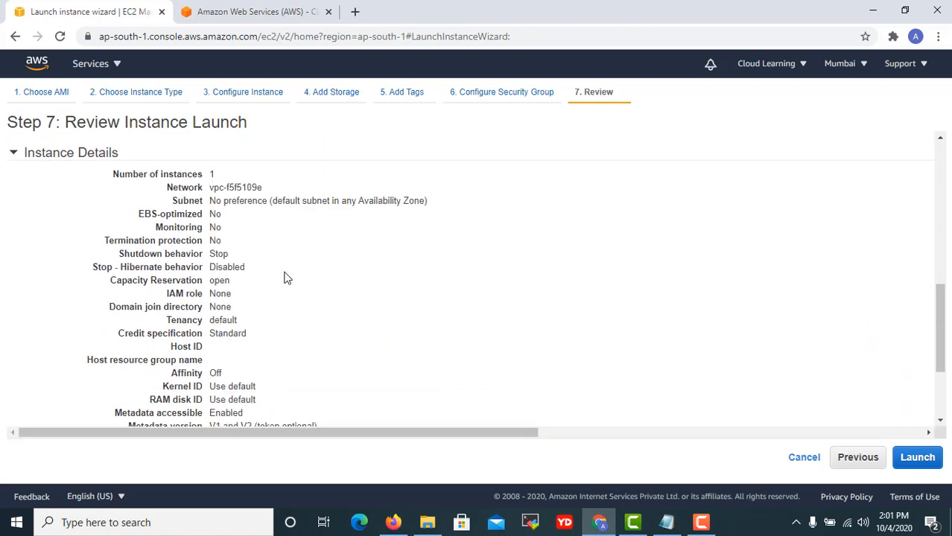
scroll(289, 280, down, 2)
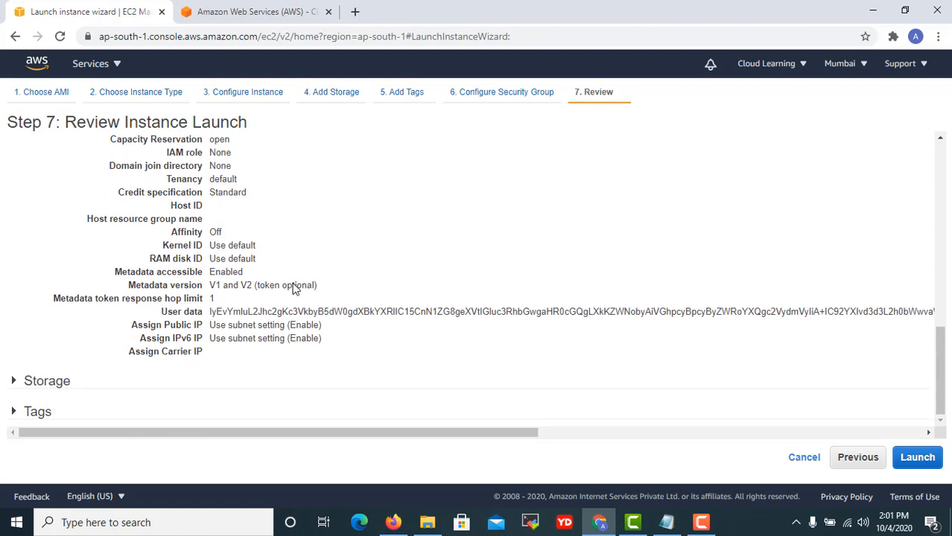
click(72, 382)
scroll(215, 376, down, 2)
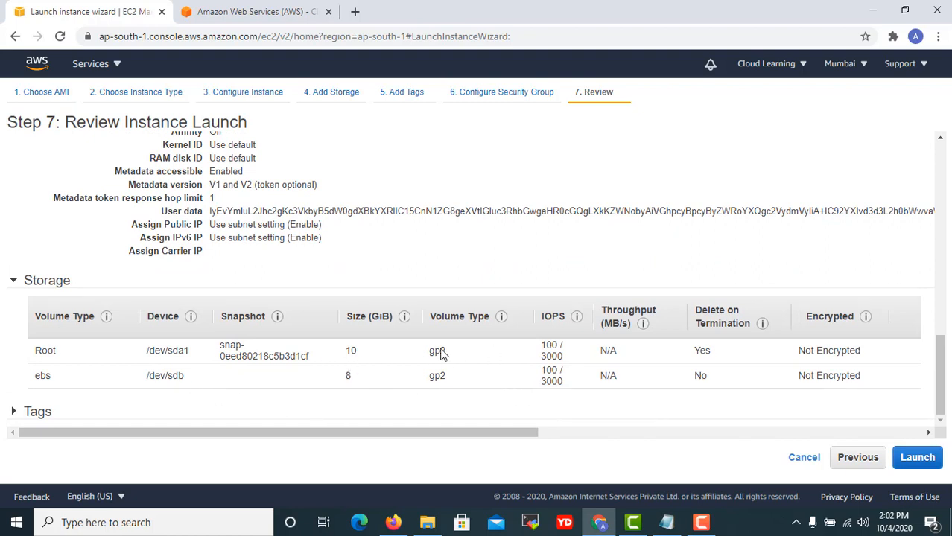
click(159, 411)
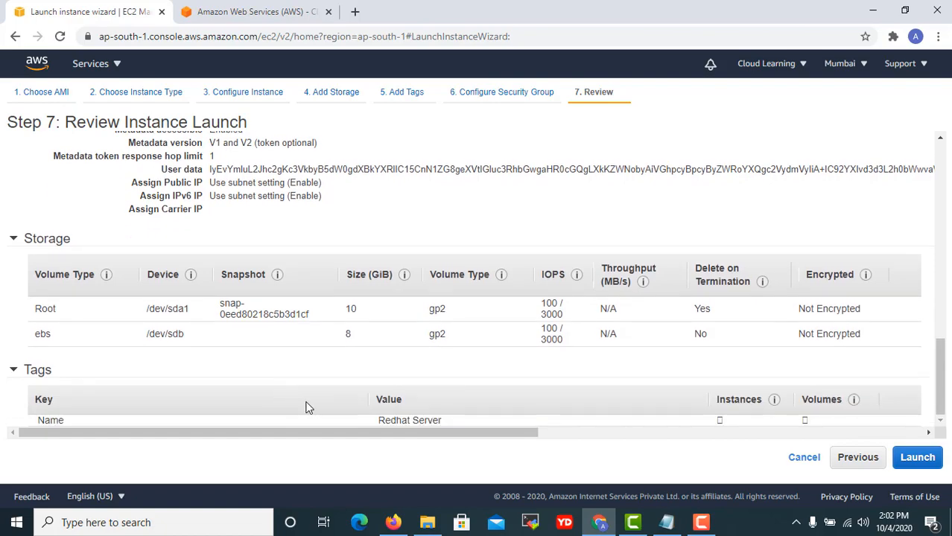
scroll(511, 359, up, 10)
scroll(510, 358, down, 10)
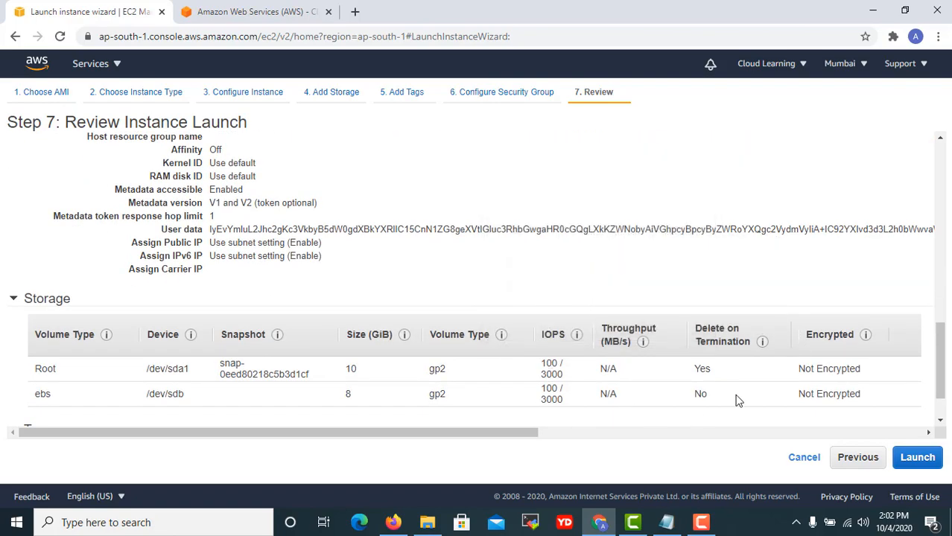
drag(537, 434, 947, 440)
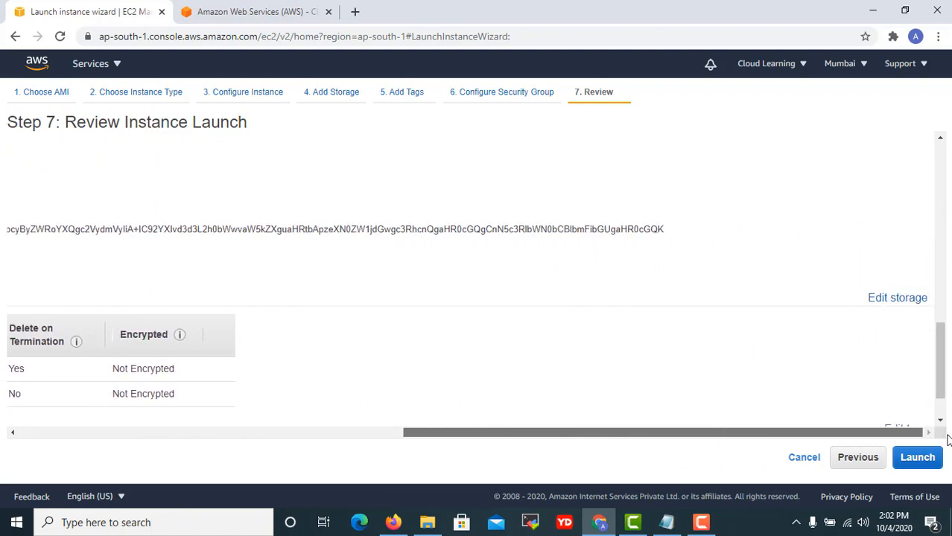
Delete the extra 8 GiB /dev/sdb volume, keeping only the 10 GiB root, and return to review.
click(903, 298)
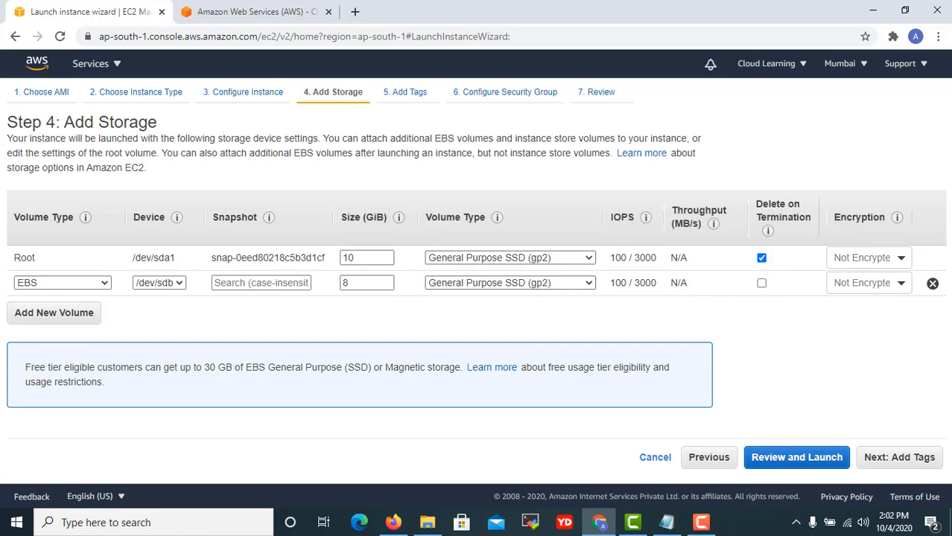
click(932, 284)
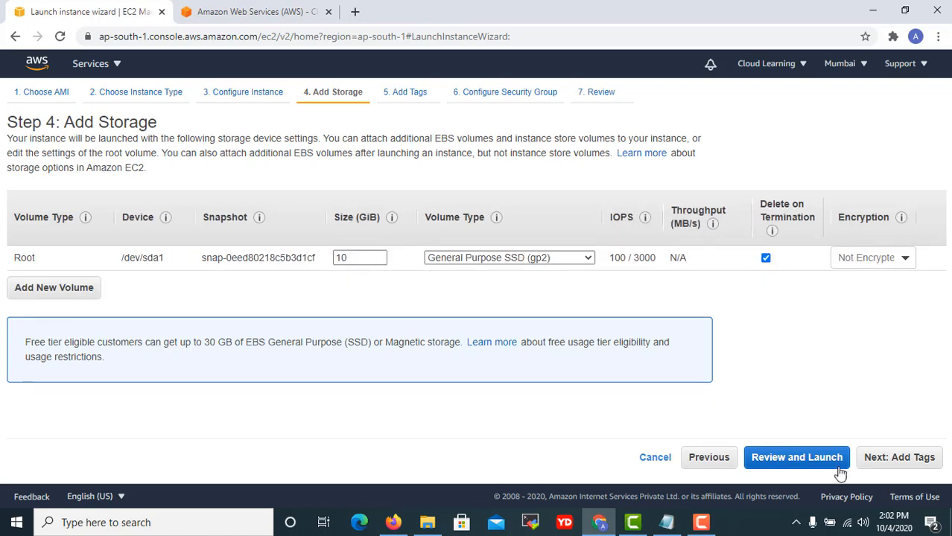
click(802, 461)
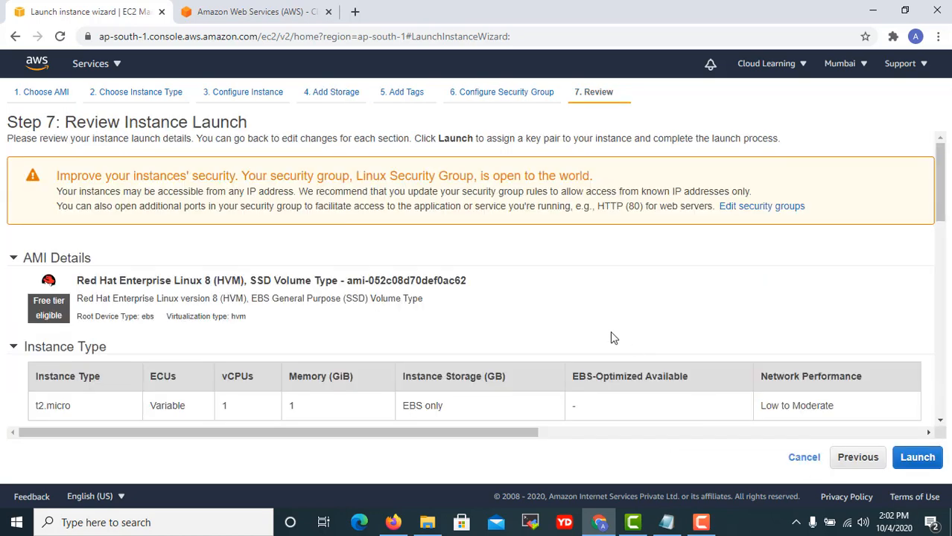
scroll(612, 336, down, 15)
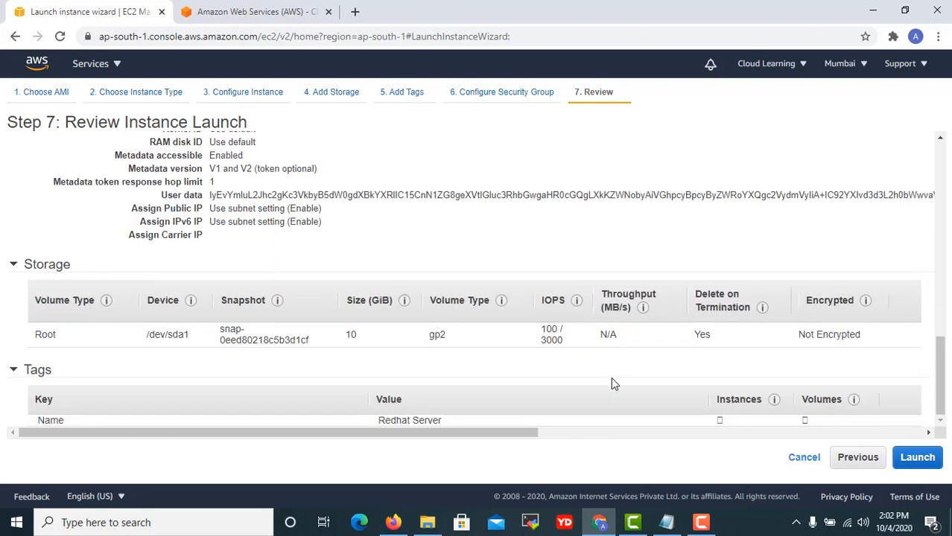
Start the launch and create a new key pair named linuxkeypair.
click(919, 461)
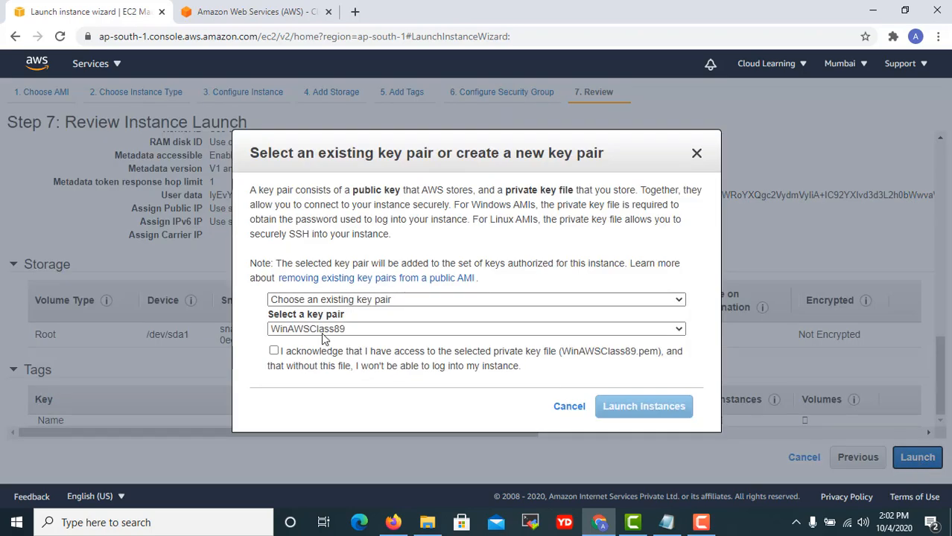
click(324, 332)
click(325, 334)
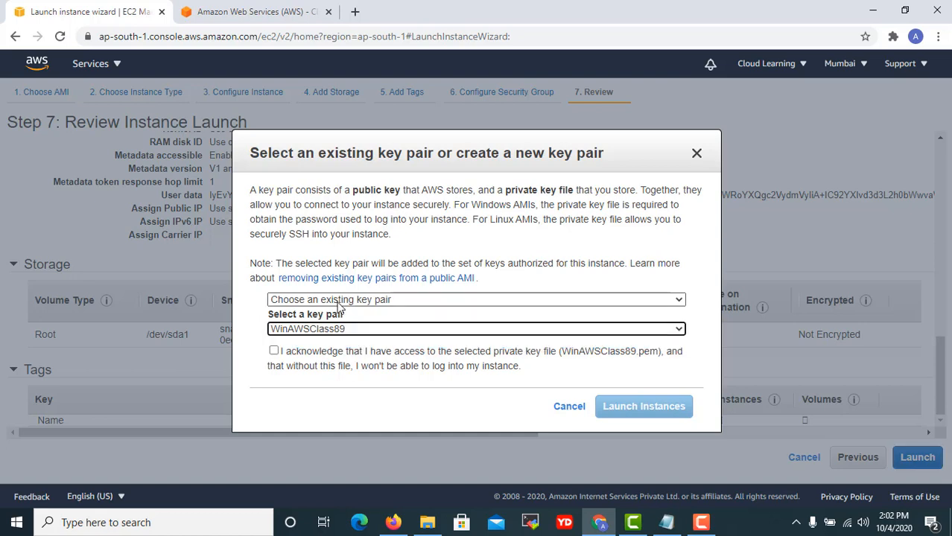
click(335, 302)
click(329, 323)
click(293, 327)
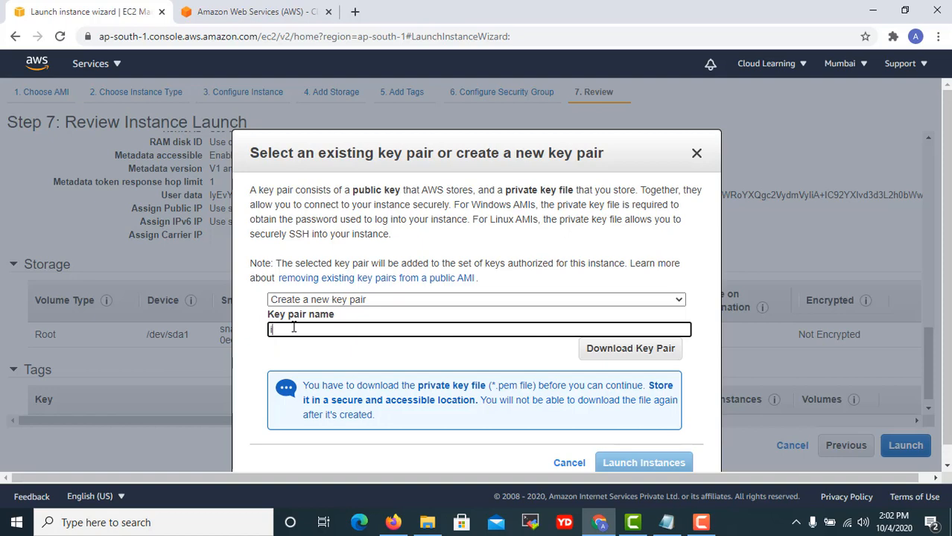
text(linxkey)
text(p)
text(ypa)
click(650, 350)
Download linuxkeypair.pem and save it to the Desktop.
click(587, 349)
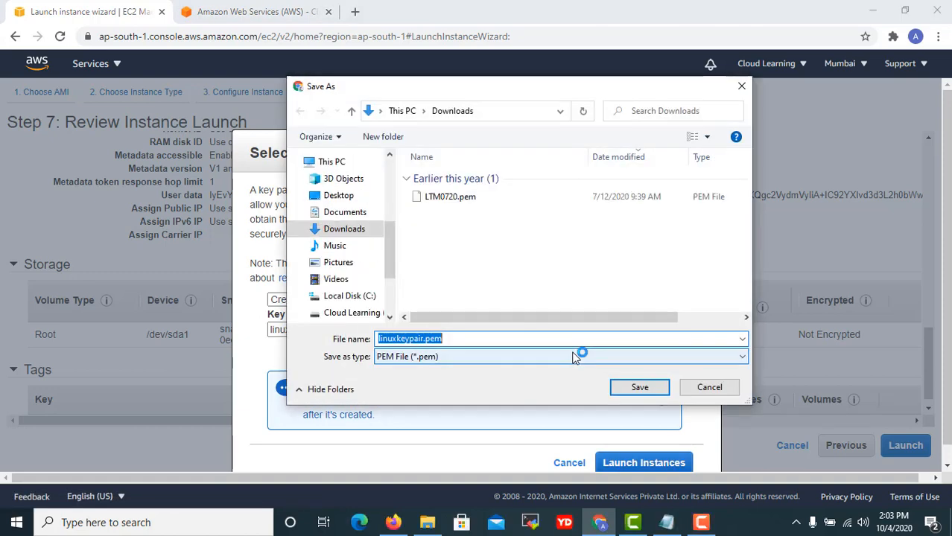
click(335, 196)
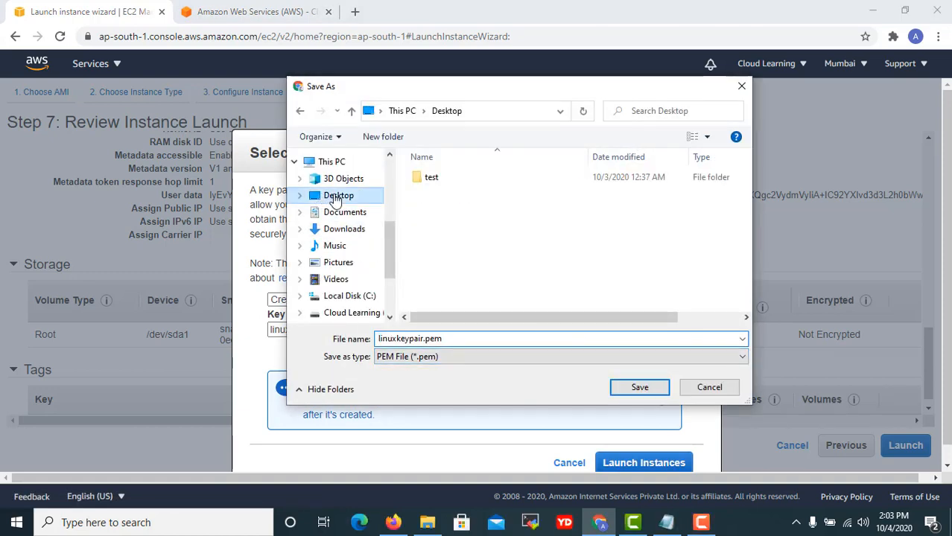
click(642, 387)
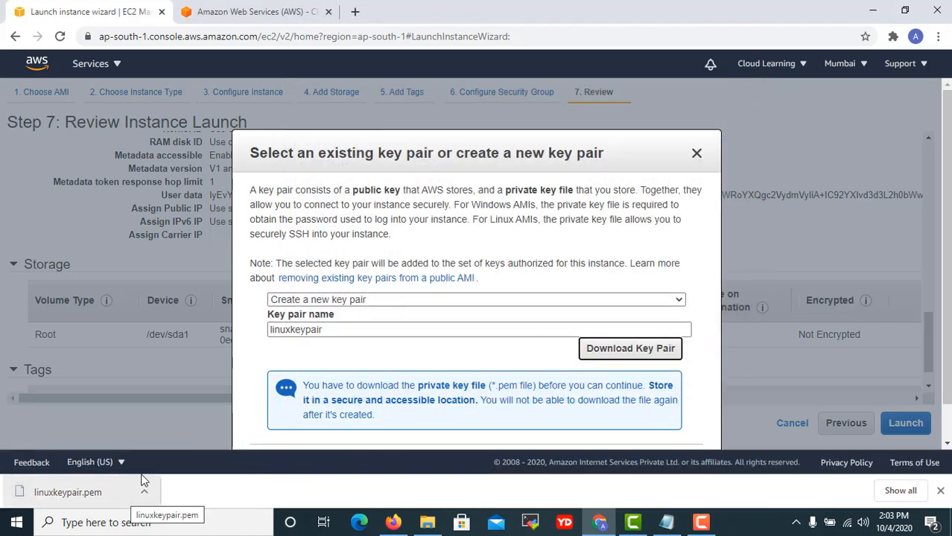
scroll(424, 414, down, 1)
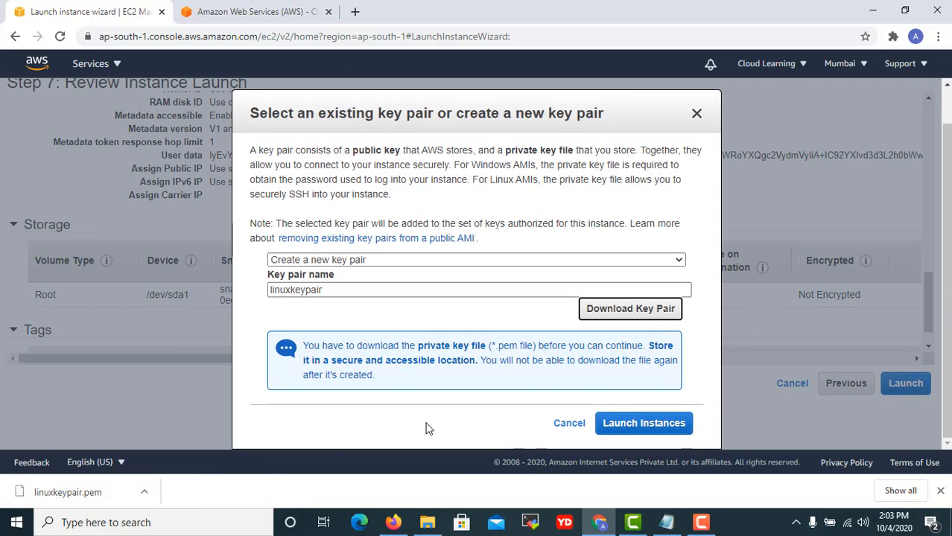
Launch the Red Hat t2.micro instance, check the instances list, and begin a fresh launch.
click(644, 424)
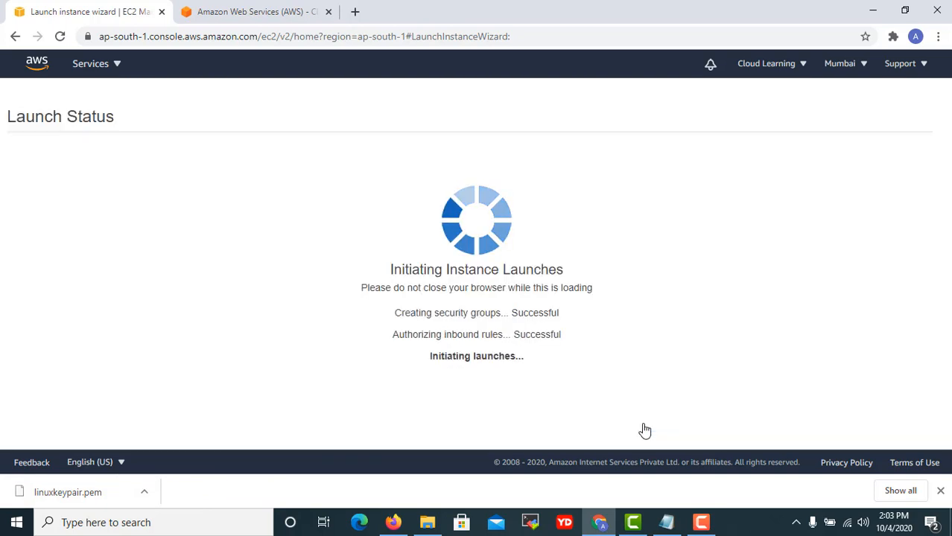
scroll(443, 320, down, 2)
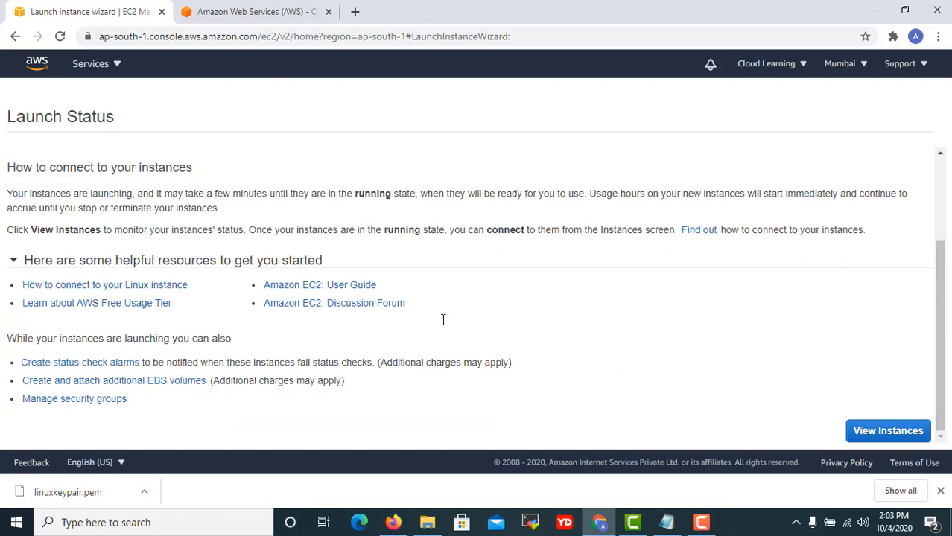
click(865, 434)
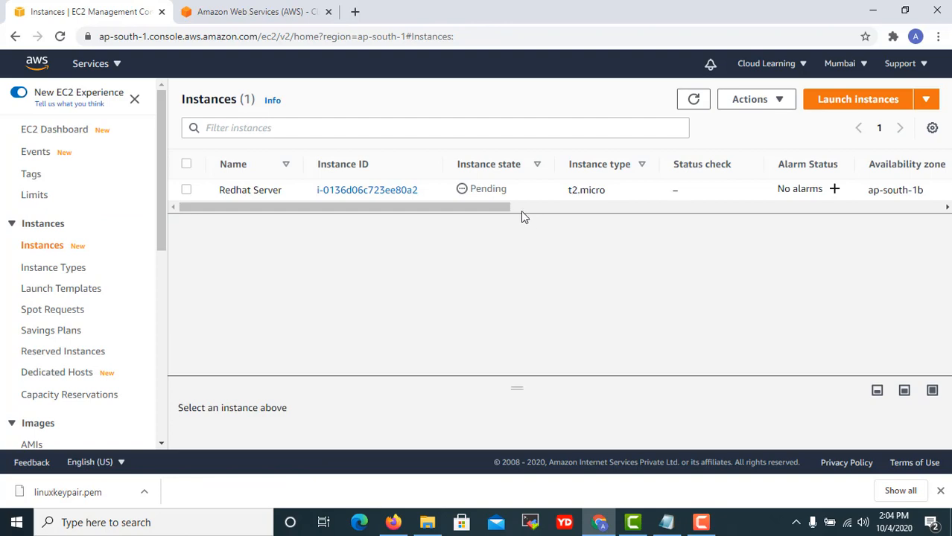
click(853, 98)
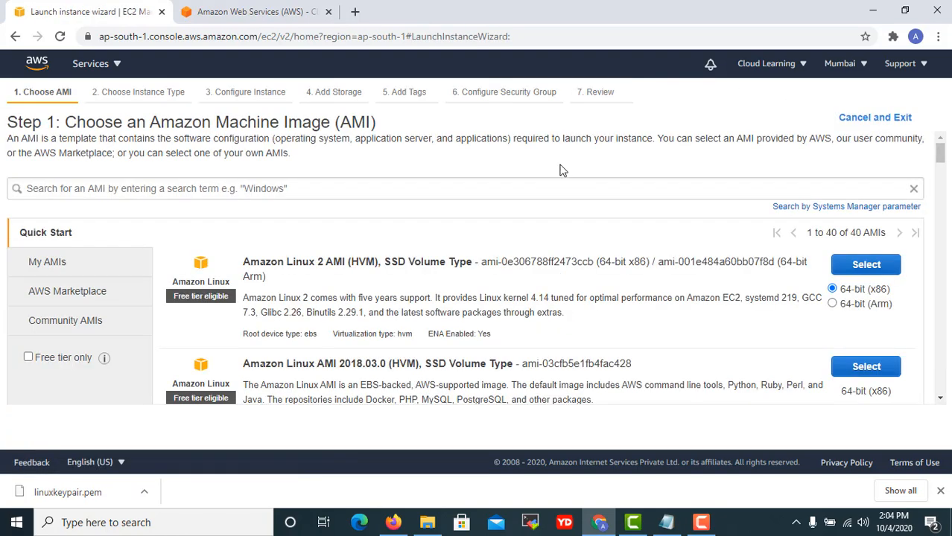
Choose the Ubuntu Server 20.04 image on t2.micro and continue to instance details.
scroll(466, 260, down, 5)
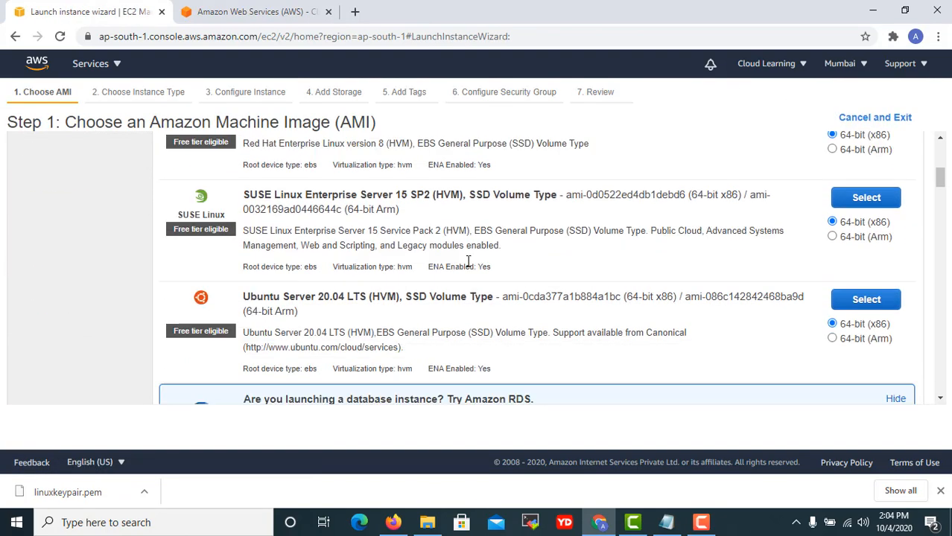
scroll(466, 260, down, 1)
click(866, 225)
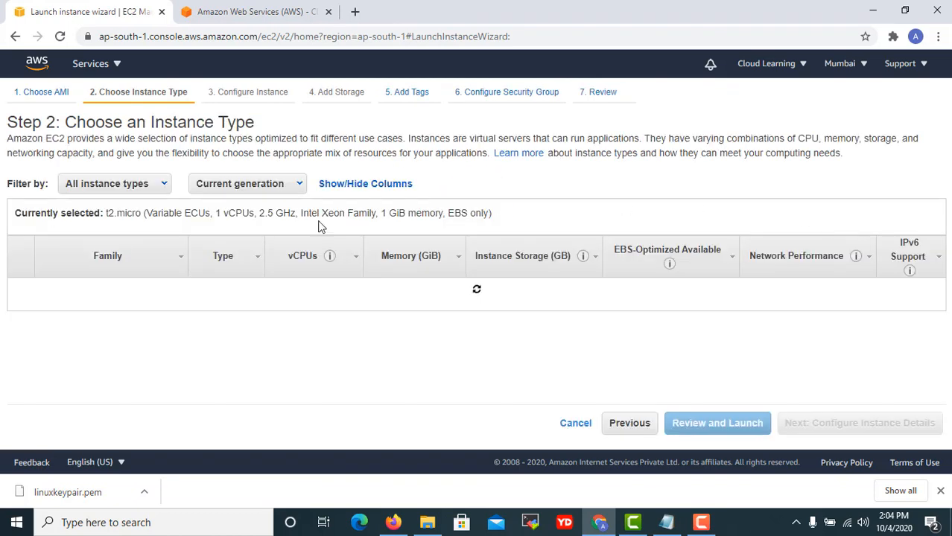
click(849, 431)
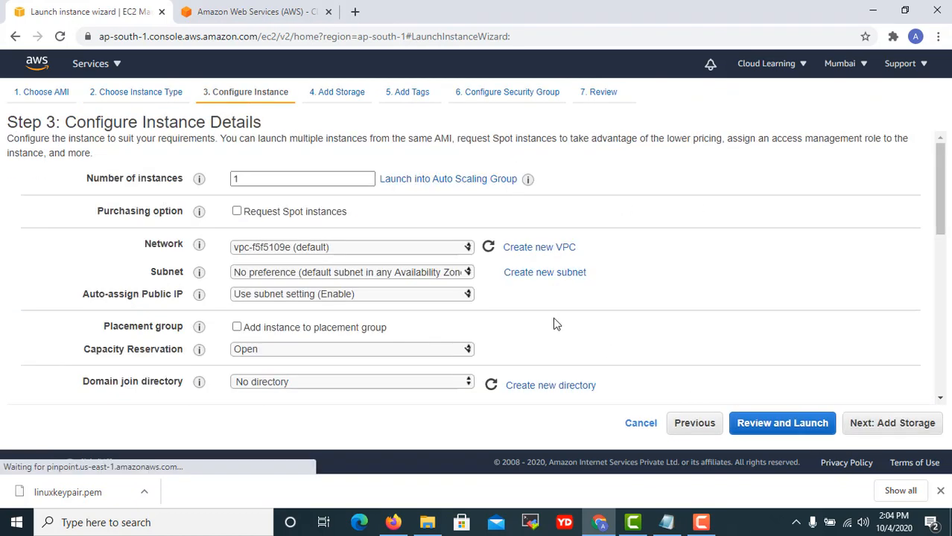
scroll(555, 324, down, 10)
Begin the user data bash script with 'sudo apt-get update -y'.
click(409, 345)
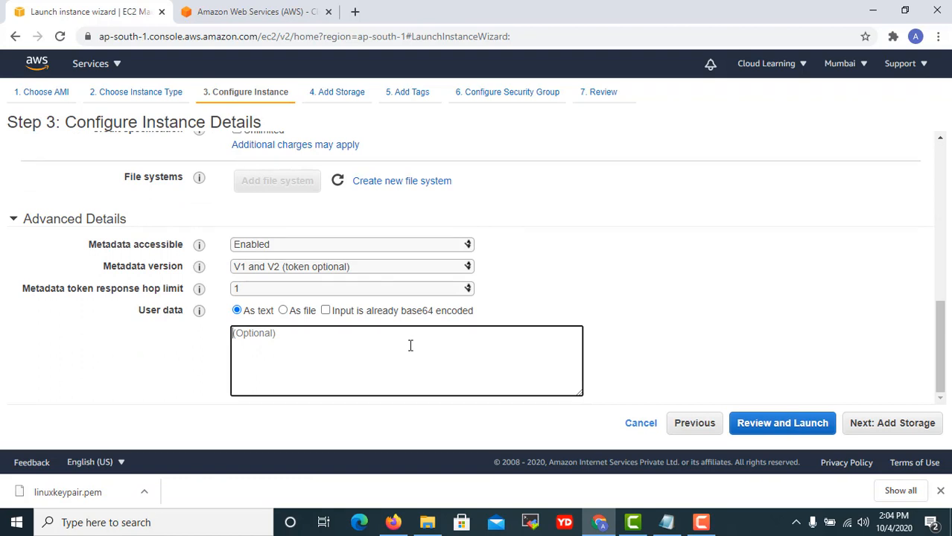
text(#!/bin/ba)
text(sh)
key(Return)
text(apt-get i)
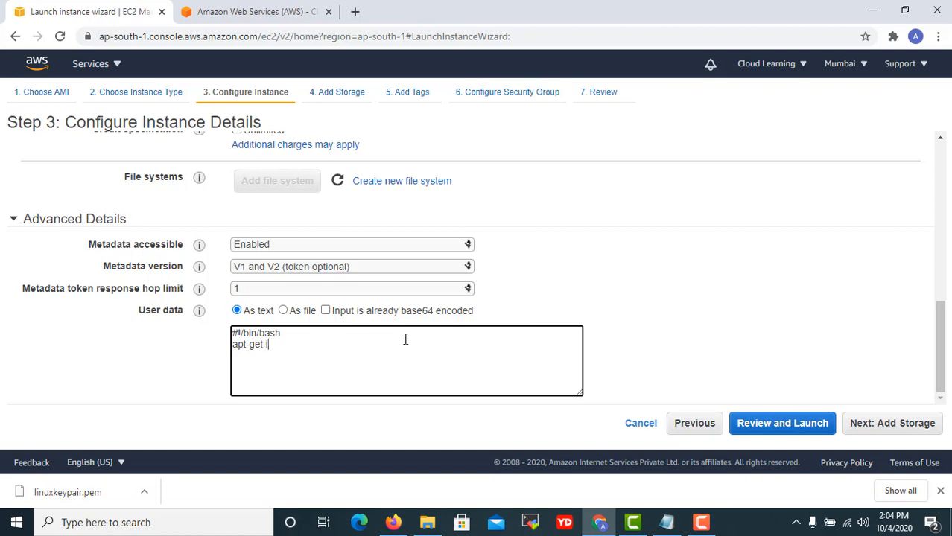
text(sudo)
key(End)
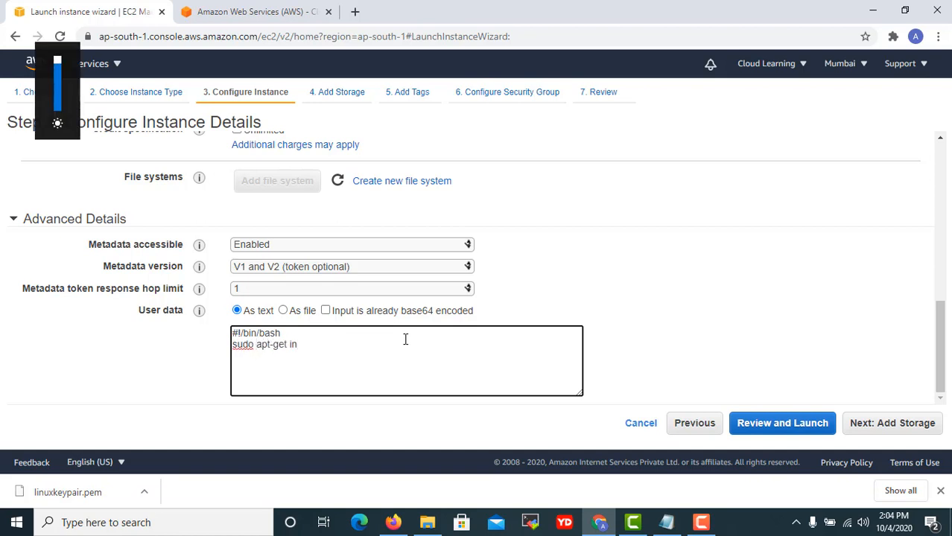
key(BackSpace)
key(BackSpace)
text(update)
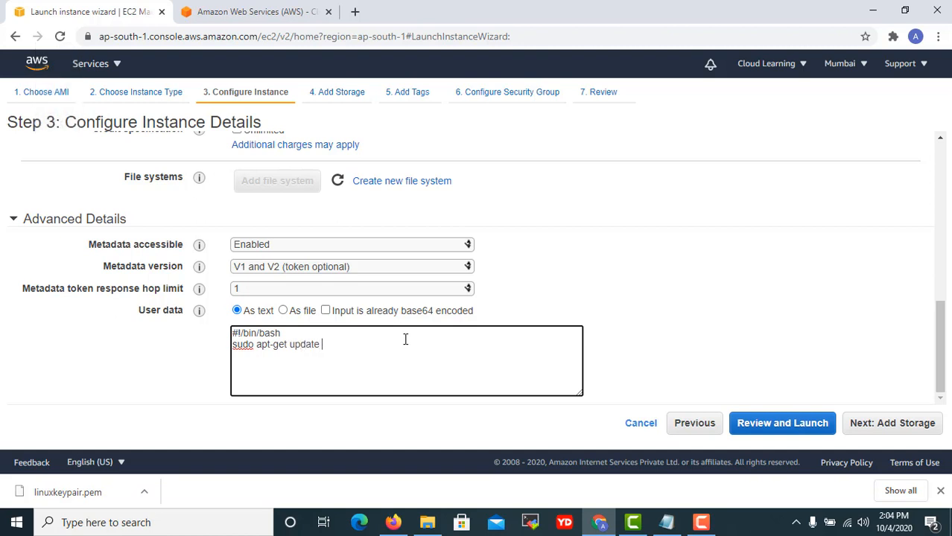
text( -y)
key(Return)
Add script lines installing apache2 and echoing 'This is Ubuntu Web Server' into index.html.
text(sudo apt-get in)
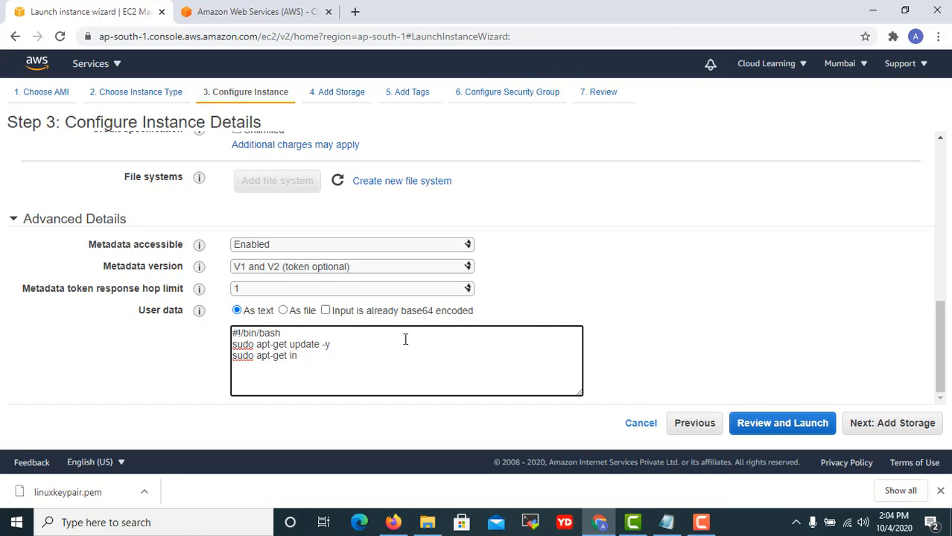
text(stall apache2)
key(End)
text(echo)
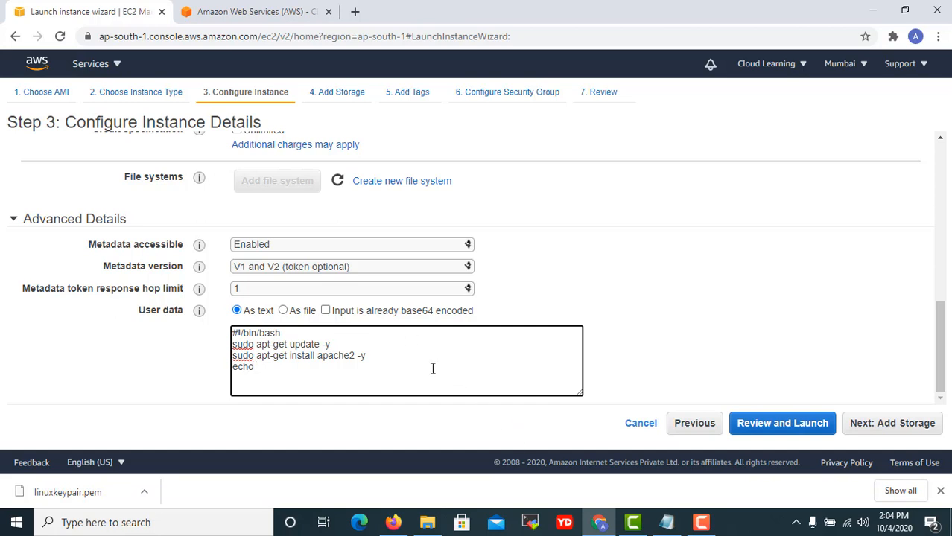
text( "This is Ubuntu Web Server)
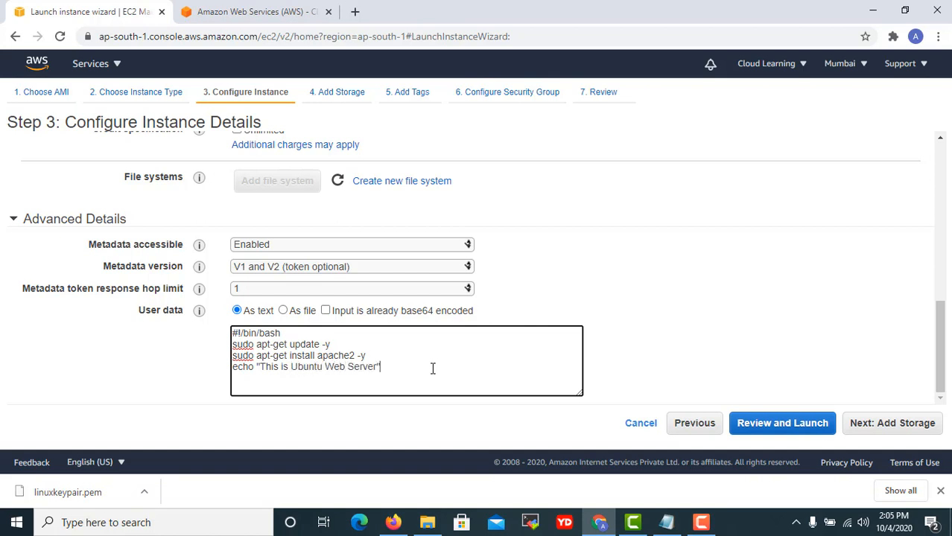
text(" > ca)
text(var/www/htm)
text(l/index.html)
Verify the echo line's /var/www/html/index.html path, then advance to storage.
drag(453, 366, 395, 367)
click(460, 368)
drag(392, 366, 460, 367)
click(506, 370)
drag(521, 366, 332, 371)
click(366, 379)
click(885, 424)
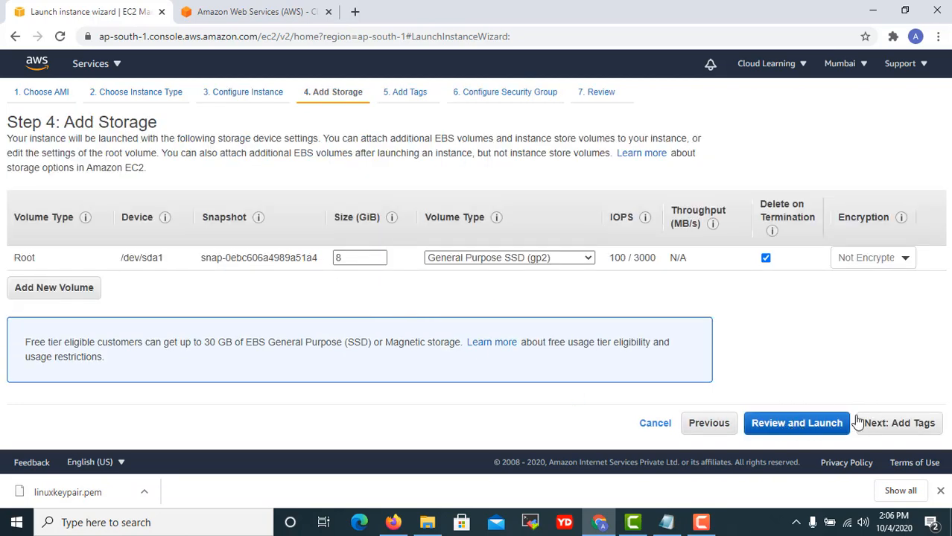
Tag the Ubuntu instance with Name = 'Ubuntu Web Server'.
click(897, 422)
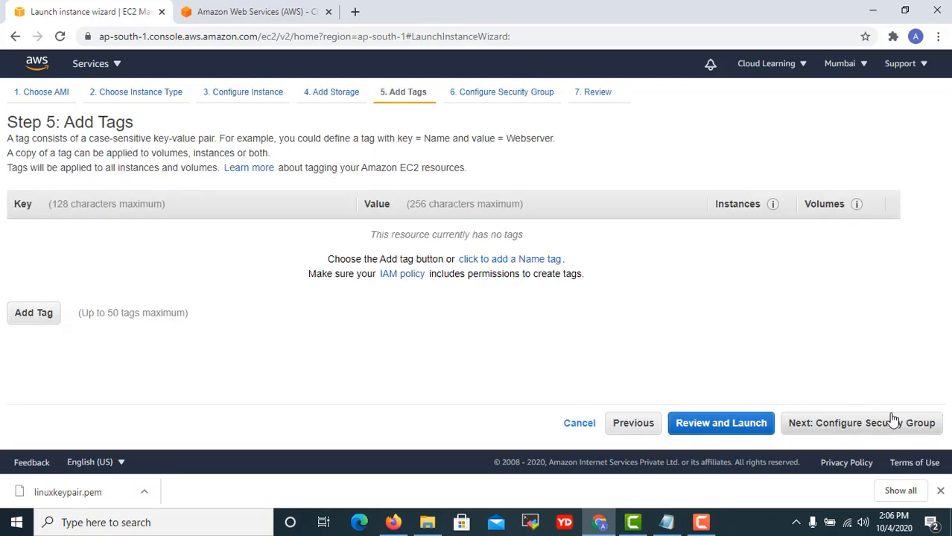
click(48, 313)
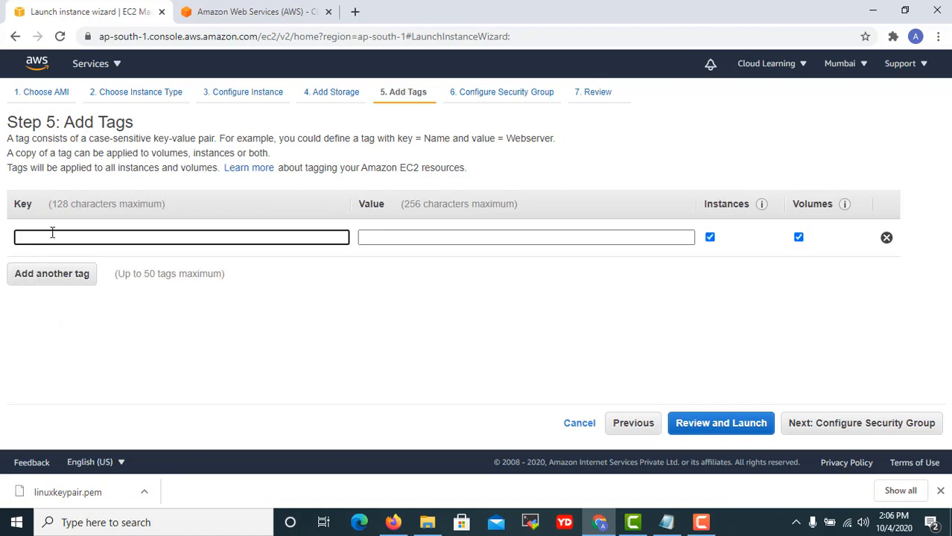
text(nma)
key(BackSpace)
key(BackSpace)
key(BackSpace)
text(Name)
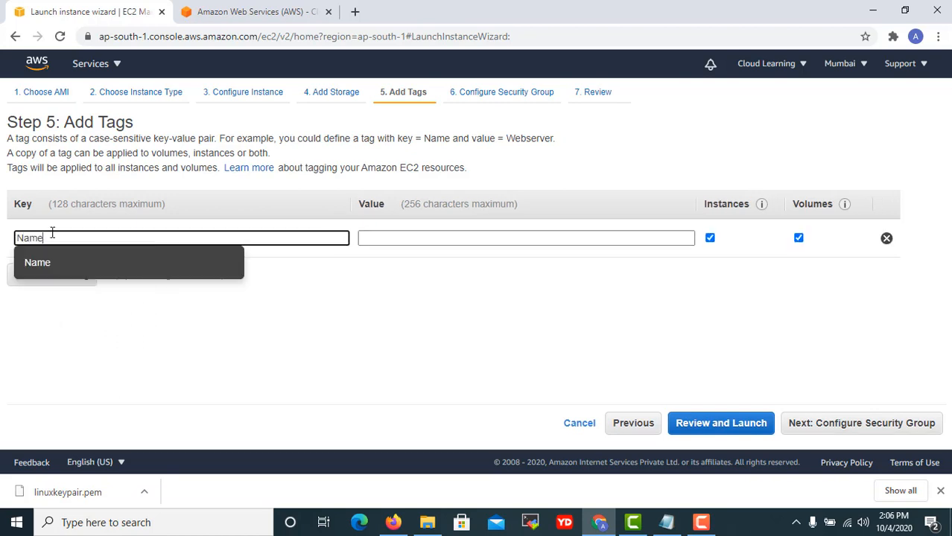
key(Tab)
text(Ubuntu )
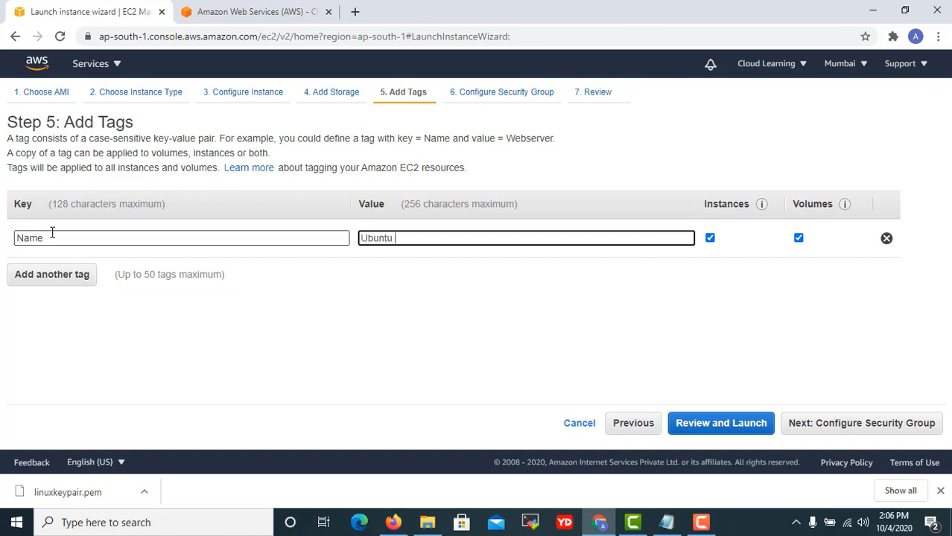
text(Web Server)
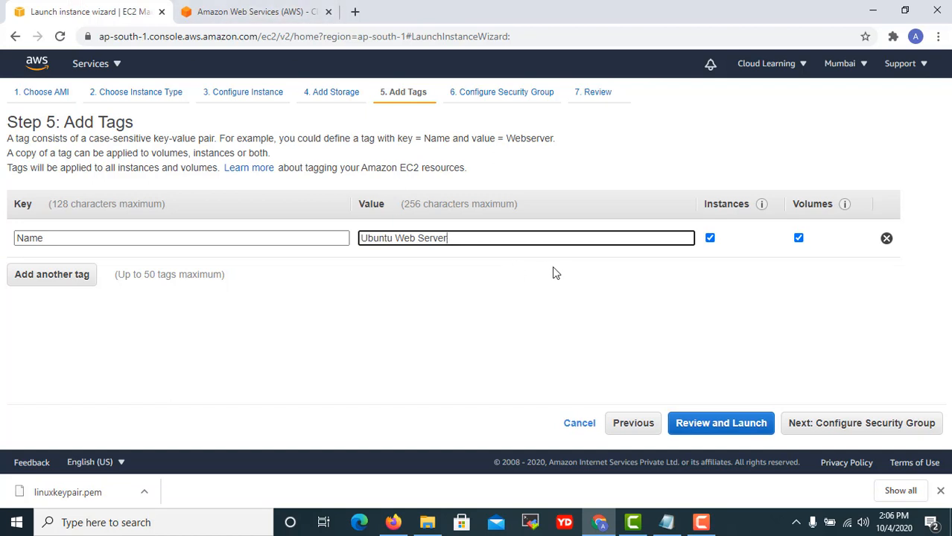
Reuse the existing Linux Security Group, review, and start the launch.
click(862, 423)
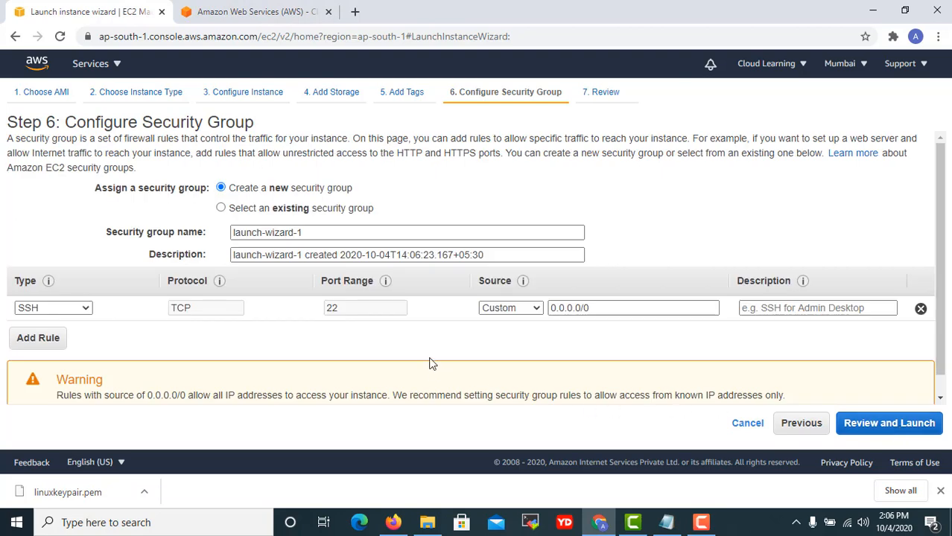
click(318, 211)
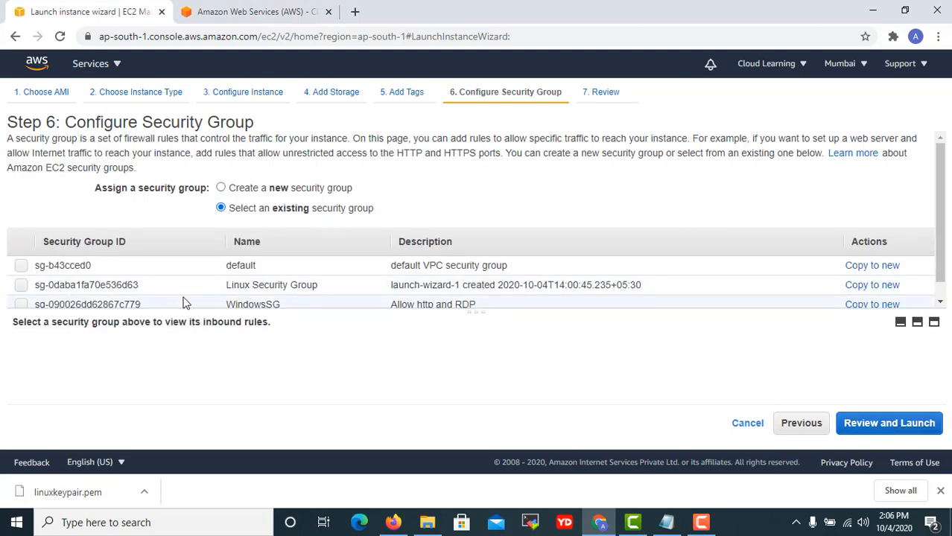
scroll(185, 301, down, 1)
click(135, 271)
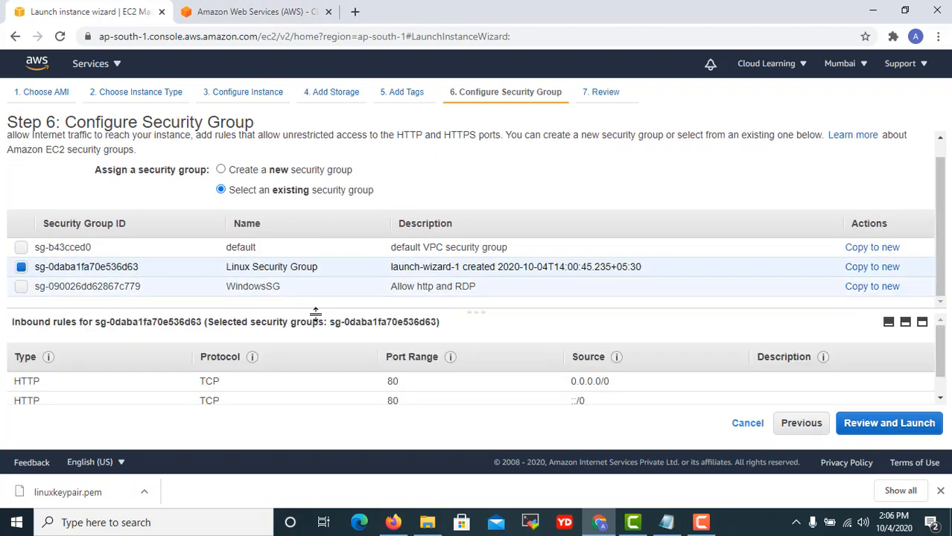
scroll(488, 379, down, 1)
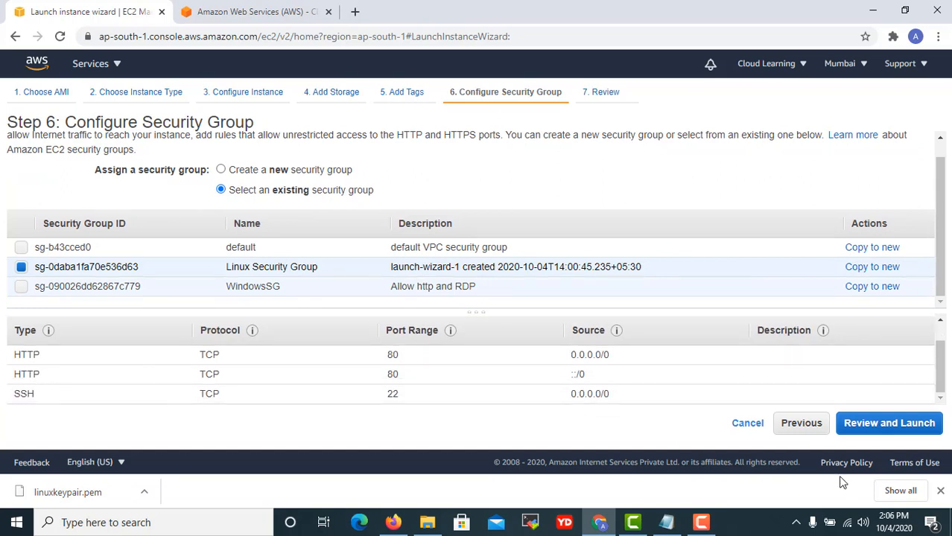
click(891, 430)
scroll(556, 389, down, 10)
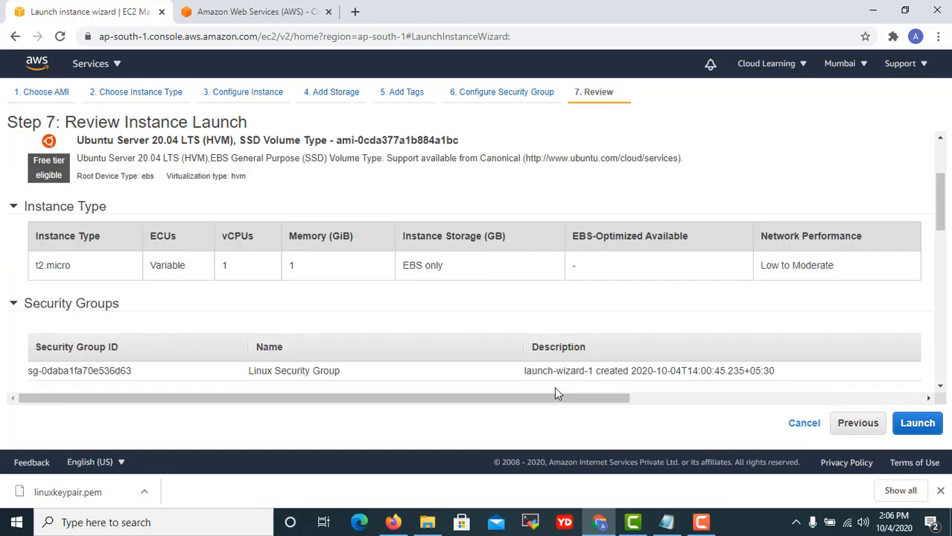
scroll(632, 393, down, 2)
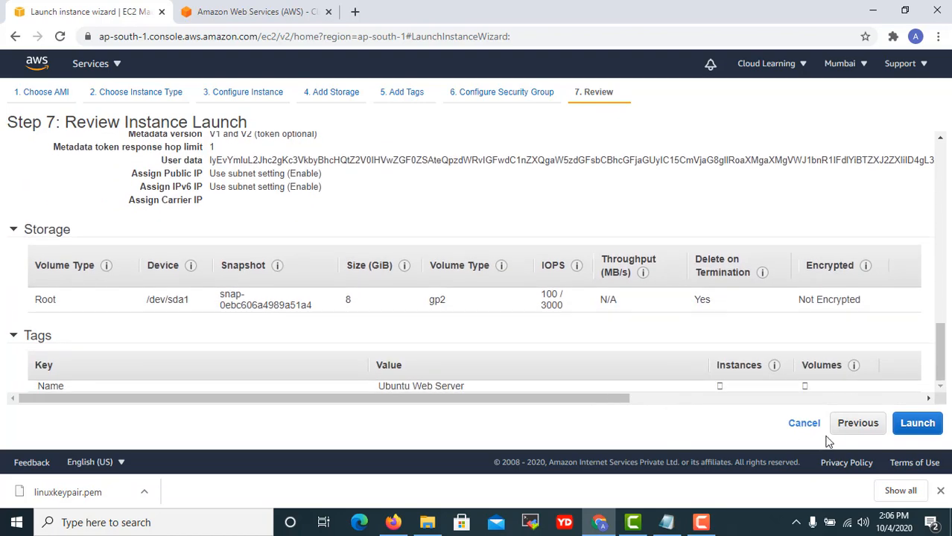
click(916, 423)
Acknowledge the linuxkeypair key, launch Ubuntu Web Server, and widen the Name column in the instances list.
click(273, 332)
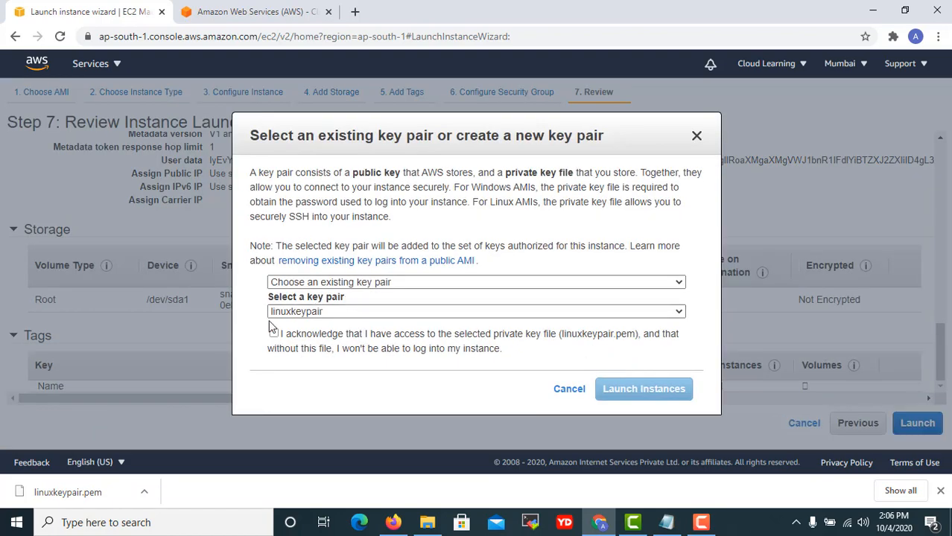
click(662, 397)
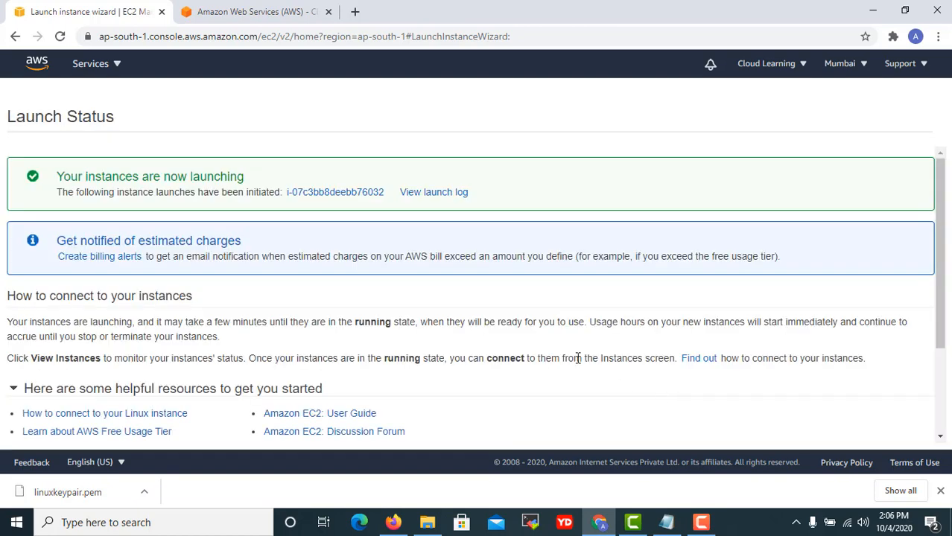
scroll(578, 356, down, 2)
click(875, 438)
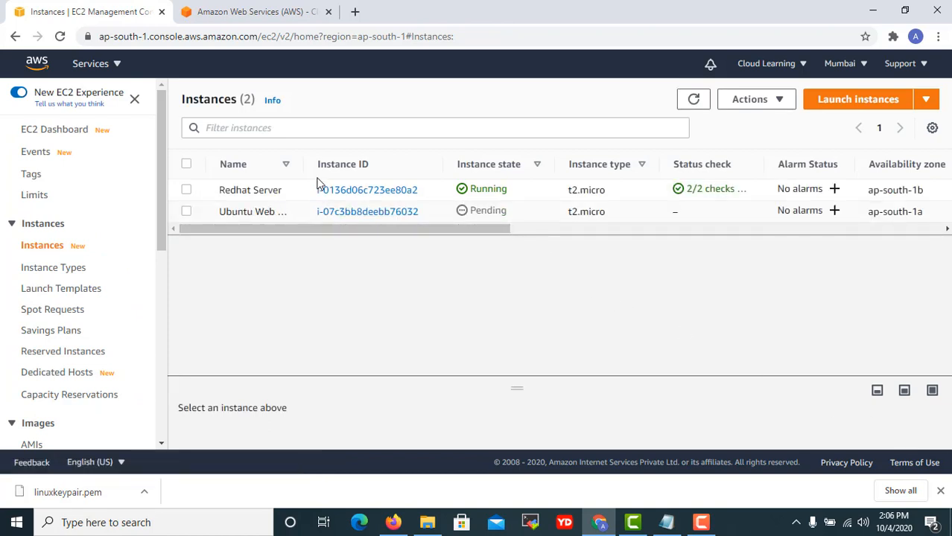
drag(301, 164, 350, 161)
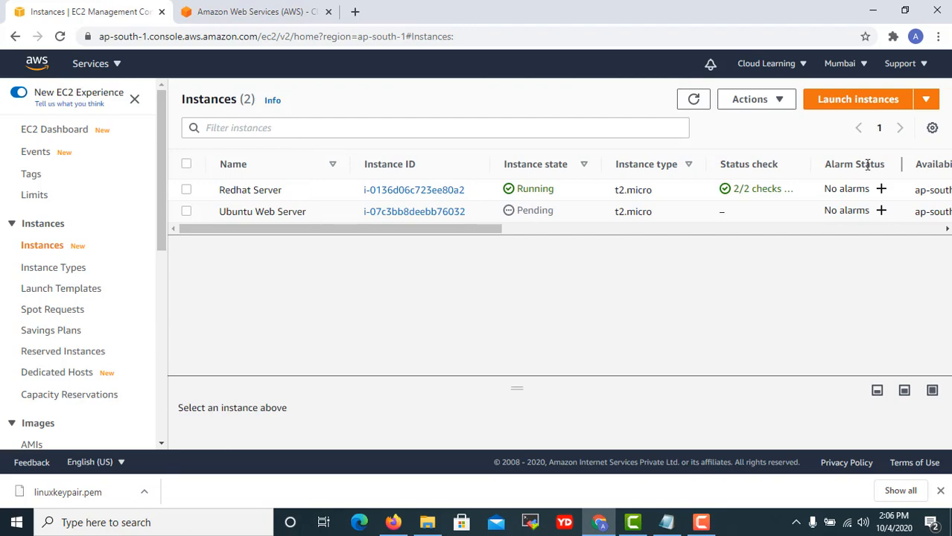
Start a new instance launch using the Microsoft Windows Server 2019 Base Quick Start AMI.
click(854, 105)
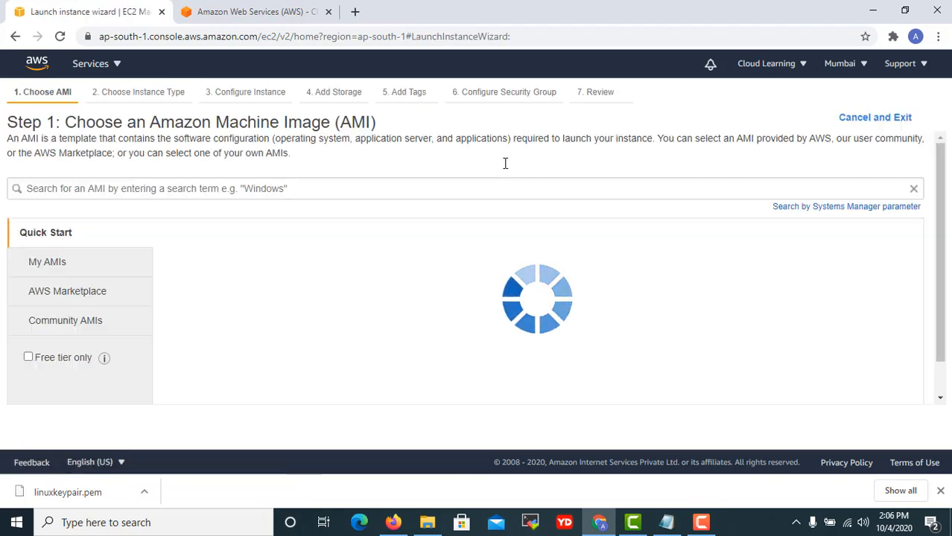
scroll(350, 294, down, 4)
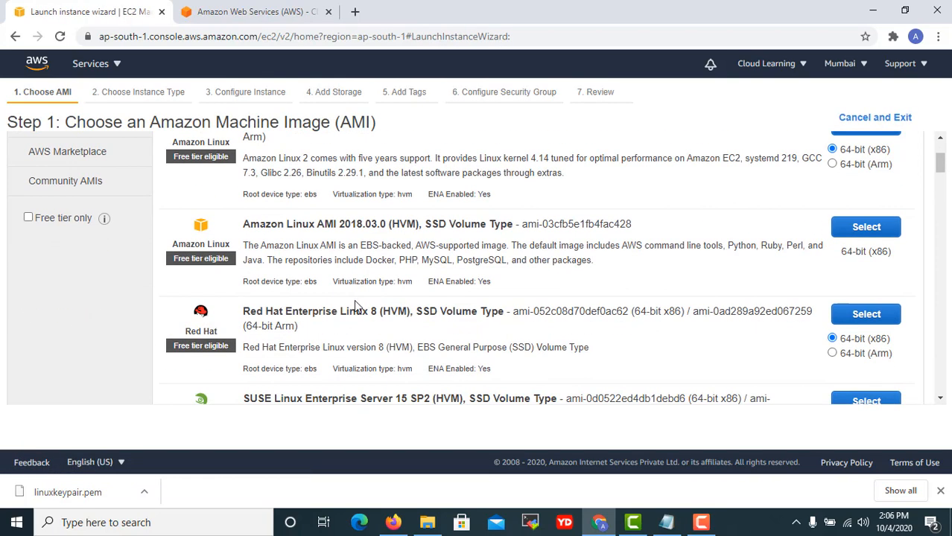
scroll(356, 303, down, 1)
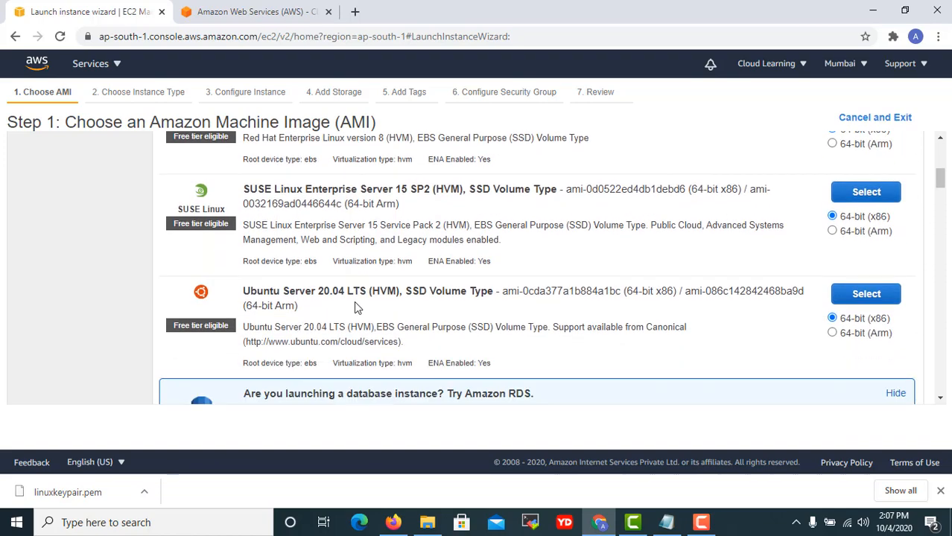
scroll(356, 305, up, 5)
scroll(356, 304, down, 3)
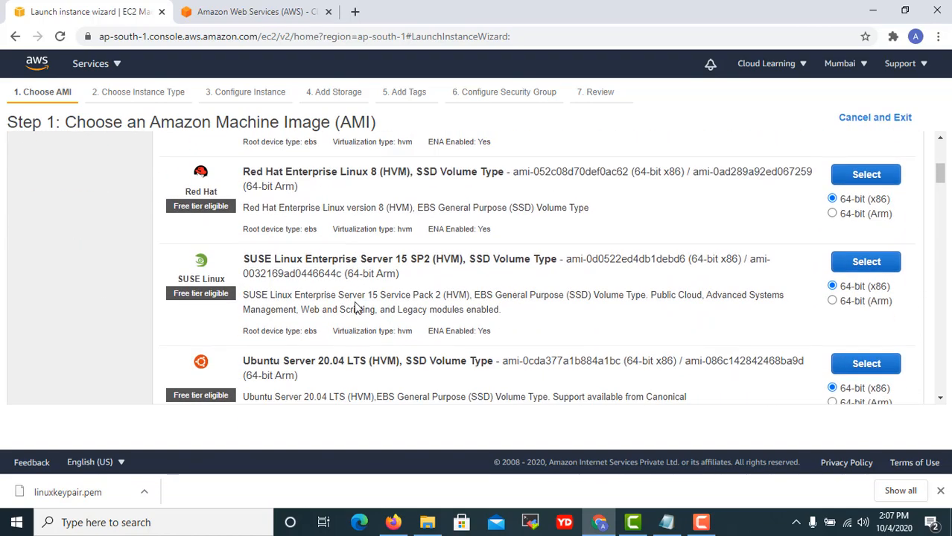
scroll(350, 305, down, 2)
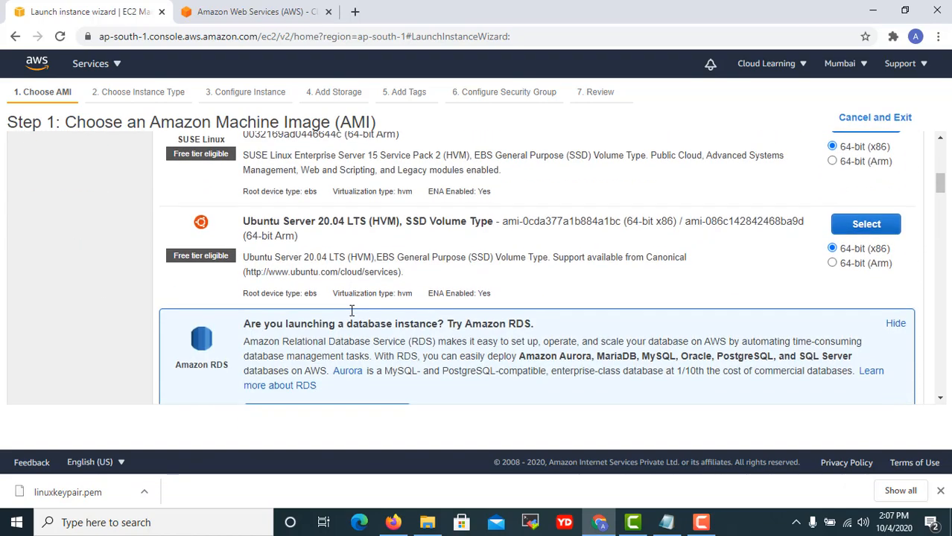
scroll(350, 307, down, 4)
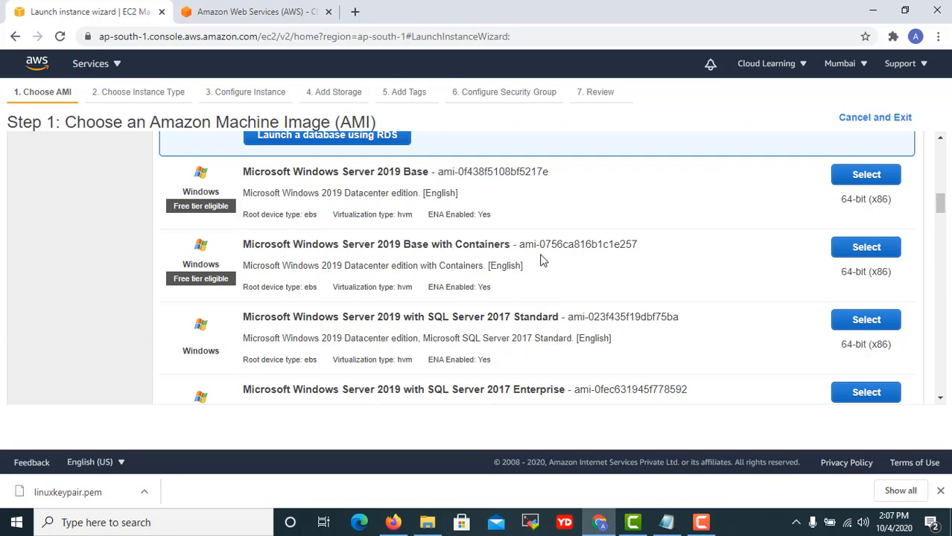
scroll(542, 261, down, 5)
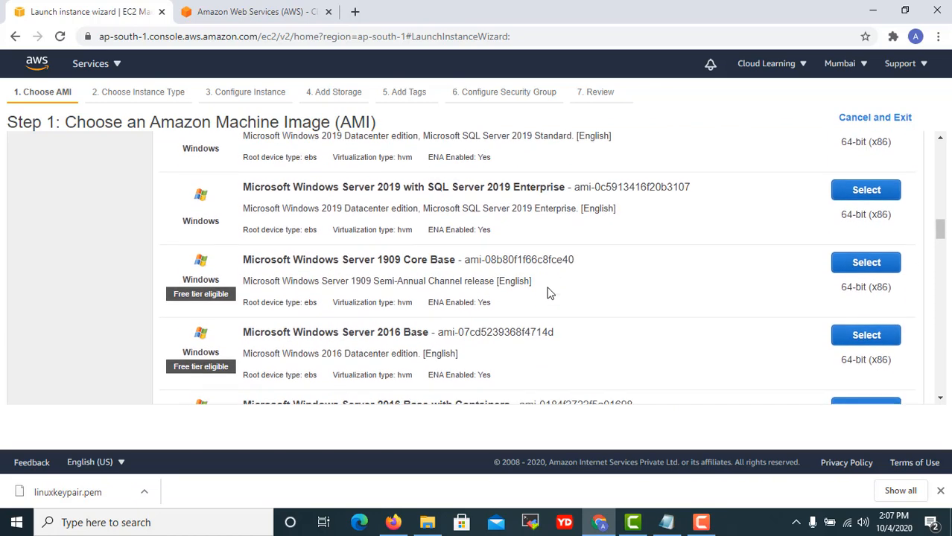
scroll(548, 295, up, 1)
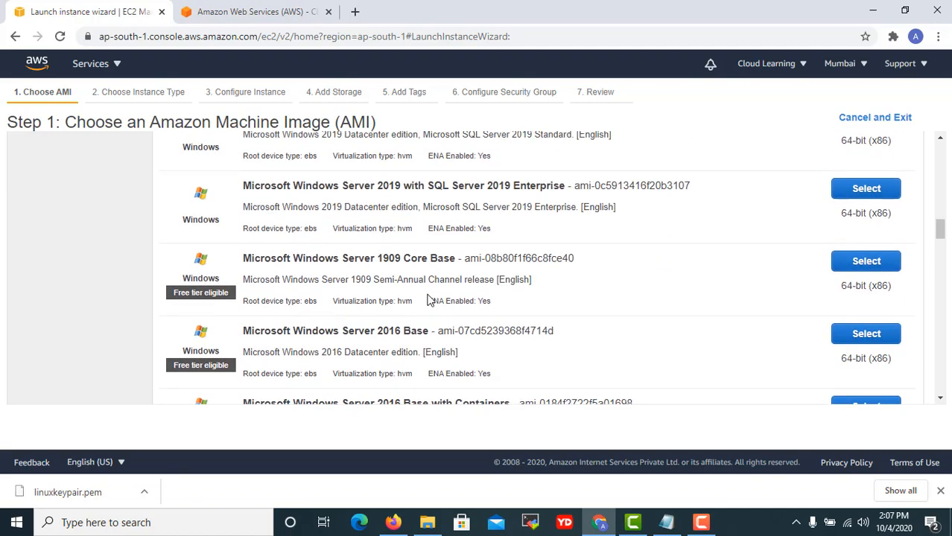
scroll(489, 357, up, 5)
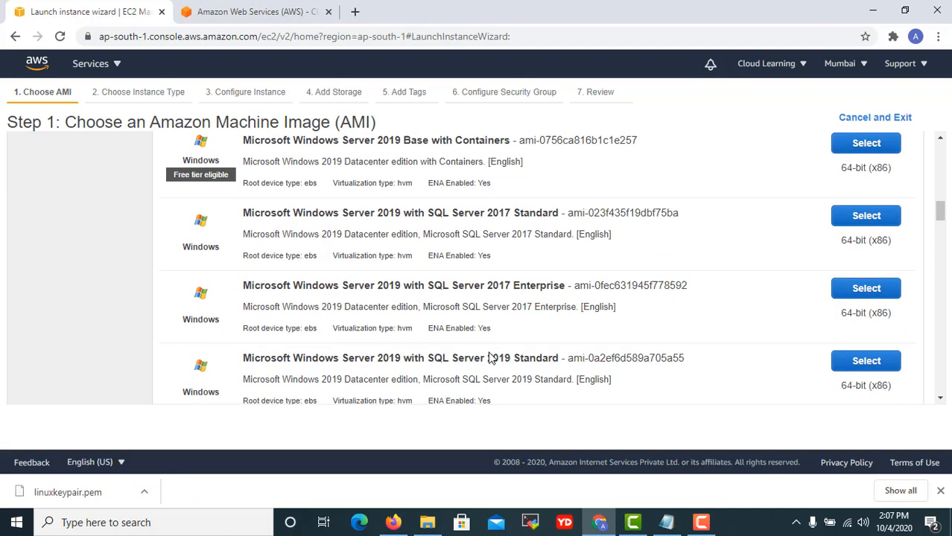
scroll(488, 358, up, 2)
scroll(485, 355, down, 1)
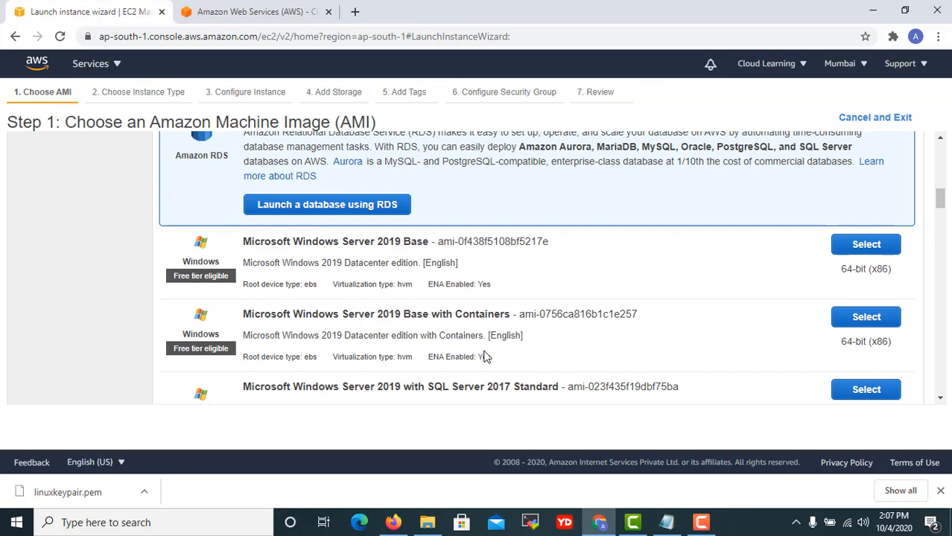
click(866, 244)
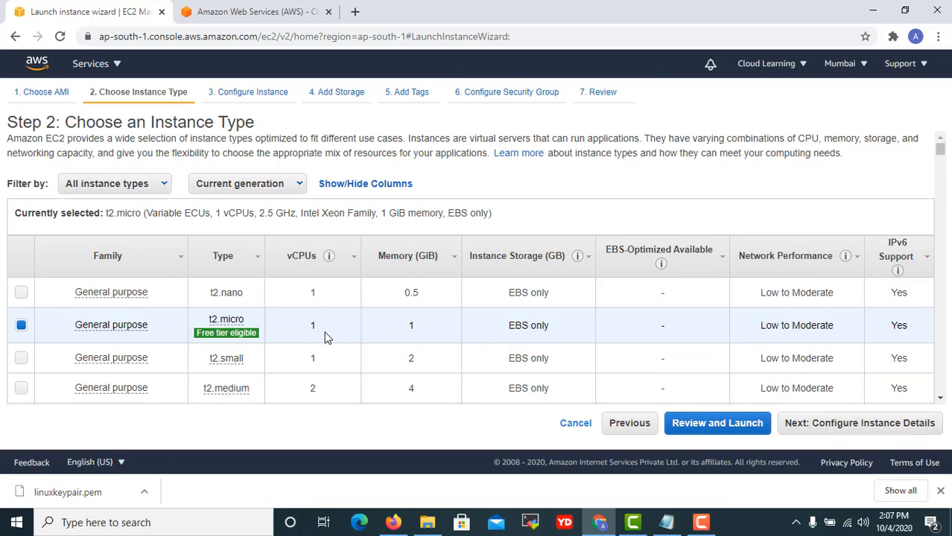
Keep t2.micro and the default instance details and storage, advancing to Add Tags.
scroll(336, 327, down, 5)
scroll(336, 328, up, 6)
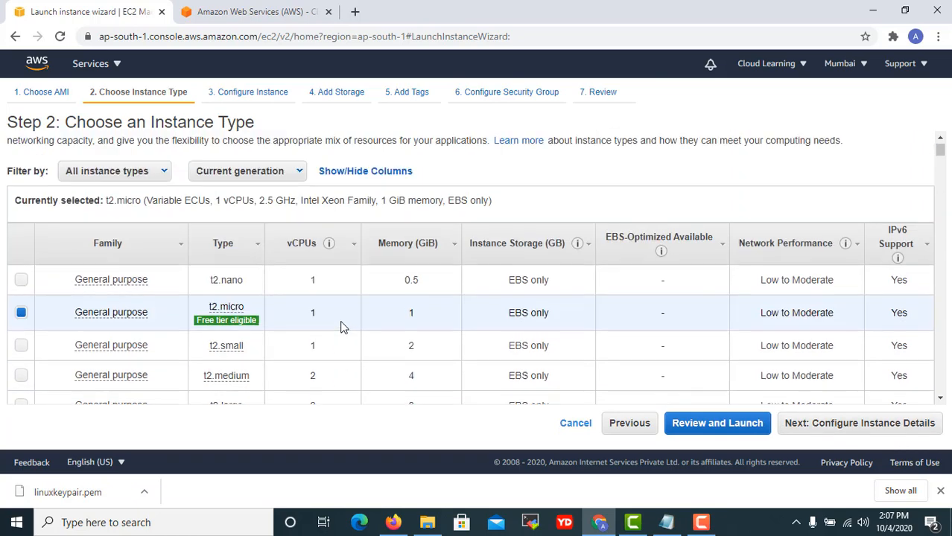
click(899, 431)
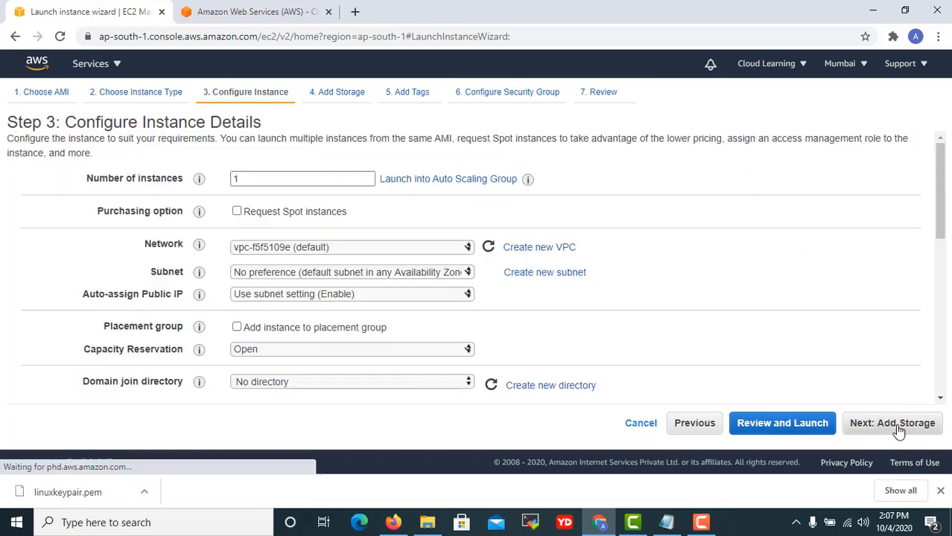
scroll(516, 298, down, 8)
scroll(519, 298, down, 2)
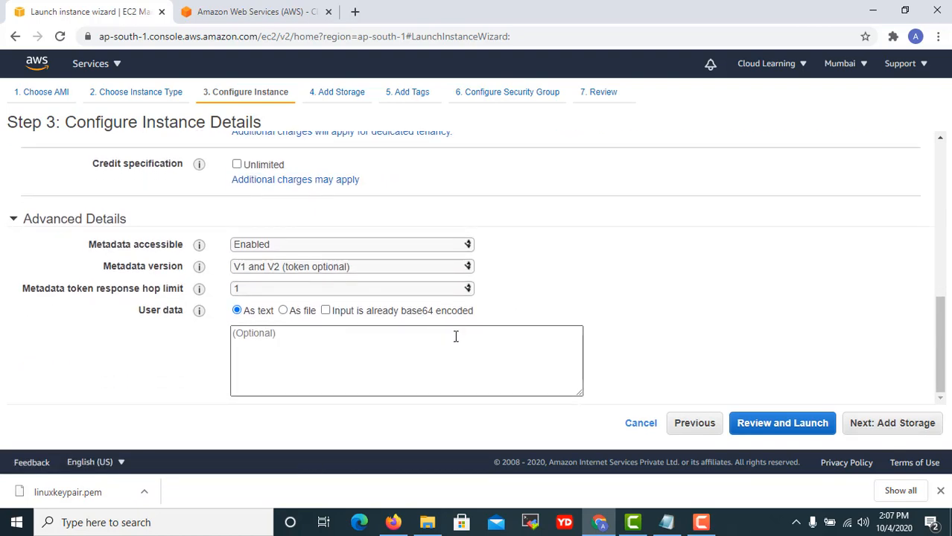
scroll(469, 332, up, 3)
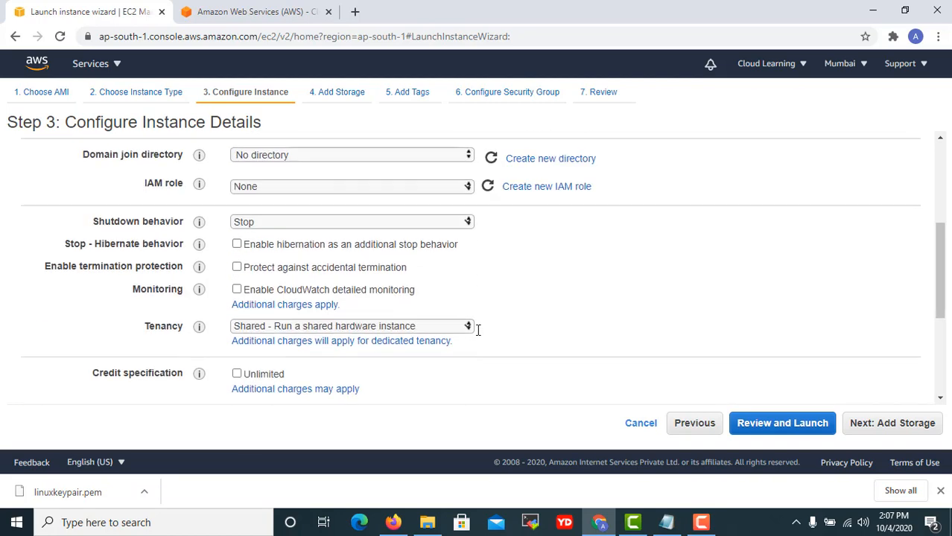
click(915, 423)
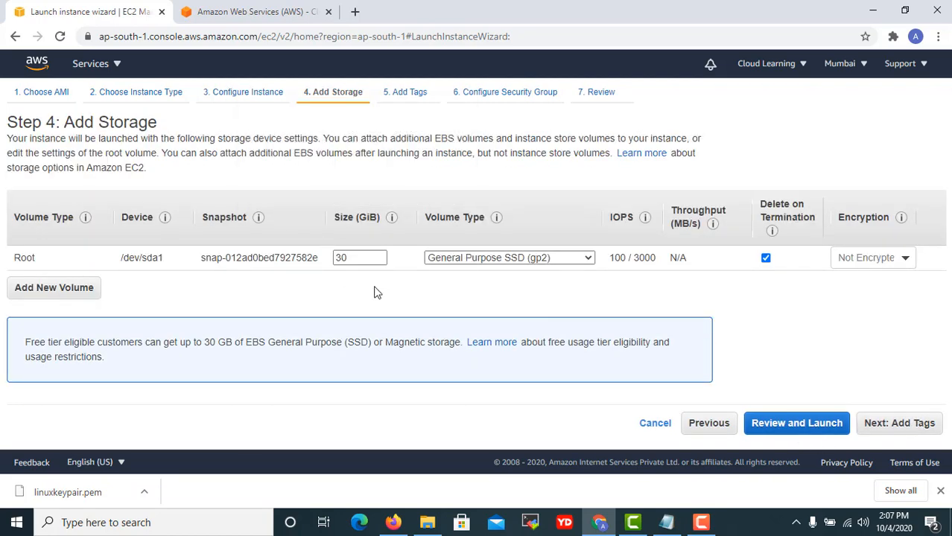
click(923, 424)
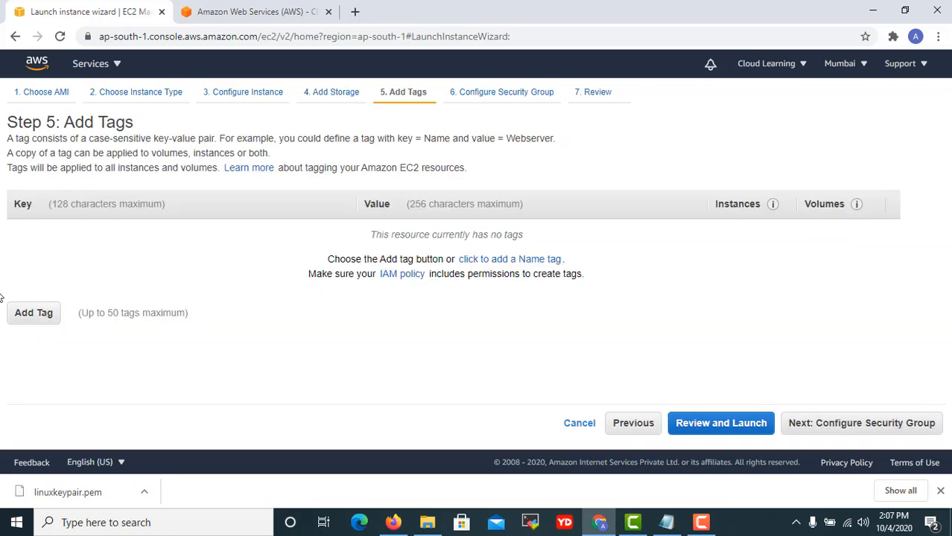
Add a Name tag with value 'Windows 2019 Web Server' and continue to security groups.
click(39, 319)
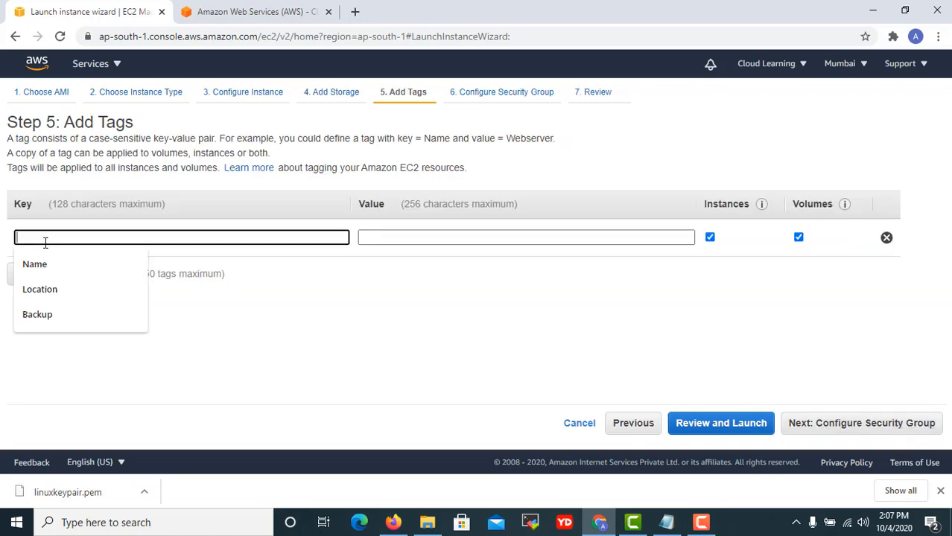
click(63, 265)
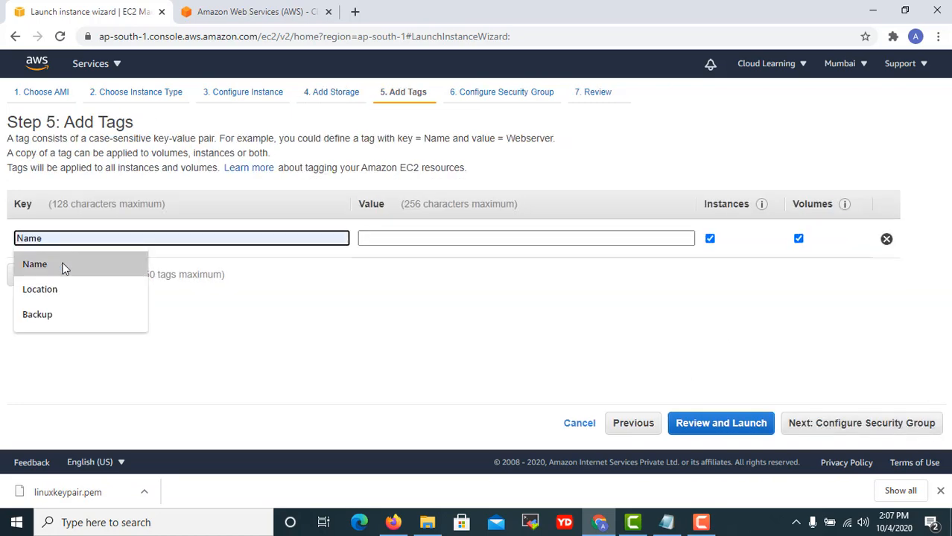
click(437, 233)
text(Windows )
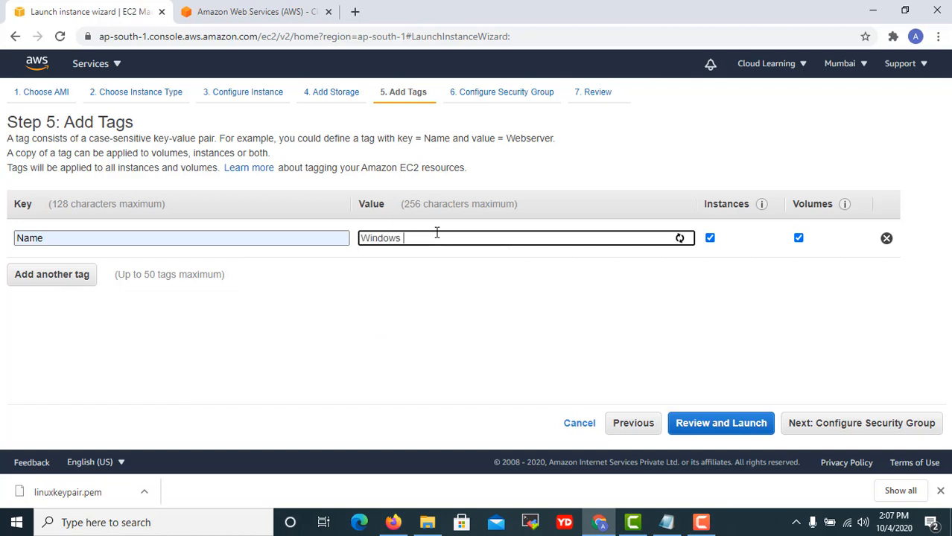
text(2019 Web Server)
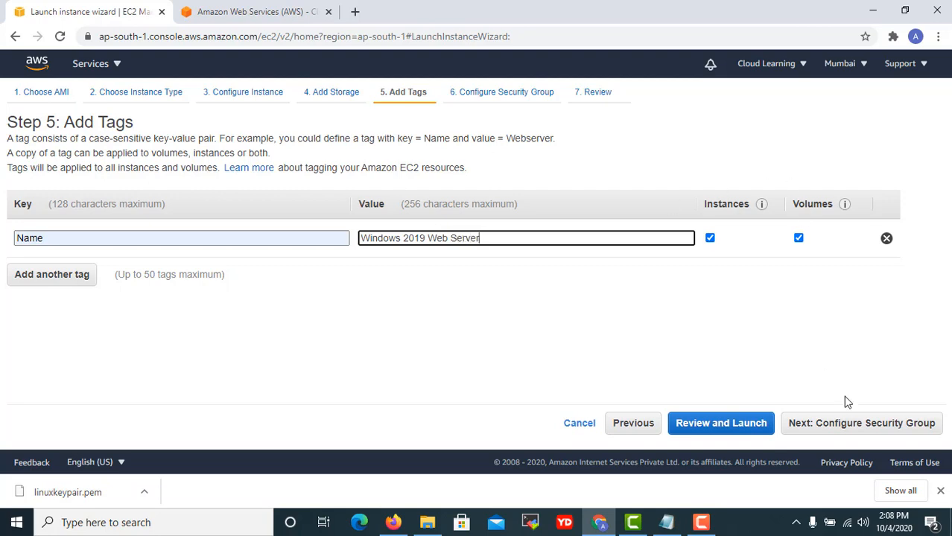
click(864, 419)
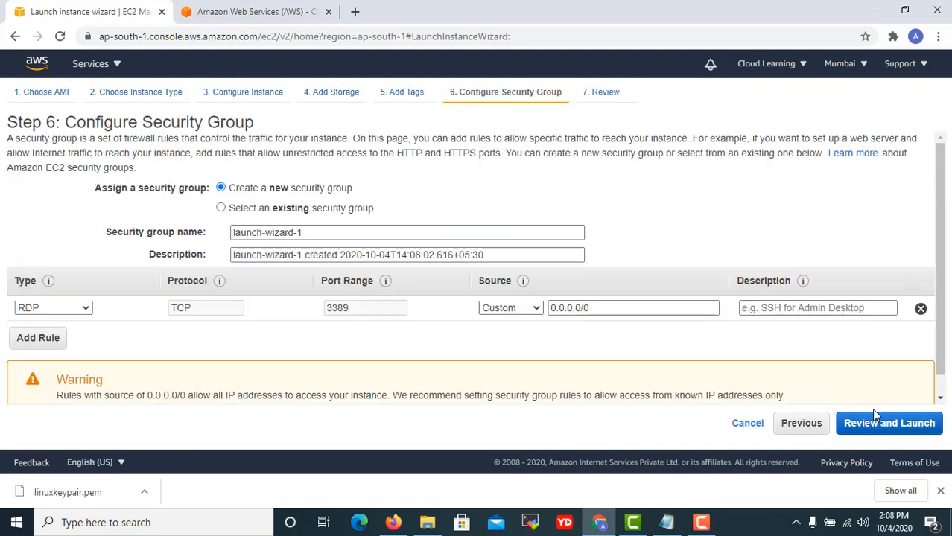
Assign the existing WindowsSG group (HTTP 80, RDP 3389, HTTPS 443) and go to the launch review.
click(283, 214)
scroll(319, 247, down, 1)
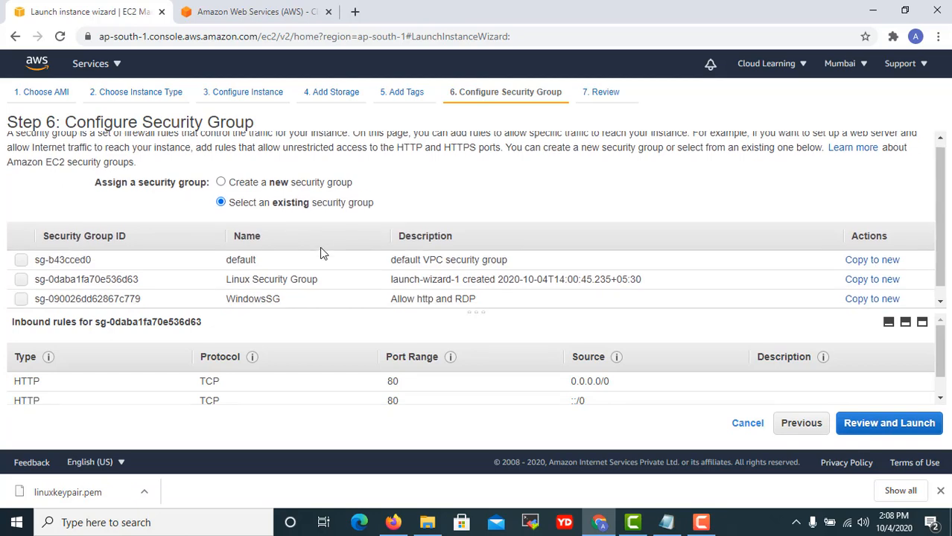
click(296, 288)
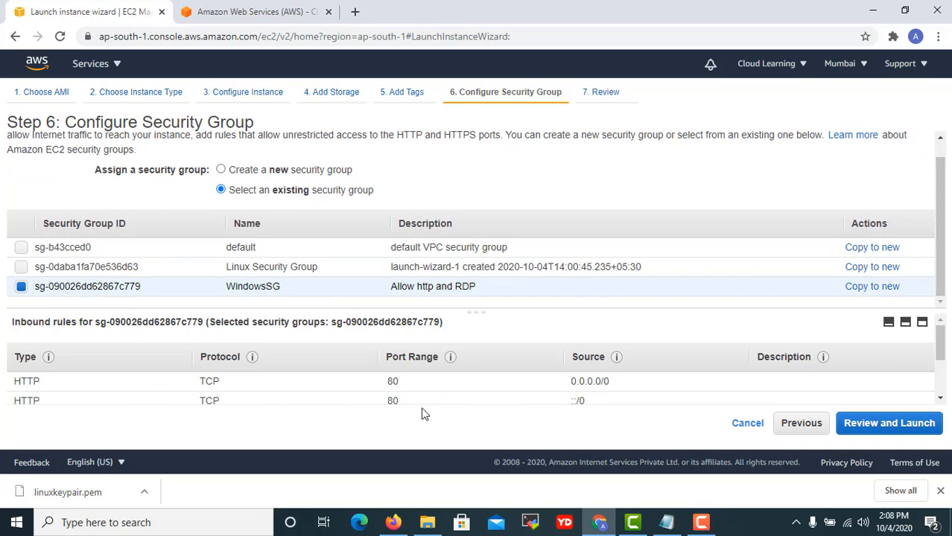
scroll(405, 400, down, 2)
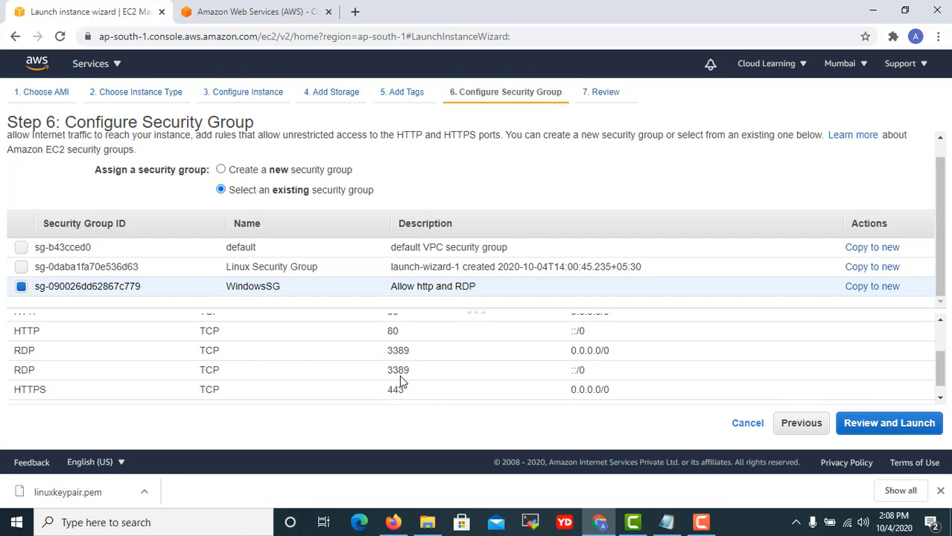
scroll(403, 378, up, 3)
scroll(397, 377, down, 3)
scroll(395, 376, up, 3)
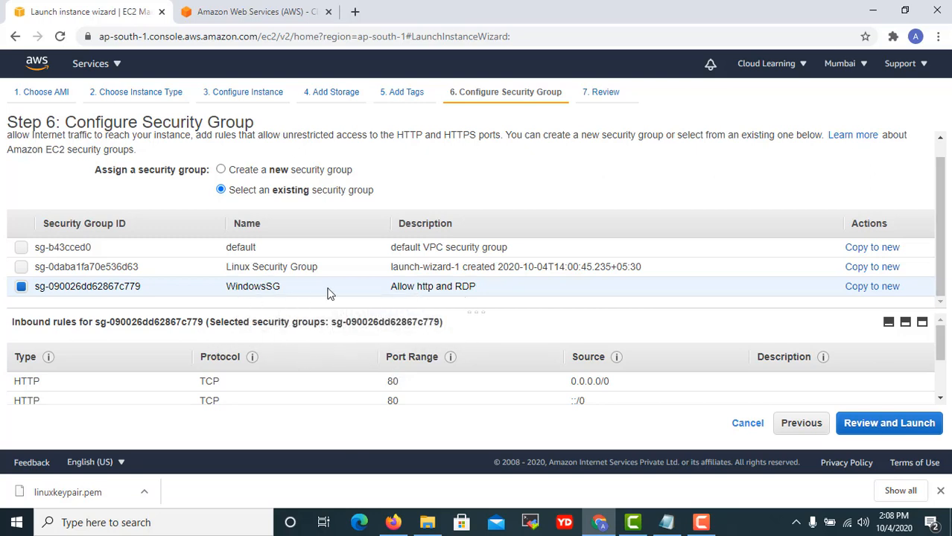
scroll(442, 363, down, 3)
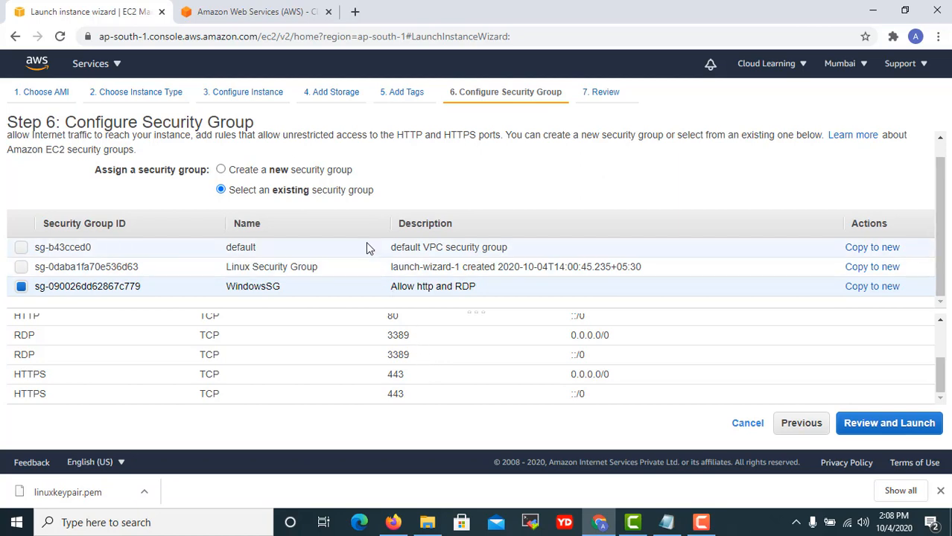
click(901, 422)
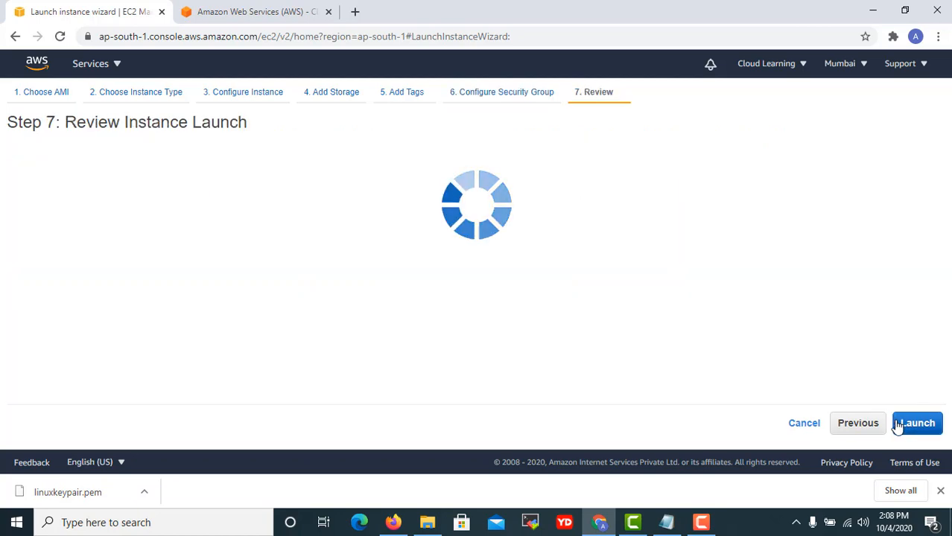
Launch the instance with the linuxkeypair key pair acknowledged, then view the instance list.
scroll(573, 328, down, 5)
scroll(557, 327, down, 10)
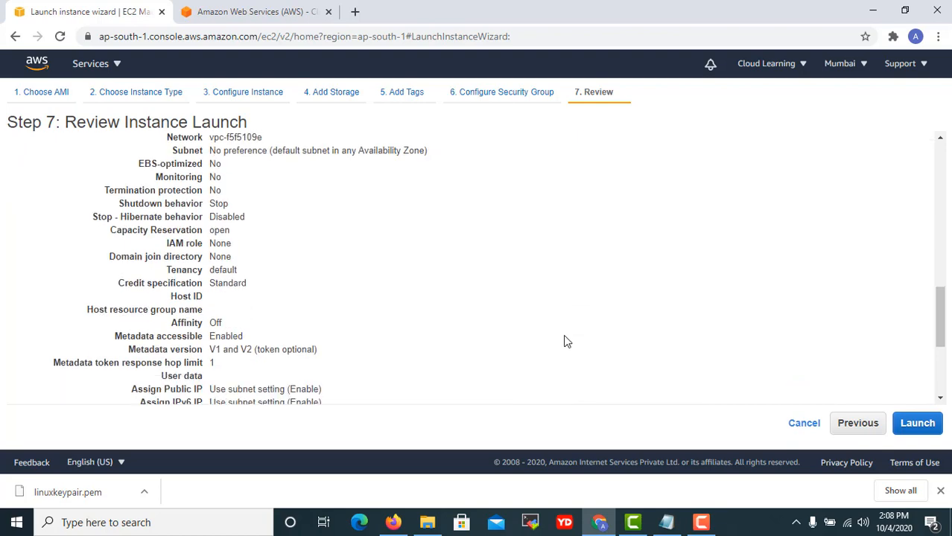
click(916, 423)
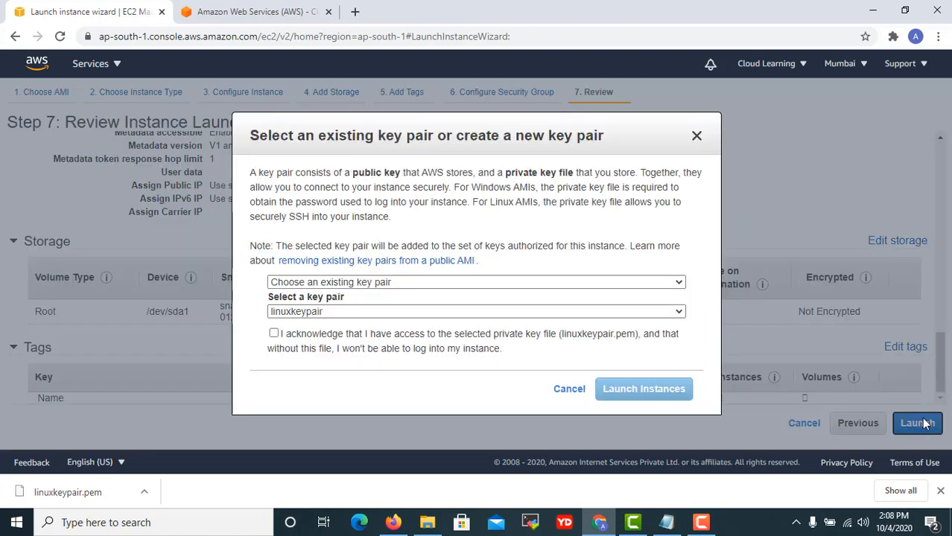
click(274, 333)
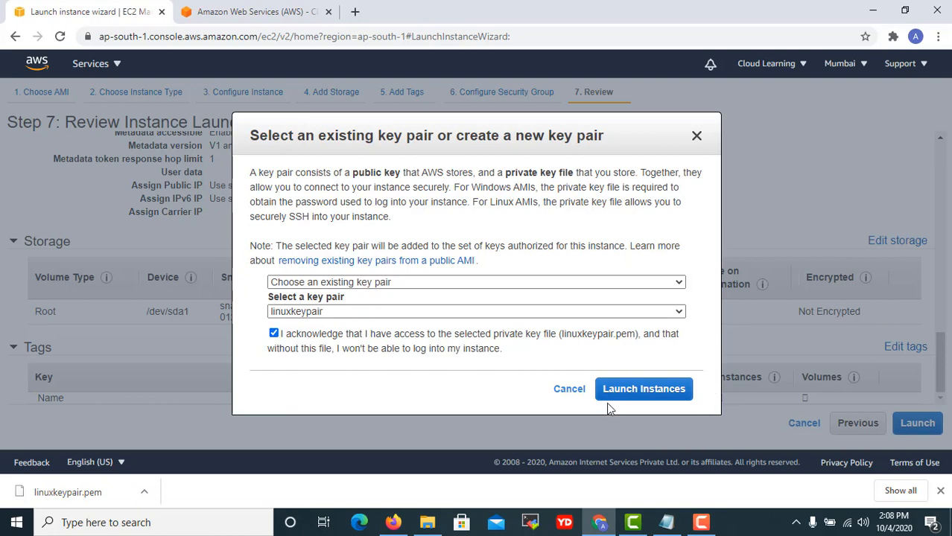
click(644, 389)
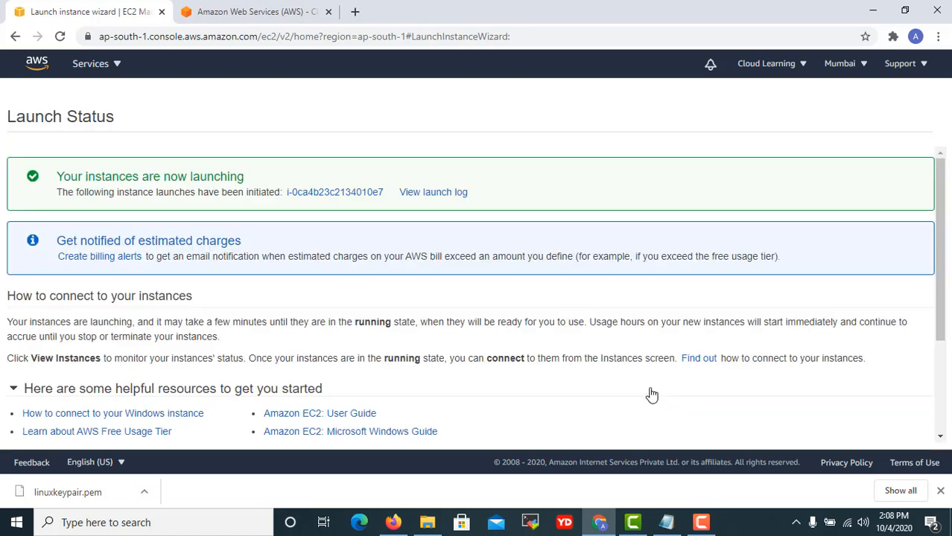
scroll(641, 384, down, 2)
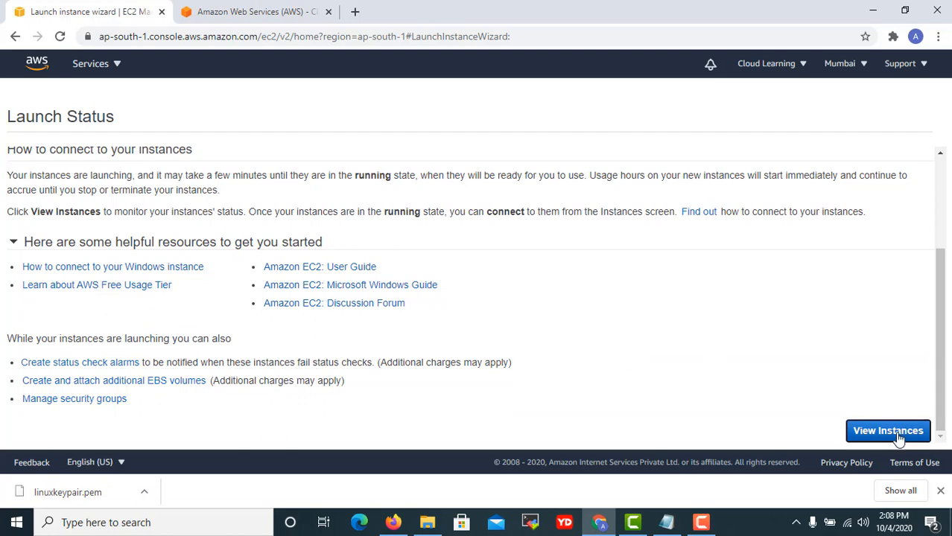
click(898, 436)
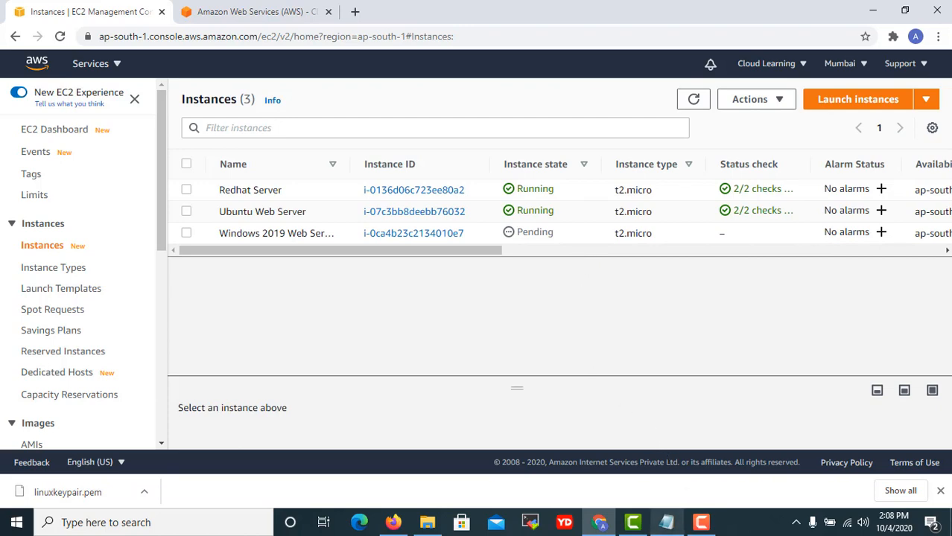
click(667, 522)
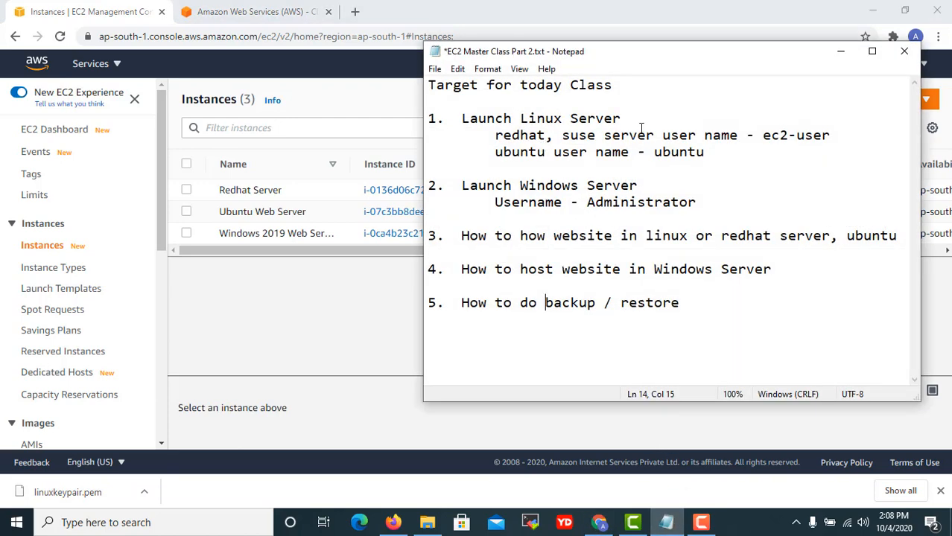
drag(478, 119, 620, 119)
click(610, 151)
drag(546, 135, 711, 133)
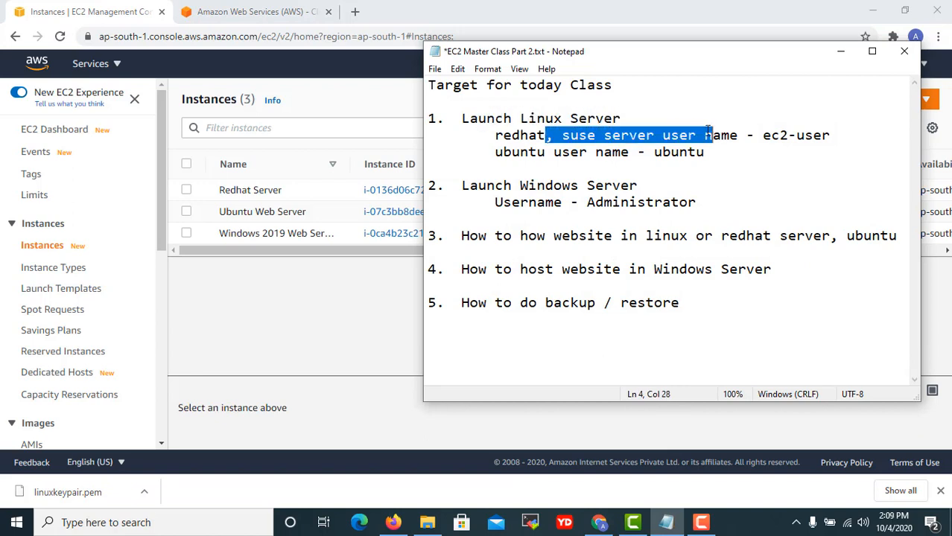
drag(528, 153, 668, 154)
click(601, 199)
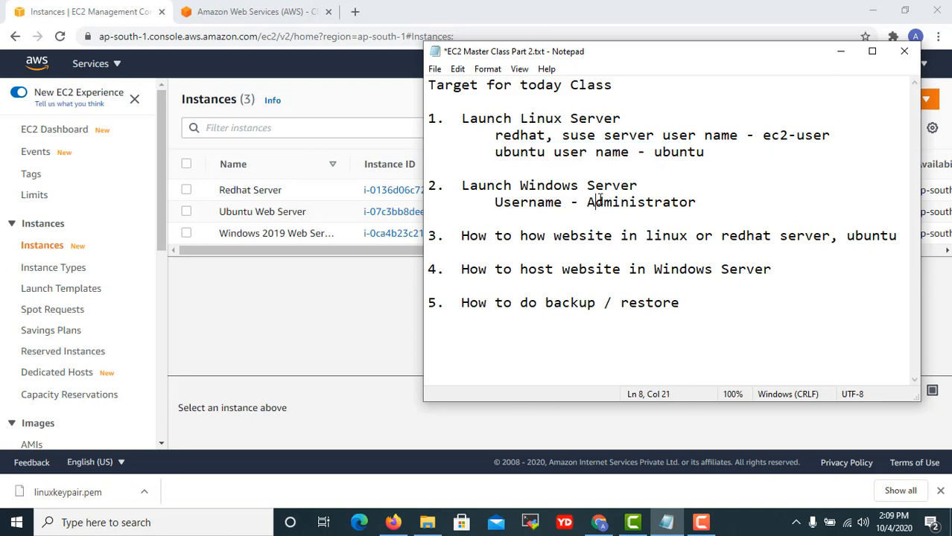
drag(536, 201, 660, 192)
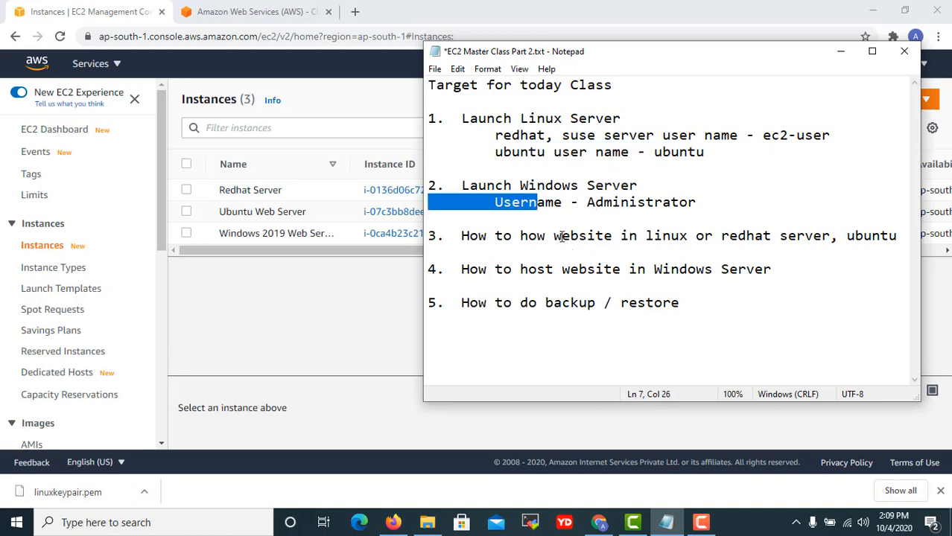
drag(561, 235, 714, 237)
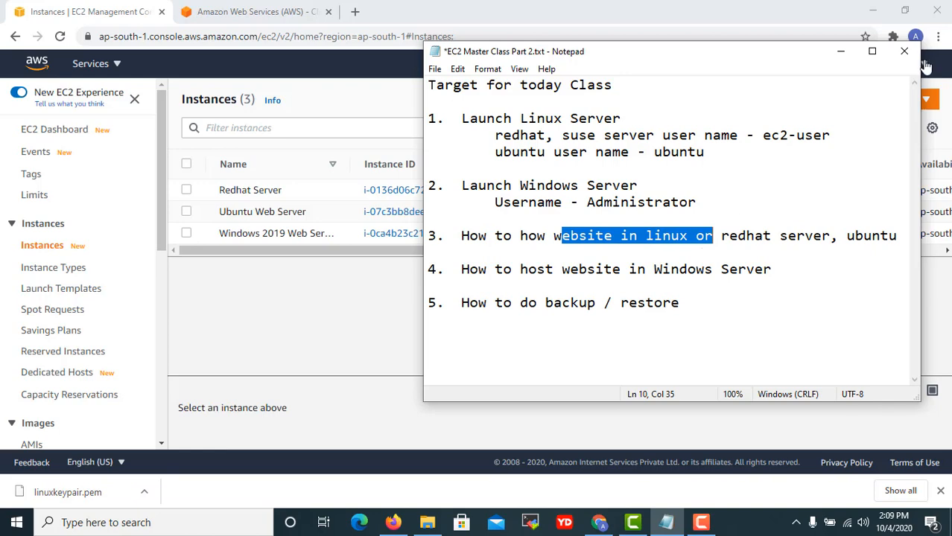
click(841, 52)
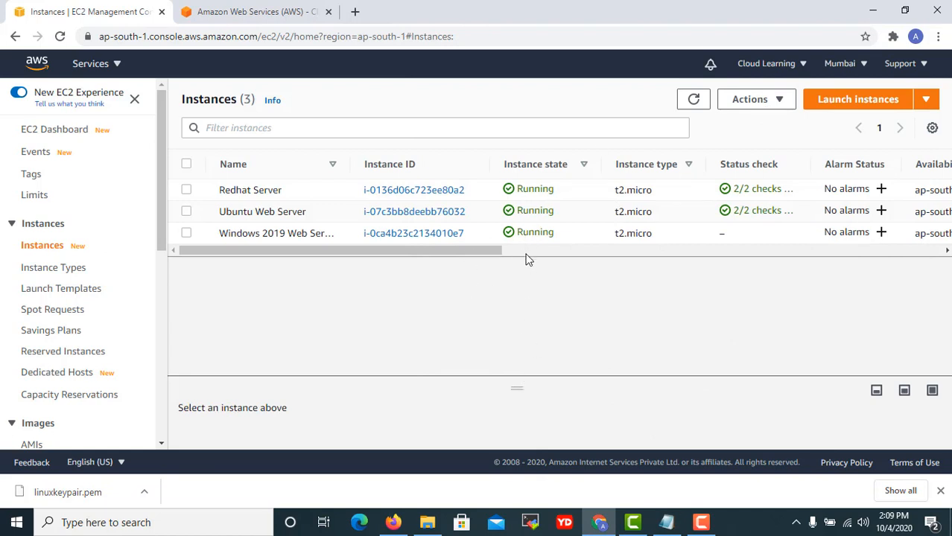
Select the Redhat Server instance, briefly opening and minimizing MobaXterm.
drag(521, 388, 520, 311)
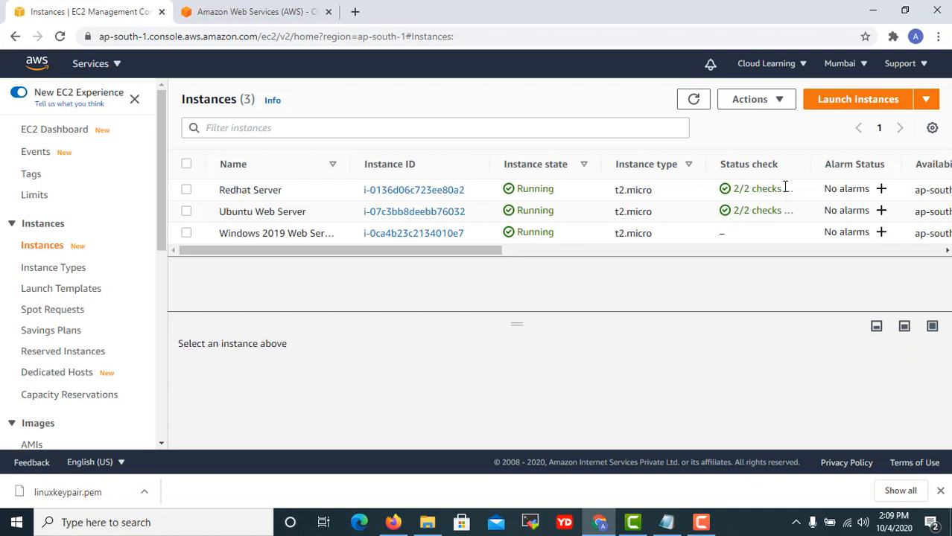
click(627, 191)
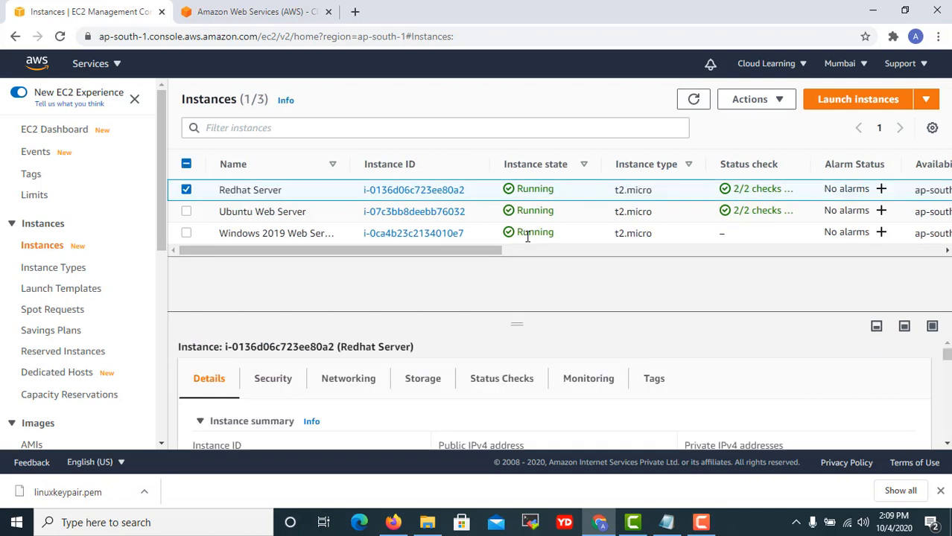
click(530, 523)
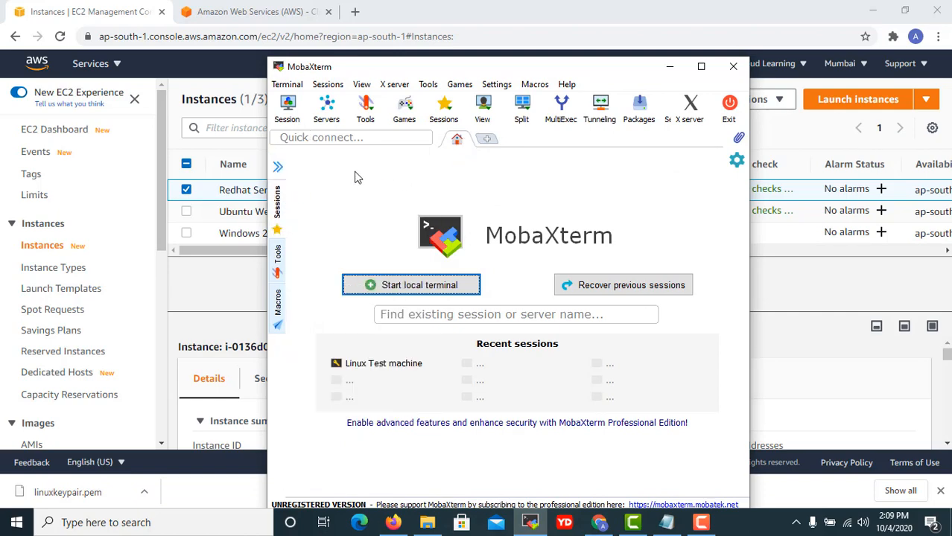
click(669, 69)
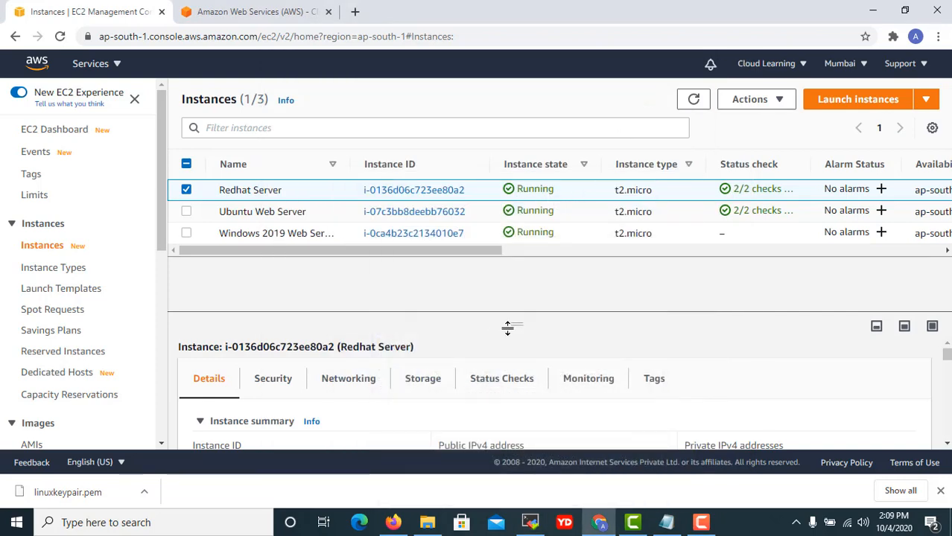
Enlarge the details pane to show public IPv4 13.233.81.89 and private IPv4 172.31.8.38.
drag(511, 325, 513, 284)
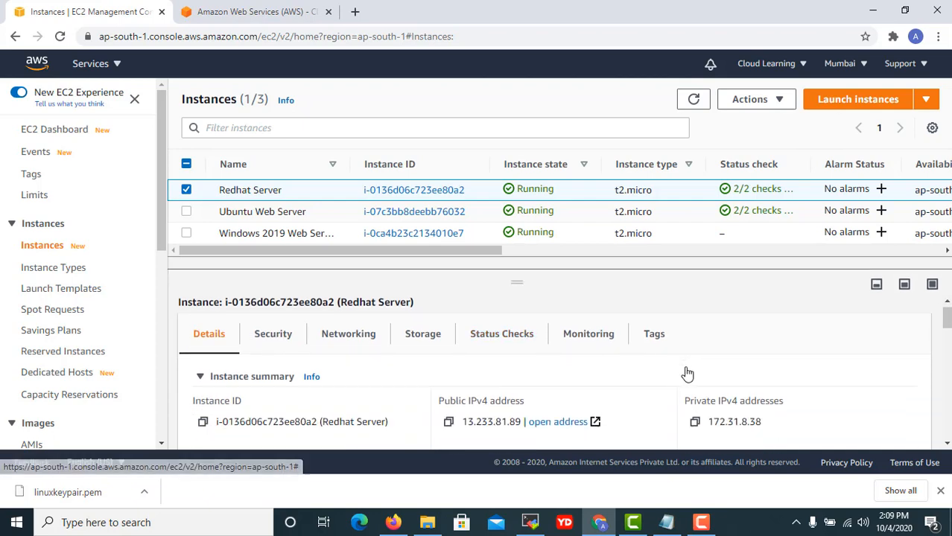
scroll(686, 374, down, 5)
scroll(690, 386, up, 3)
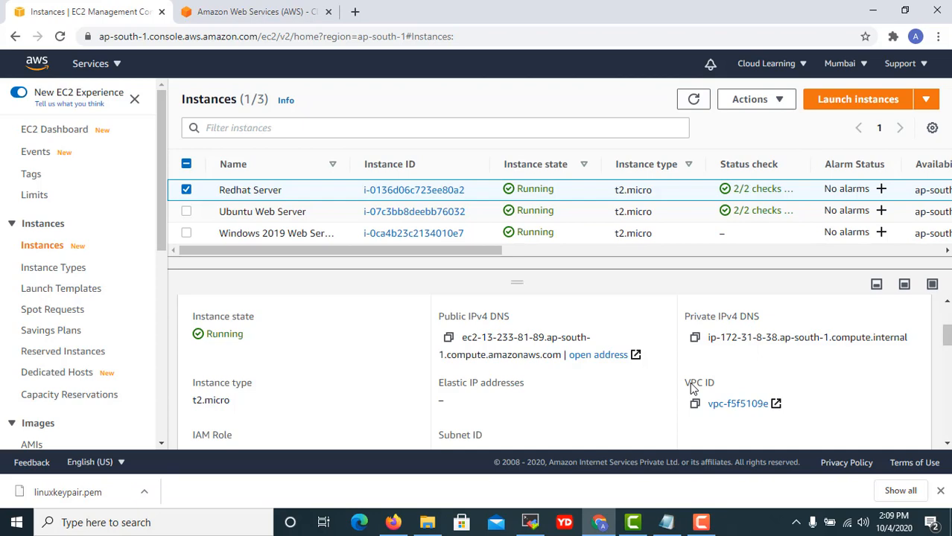
scroll(670, 387, up, 5)
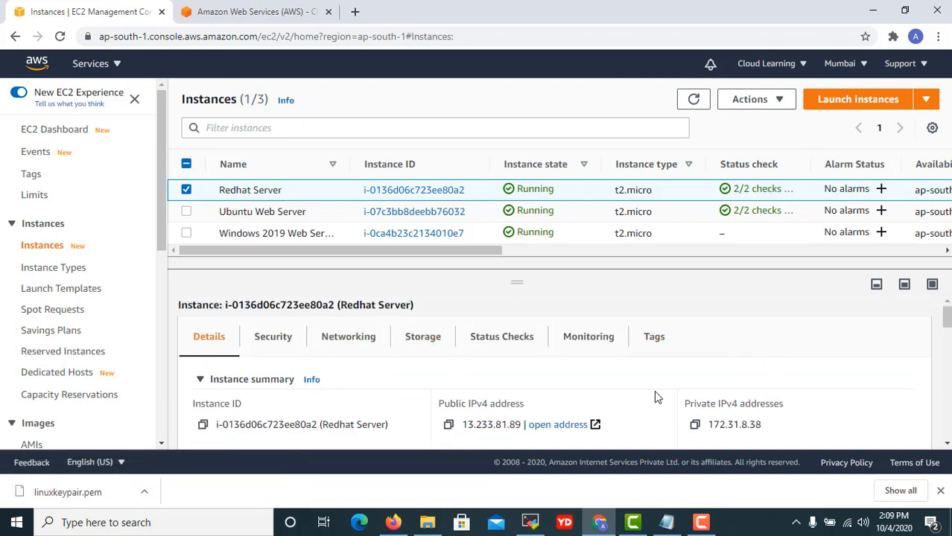
scroll(658, 410, down, 3)
scroll(659, 413, up, 3)
scroll(306, 394, down, 1)
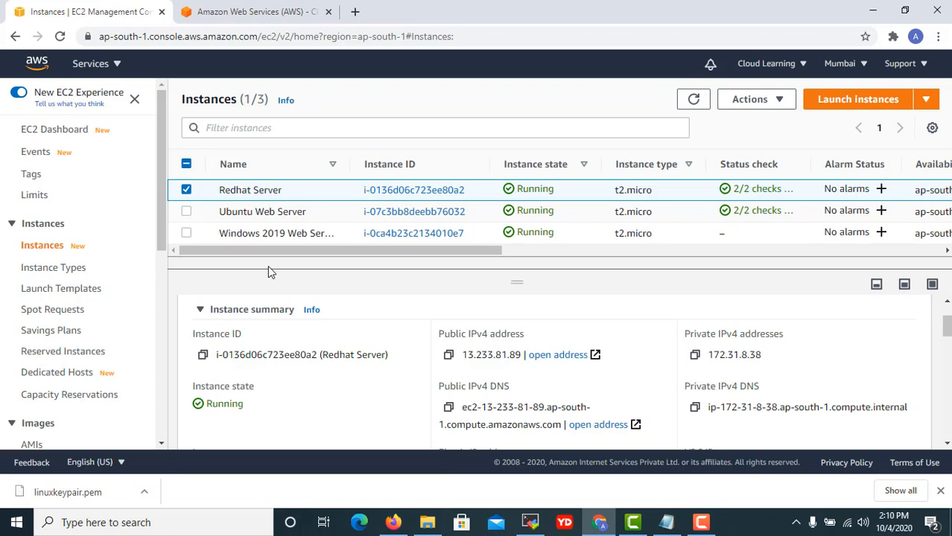
Scroll through the Redhat Server's instance details pane.
scroll(453, 365, down, 3)
scroll(452, 365, down, 6)
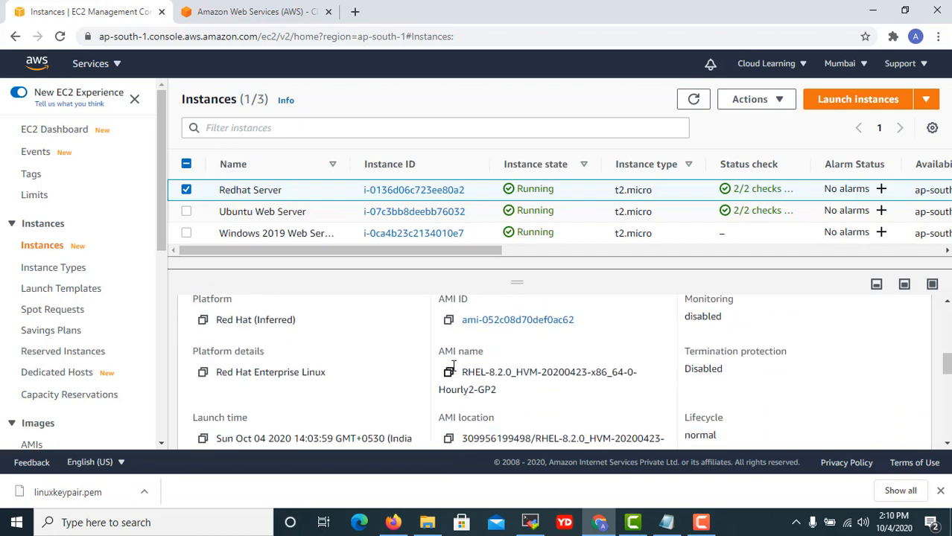
scroll(449, 373, up, 5)
scroll(448, 373, up, 5)
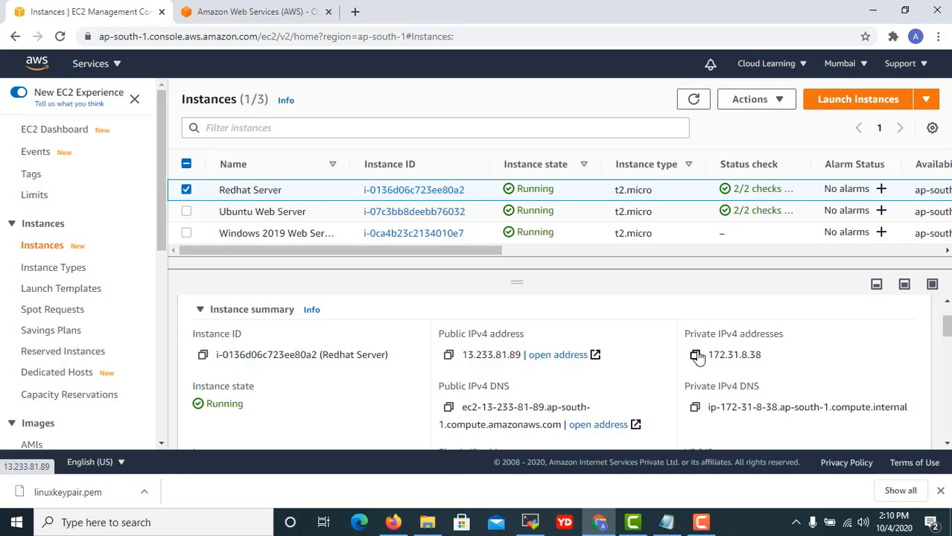
scroll(756, 355, down, 1)
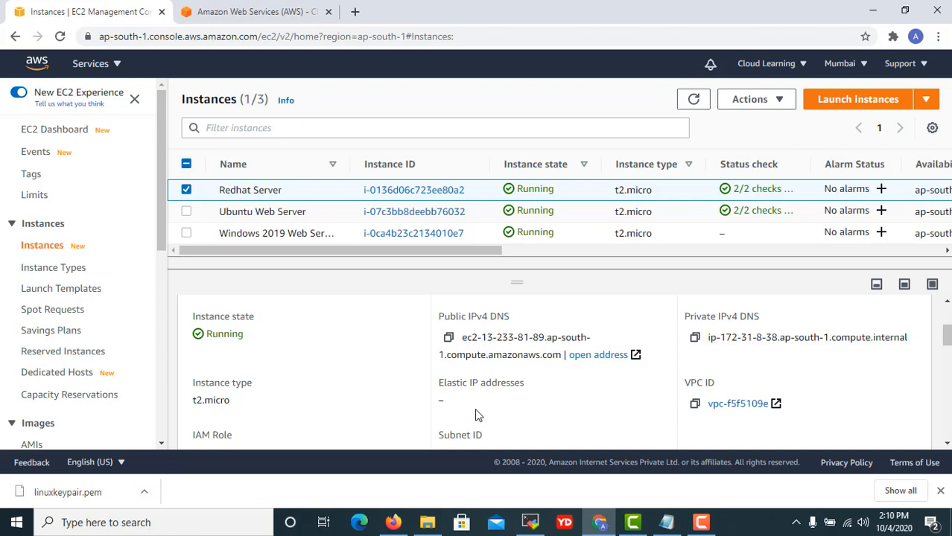
scroll(477, 415, down, 2)
scroll(670, 380, up, 2)
scroll(737, 418, down, 3)
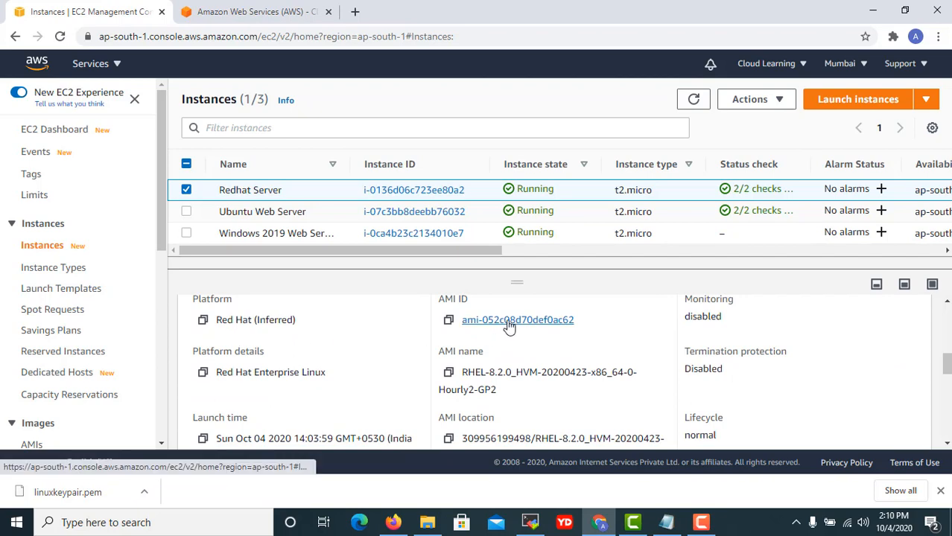
scroll(525, 342, down, 2)
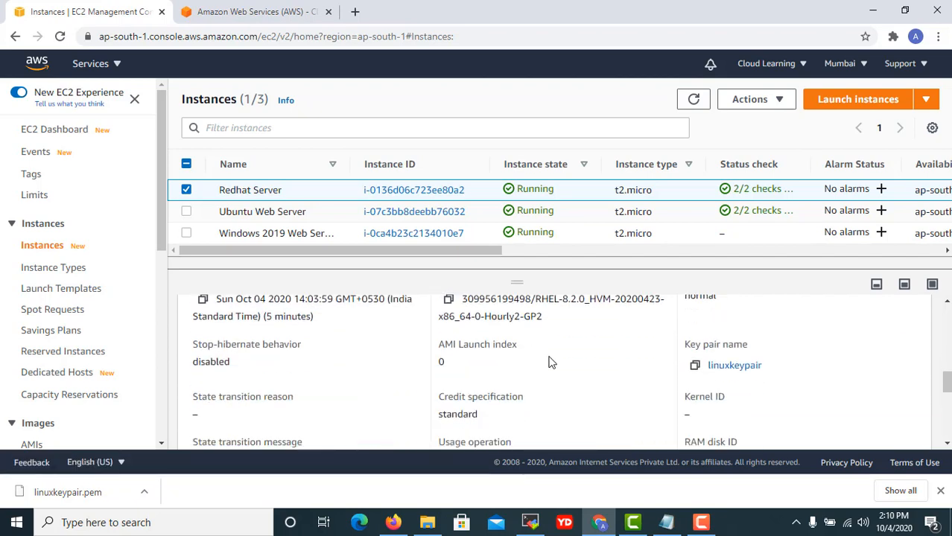
scroll(549, 364, down, 2)
scroll(548, 366, down, 3)
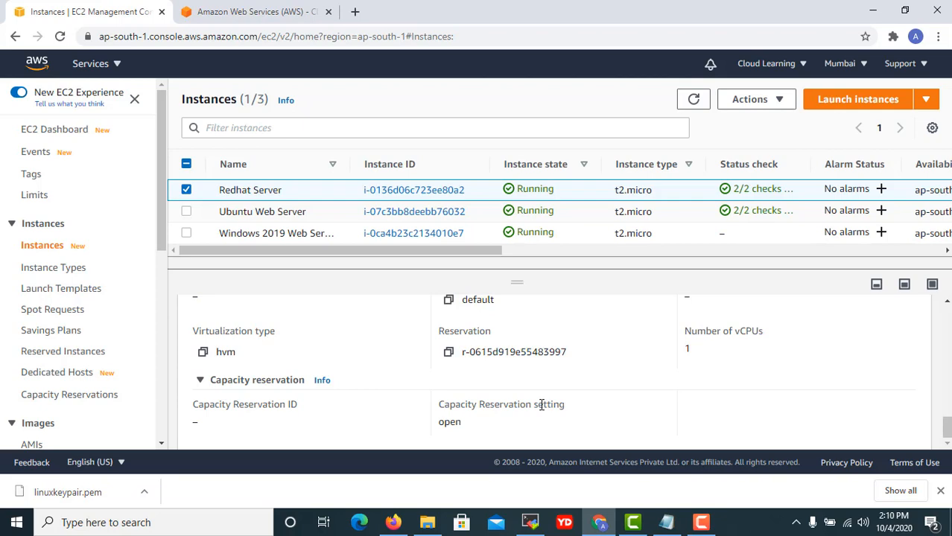
scroll(397, 390, up, 10)
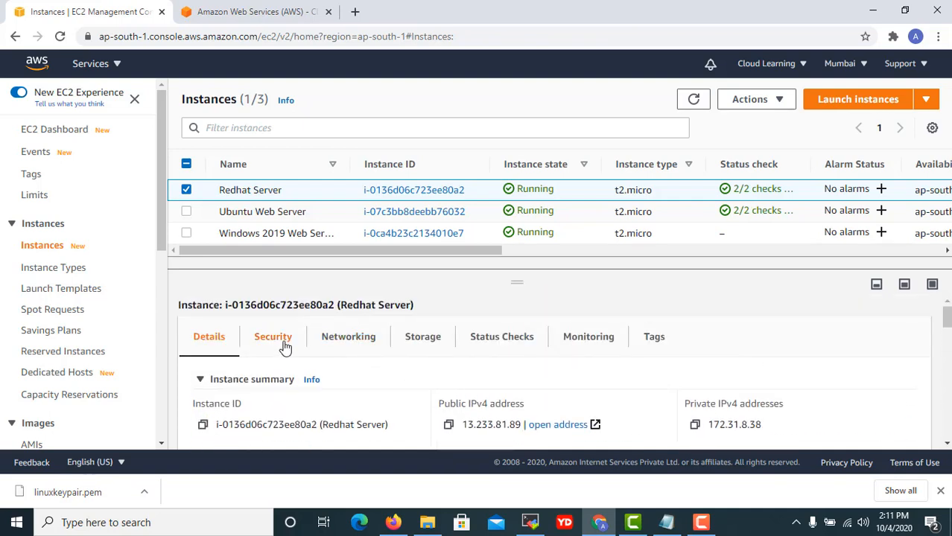
Review the Redhat Server's security details.
click(281, 347)
scroll(516, 395, down, 2)
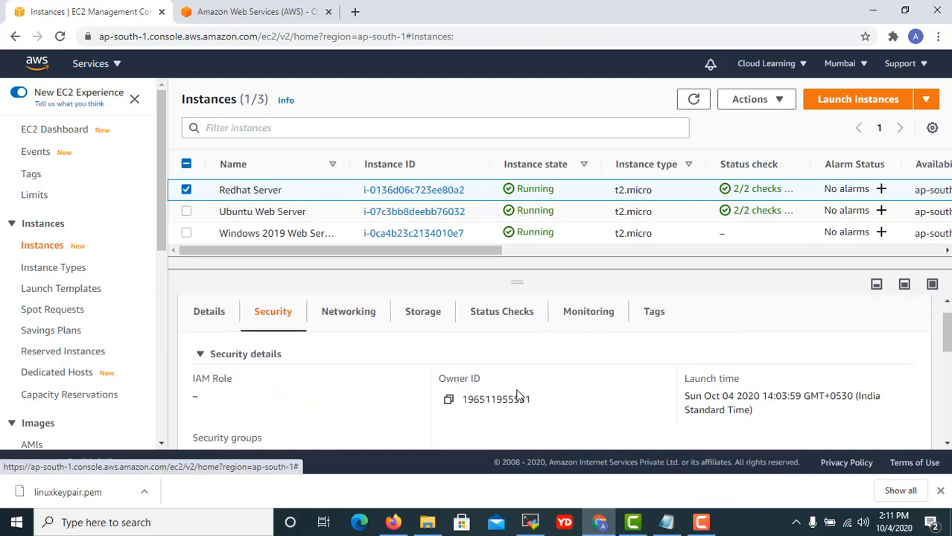
scroll(376, 395, down, 5)
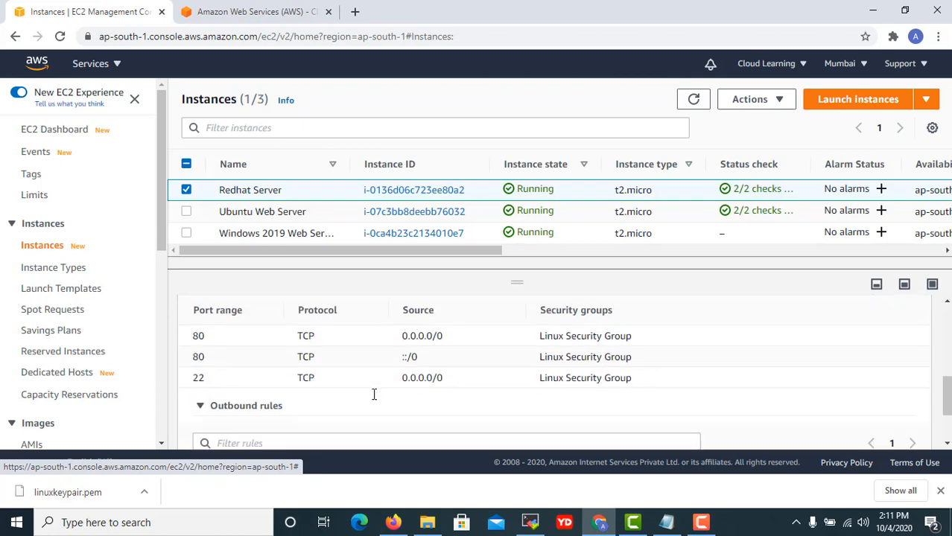
scroll(378, 402, up, 7)
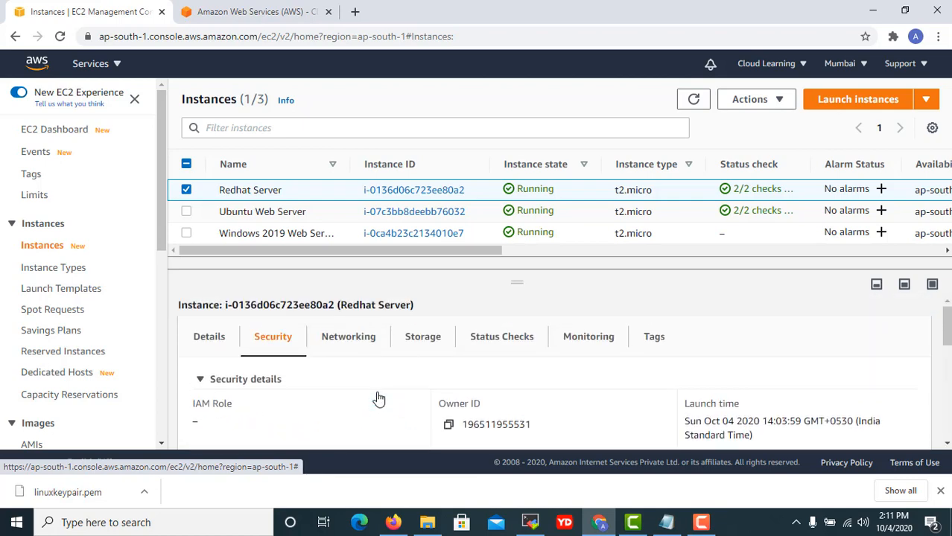
Review the instance's networking details.
click(355, 346)
scroll(465, 388, down, 2)
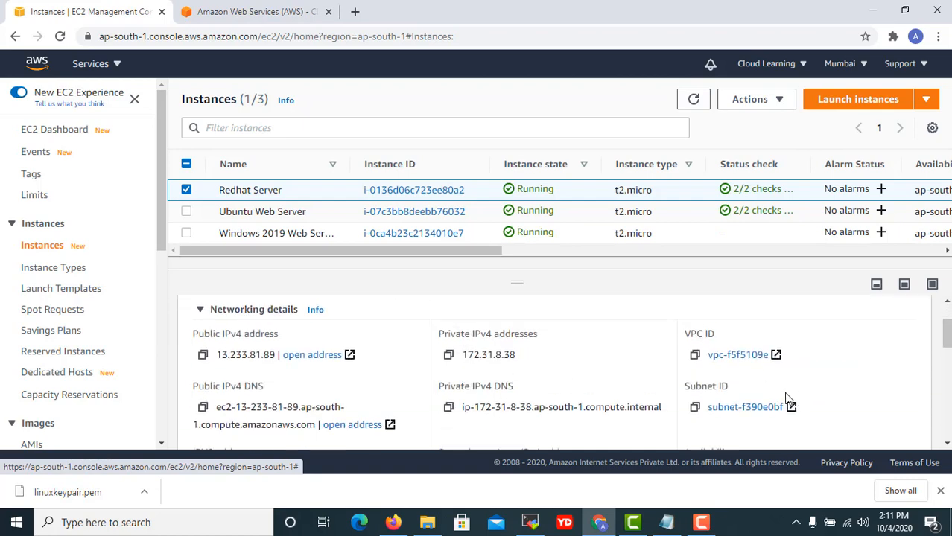
scroll(777, 401, down, 2)
scroll(777, 401, down, 8)
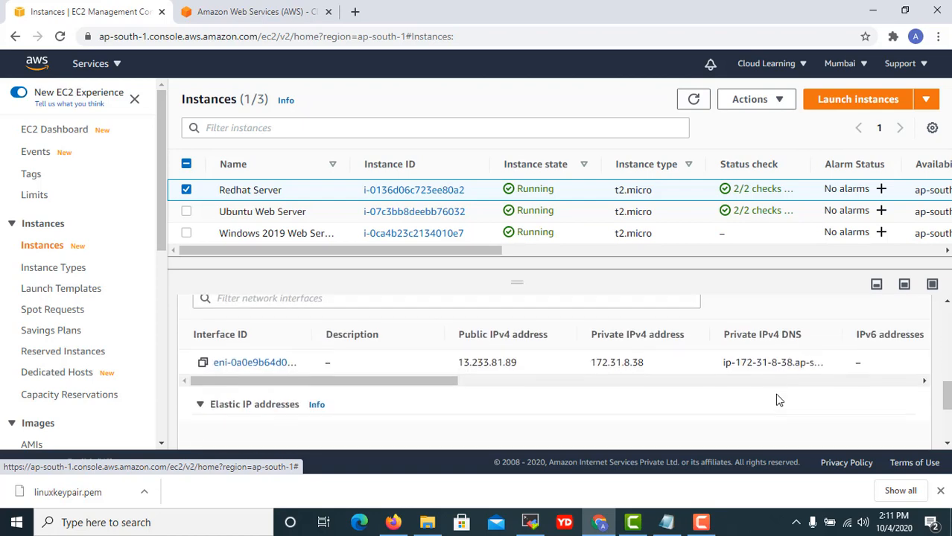
scroll(711, 417, up, 4)
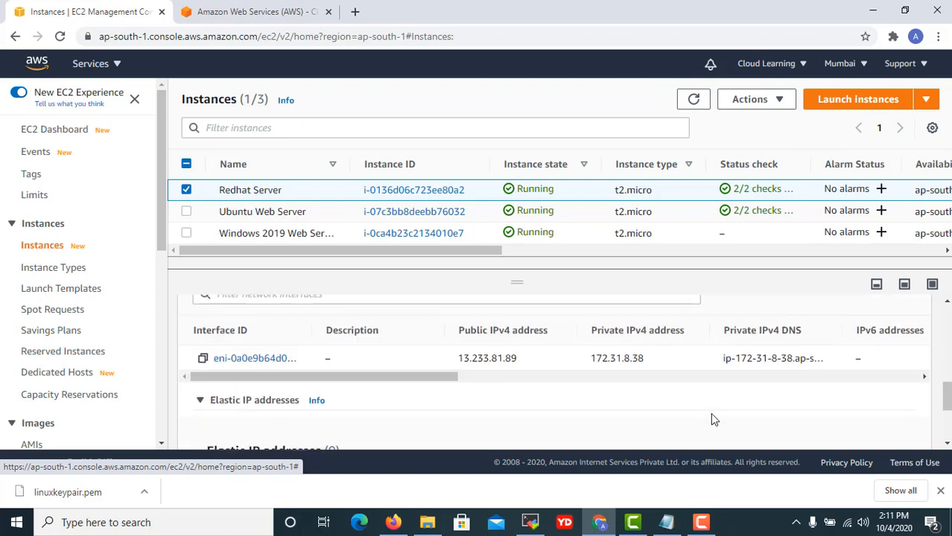
scroll(639, 412, up, 6)
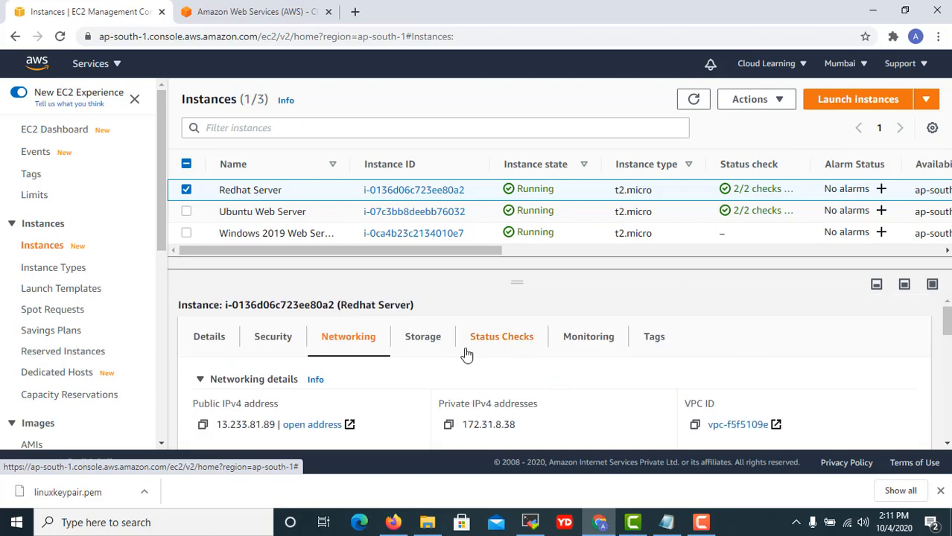
Show the storage details with root device /dev/sda1 of type EBS.
click(426, 341)
scroll(516, 398, down, 1)
scroll(515, 399, down, 2)
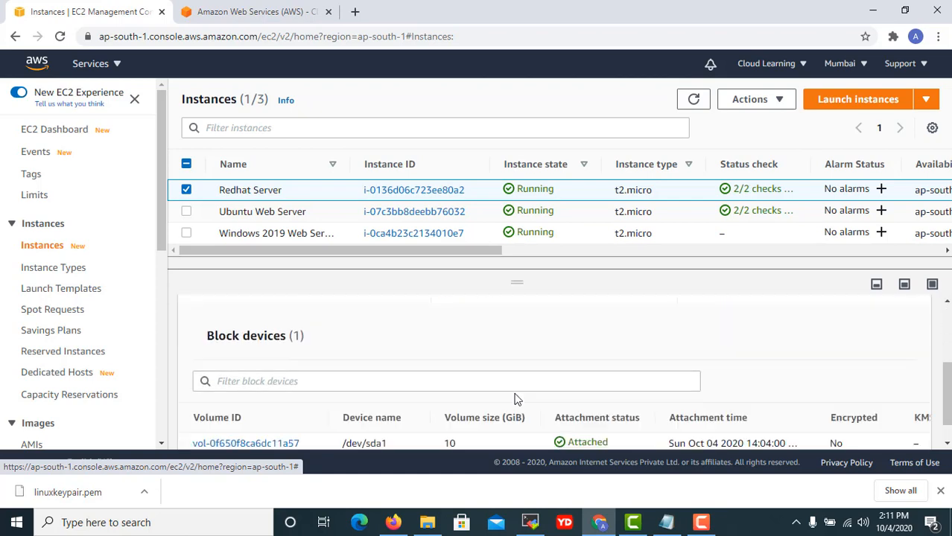
scroll(515, 399, down, 1)
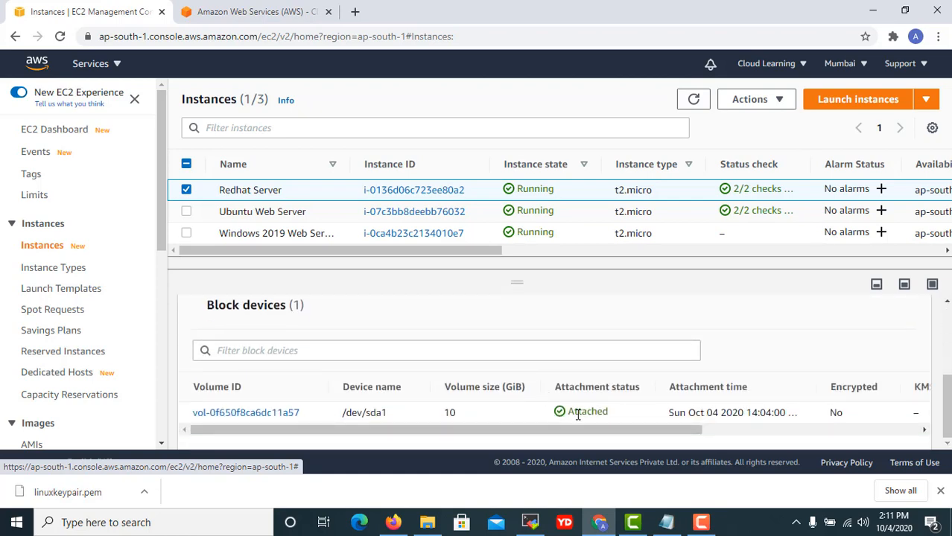
drag(572, 436, 546, 461)
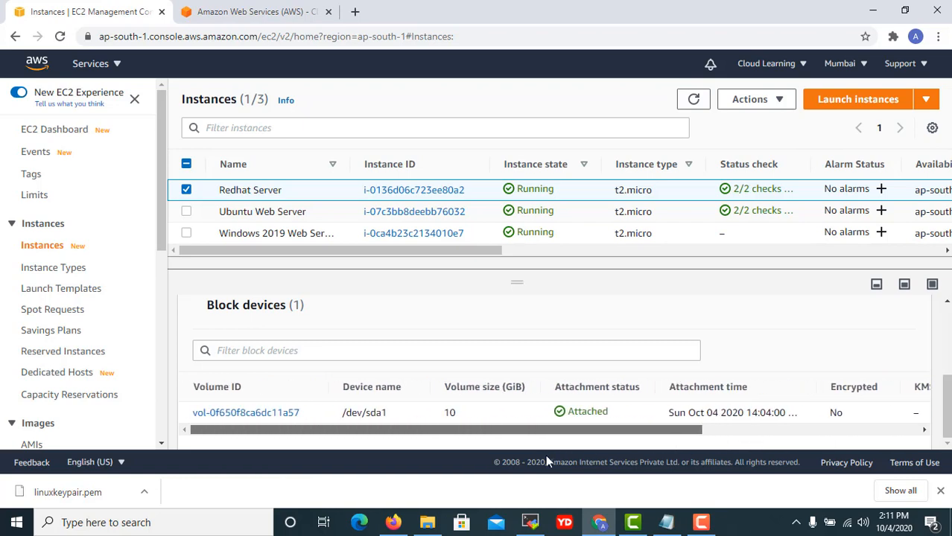
scroll(528, 403, up, 5)
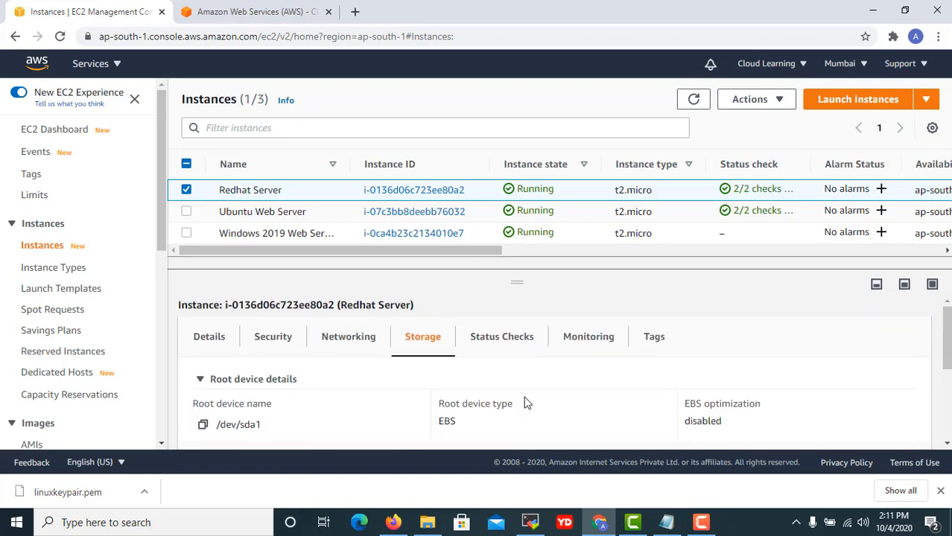
Review the status checks, highlighting the passed system and instance status check headings.
click(501, 336)
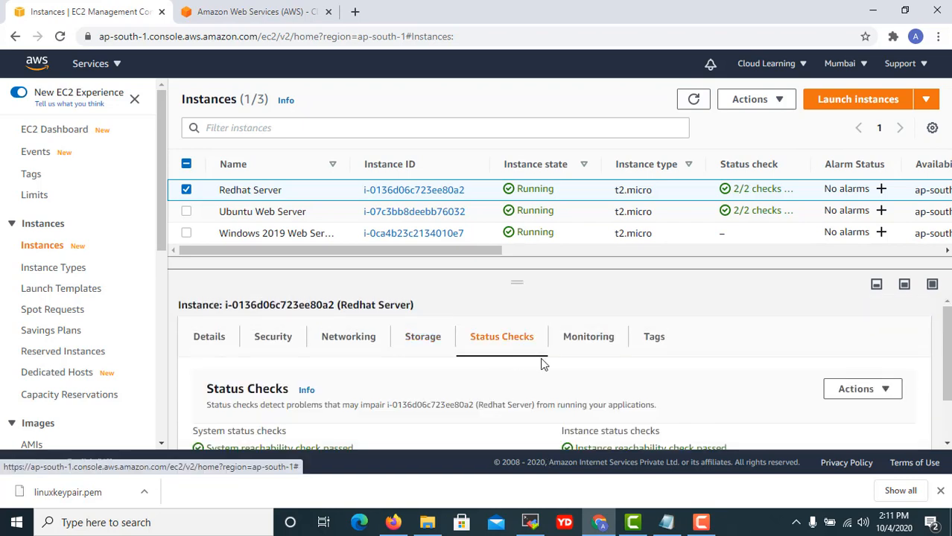
scroll(558, 369, down, 2)
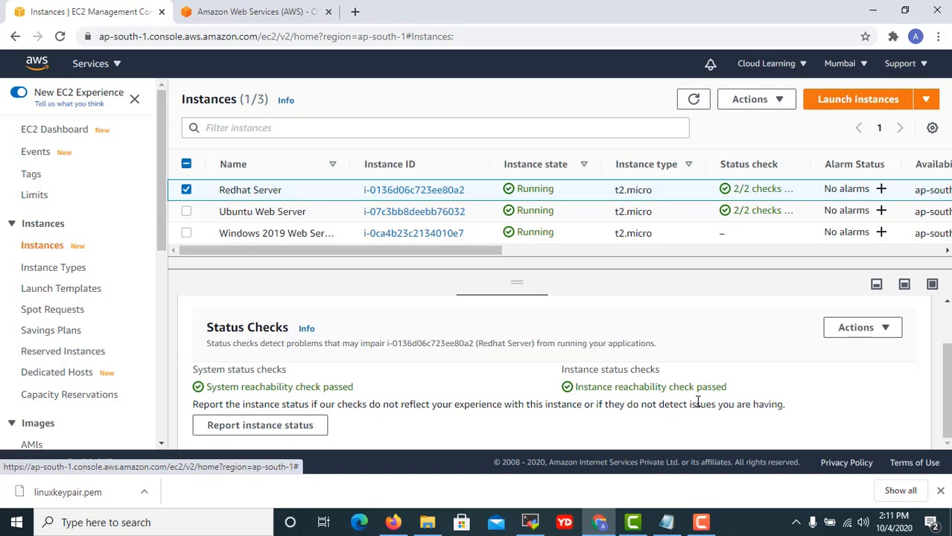
scroll(626, 402, up, 2)
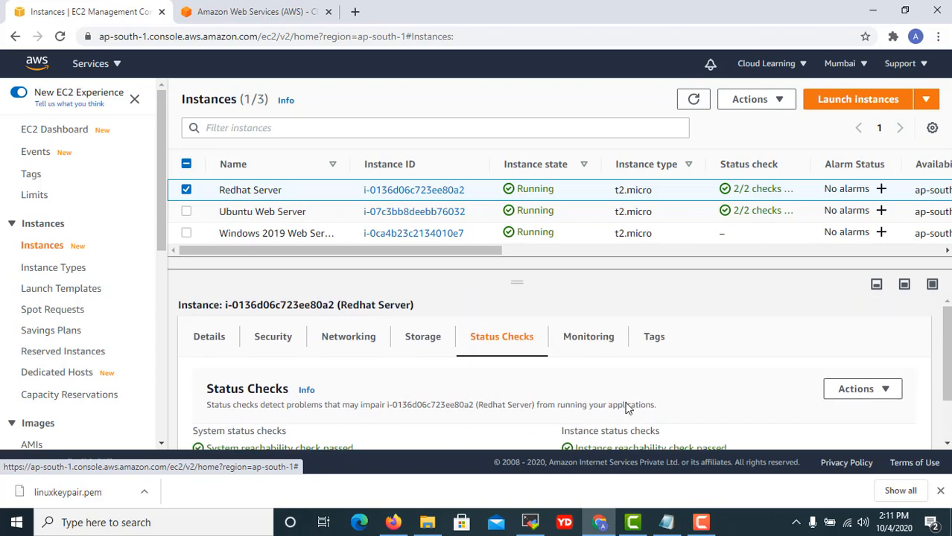
scroll(626, 402, down, 2)
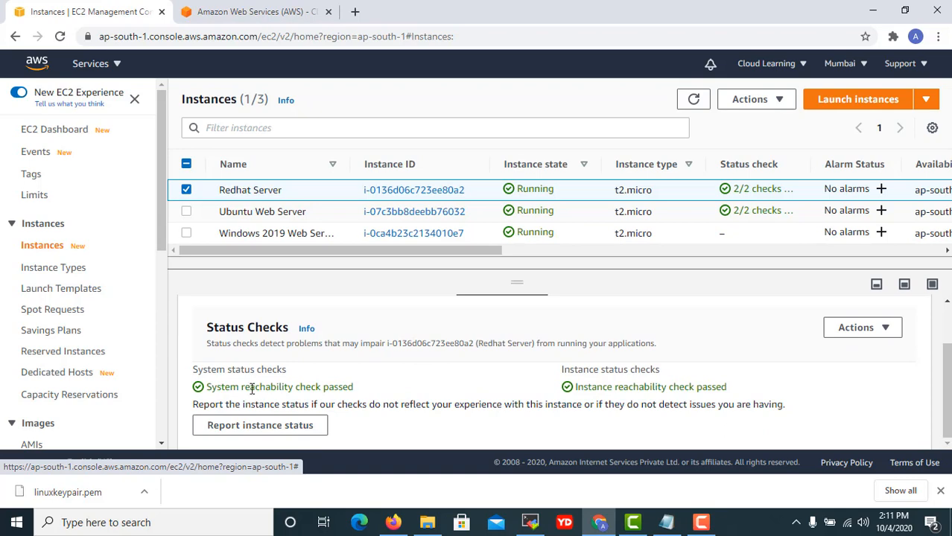
drag(208, 365, 289, 374)
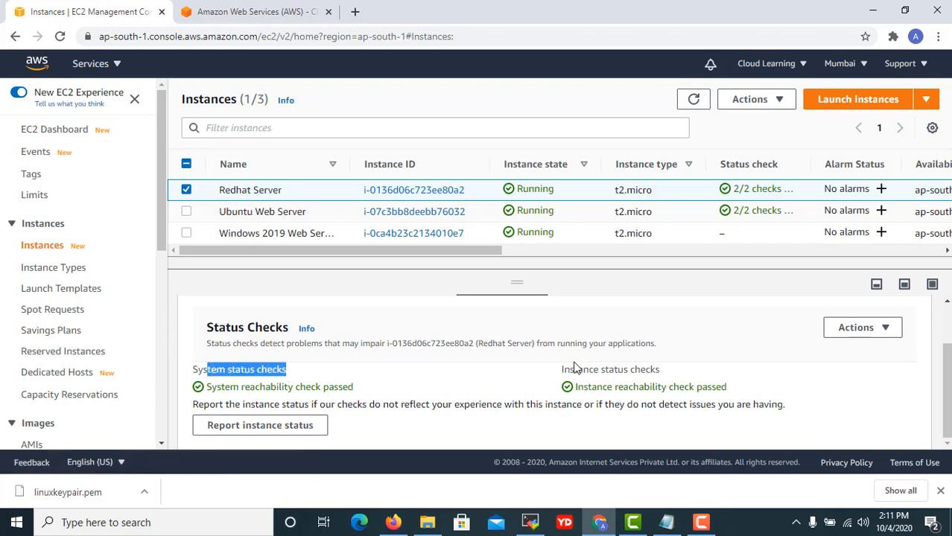
drag(570, 367, 659, 372)
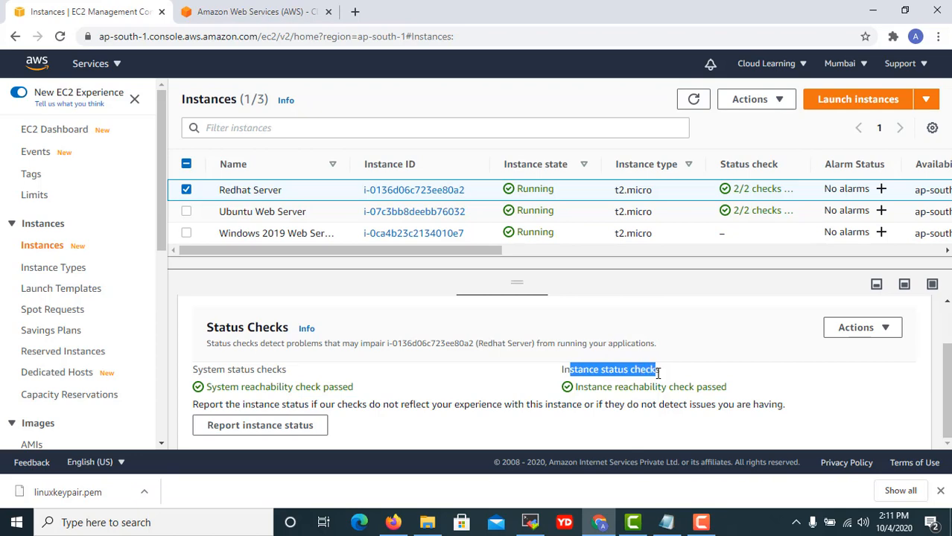
Shrink the details panel and show the instance's monitoring charts.
drag(603, 277, 618, 292)
scroll(585, 394, up, 1)
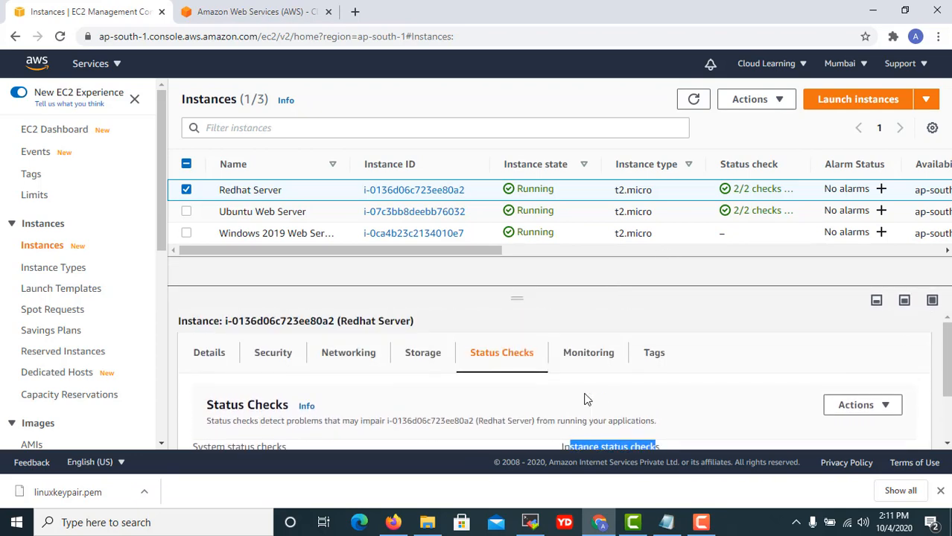
click(602, 356)
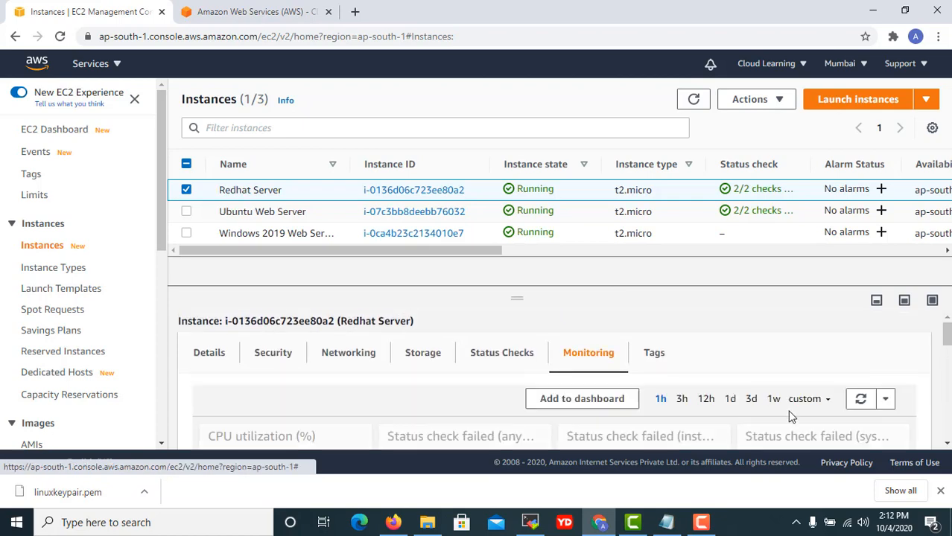
Look through the charts' custom time-range choices and dismiss them unchanged.
click(805, 399)
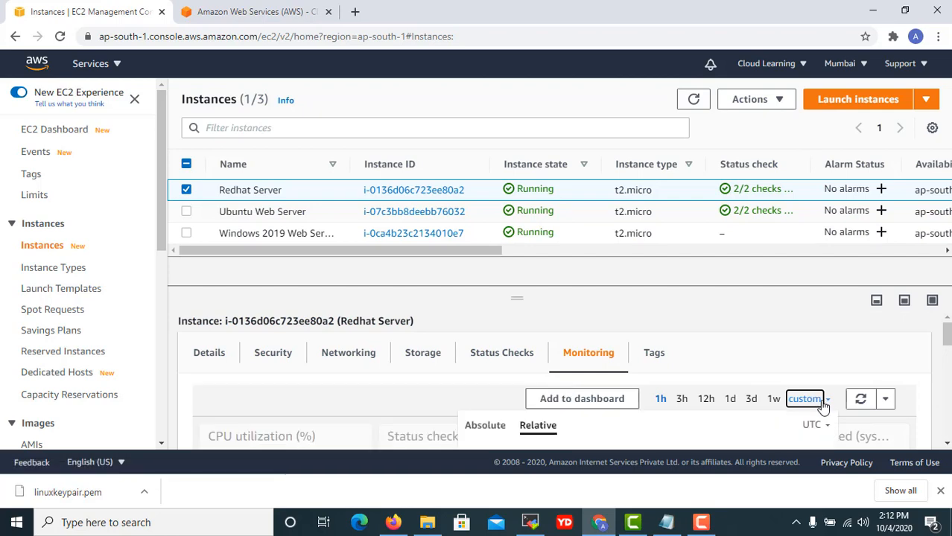
scroll(823, 406, down, 1)
click(805, 330)
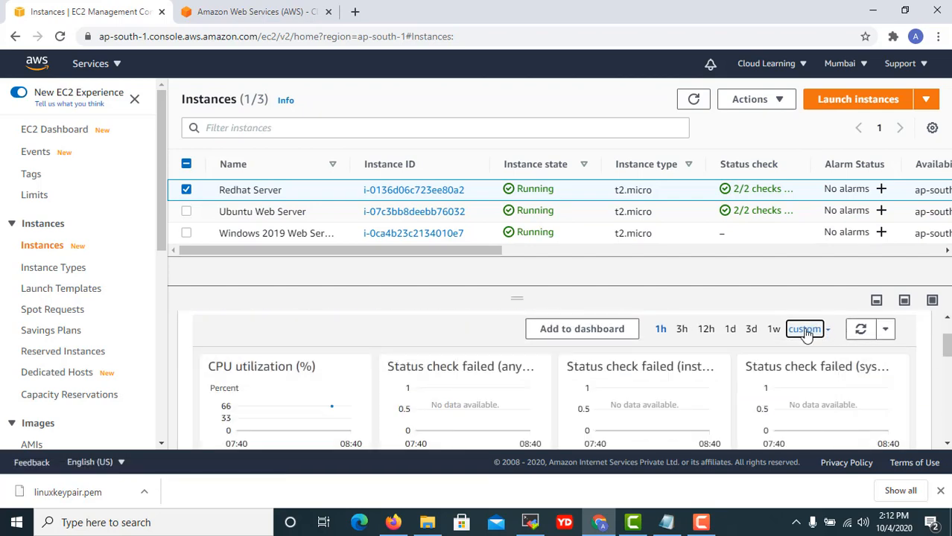
scroll(811, 317, down, 1)
scroll(811, 316, up, 1)
click(805, 331)
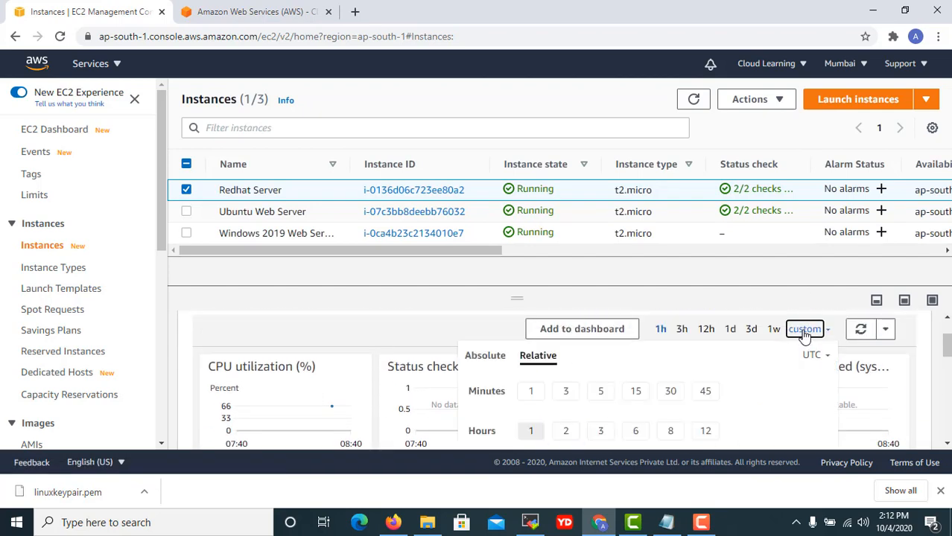
scroll(721, 370, down, 1)
scroll(721, 370, up, 2)
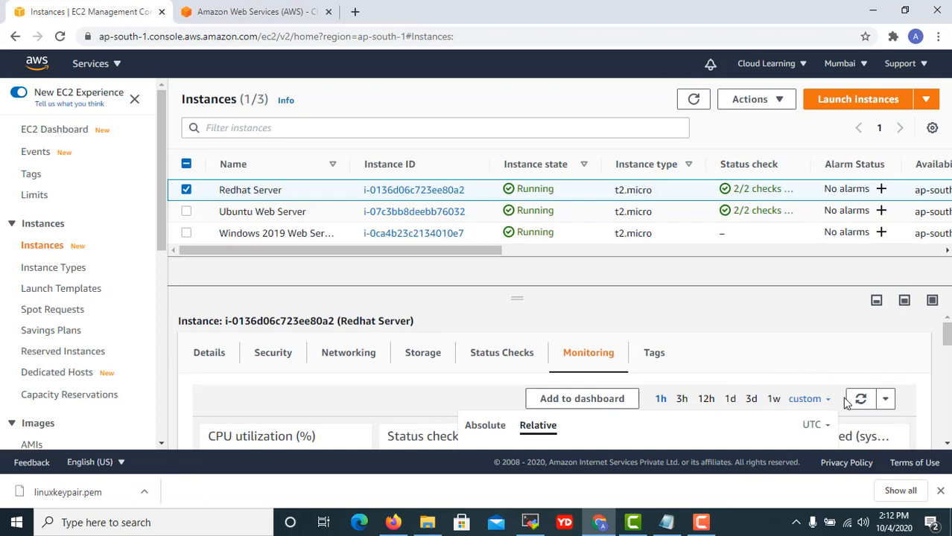
scroll(892, 391, down, 3)
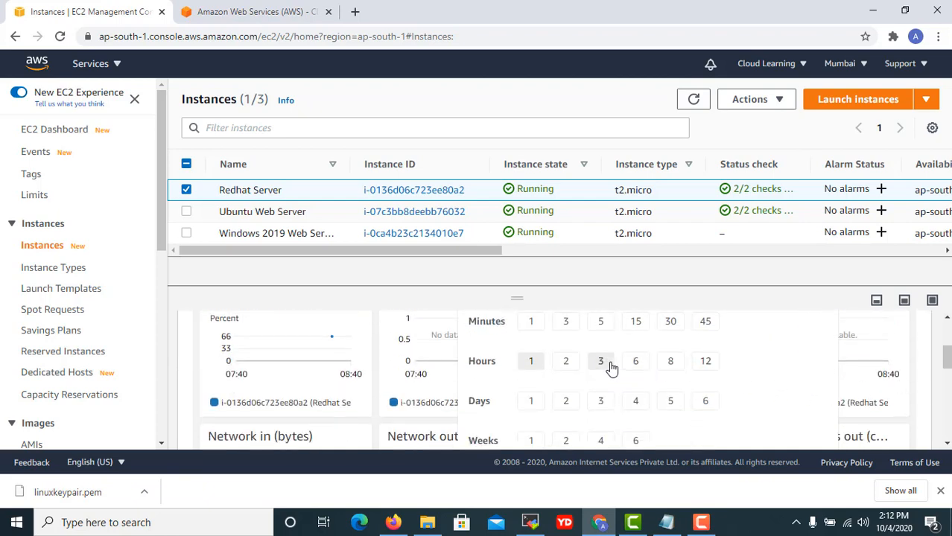
click(376, 345)
Scroll down to the CPU credit usage and balance graphs, then enlarge the instance list.
scroll(685, 406, up, 3)
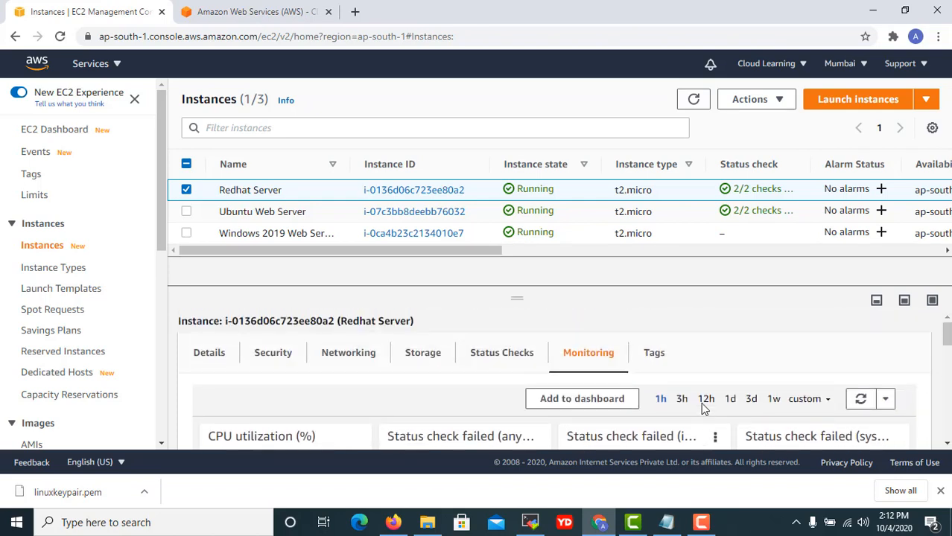
scroll(670, 417, down, 1)
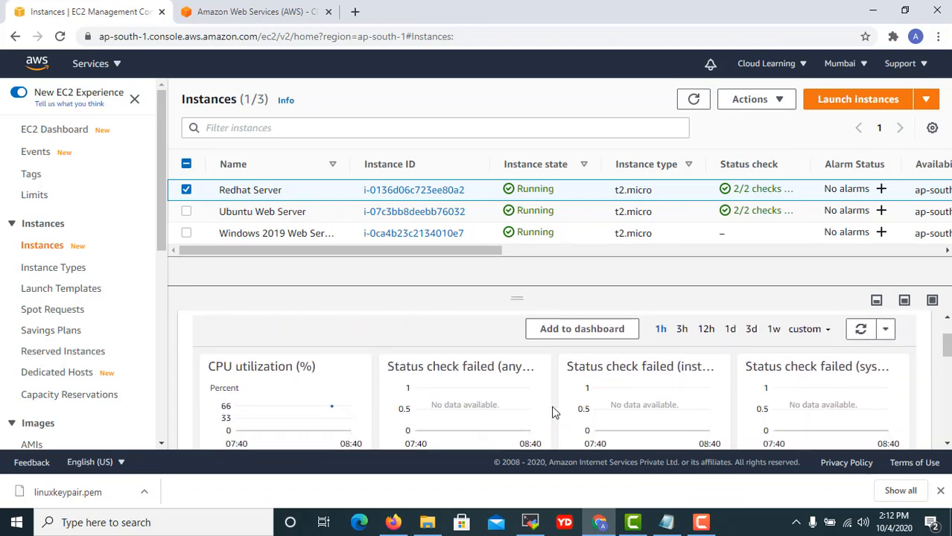
scroll(752, 397, down, 3)
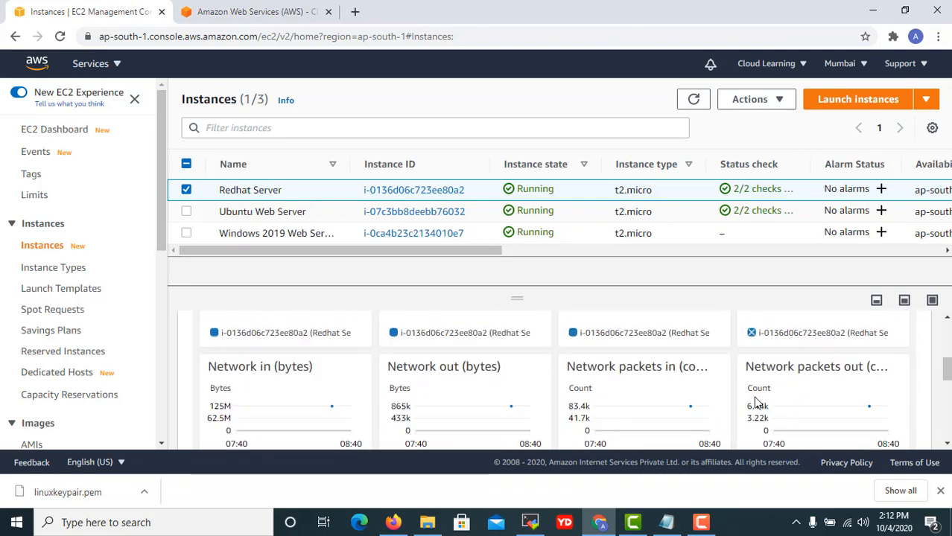
scroll(710, 384, down, 3)
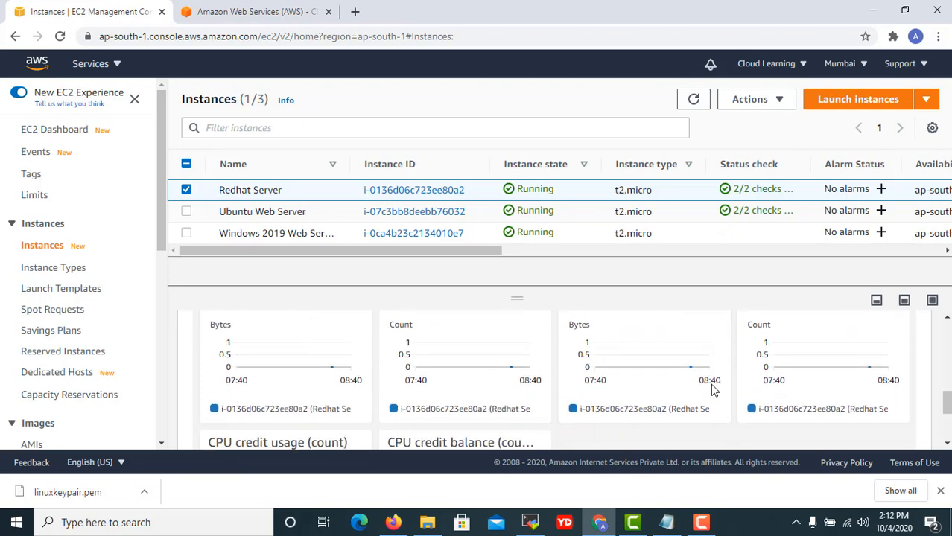
scroll(710, 383, down, 1)
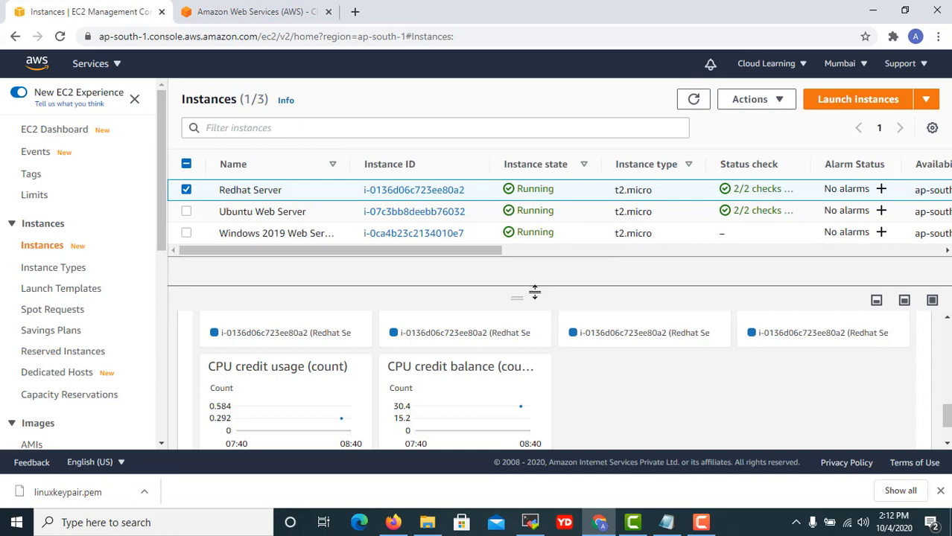
drag(526, 304, 511, 316)
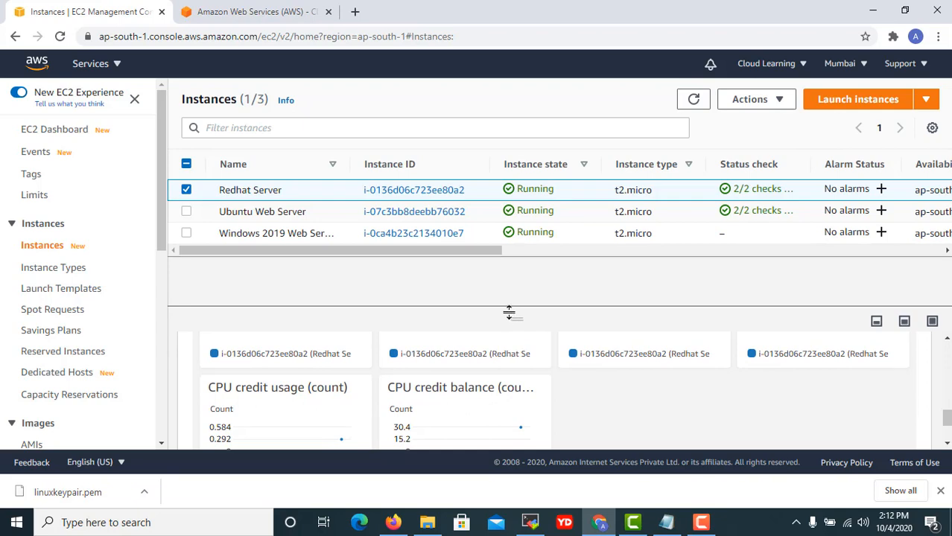
Reselect the Redhat Server and choose Create template from instance in its Actions menu.
click(295, 239)
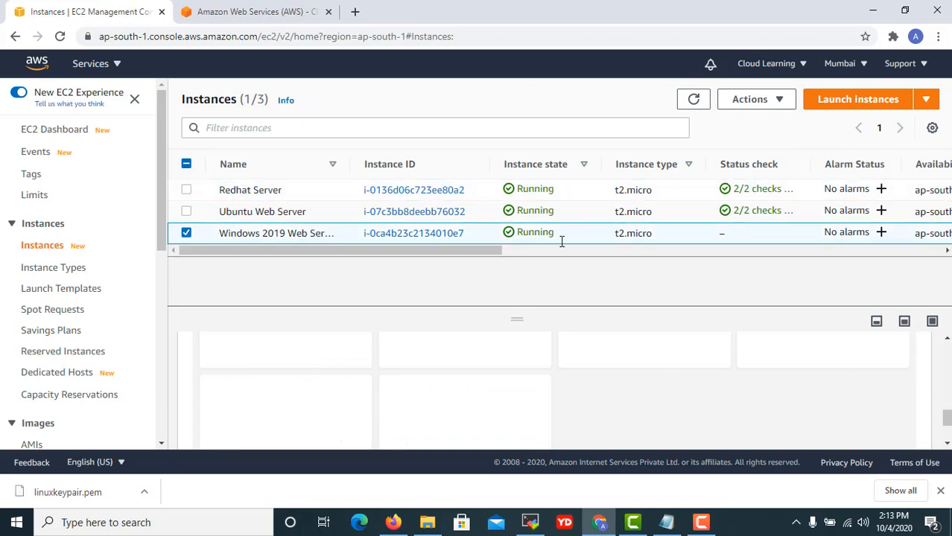
click(322, 191)
click(779, 100)
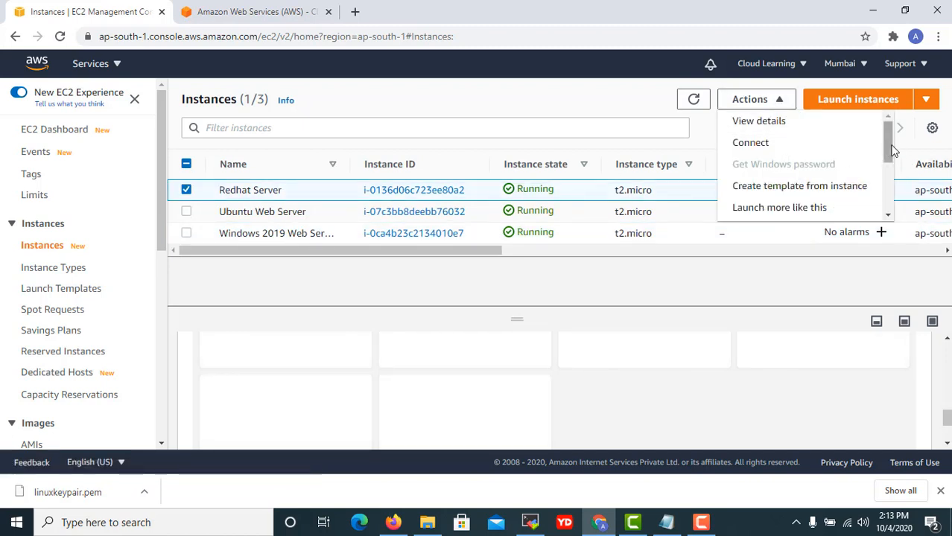
mouse_move(891, 146)
mouse_down()
mouse_move(890, 206)
mouse_move(893, 140)
mouse_up()
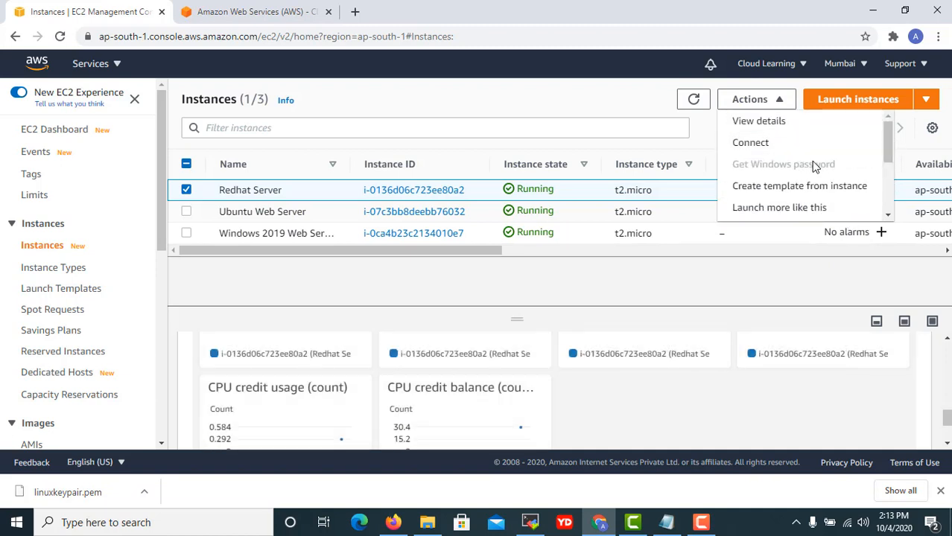
scroll(782, 153, down, 1)
scroll(782, 156, up, 1)
click(832, 188)
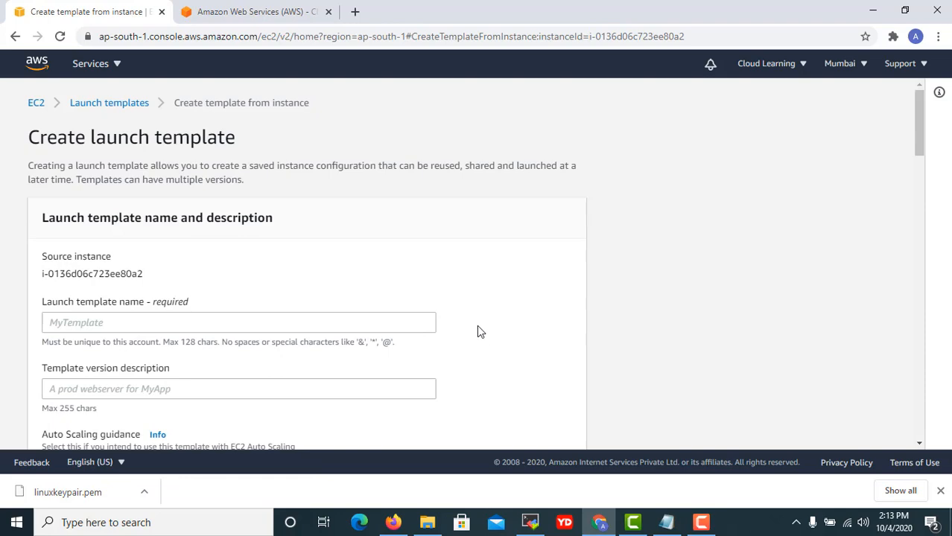
Scroll through the Create launch template form sourced from the Redhat Server.
scroll(478, 329, down, 4)
scroll(493, 308, down, 3)
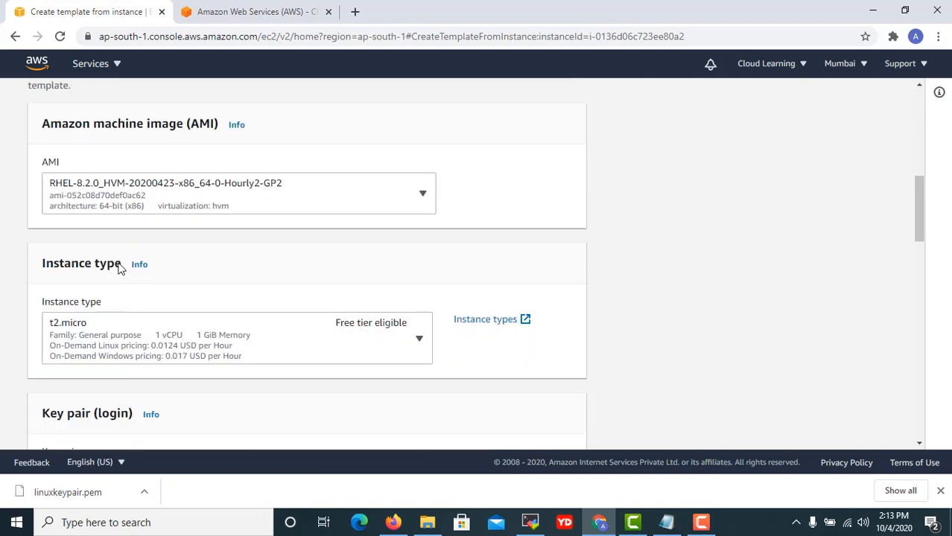
scroll(129, 333, down, 5)
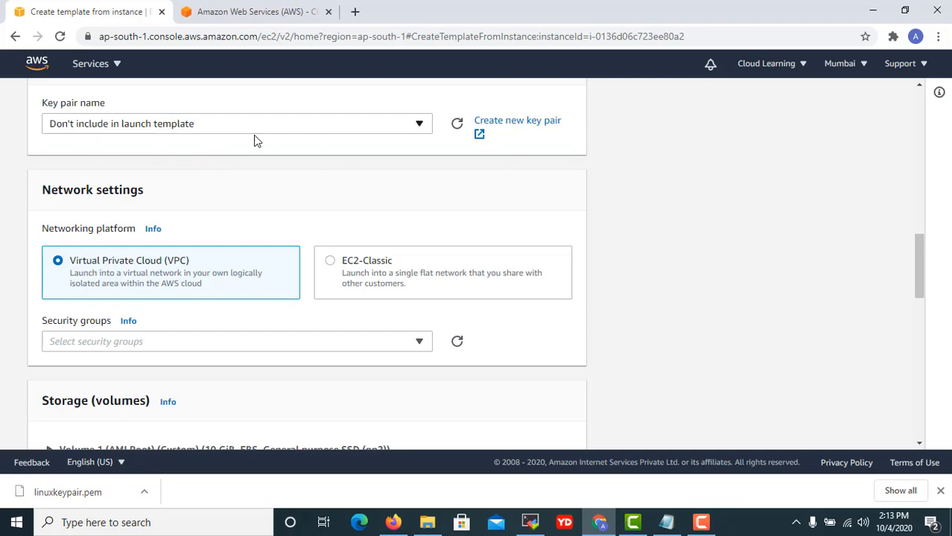
scroll(165, 308, down, 4)
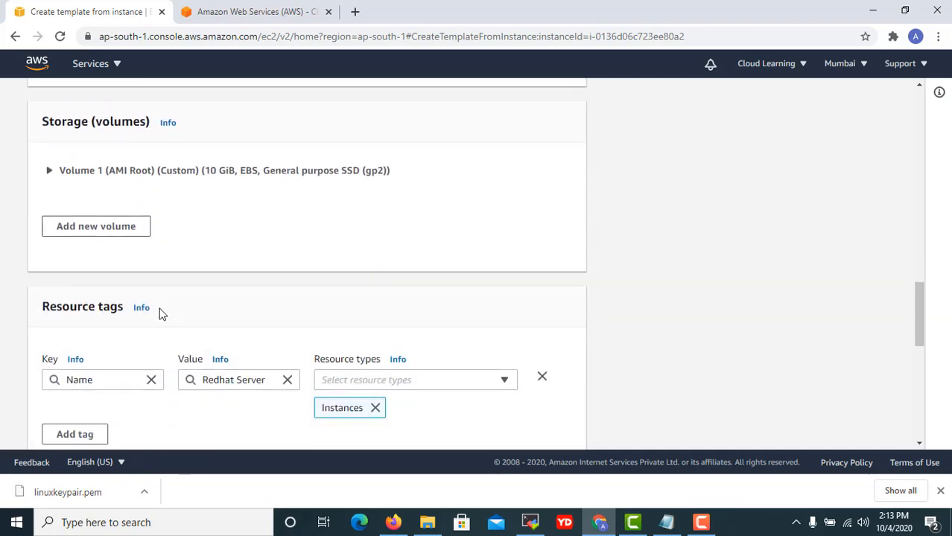
scroll(161, 313, down, 7)
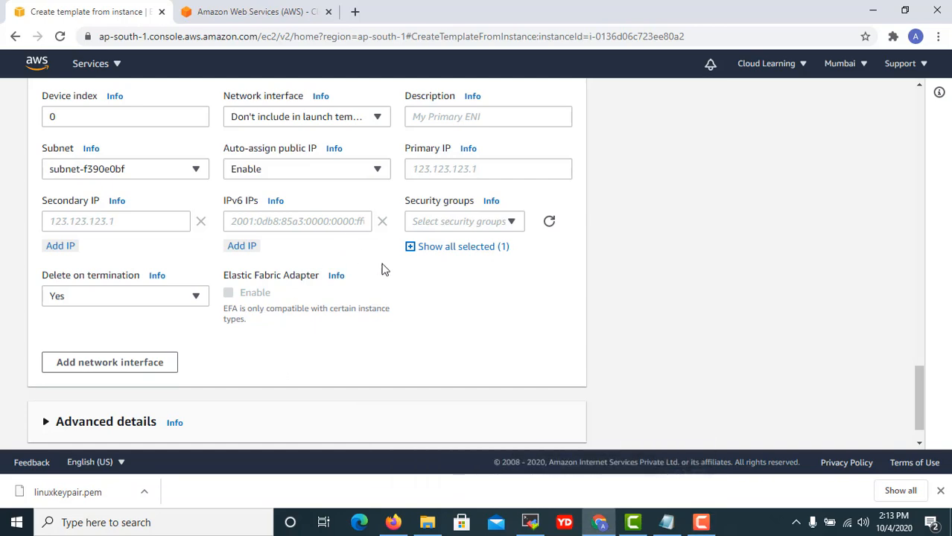
scroll(382, 269, up, 5)
scroll(637, 286, up, 6)
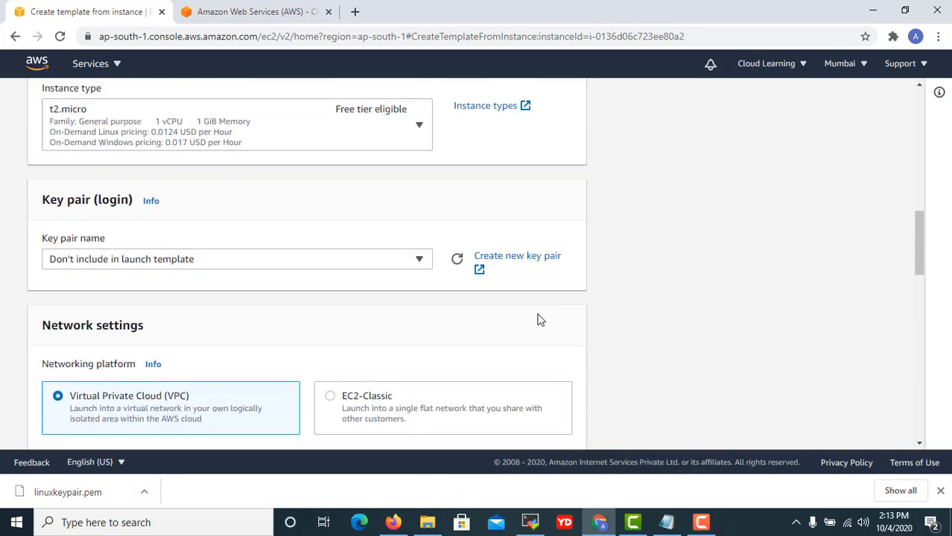
scroll(521, 298, down, 11)
Cancel the launch template and go to the EC2 dashboard.
click(407, 426)
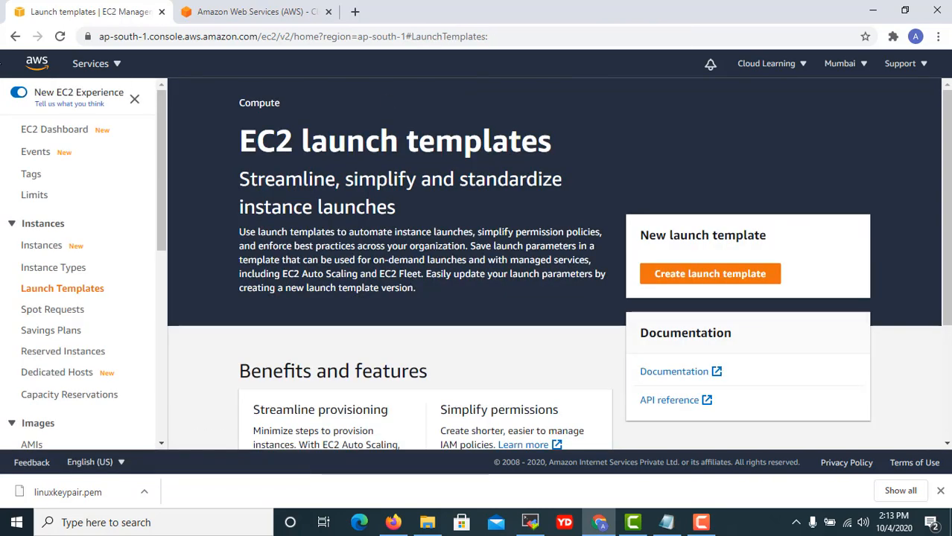
click(15, 36)
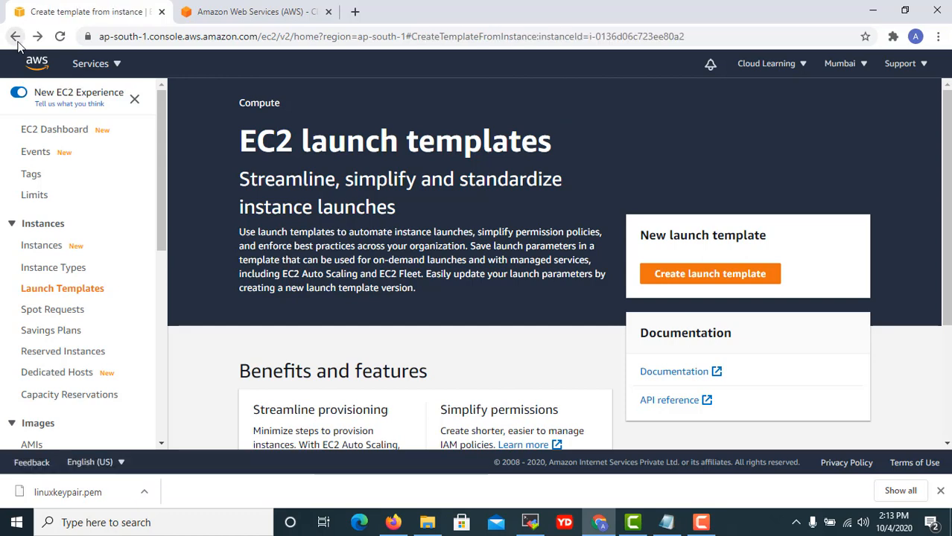
click(252, 12)
click(85, 13)
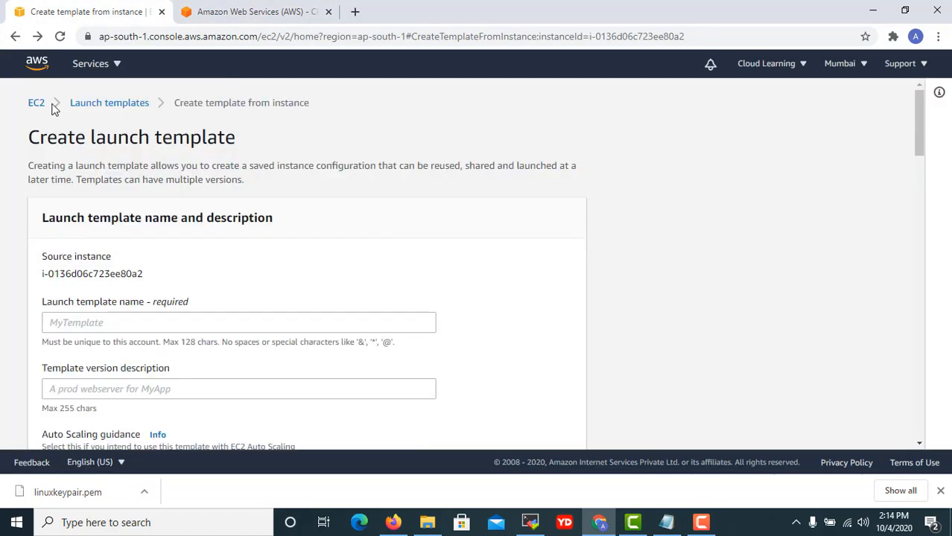
click(37, 103)
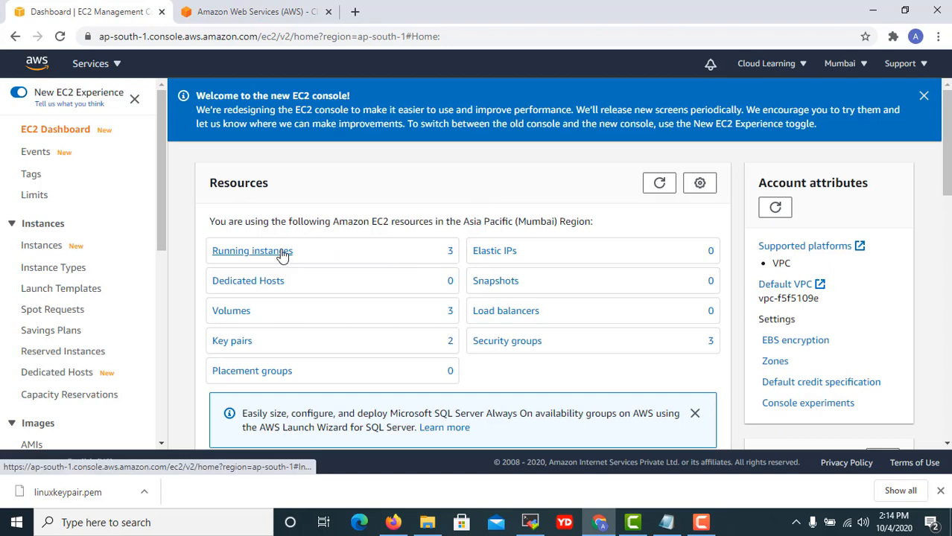
Return to the running instances and look over the Redhat Server's Instance state actions.
click(282, 253)
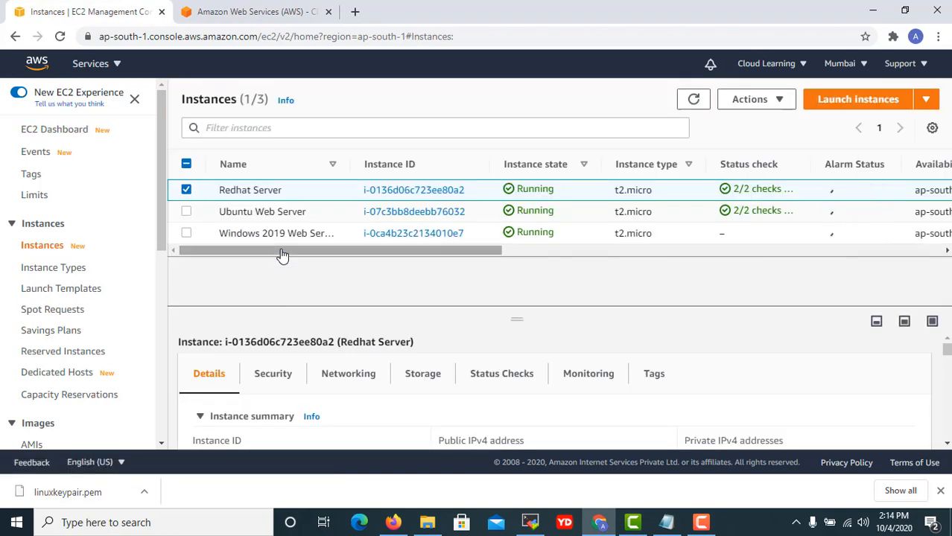
click(776, 100)
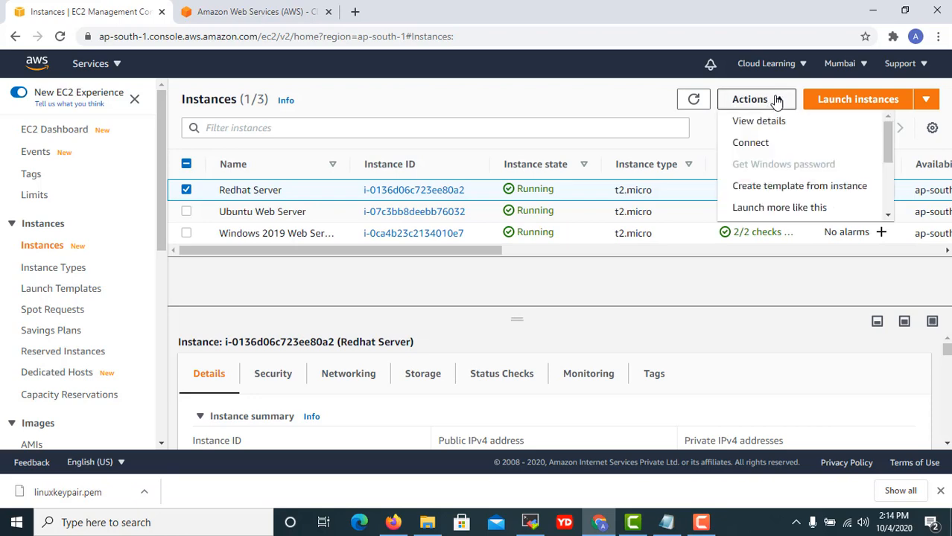
scroll(811, 193, down, 1)
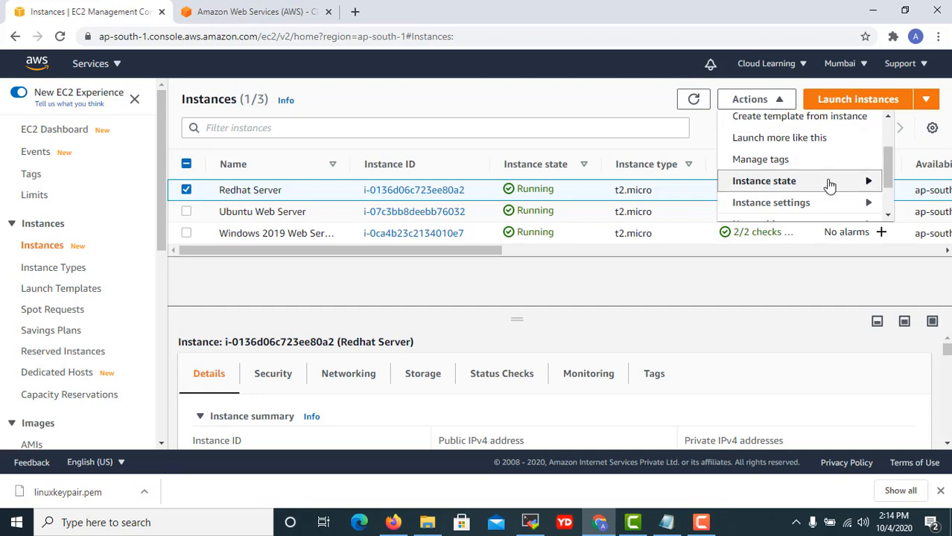
mouse_move(830, 185)
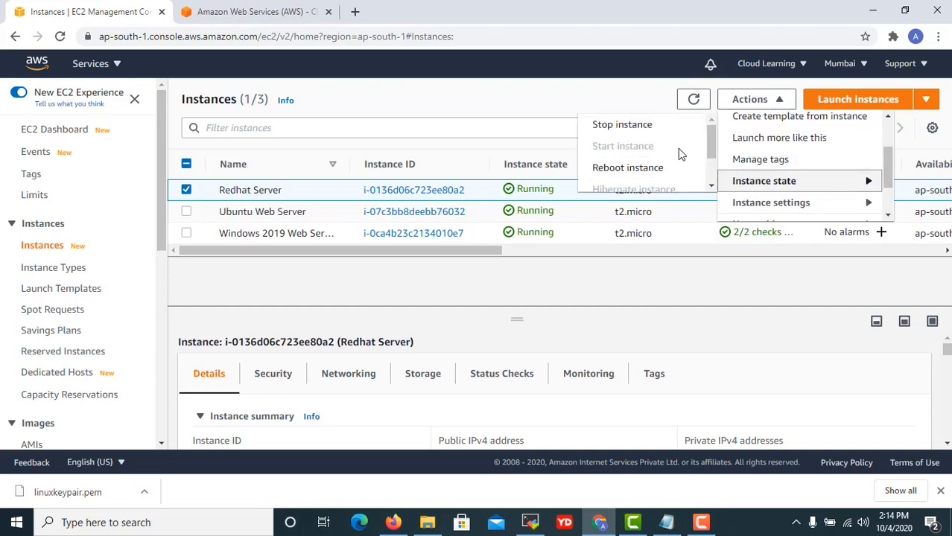
scroll(646, 145, down, 1)
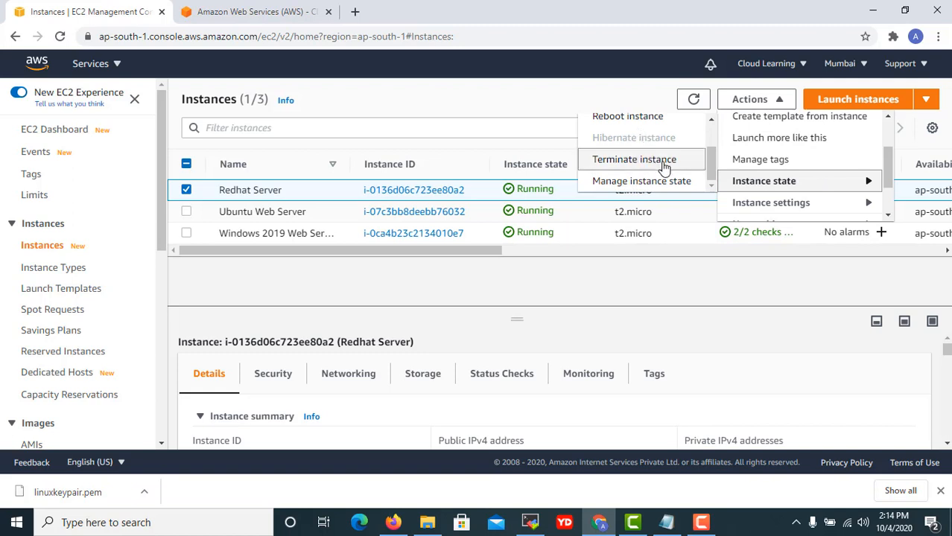
scroll(664, 167, up, 2)
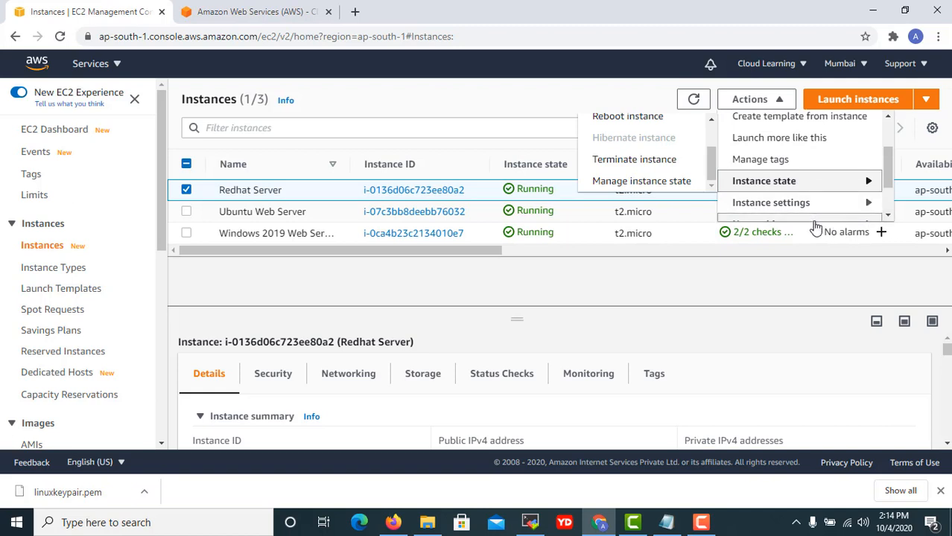
Expand Instance settings and scroll down to Get instance screenshot.
click(771, 203)
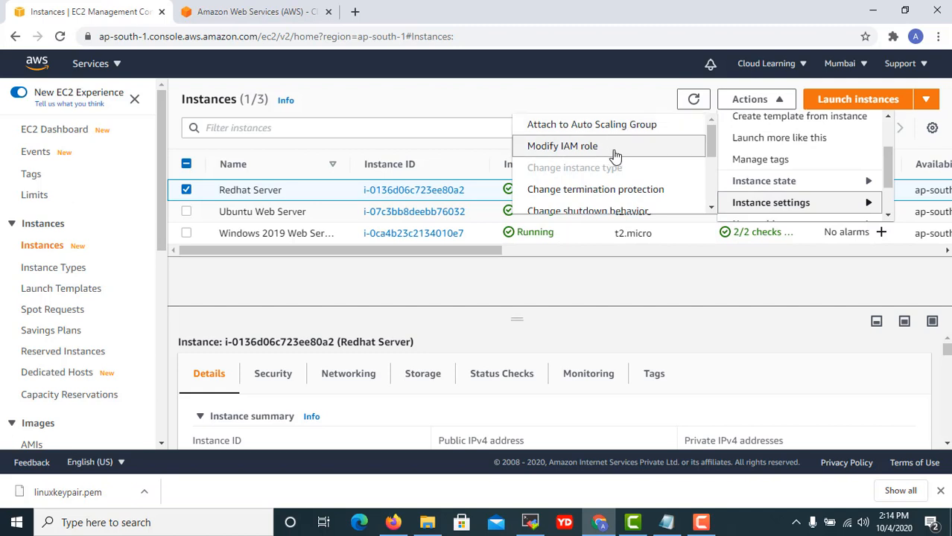
scroll(614, 153, down, 1)
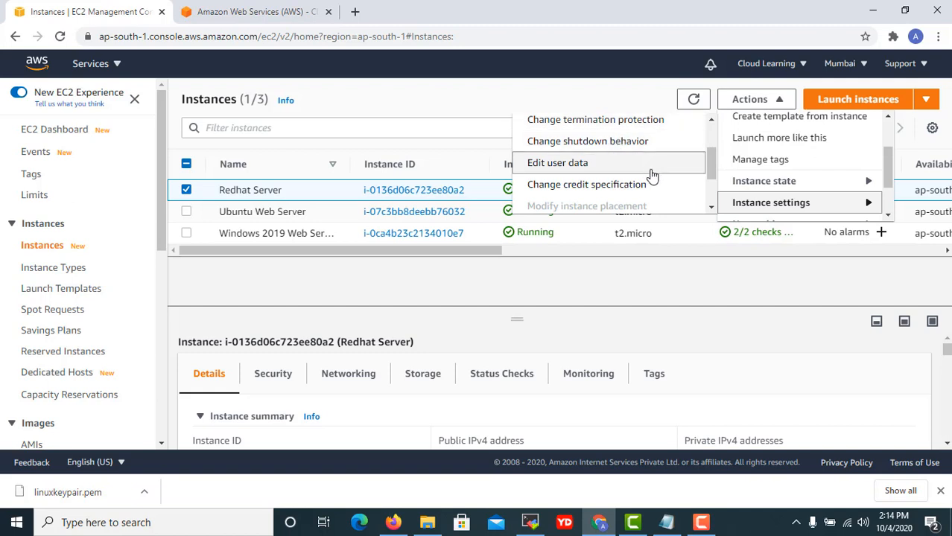
scroll(652, 175, down, 1)
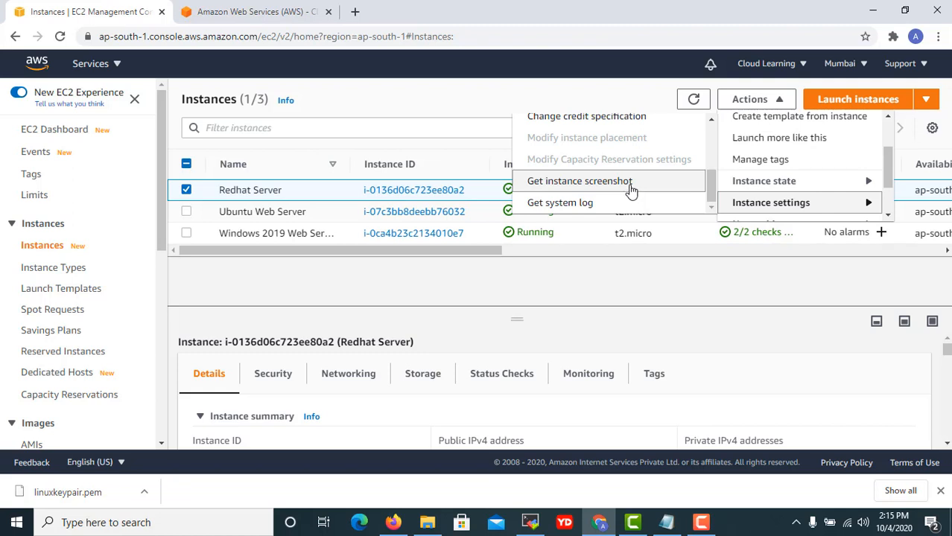
View the Redhat Server's console screenshot showing its boot log, then return to Instances.
click(630, 191)
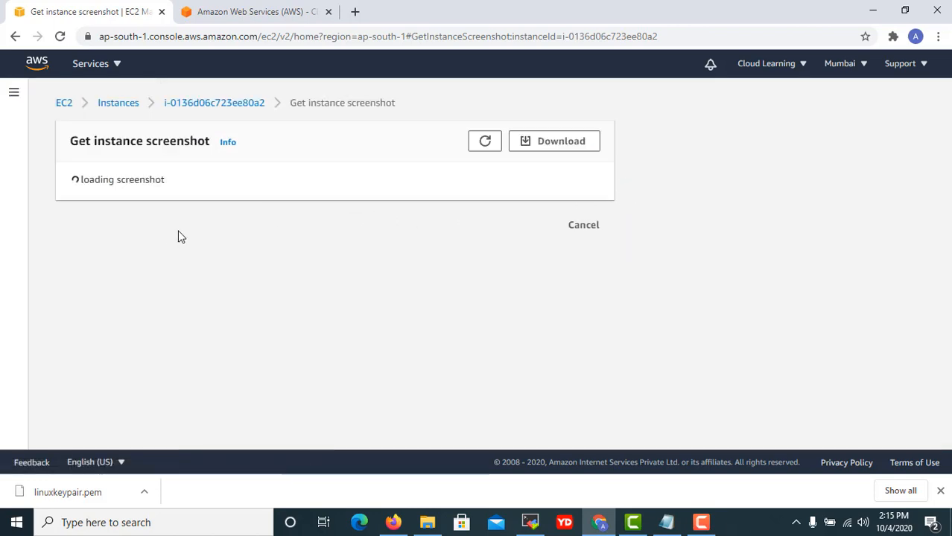
scroll(298, 279, down, 3)
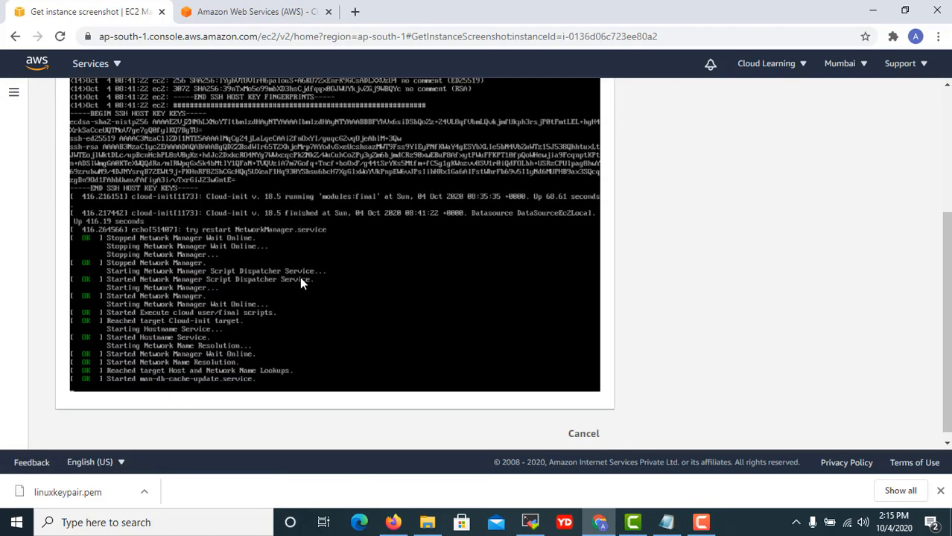
scroll(190, 273, up, 2)
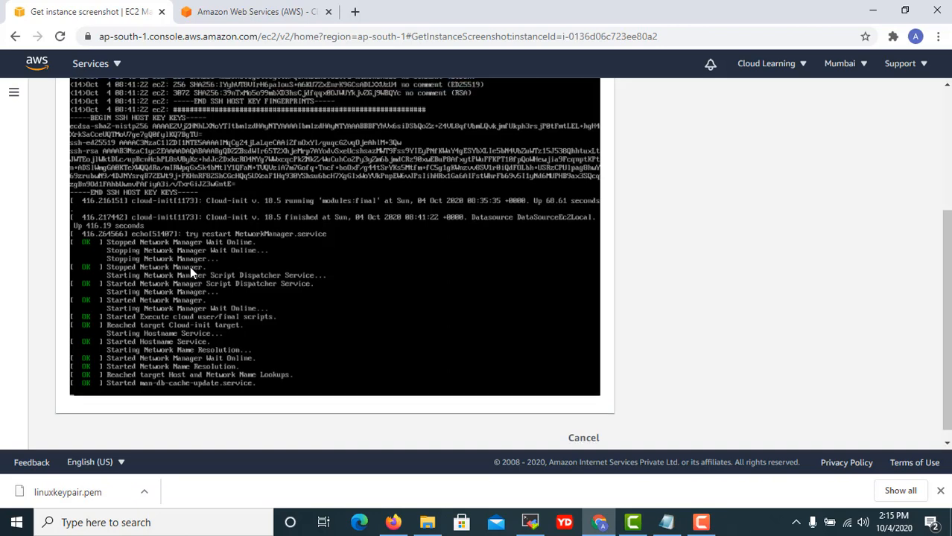
scroll(159, 272, down, 2)
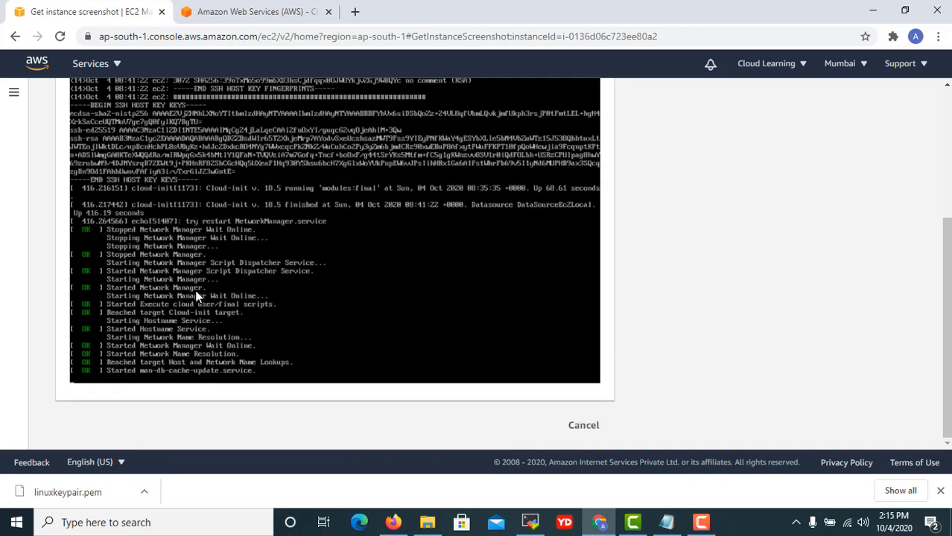
scroll(239, 231, up, 3)
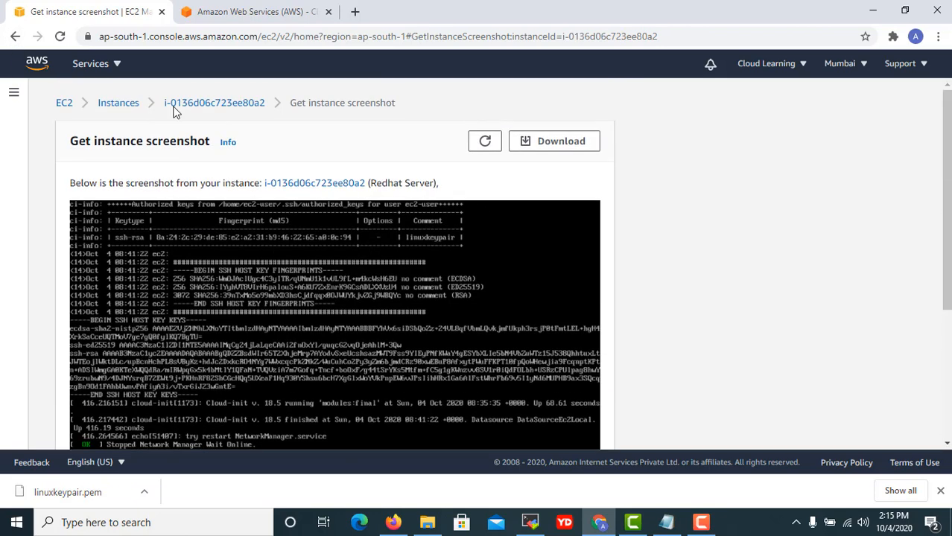
click(17, 36)
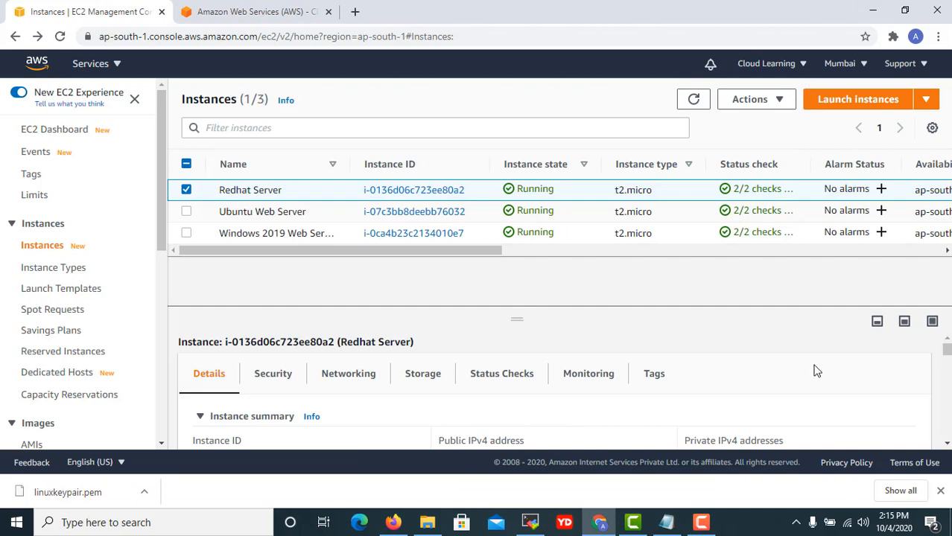
Browse the Instance settings, Networking, Image and Monitoring submenus of the Redhat Server's actions.
click(776, 99)
scroll(810, 183, down, 3)
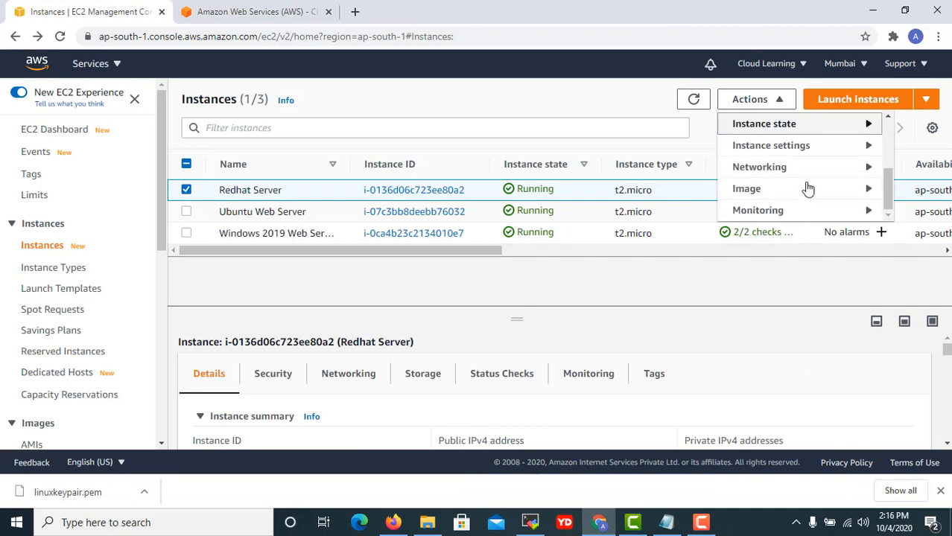
mouse_move(797, 153)
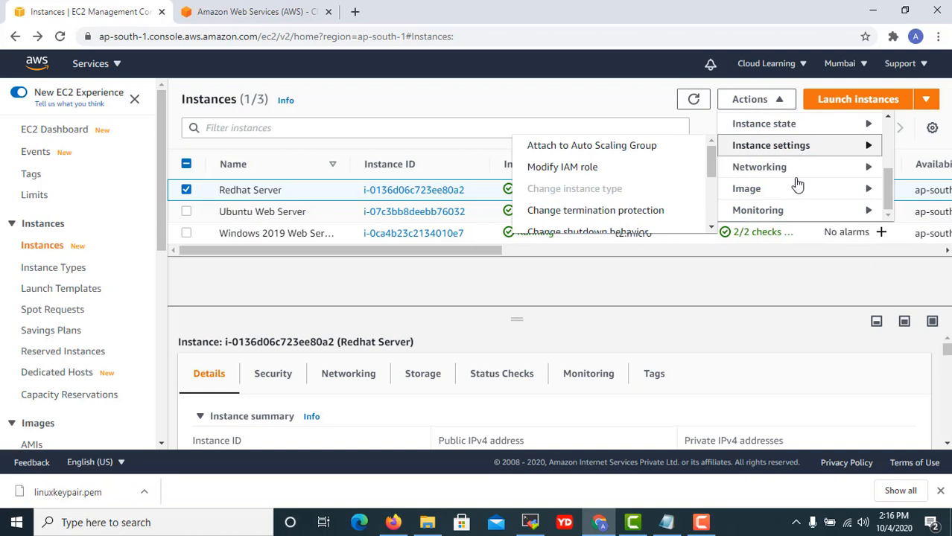
mouse_move(782, 171)
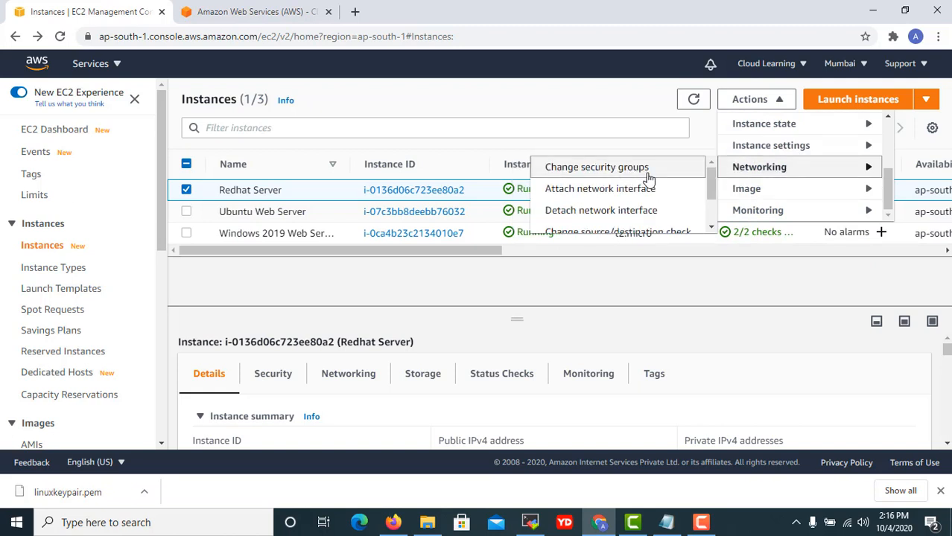
scroll(648, 184, down, 1)
scroll(648, 186, up, 1)
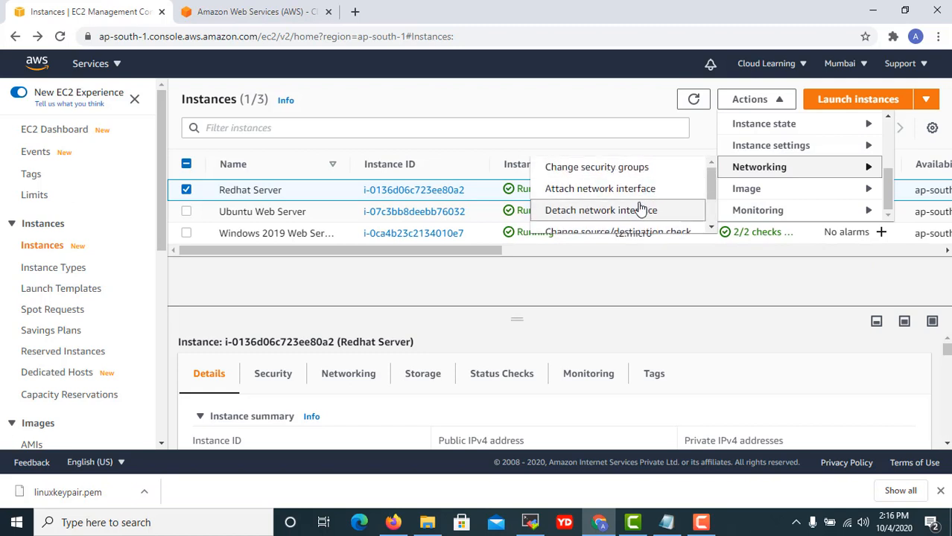
scroll(640, 209, down, 1)
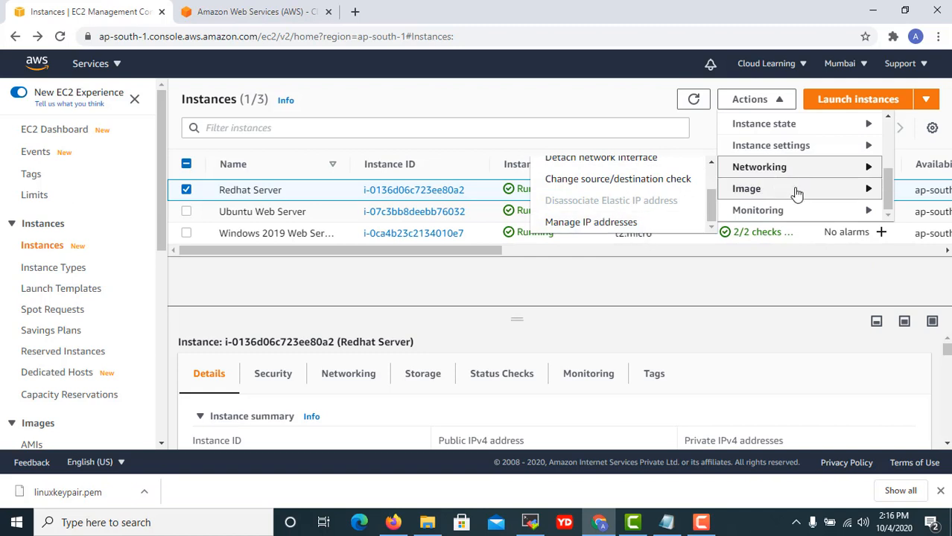
mouse_move(796, 193)
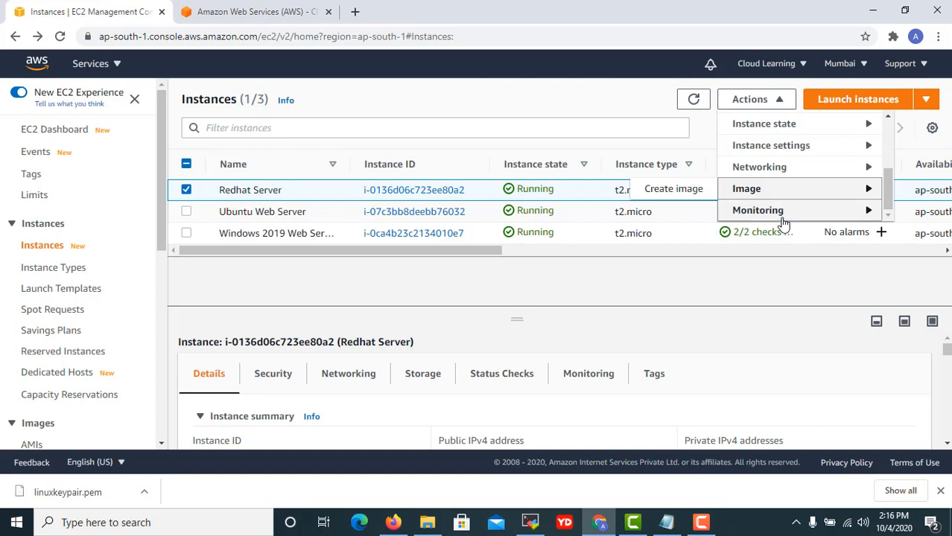
mouse_move(782, 219)
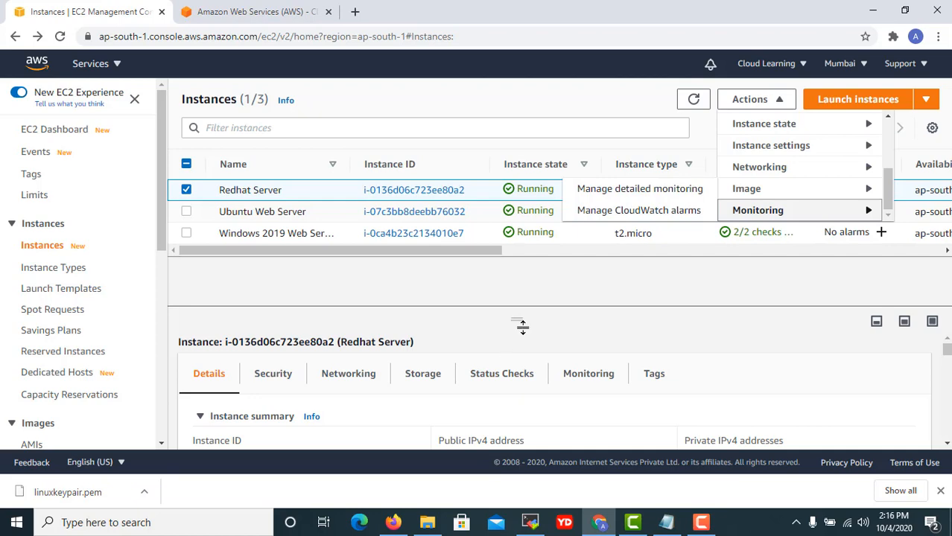
Enlarge the instance details pane and show the instance's Monitoring options.
drag(520, 323, 520, 297)
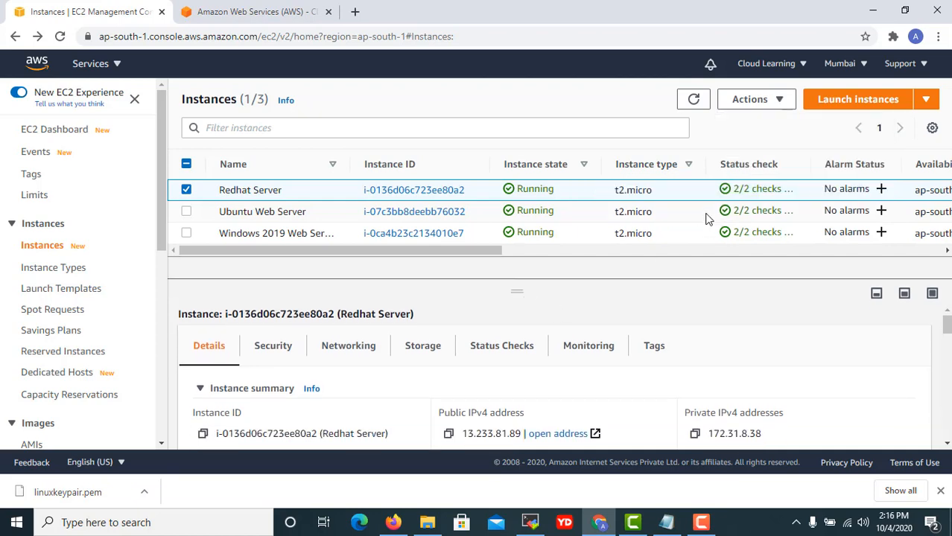
click(776, 100)
scroll(779, 208, down, 2)
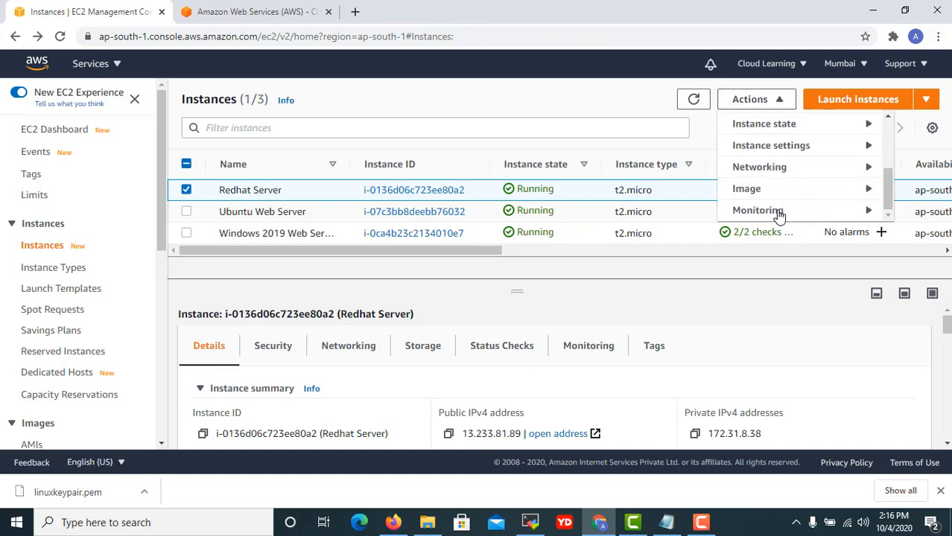
click(779, 215)
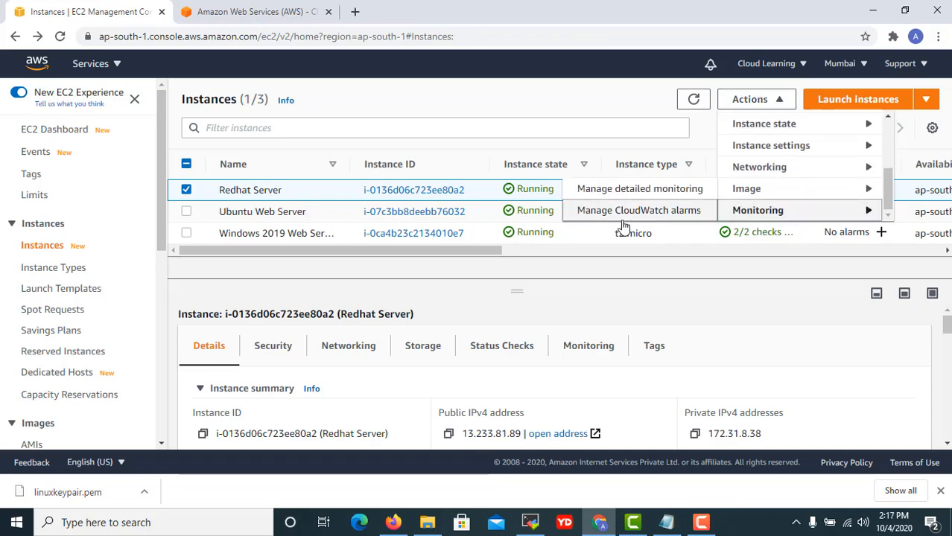
drag(496, 253, 701, 262)
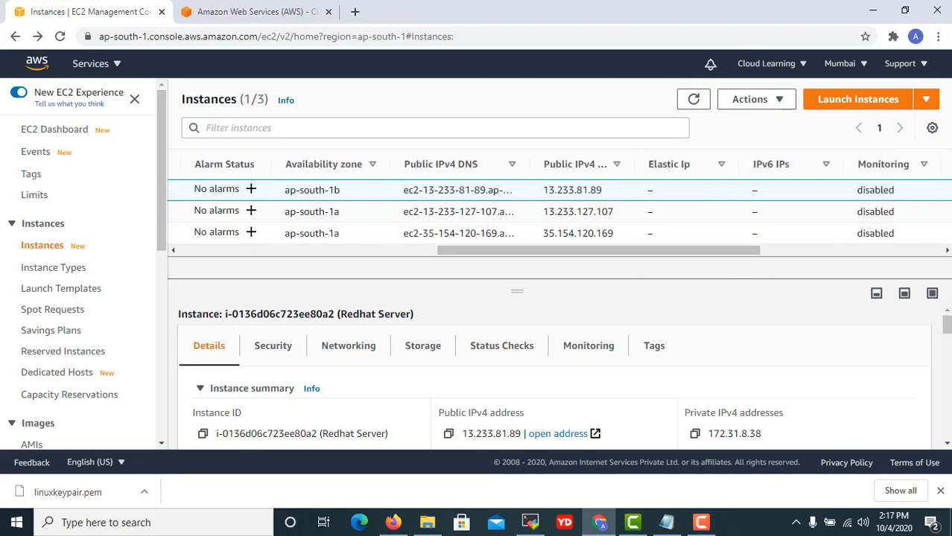
click(778, 100)
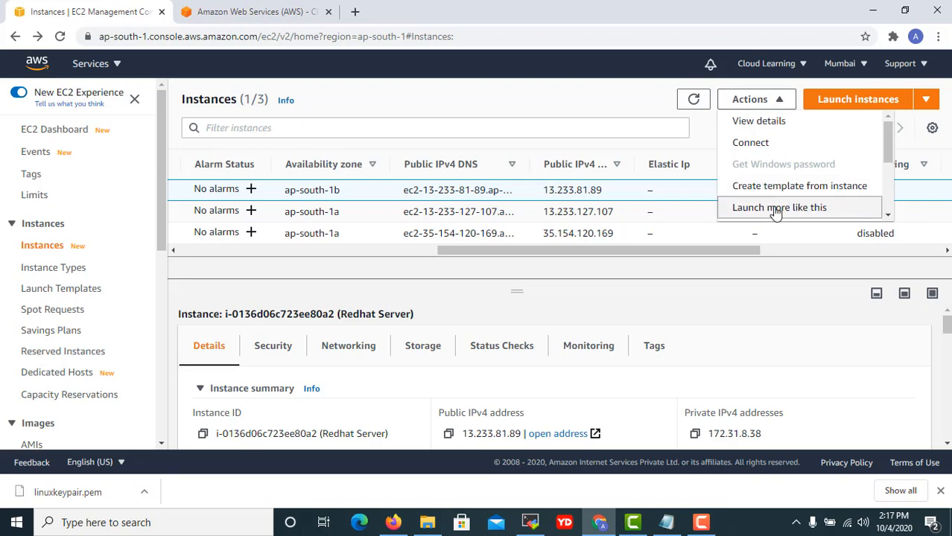
scroll(778, 209, down, 3)
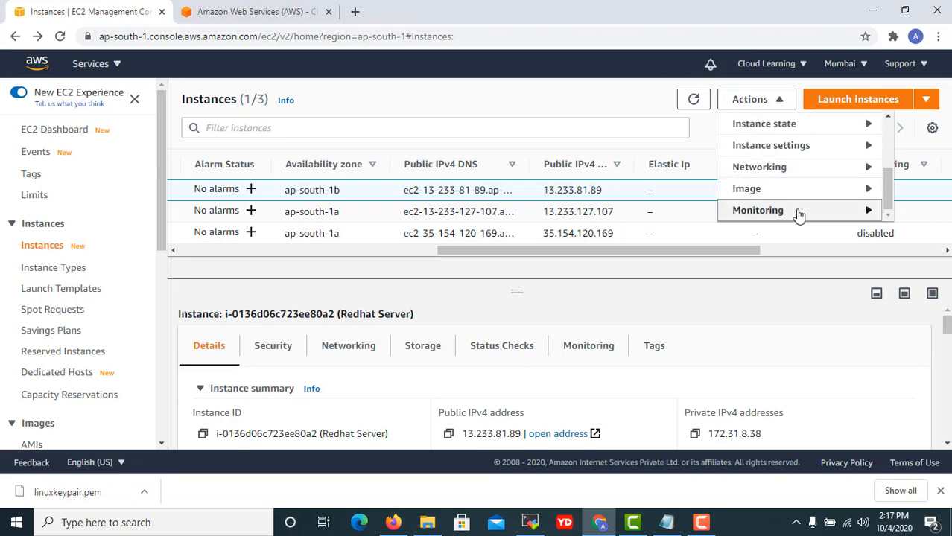
Create a new notification topic named 'High CPU' for the alarm.
mouse_move(779, 214)
click(622, 221)
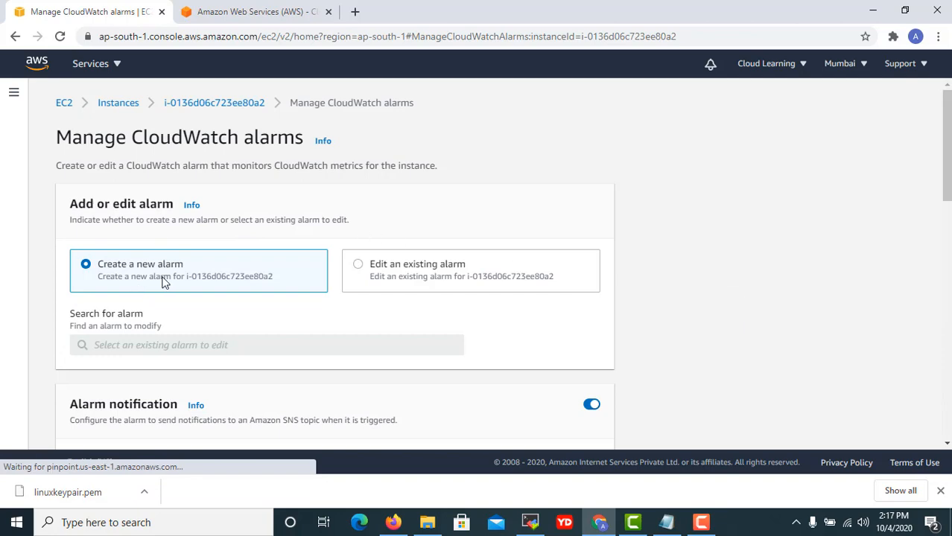
scroll(164, 277, down, 3)
scroll(123, 283, down, 1)
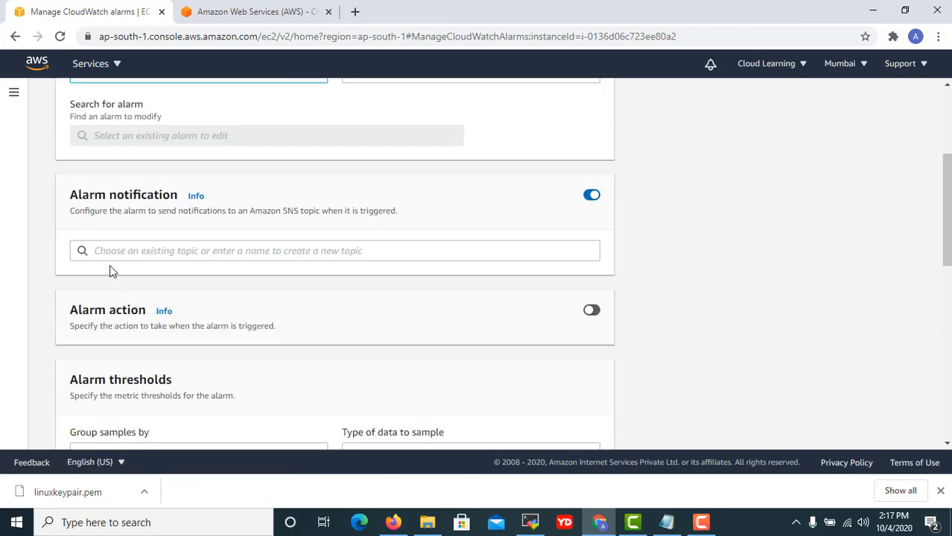
click(97, 251)
scroll(146, 252, up, 3)
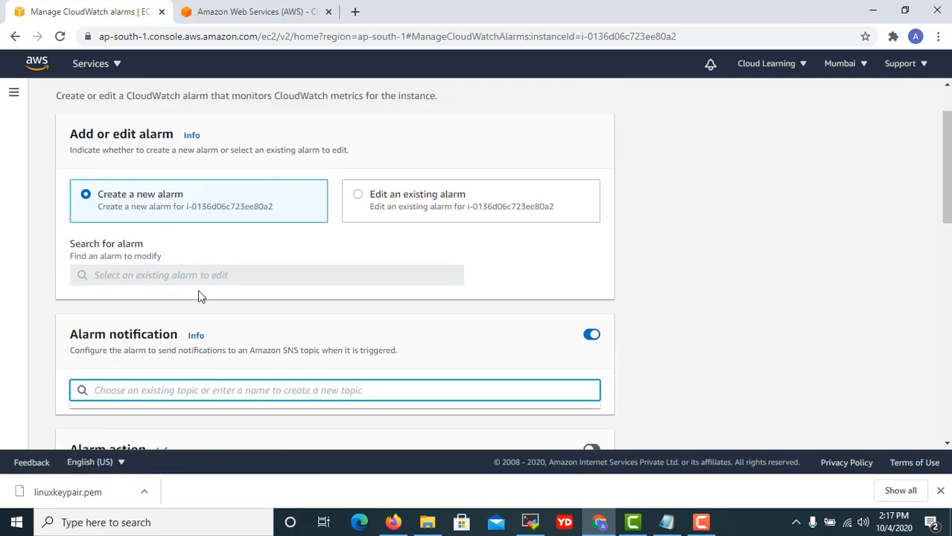
click(110, 277)
scroll(179, 310, down, 2)
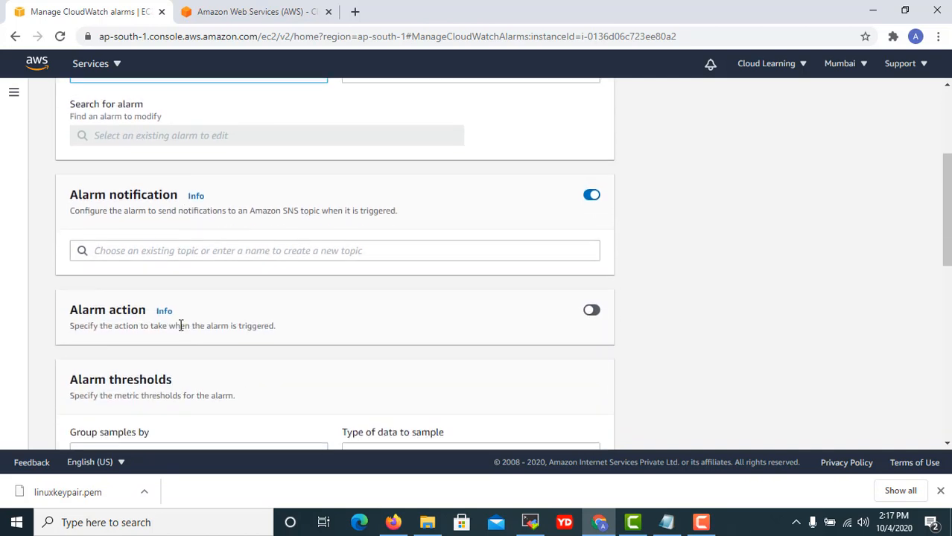
click(116, 255)
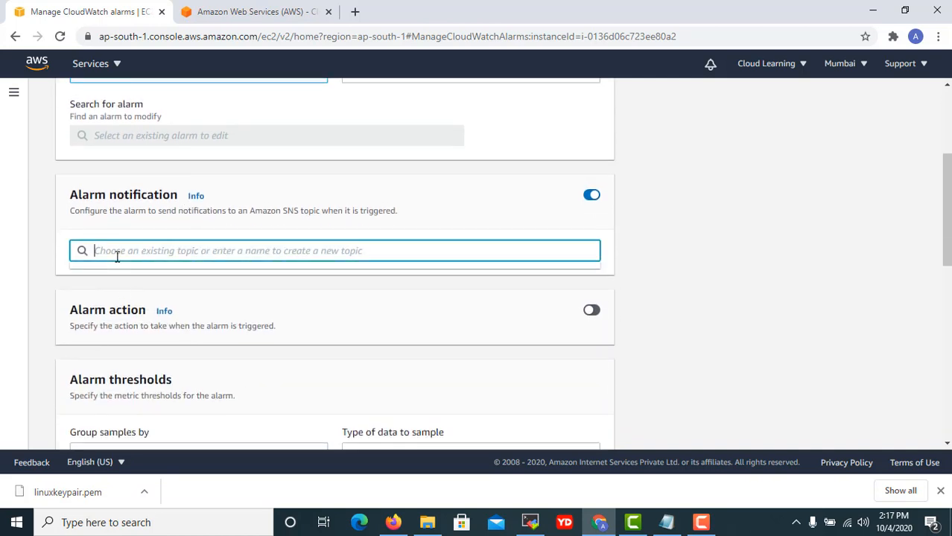
text(High CPU)
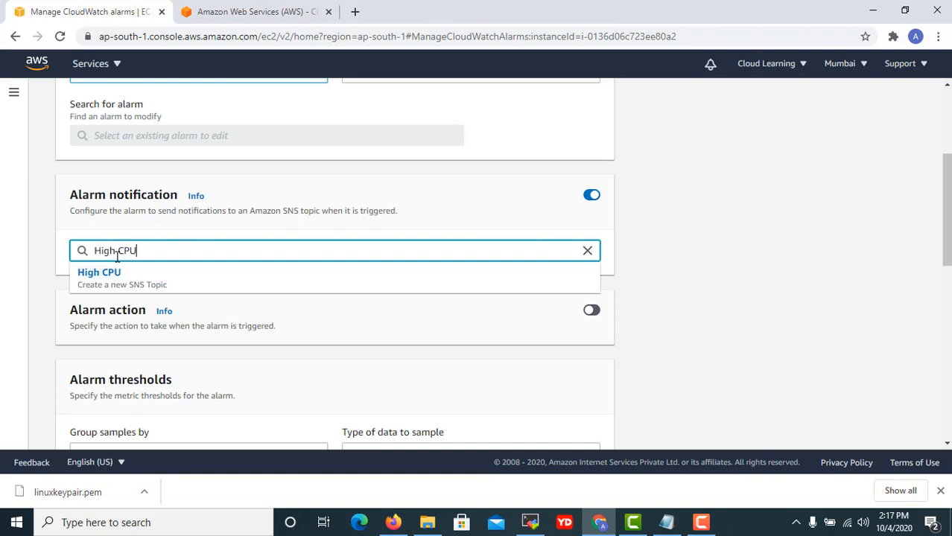
click(892, 348)
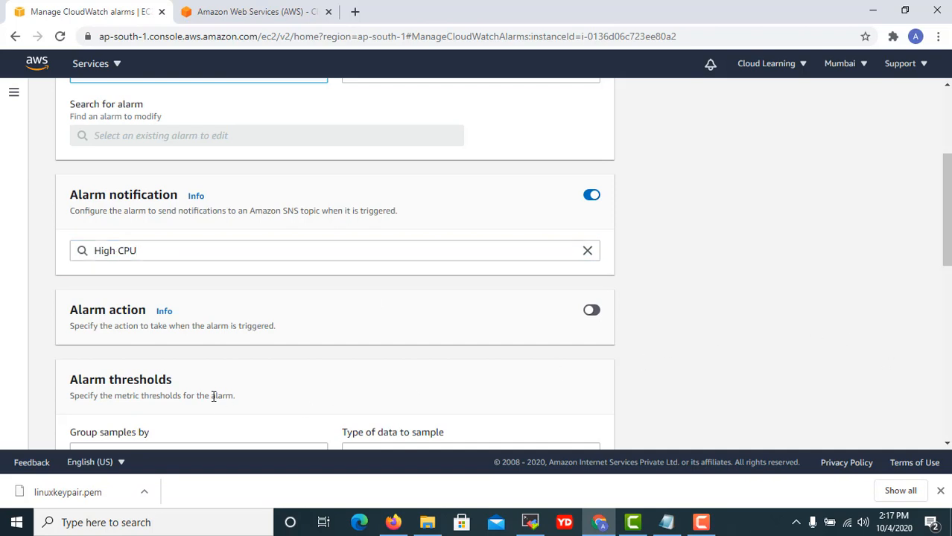
Set the alarm to group samples by Maximum.
scroll(213, 396, down, 1)
scroll(291, 369, down, 1)
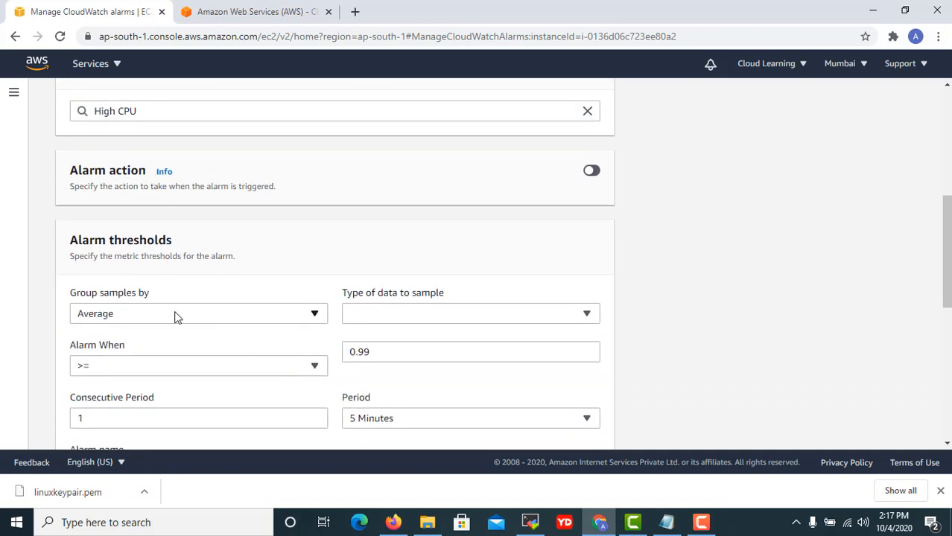
click(176, 317)
click(178, 316)
click(189, 314)
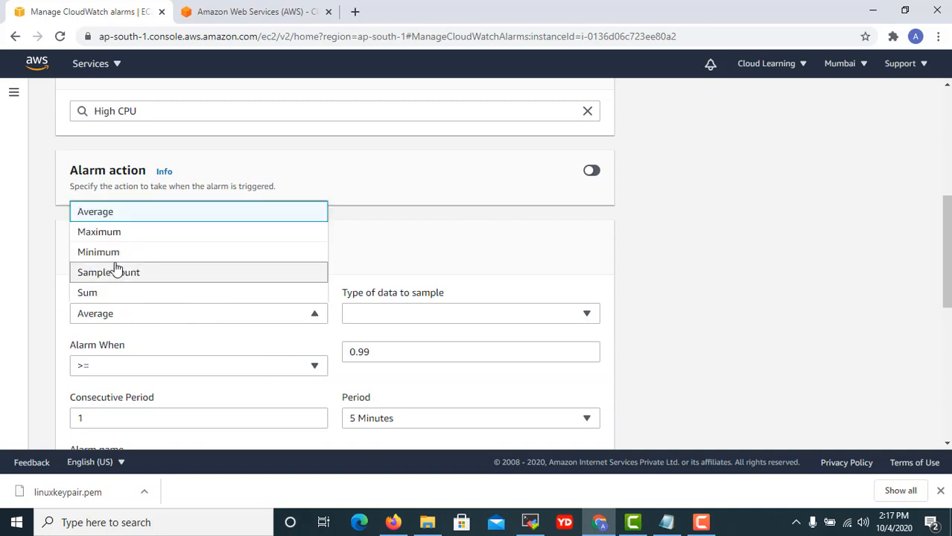
click(112, 233)
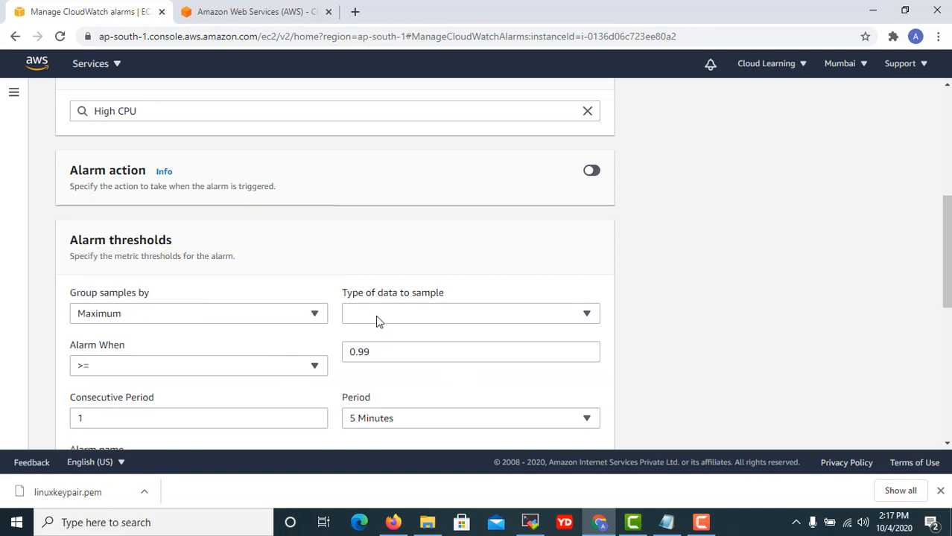
scroll(165, 345, down, 1)
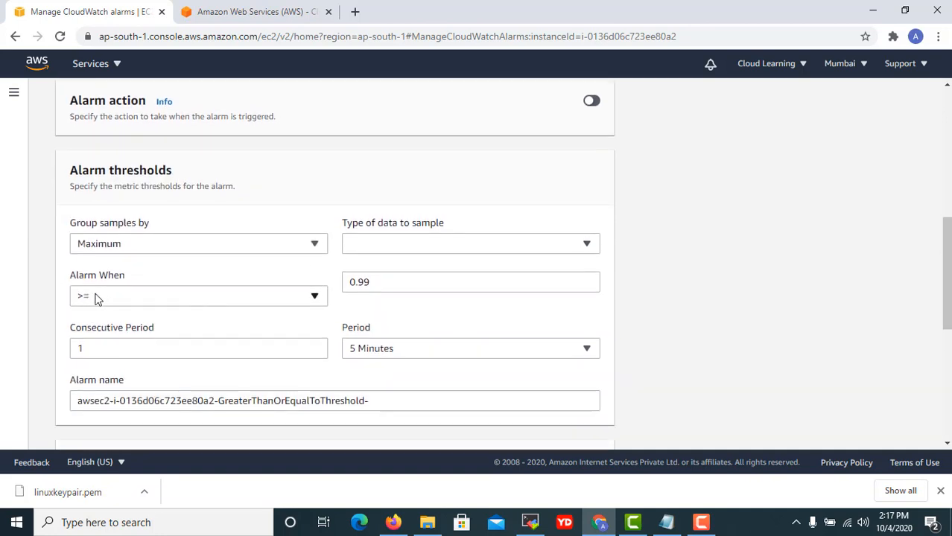
Make the alarm sample CPU Utilization with a 90 percent threshold.
click(376, 244)
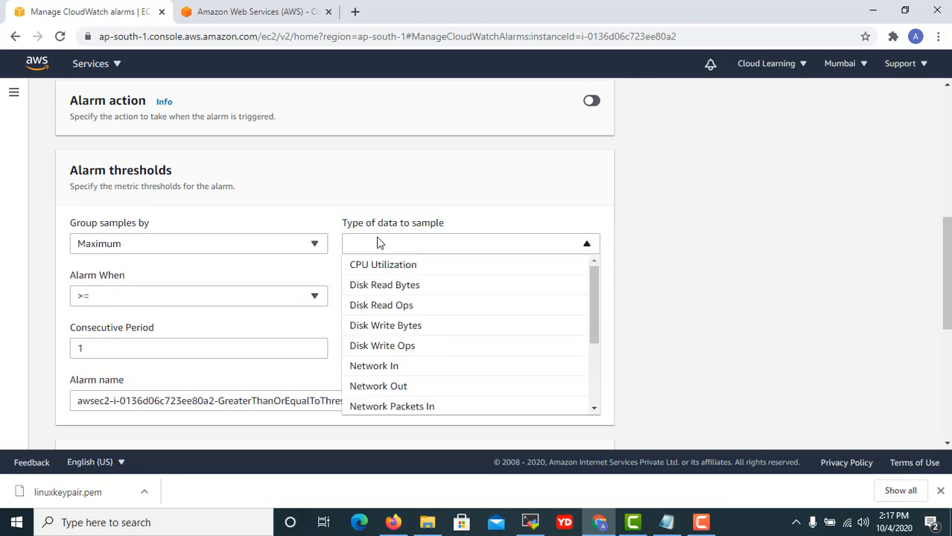
click(391, 271)
click(401, 295)
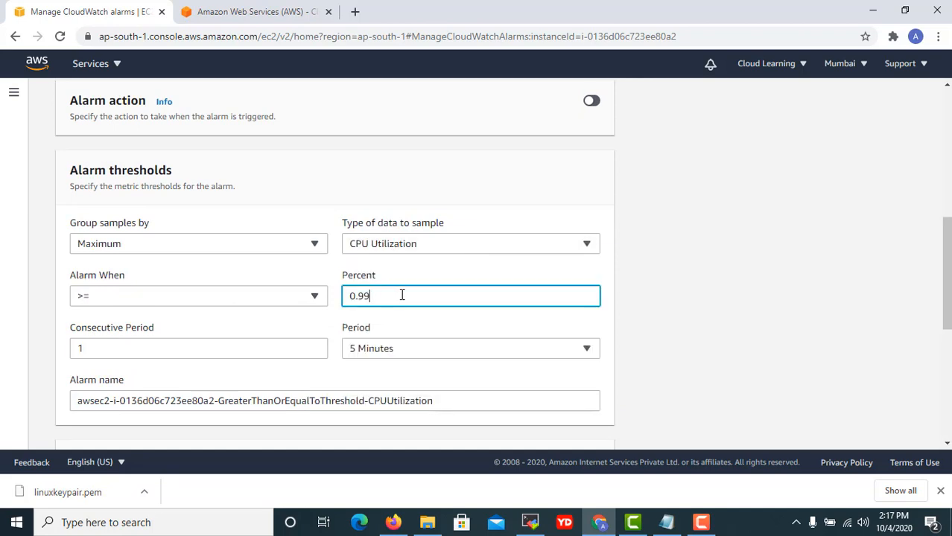
key(BackSpace)
key(BackSpace)
text(8)
text(90)
scroll(245, 383, down, 2)
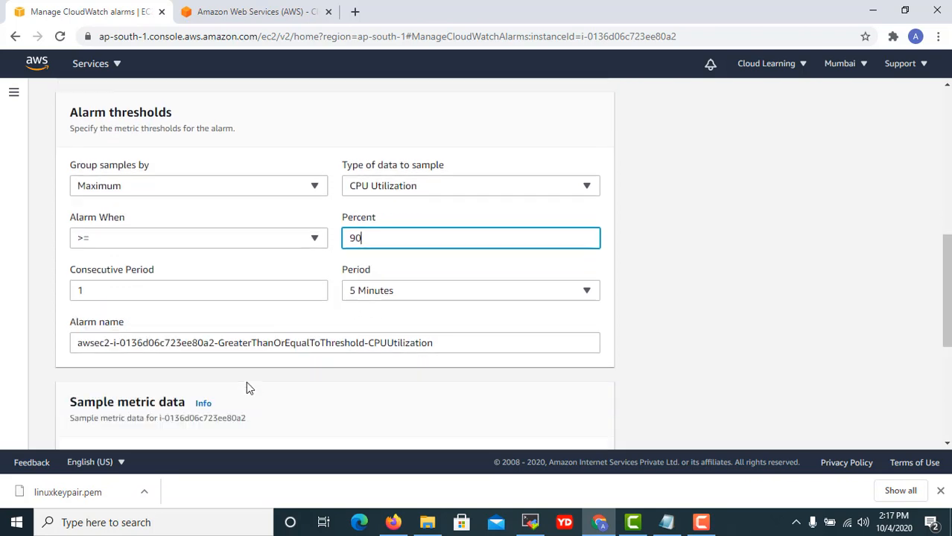
scroll(266, 381, down, 3)
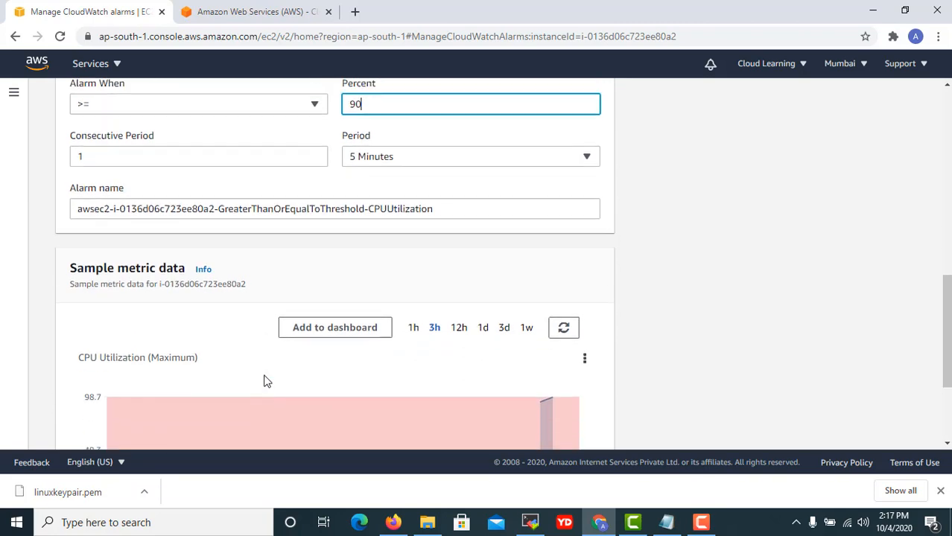
scroll(436, 365, up, 4)
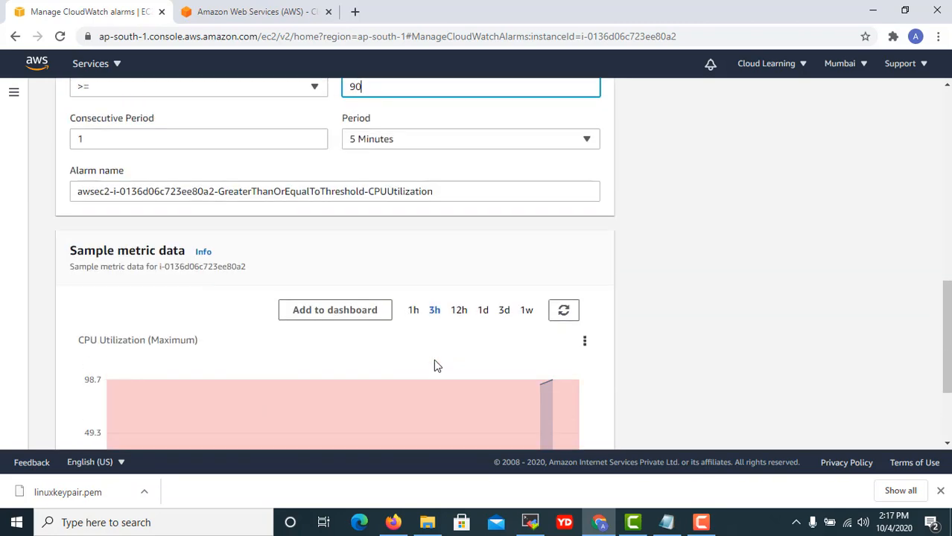
scroll(440, 371, up, 4)
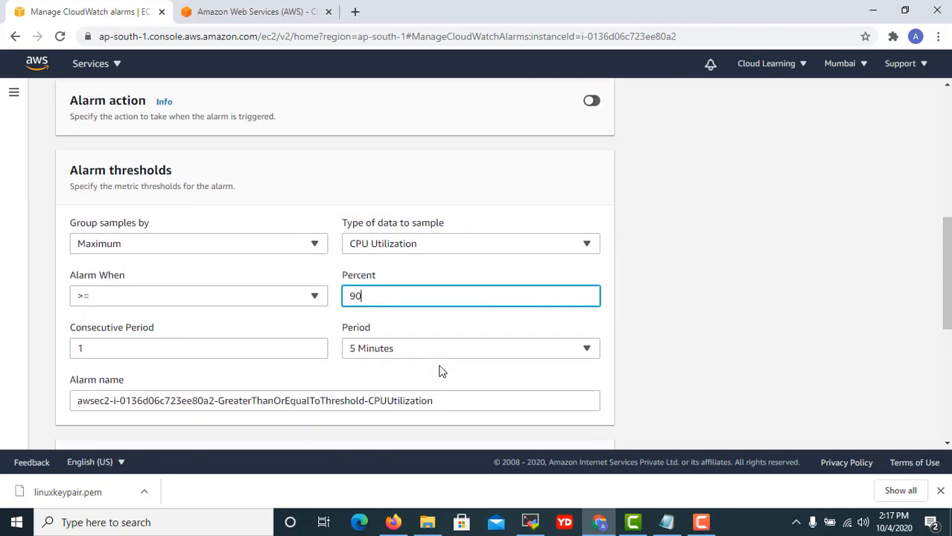
scroll(291, 289, up, 3)
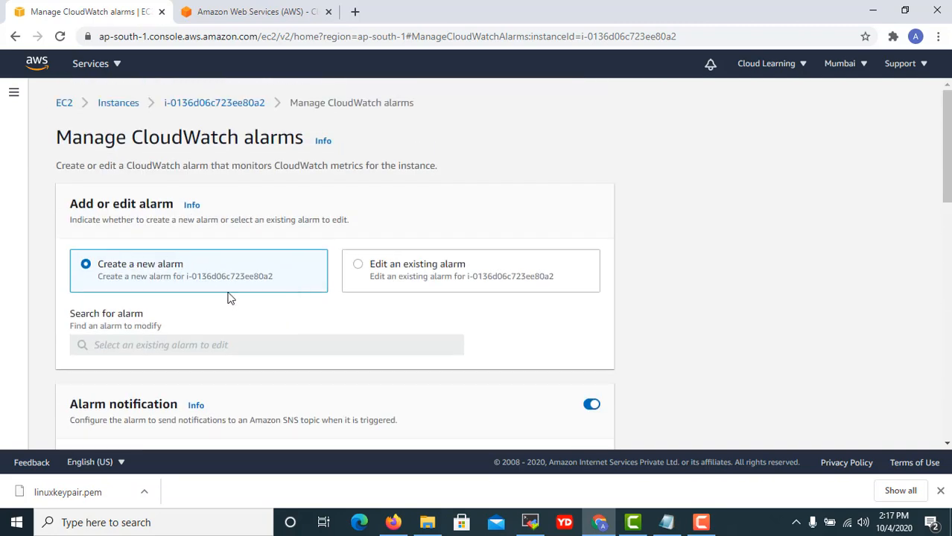
scroll(231, 300, down, 4)
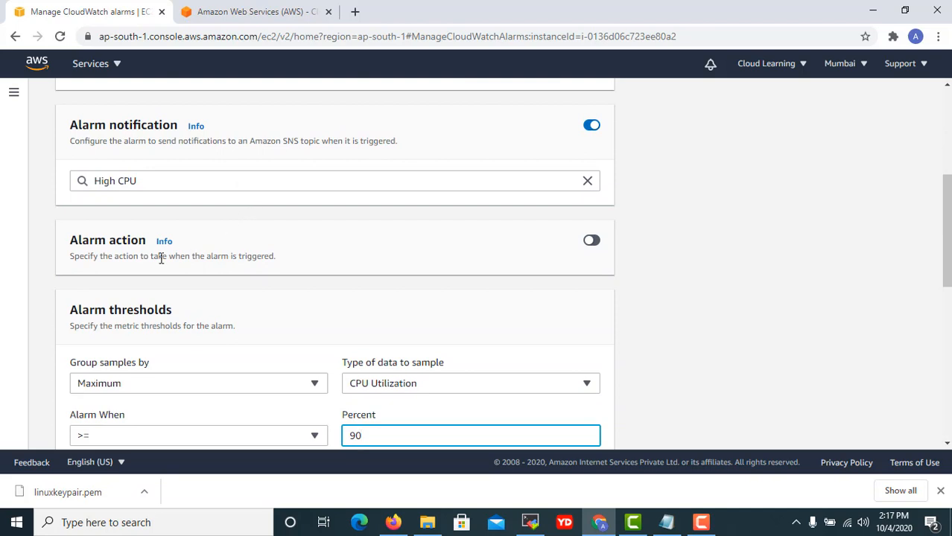
Turn on the alarm action toggle without choosing an action, and create the alarm.
click(590, 244)
click(159, 301)
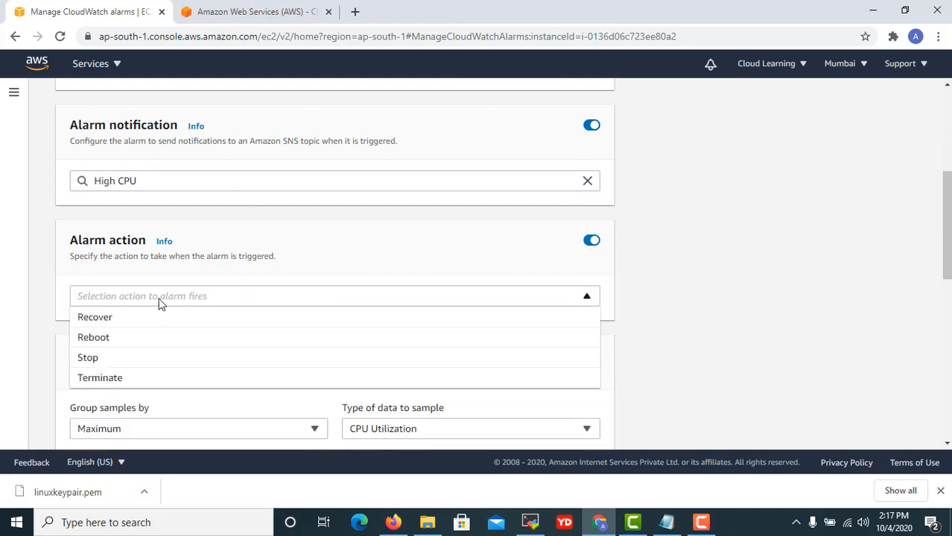
click(344, 272)
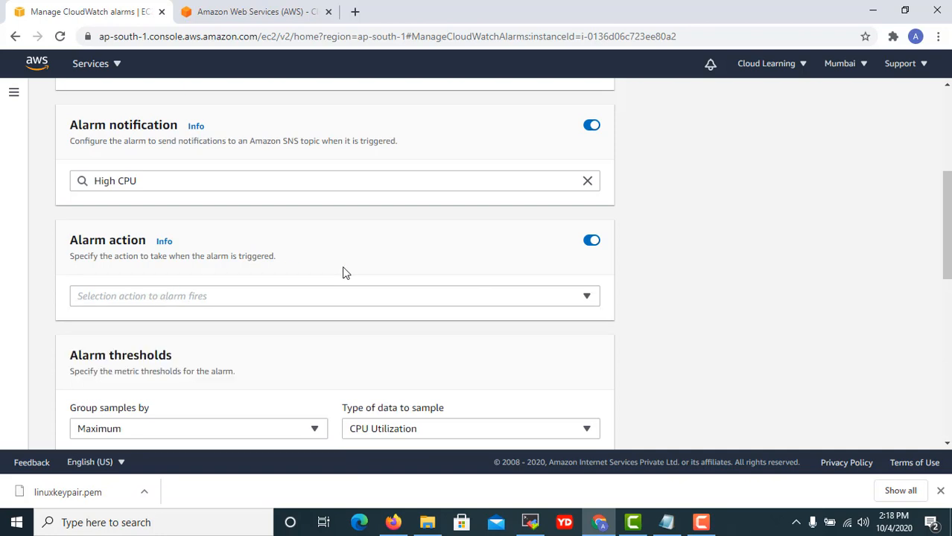
click(176, 304)
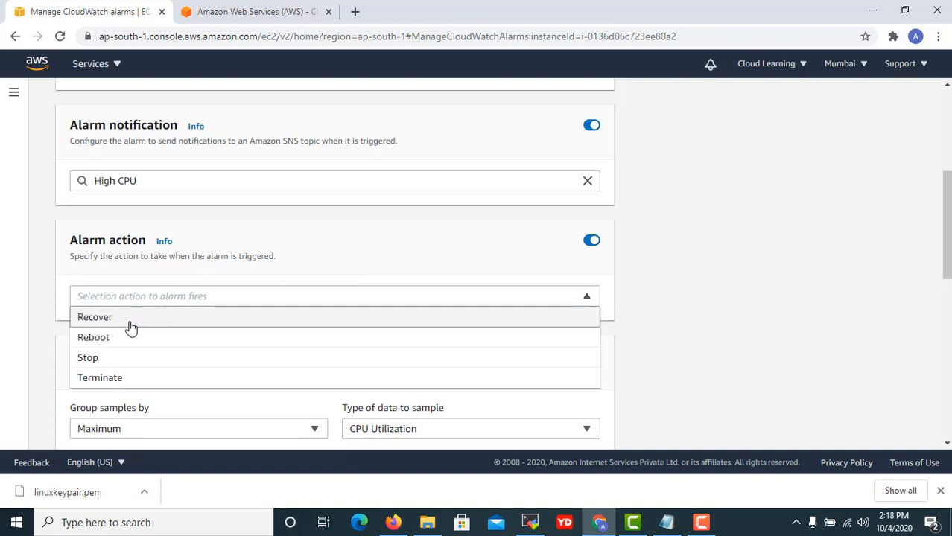
click(734, 309)
scroll(580, 328, down, 2)
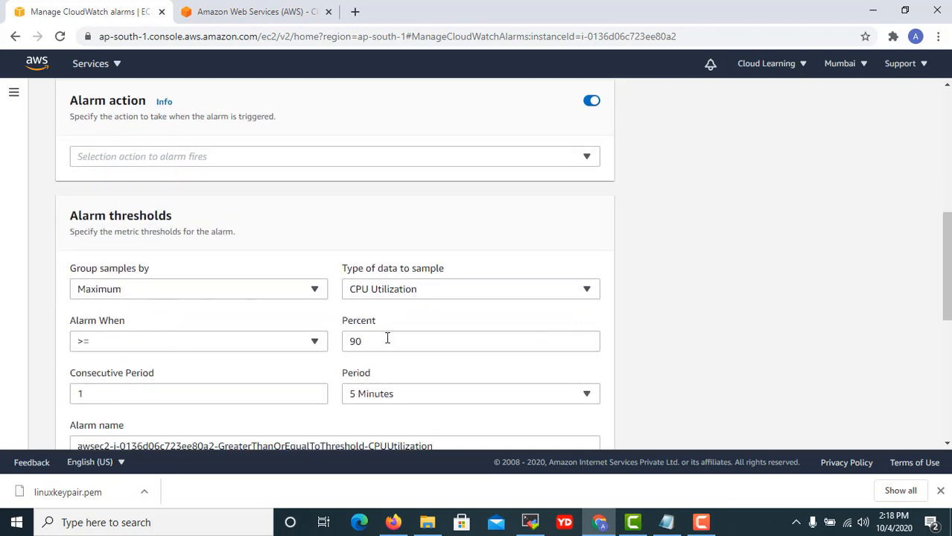
scroll(387, 339, down, 2)
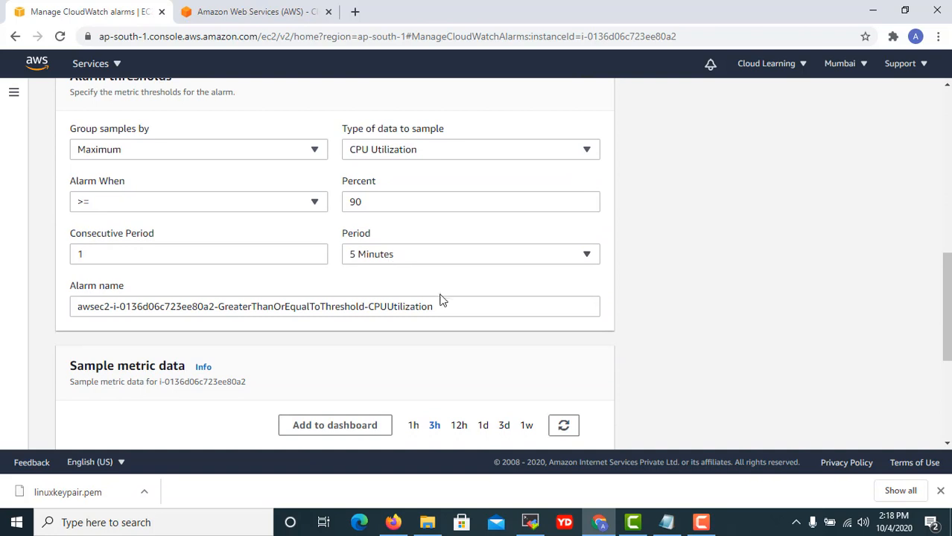
scroll(213, 391, down, 4)
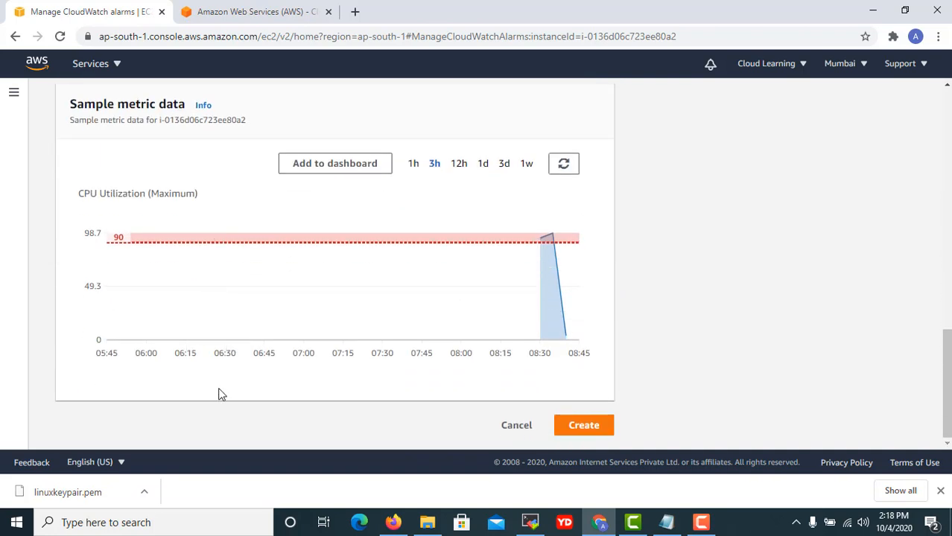
click(582, 426)
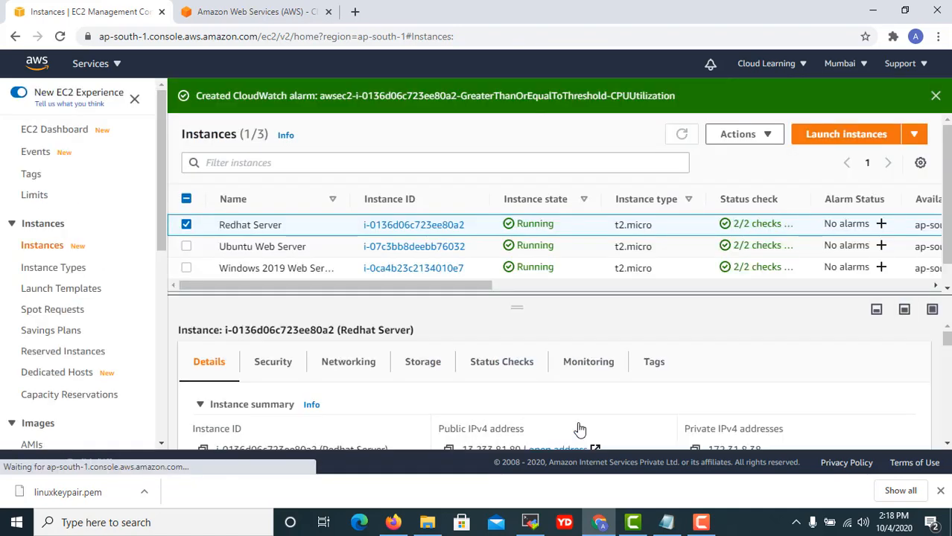
Scroll the Instances table sideways to confirm the Redhat Server shows 1/1 alarms.
drag(485, 285, 795, 269)
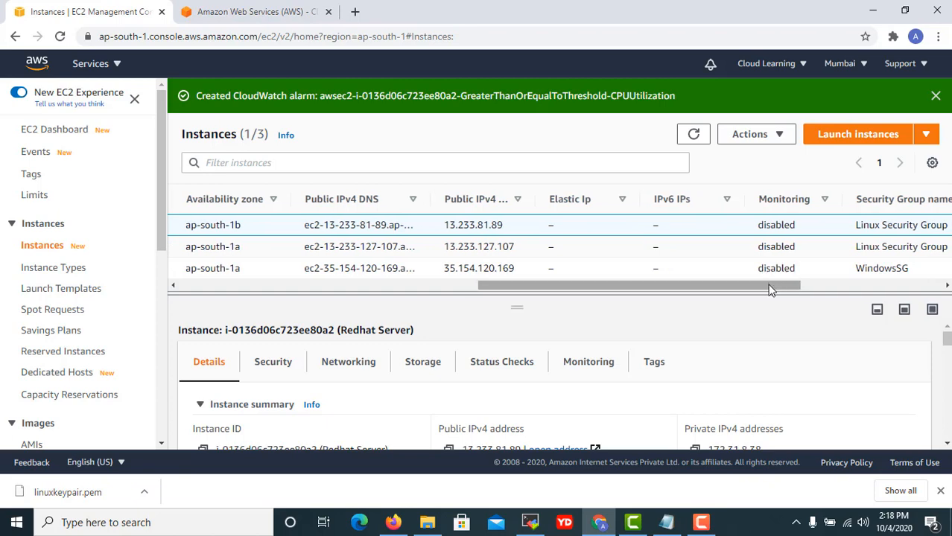
drag(771, 289, 932, 298)
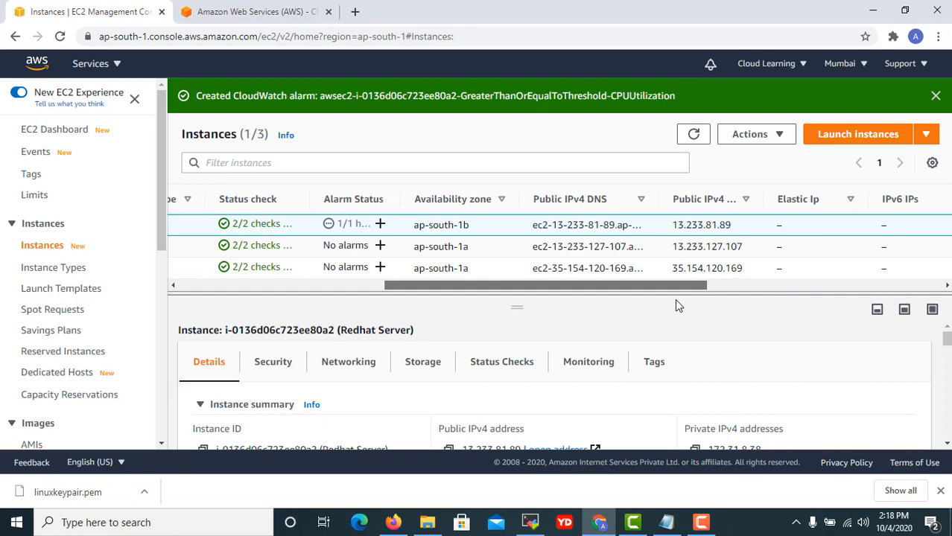
drag(676, 300, 312, 313)
scroll(67, 358, down, 2)
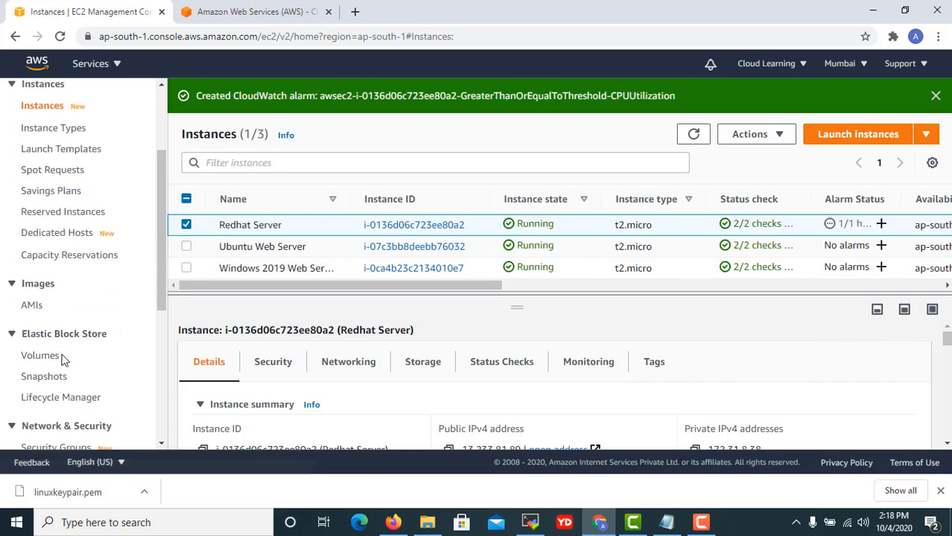
Open the Redhat Server's Actions menu and close it without choosing anything.
click(775, 134)
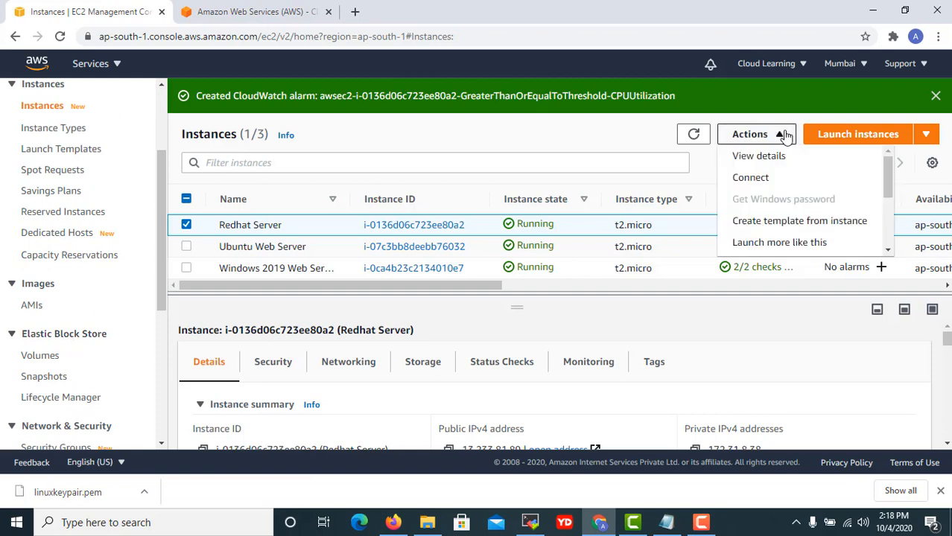
scroll(819, 239, down, 3)
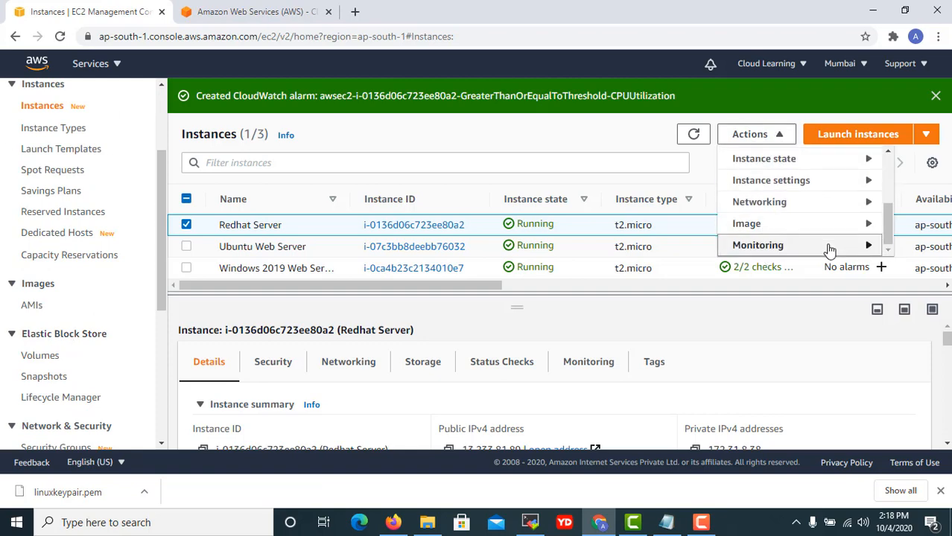
click(811, 115)
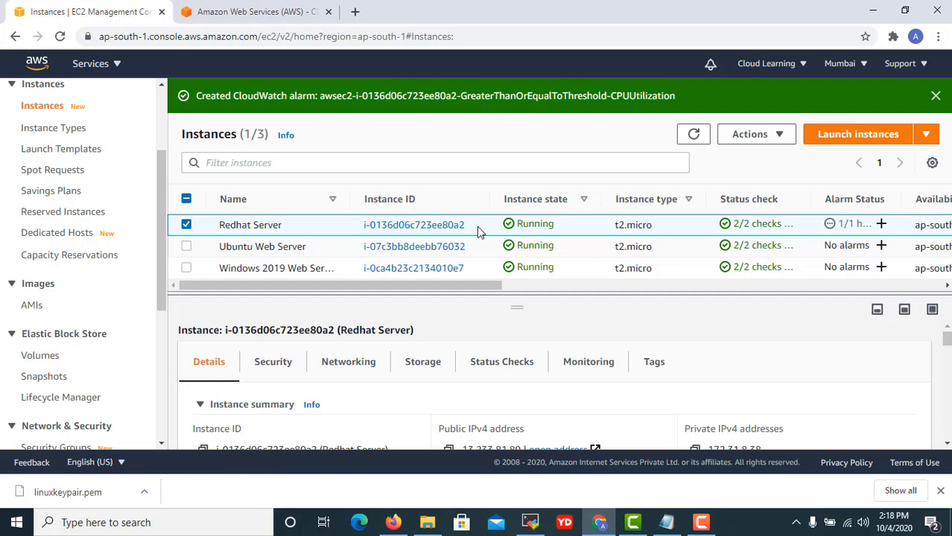
Open the Redhat Server's instance details and its Connect to instance page.
click(434, 231)
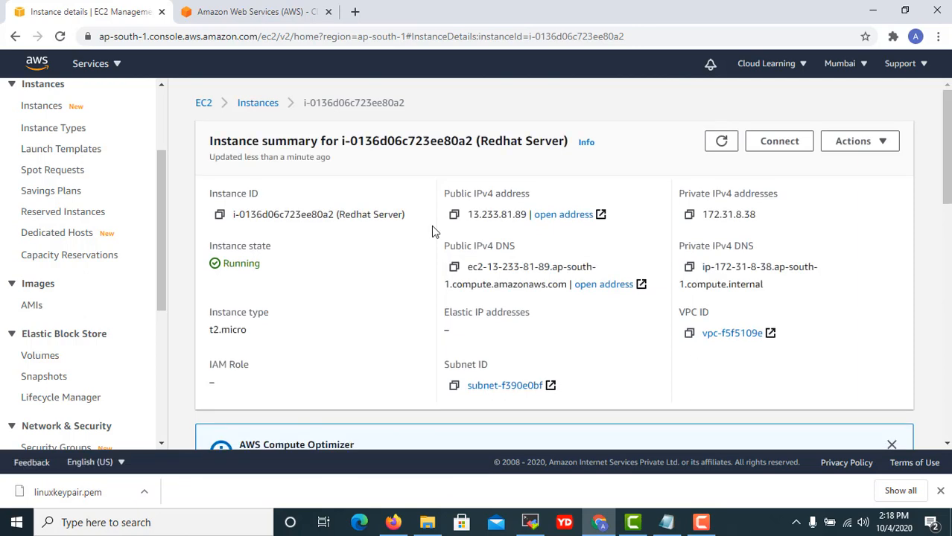
scroll(844, 304, down, 5)
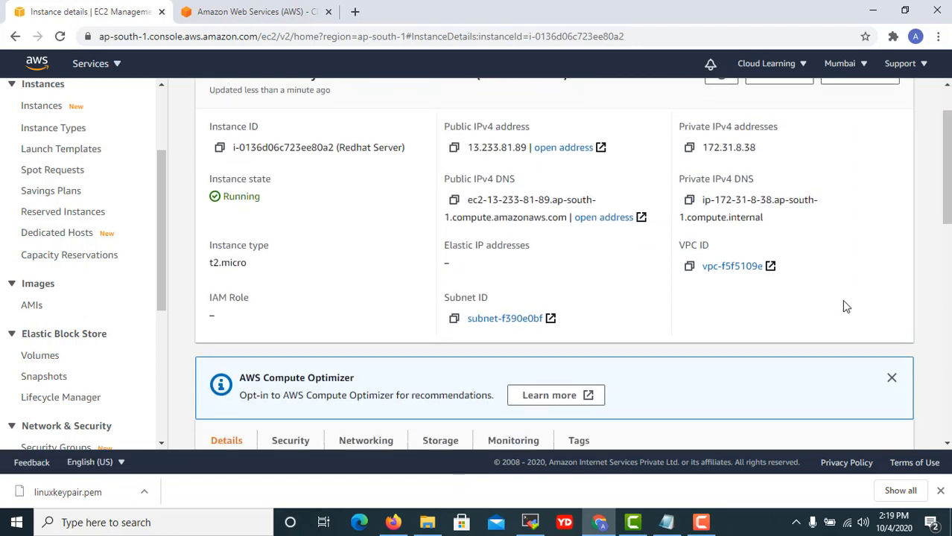
scroll(849, 322, down, 3)
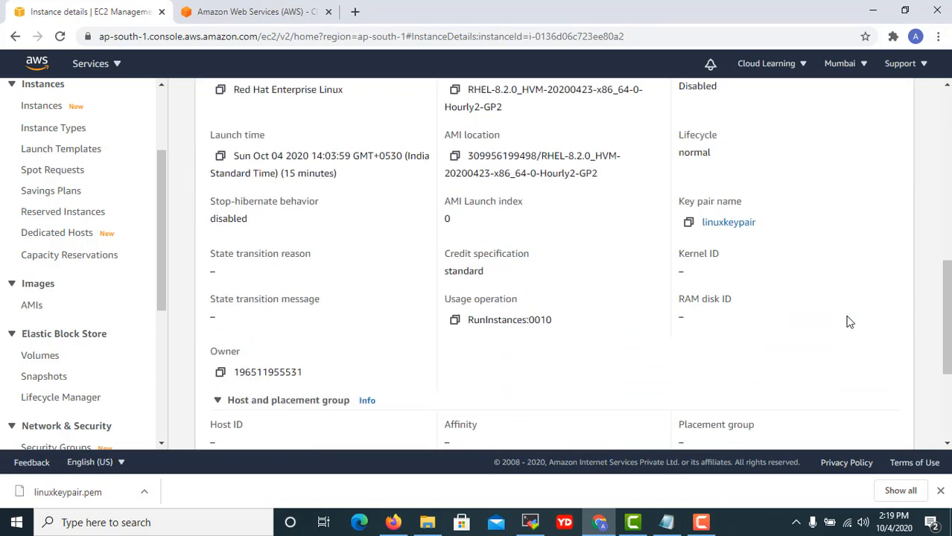
scroll(845, 328, down, 1)
scroll(837, 335, up, 10)
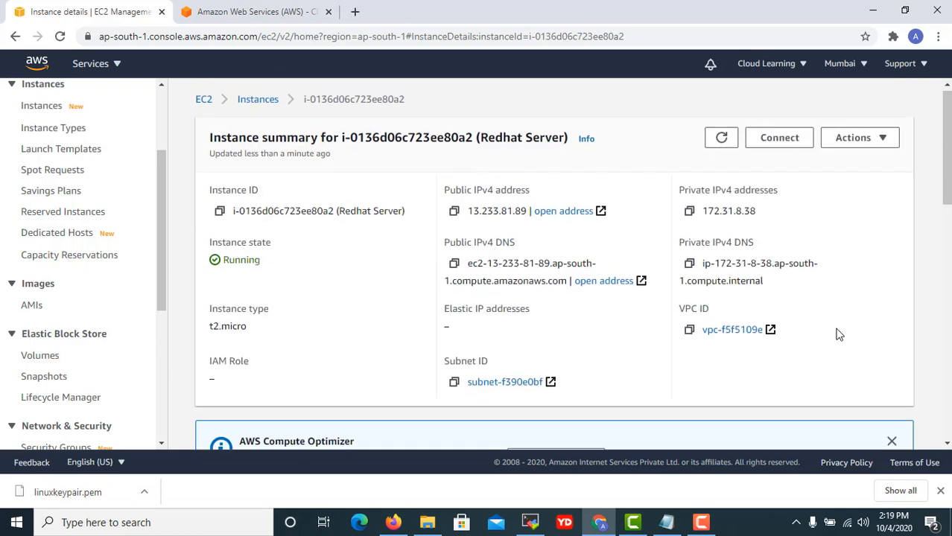
click(779, 142)
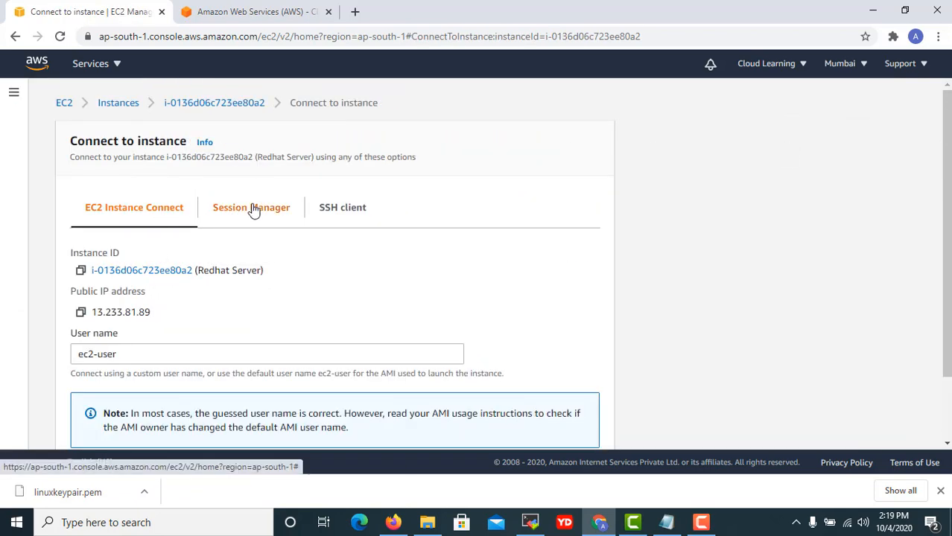
Review the SSH client and Session Manager options, then return to EC2 Instance Connect.
click(342, 215)
scroll(435, 271, down, 1)
scroll(434, 271, down, 1)
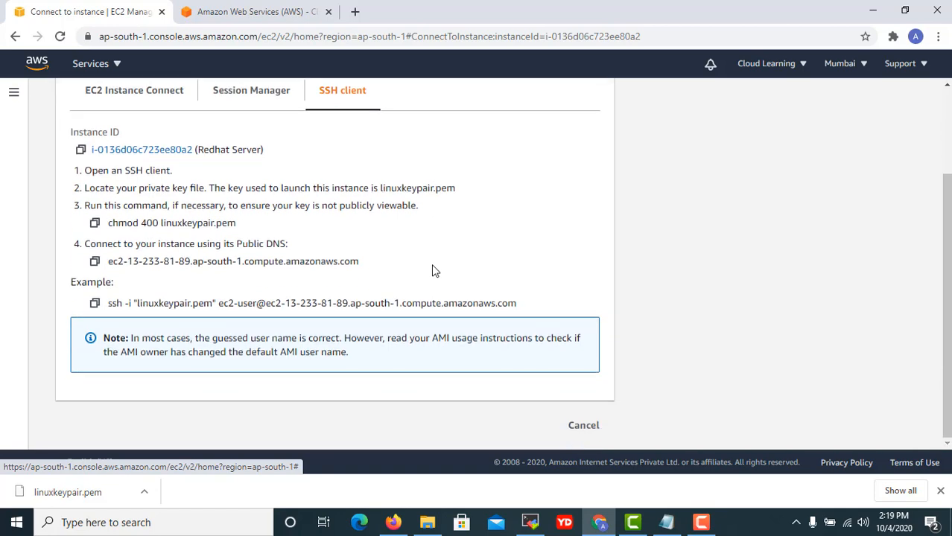
scroll(244, 336, up, 1)
scroll(244, 335, up, 1)
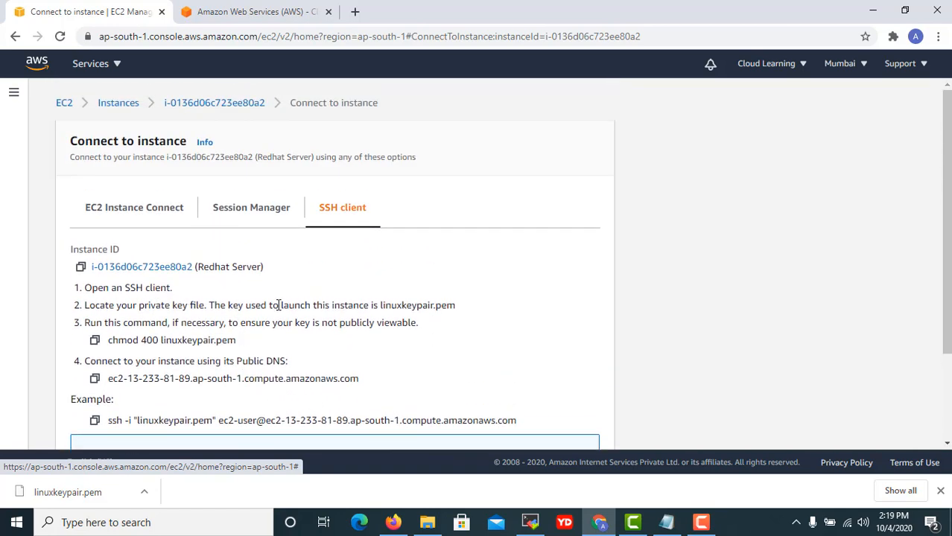
scroll(385, 318, down, 2)
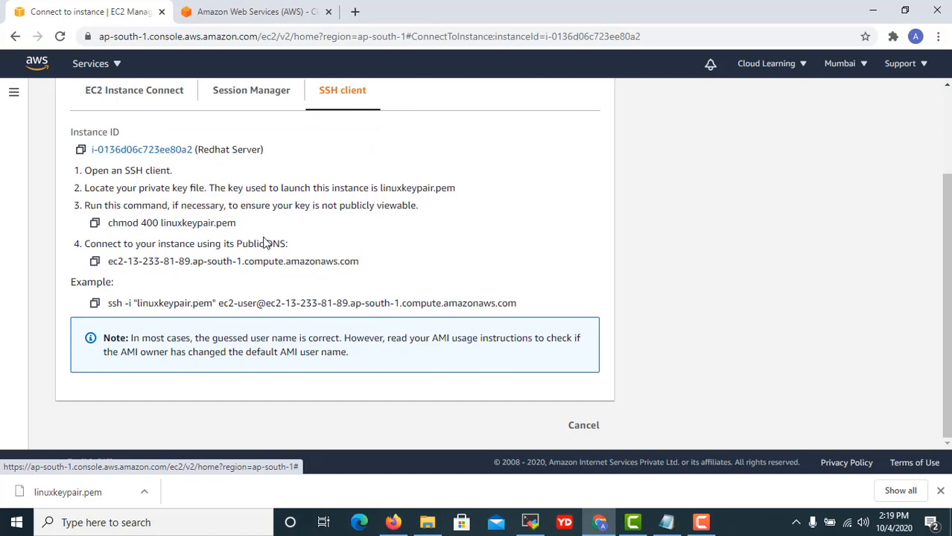
scroll(269, 259, up, 2)
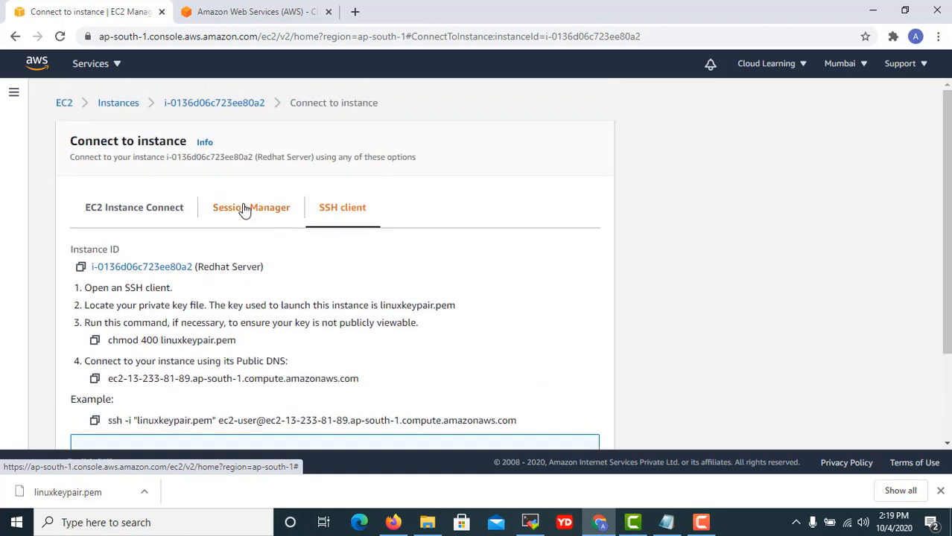
click(245, 210)
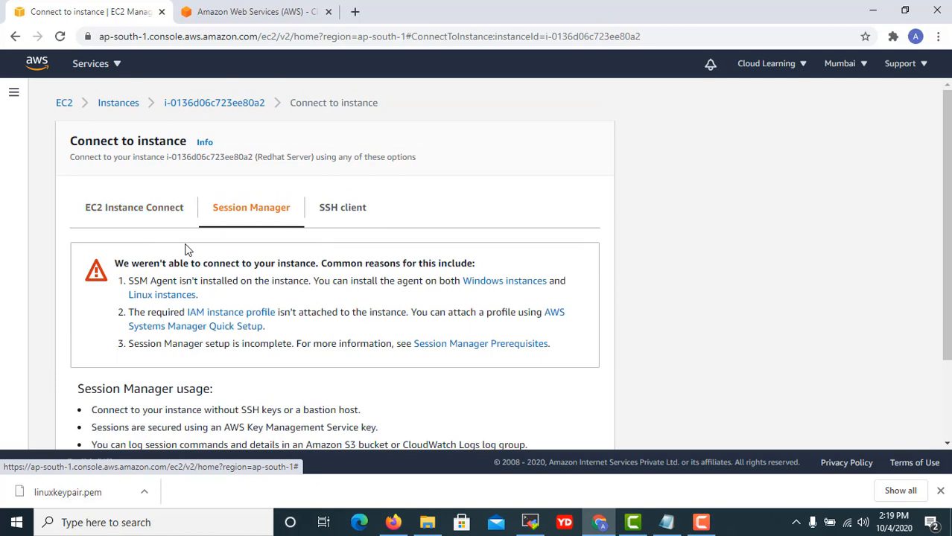
click(124, 210)
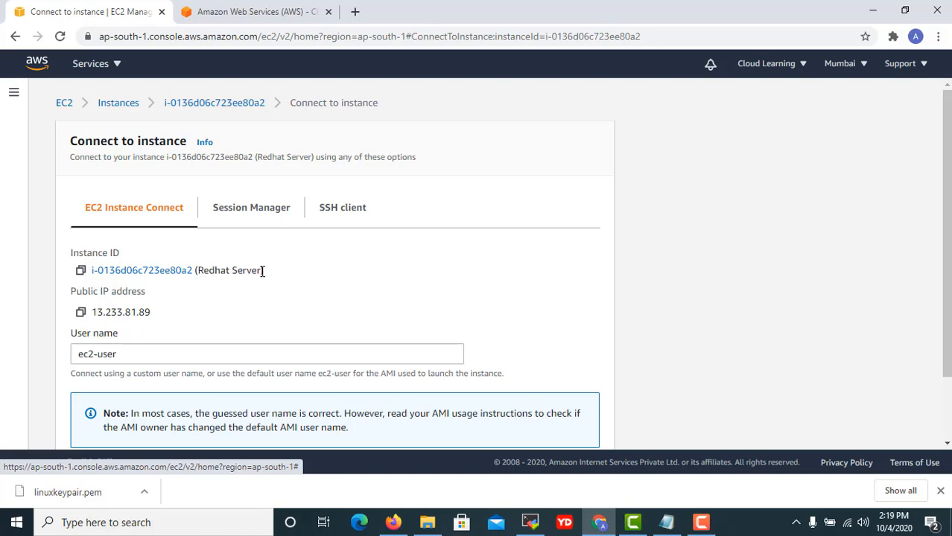
scroll(263, 271, down, 1)
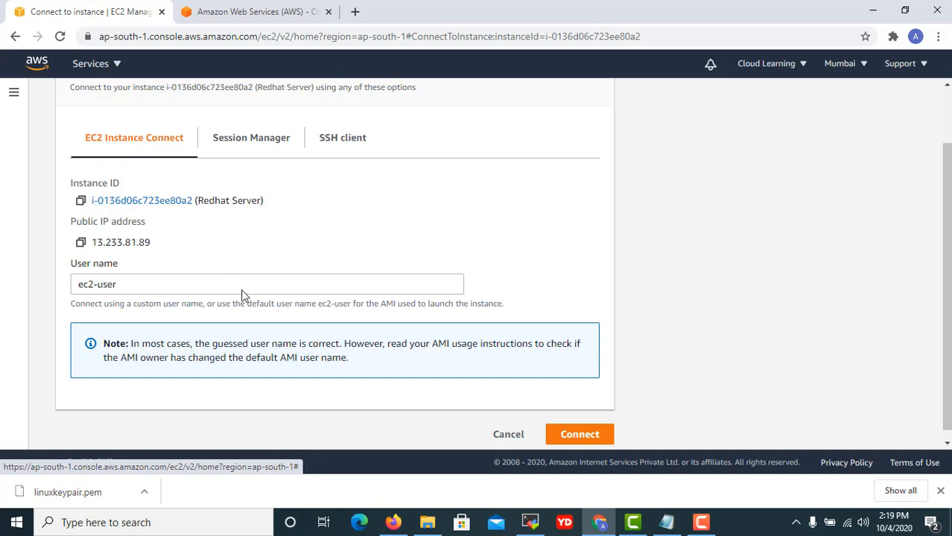
scroll(261, 253, up, 1)
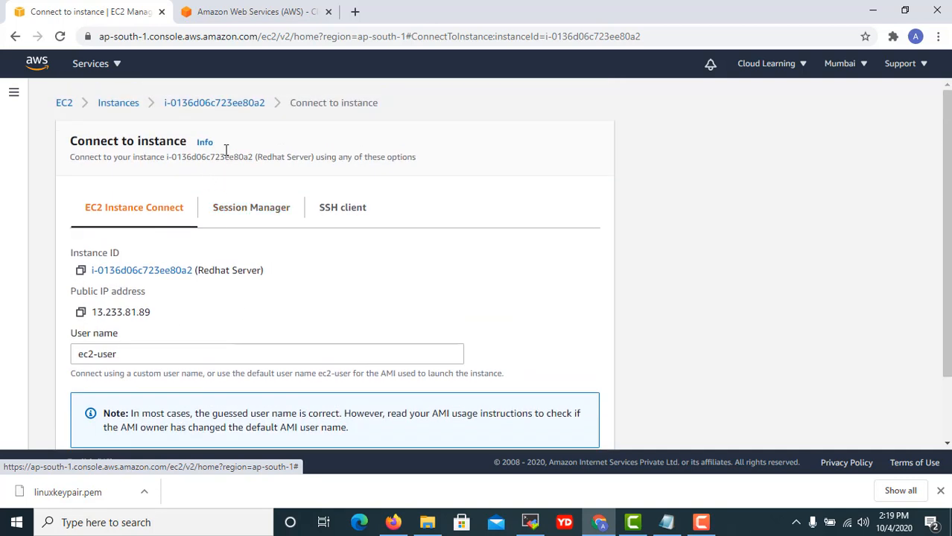
scroll(399, 396, down, 2)
click(593, 427)
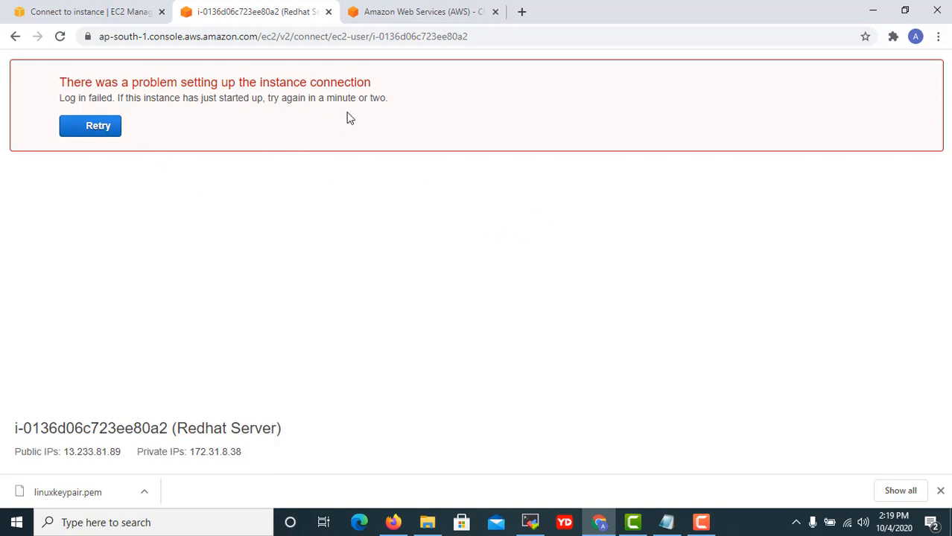
click(98, 127)
click(329, 12)
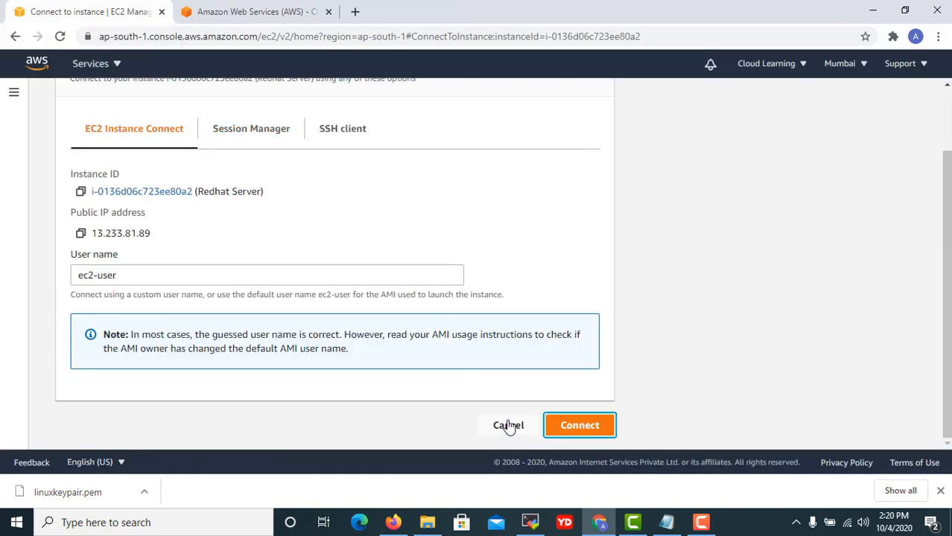
scroll(484, 382, up, 2)
In MobaXterm, start a new session from the User sessions group.
click(530, 522)
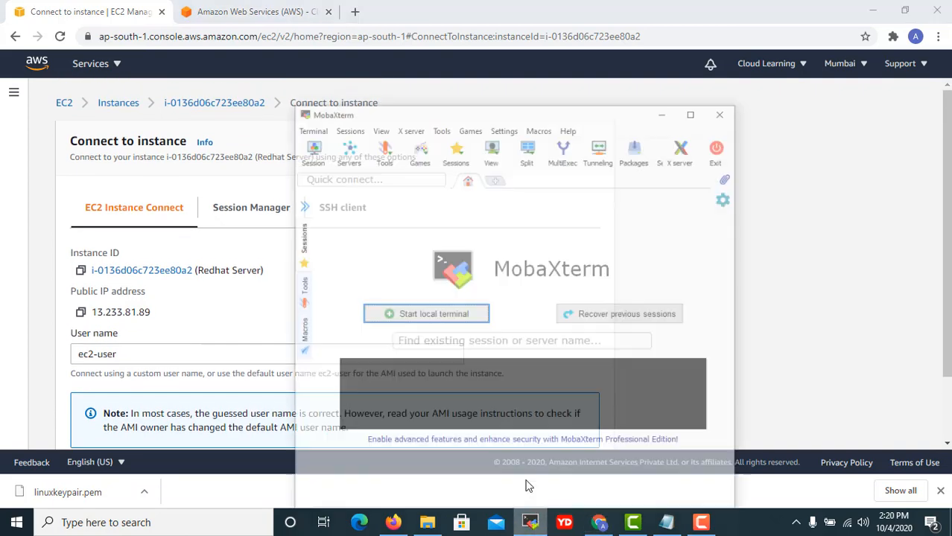
click(282, 206)
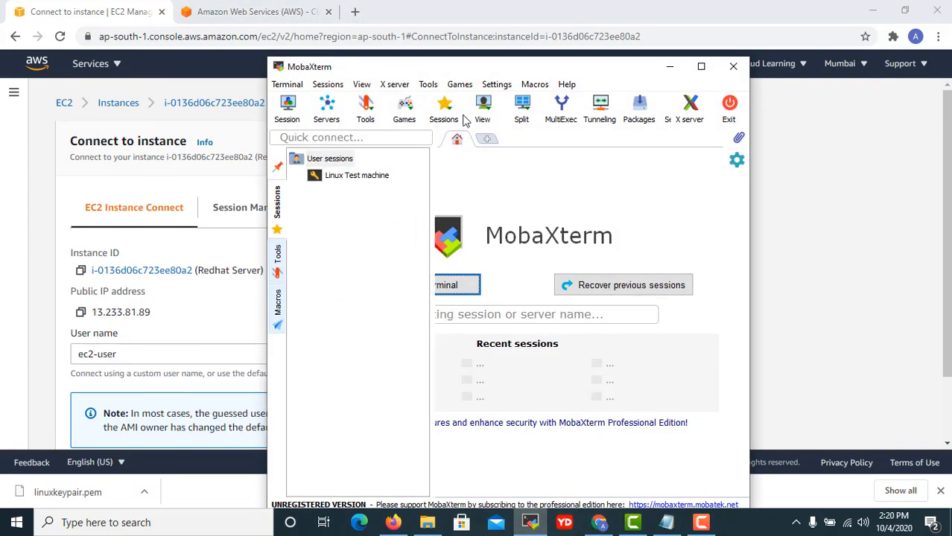
drag(440, 65, 575, 64)
click(415, 205)
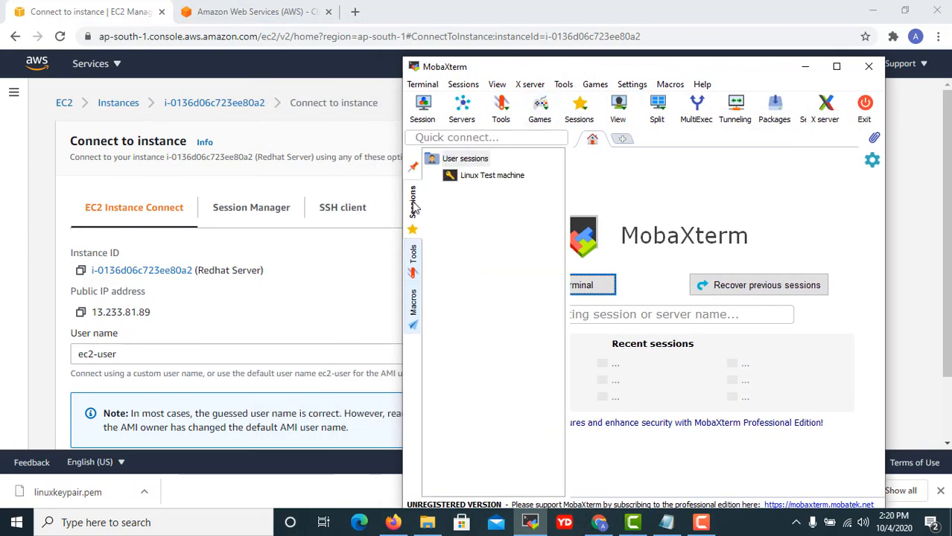
right_click(477, 161)
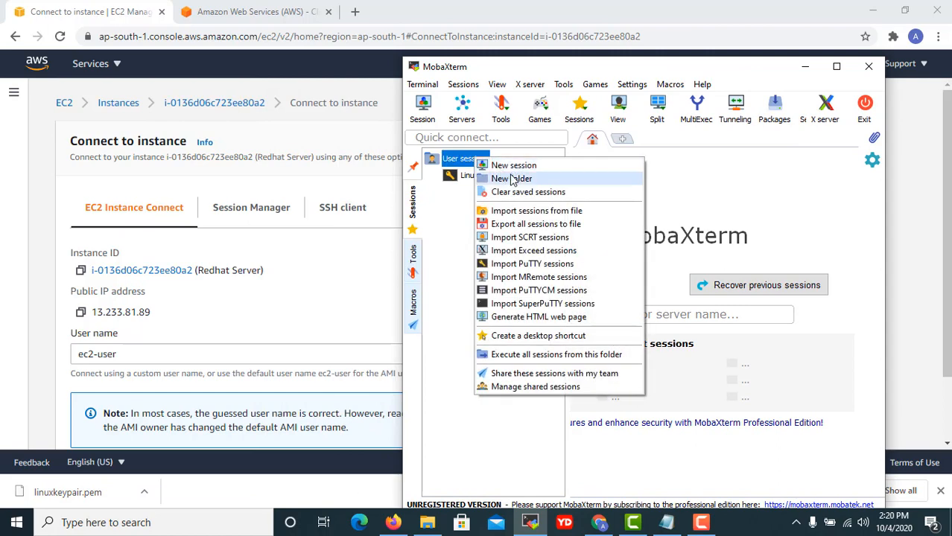
click(513, 165)
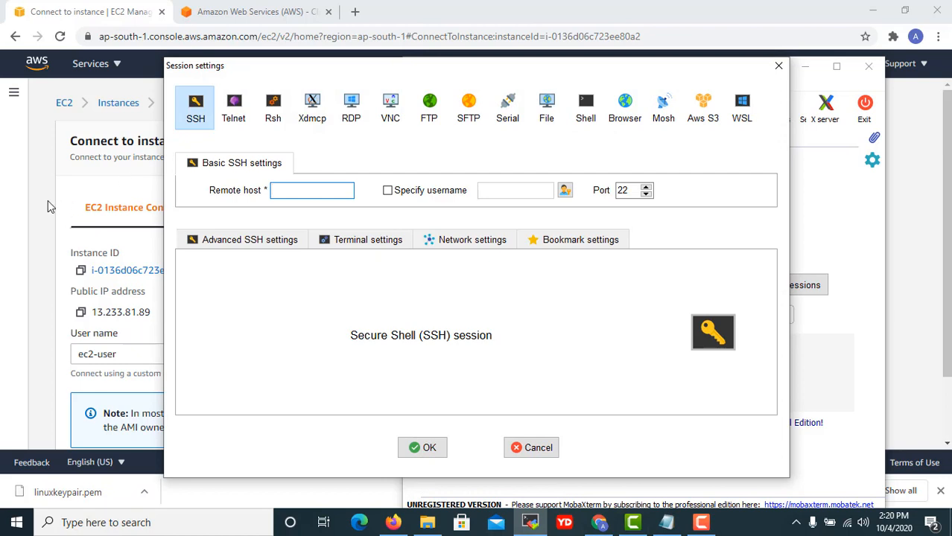
Set the remote host to the copied IP 13.233.81.89 with username ec2-user.
click(82, 315)
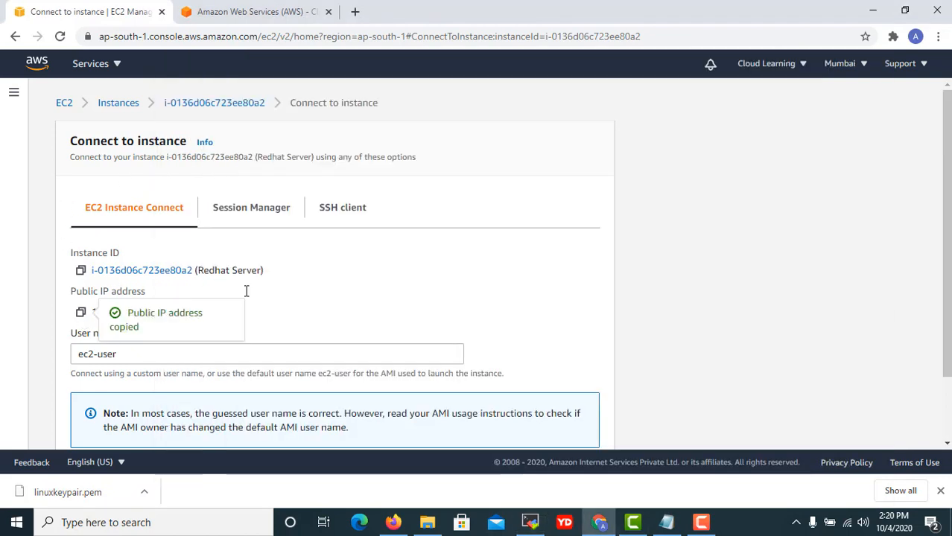
click(666, 522)
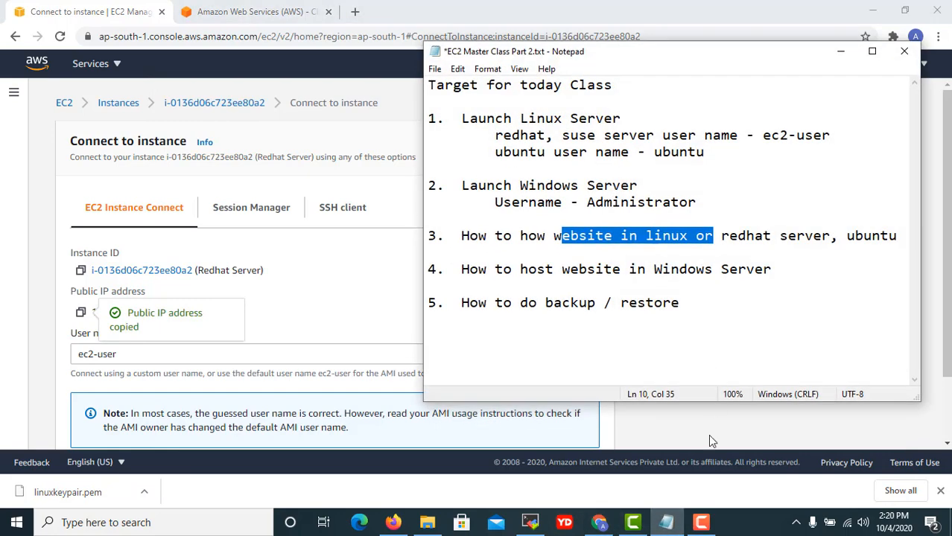
click(667, 522)
click(531, 522)
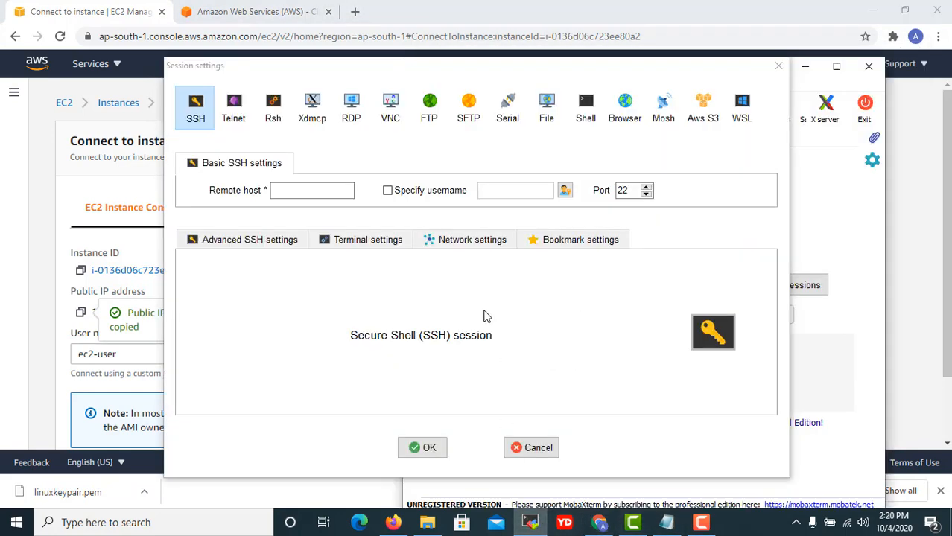
click(283, 191)
text(13.233.81.89)
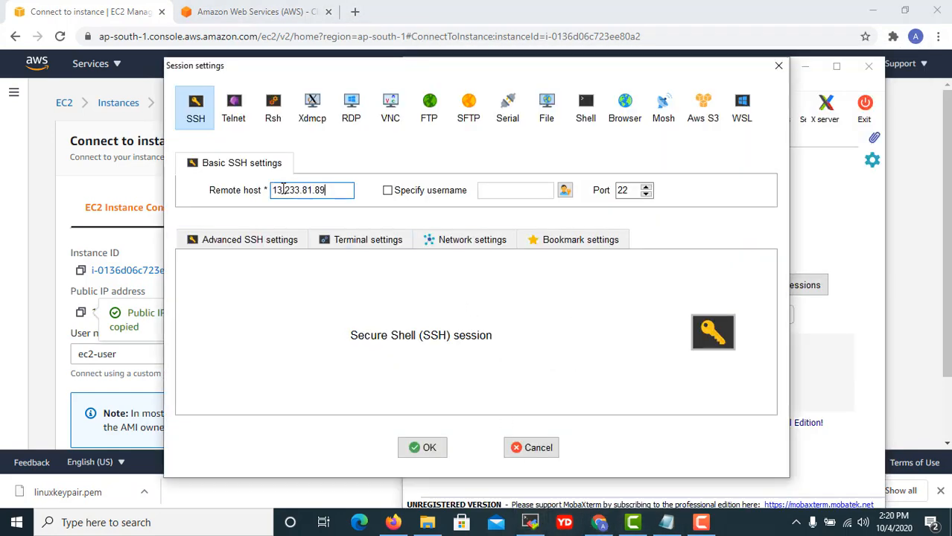
click(388, 190)
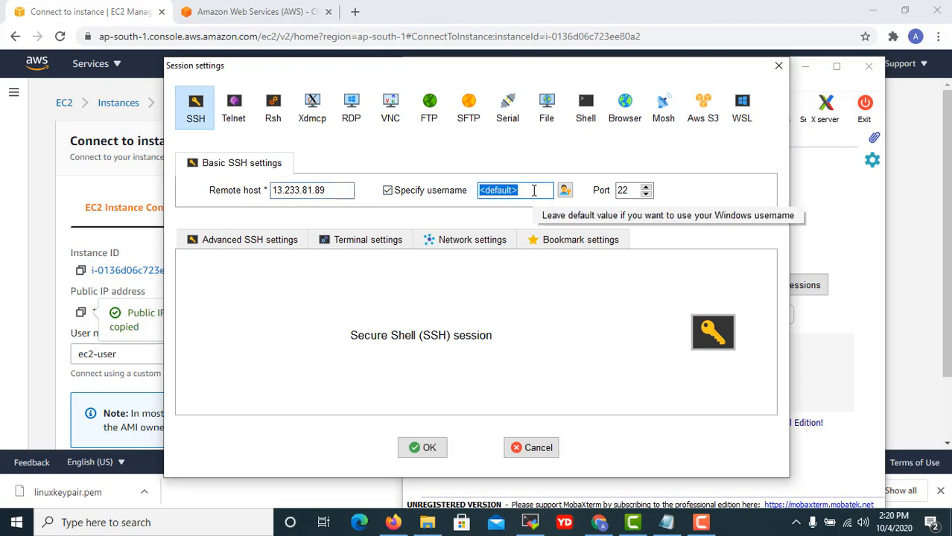
text(ec2-user)
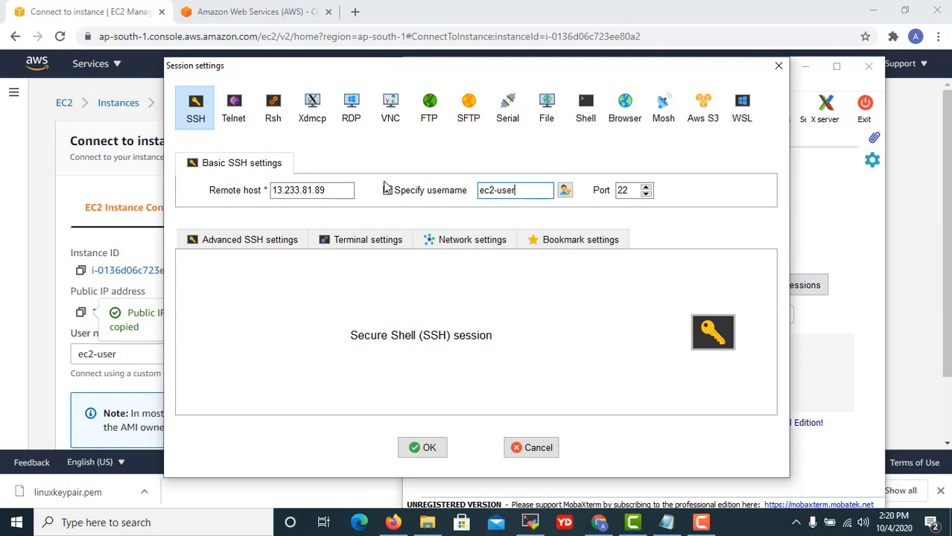
Name the session 'Redhat Test Web Server' and save it to connect.
click(603, 246)
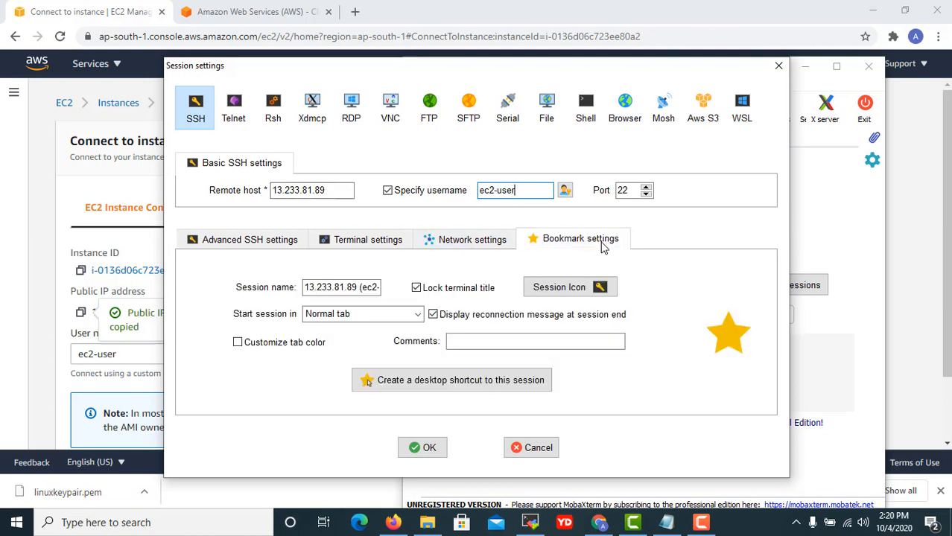
click(366, 287)
key(ctrl+a)
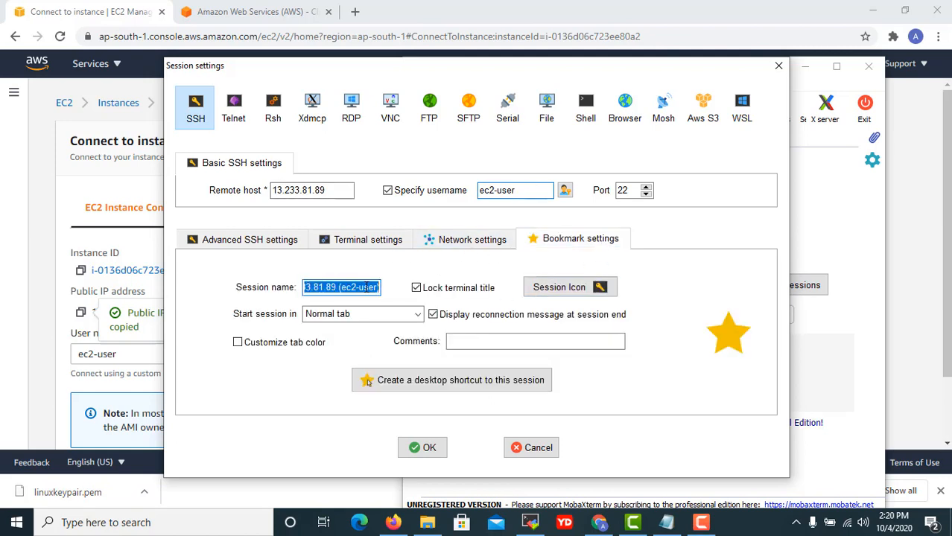
text(Redhat Web Serve)
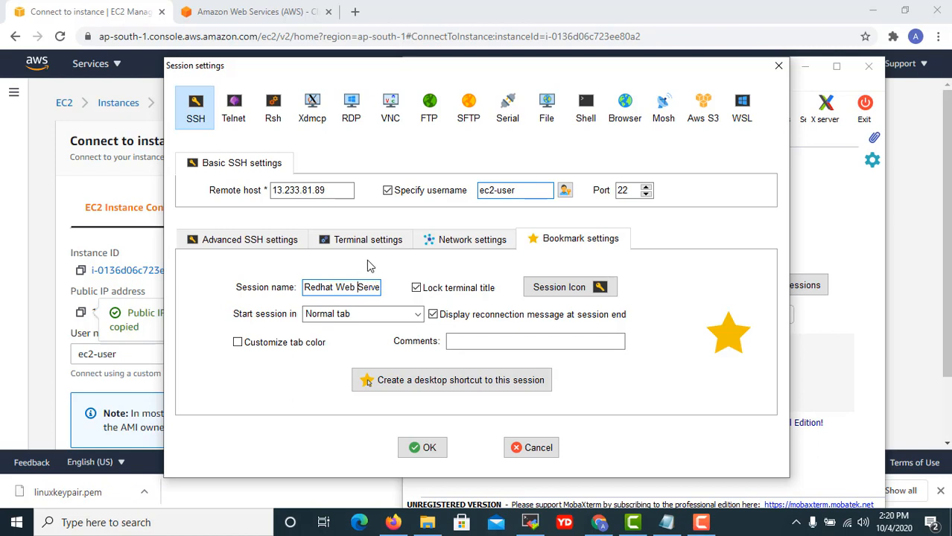
text(Test)
click(428, 450)
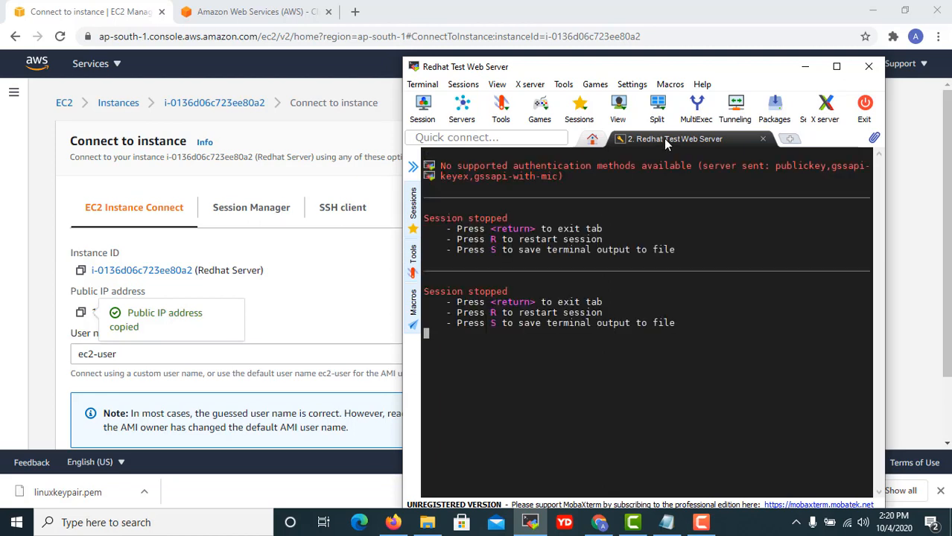
Open the Redhat Test Web Server session settings for editing.
right_click(664, 138)
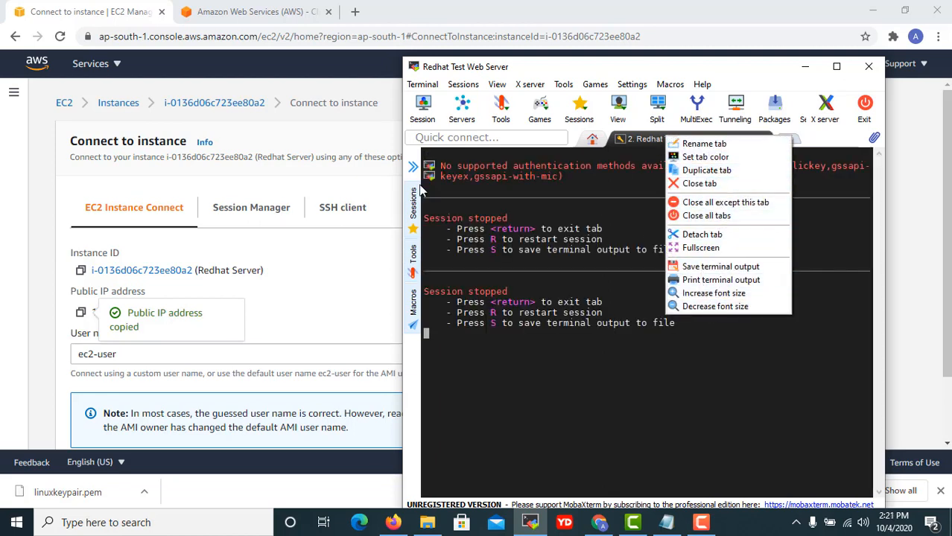
click(409, 207)
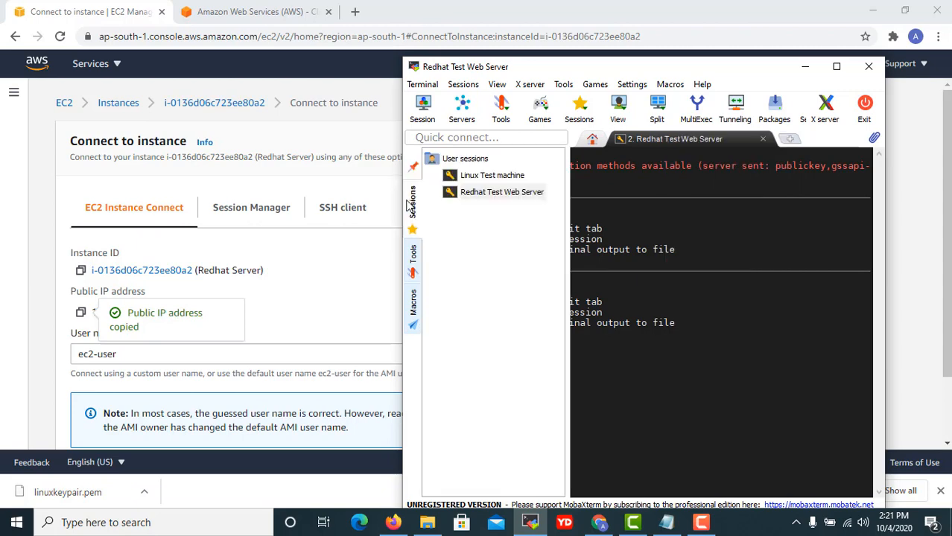
right_click(498, 193)
click(543, 215)
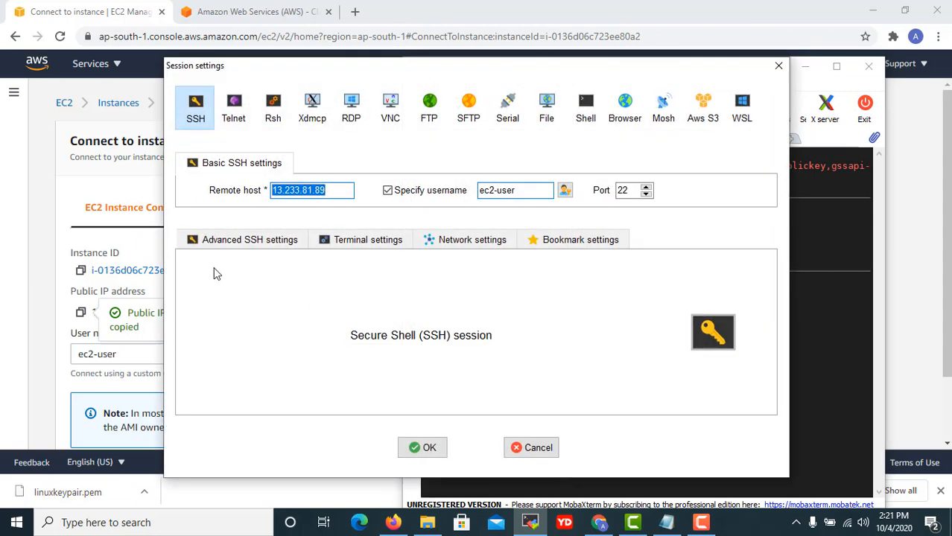
Use the private key linuxkeypair.pem from the Desktop for the session.
click(238, 365)
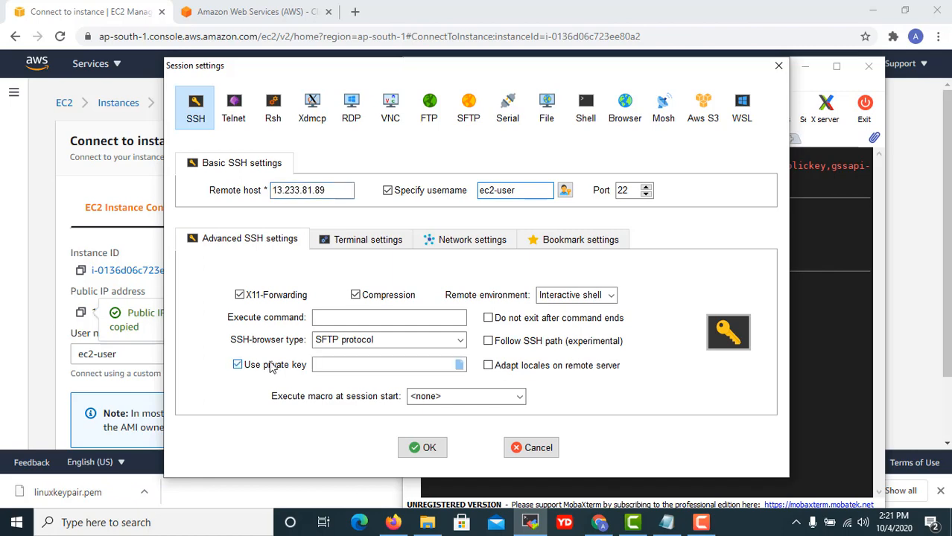
click(460, 365)
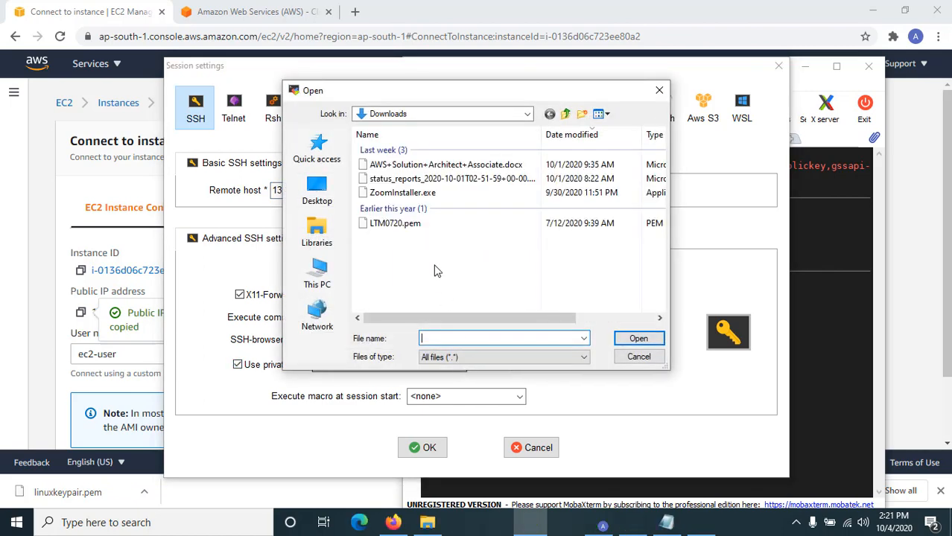
click(313, 223)
click(318, 192)
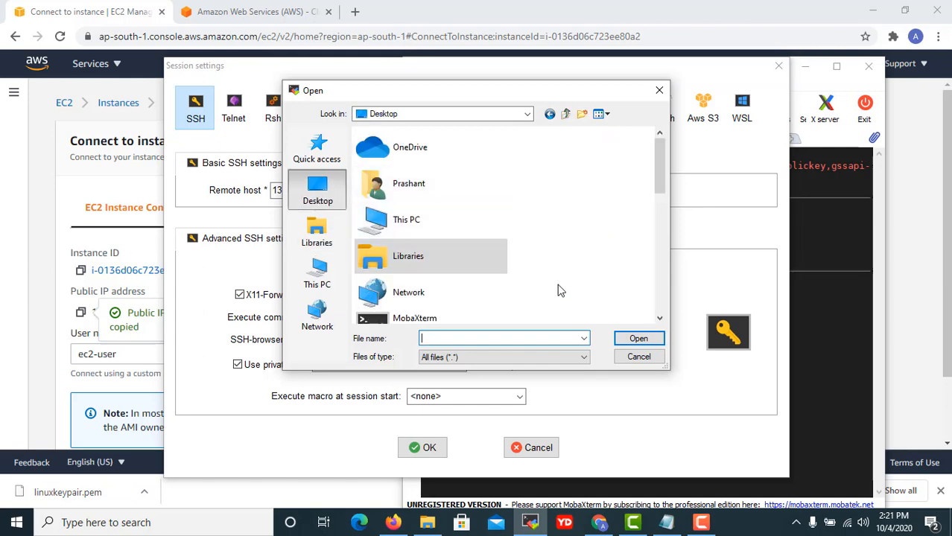
scroll(558, 291, down, 5)
scroll(518, 277, up, 2)
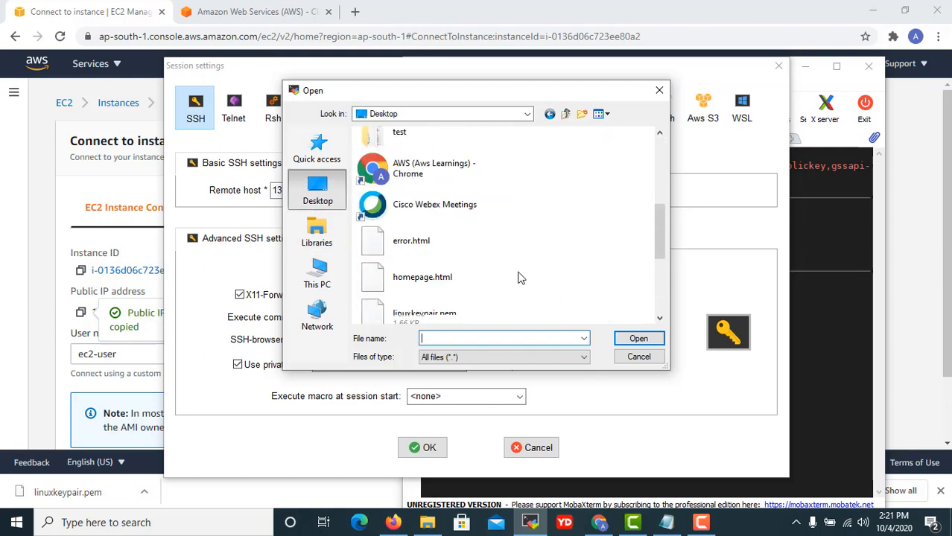
scroll(518, 277, down, 2)
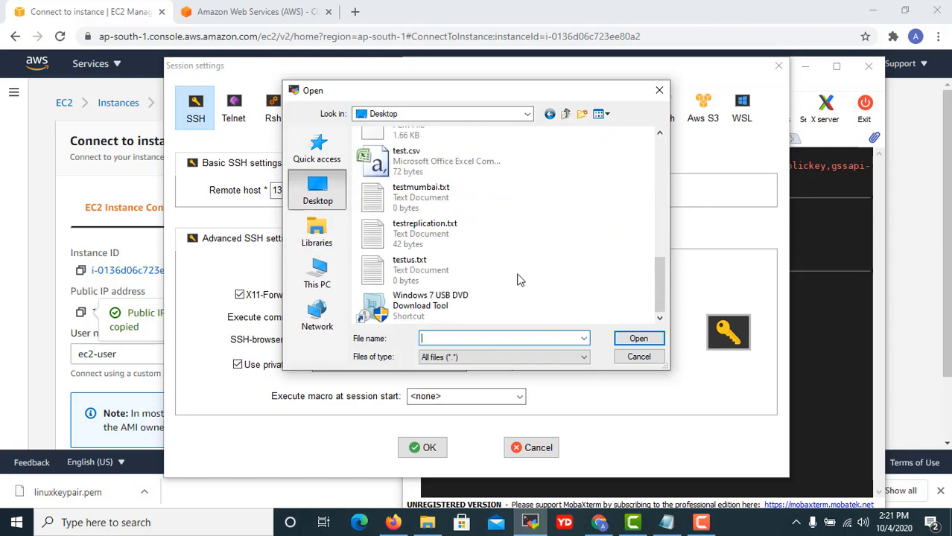
scroll(519, 280, up, 10)
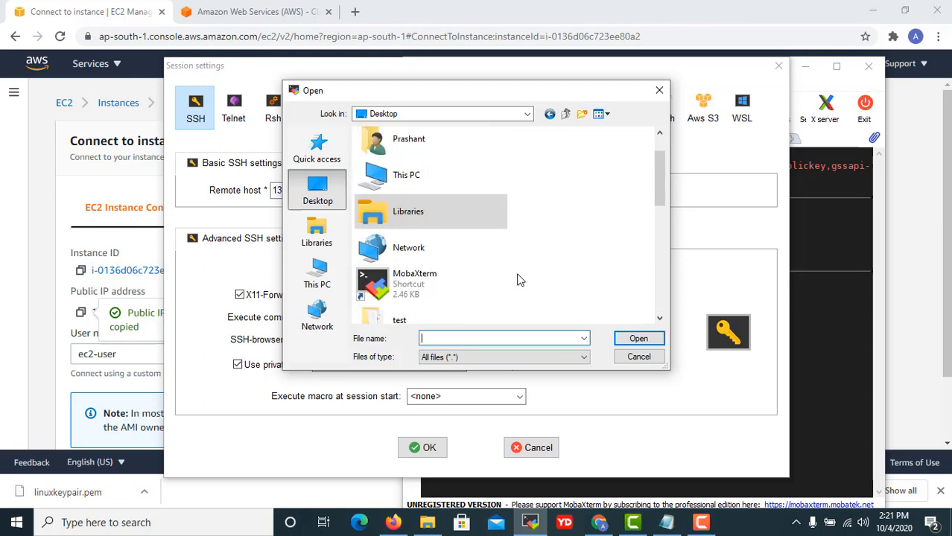
scroll(519, 280, down, 10)
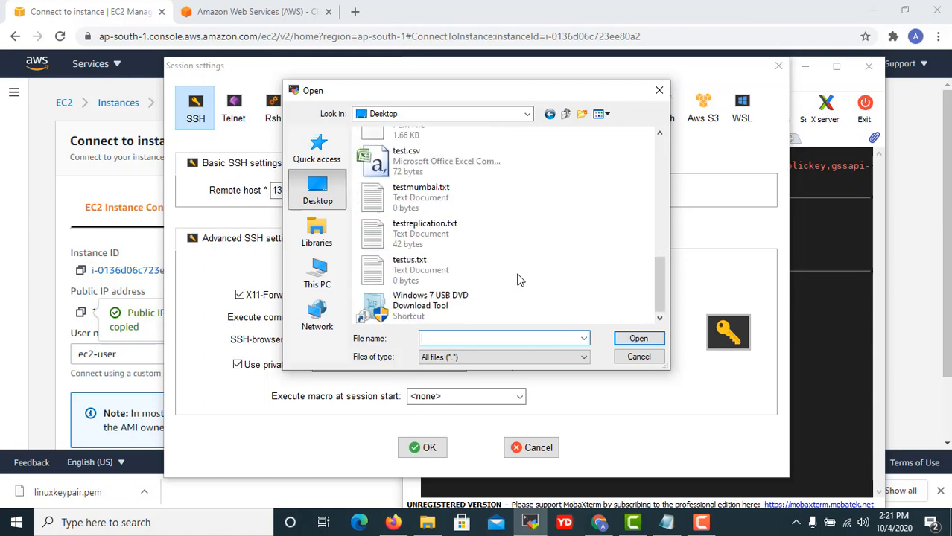
scroll(515, 280, up, 10)
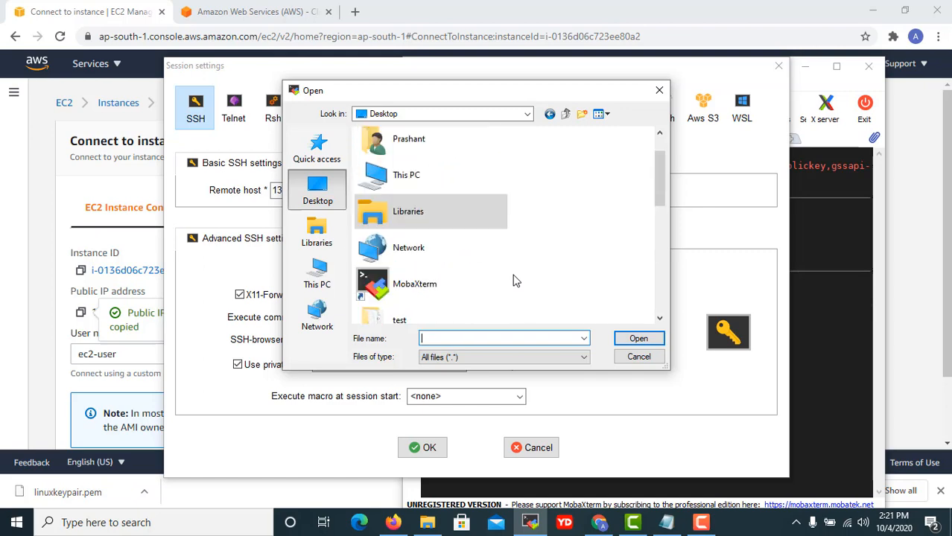
scroll(514, 280, down, 10)
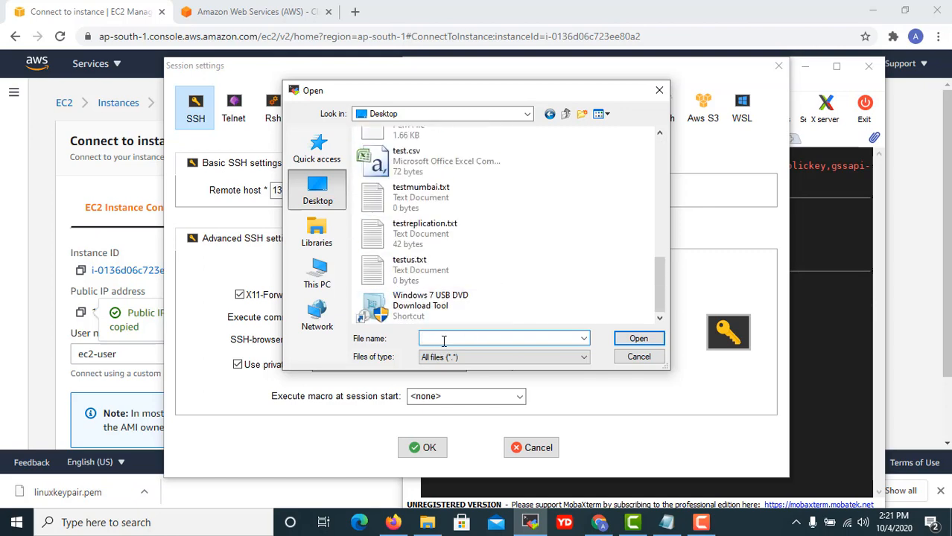
key(Return)
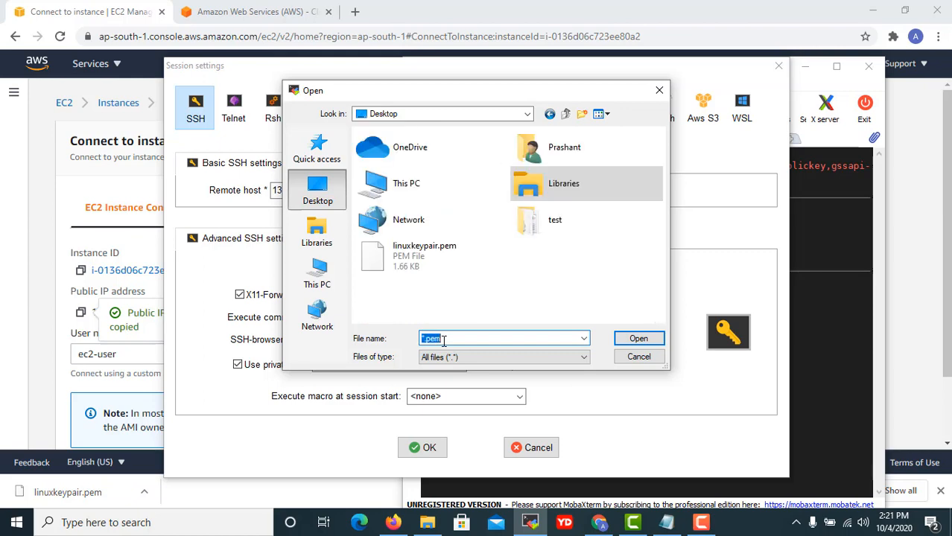
click(403, 258)
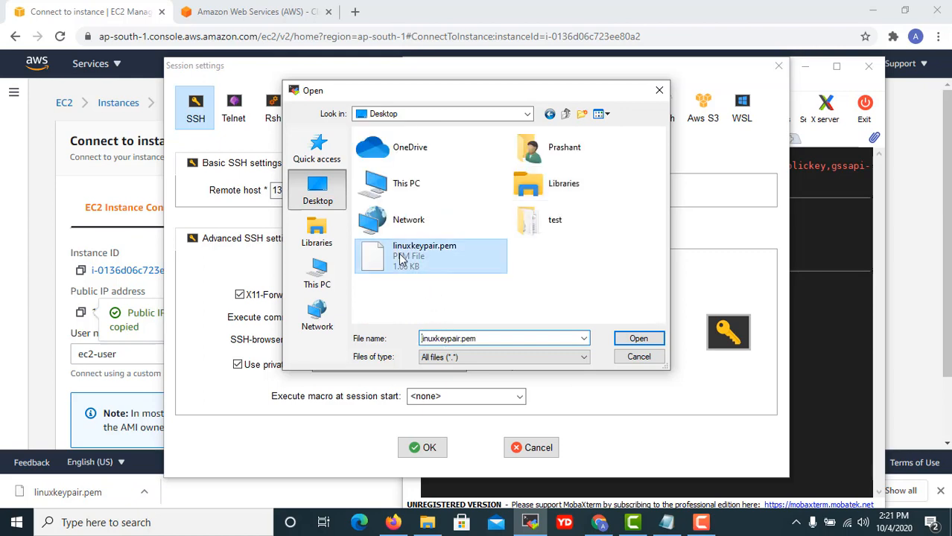
click(639, 339)
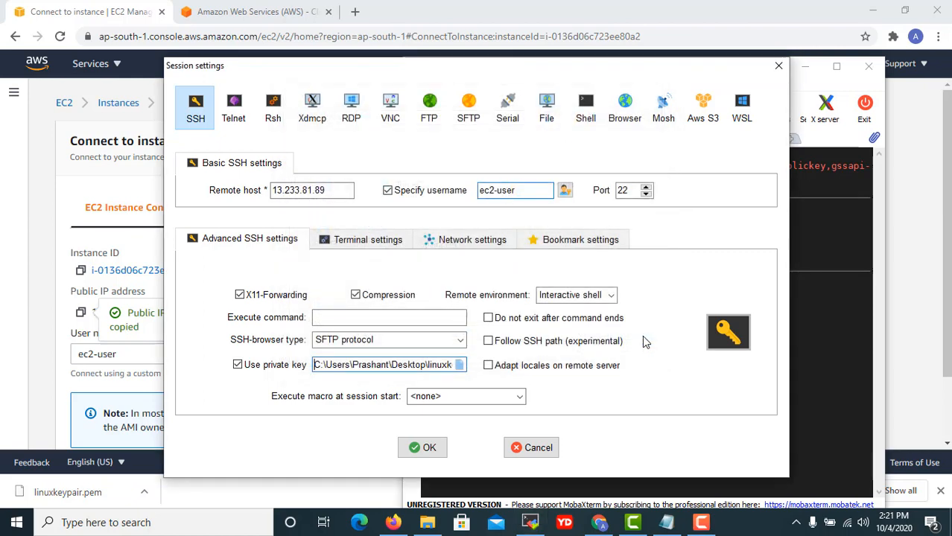
Save the updated session settings, maximize MobaXterm and close the session tab.
click(421, 449)
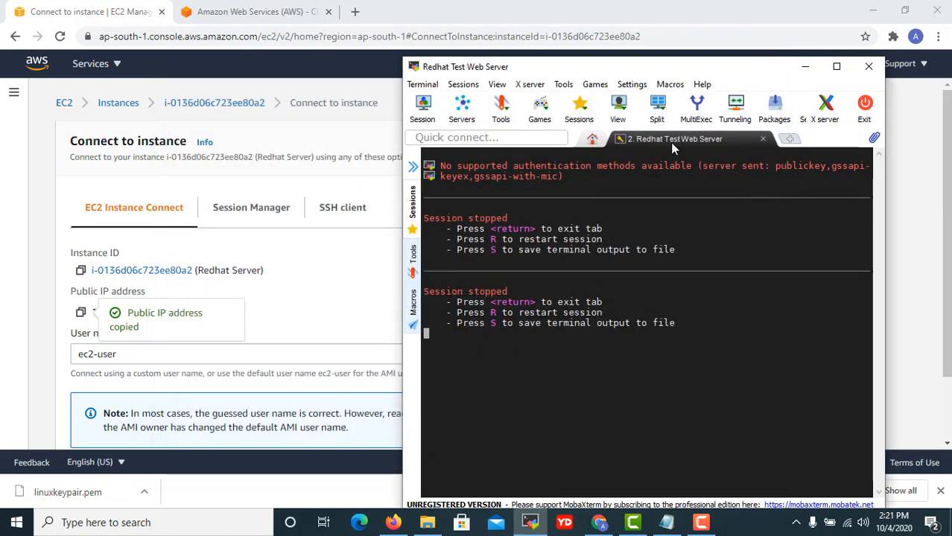
click(836, 66)
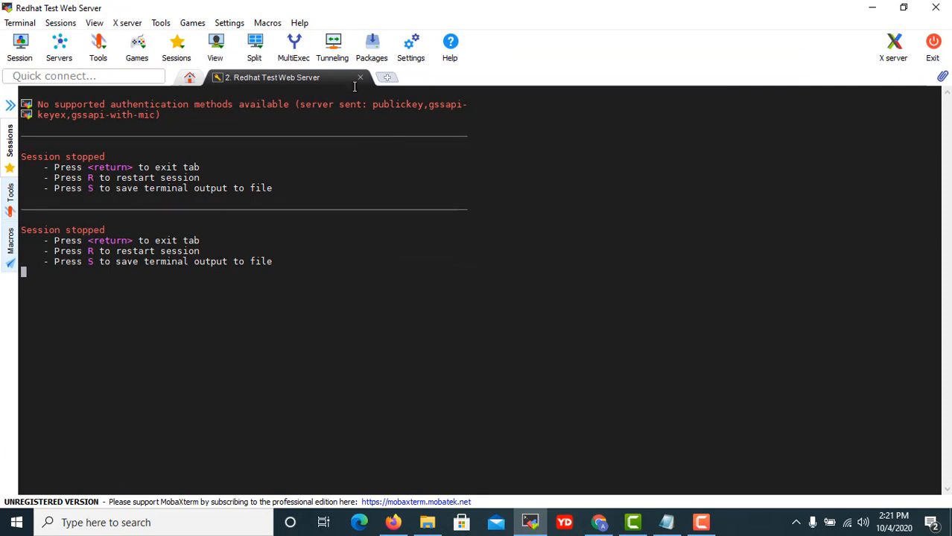
click(361, 78)
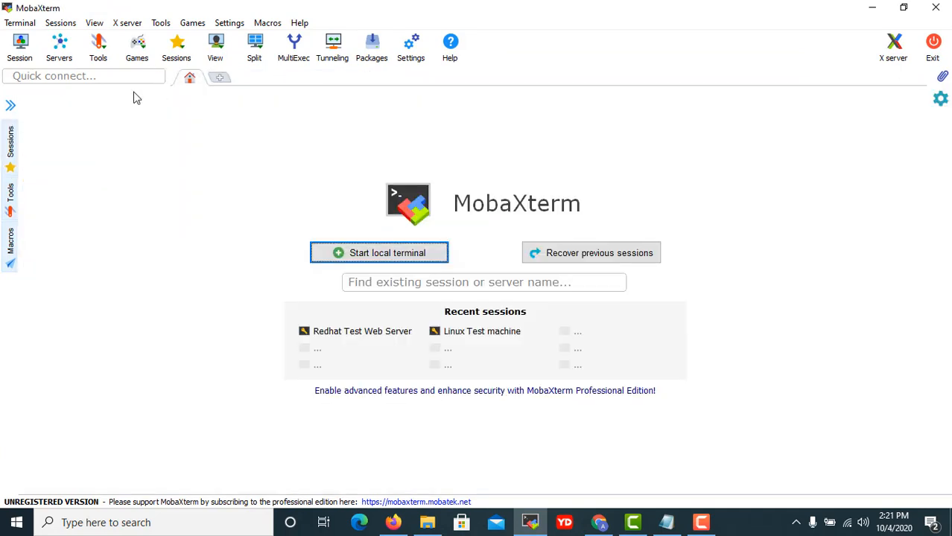
Connect to the saved Redhat Test Web Server session, then minimize MobaXterm.
click(6, 137)
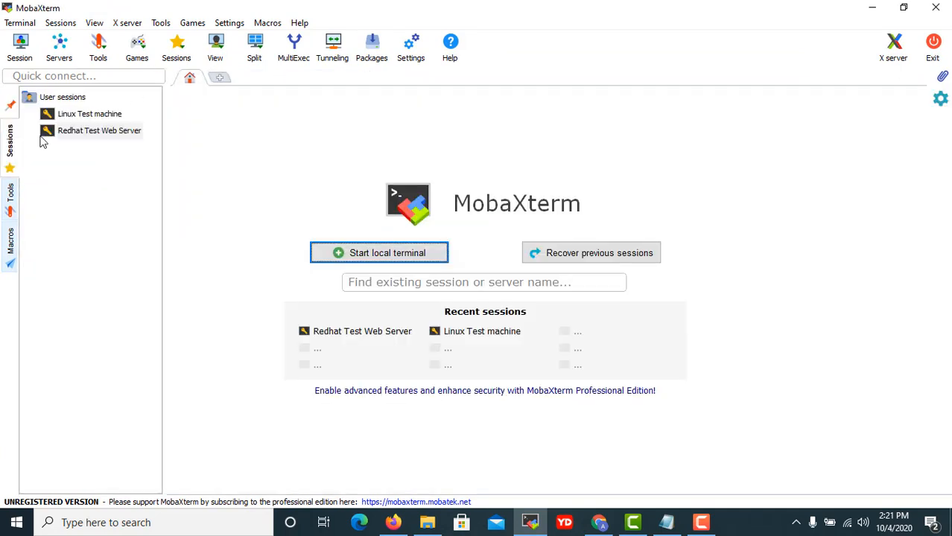
click(96, 133)
double_click(96, 133)
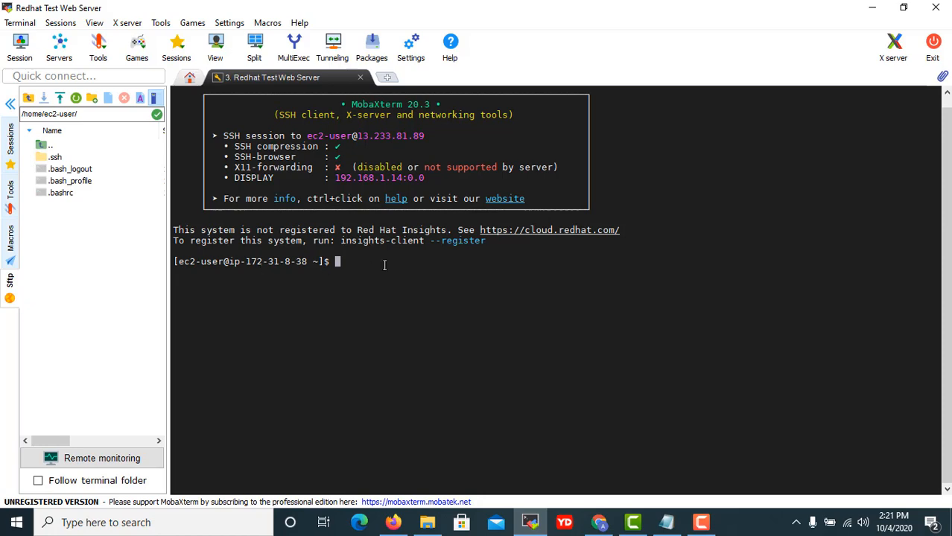
click(868, 12)
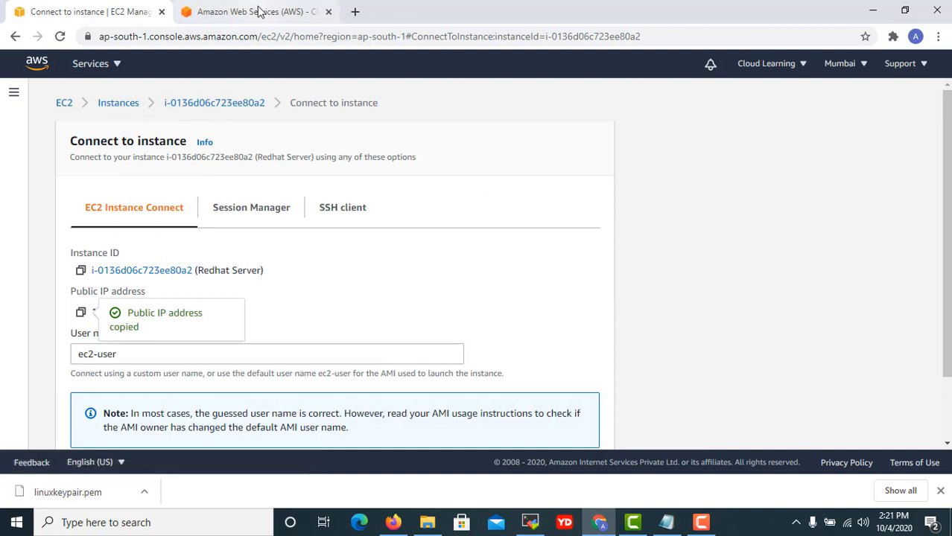
Copy the Ubuntu Web Server's public IPv4 address 13.233.127.107 and return to MobaXterm.
click(119, 104)
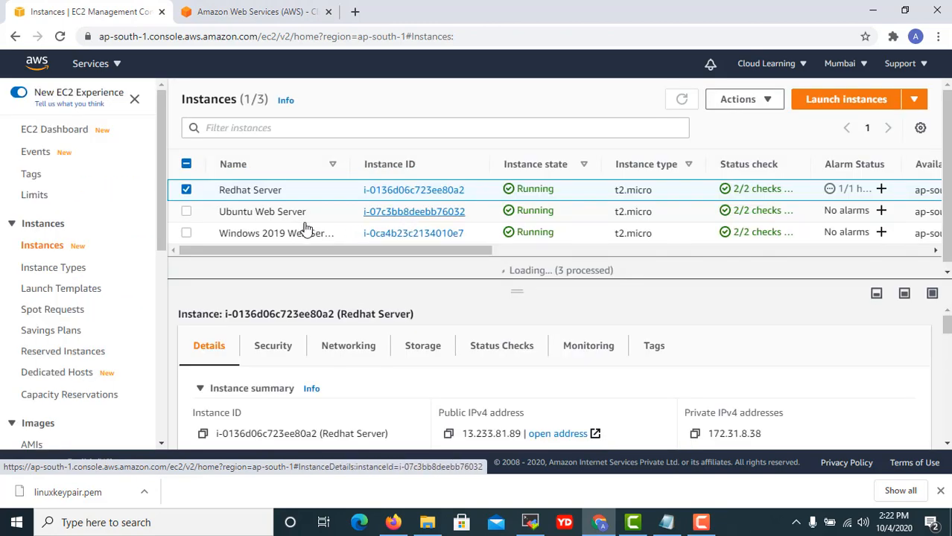
click(199, 192)
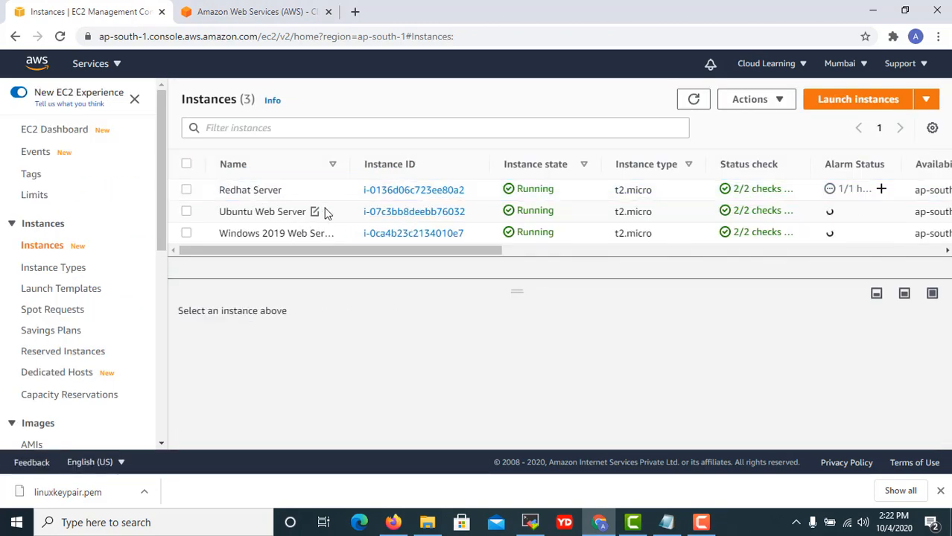
click(341, 215)
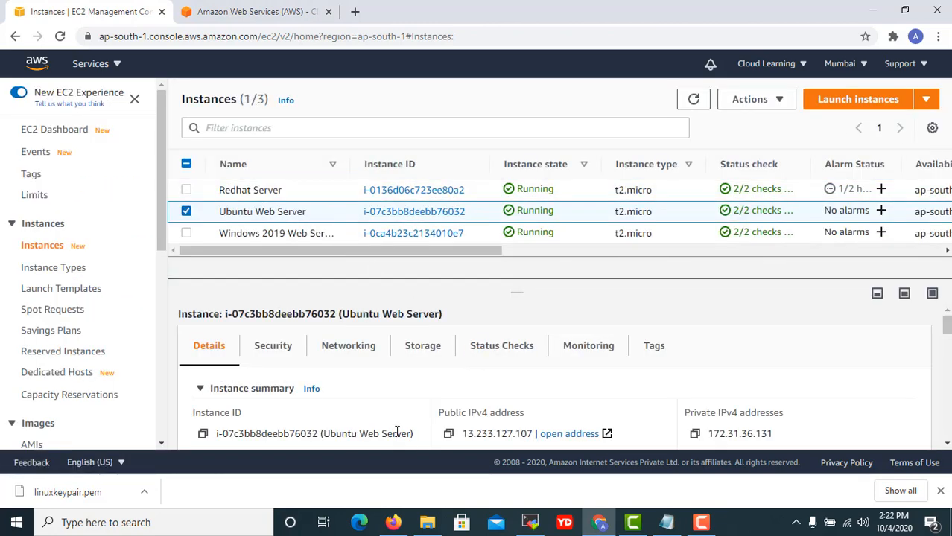
click(449, 435)
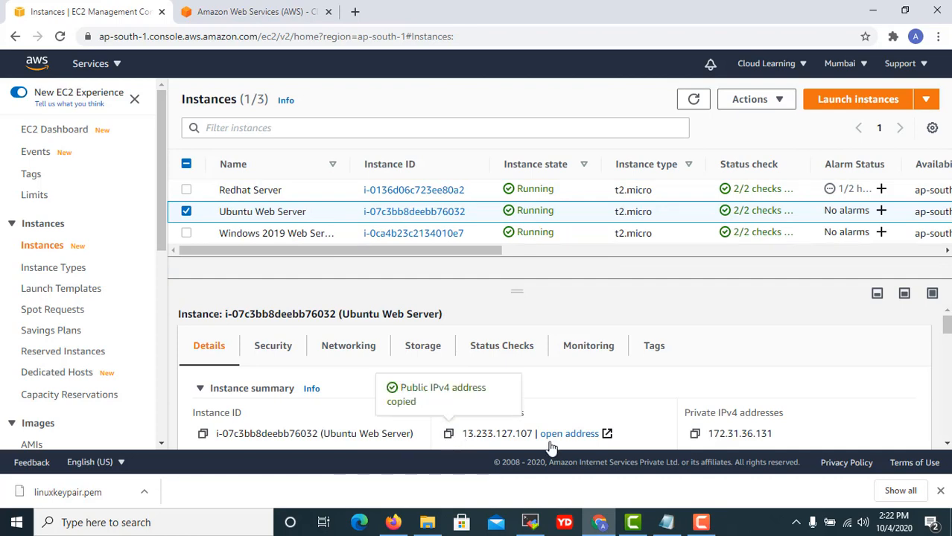
click(540, 528)
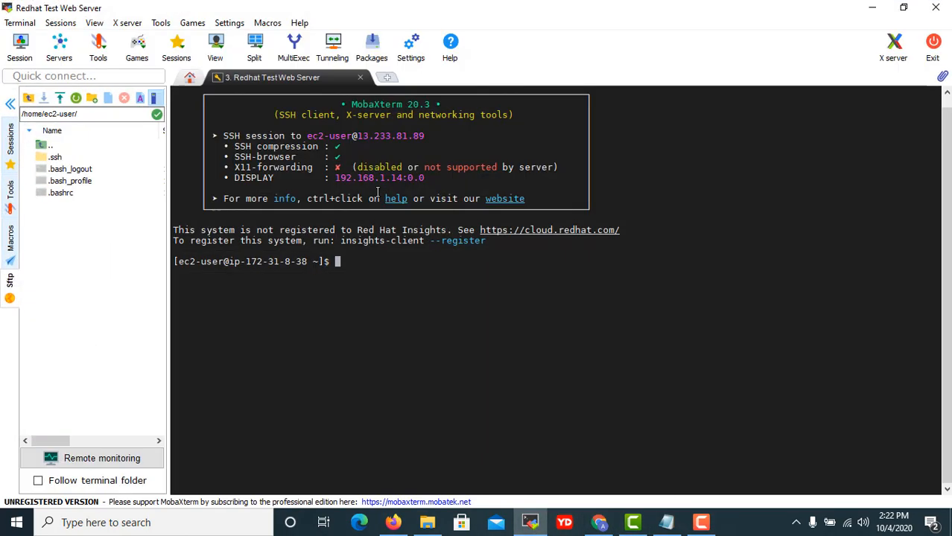
Start a new SSH session in User sessions with remote host 13.233.127.107.
click(11, 128)
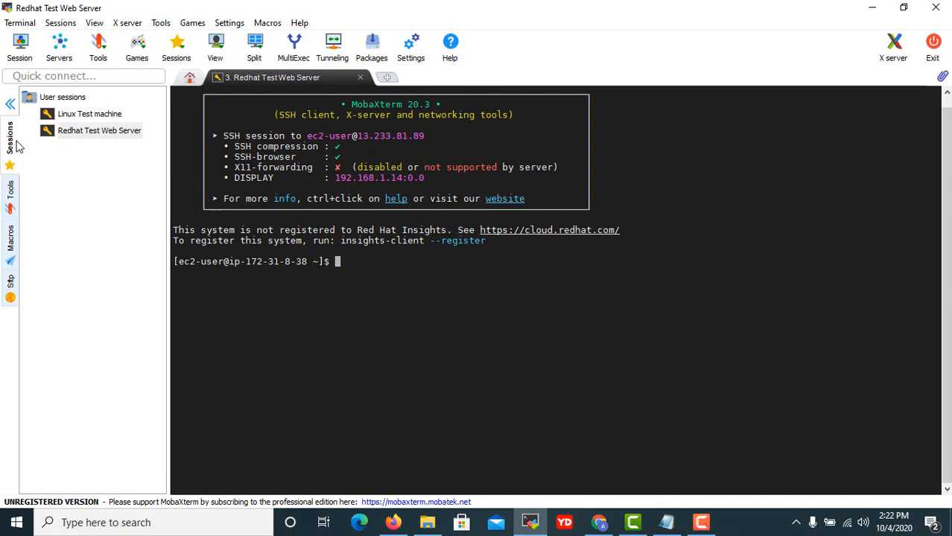
right_click(64, 98)
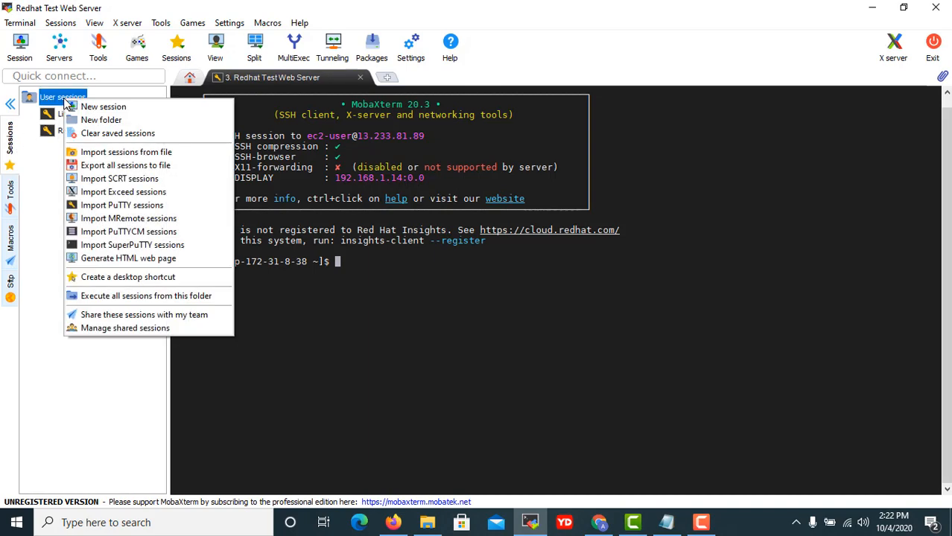
click(103, 108)
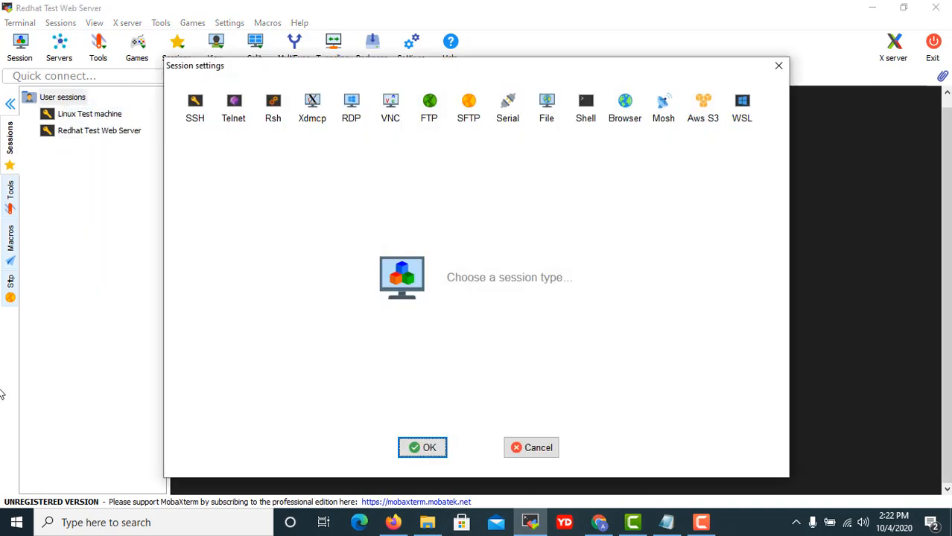
click(191, 109)
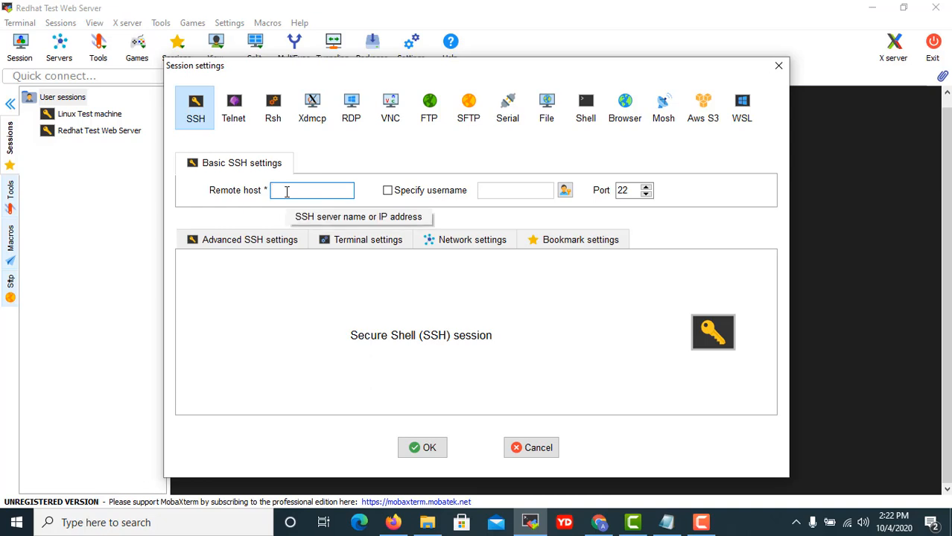
text(13.233.127.107)
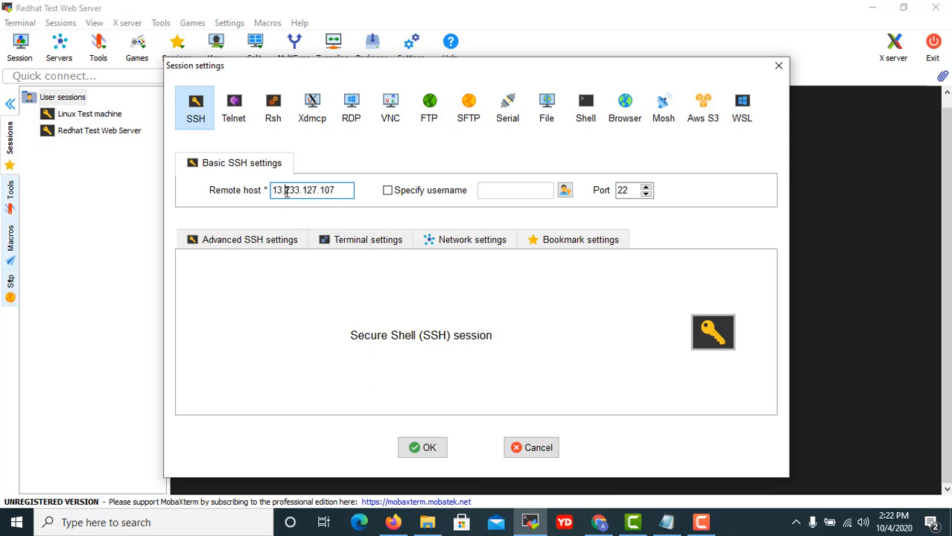
key(ctrl+a)
Set the session to log in with the private key linuxkeypair.pem.
click(247, 244)
click(238, 364)
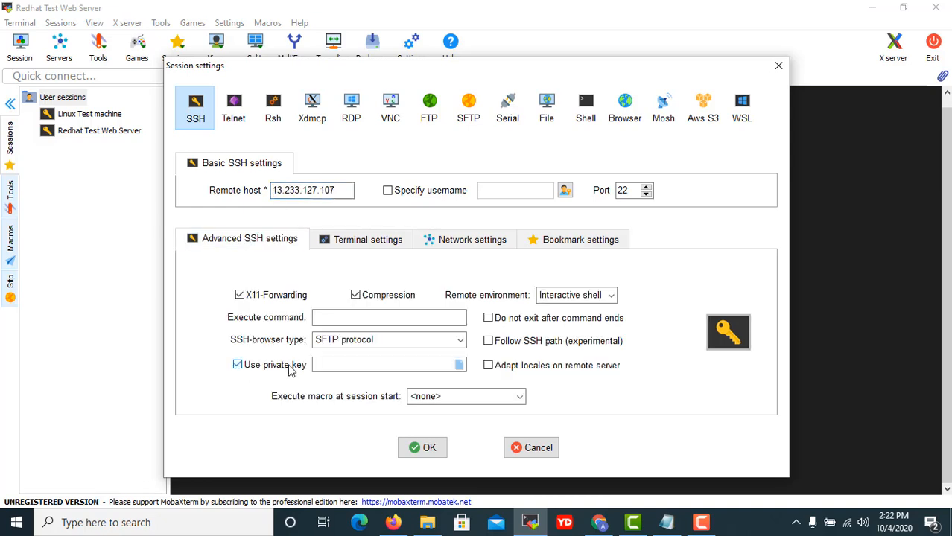
click(459, 365)
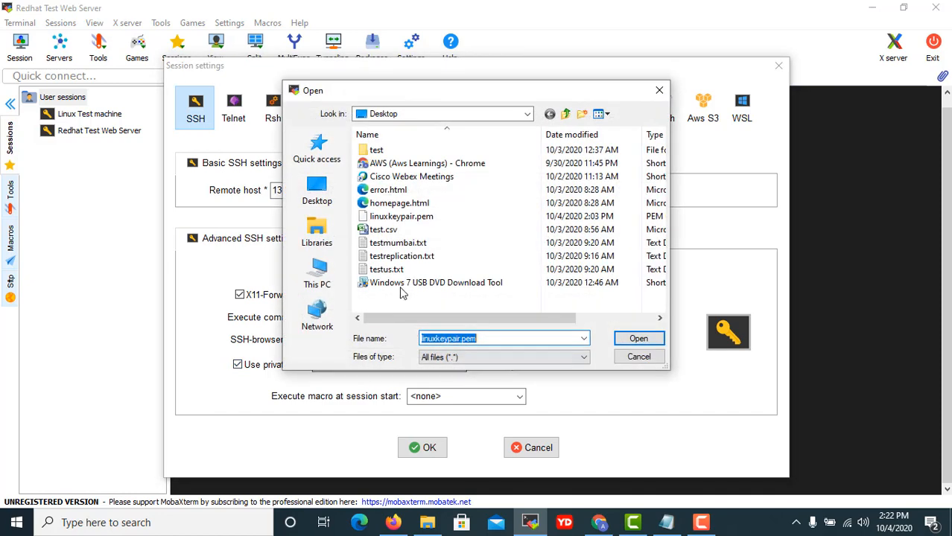
click(397, 217)
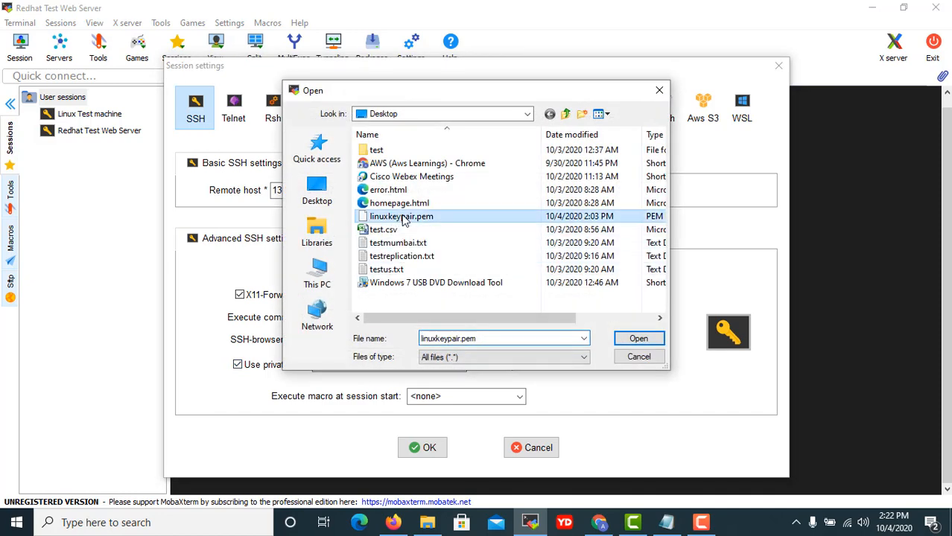
click(643, 338)
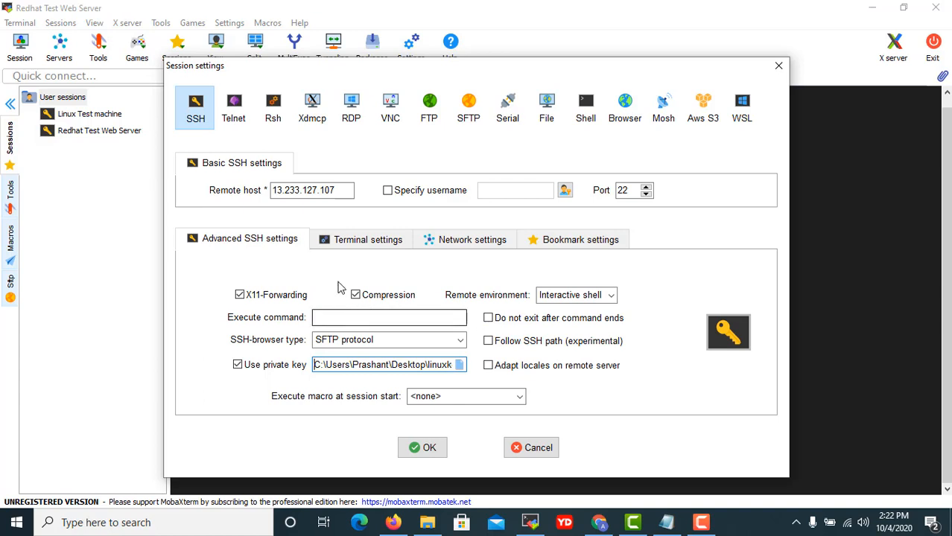
Name the session 'Ubuntu Test Web Server' with username ubuntu, then save and connect.
click(366, 243)
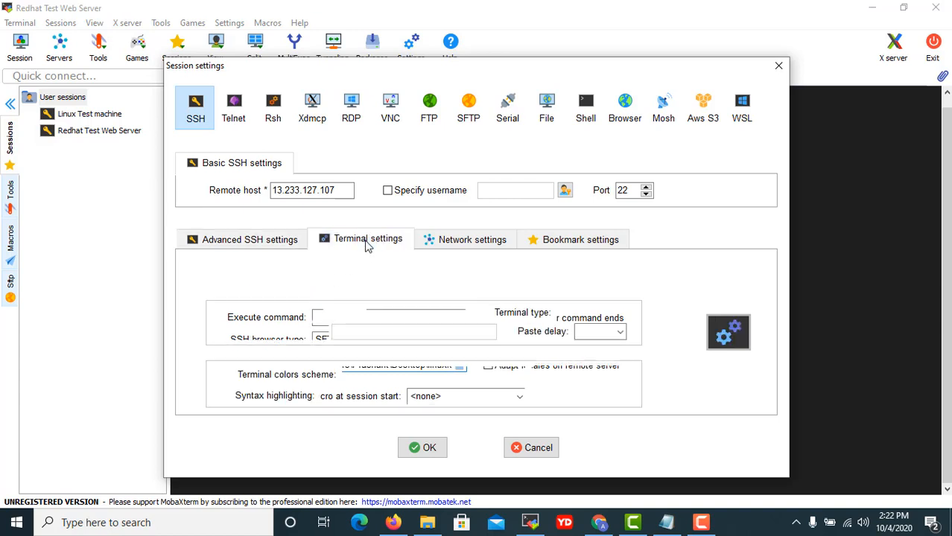
click(465, 244)
click(574, 244)
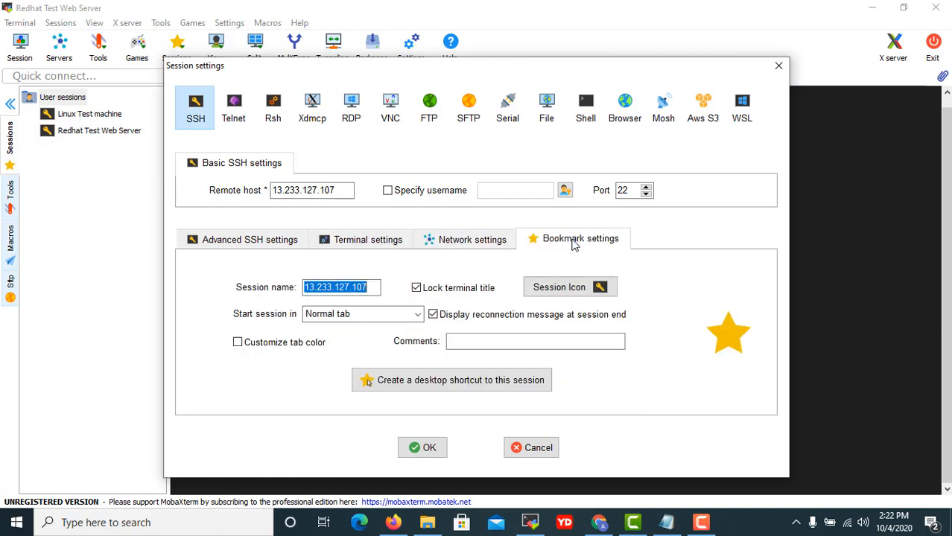
text(Ub)
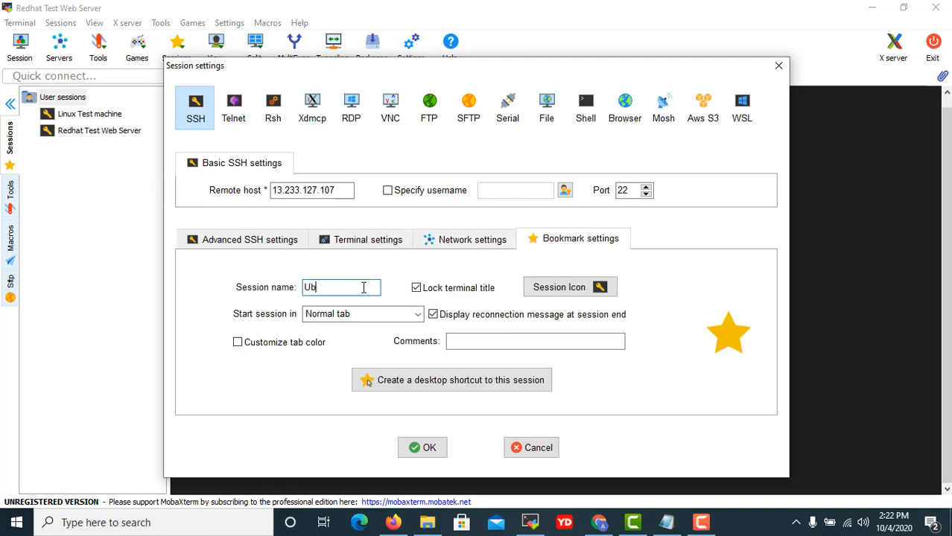
text(untu Test Web Server)
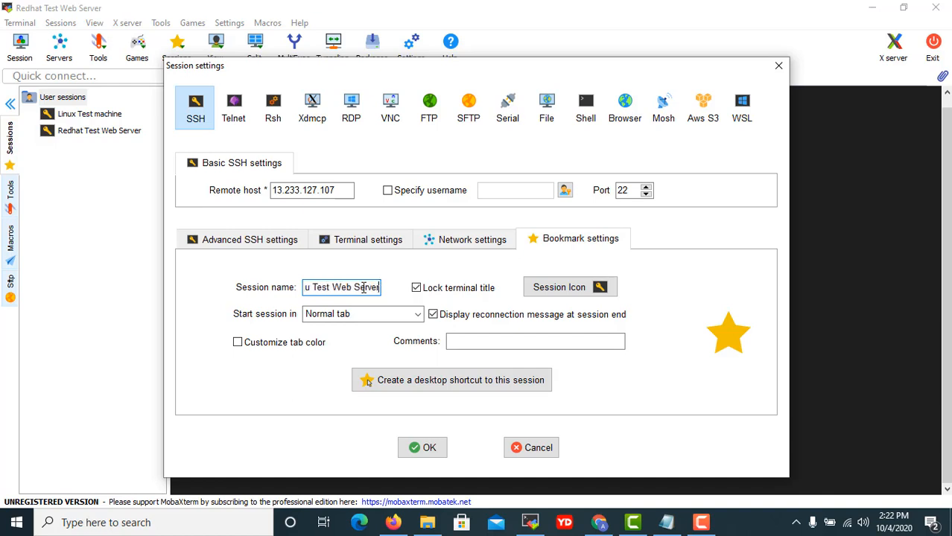
click(387, 191)
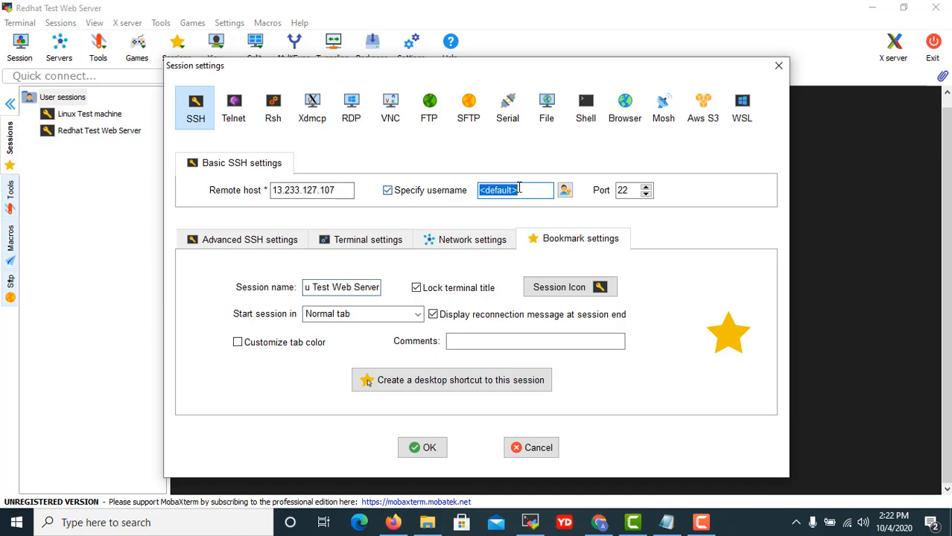
text(ubuntu)
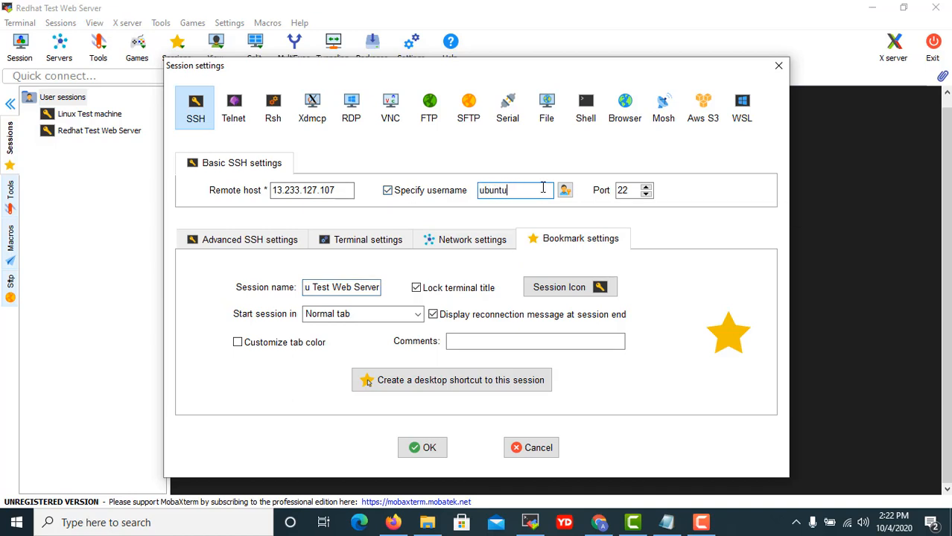
click(438, 454)
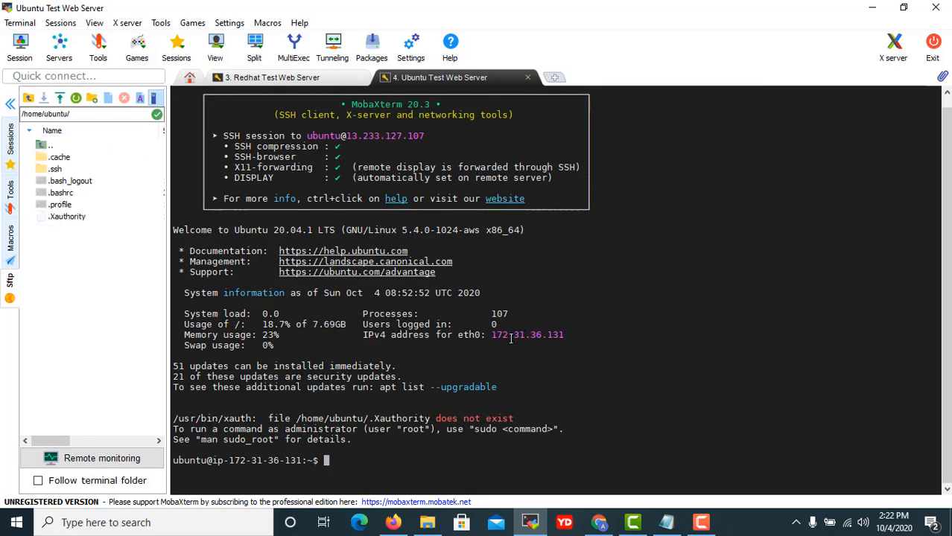
Enlarge the terminal font, run ls in the Ubuntu shell, and minimize MobaXterm.
ctrl+scroll(568, 355, up, 1)
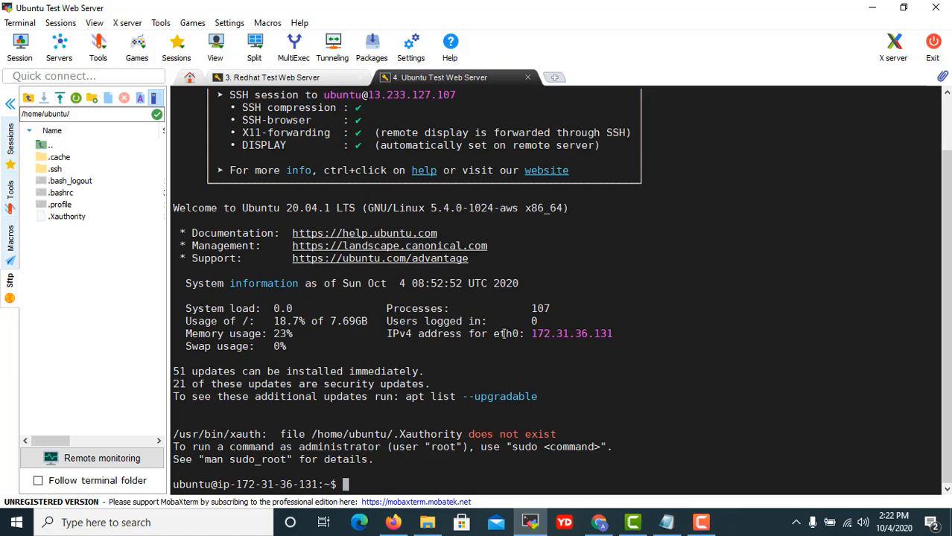
text(ls)
key(Return)
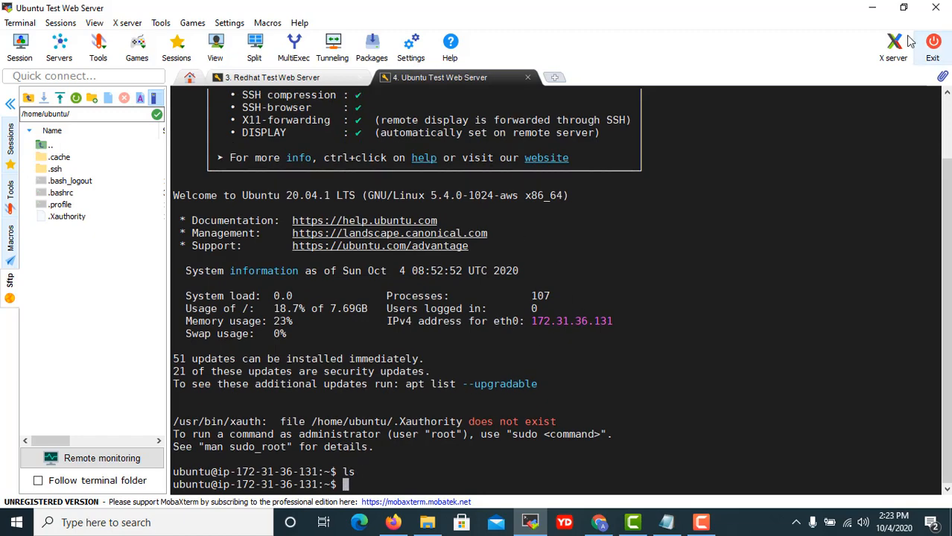
click(874, 9)
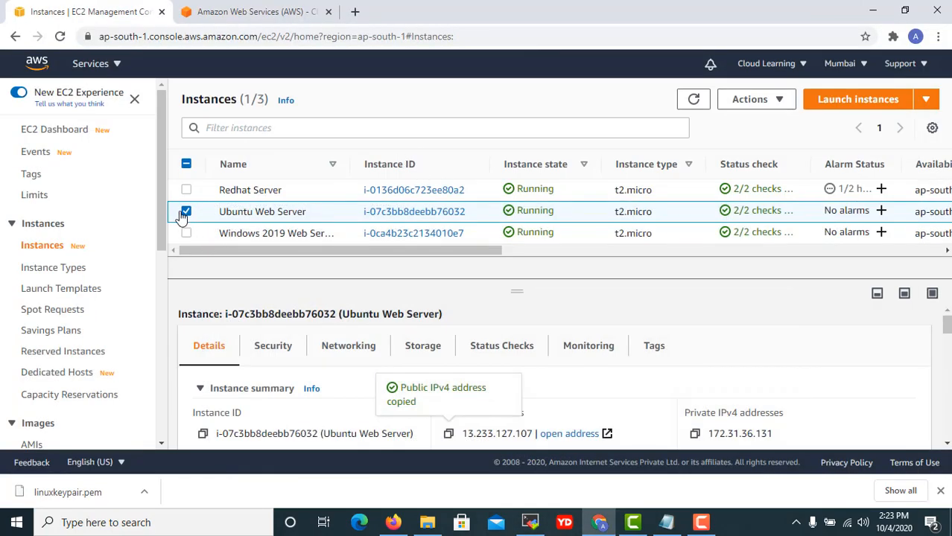
Select the Windows 2019 Web Server and copy its public IPv4 address 35.154.120.169.
click(184, 212)
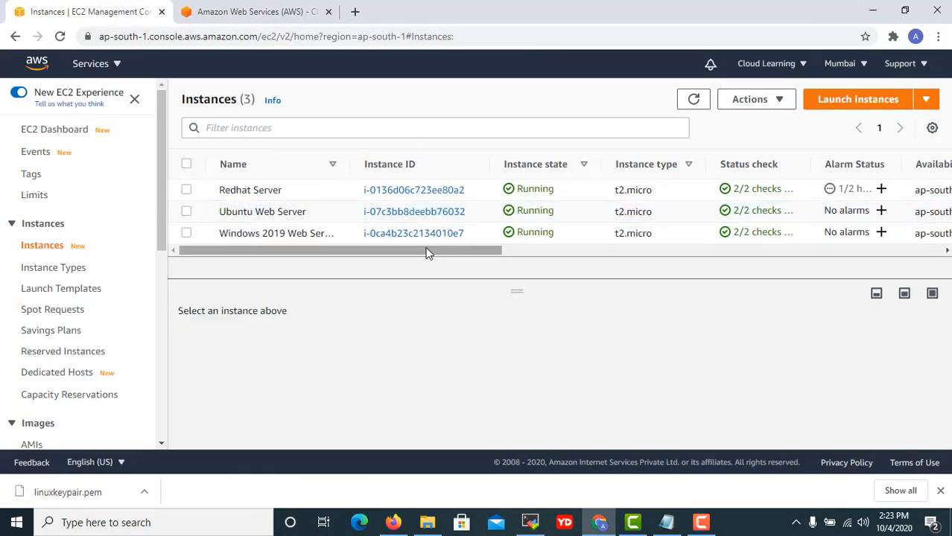
click(564, 236)
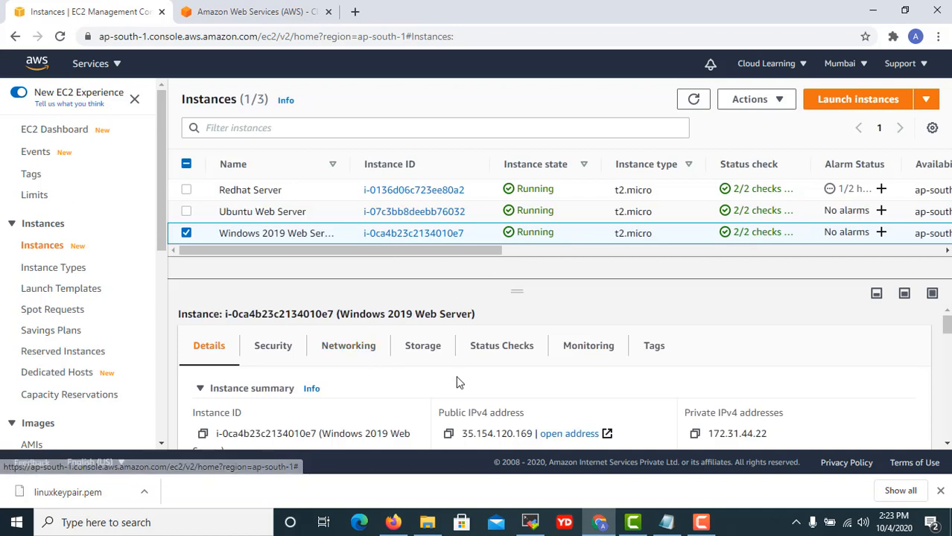
click(449, 435)
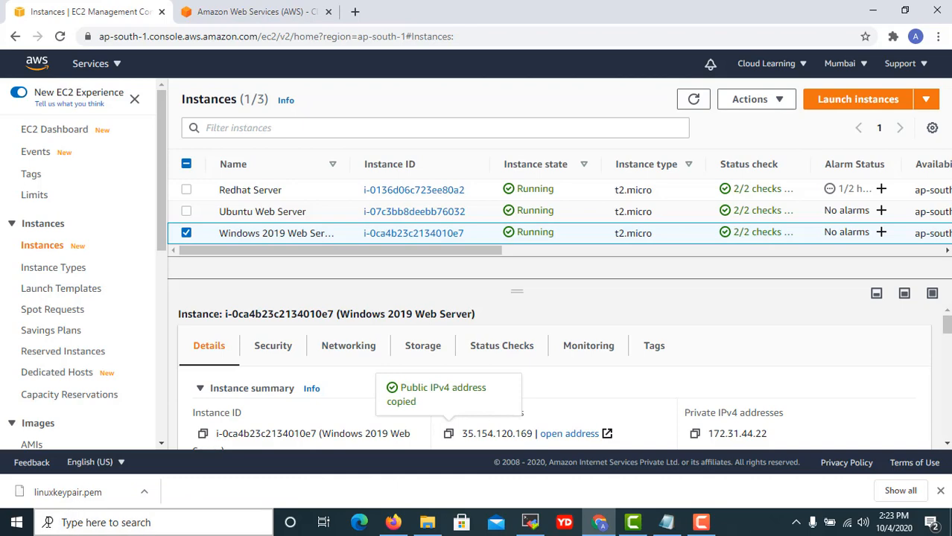
right_click(16, 522)
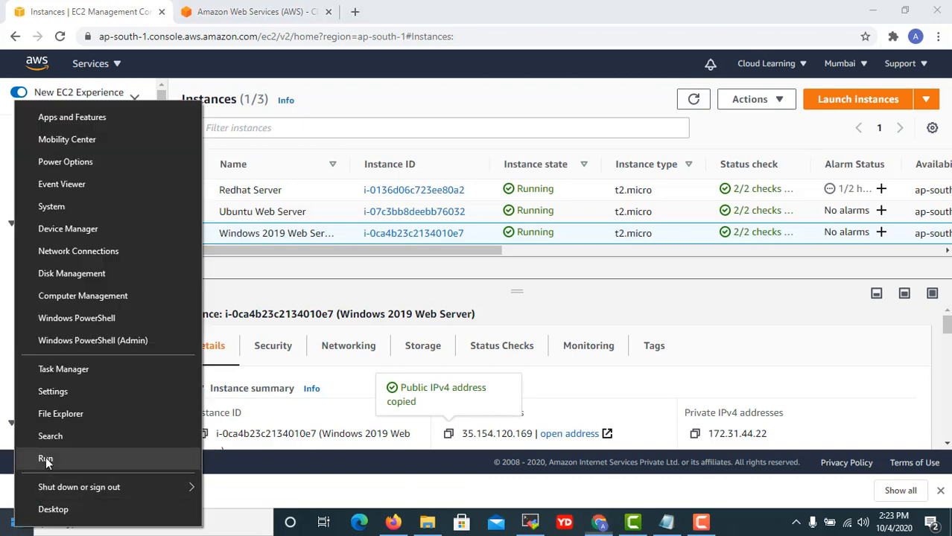
Launch Remote Desktop Connection with mstsc and start connecting to 35.154.120.169.
click(44, 457)
text(mst)
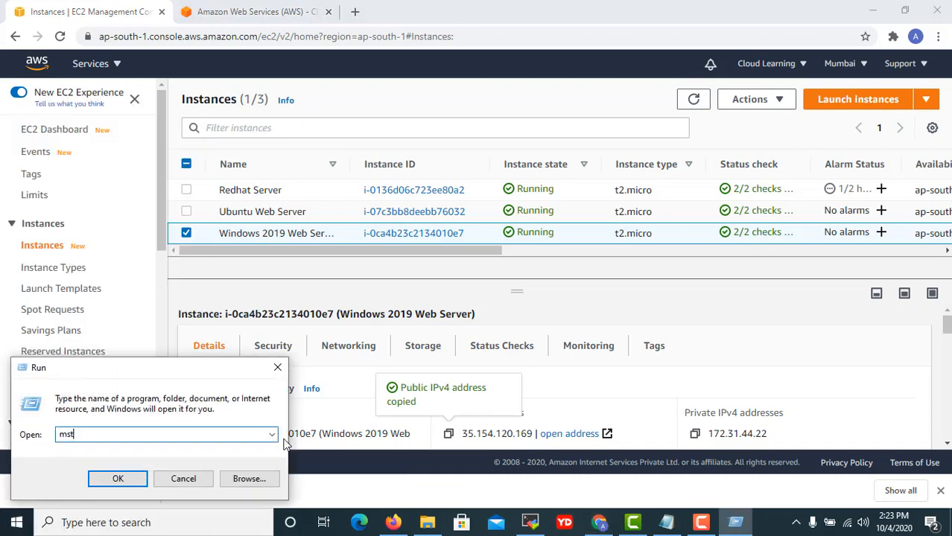
text(c)
key(Return)
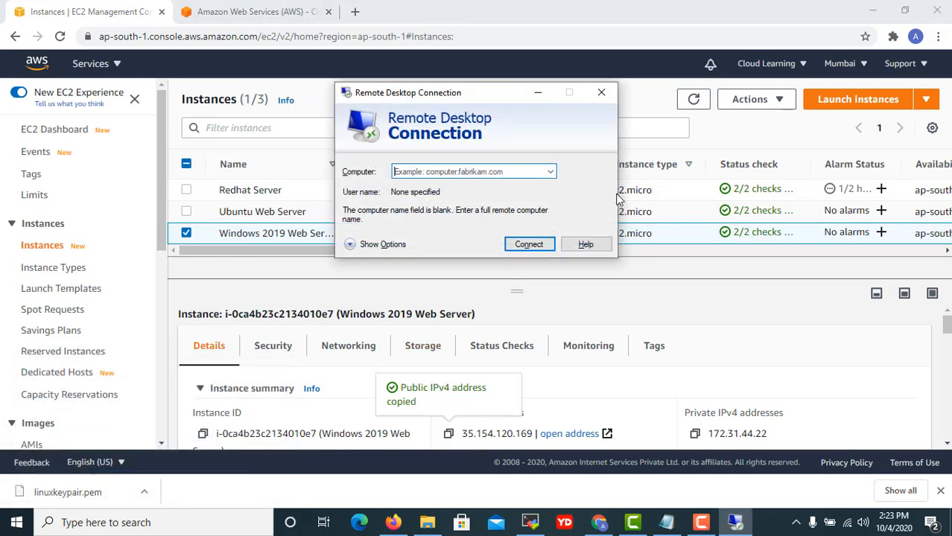
key(ctrl+v)
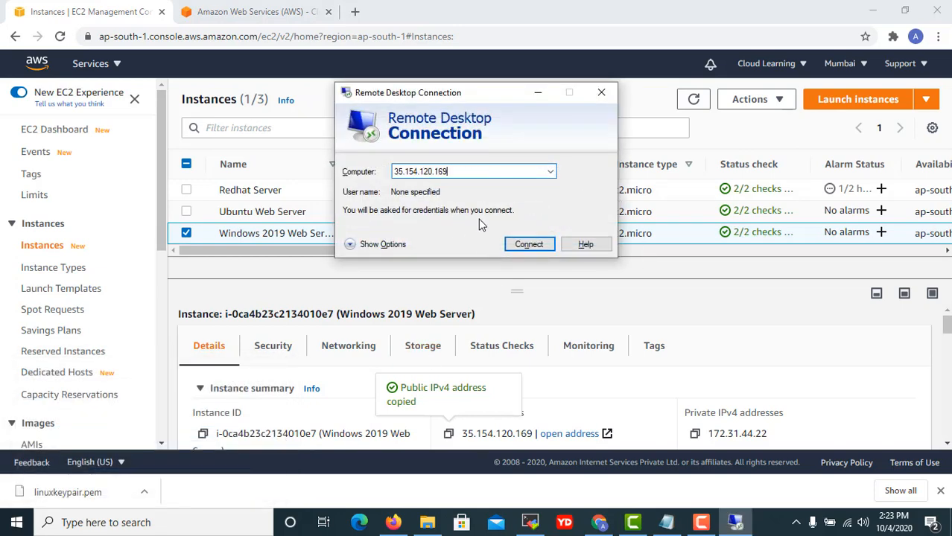
click(524, 248)
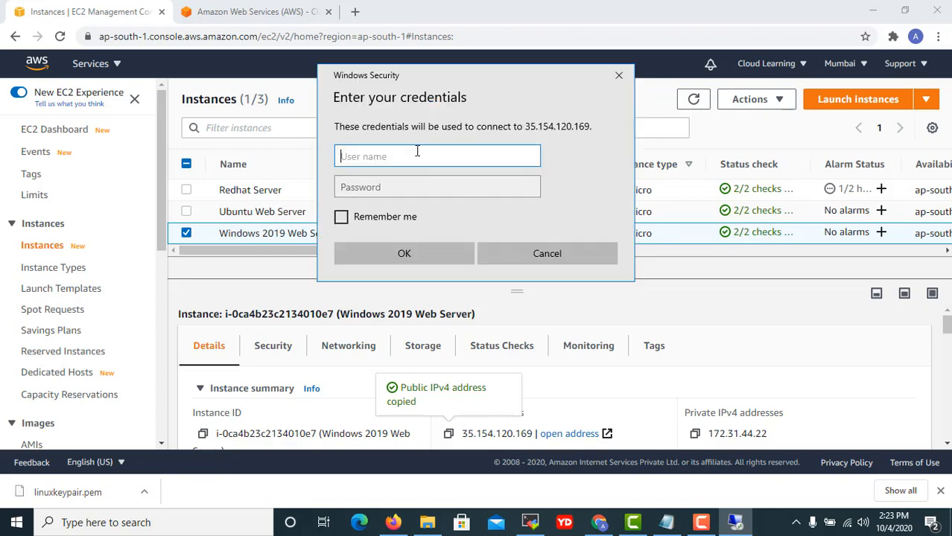
Enter Administrator as the user name in the credentials prompt, then return to Chrome.
text(Administroa)
key(BackSpace)
text(ator)
key(Tab)
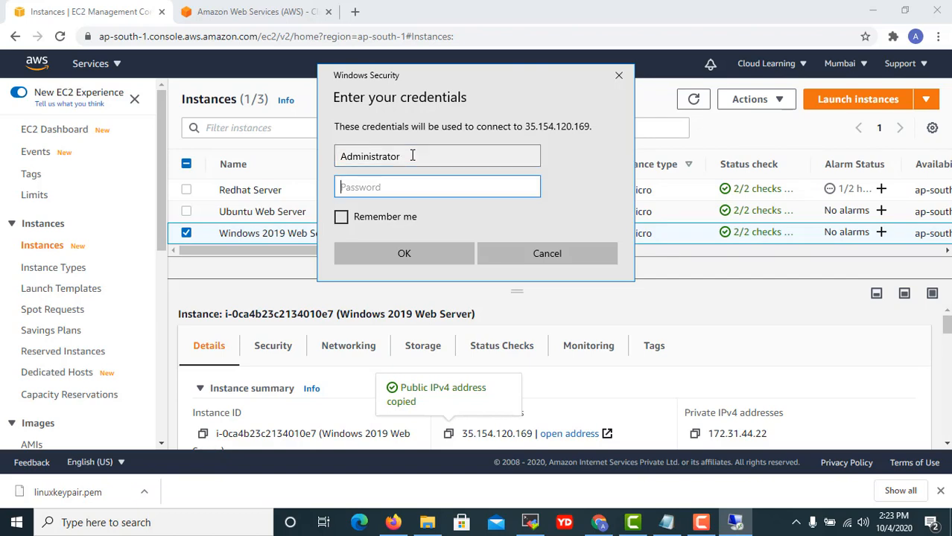
click(588, 26)
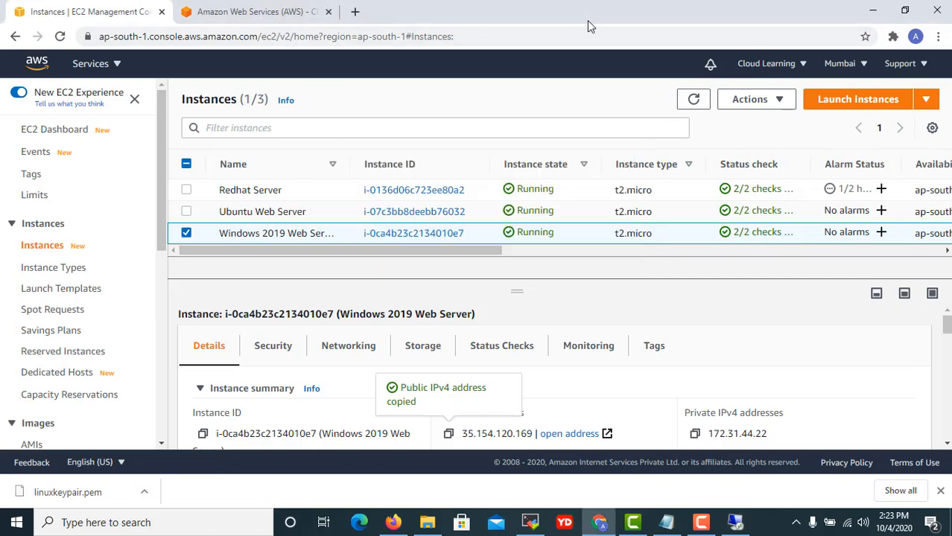
From the Windows 2019 instance's Connect page, go to Get password on the RDP client tab.
click(926, 99)
click(779, 102)
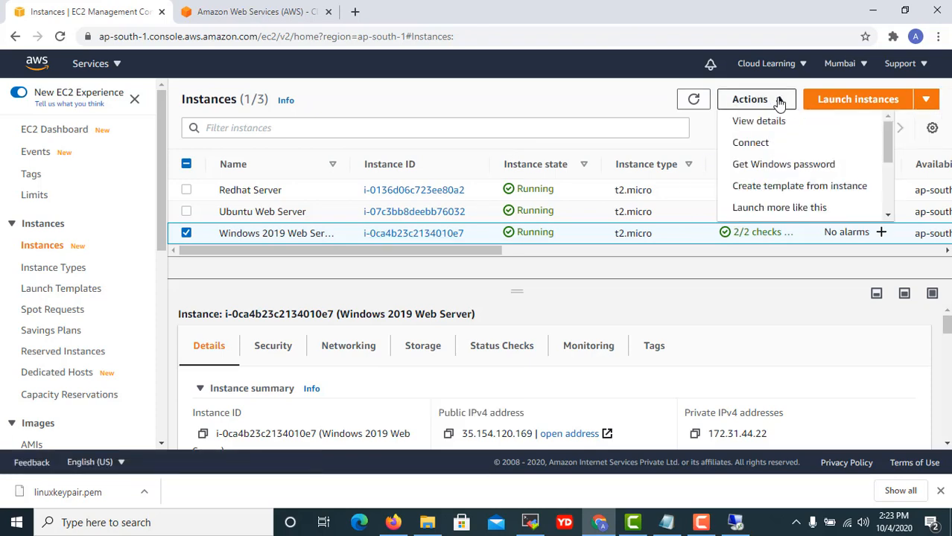
click(751, 142)
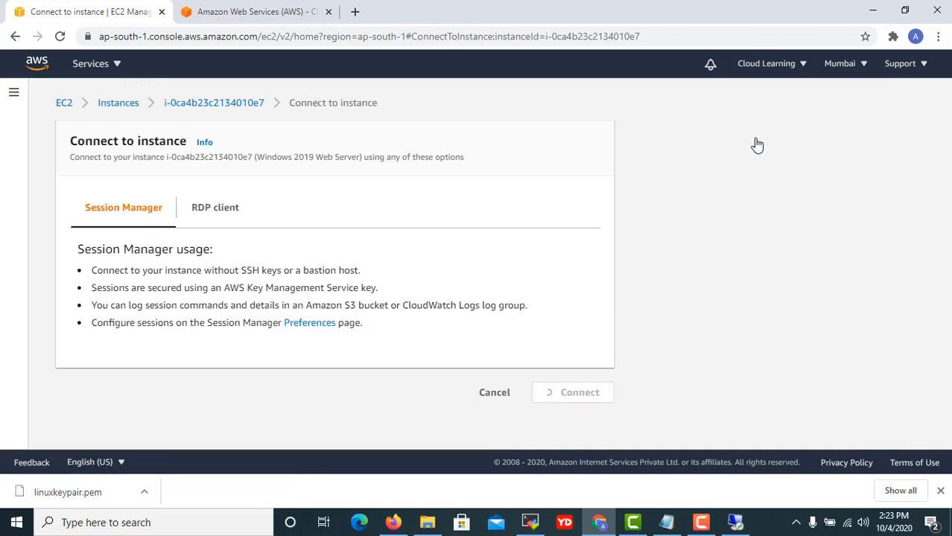
scroll(346, 234, down, 3)
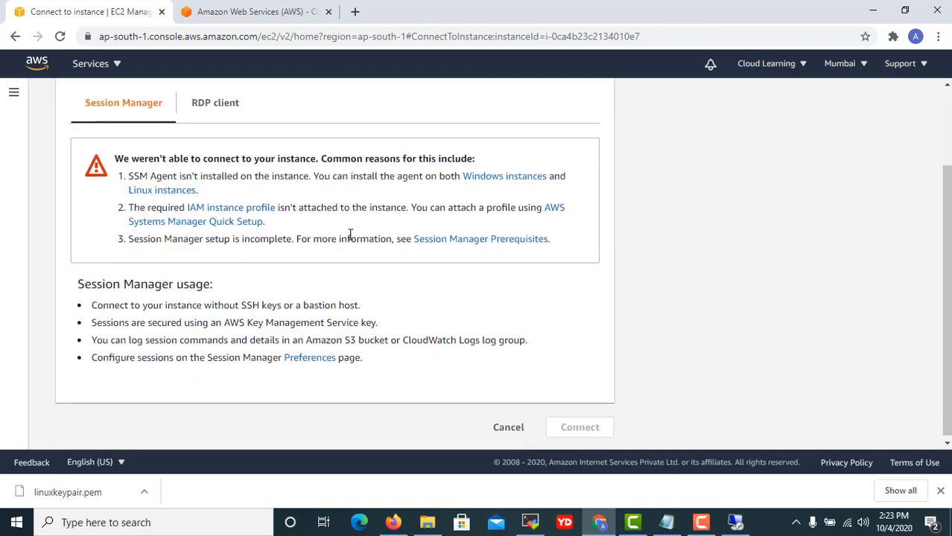
scroll(352, 236, up, 3)
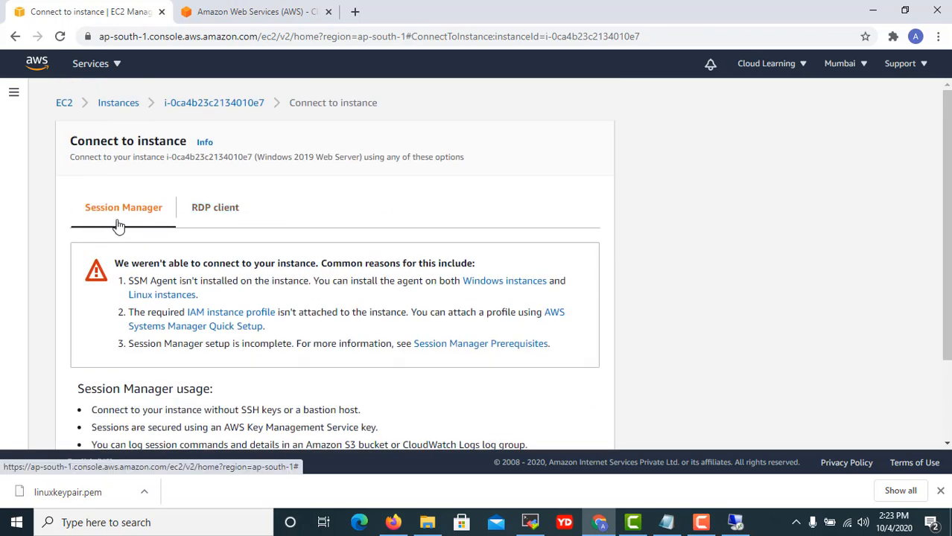
click(209, 213)
scroll(212, 216, down, 1)
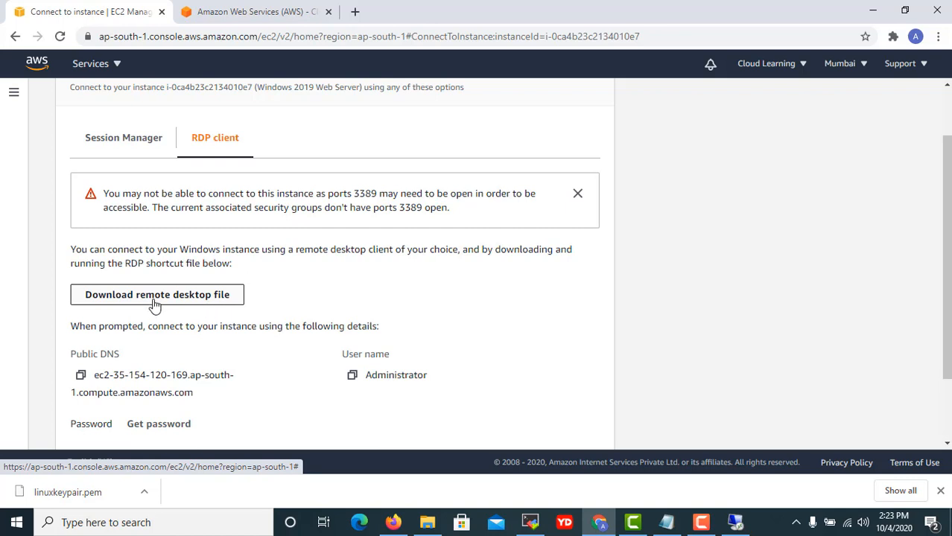
scroll(154, 304, down, 1)
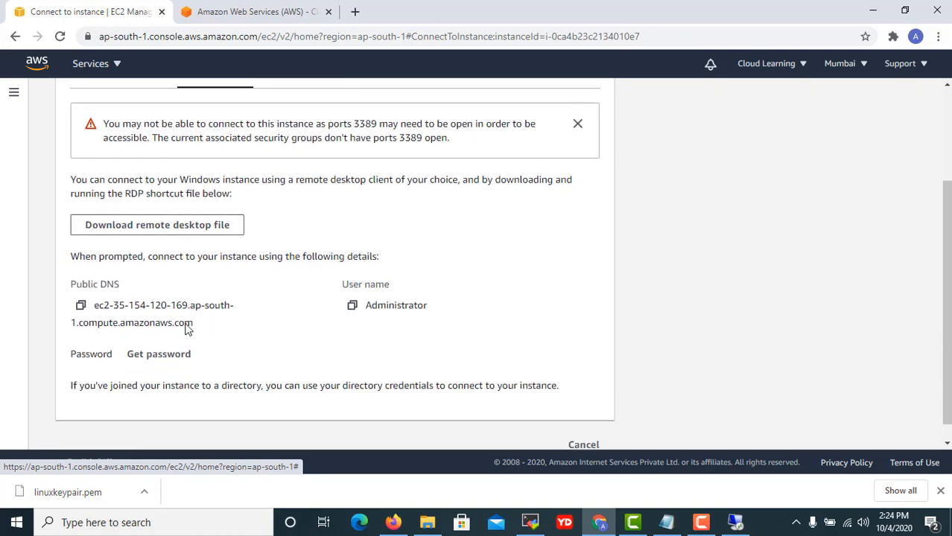
click(190, 356)
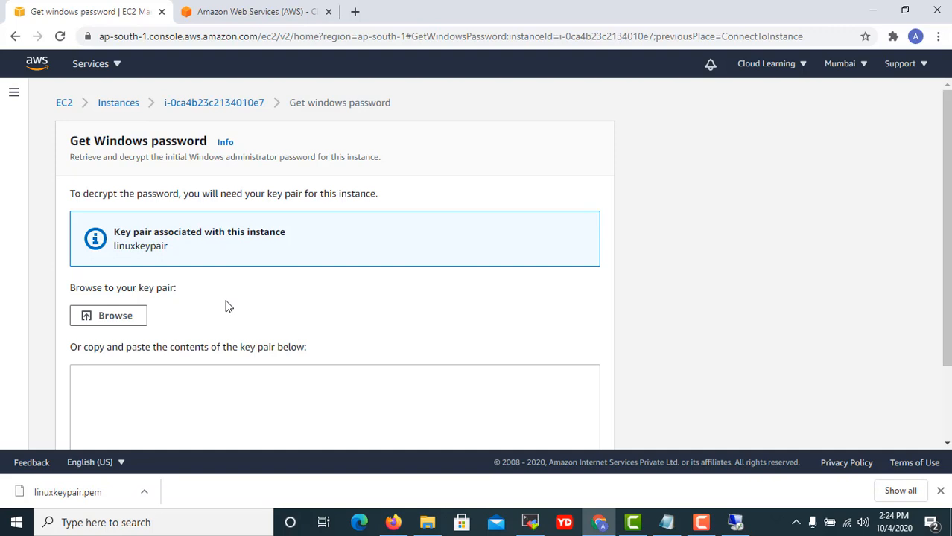
Upload linuxkeypair.pem, decrypt the Administrator password and copy it for the Remote Desktop prompt.
click(118, 325)
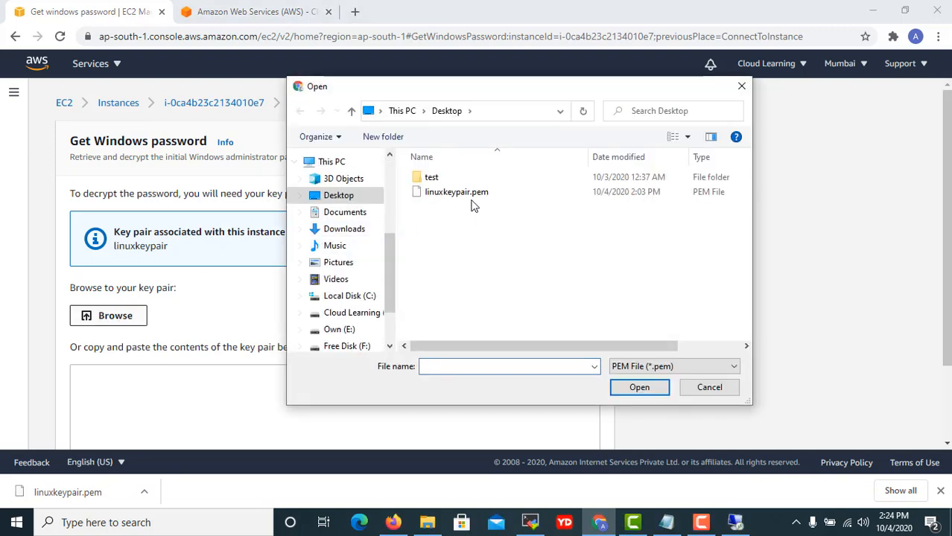
click(472, 197)
click(639, 388)
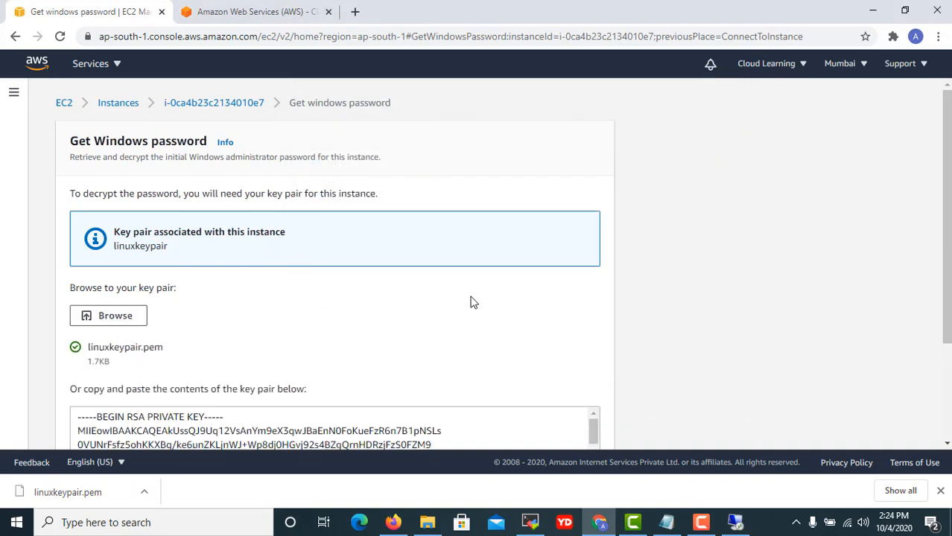
scroll(471, 302, down, 2)
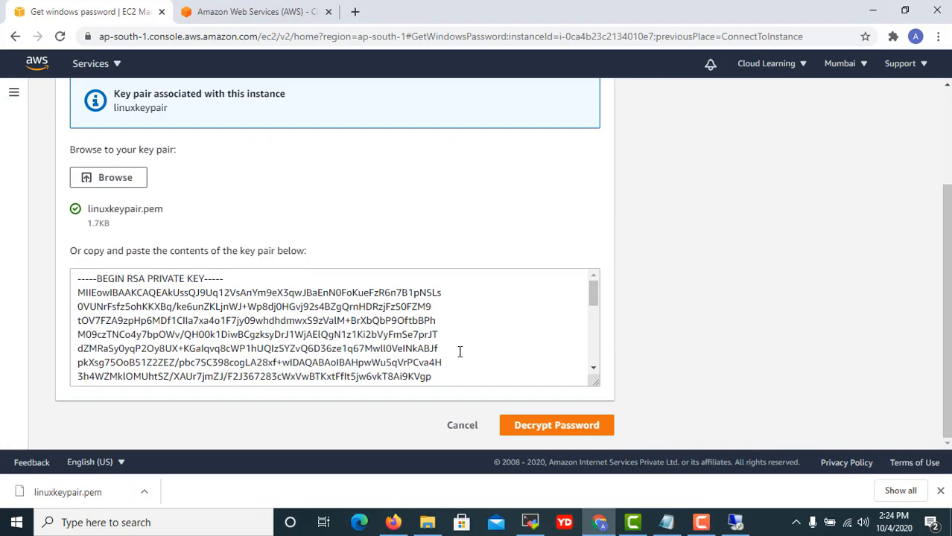
click(562, 430)
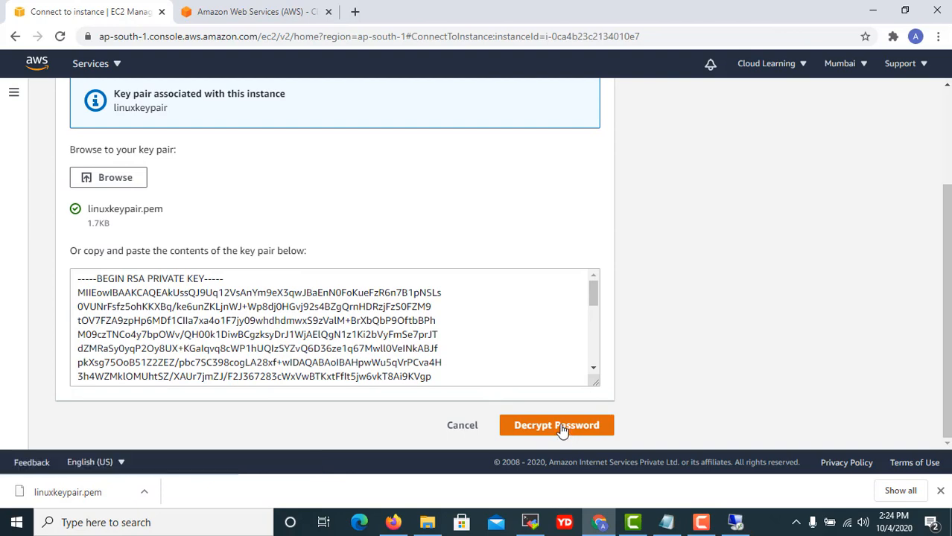
scroll(361, 361, down, 1)
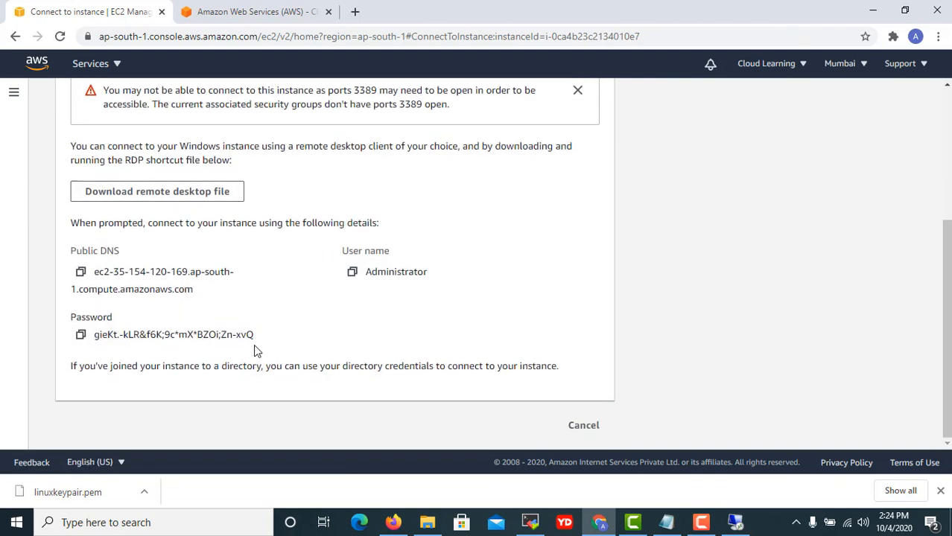
click(79, 336)
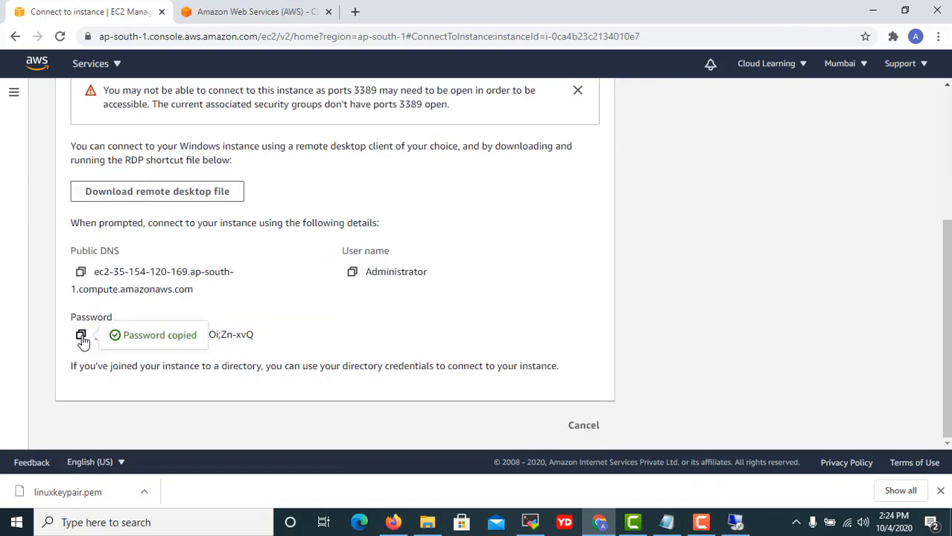
click(743, 526)
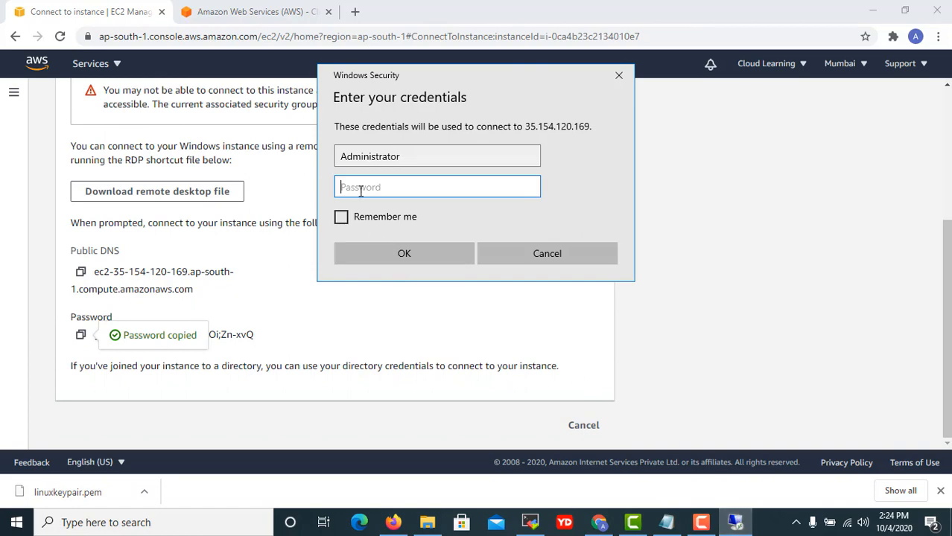
Paste the password, remember the credentials, and accept the certificate to log into 35.154.120.169.
key(ctrl+v)
click(341, 217)
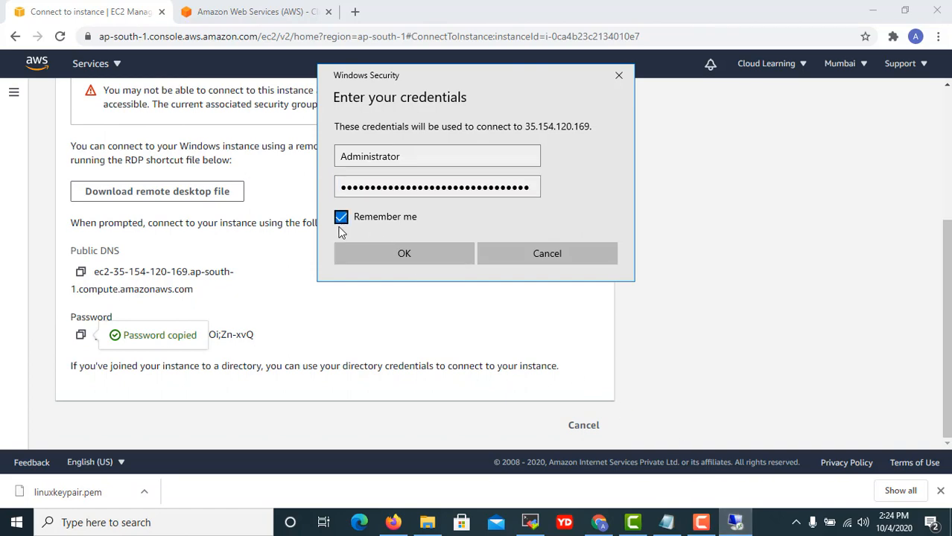
click(378, 259)
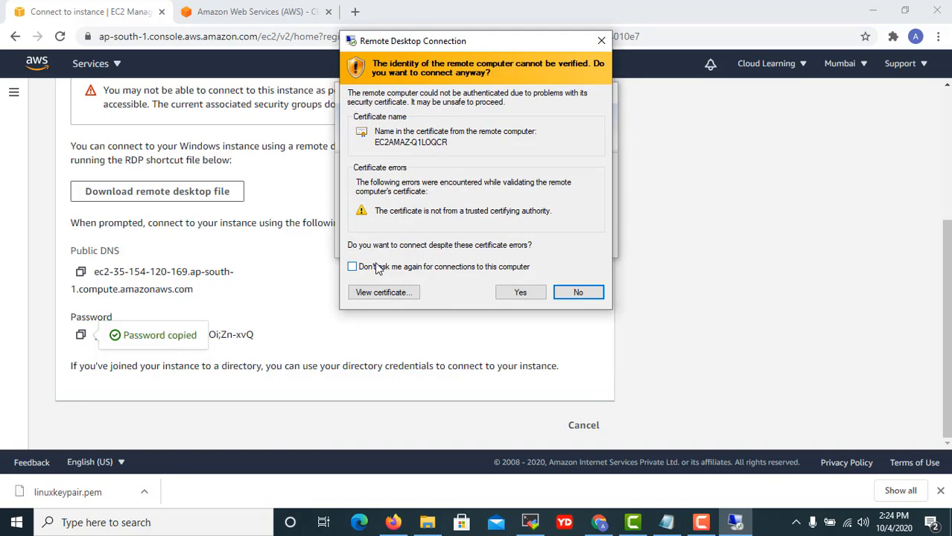
click(521, 294)
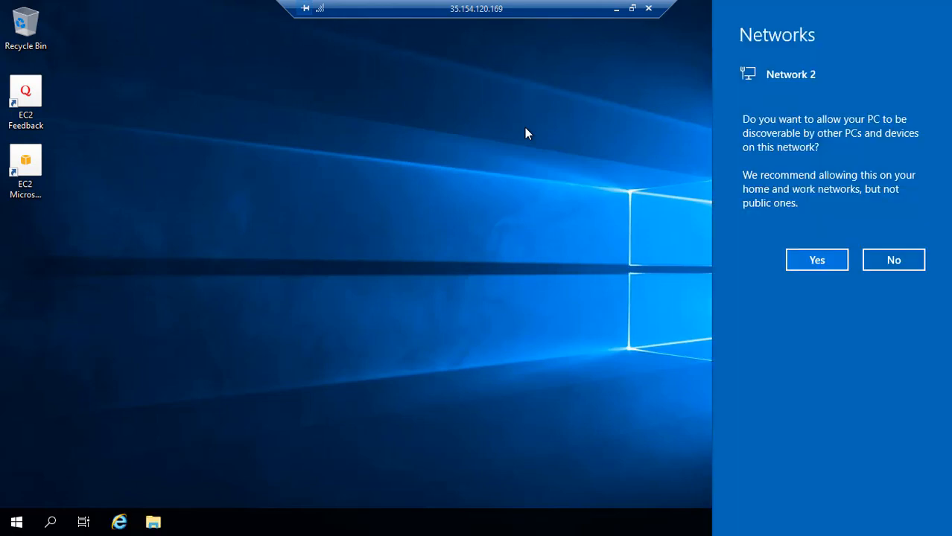
Answer Yes to the Windows server's network discovery prompt and minimize the remote session.
click(829, 262)
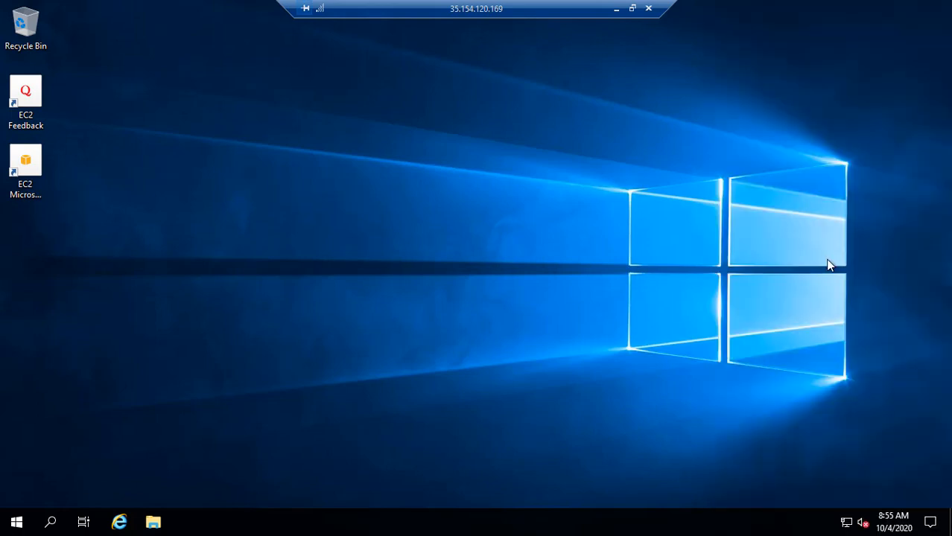
click(15, 522)
click(638, 308)
click(616, 9)
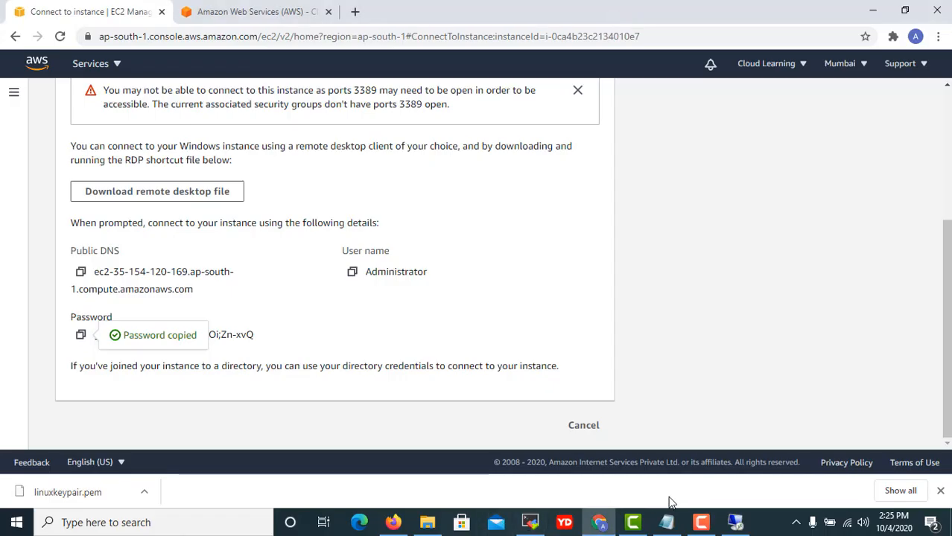
Add '3. How to connect Linux and Windows Server' on a new line after Administrator in the notes.
click(667, 521)
click(699, 322)
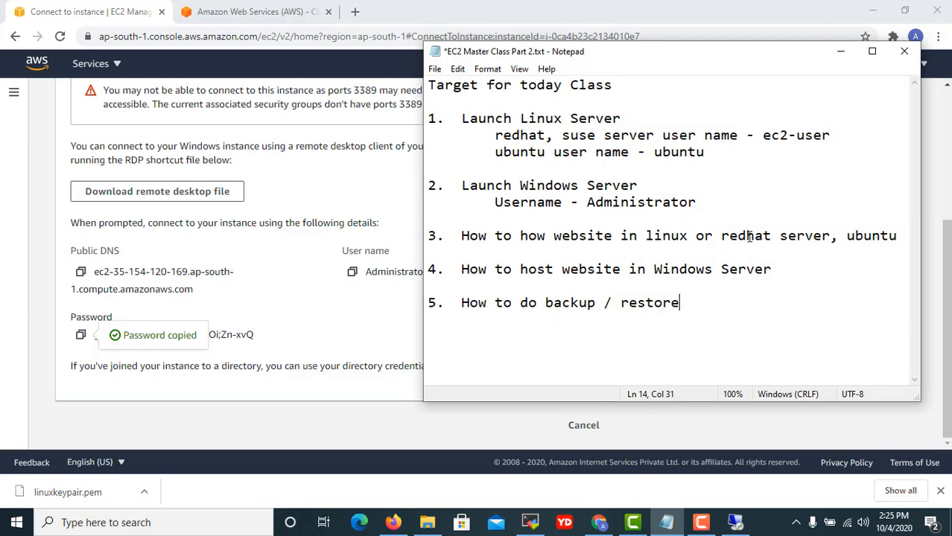
click(731, 203)
text(44)
key(BackSpace)
key(BackSpace)
key(Return)
key(Return)
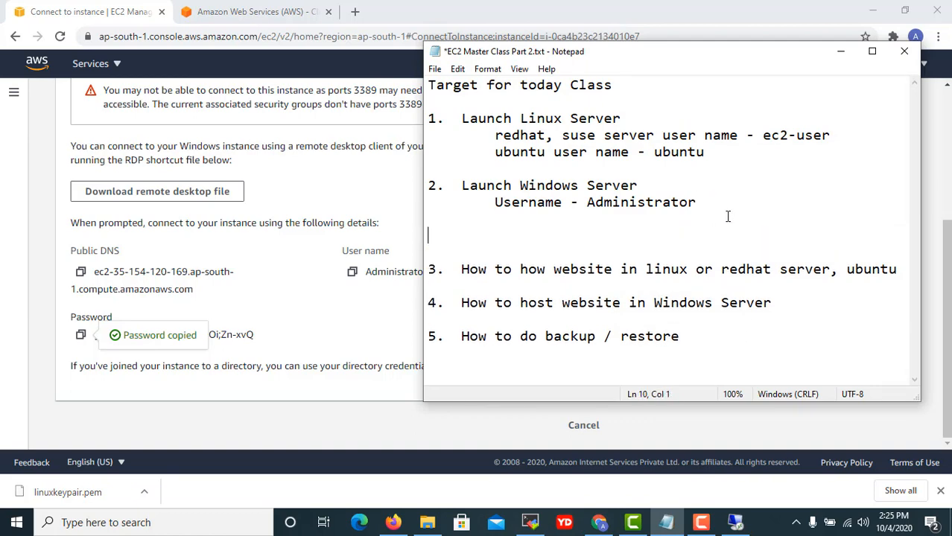
text(3.  How to connet)
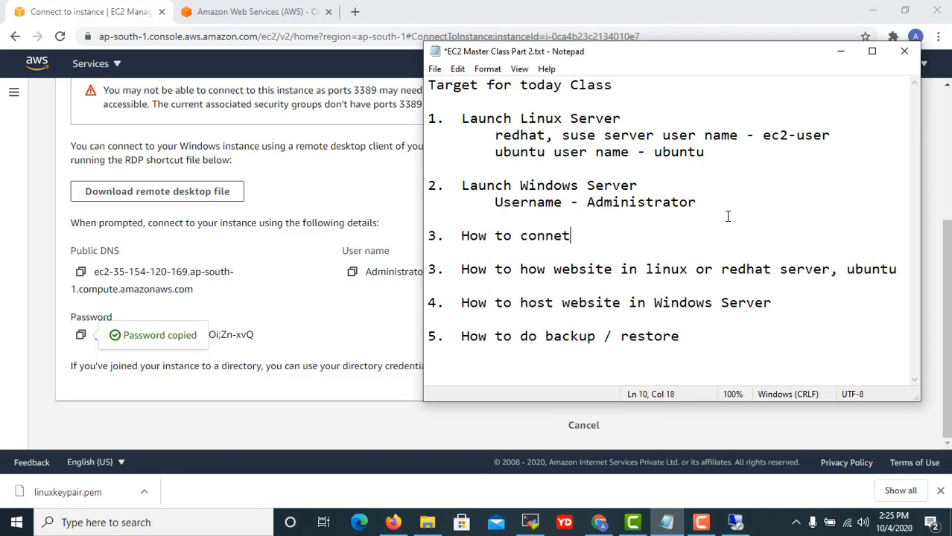
key(BackSpace)
text(ct Linux or)
key(BackSpace)
key(BackSpace)
text(and W)
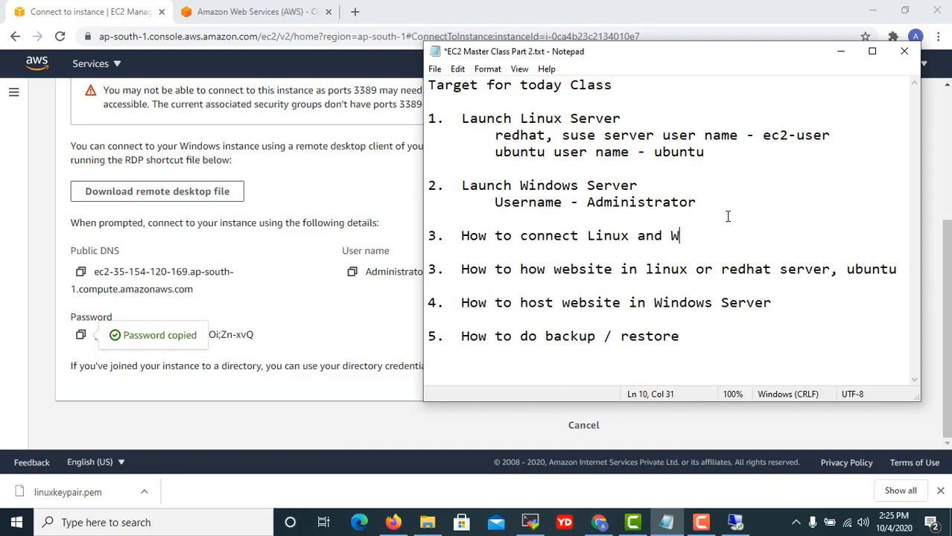
text(indows Server)
key(BackSpace)
key(BackSpace)
text(ver)
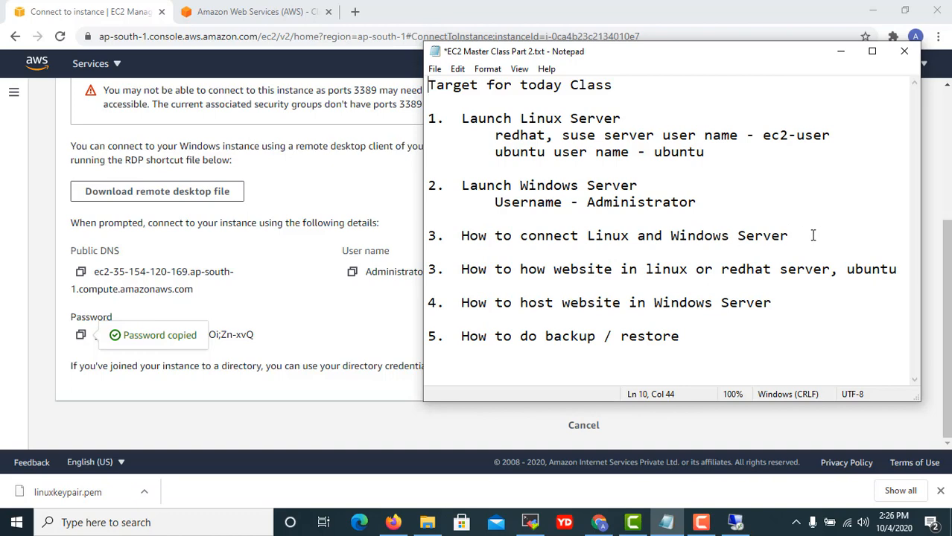
Save the class notes with the agenda text unchanged and minimize Notepad.
key(ctrl+s)
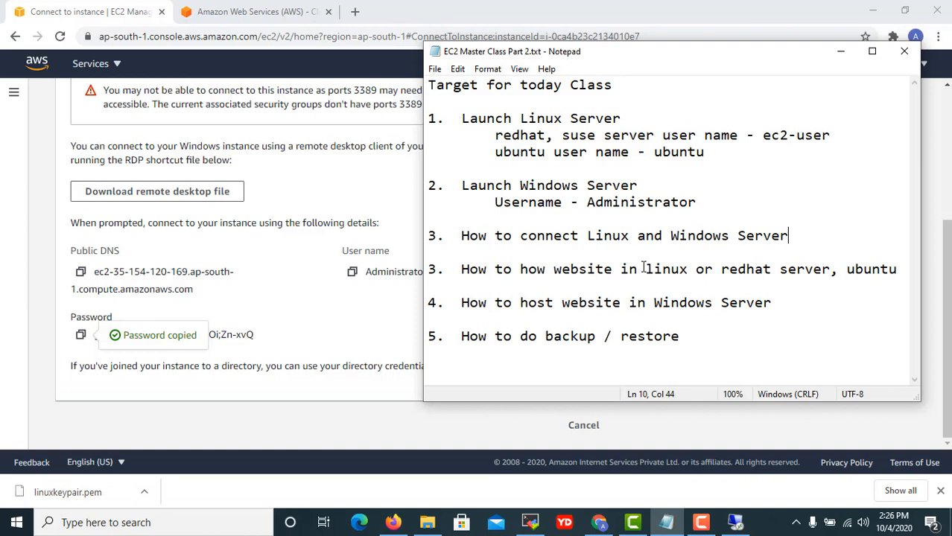
click(612, 286)
click(901, 269)
text(000)
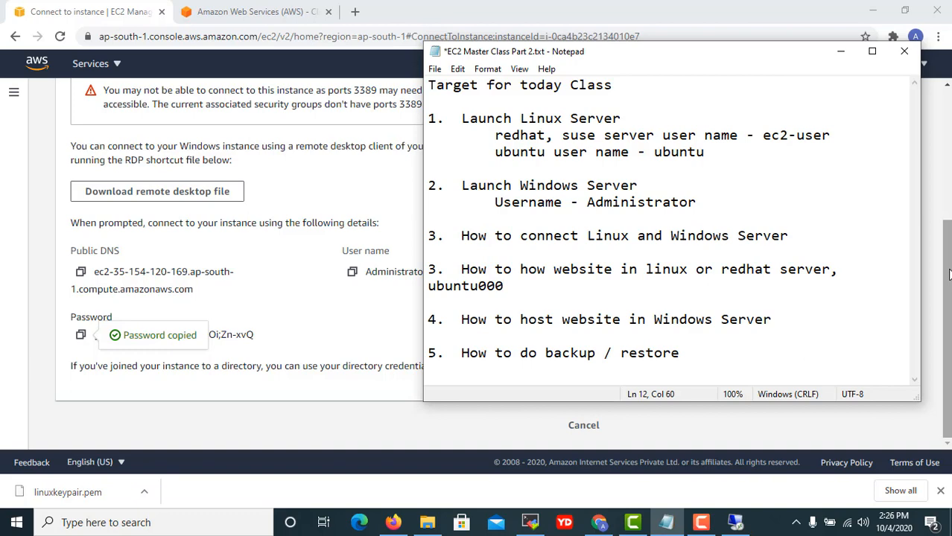
key(BackSpace)
key(BackSpace)
key(BackSpace)
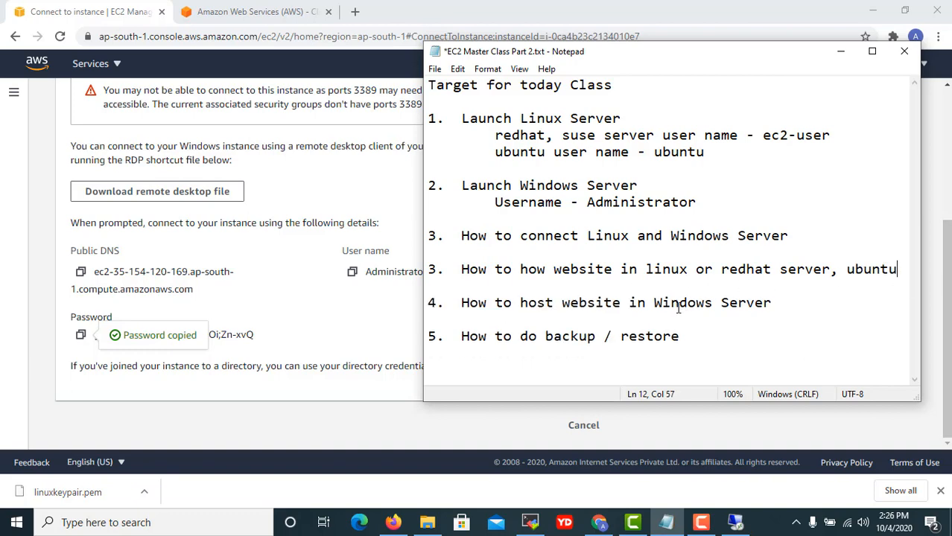
click(840, 51)
scroll(607, 421, up, 1)
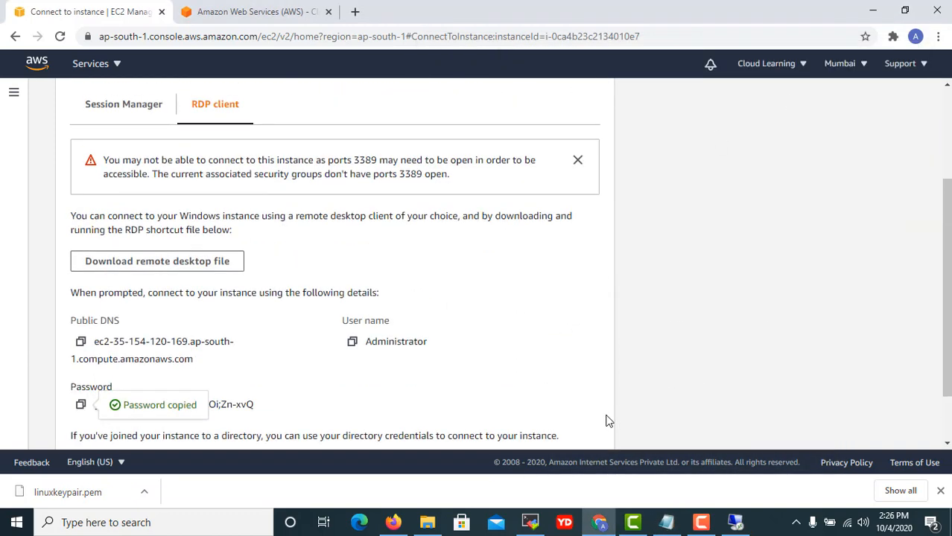
Open the EC2 Instances list, select Redhat Server and copy its public IPv4 address.
scroll(607, 421, up, 3)
click(14, 93)
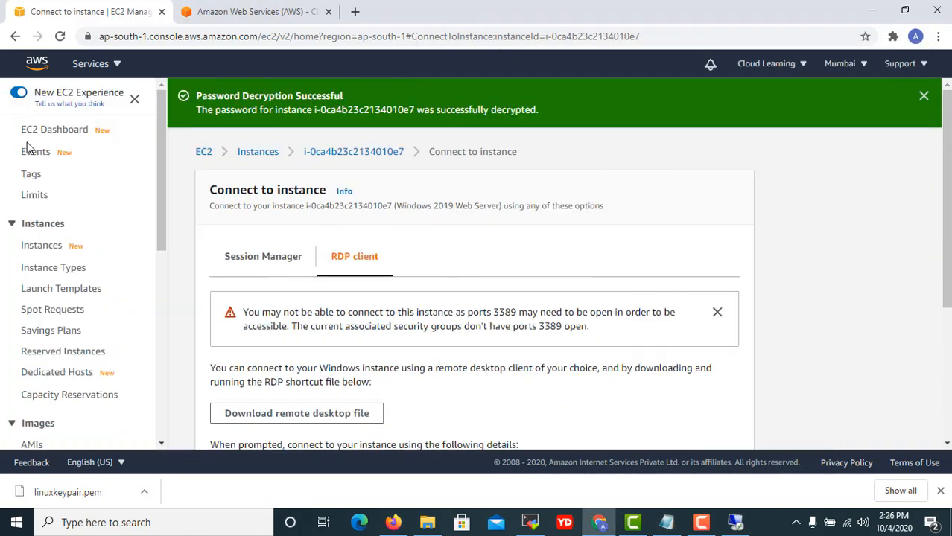
click(206, 156)
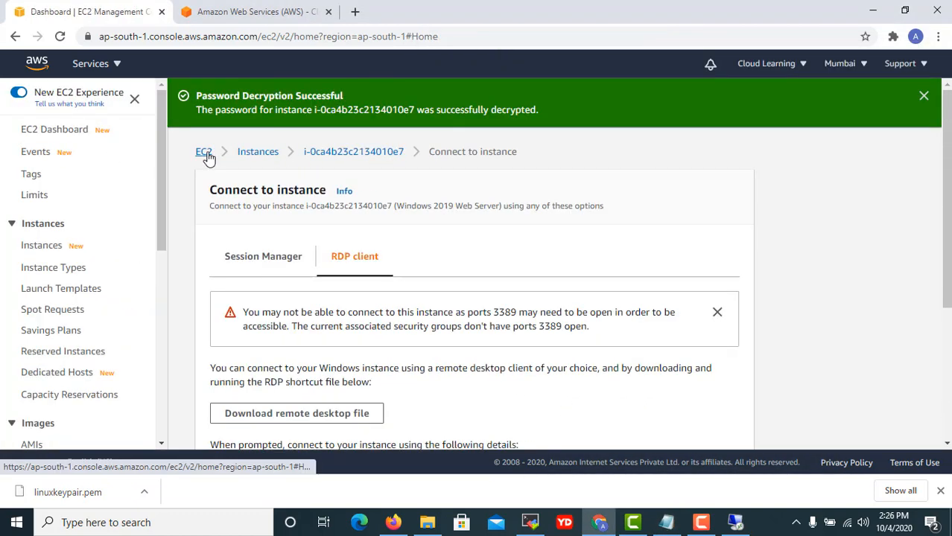
click(447, 256)
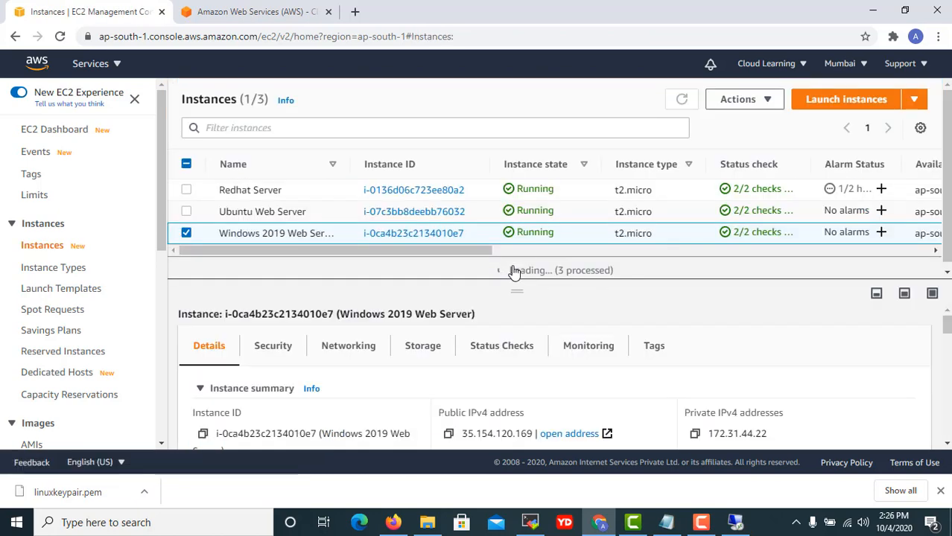
click(476, 190)
click(448, 434)
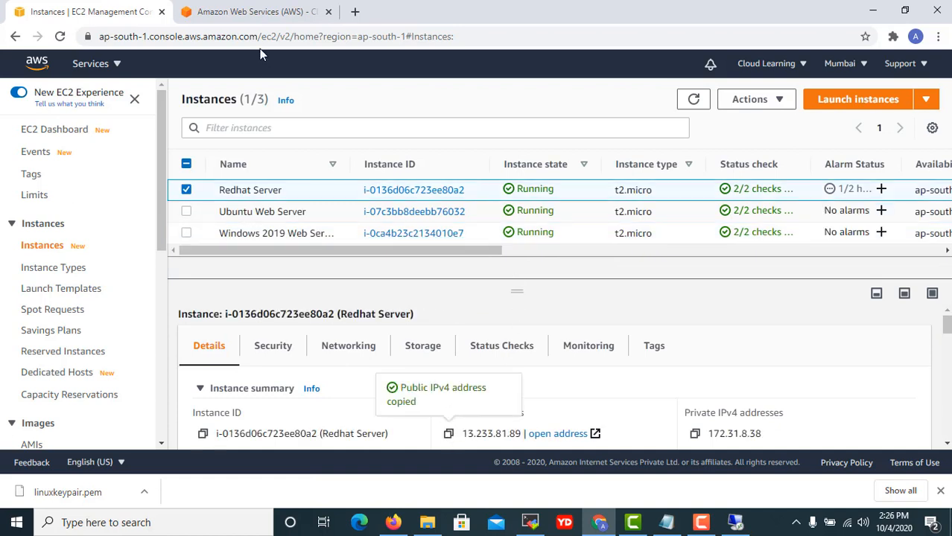
Load 13.233.81.89 in a new tab showing 'This is redhat server', then return to Instances.
click(355, 11)
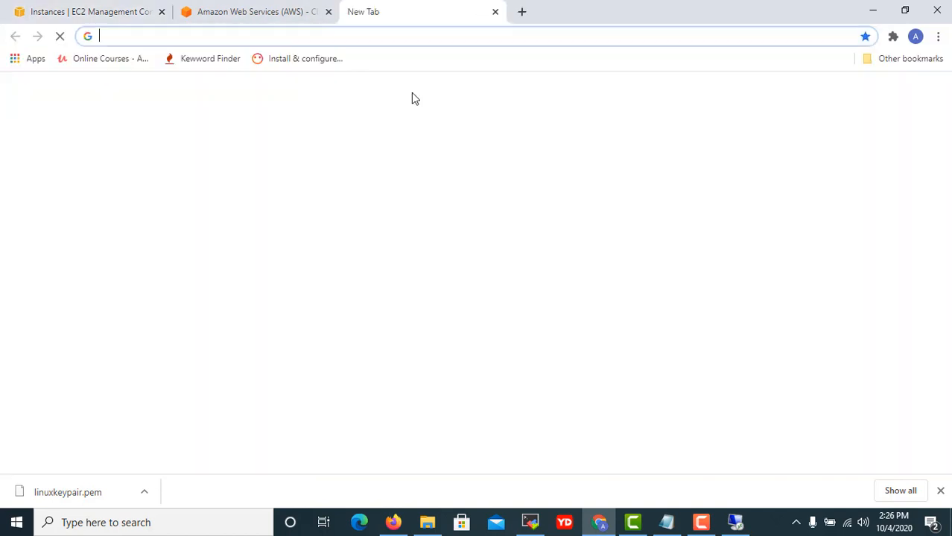
click(376, 36)
key(ctrl+v)
key(Return)
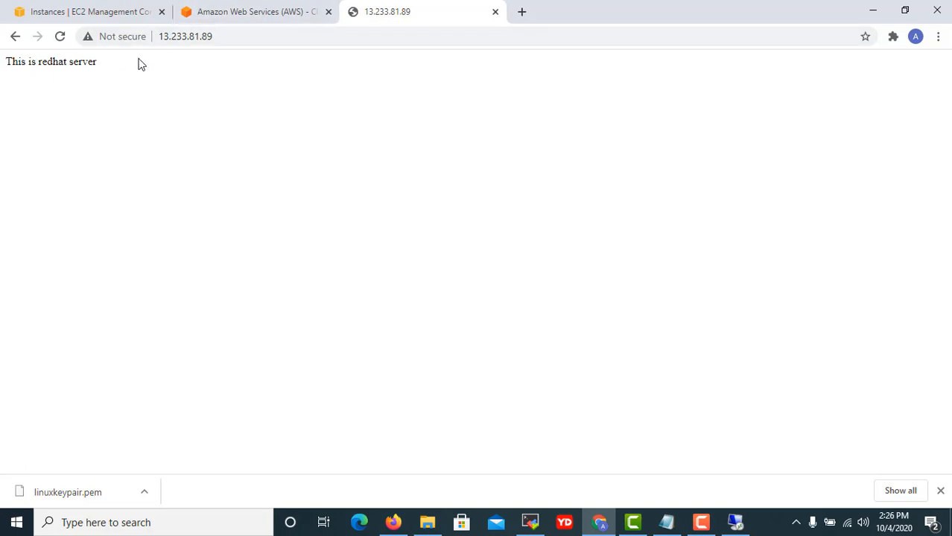
click(228, 11)
click(424, 8)
click(226, 18)
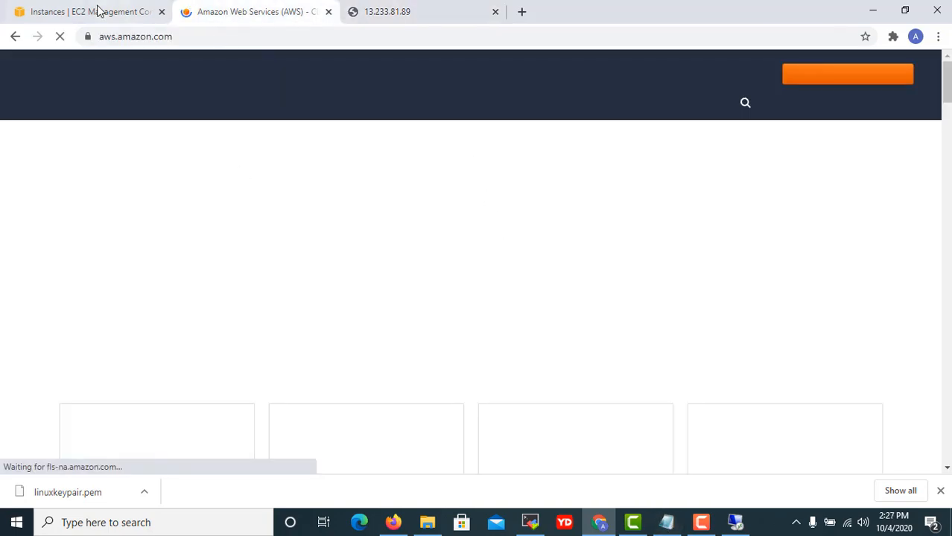
click(99, 11)
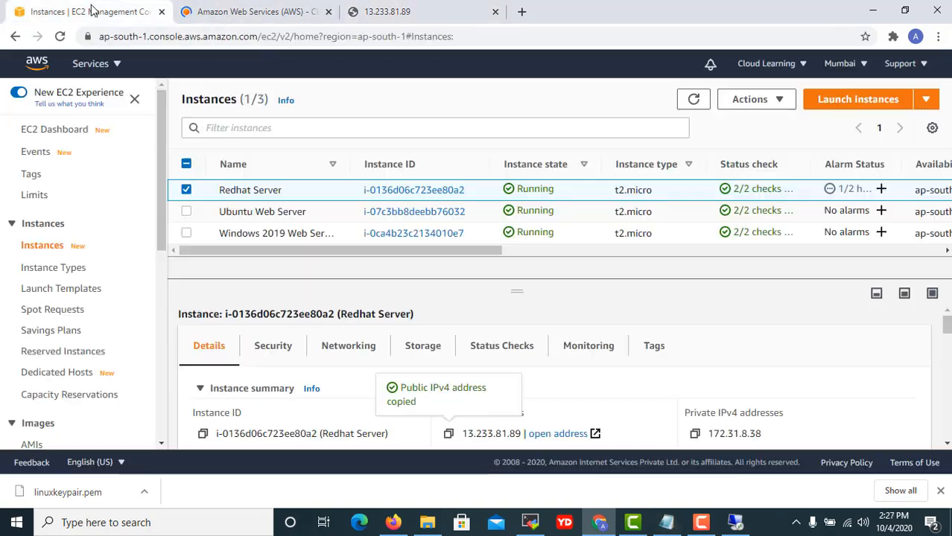
Copy the Ubuntu Web Server's public IPv4 and load 13.233.127.107 in a new tab.
click(483, 214)
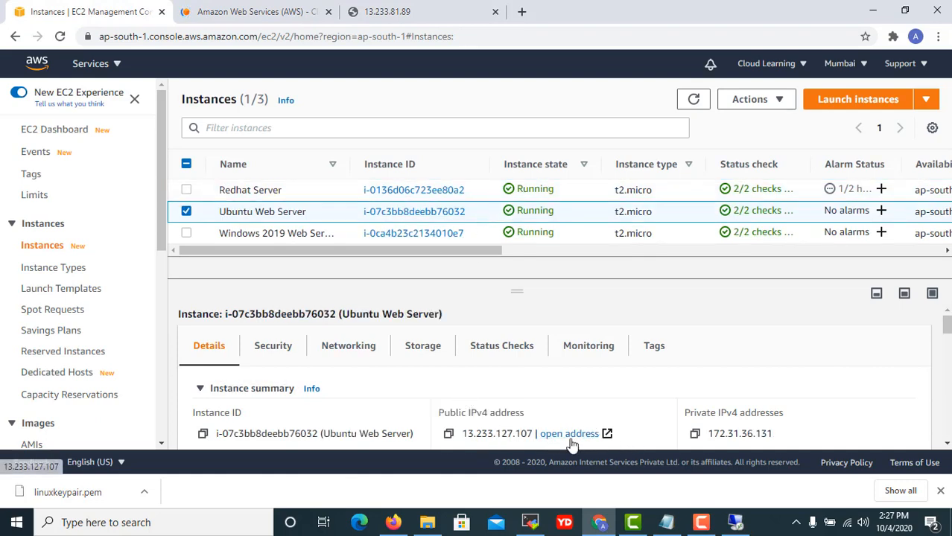
click(448, 433)
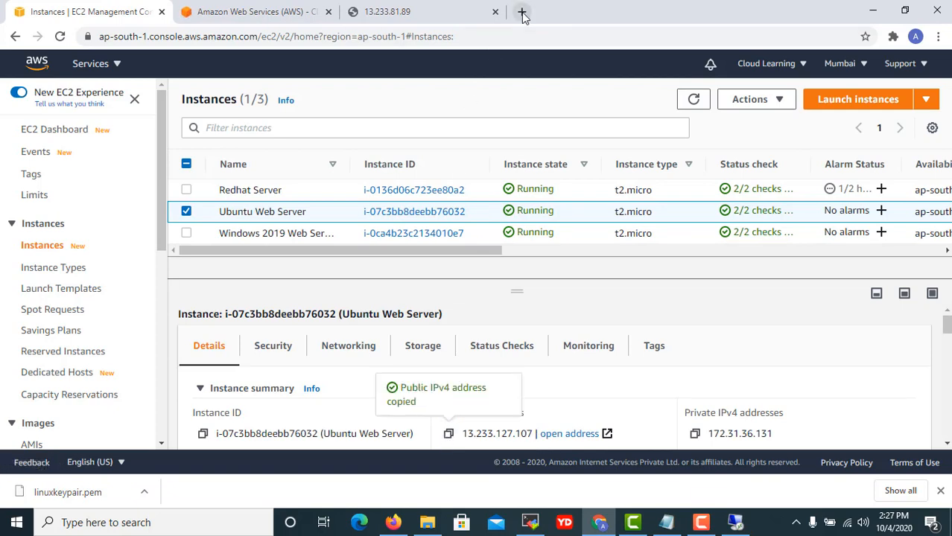
click(521, 11)
key(ctrl+v)
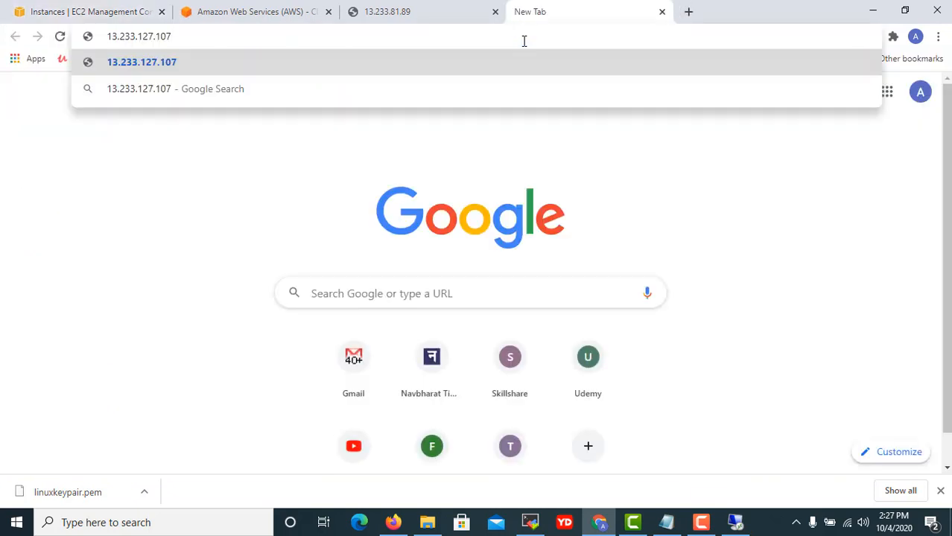
key(Return)
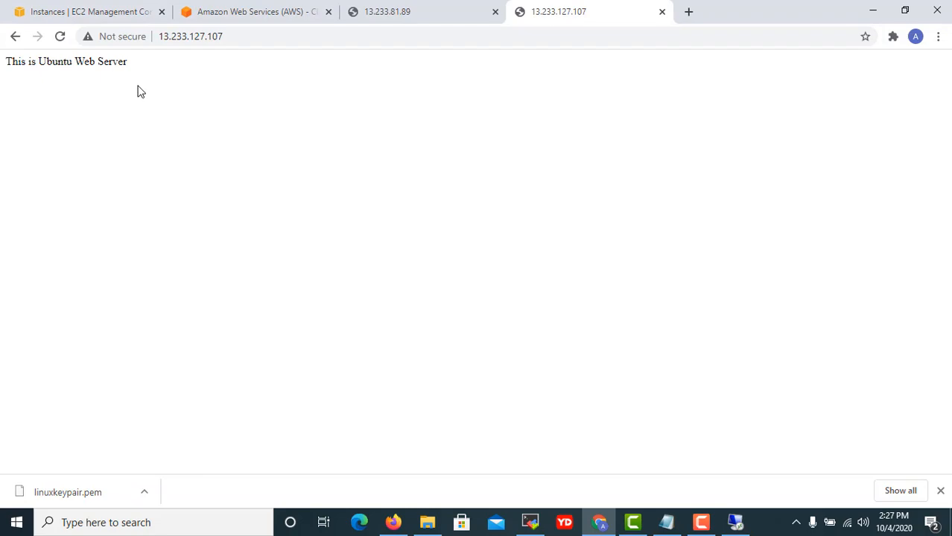
Check the open server pages, then return to the Instances list and deselect Ubuntu Web Server.
click(248, 13)
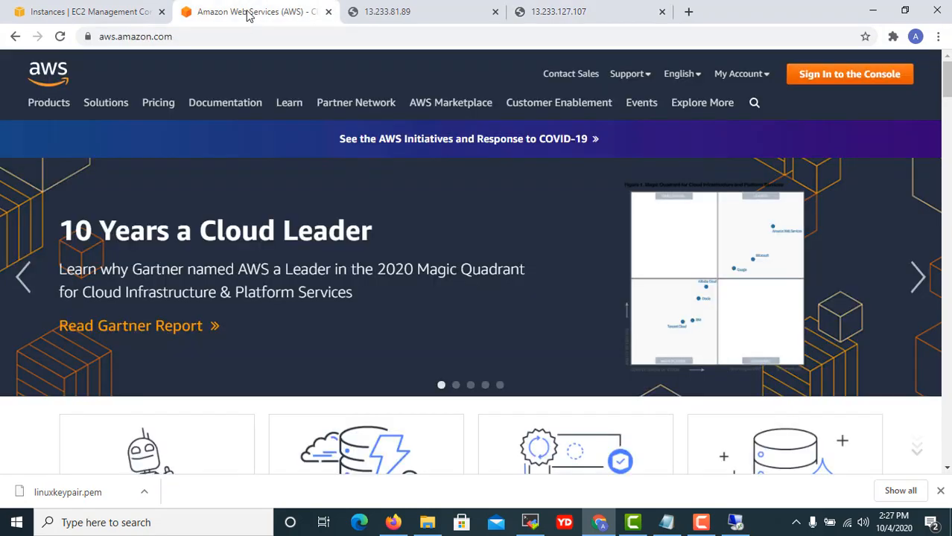
click(78, 11)
click(224, 12)
click(402, 12)
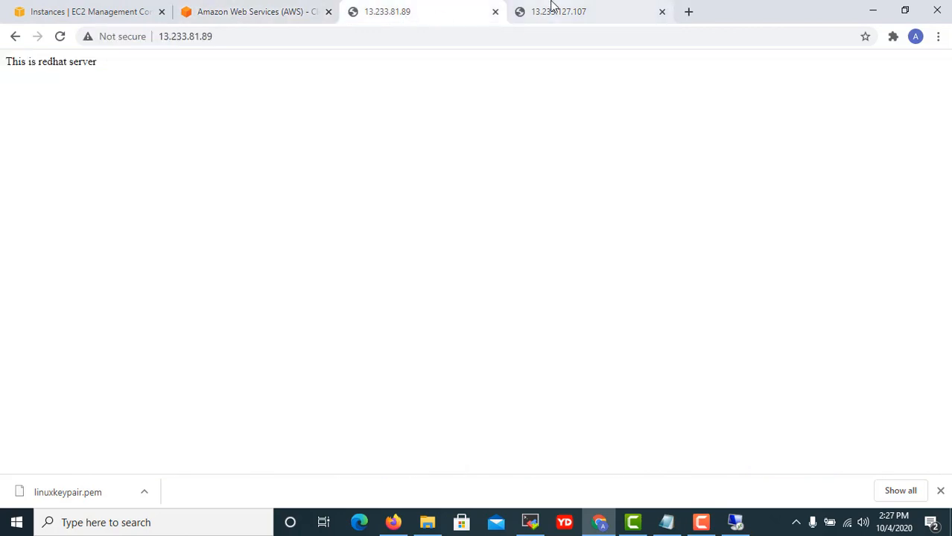
click(574, 17)
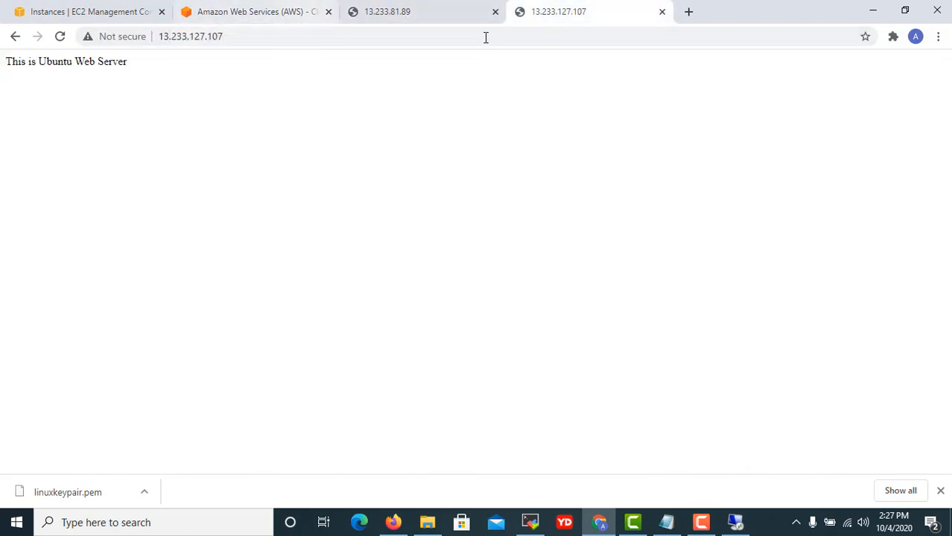
click(69, 16)
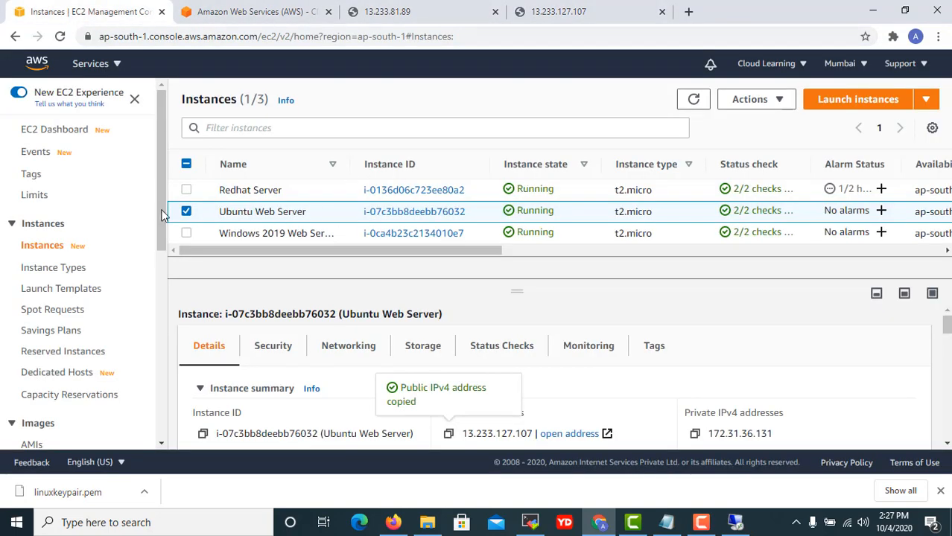
click(188, 212)
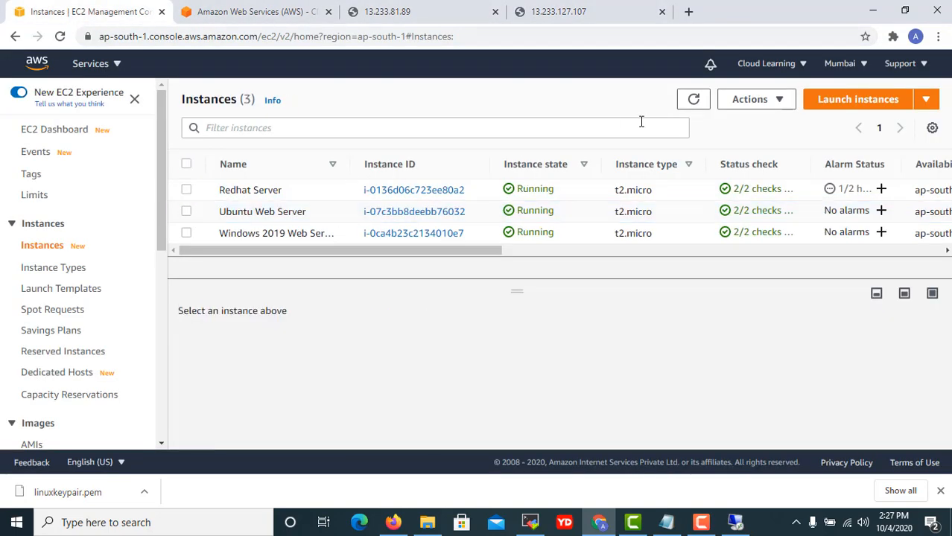
Open Edit user data for the Ubuntu Web Server via Actions > Instance settings.
click(778, 100)
click(185, 212)
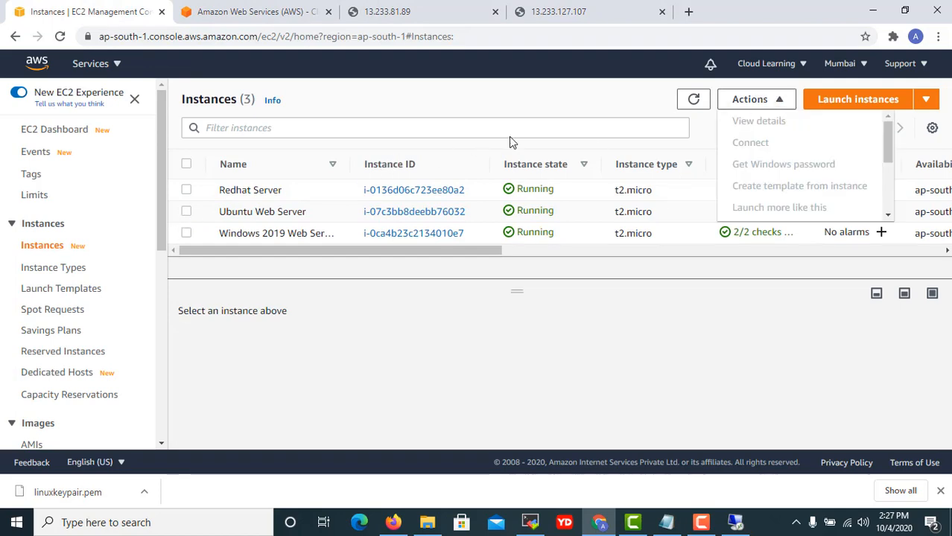
click(778, 99)
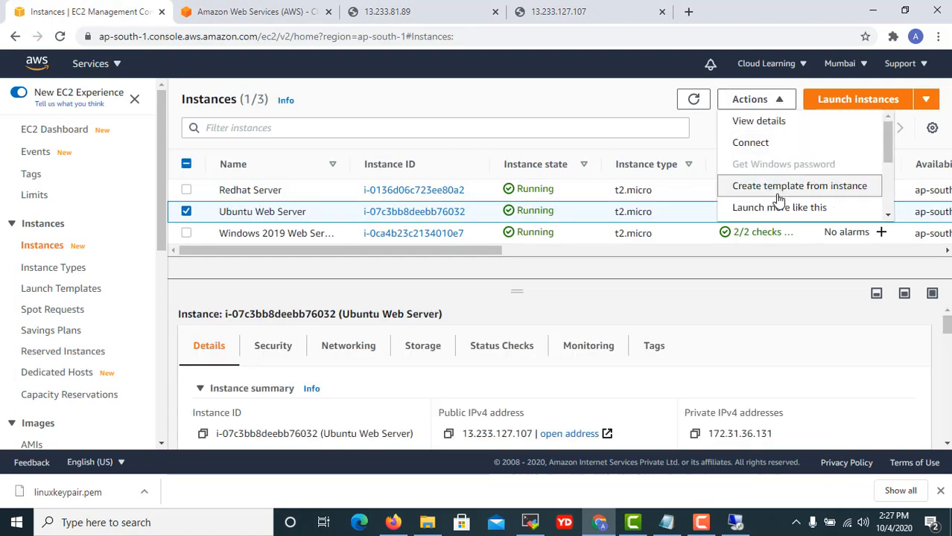
scroll(774, 186, down, 1)
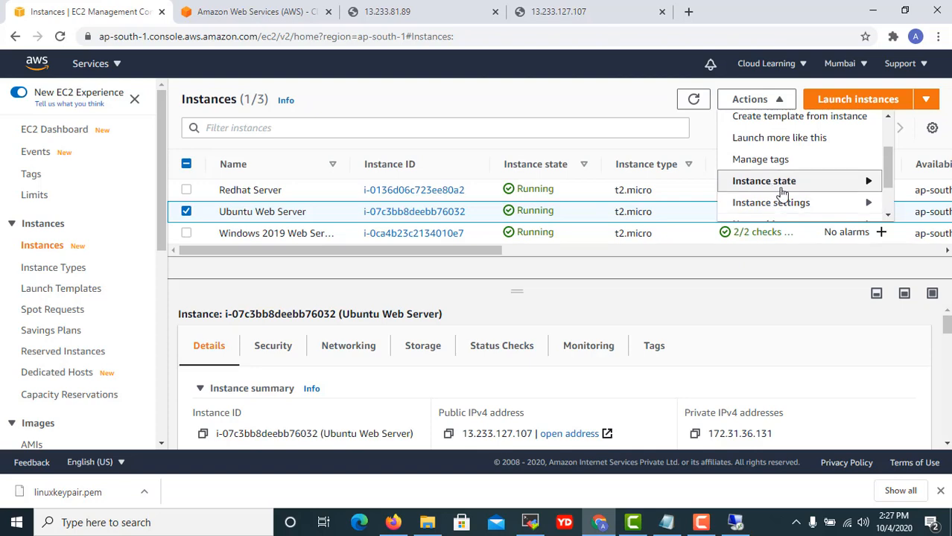
click(778, 184)
click(788, 203)
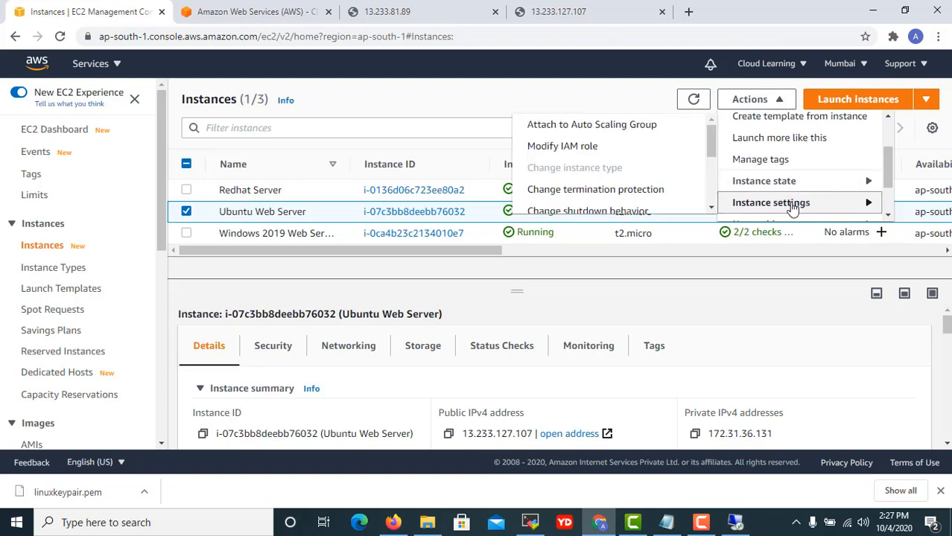
scroll(584, 194, down, 2)
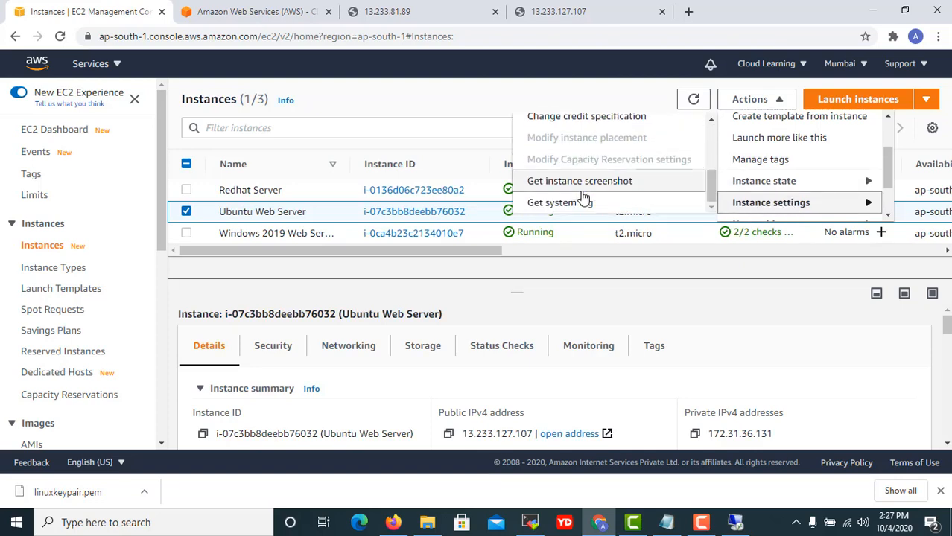
scroll(582, 198, up, 2)
click(569, 166)
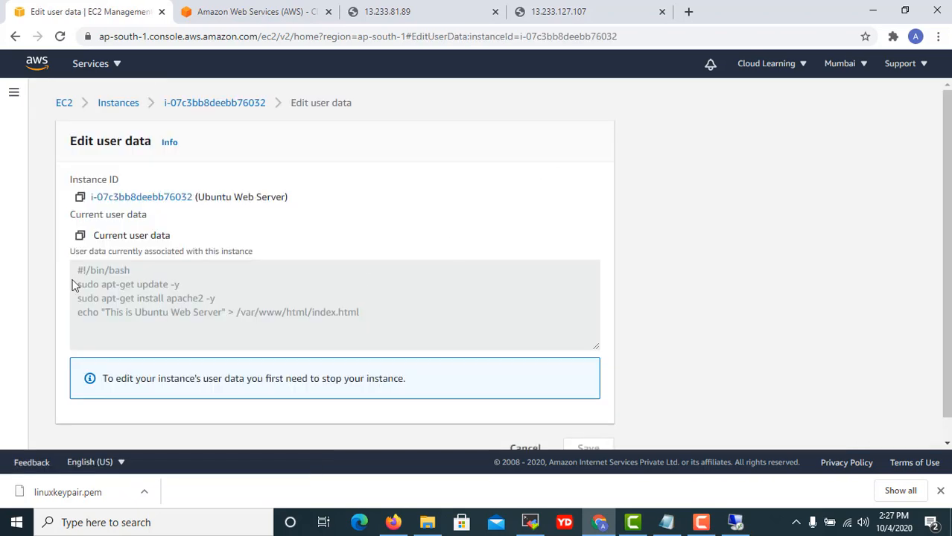
Copy the four-line apache2 user-data script and bring the class notes to the front.
drag(78, 271, 396, 327)
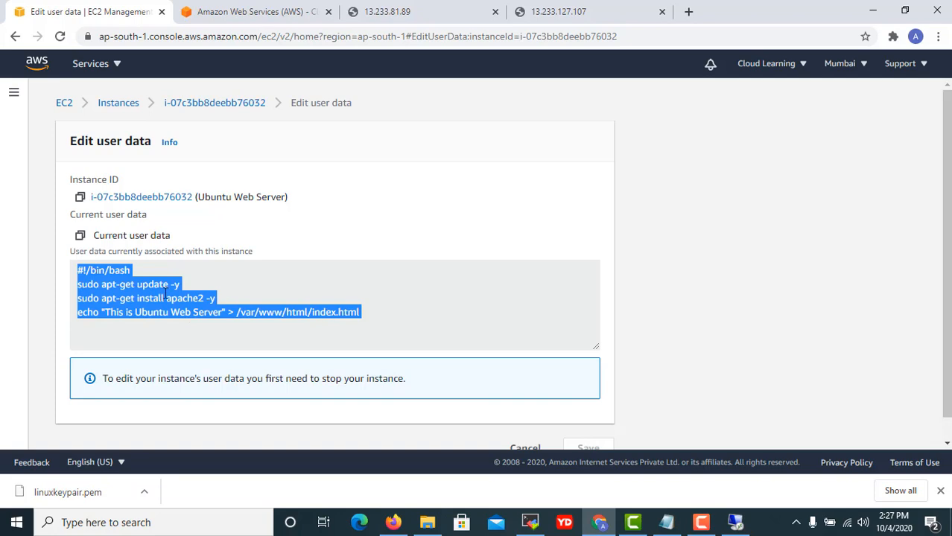
right_click(164, 293)
click(187, 304)
click(666, 522)
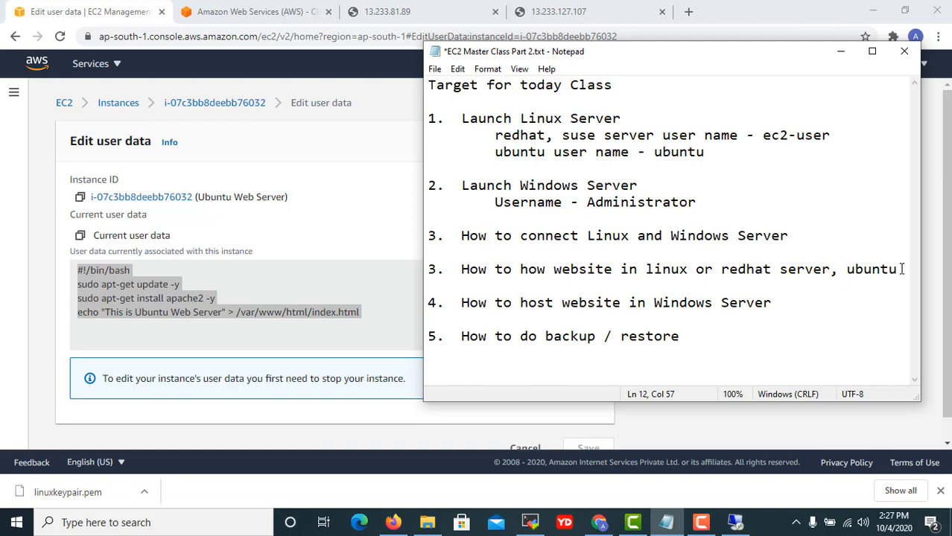
Paste the Ubuntu user-data script into the notes and number its three commands 1., 2., 3.
key(Return)
key(Return)
key(ctrl+v)
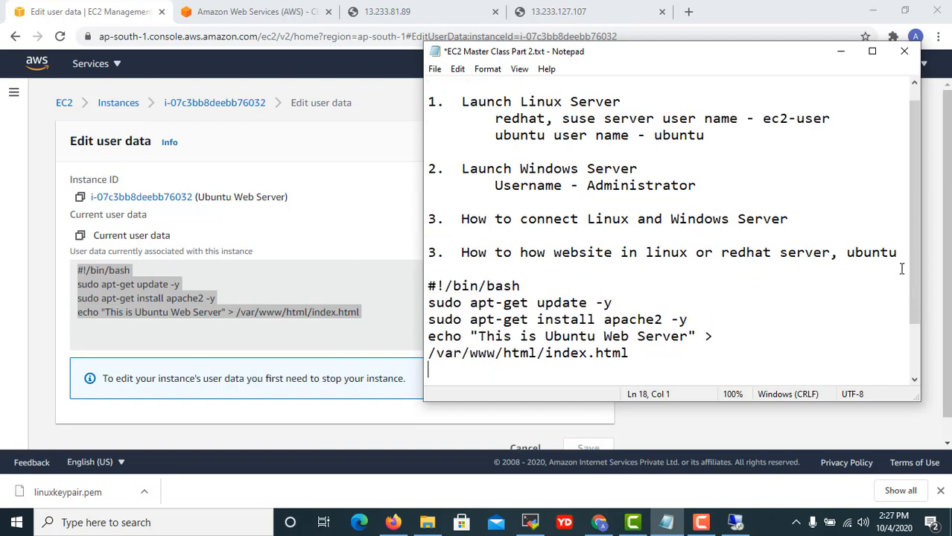
key(Return)
key(Up)
key(Up)
key(Up)
key(Up)
key(Up)
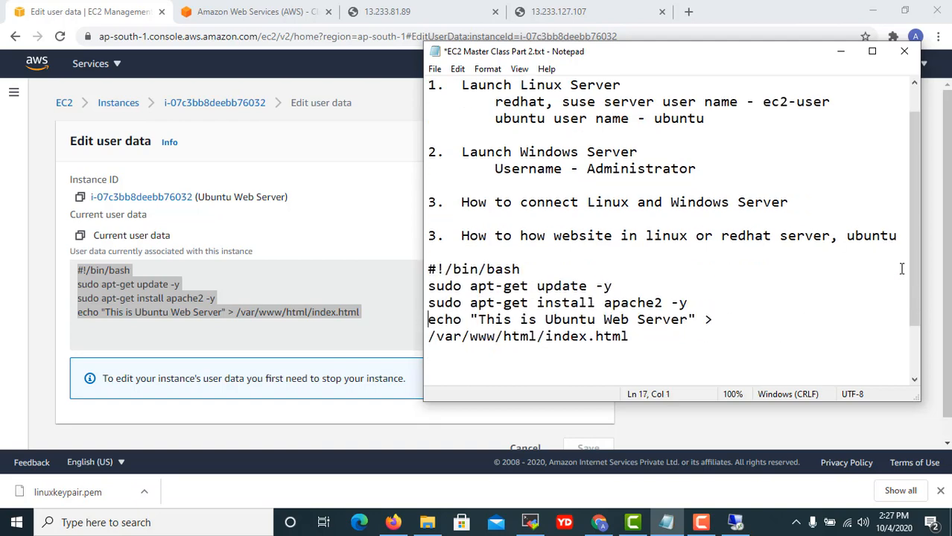
key(Down)
key(Down)
text(1.)
key(Tab)
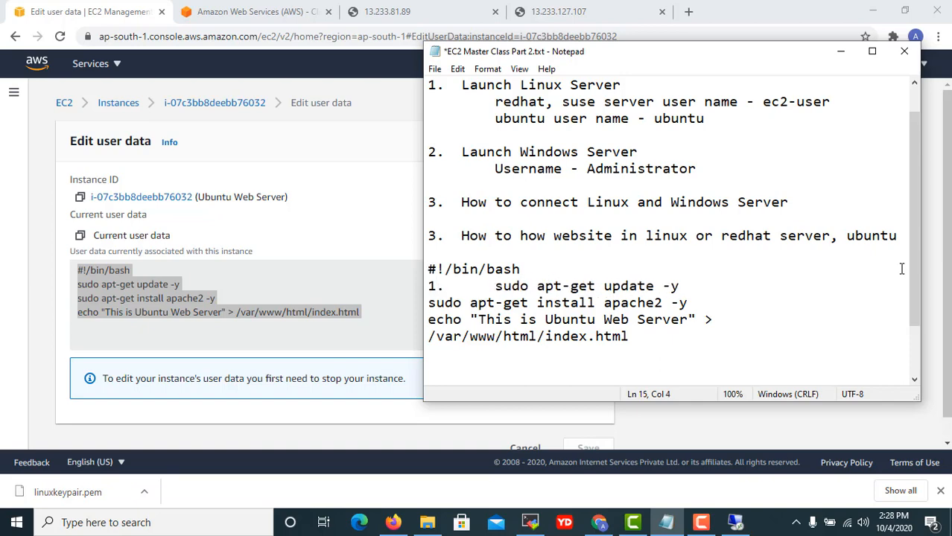
key(Home)
key(Down)
text(2.)
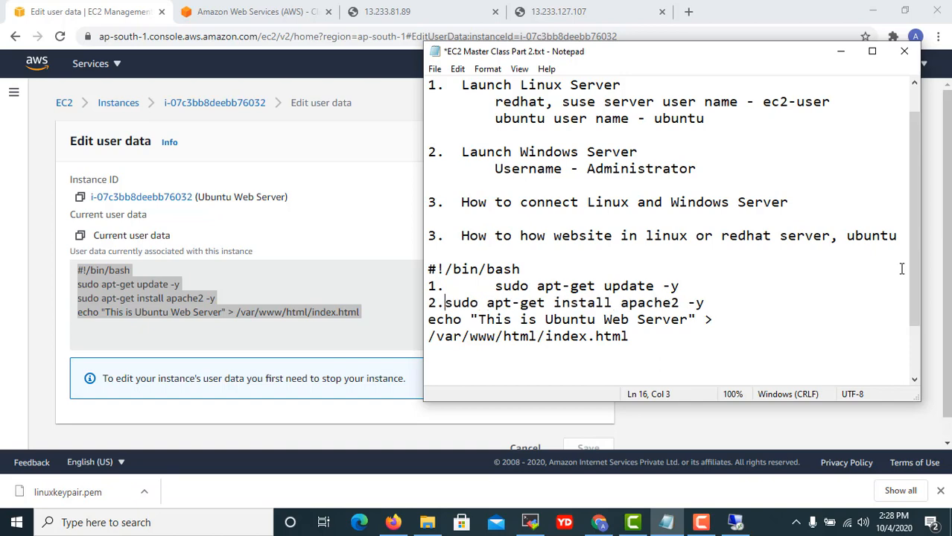
key(Tab)
key(Down)
key(Home)
text(3.)
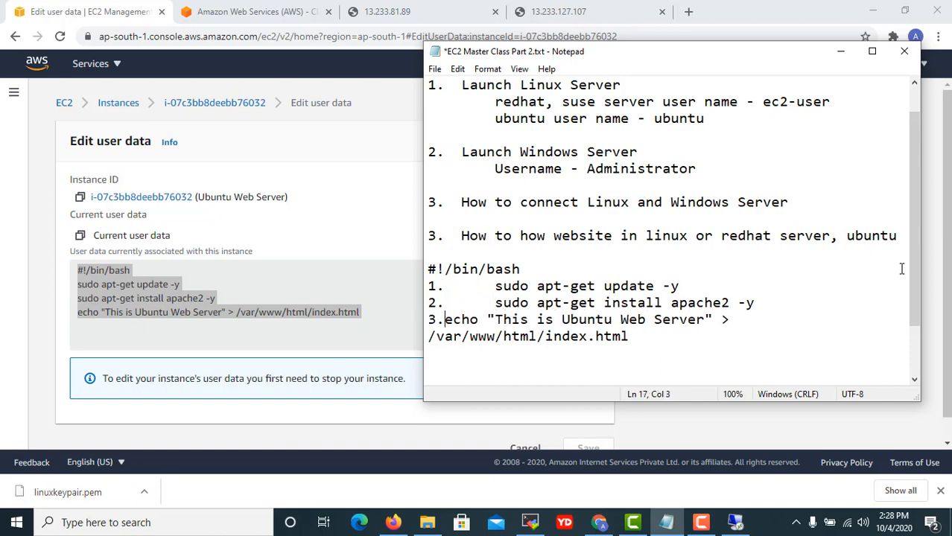
key(Tab)
Add blank lines above the script and start typing an Ubuntu heading there.
key(Up)
key(Down)
key(Down)
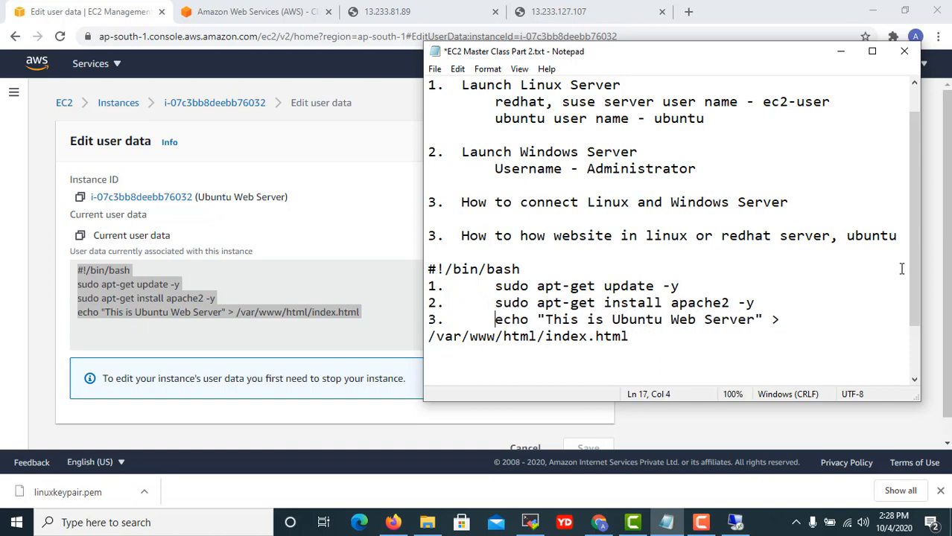
key(Home)
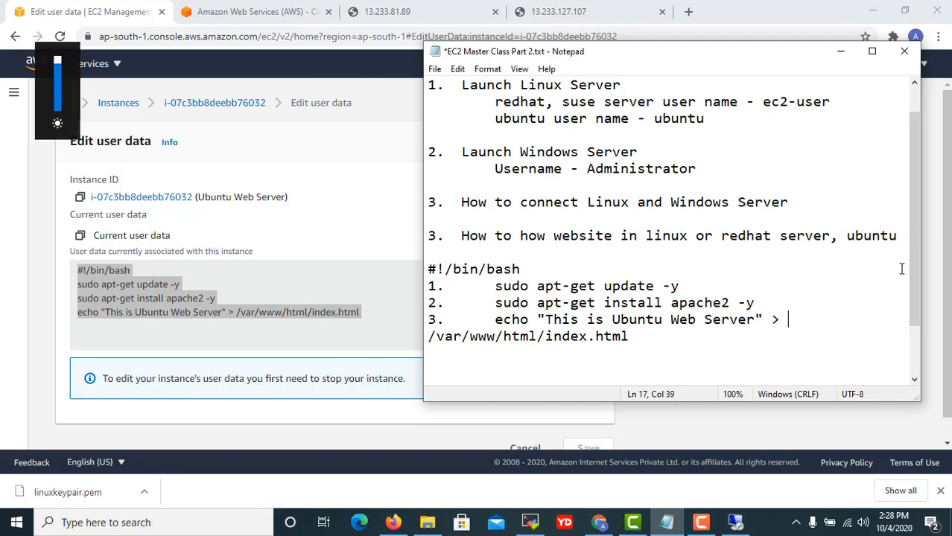
key(Return)
key(BackSpace)
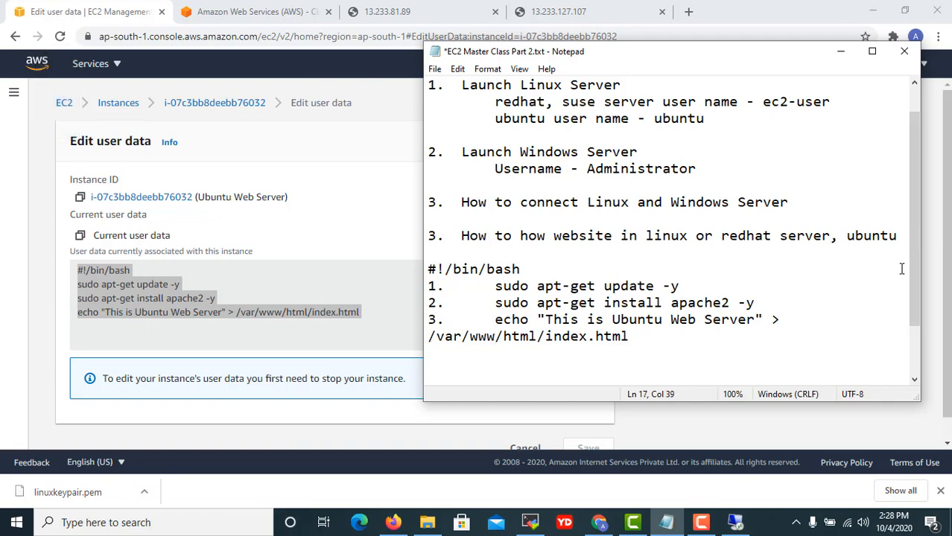
key(Up)
key(Up)
key(Return)
key(Return)
key(Up)
key(Up)
text(Ub)
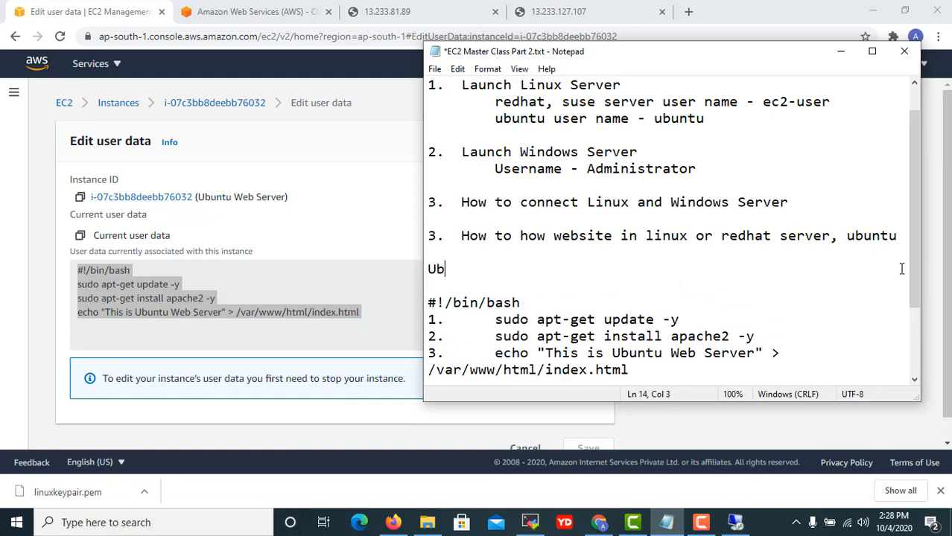
text(untu Web Serve)
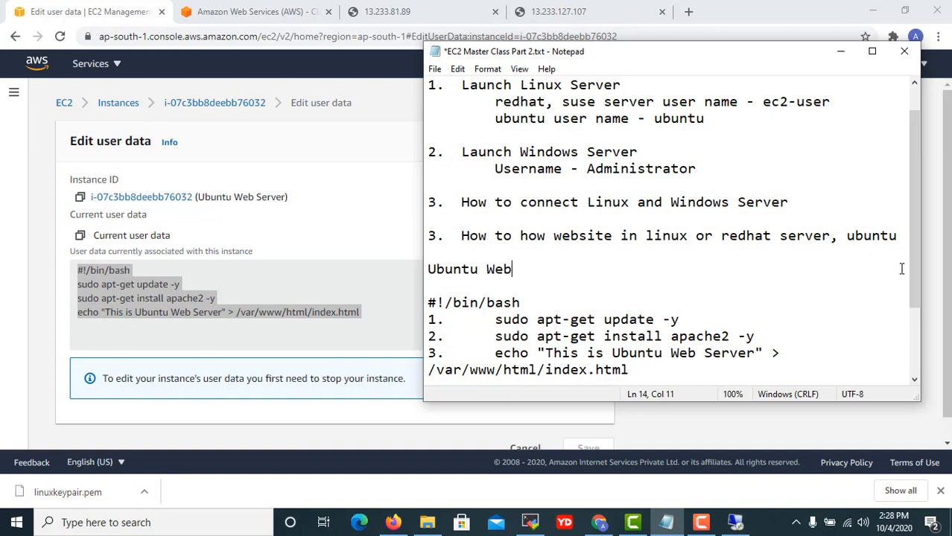
key(BackSpace)
key(BackSpace)
key(BackSpace)
key(BackSpace)
key(BackSpace)
key(BackSpace)
key(BackSpace)
key(BackSpace)
key(BackSpace)
key(BackSpace)
Complete the heading as 'Ubuntu Server' with a blank line above it.
text(Server)
key(Home)
key(Return)
key(Return)
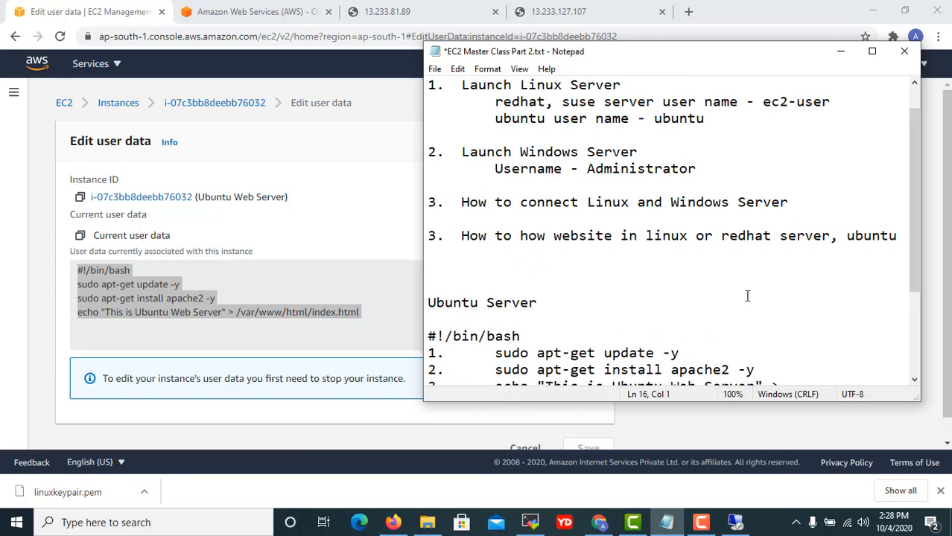
Select Redhat Server in EC2 and open its Edit user data page via Actions > Instance settings.
click(113, 105)
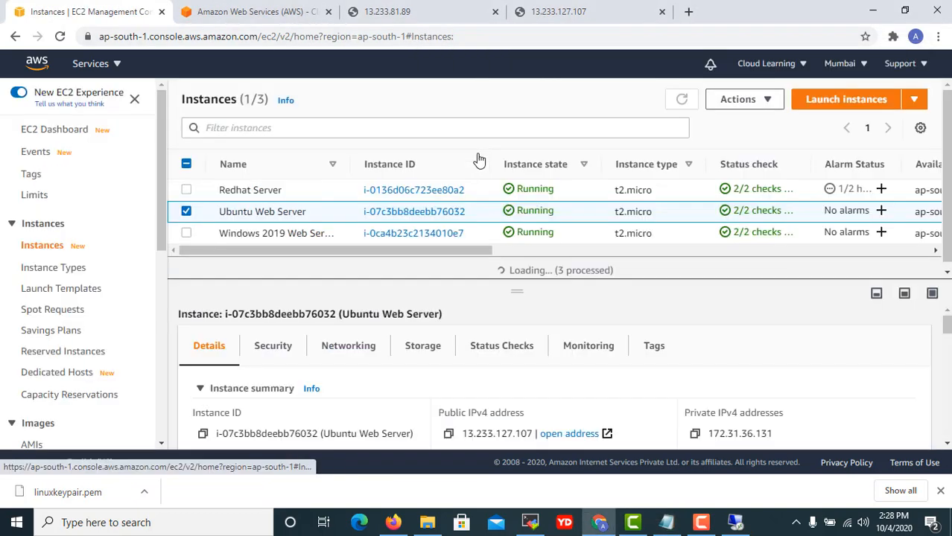
click(289, 190)
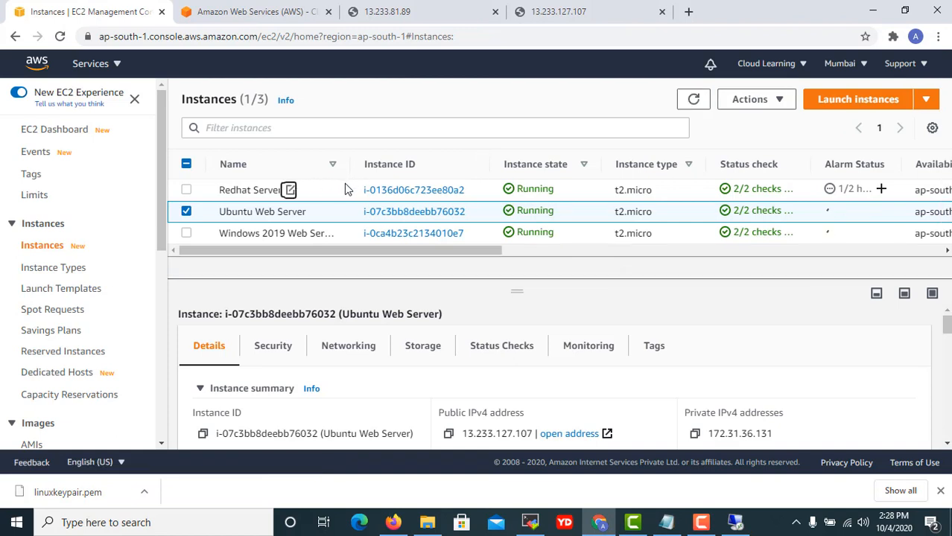
click(400, 262)
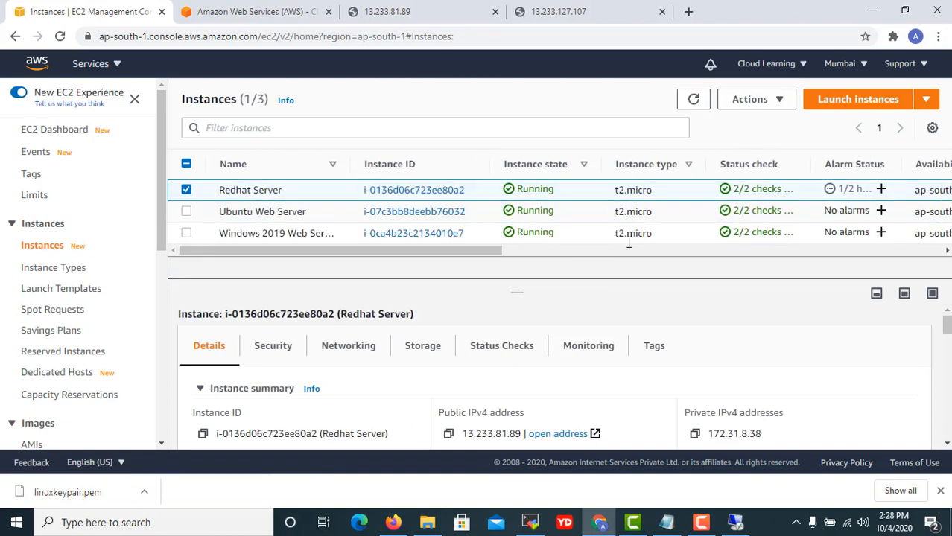
click(786, 104)
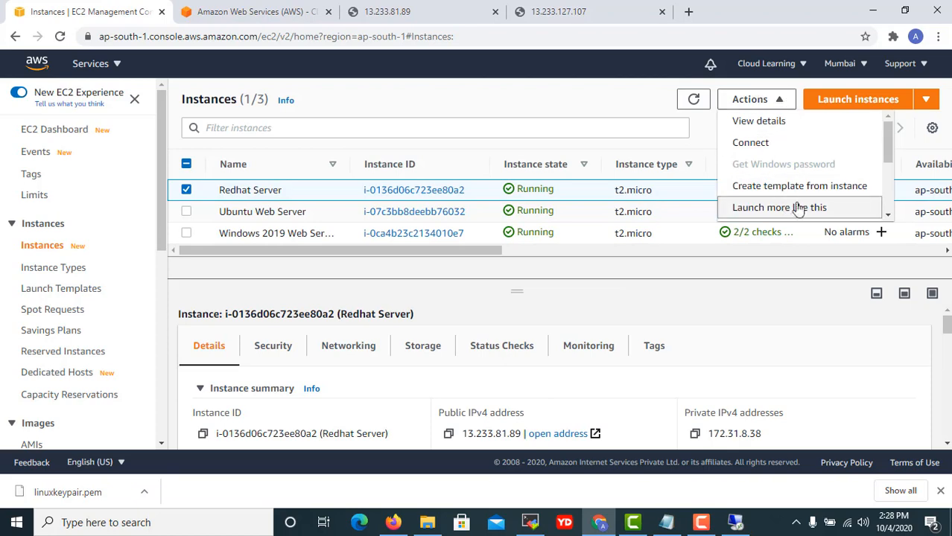
scroll(797, 207, down, 1)
mouse_move(788, 206)
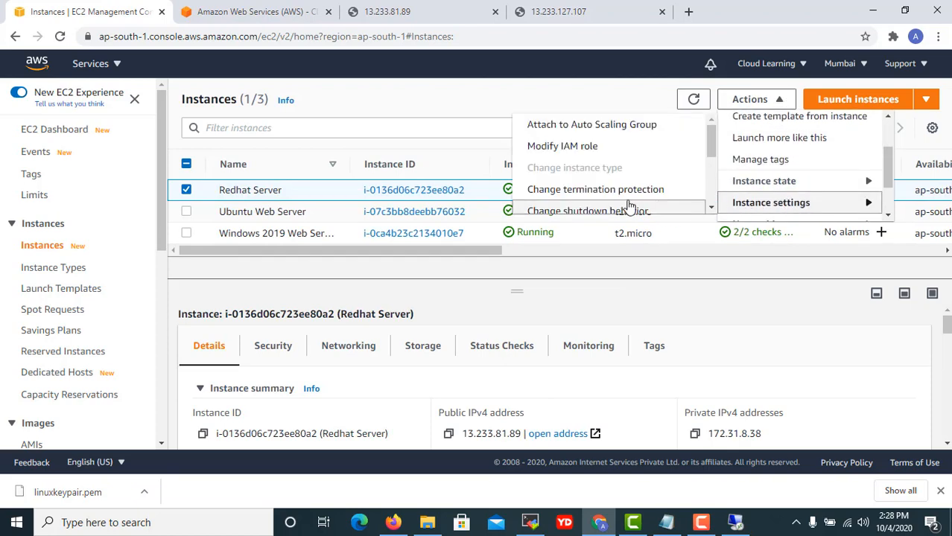
scroll(574, 179, down, 4)
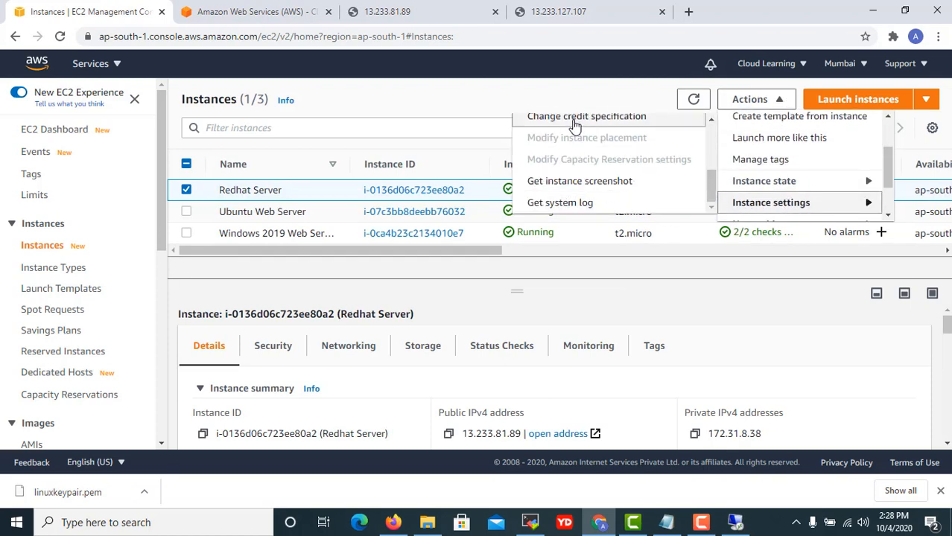
scroll(578, 169, up, 2)
click(578, 166)
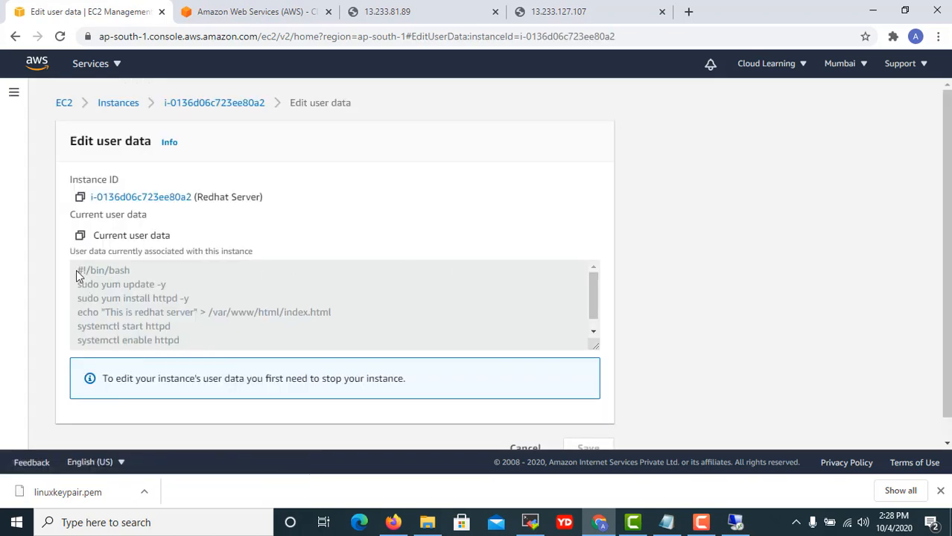
Copy the Redhat Server's httpd user-data script and bring the class notes back in front.
drag(77, 269, 220, 355)
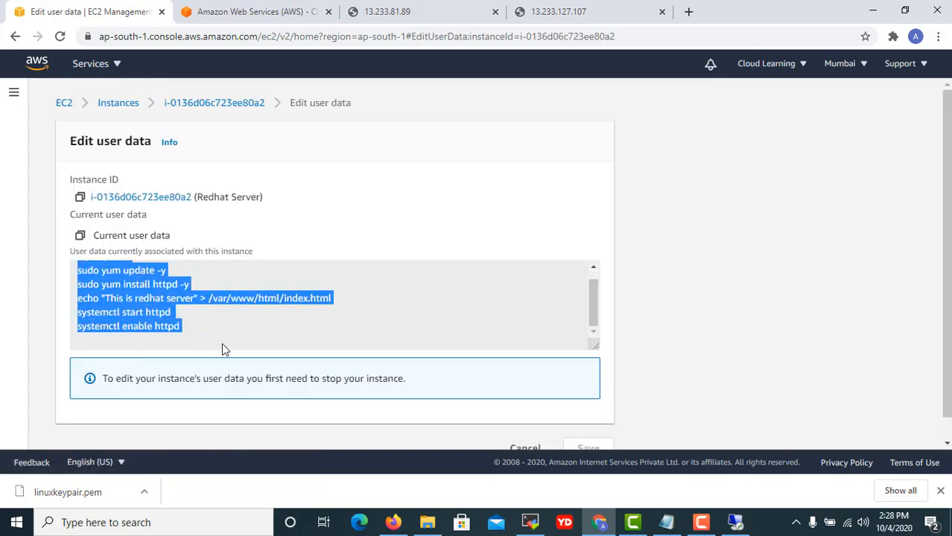
right_click(124, 298)
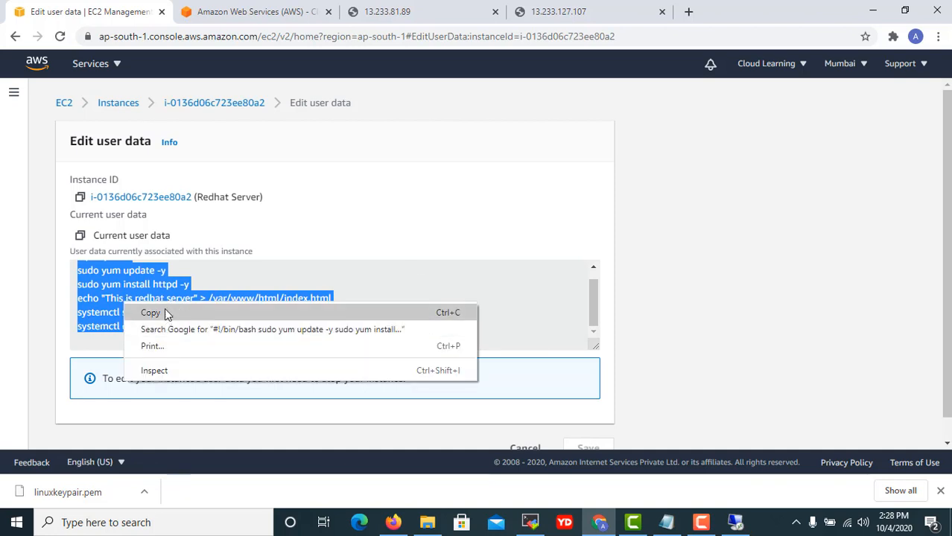
click(160, 313)
click(666, 522)
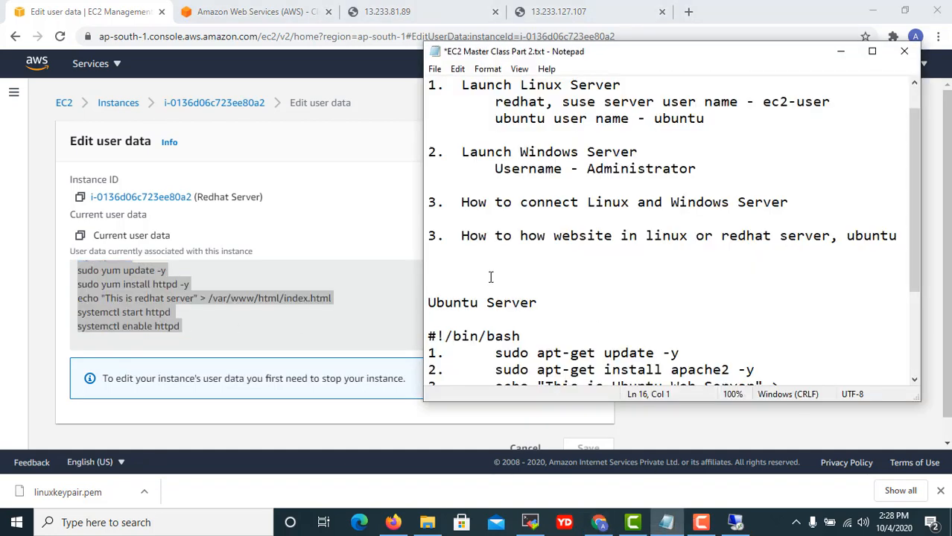
Type the heading 'Linux Website setup steps' above the Ubuntu Server section.
click(738, 170)
scroll(713, 147, down, 1)
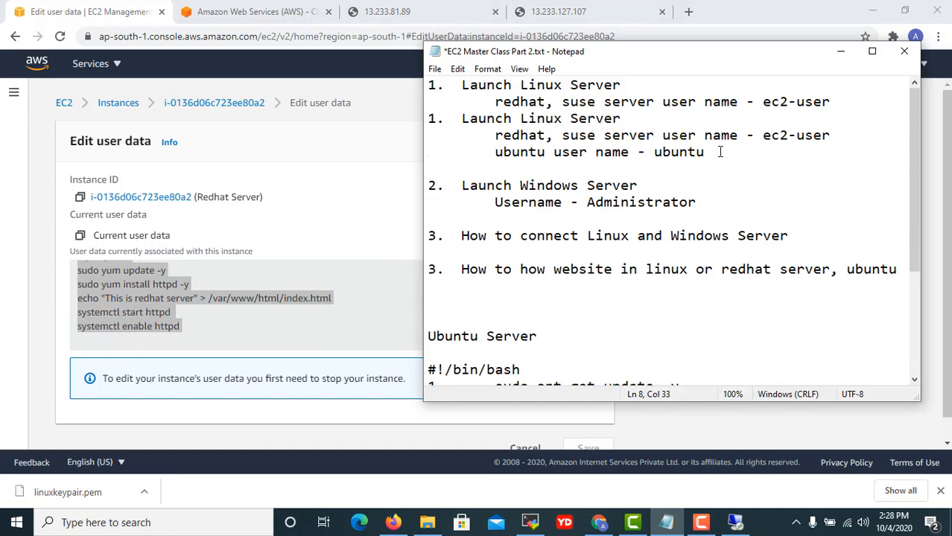
scroll(560, 276, down, 2)
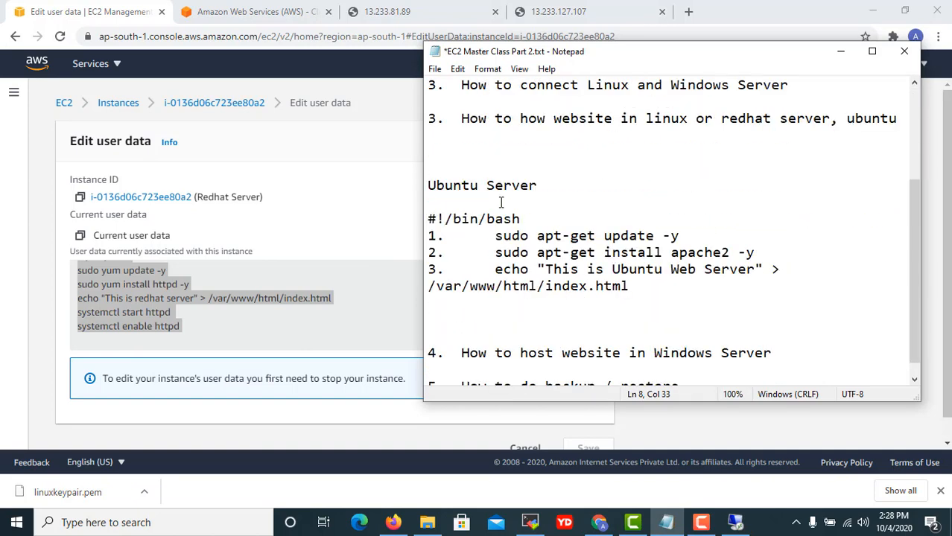
click(448, 146)
text(Linux W)
key(BackSpace)
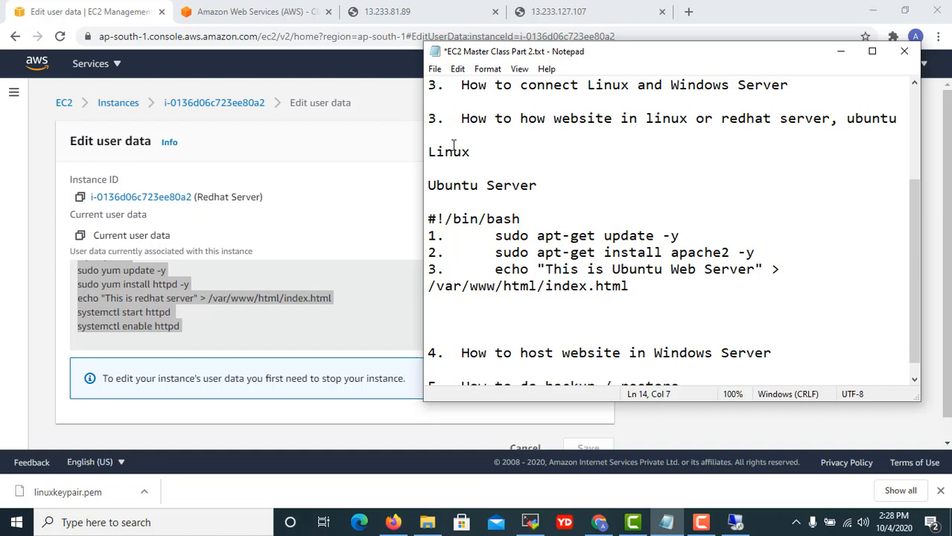
text(Website setup )
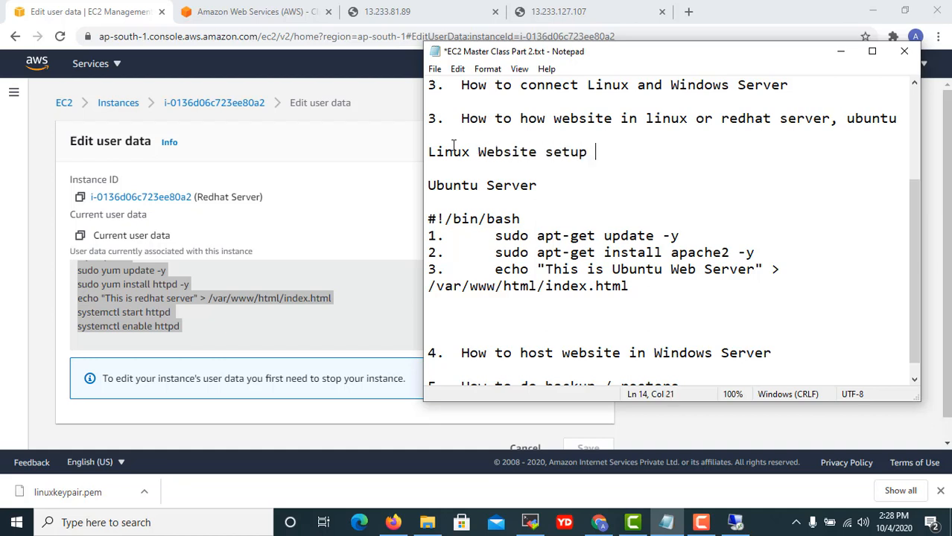
text(steps)
Renumber the website, Windows hosting and backup/restore topics as 4, 5 and 6.
key(Up)
key(Up)
key(Delete)
text(4)
key(Down)
key(Down)
key(Down)
key(Down)
key(Down)
key(Down)
key(Down)
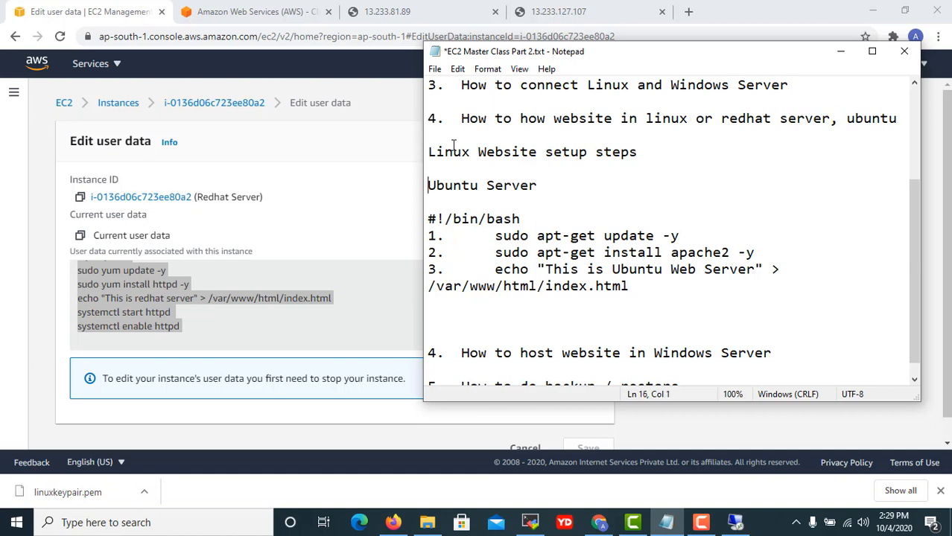
key(Down)
key(Down)
key(Down)
key(Down)
key(Down)
key(Down)
key(Delete)
text(5)
key(Down)
key(Down)
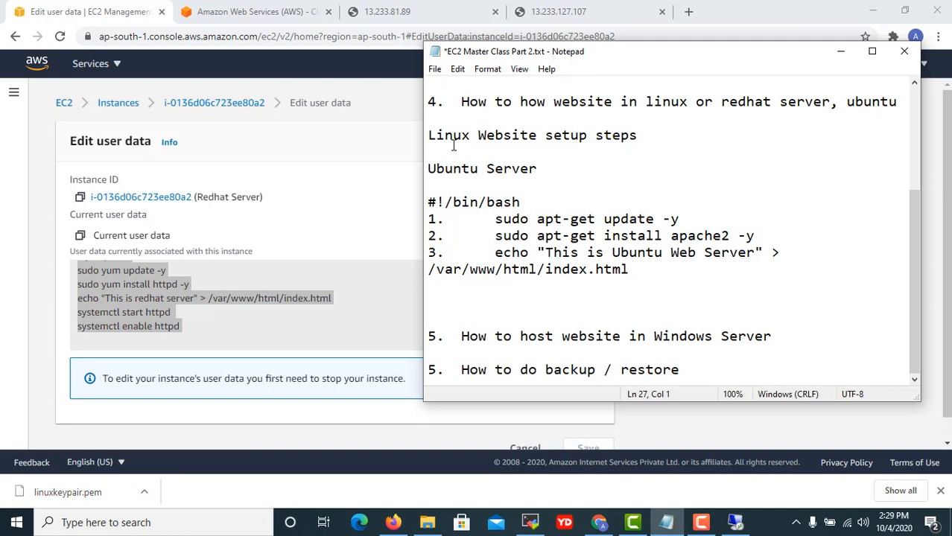
key(Delete)
text(6)
Paste the Redhat user-data script under the Linux heading and select its sudo yum update -y line.
click(684, 138)
key(Return)
key(Return)
text(#!/bin/bash sudo yum update -y sudo yum install httpd -y echo "This is redhat server" > /var/www/html/index.html systemctl start httpd systemctl enable httpd)
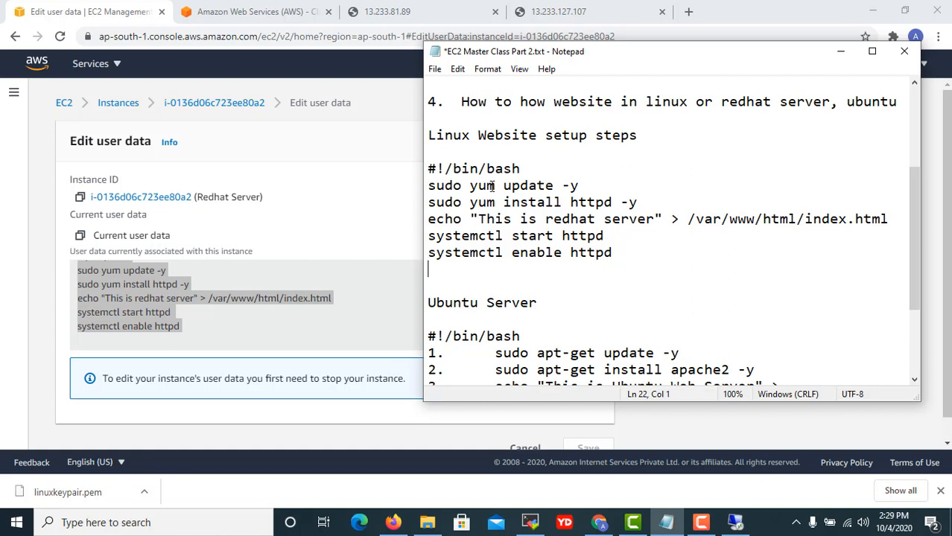
drag(579, 186, 352, 188)
key(super+c)
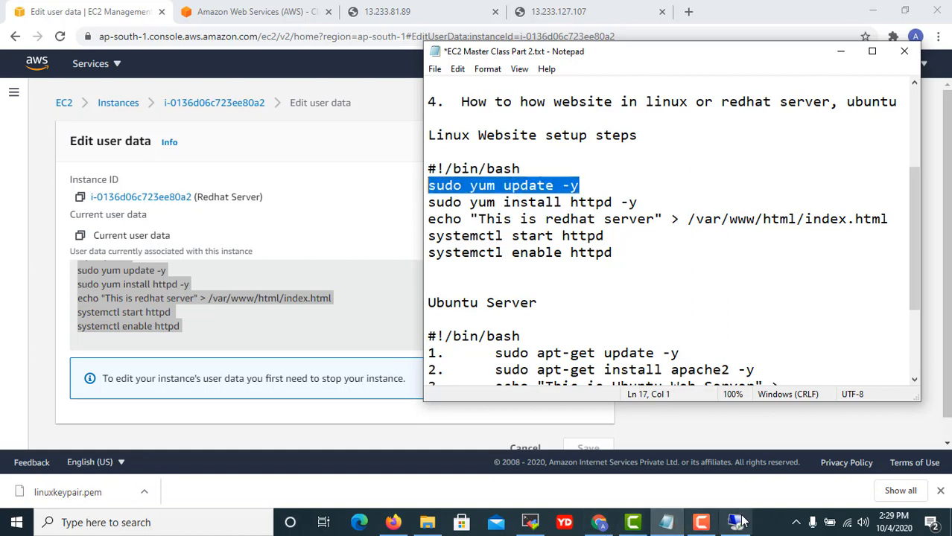
click(530, 522)
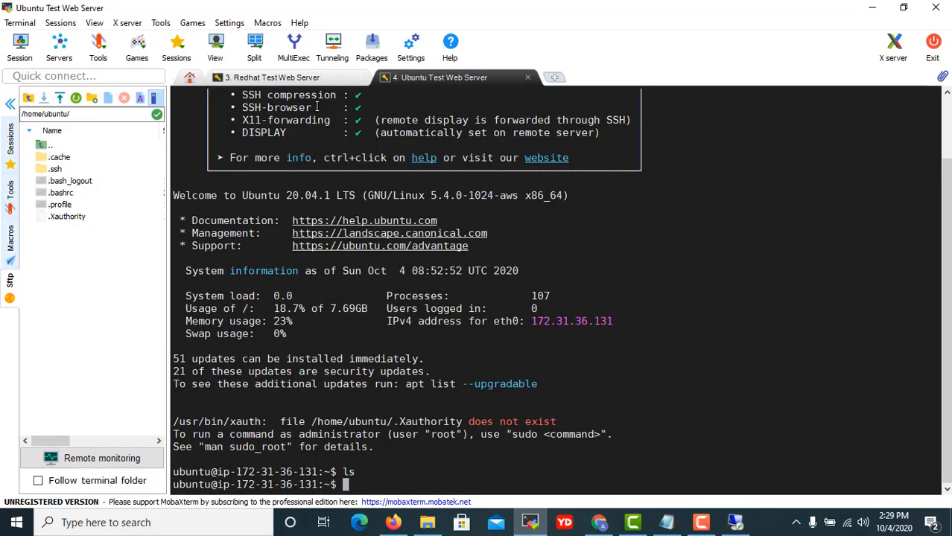
Paste and run sudo yum update -y in the Redhat Test Web Server session.
click(302, 79)
right_click(369, 268)
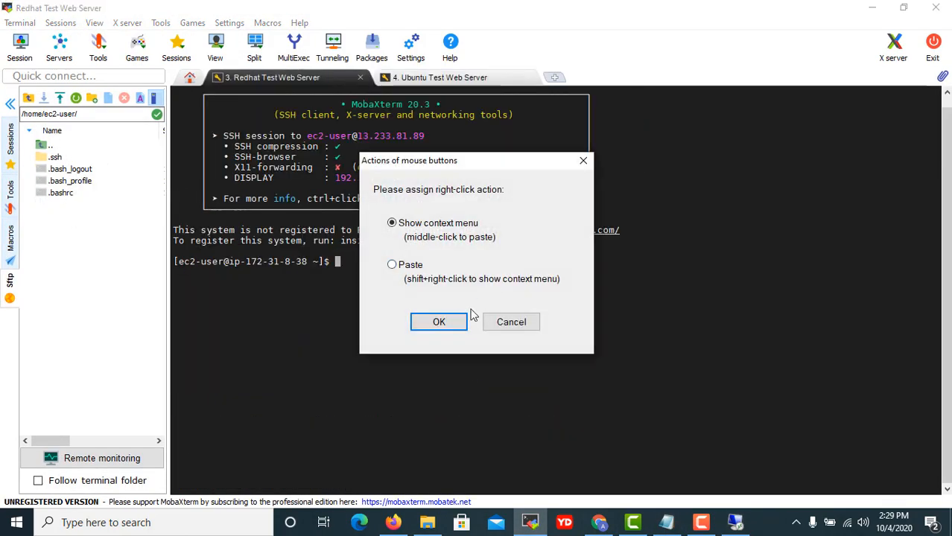
click(438, 323)
right_click(375, 311)
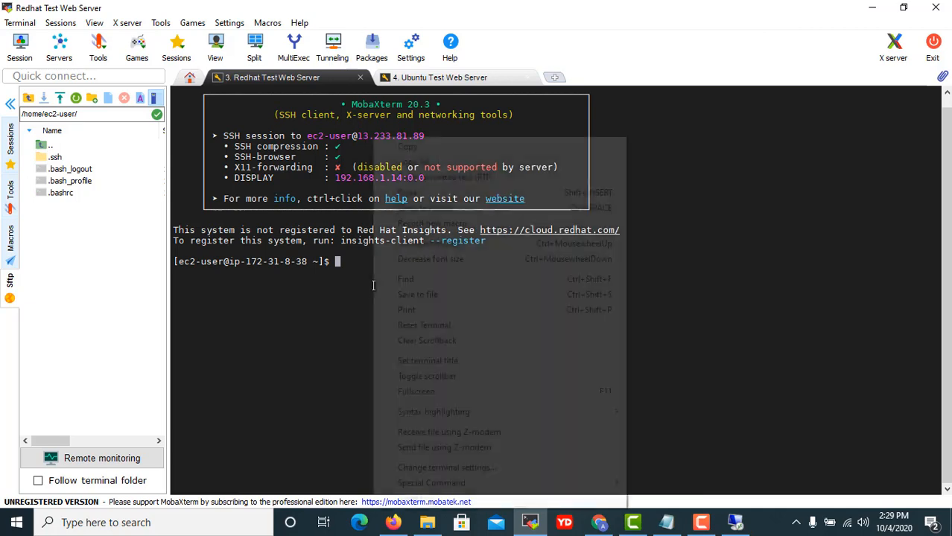
click(408, 193)
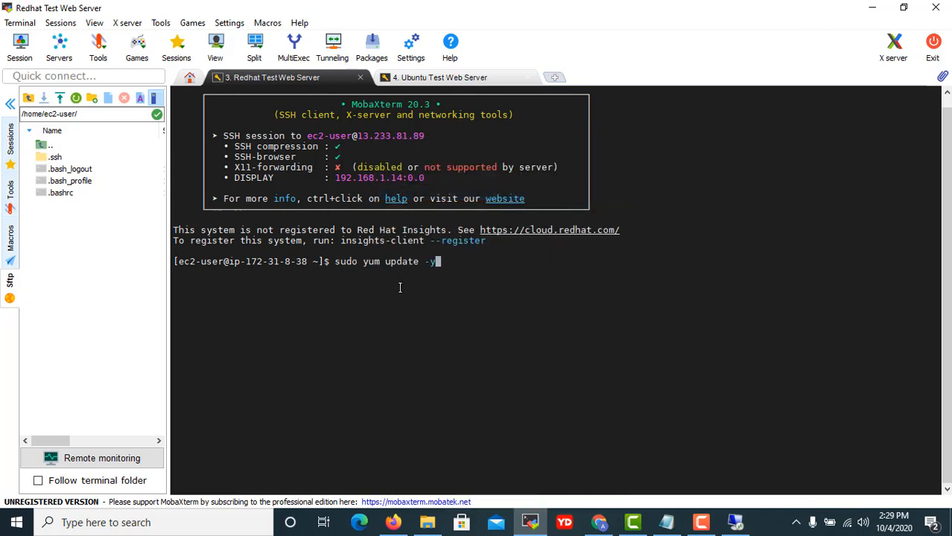
key(Return)
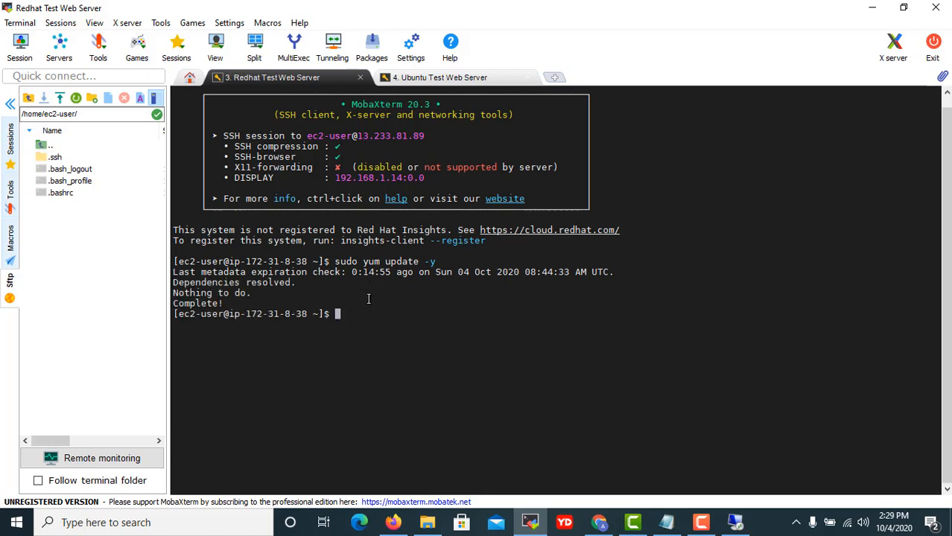
Copy and run sudo yum install httpd -y from the notes, which reports httpd already installed.
key(alt+Tab)
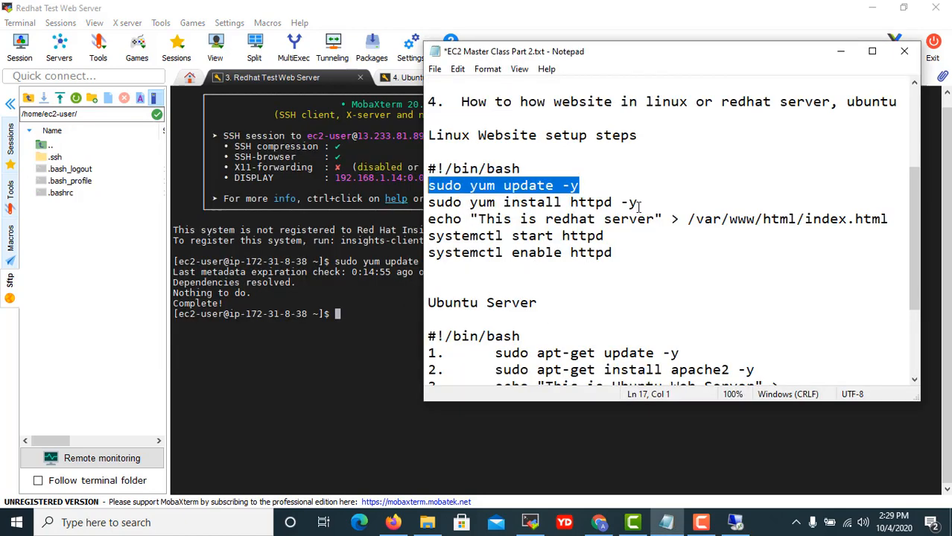
drag(638, 202, 414, 210)
key(super+c)
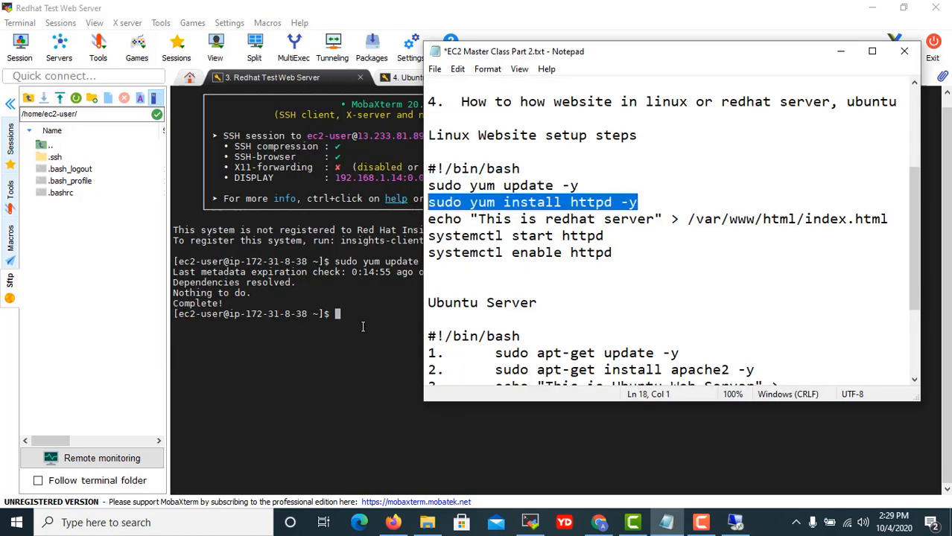
right_click(349, 316)
click(407, 194)
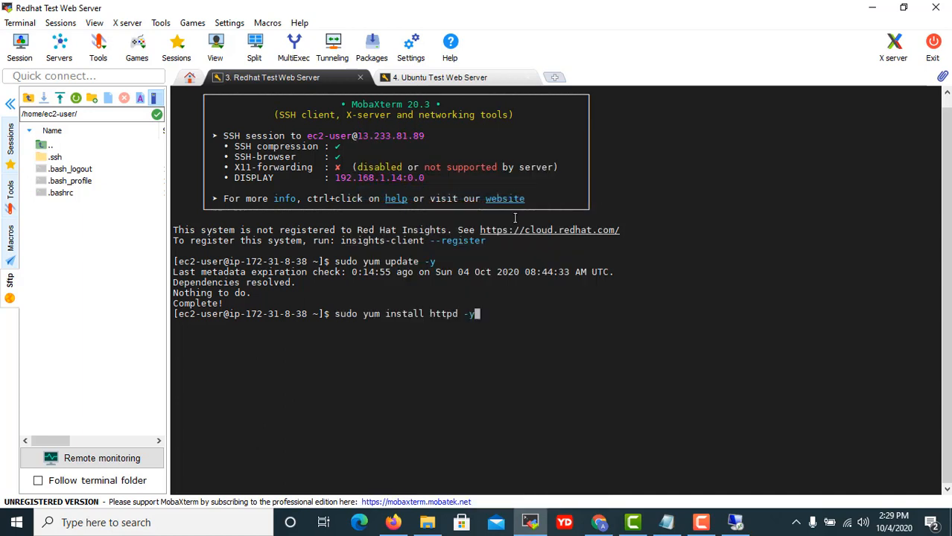
key(Return)
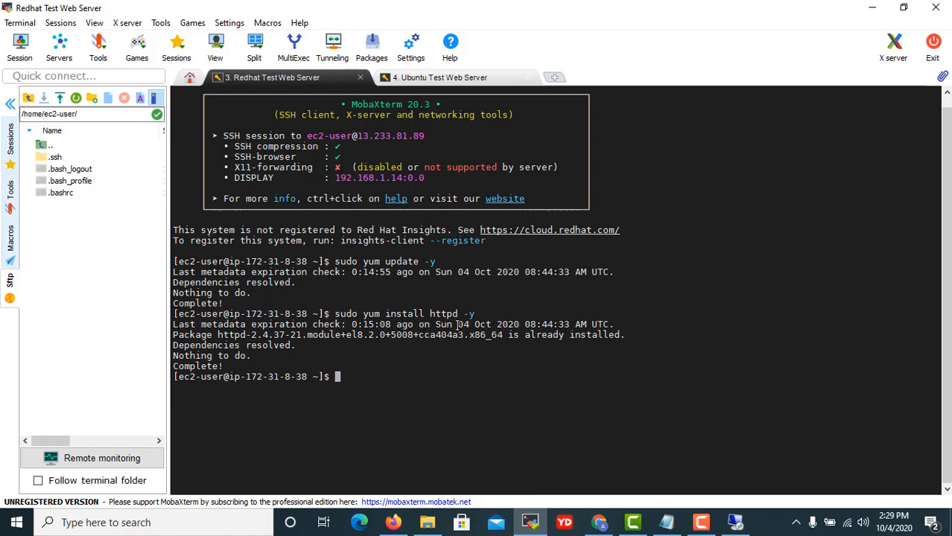
key(alt+Tab)
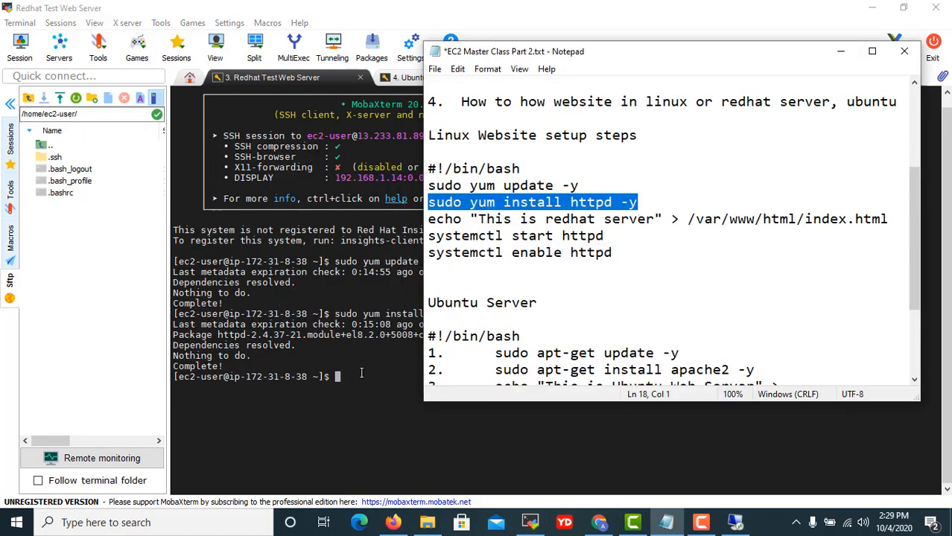
key(alt+Tab)
text(c)
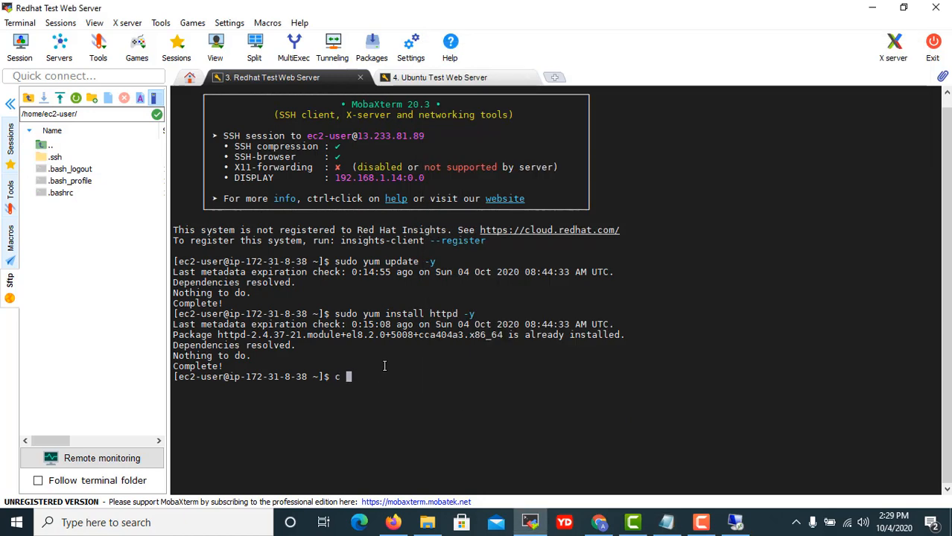
text(d /)
Change to the root directory, list it, then move into var and list its contents.
key(Return)
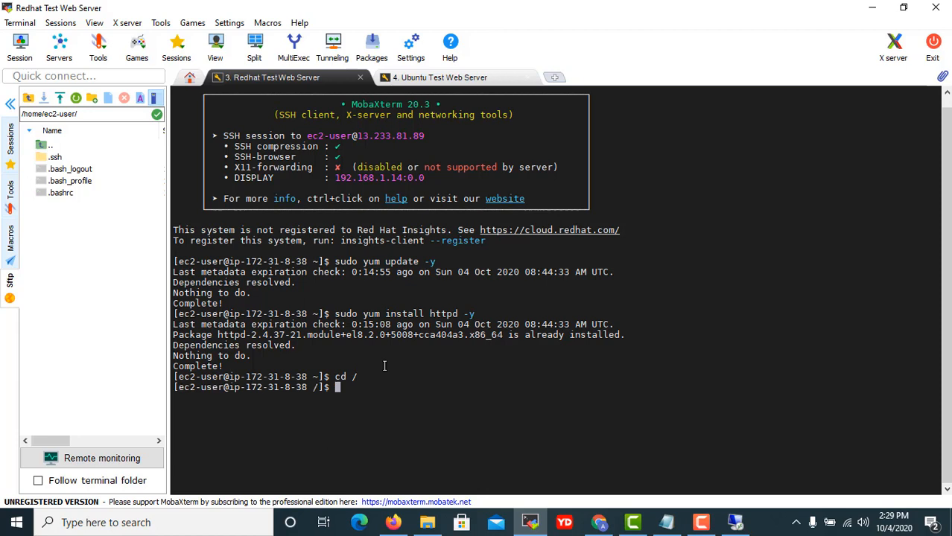
text(ls)
key(Return)
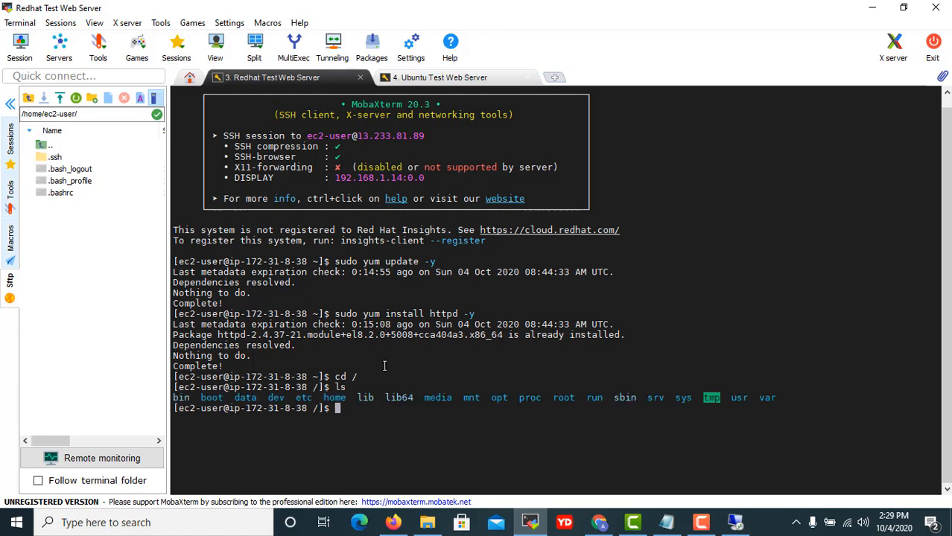
text(cd /var)
key(BackSpace)
key(BackSpace)
key(BackSpace)
key(BackSpace)
text(var)
key(Return)
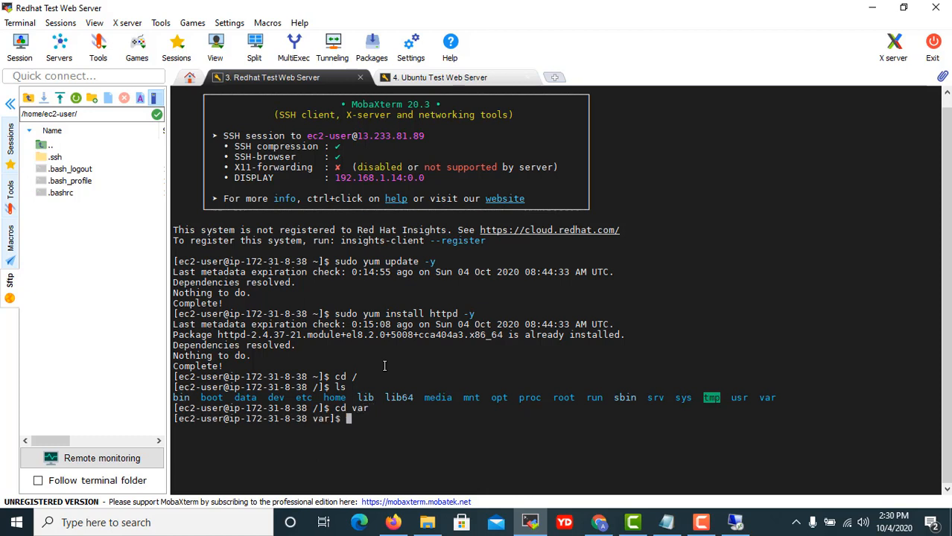
text(ls)
key(Return)
Move into www/html, list its index.html file, and start vi index.html.
text(cd www)
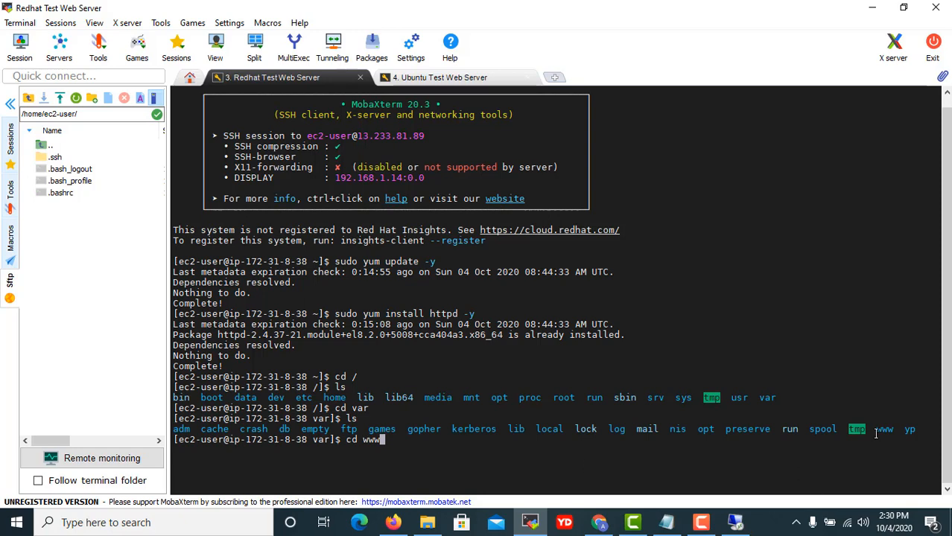
key(Return)
text(cd html)
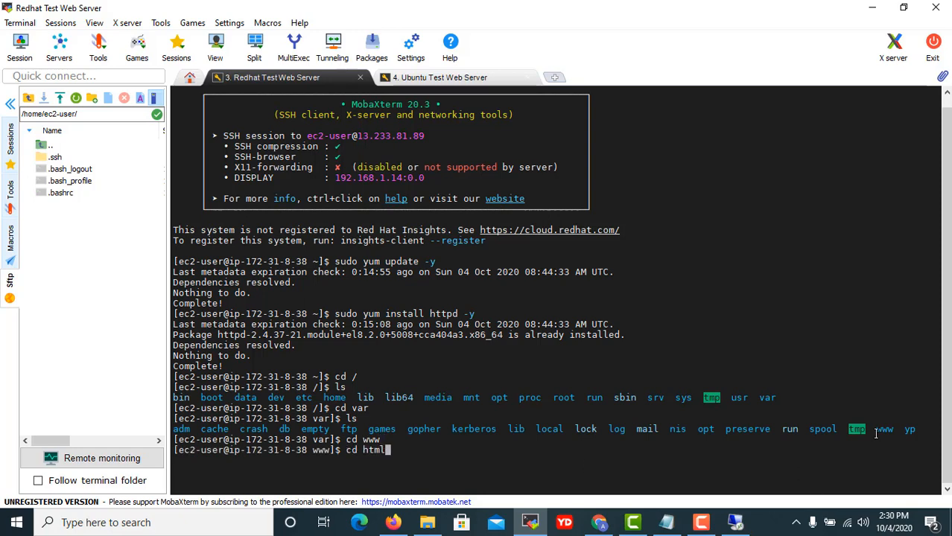
key(Return)
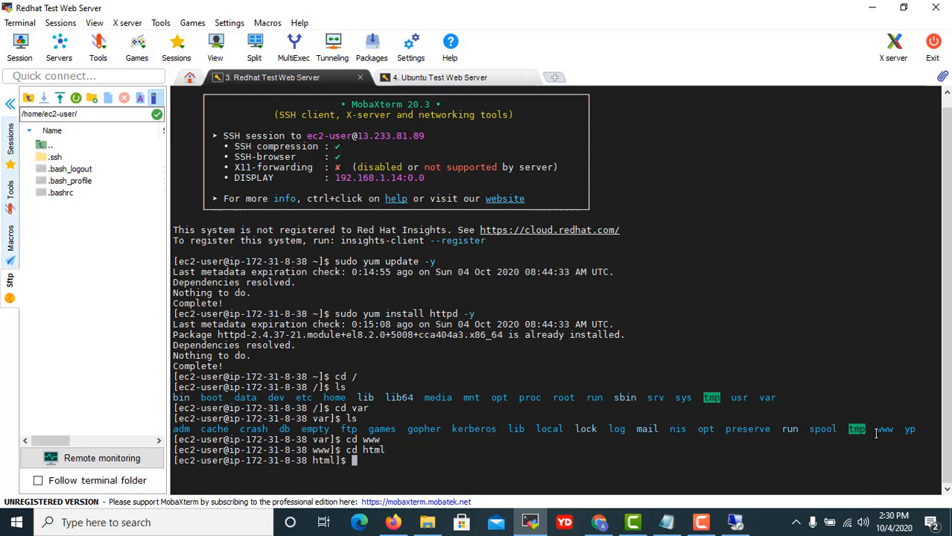
text(ls)
key(Return)
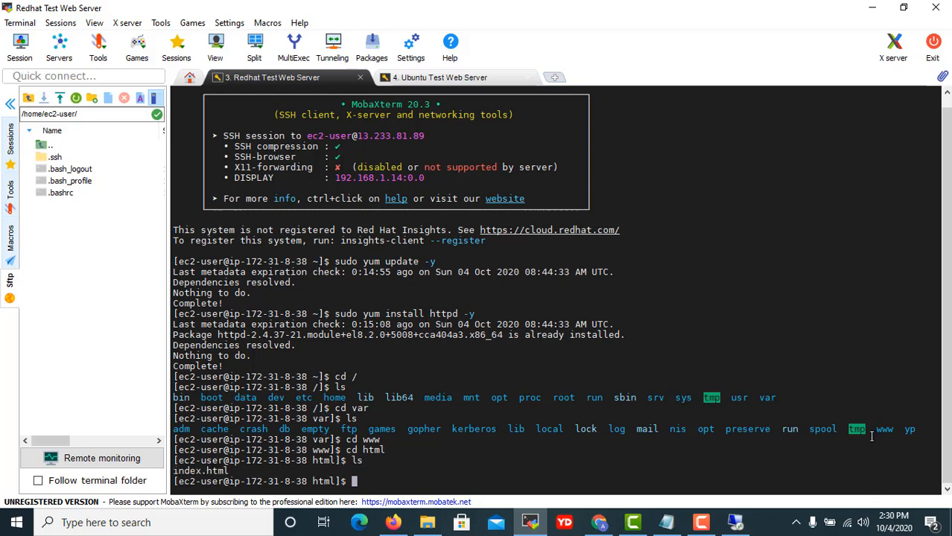
text(vi inde)
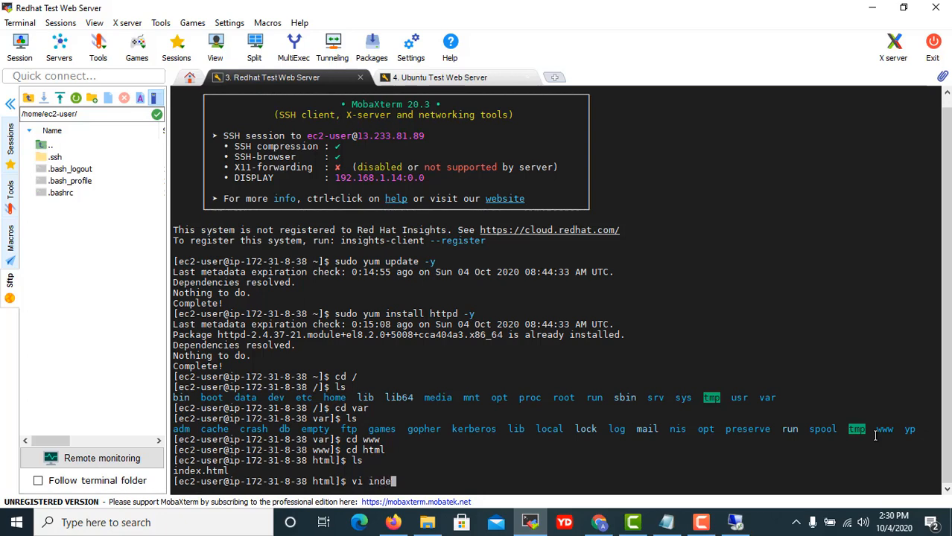
text(x.html)
key(Return)
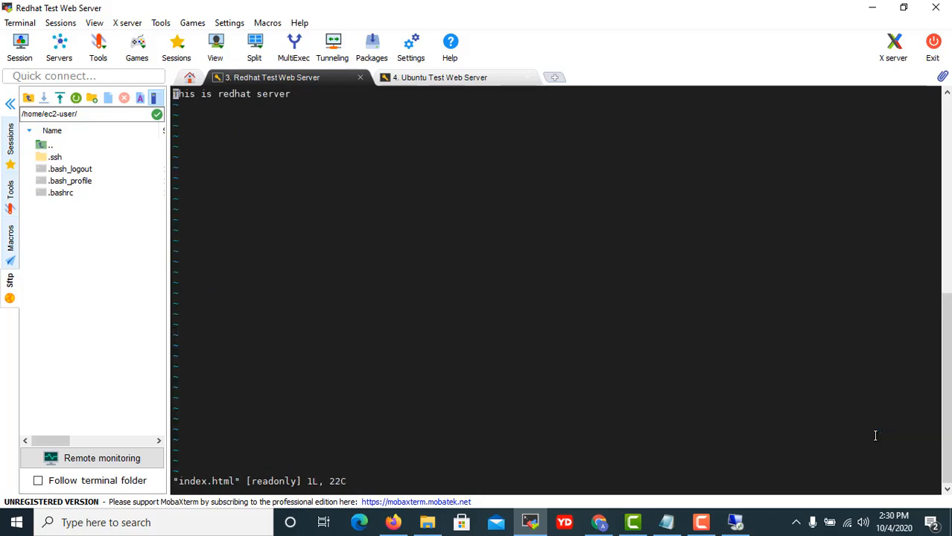
key(i)
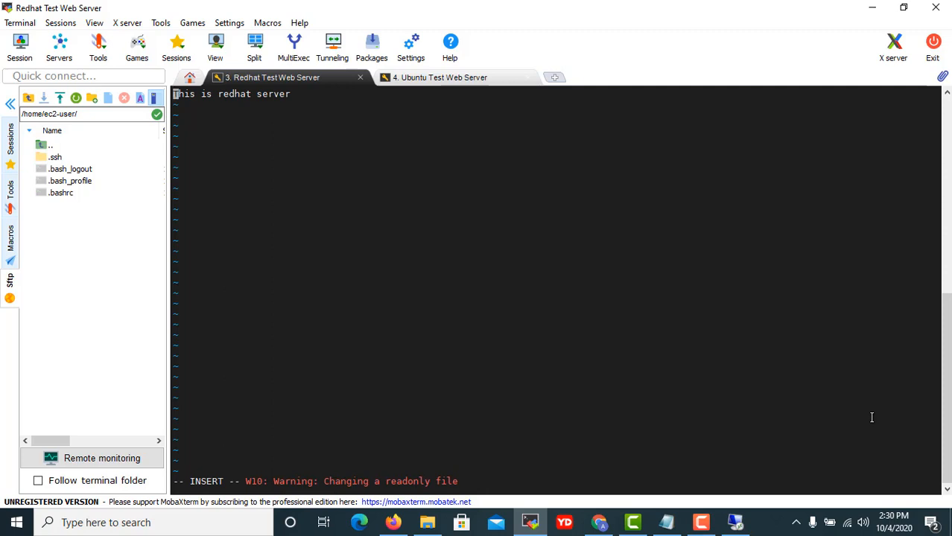
key(Insert)
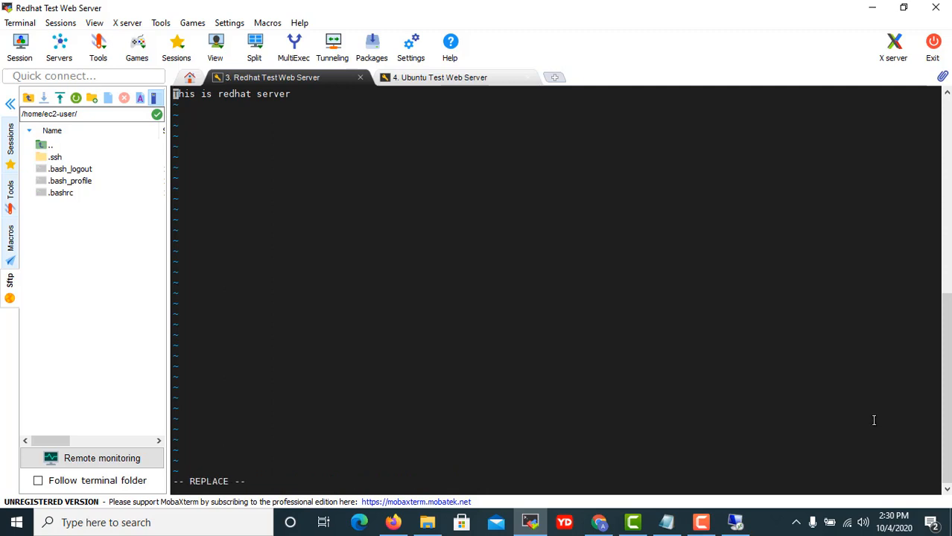
key(End)
key(Return)
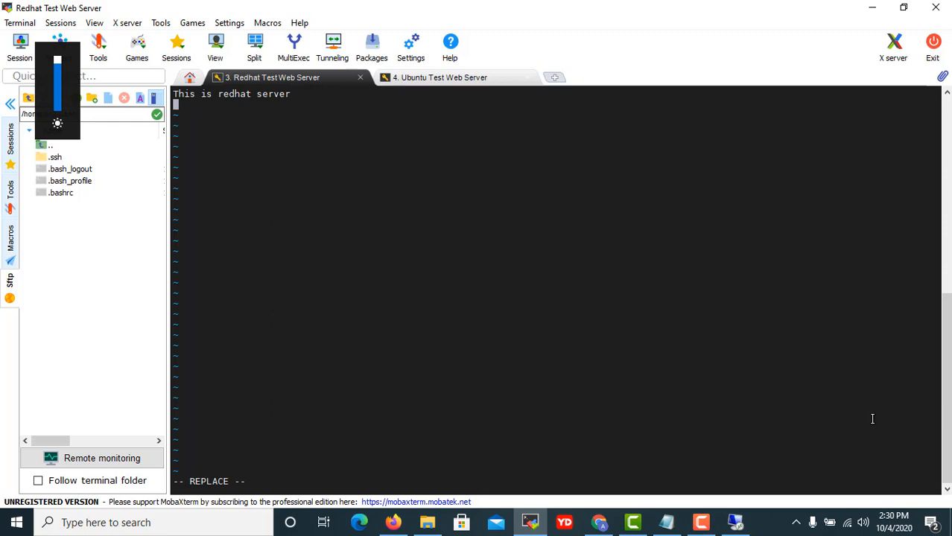
text(Ano)
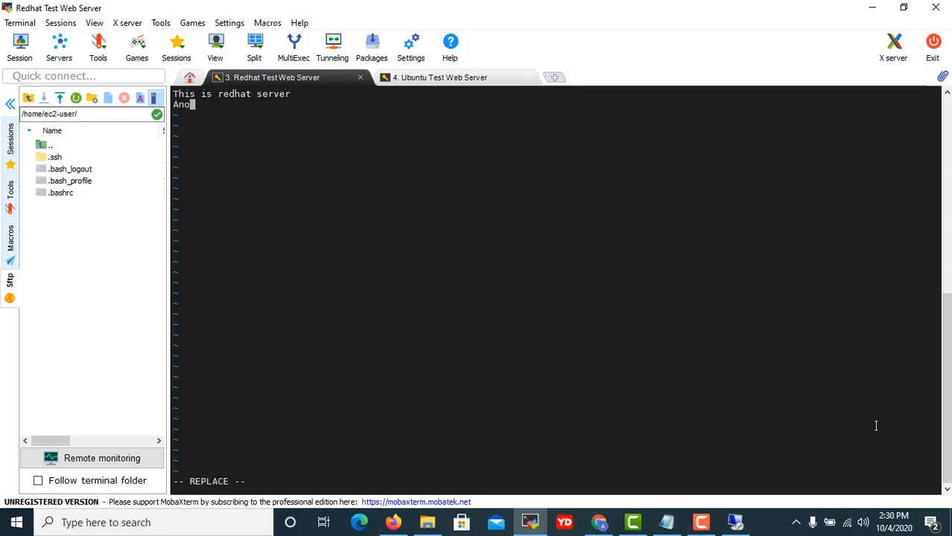
text(the con)
key(BackSpace)
key(BackSpace)
key(BackSpace)
text(content added)
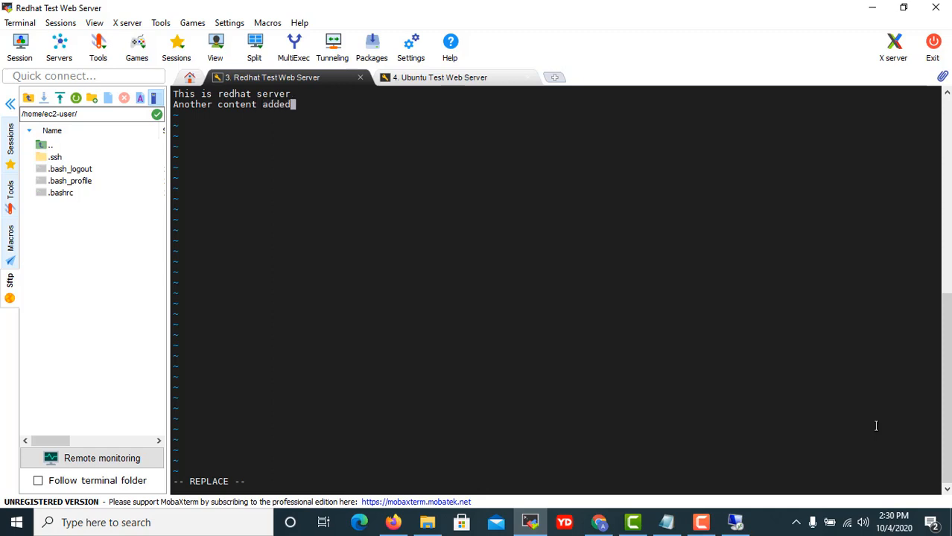
key(Escape)
text(:w)
key(Return)
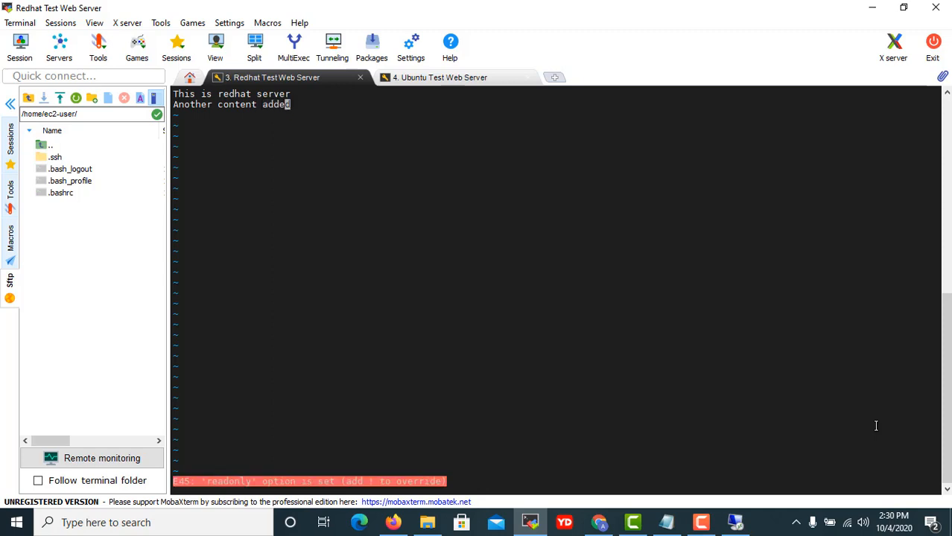
text(:q!)
key(Return)
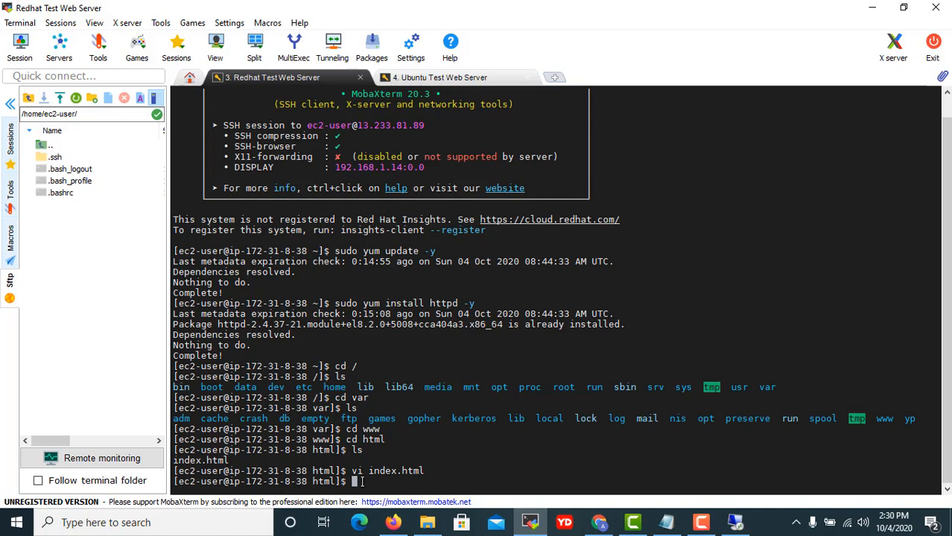
In the Ubuntu server session, navigate from / into /var/www/html, listing each directory.
click(457, 79)
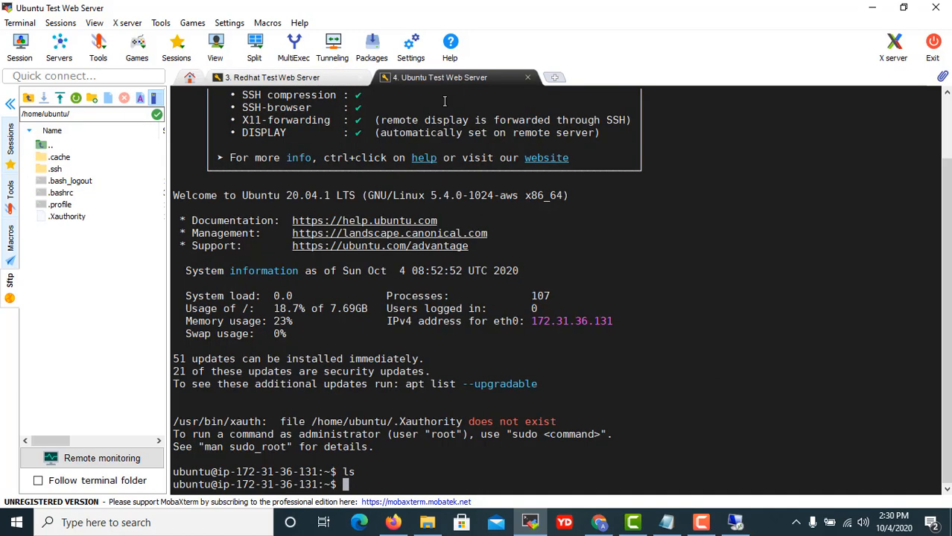
text(cd /)
key(Return)
text(ls)
key(Return)
text(cd var)
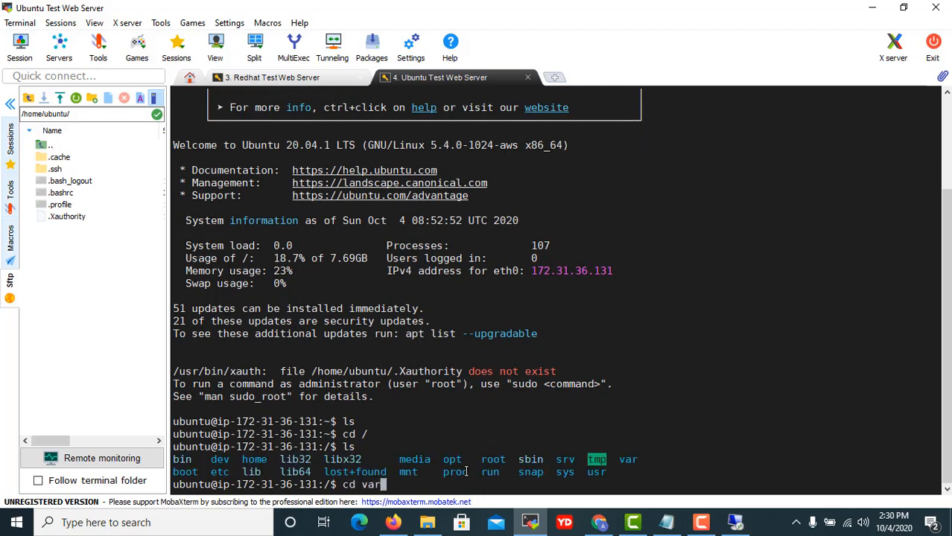
key(Return)
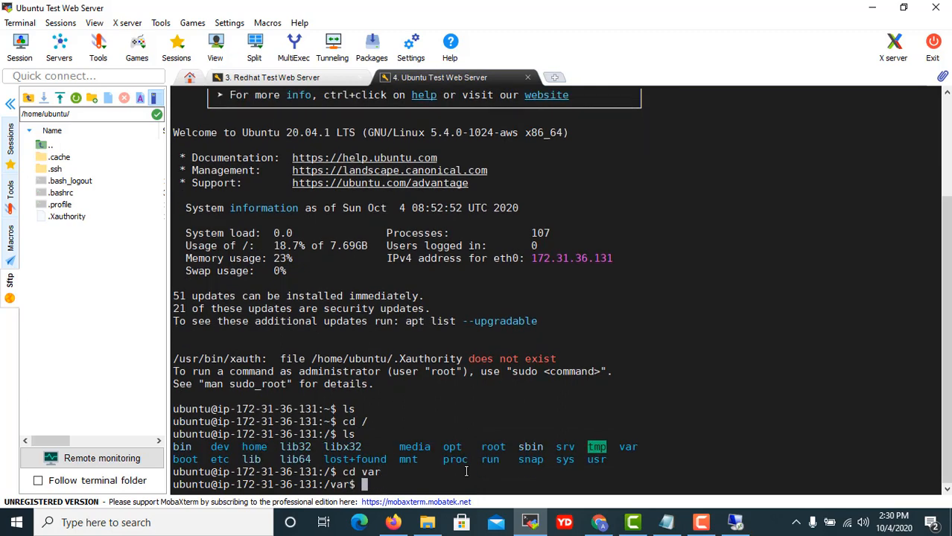
text(ls)
key(Return)
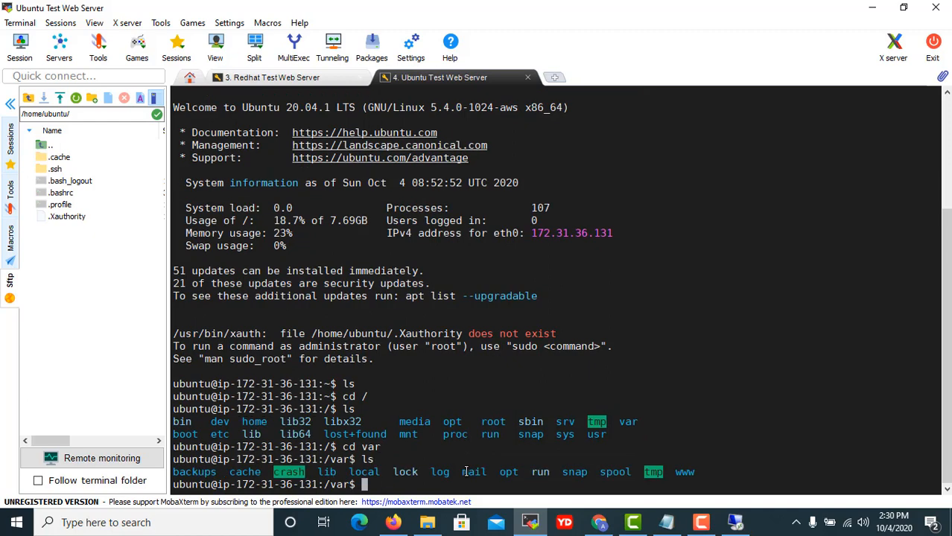
text(cd www)
key(Return)
text(cd)
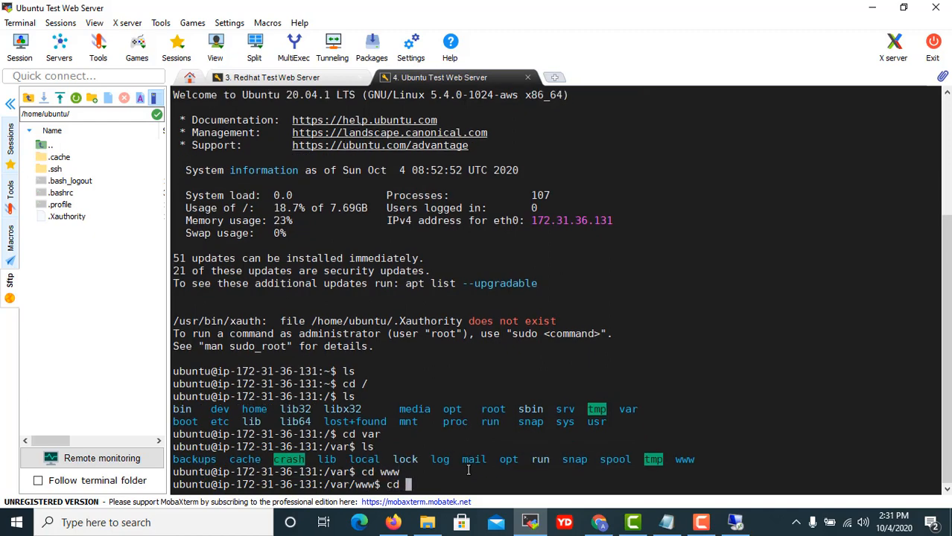
key(BackSpace)
key(BackSpace)
key(BackSpace)
text(ls)
key(Return)
text(cd html)
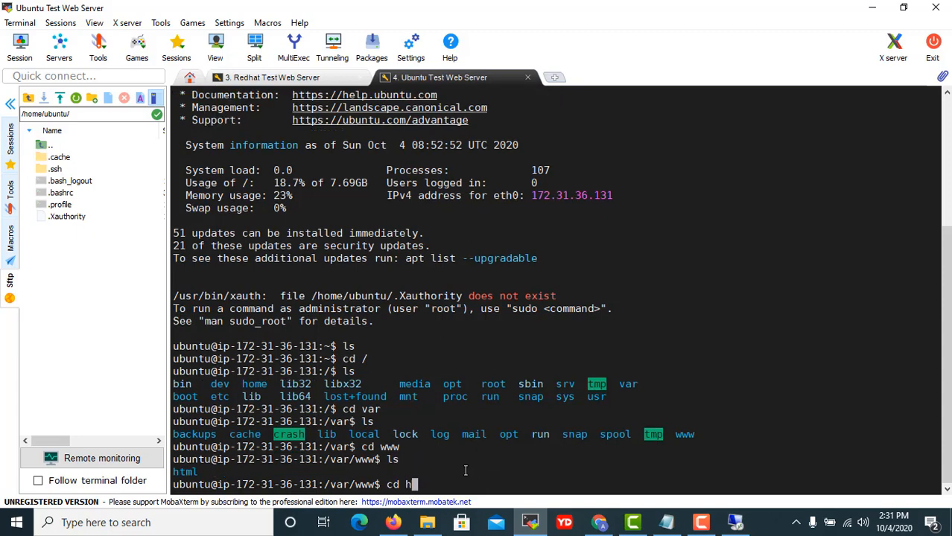
key(Return)
text(ls)
key(Return)
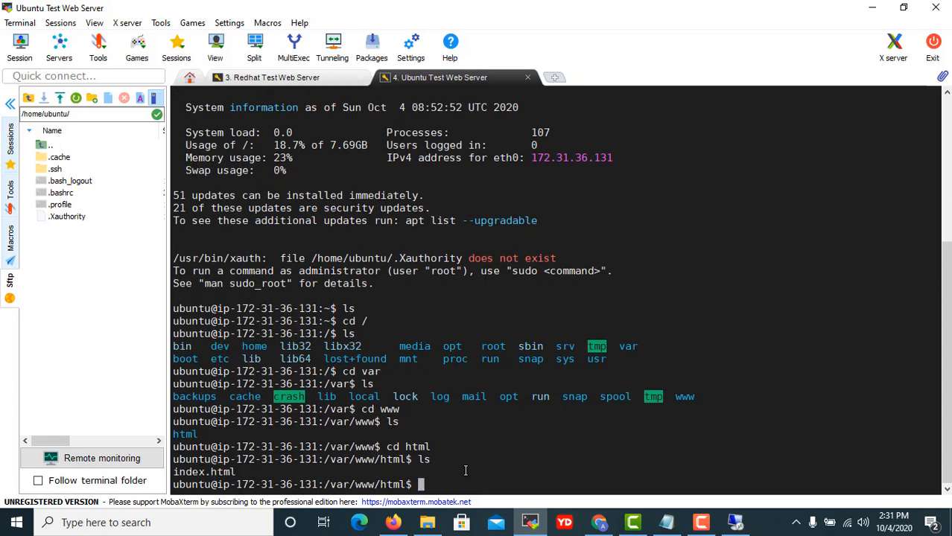
Open index.html in vi, try :wq, then quit unchanged with :q! after the readonly error.
click(666, 522)
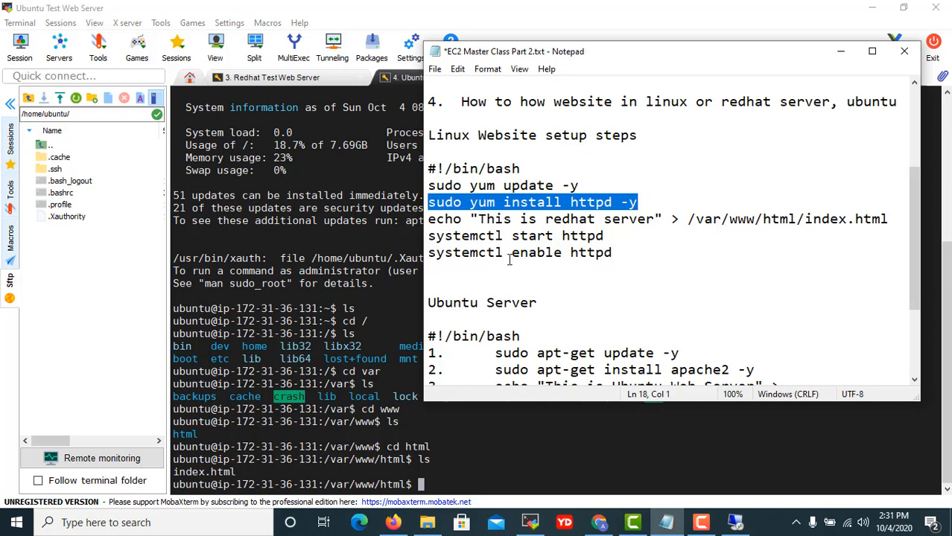
click(490, 442)
text(vi inde)
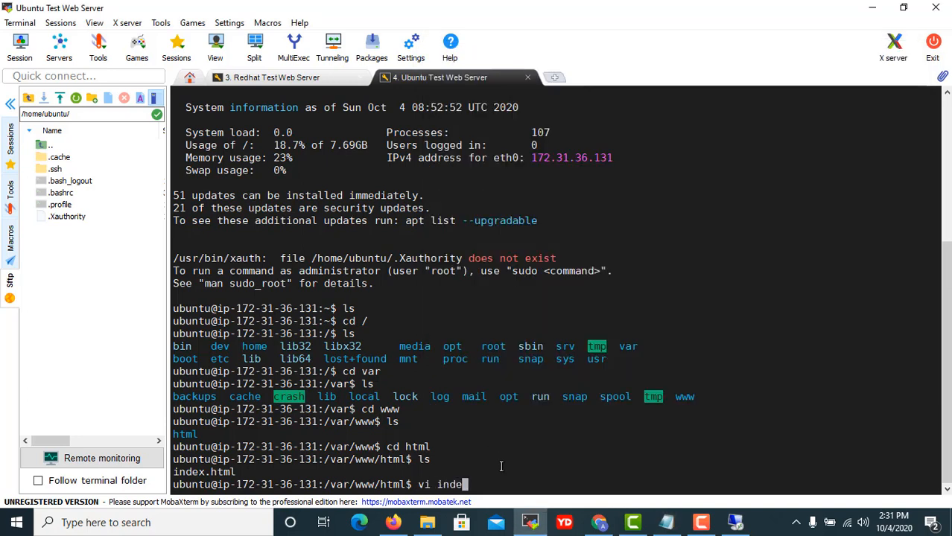
text(x.html)
key(Return)
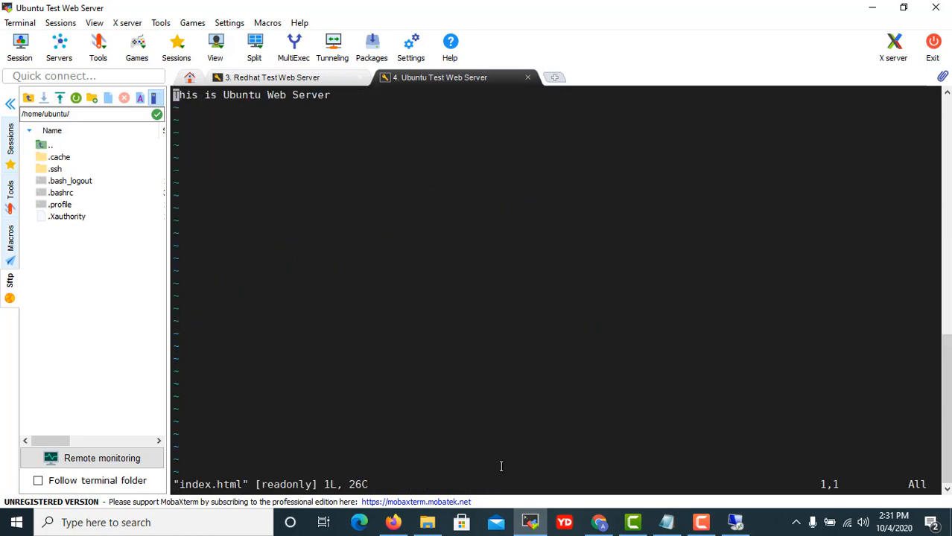
text(:wq)
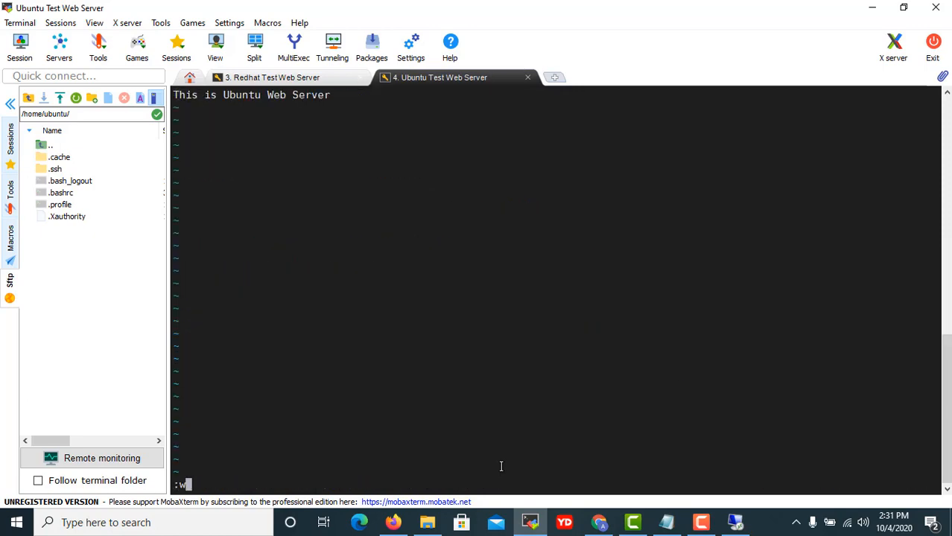
key(Return)
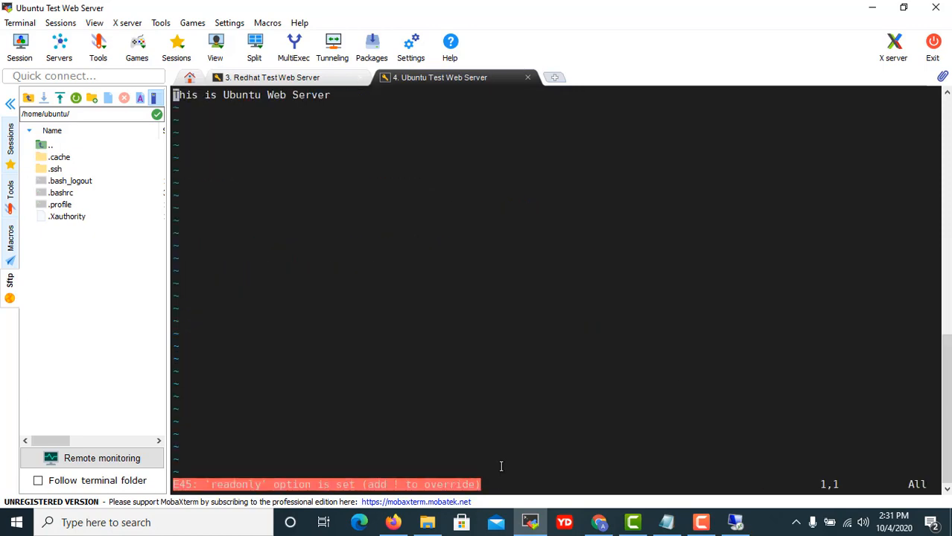
text(:q!)
key(Return)
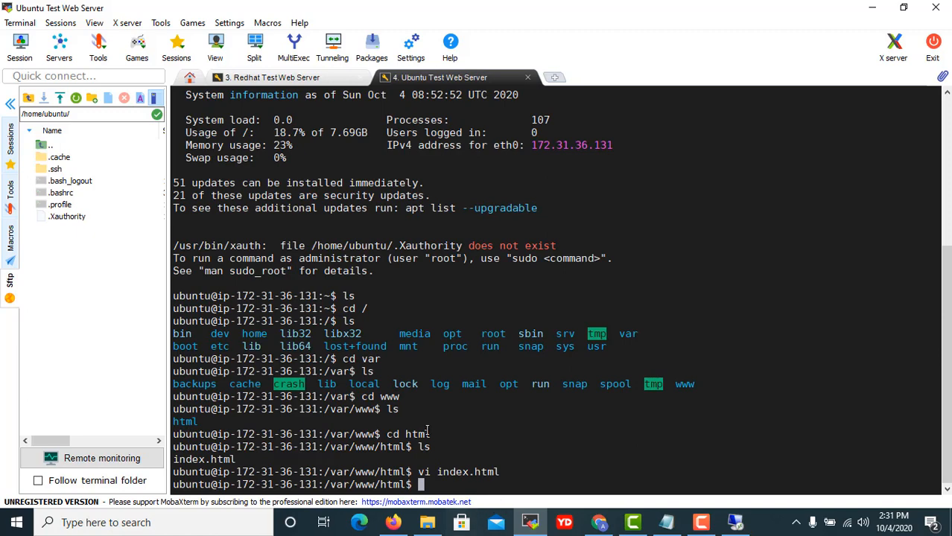
click(668, 526)
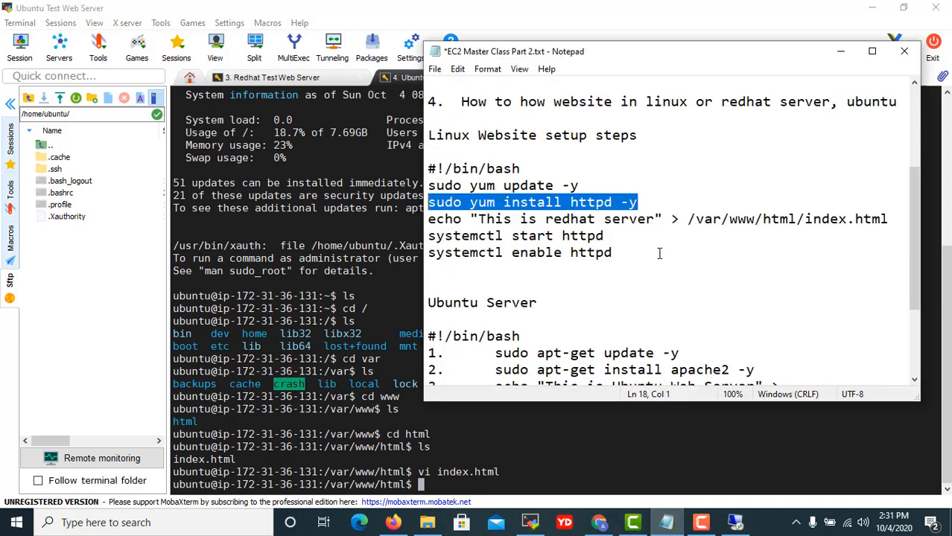
scroll(659, 251, up, 2)
scroll(661, 279, down, 1)
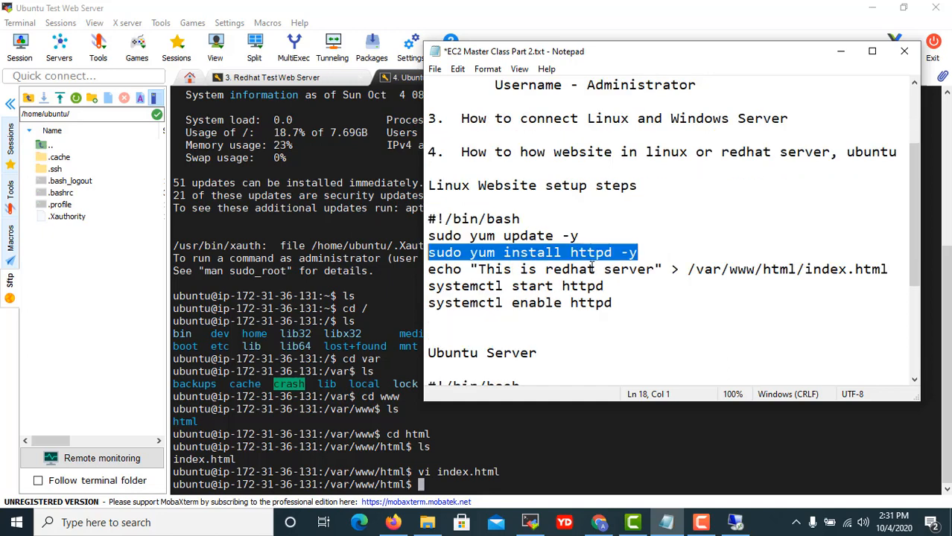
click(547, 270)
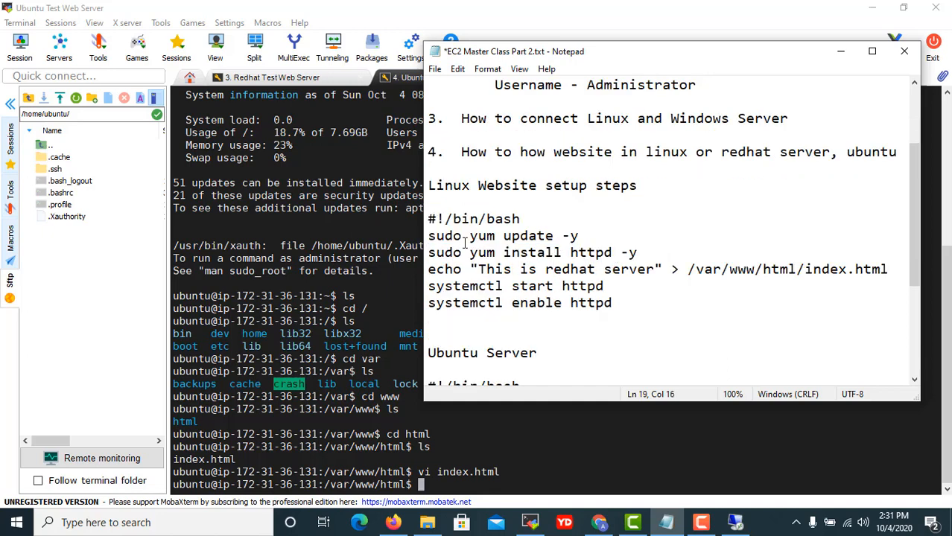
drag(469, 253, 629, 248)
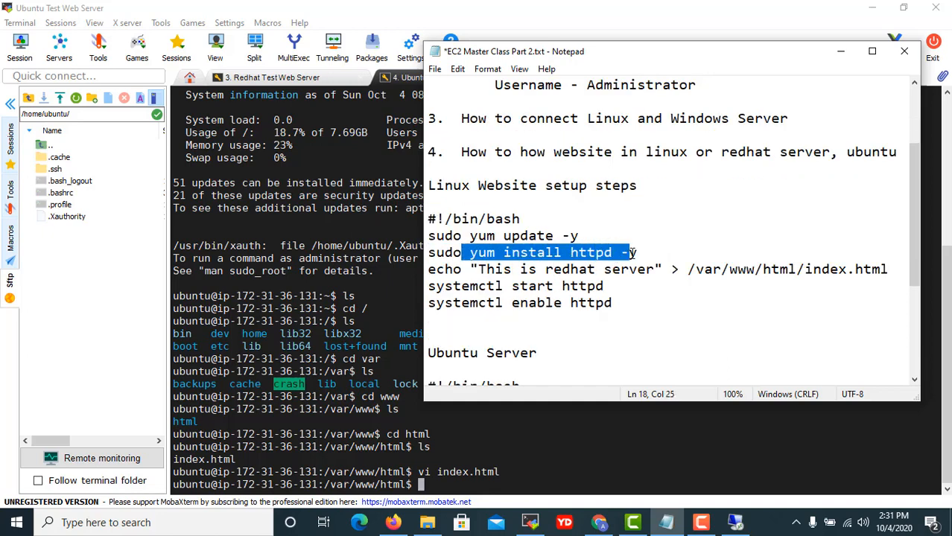
drag(444, 270, 652, 270)
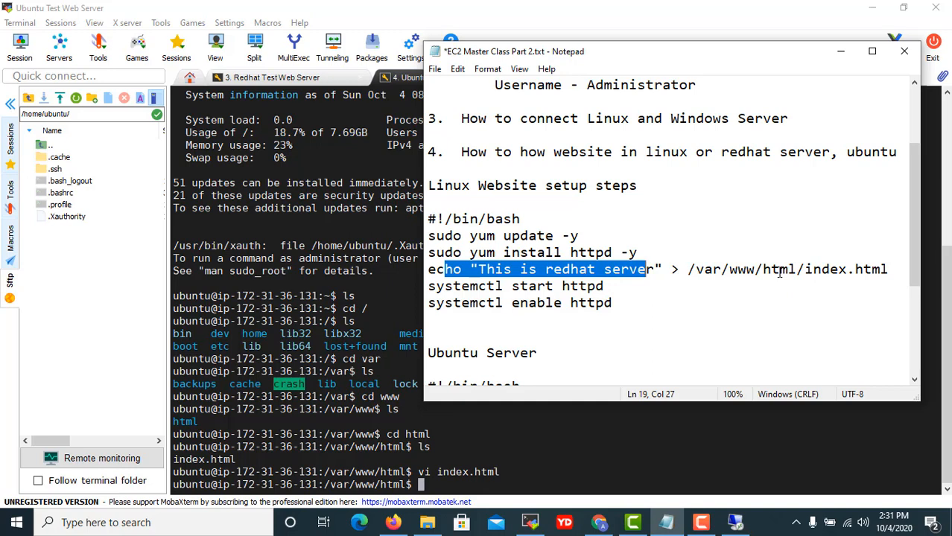
click(459, 288)
drag(453, 288, 505, 288)
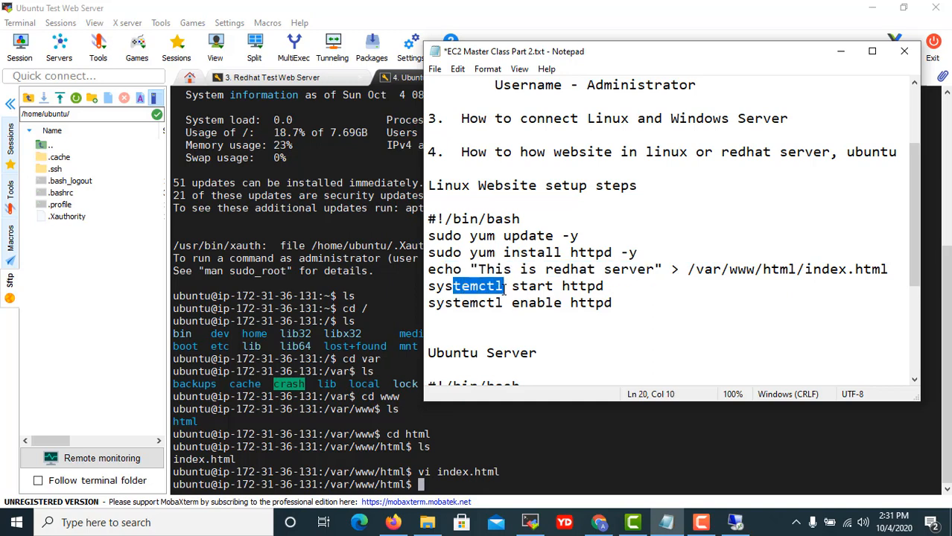
click(605, 294)
drag(429, 302, 553, 298)
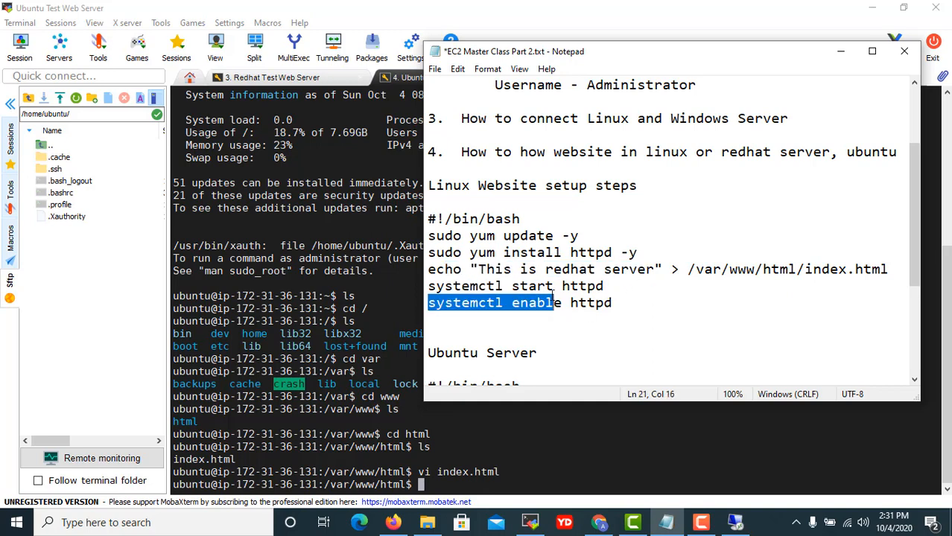
click(587, 317)
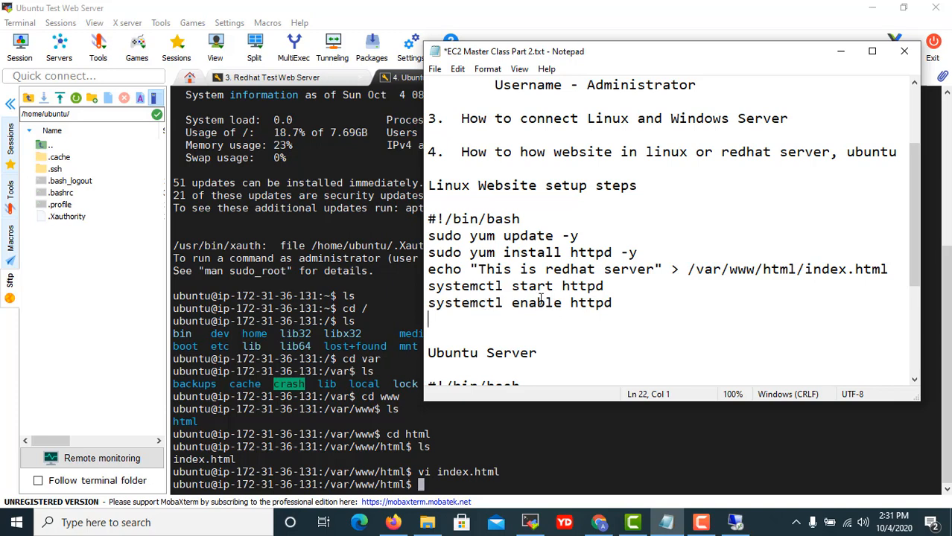
scroll(540, 298, down, 3)
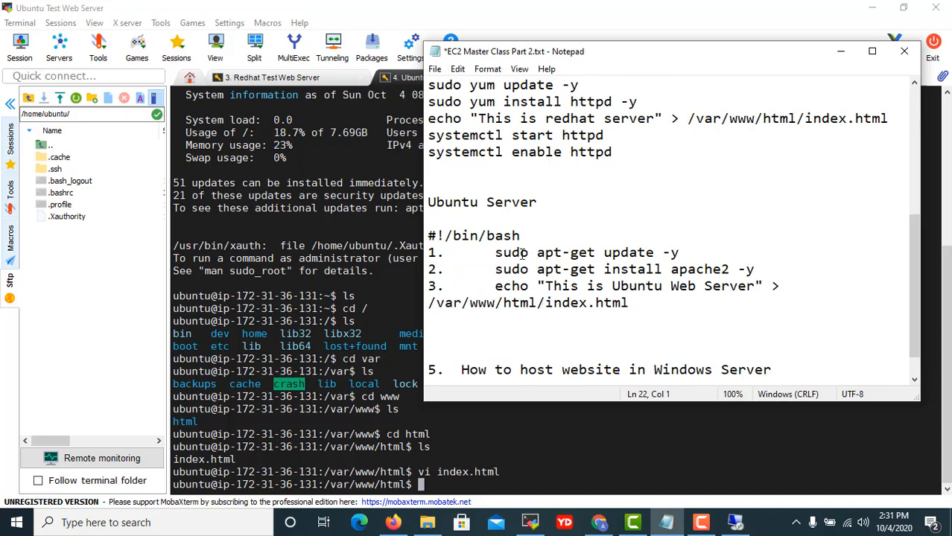
drag(537, 253, 681, 253)
click(554, 269)
drag(552, 270, 764, 271)
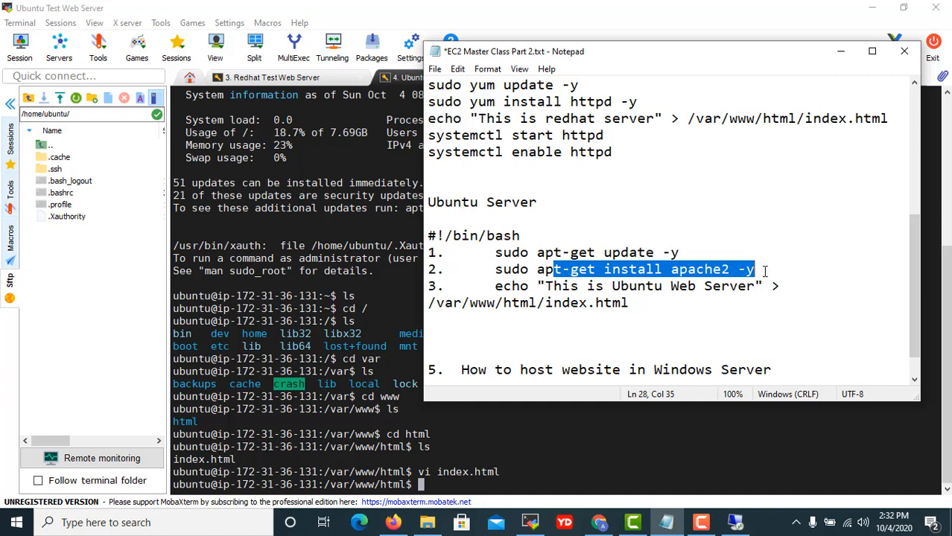
click(723, 270)
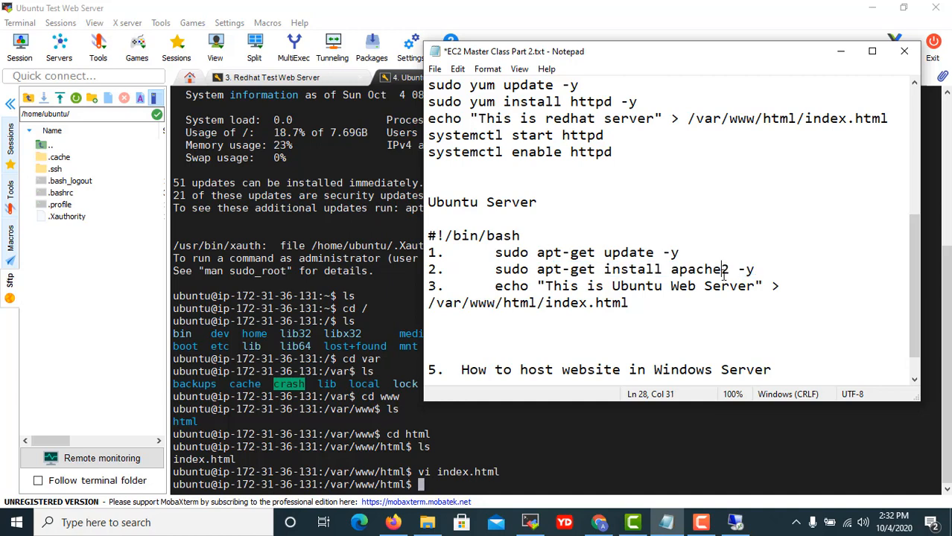
drag(728, 270, 679, 269)
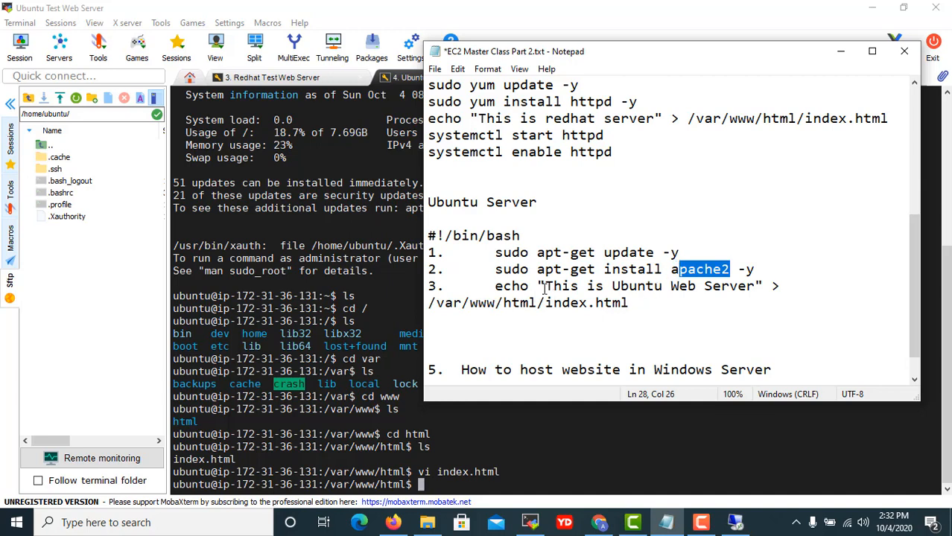
scroll(569, 315, down, 1)
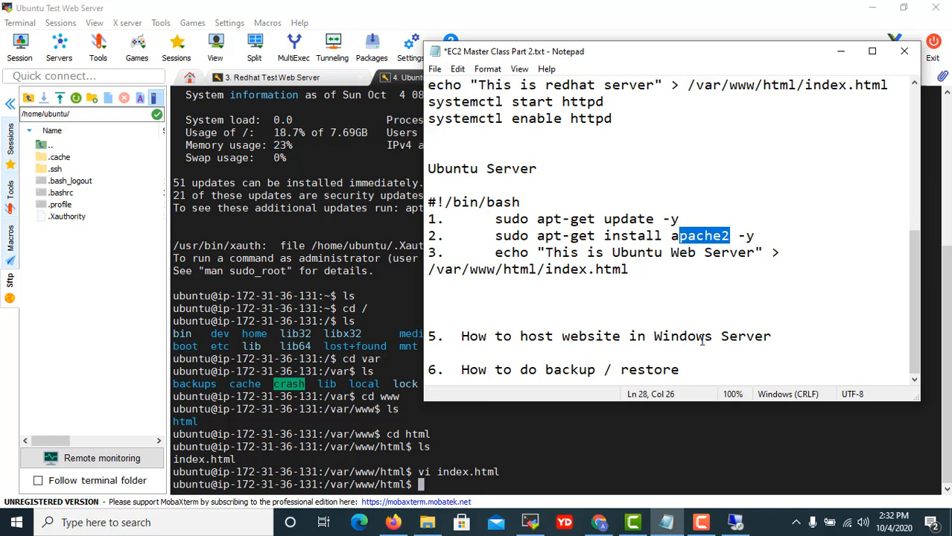
click(327, 290)
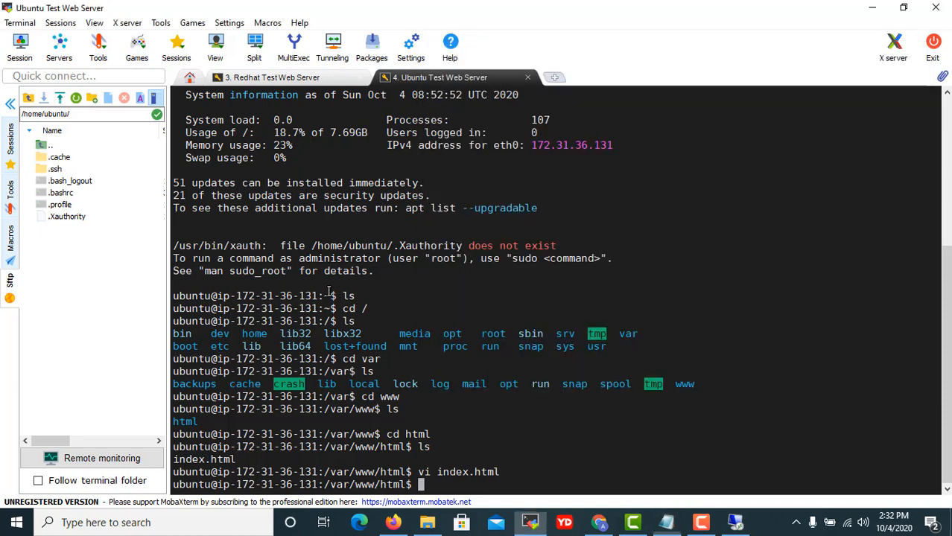
Select Windows 2019 Web Server in the EC2 Instances list and copy its public IP 35.154.120.169.
click(872, 12)
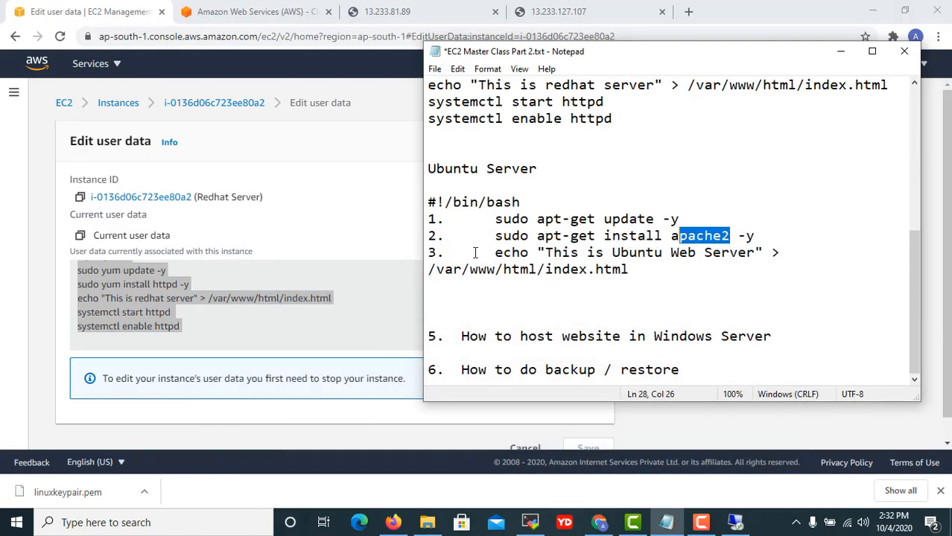
click(294, 219)
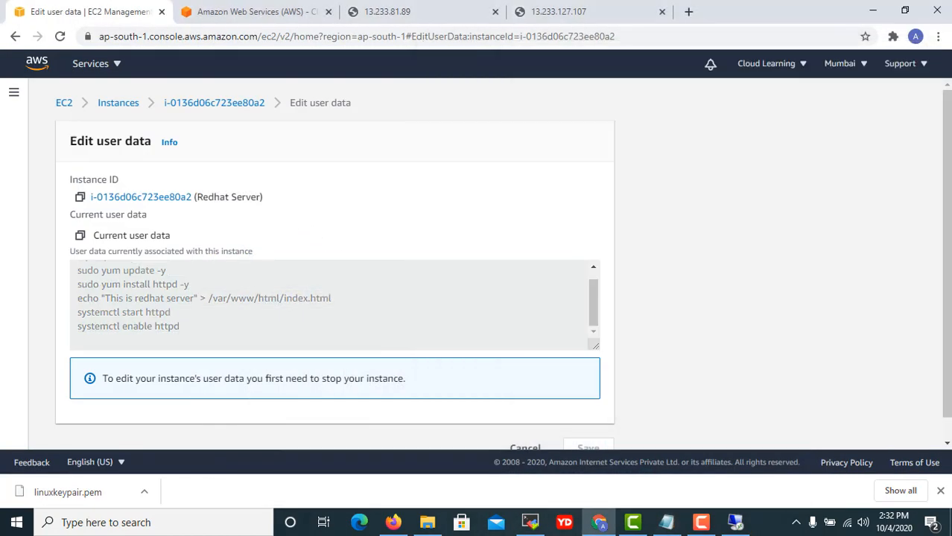
click(118, 102)
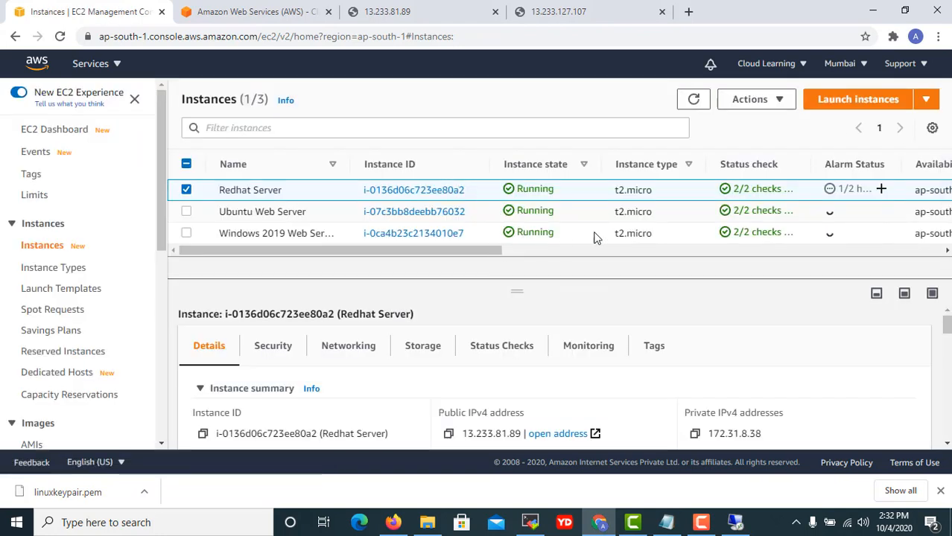
click(594, 237)
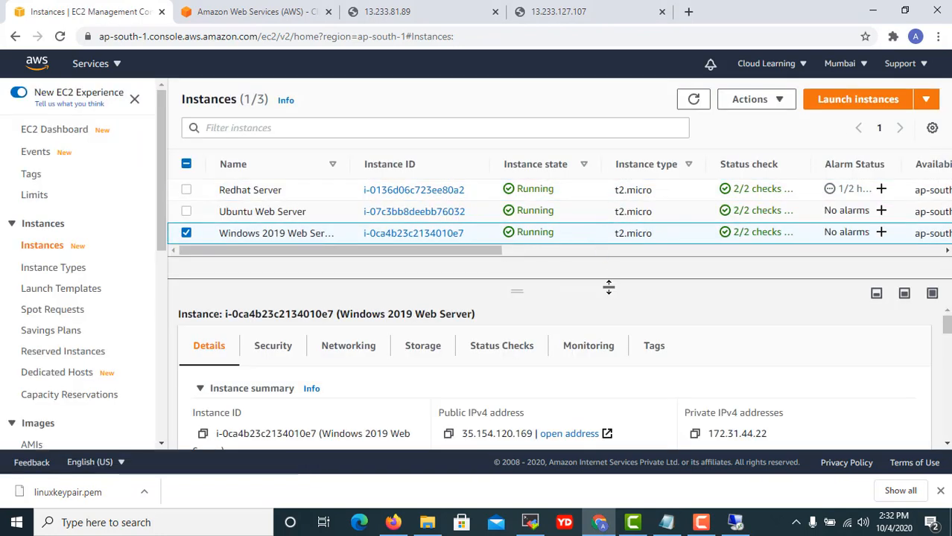
click(448, 436)
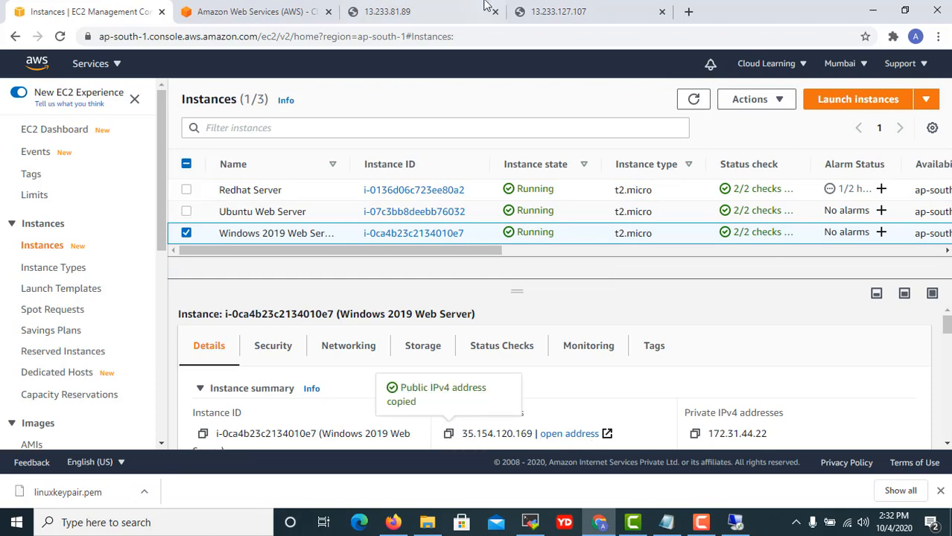
Load 35.154.120.169 in a new Chrome tab, then return to the remote Windows Server desktop.
click(687, 11)
click(690, 34)
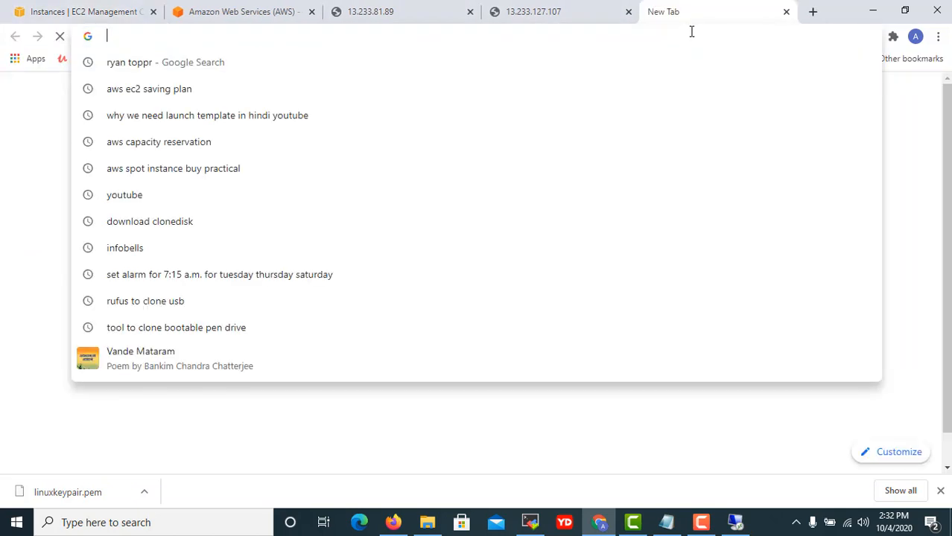
key(ctrl+v)
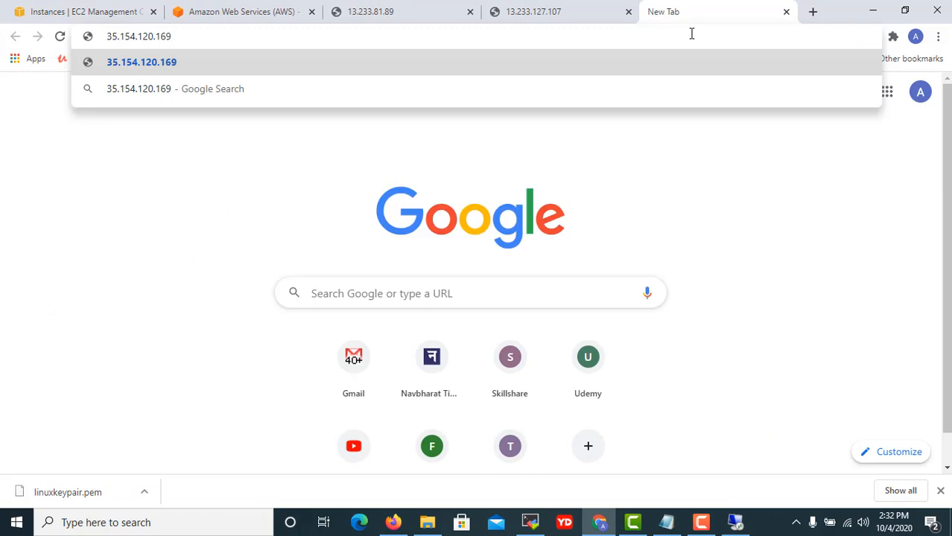
key(Return)
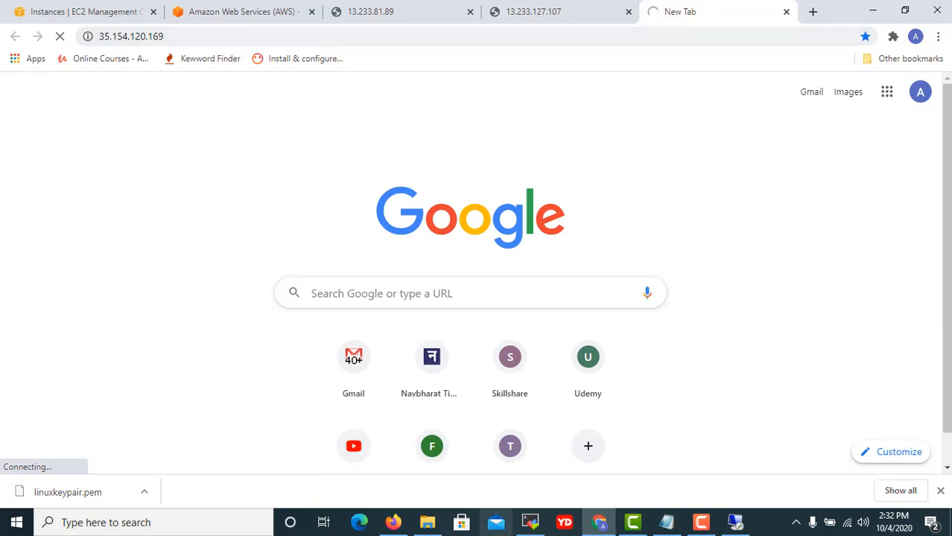
click(734, 521)
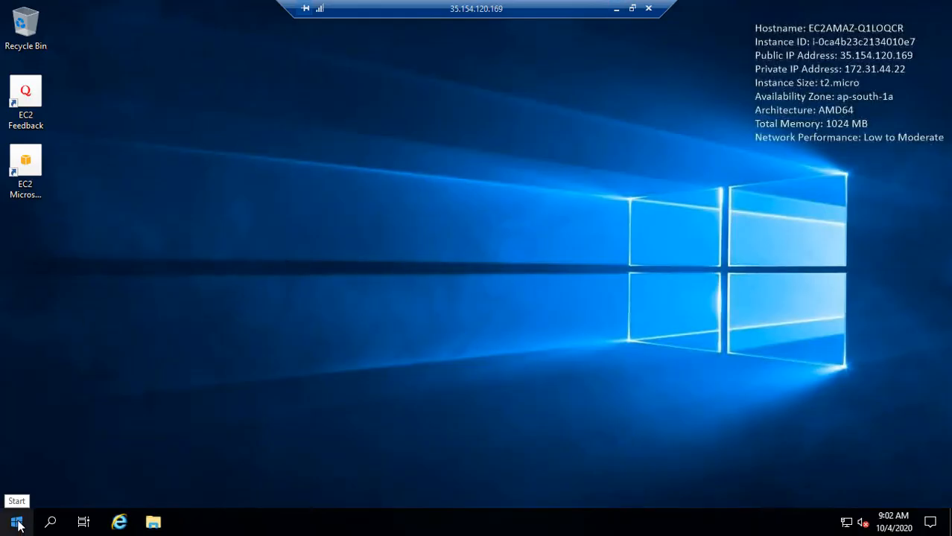
click(18, 525)
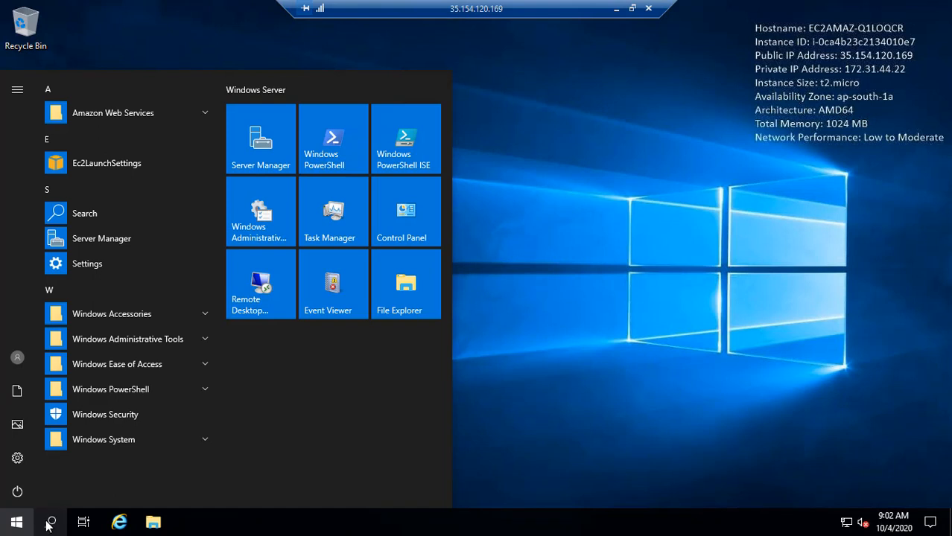
Open Control Panel from Start search, view it by Small icons, and open Programs and Features.
click(49, 524)
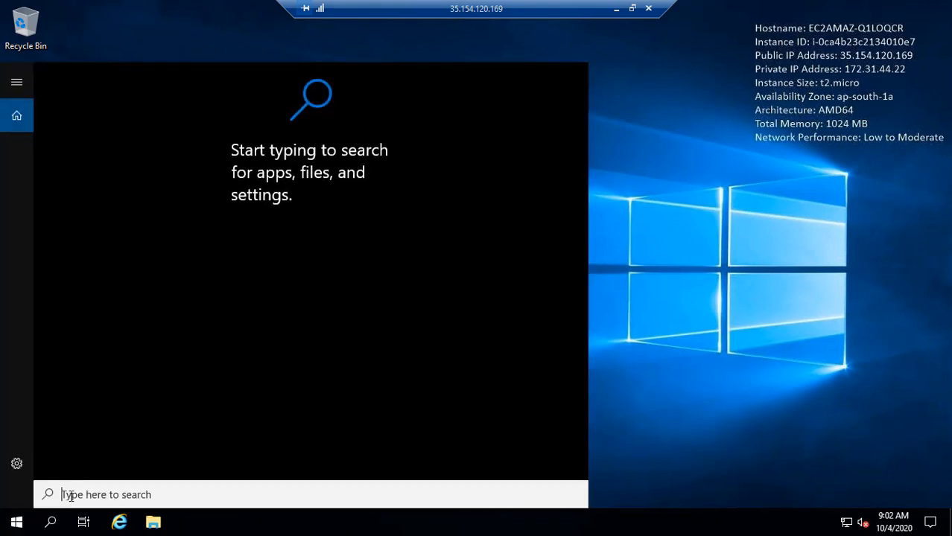
text(d)
text(ontrol )
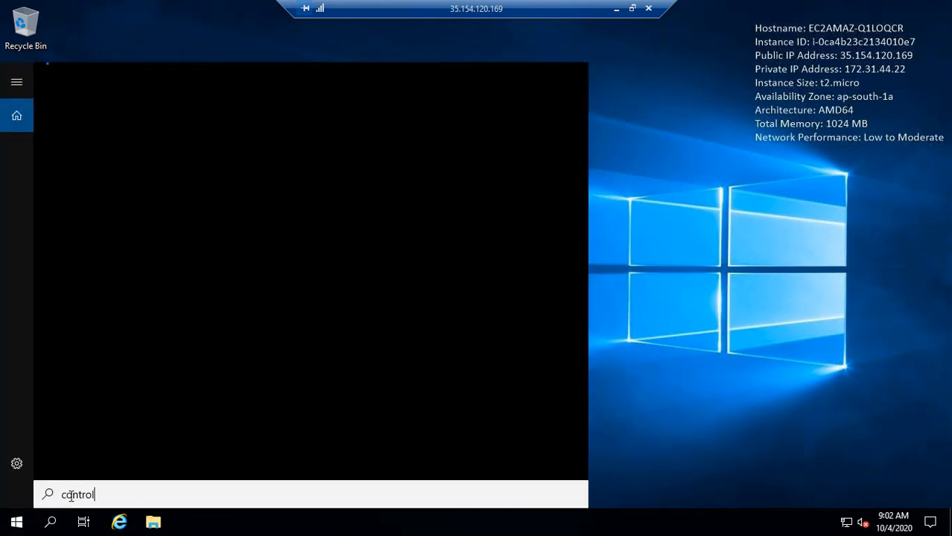
text(panel)
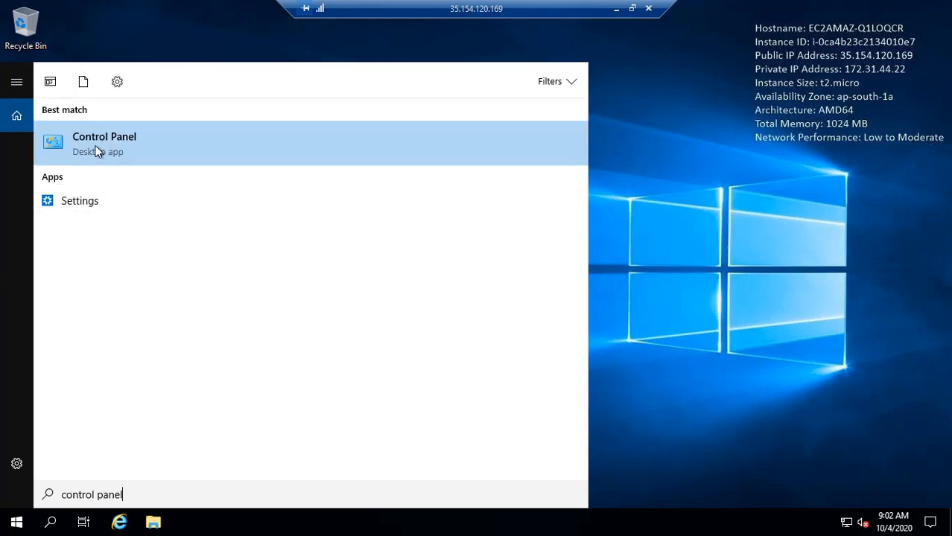
click(97, 151)
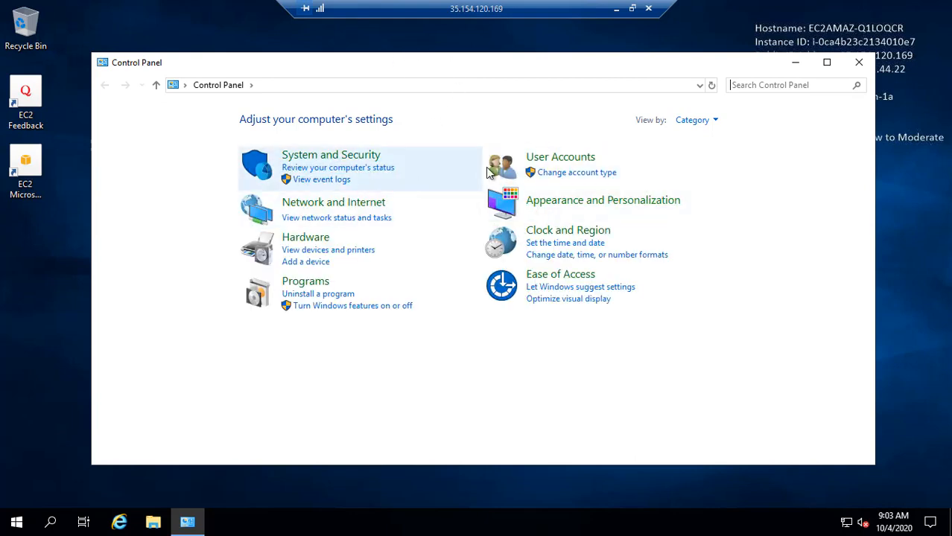
click(712, 120)
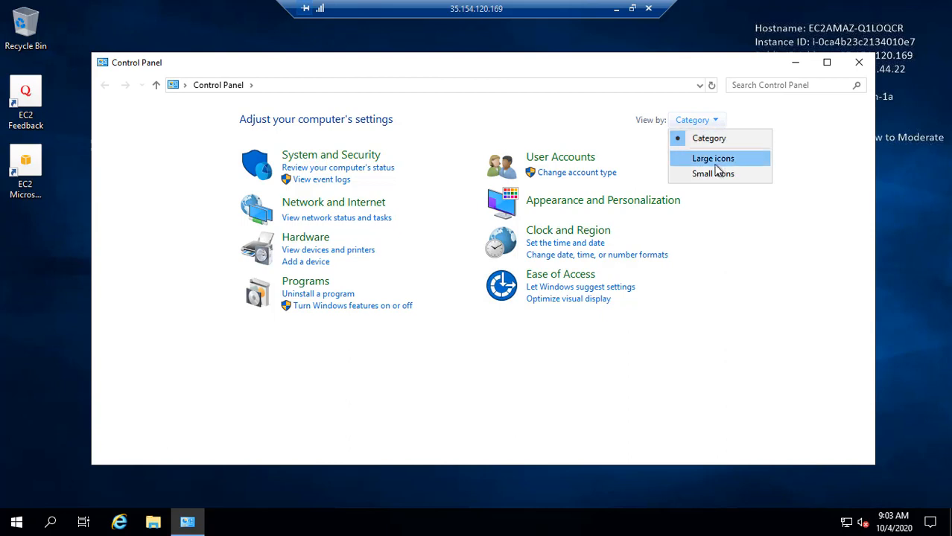
click(720, 173)
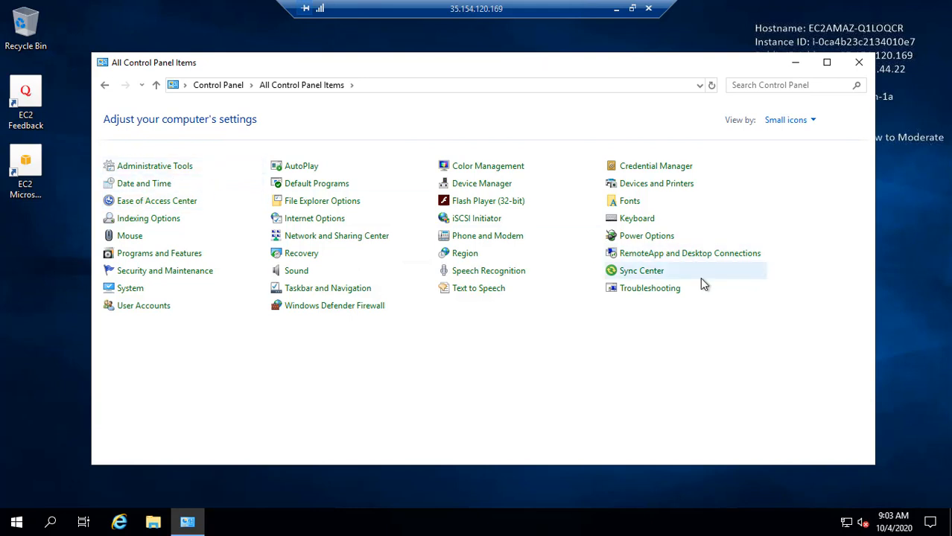
click(152, 261)
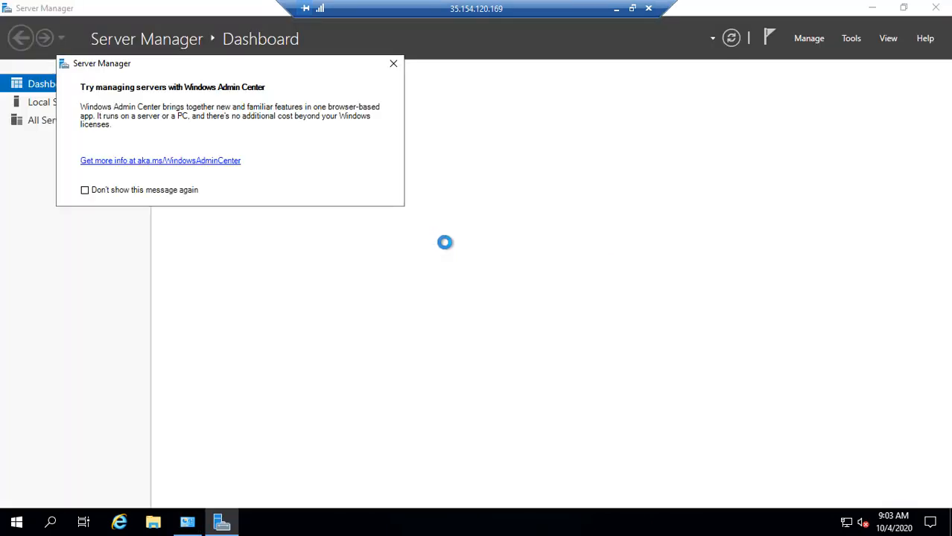
Dismiss the Admin Center prompt, review Local Server properties, then close Server Manager.
click(392, 65)
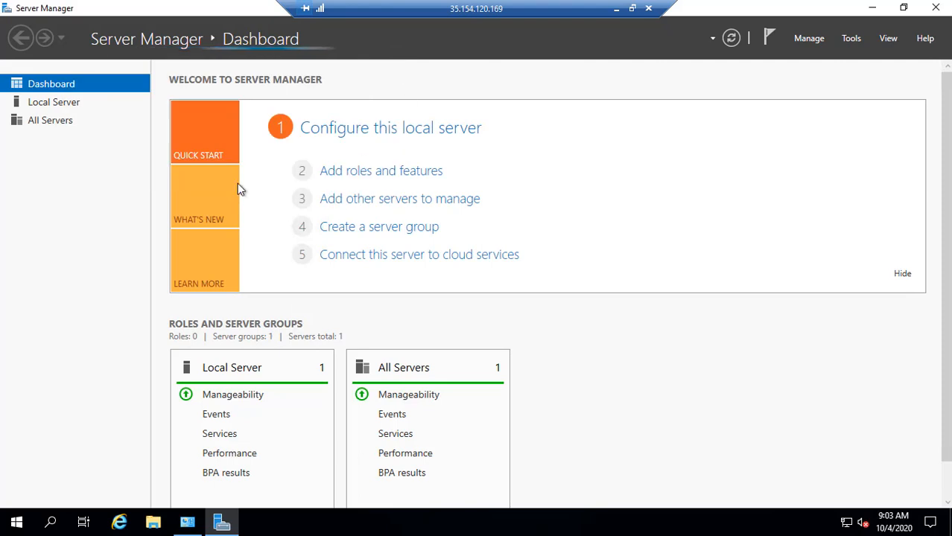
click(66, 102)
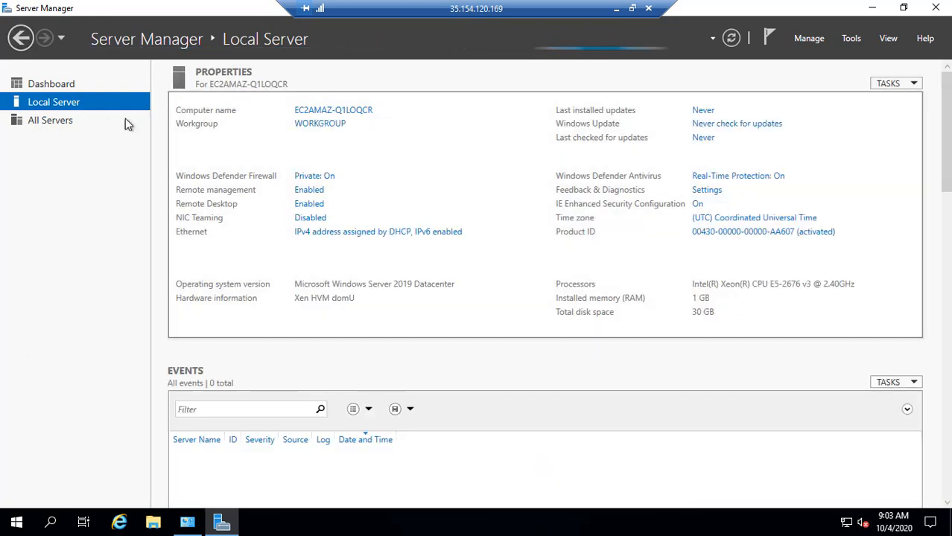
click(20, 39)
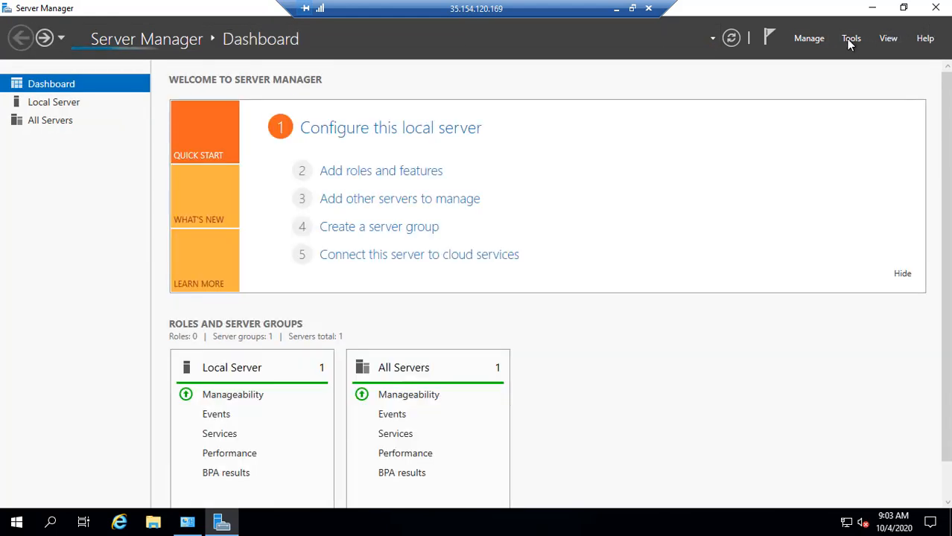
click(938, 8)
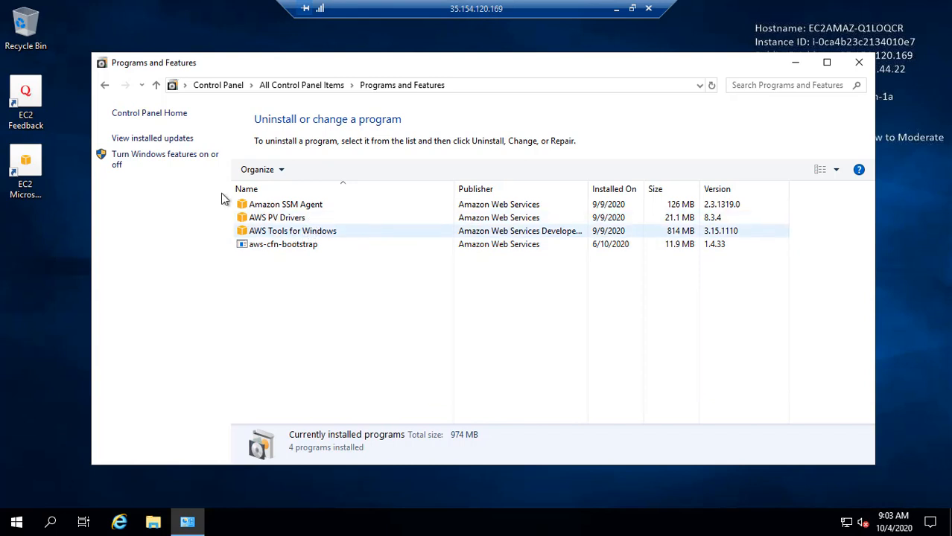
Relaunch Server Manager via Turn Windows features on or off, review Local Server, and minimize the remote session.
click(162, 161)
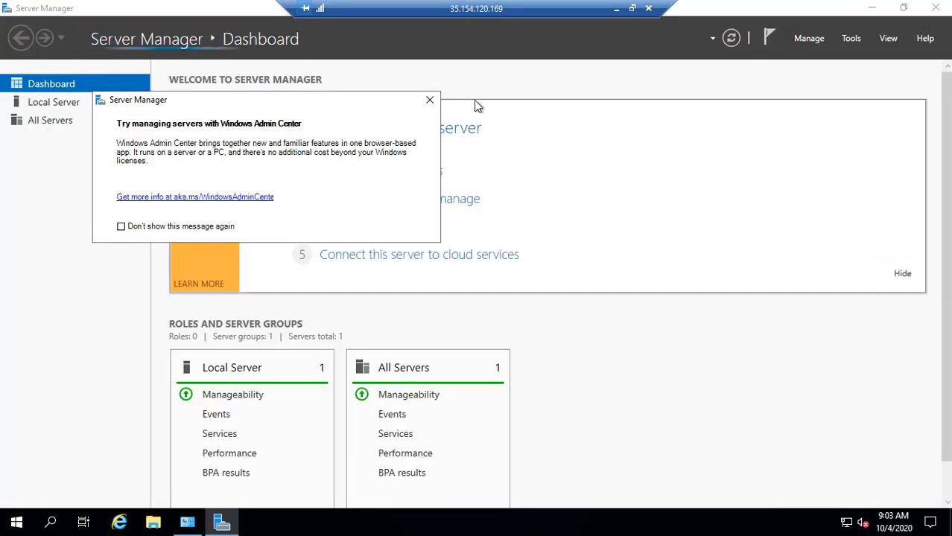
click(430, 101)
click(65, 107)
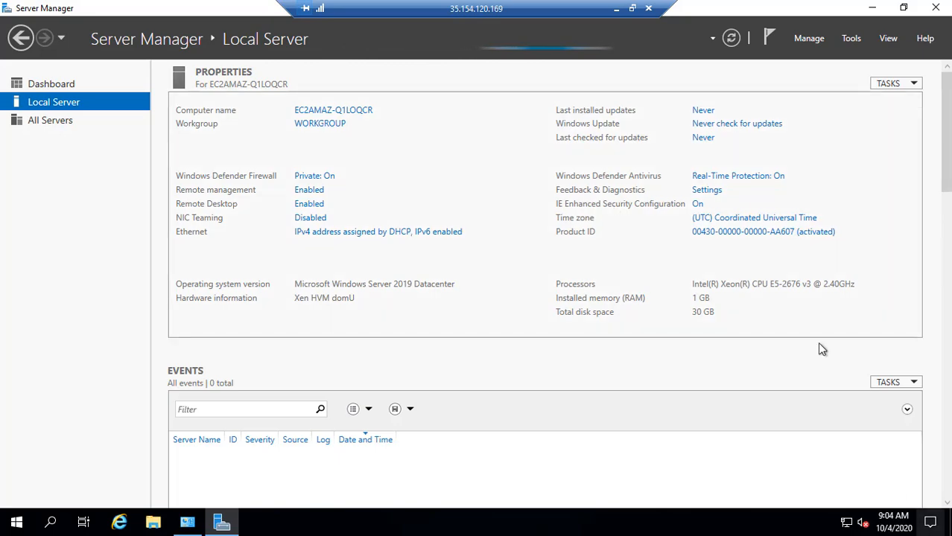
click(616, 8)
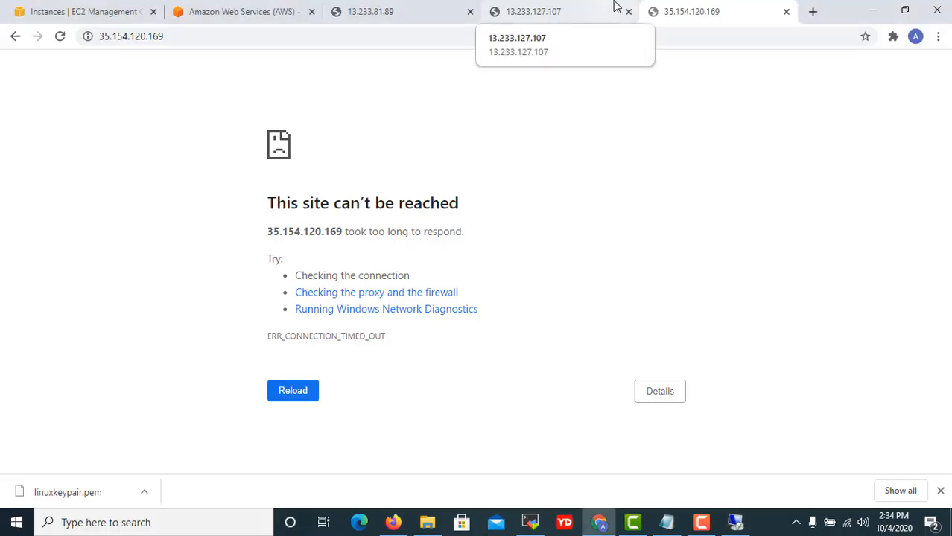
Reload the 35.154.120.169 tab, which still times out, and restore the remote desktop session.
key(F5)
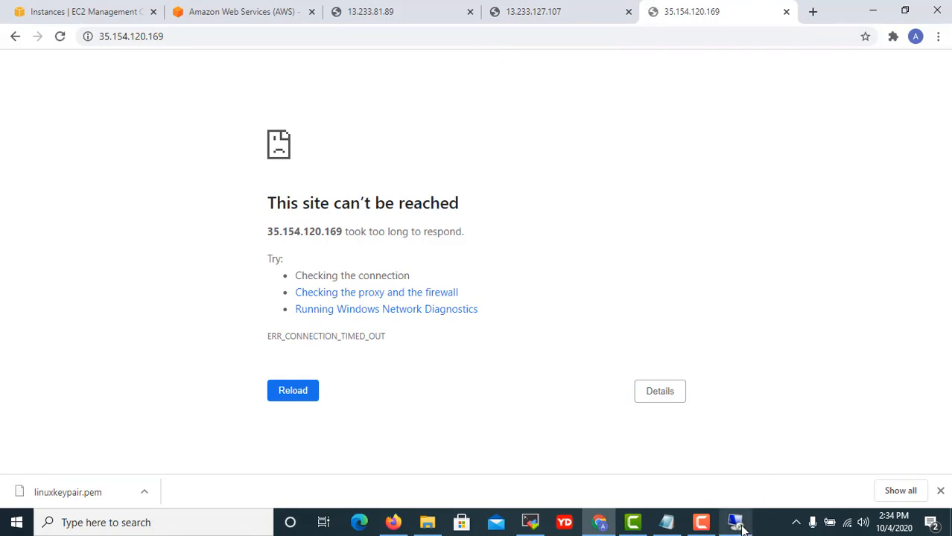
click(736, 523)
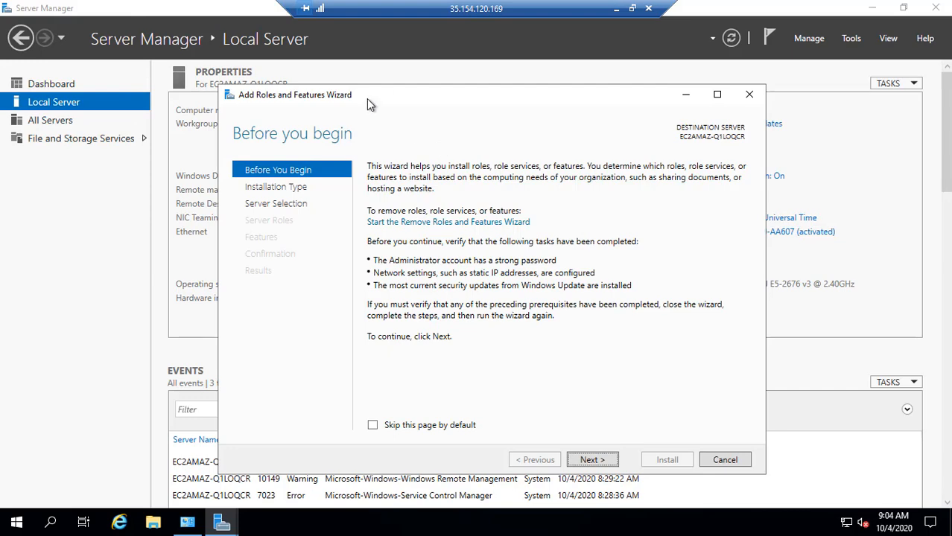
Advance the Add Roles and Features Wizard with role-based installation on this server to the Server Roles list.
drag(366, 98, 379, 74)
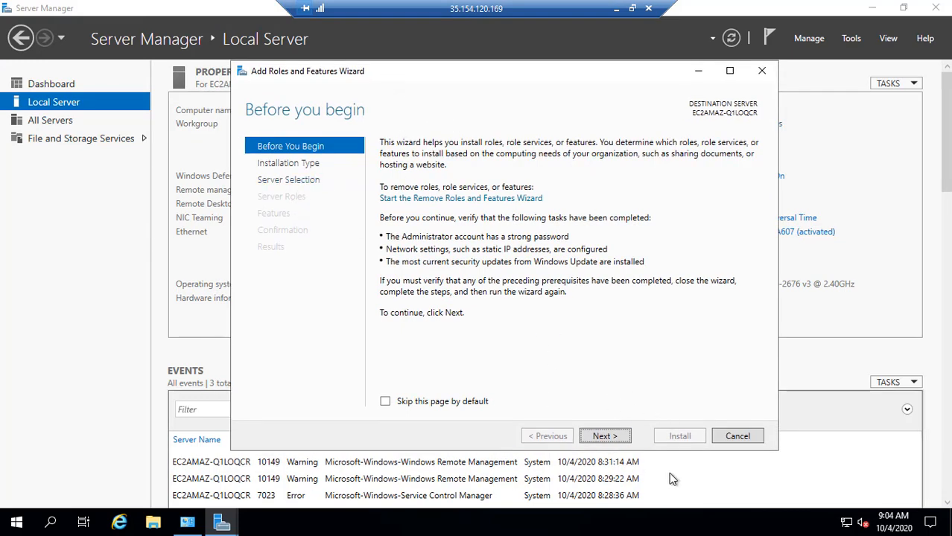
click(605, 438)
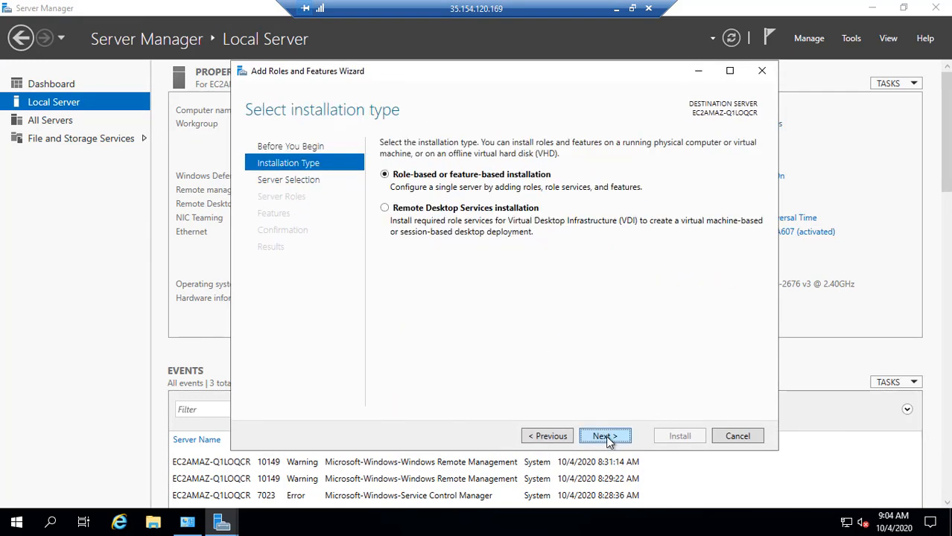
click(606, 437)
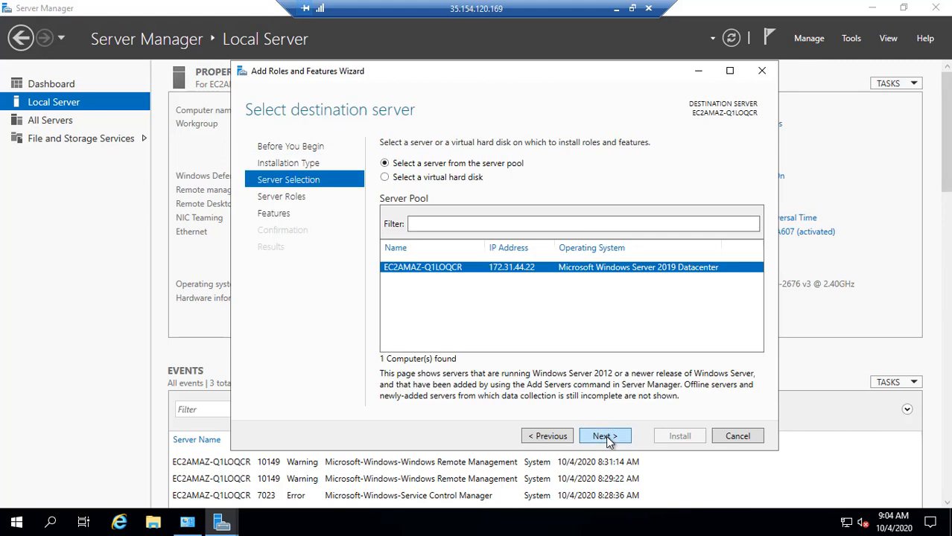
click(605, 437)
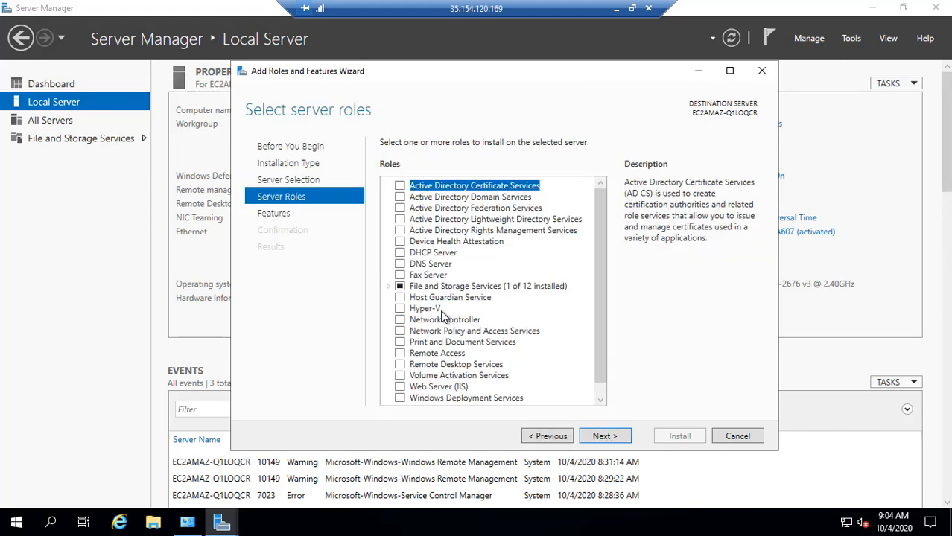
scroll(454, 321, down, 1)
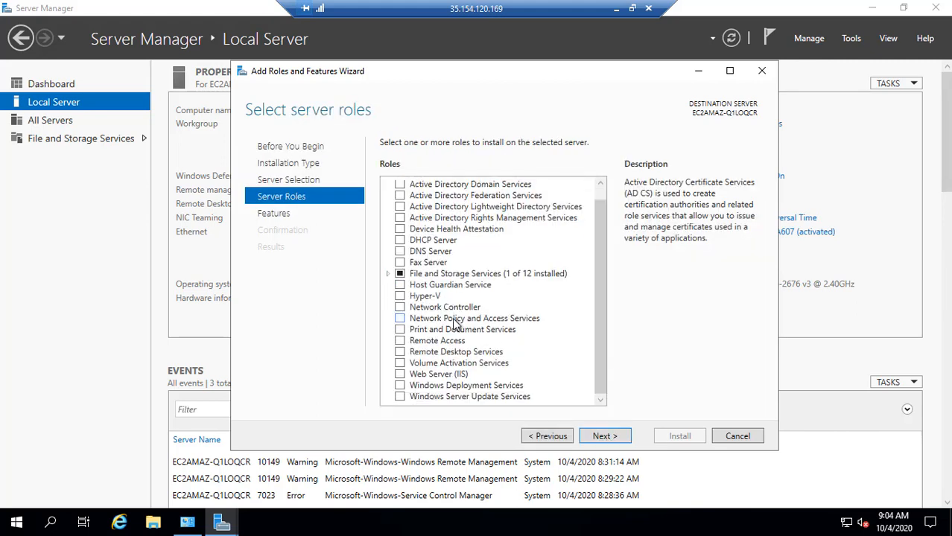
scroll(457, 337, up, 1)
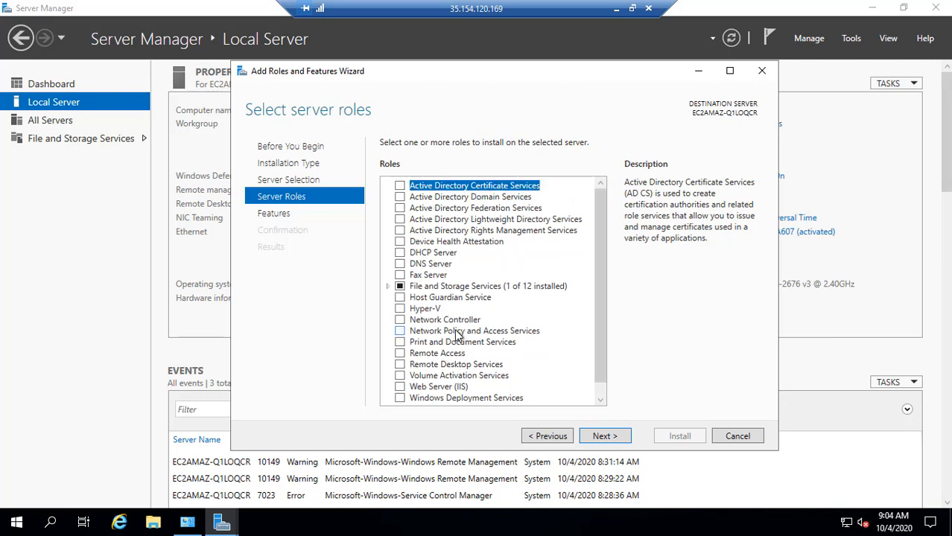
click(388, 287)
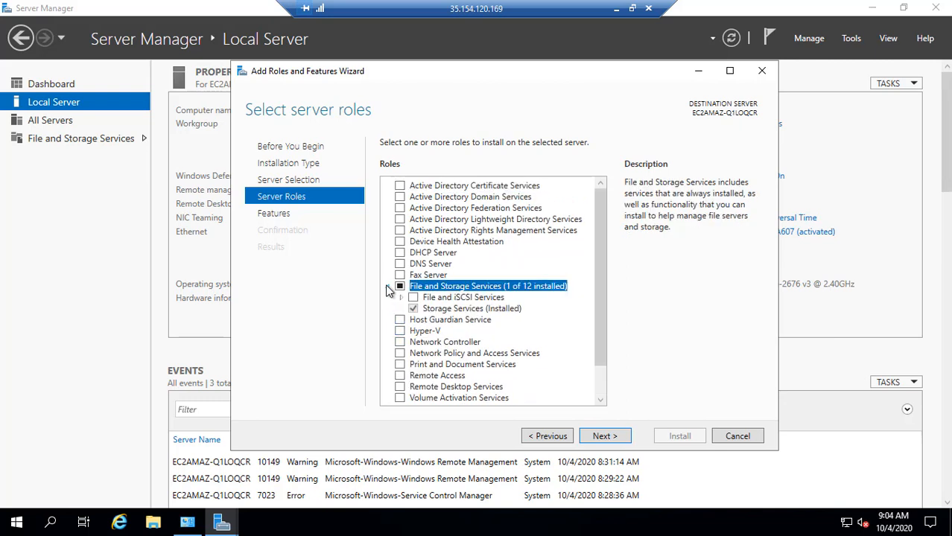
click(388, 287)
scroll(500, 332, down, 1)
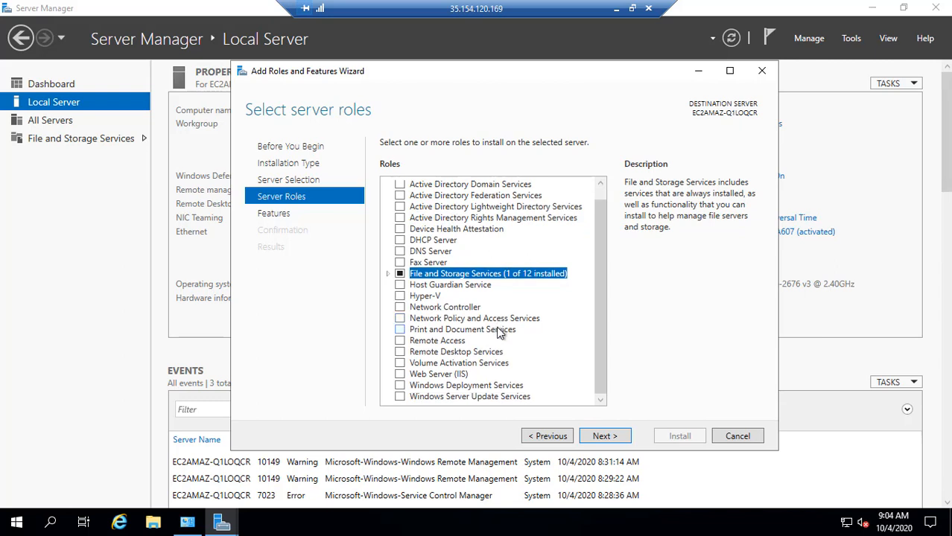
scroll(499, 333, up, 1)
scroll(499, 335, down, 1)
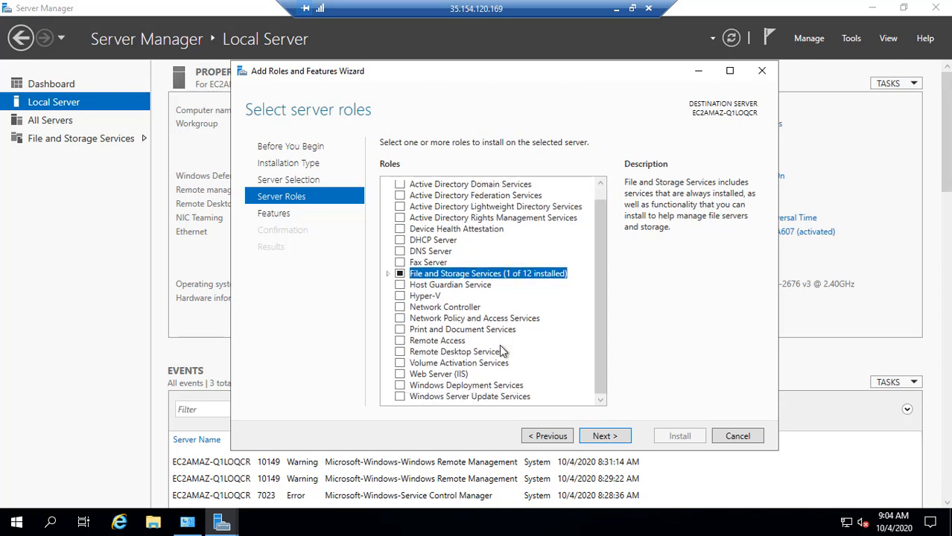
Select Web Server (IIS) with its management tools, keep default features and role services, and install.
click(400, 374)
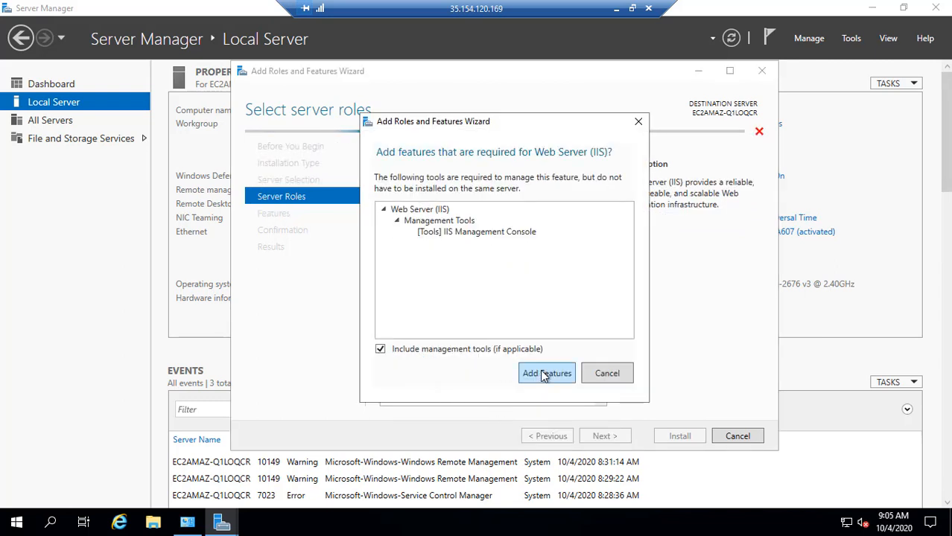
click(548, 375)
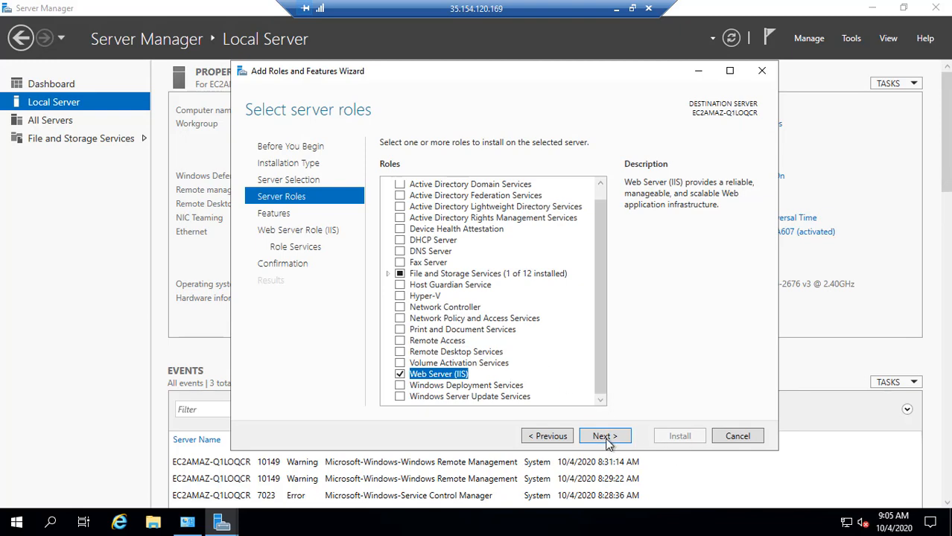
click(604, 436)
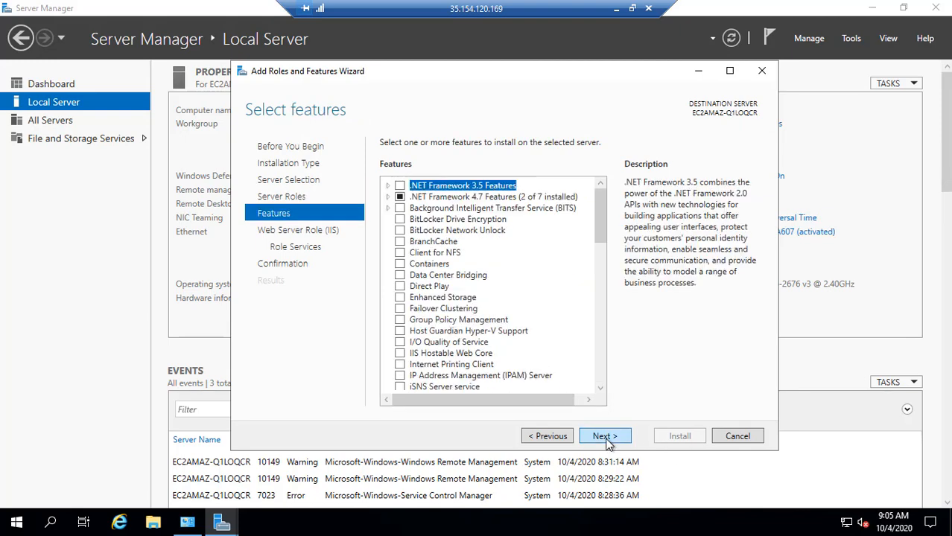
click(606, 437)
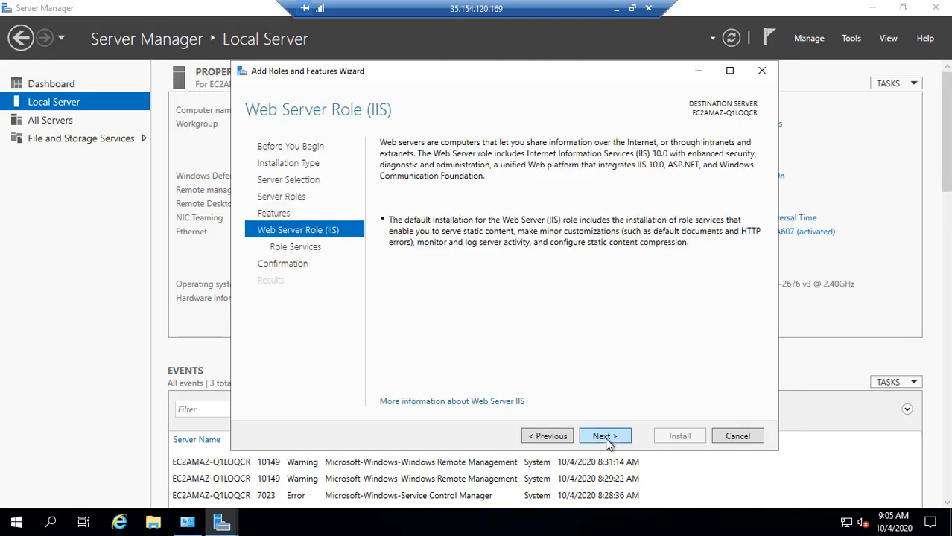
click(606, 440)
click(607, 441)
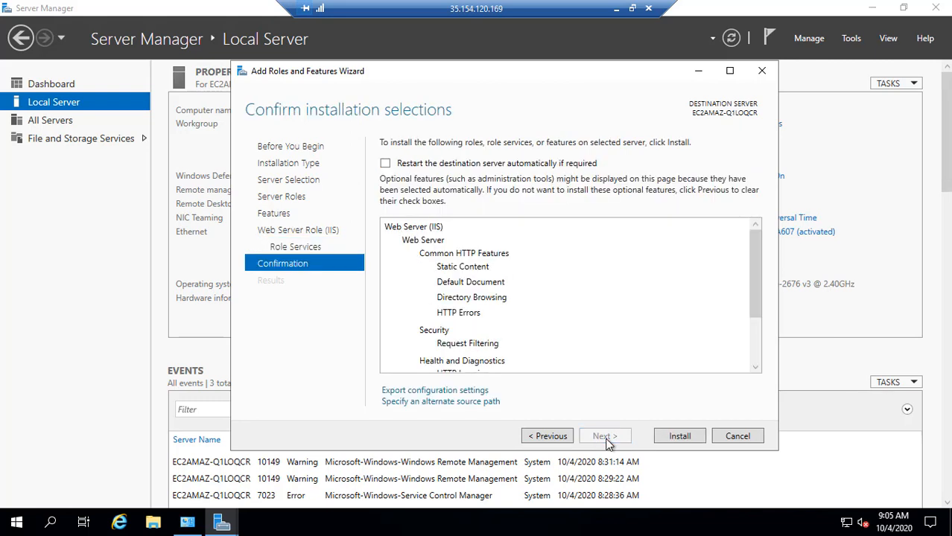
click(675, 439)
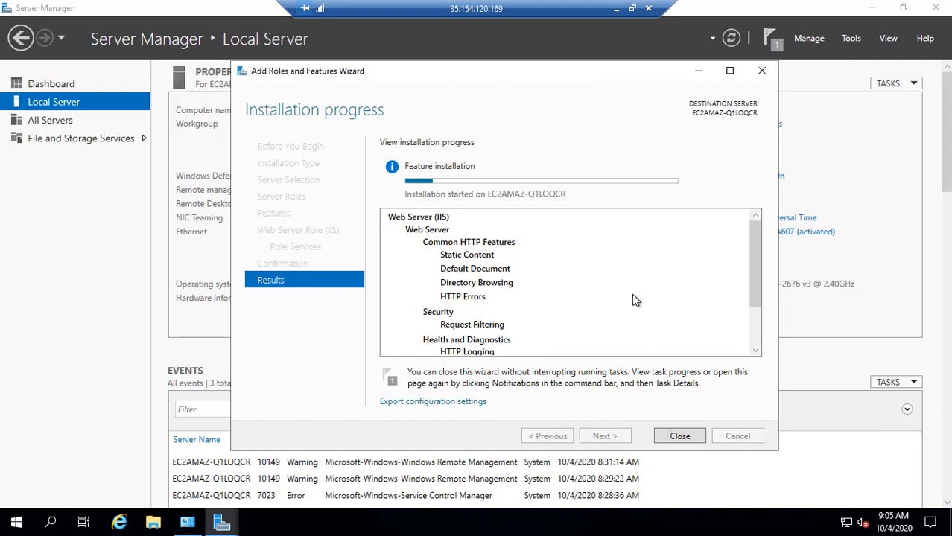
Close the finished installation wizard and Server Manager.
click(616, 9)
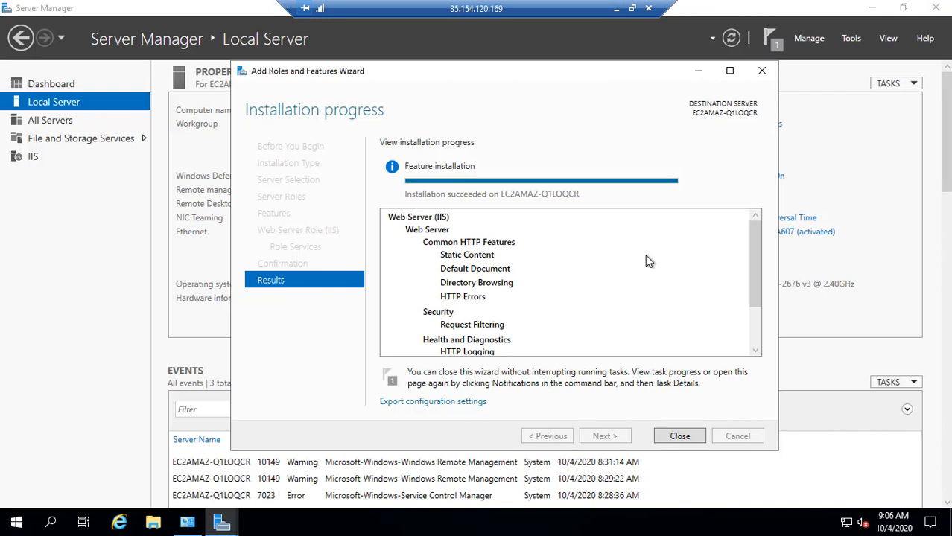
click(686, 439)
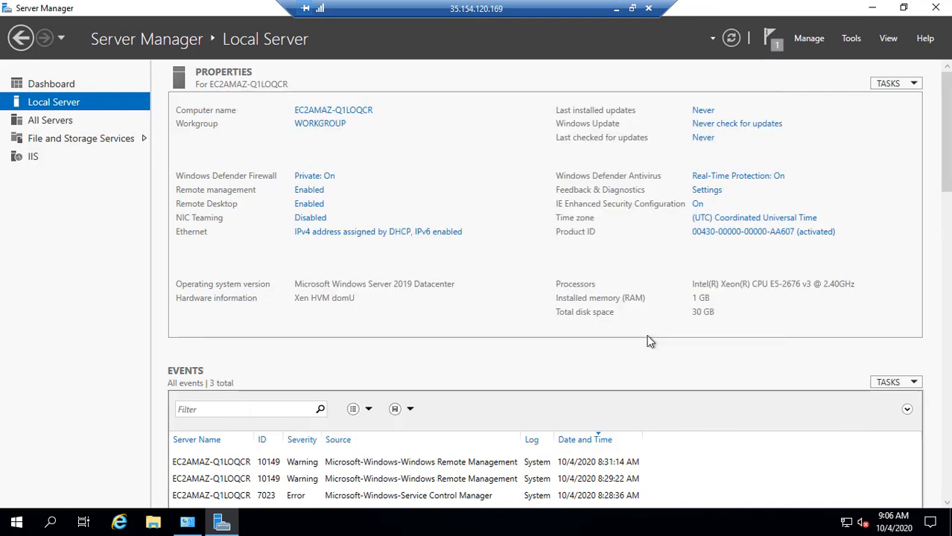
click(937, 8)
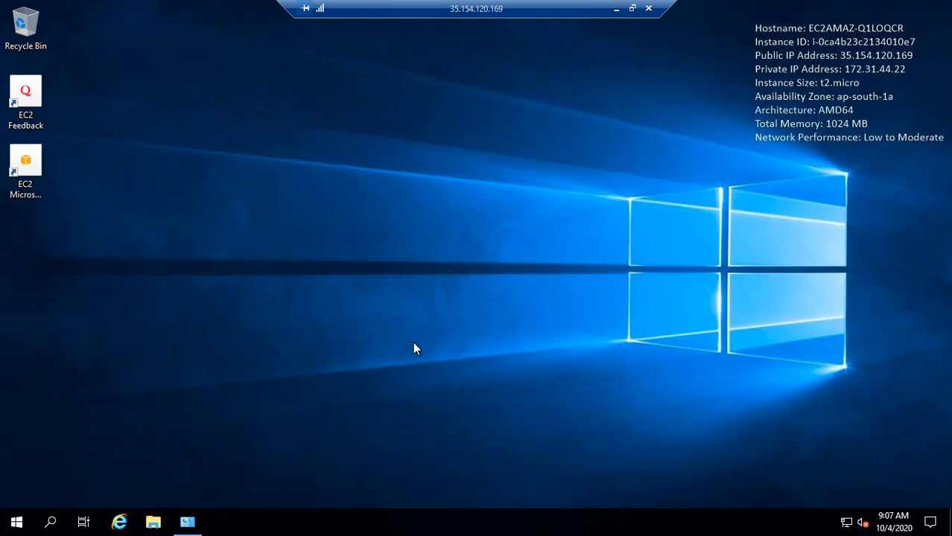
Launch Notepad on the remote server through the Run box.
right_click(303, 186)
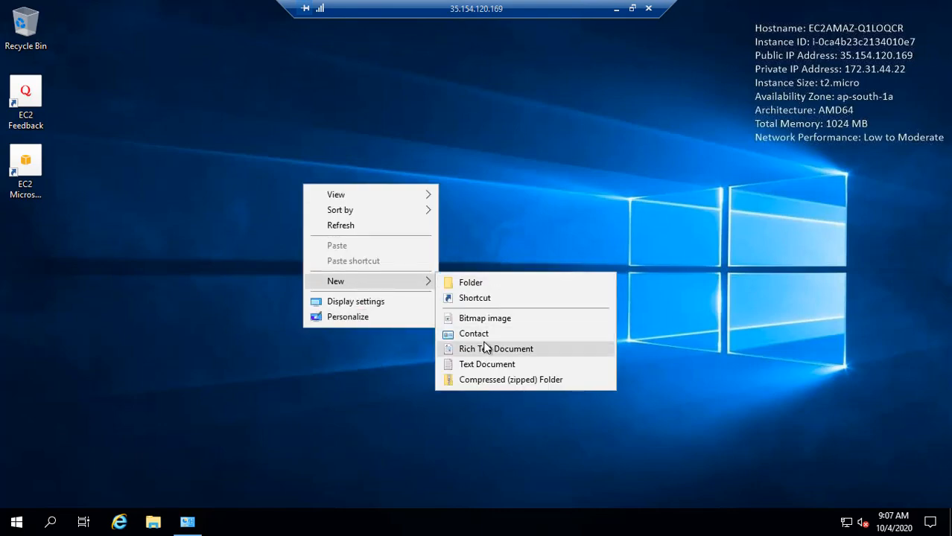
click(130, 417)
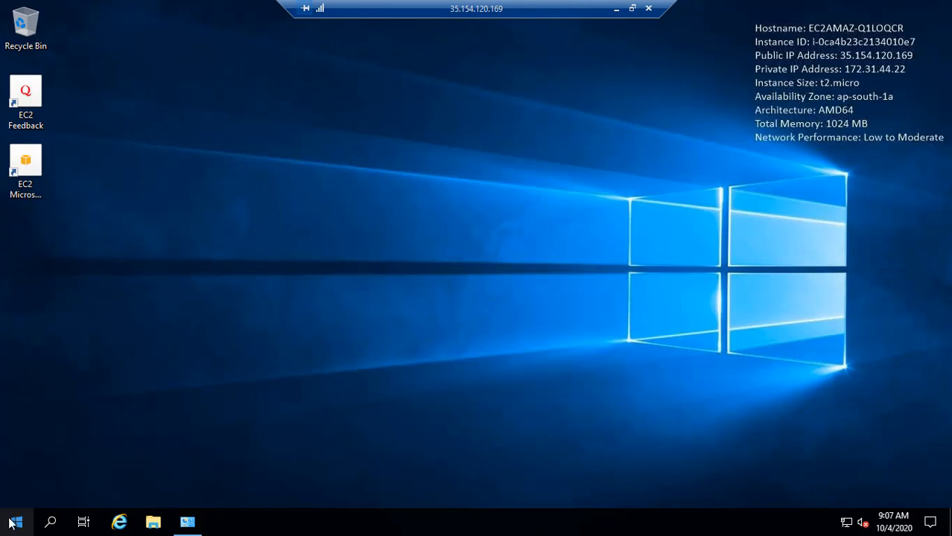
right_click(17, 519)
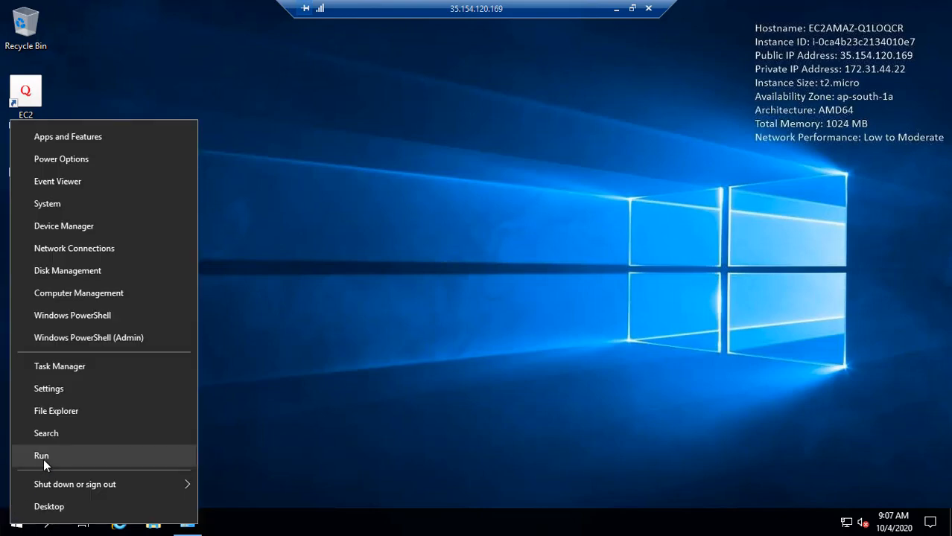
click(43, 458)
text(notepad)
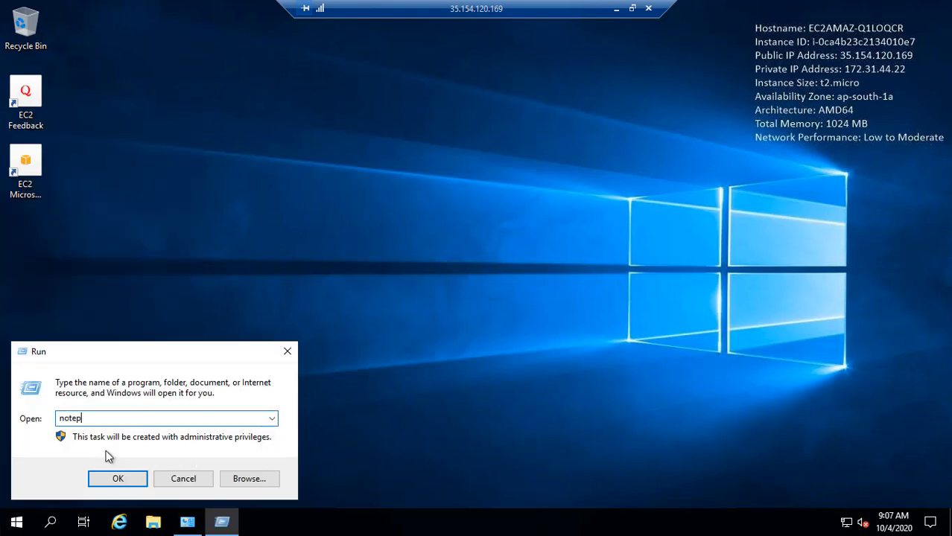
key(Return)
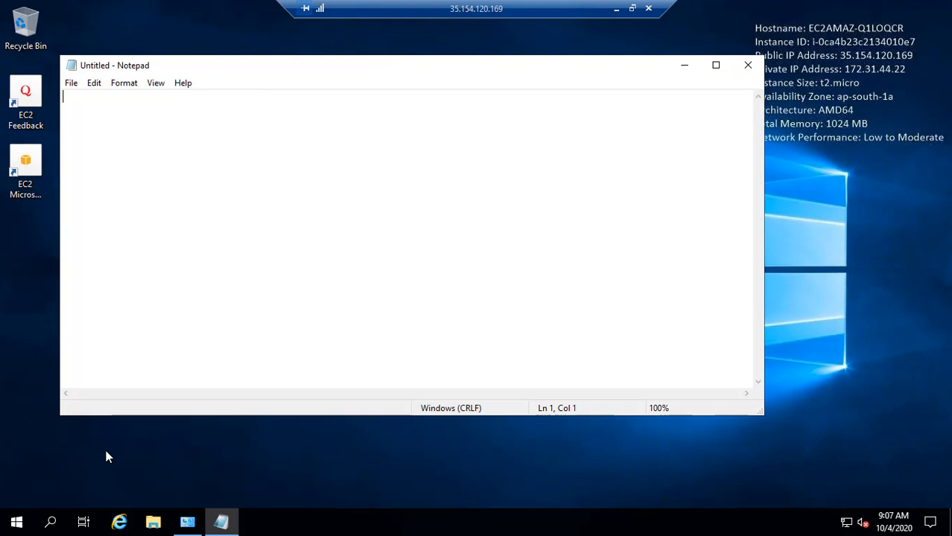
Save the blank note to the Desktop as "index.html" with the All Files type.
key(ctrl+s)
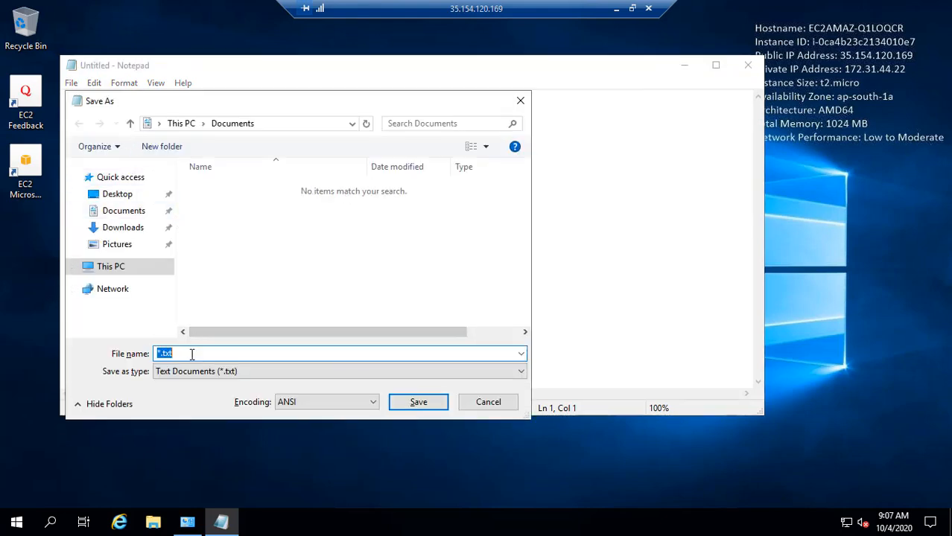
text(")
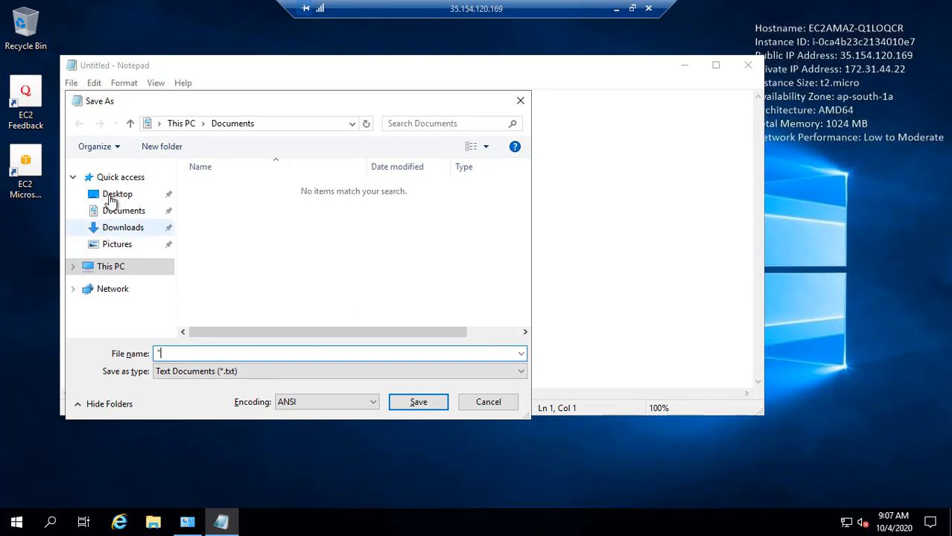
click(117, 195)
click(182, 353)
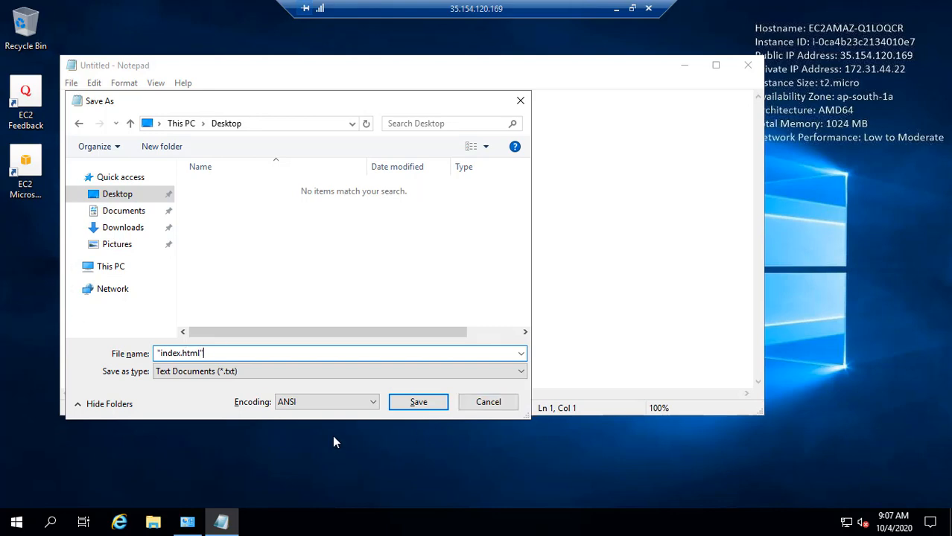
text("index.html")
click(275, 372)
click(208, 395)
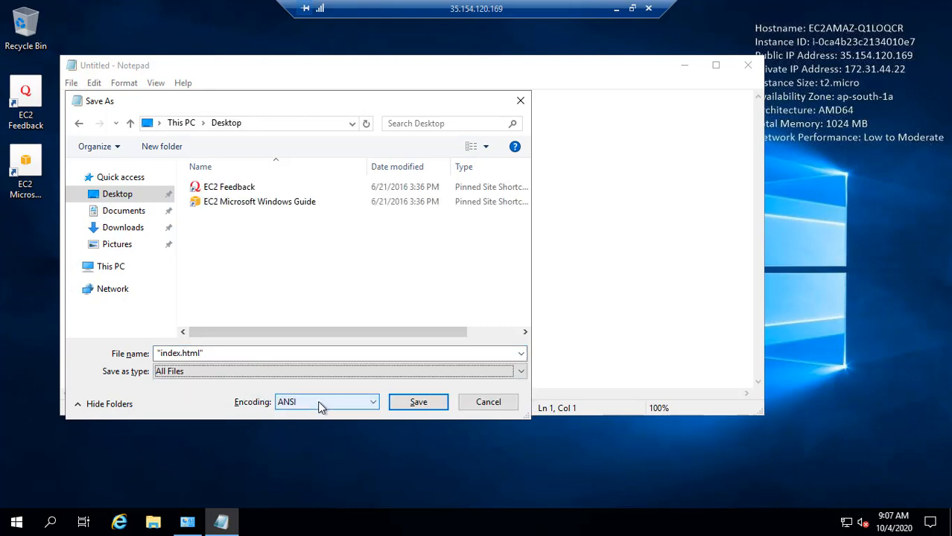
click(417, 410)
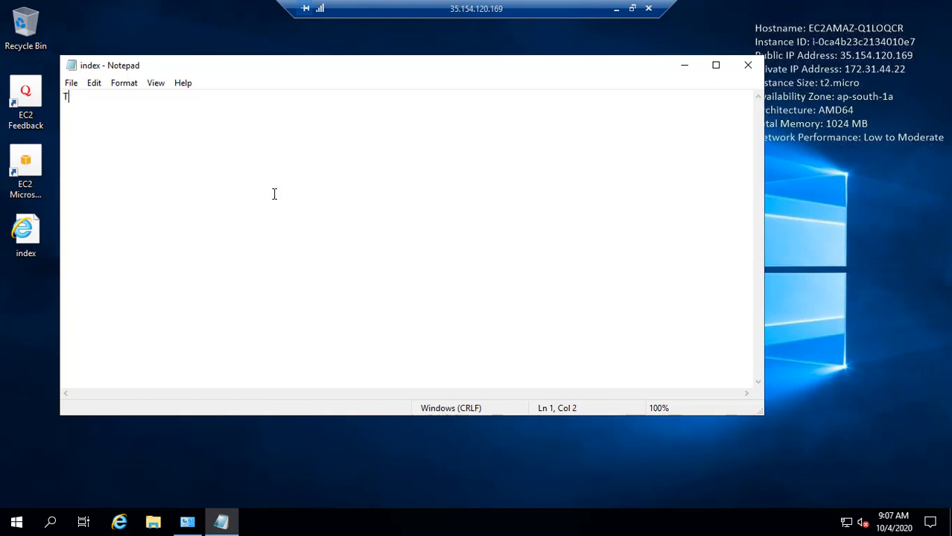
Type "This is my widows web server." into index.html and save it when closing Notepad.
text(his is my wido)
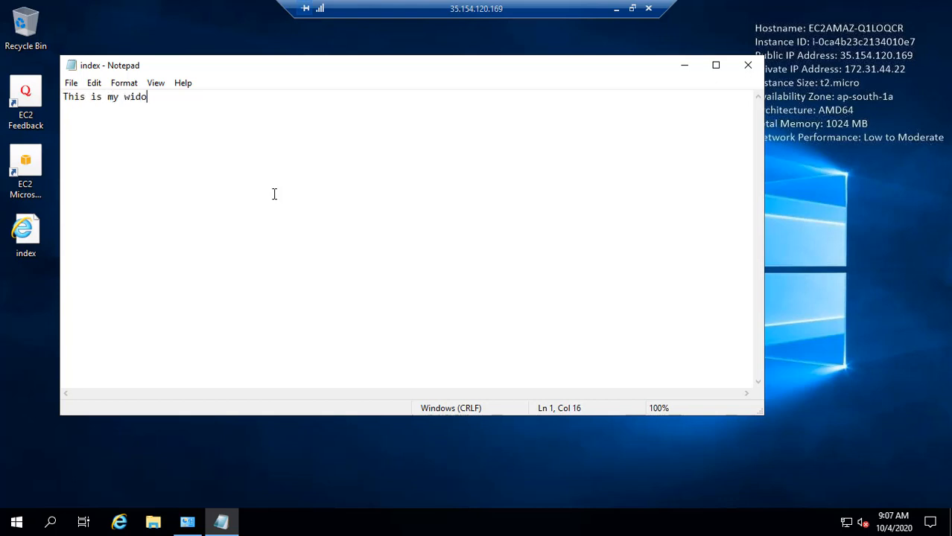
text(ws web server.)
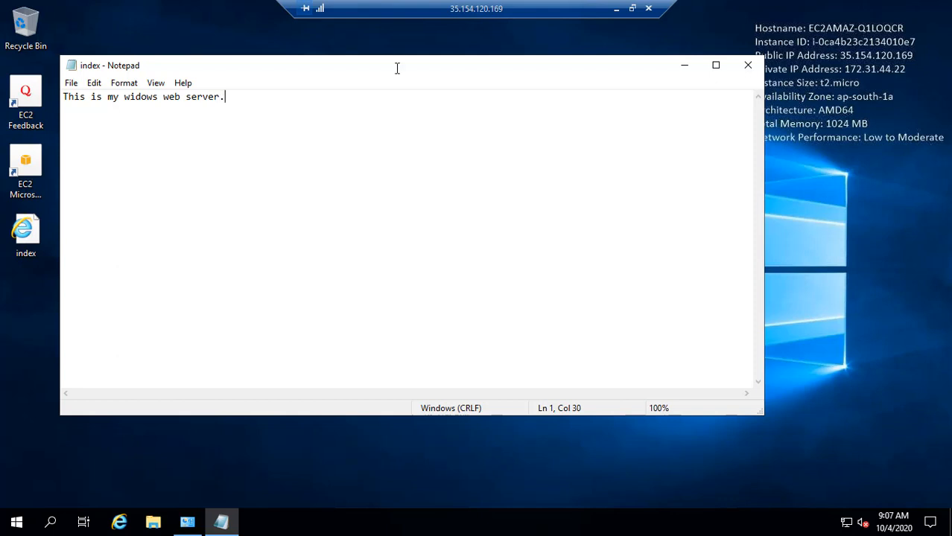
click(748, 65)
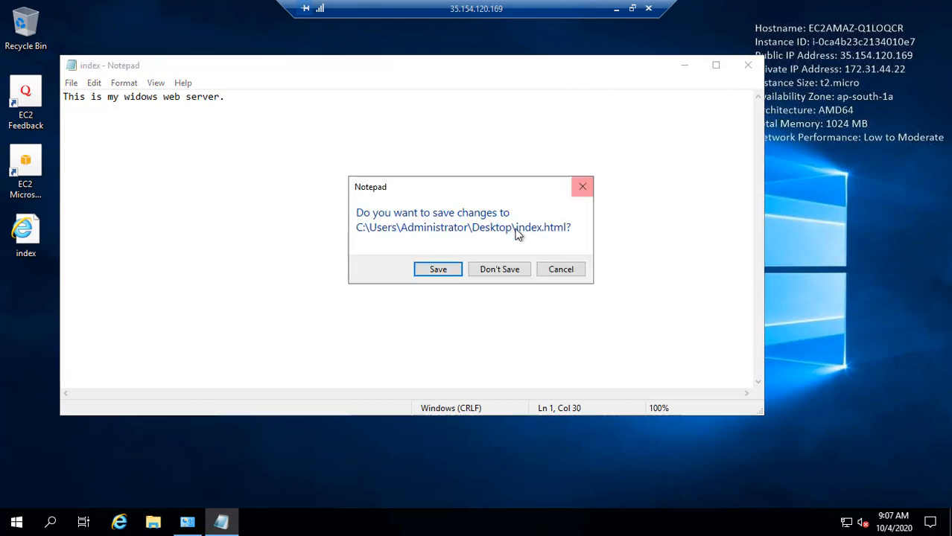
click(442, 271)
Copy the desktop index.html into C:\inetpub\wwwroot using File Explorer.
right_click(34, 242)
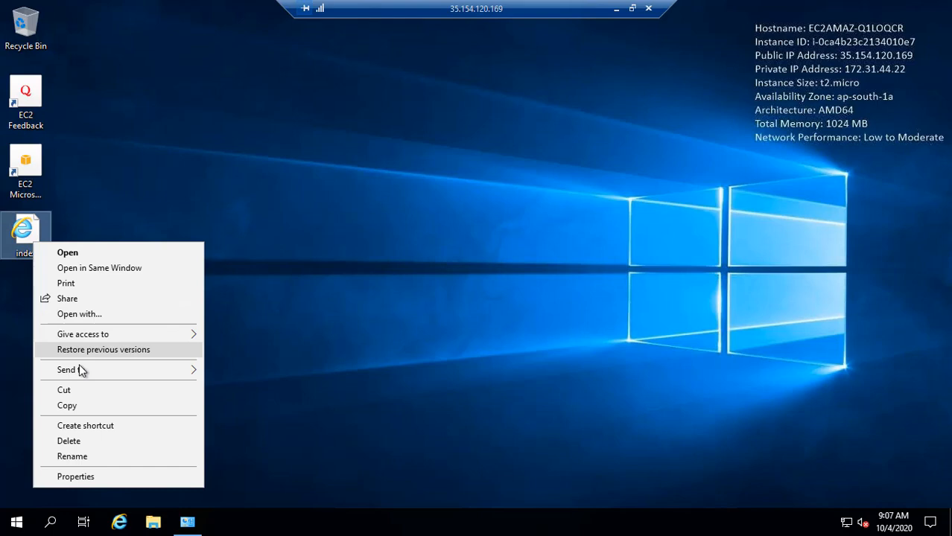
click(94, 405)
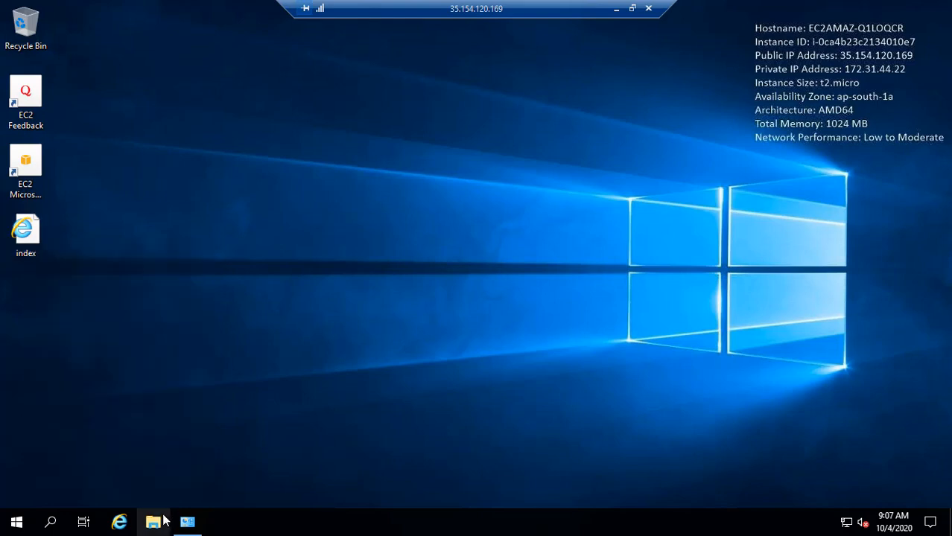
key(super+e)
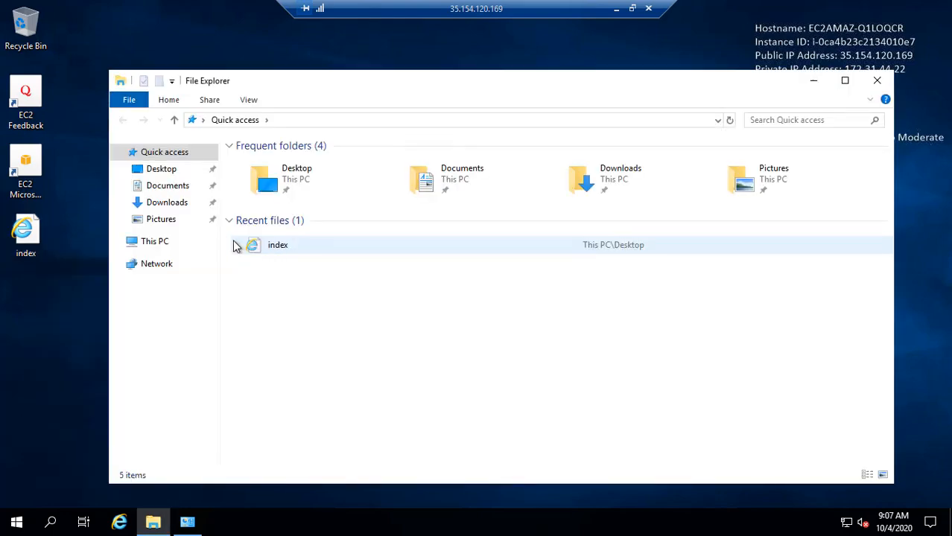
click(155, 243)
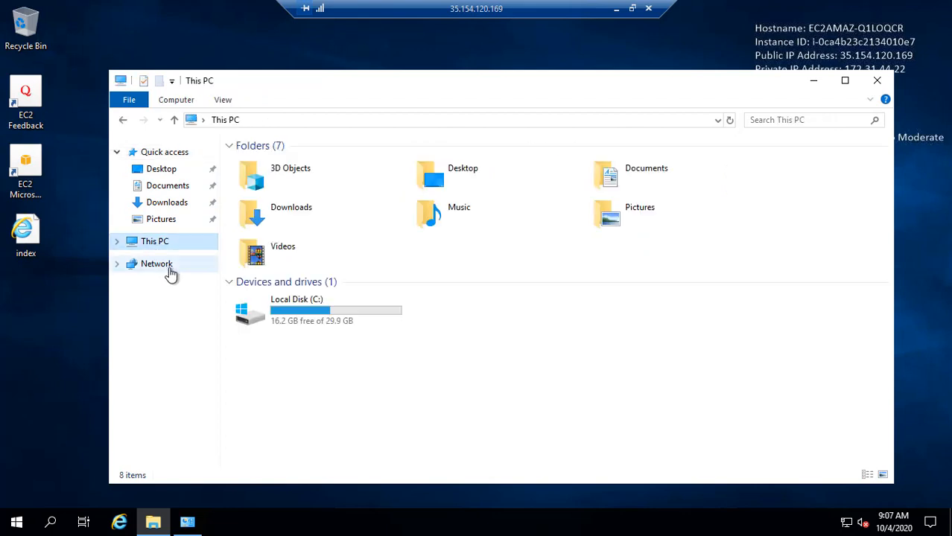
click(306, 315)
double_click(306, 315)
double_click(267, 178)
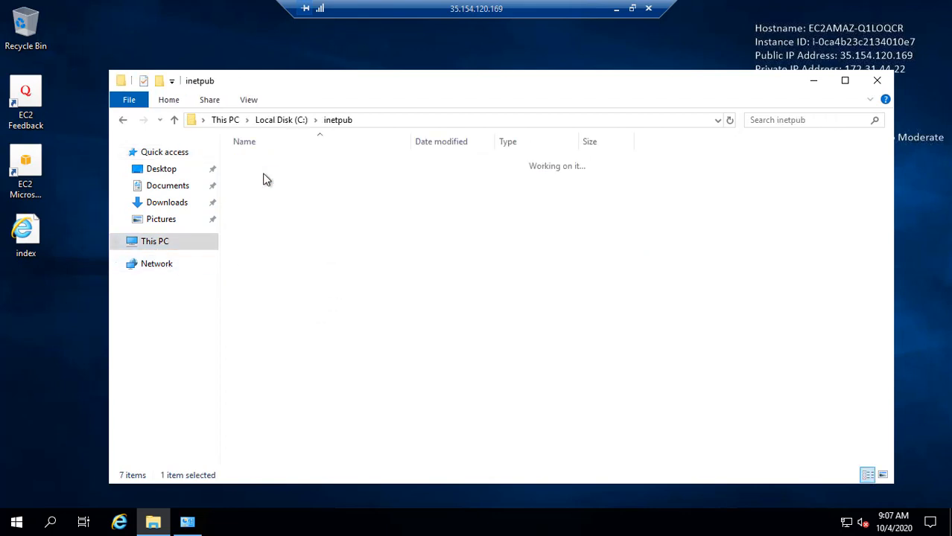
double_click(267, 219)
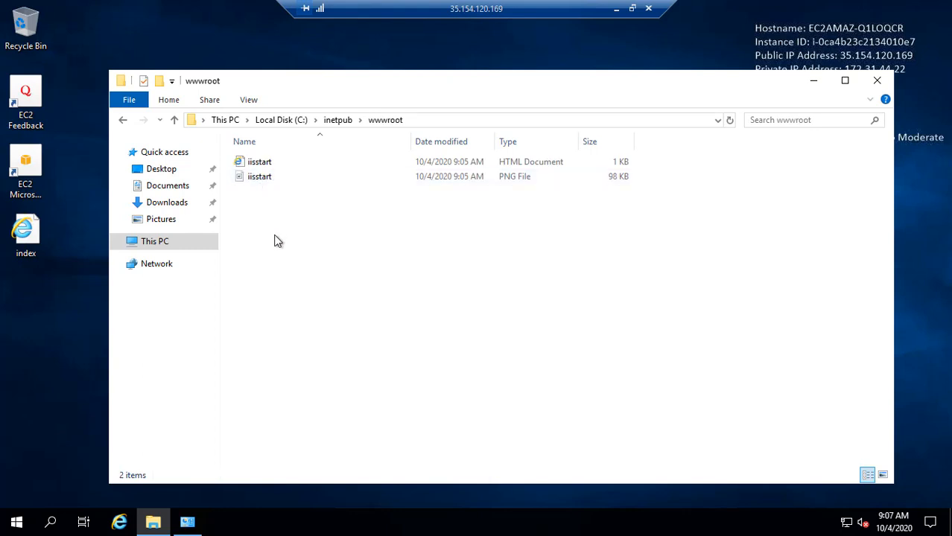
right_click(276, 241)
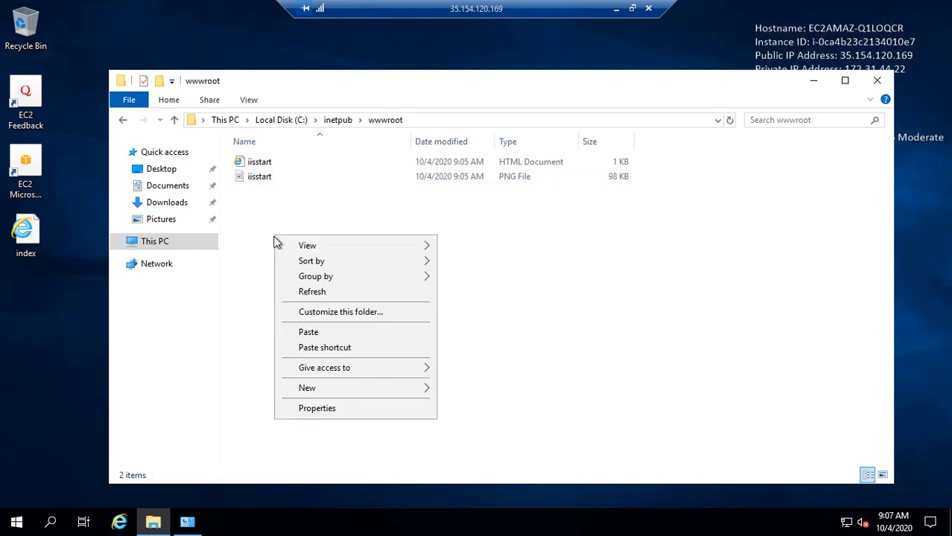
click(316, 333)
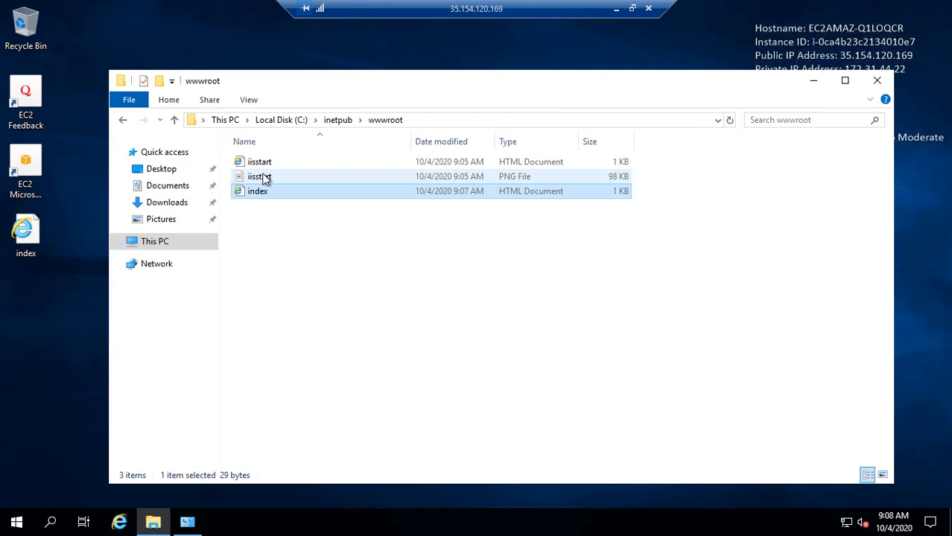
click(813, 80)
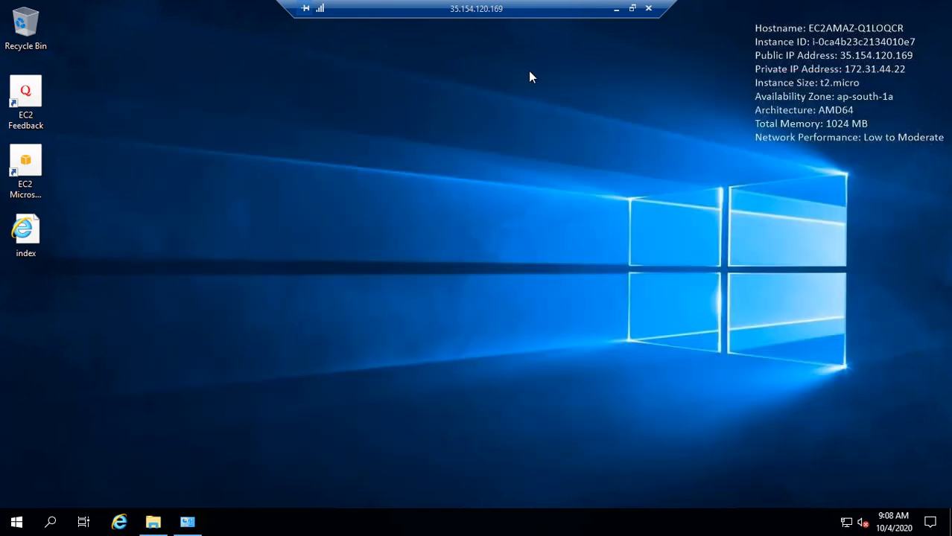
Reload 35.154.120.169 in Chrome, which still shows the default IIS page, then close Programs and Features remotely.
click(616, 9)
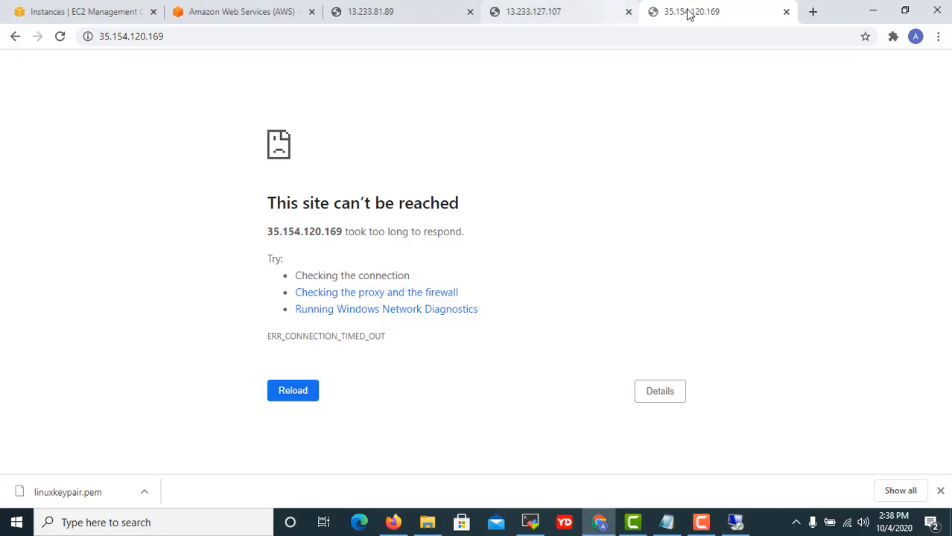
click(60, 38)
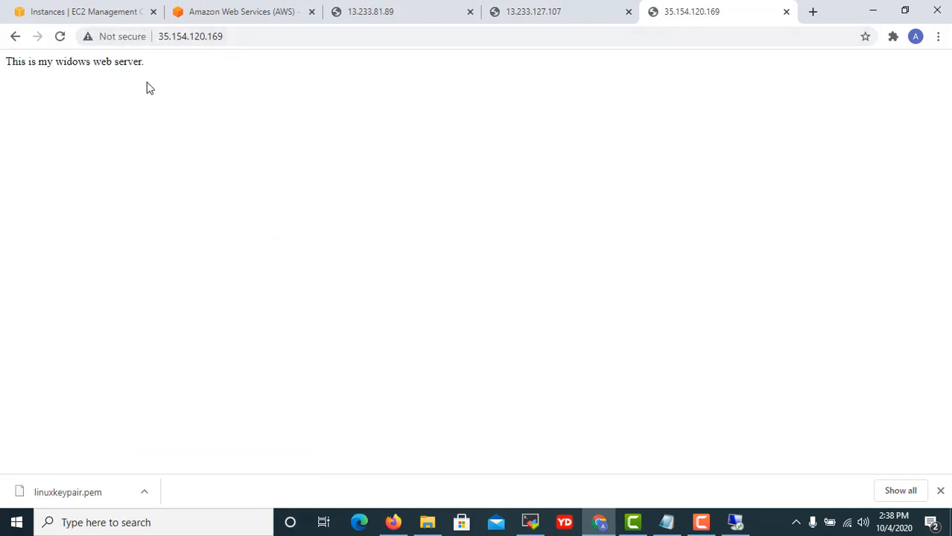
click(737, 522)
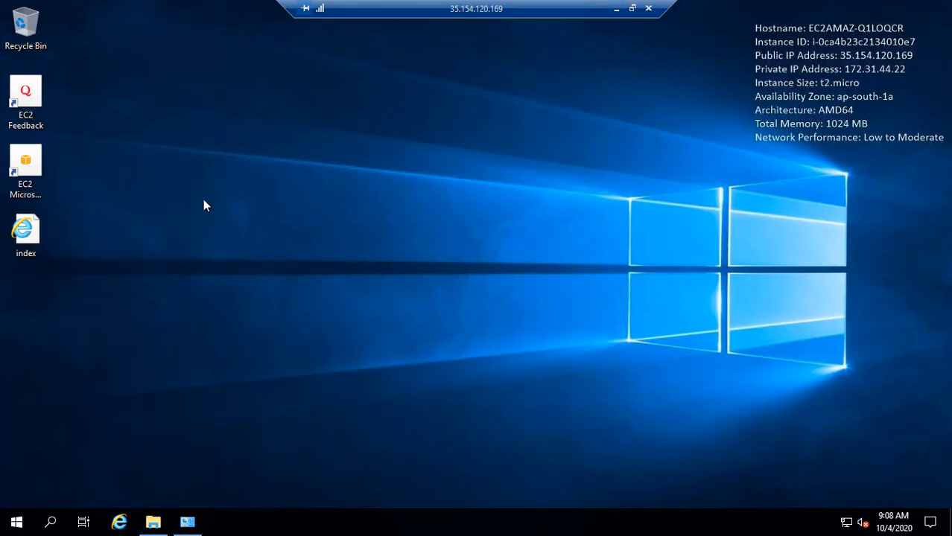
click(187, 523)
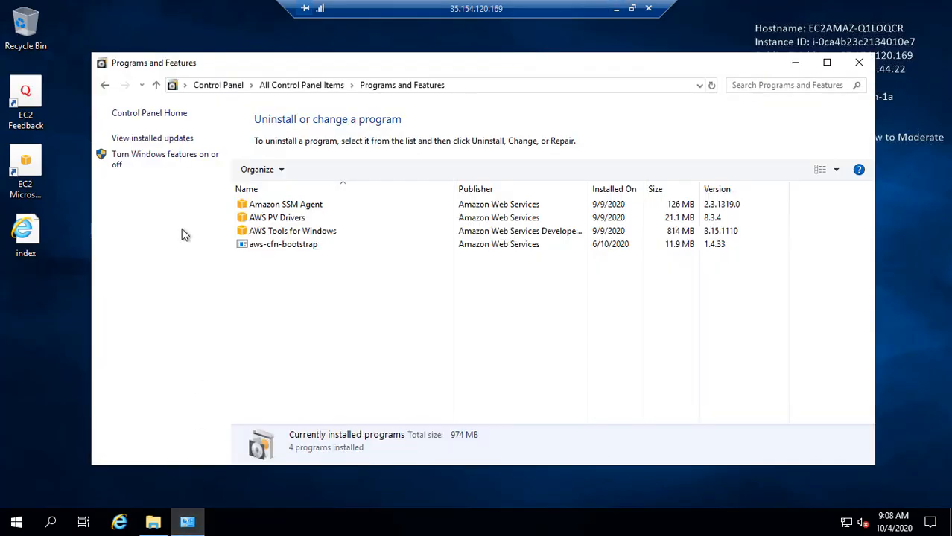
click(859, 62)
Delete index.html from wwwroot and reload the server's page in Chrome.
click(164, 522)
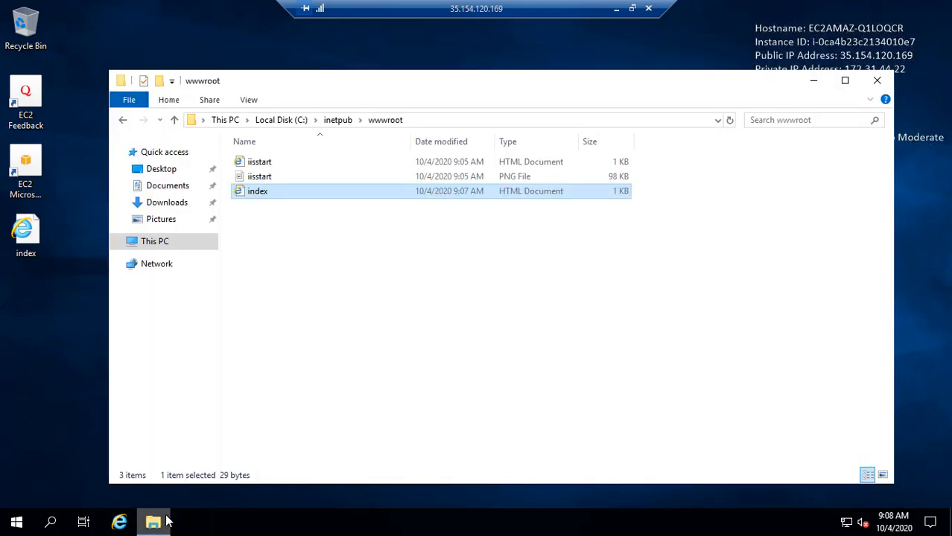
right_click(269, 191)
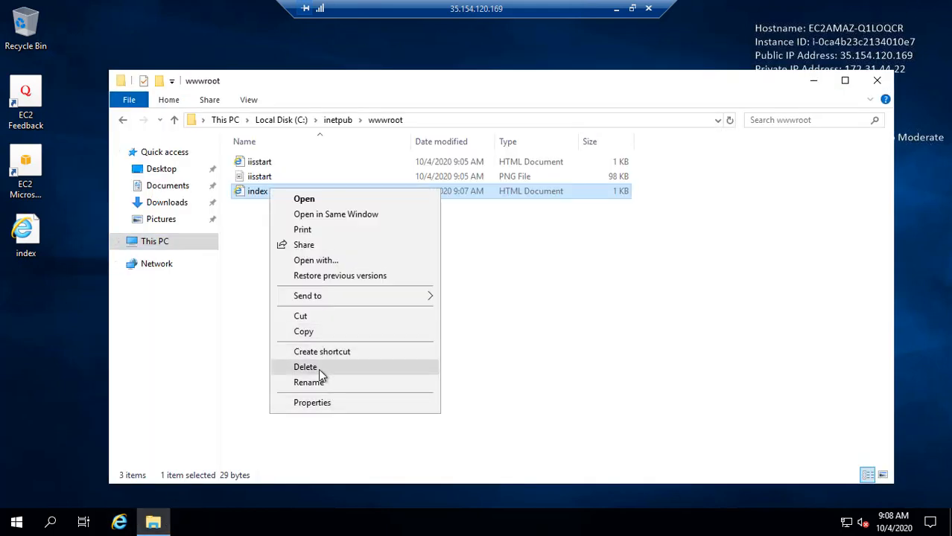
click(318, 368)
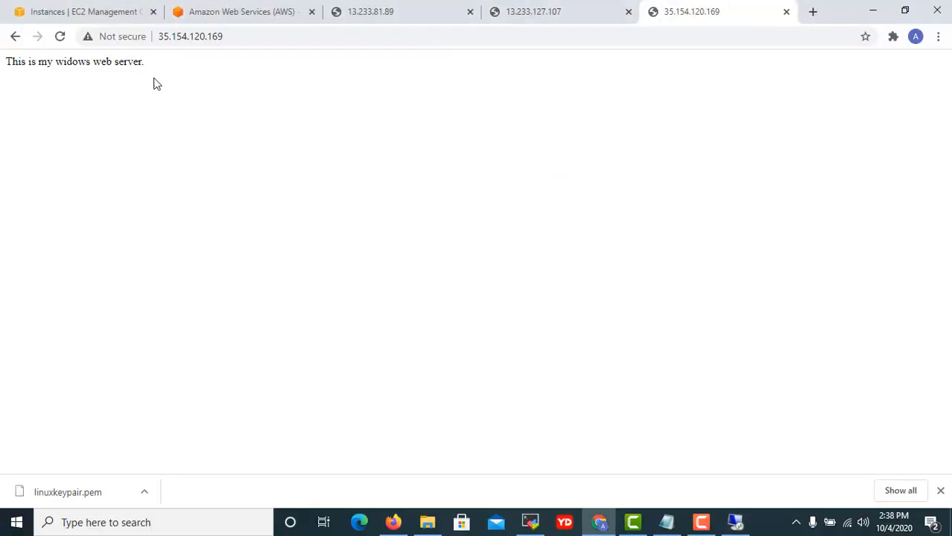
click(60, 35)
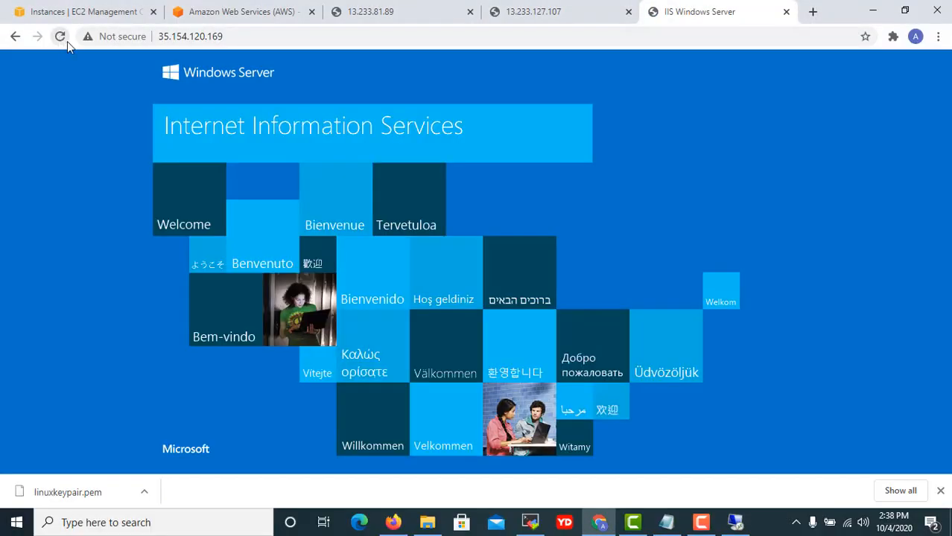
click(735, 522)
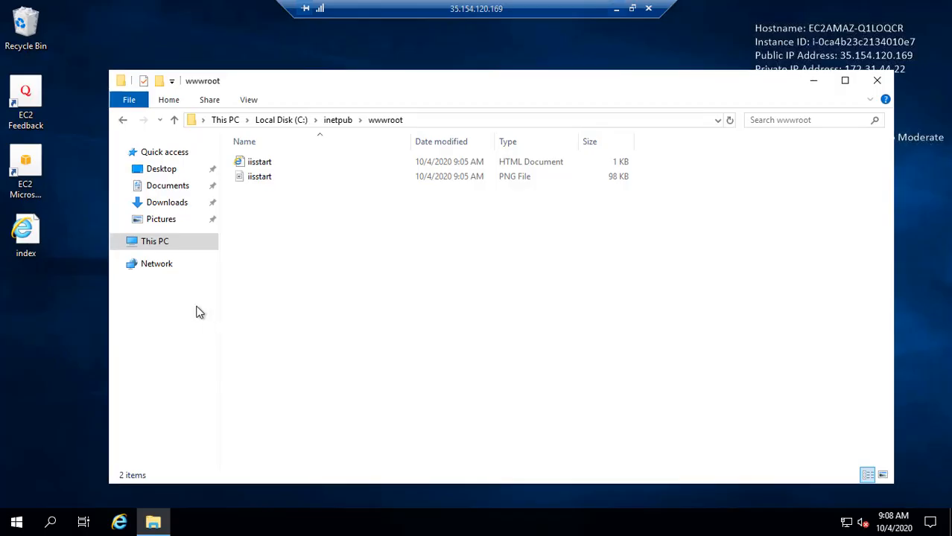
Open the desktop index file in Notepad, correct it to 'This is my windows web server.' and save.
right_click(18, 237)
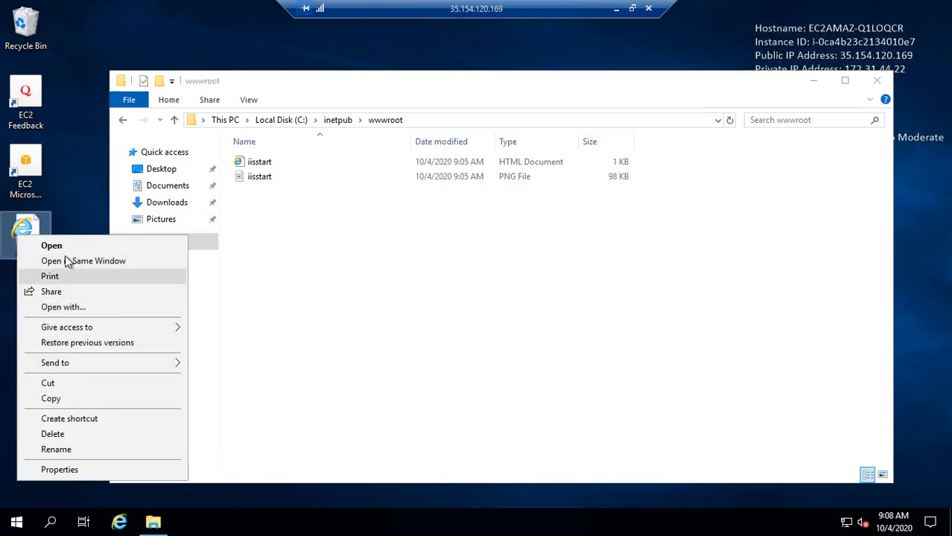
click(63, 247)
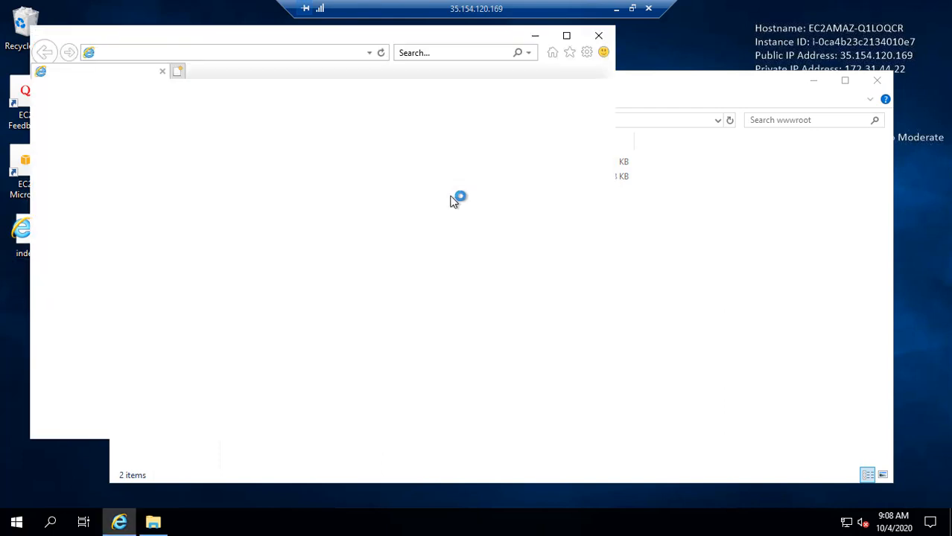
click(598, 38)
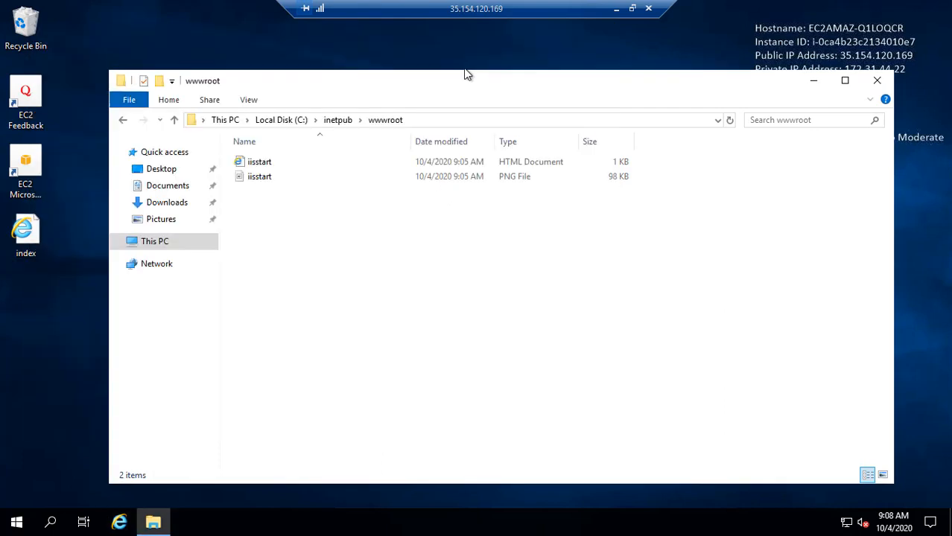
right_click(22, 246)
click(88, 323)
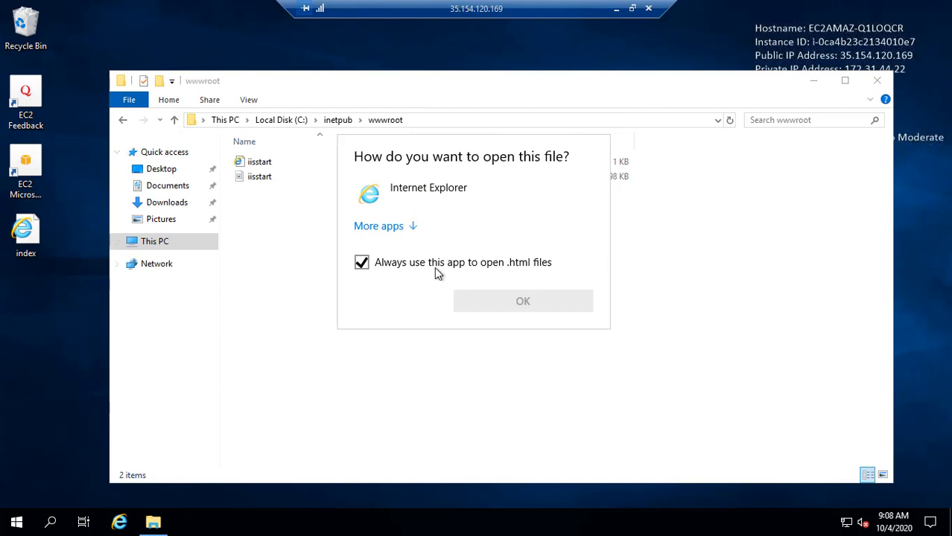
click(409, 226)
click(409, 227)
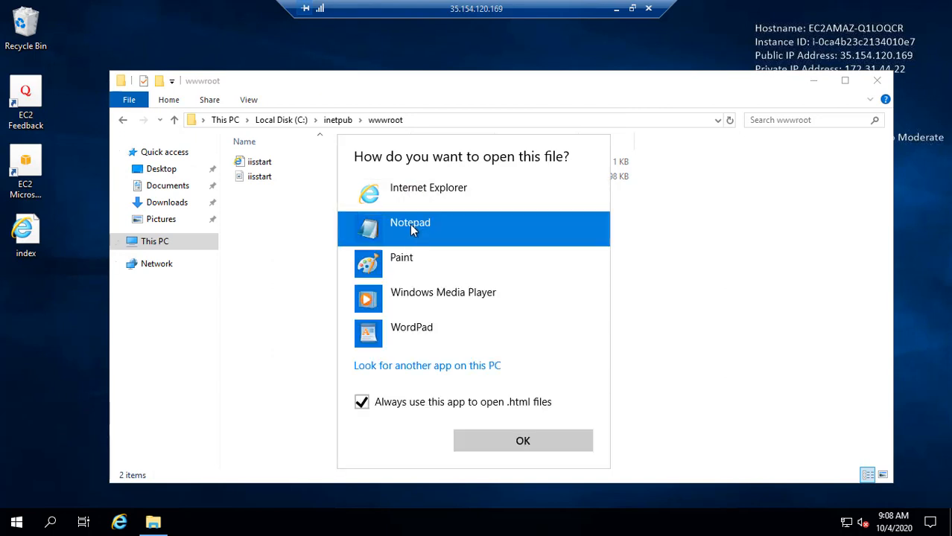
click(521, 442)
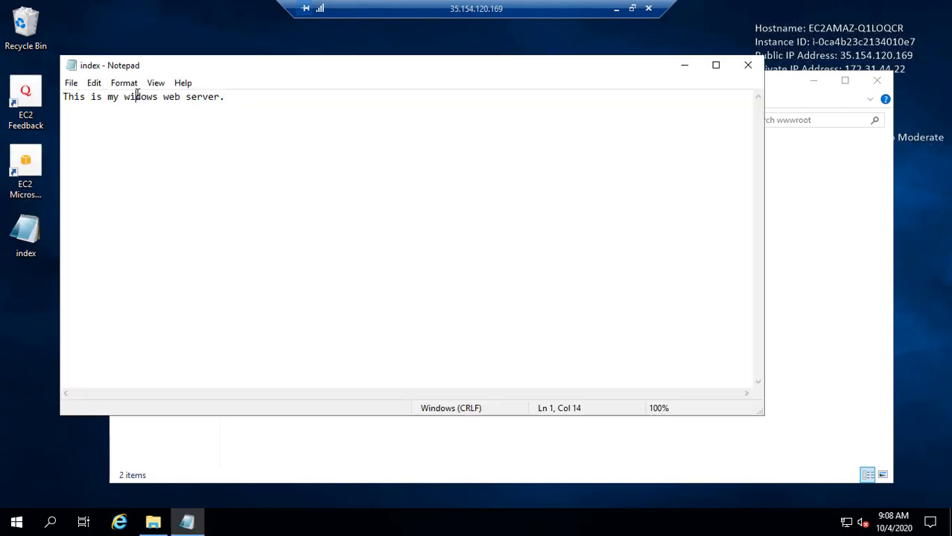
text(n)
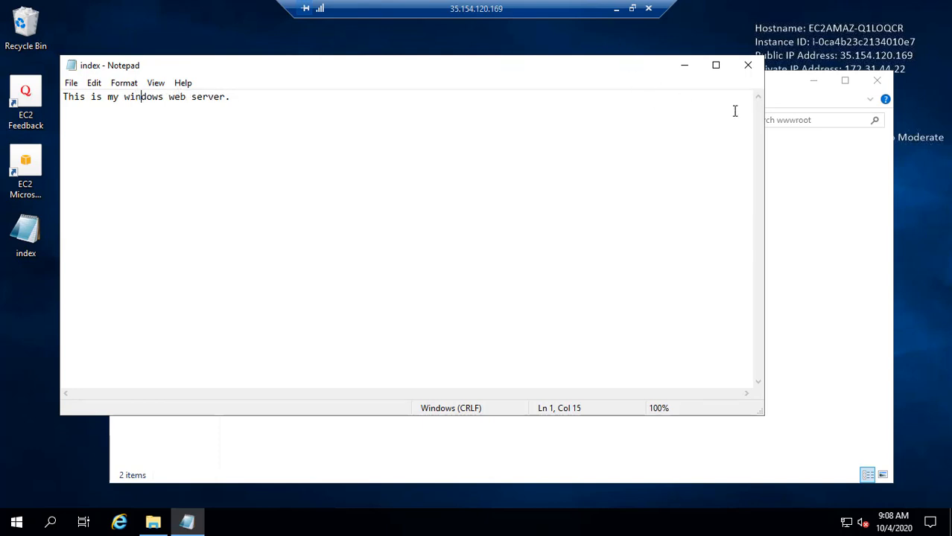
click(748, 67)
click(449, 267)
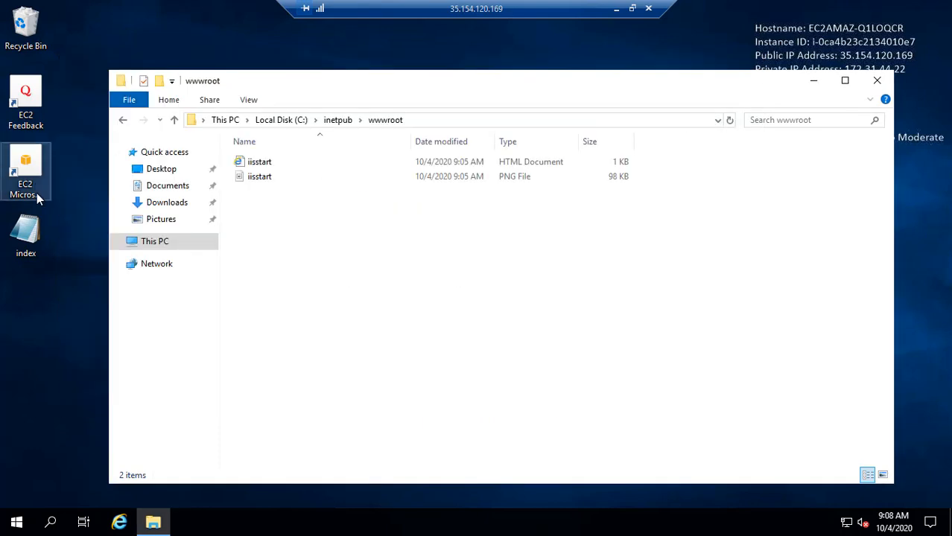
Copy the corrected index file into C:\inetpub\wwwroot beside iisstart.
right_click(26, 239)
click(88, 380)
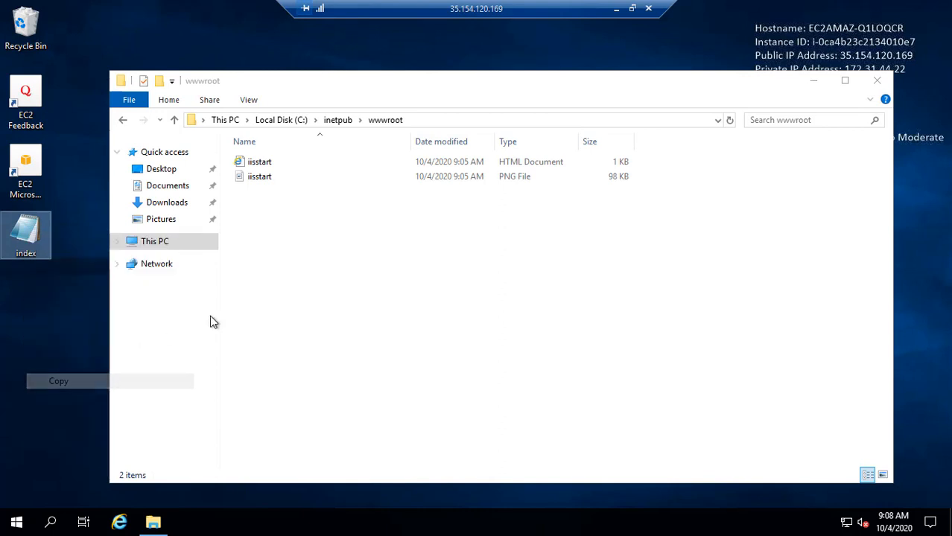
right_click(211, 317)
click(314, 255)
right_click(315, 256)
click(366, 349)
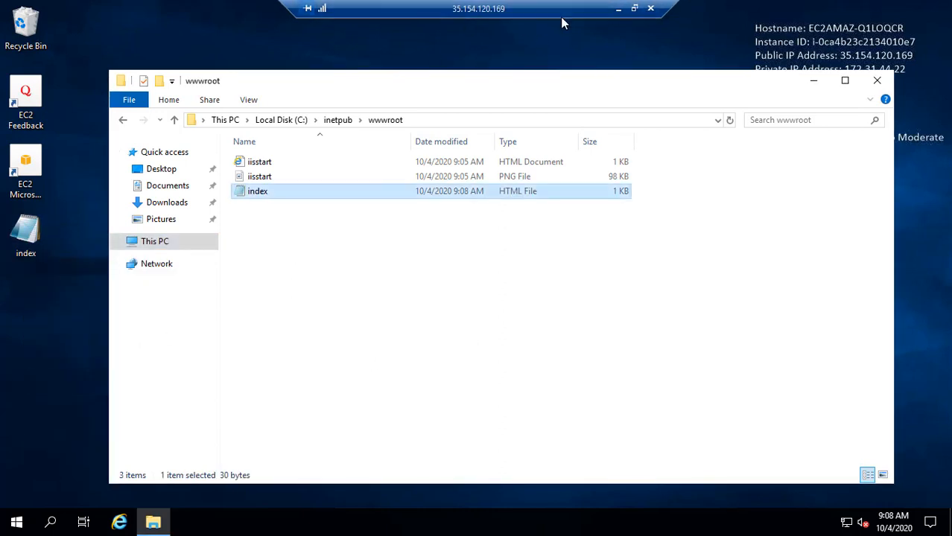
click(617, 13)
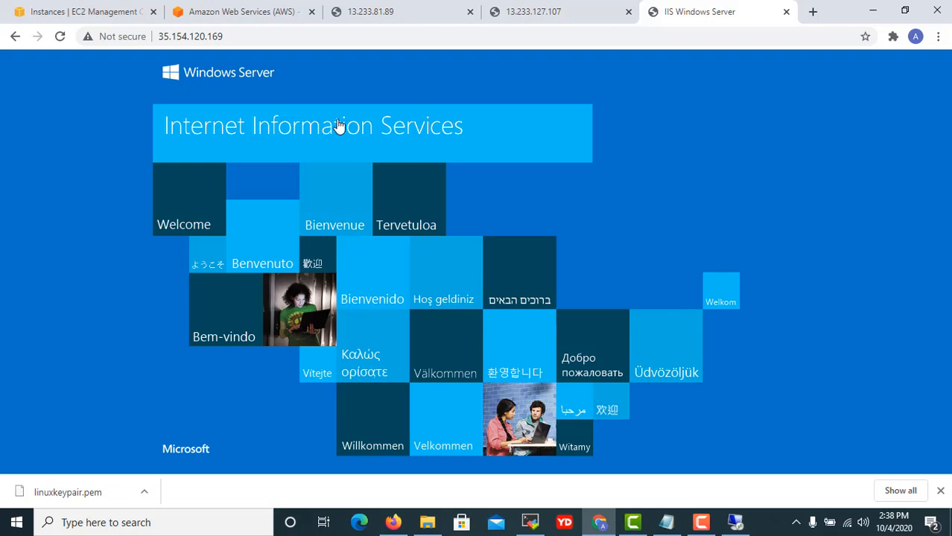
Reload the 35.154.120.169 page to show 'This is my windows web server.', then minimize Chrome.
click(60, 36)
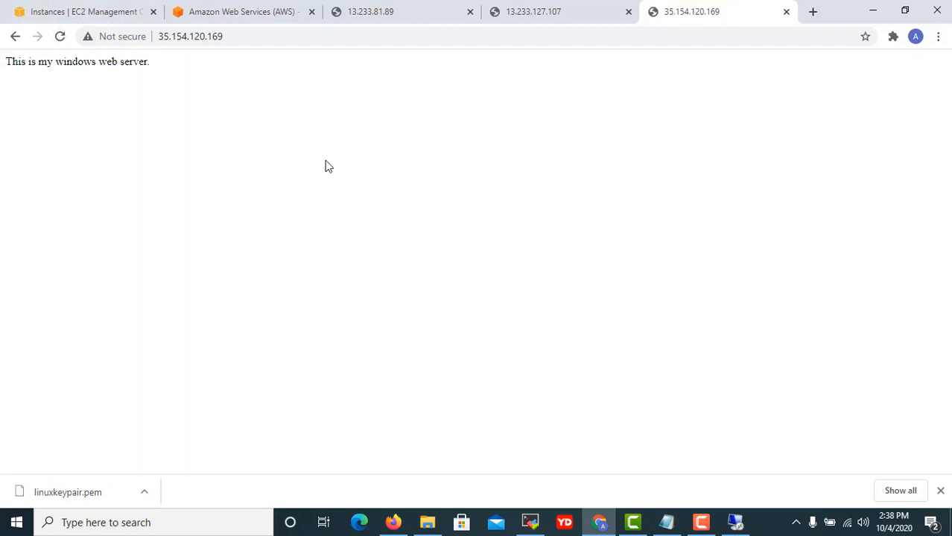
click(873, 11)
click(720, 236)
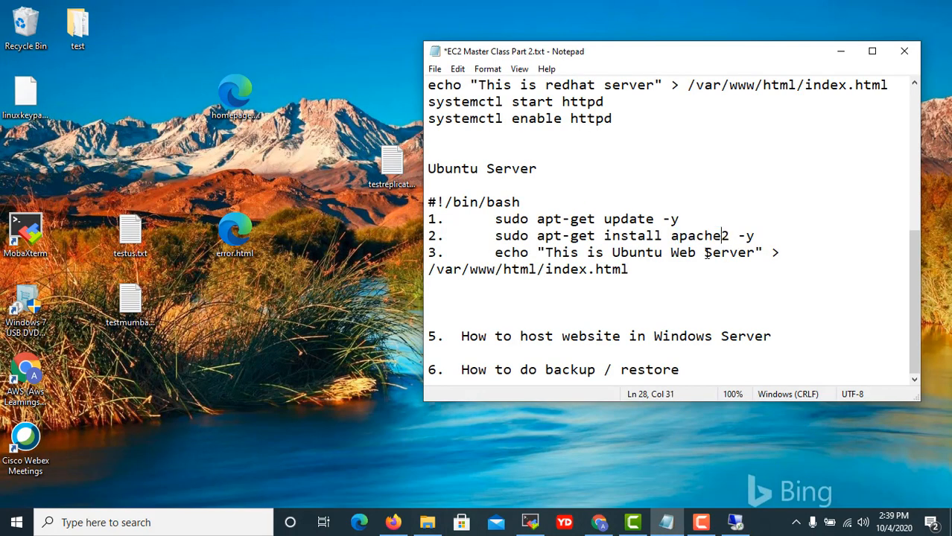
Append ' - Done' to items 1–3: Launch Linux Server, Launch Windows Server and connect servers.
click(794, 342)
scroll(585, 237, up, 6)
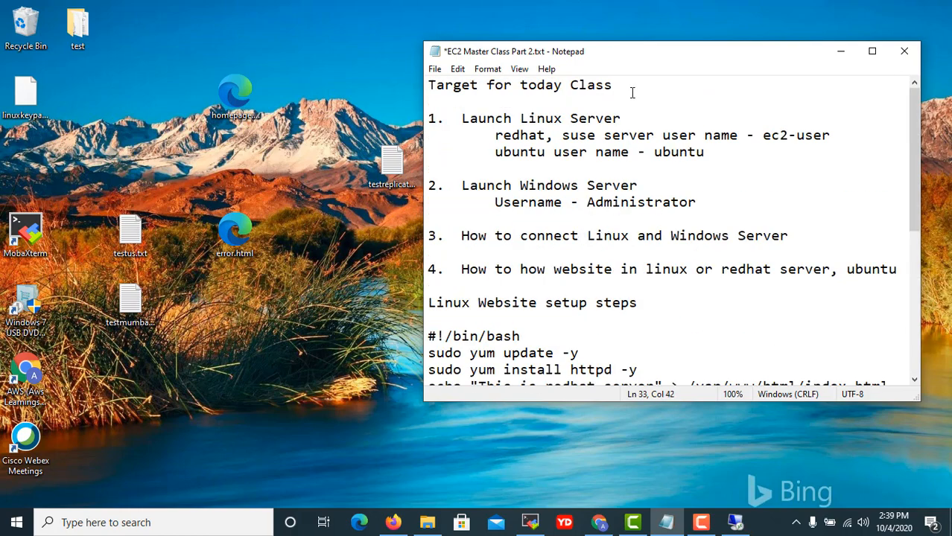
click(636, 118)
text(- Do)
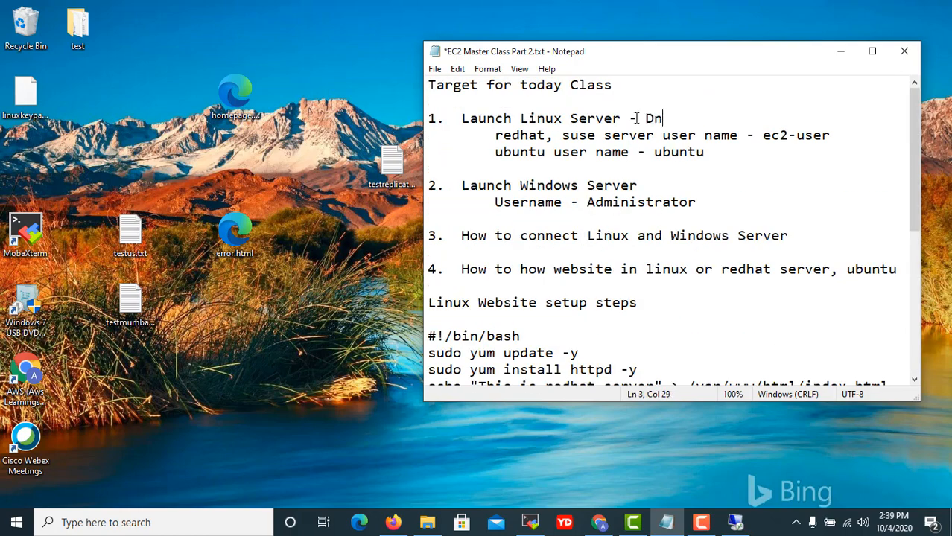
text(ne)
key(Down)
key(End)
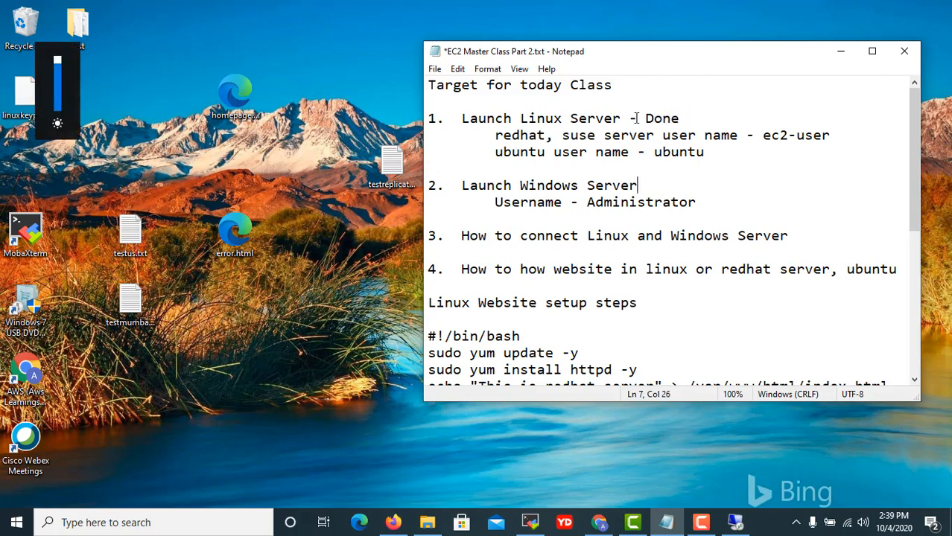
text(- Done)
key(Down)
key(Down)
key(Down)
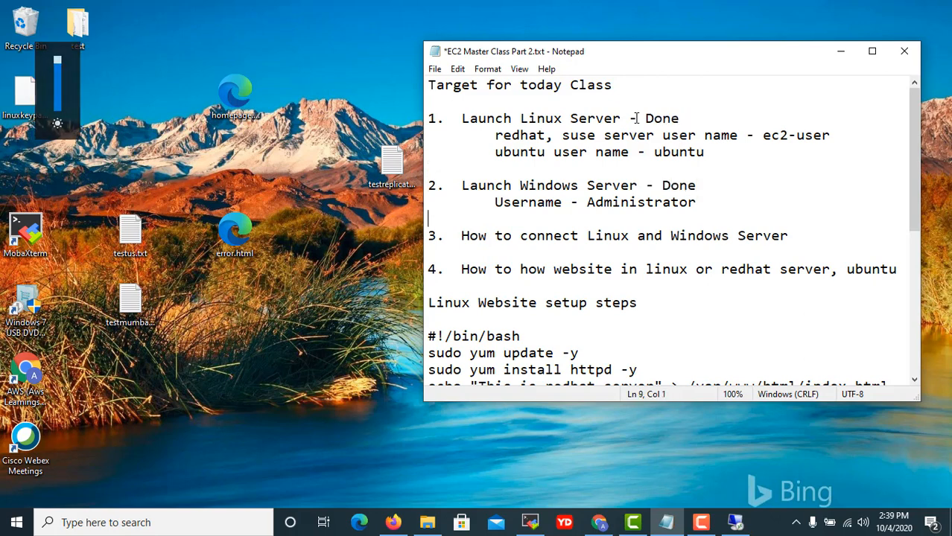
key(End)
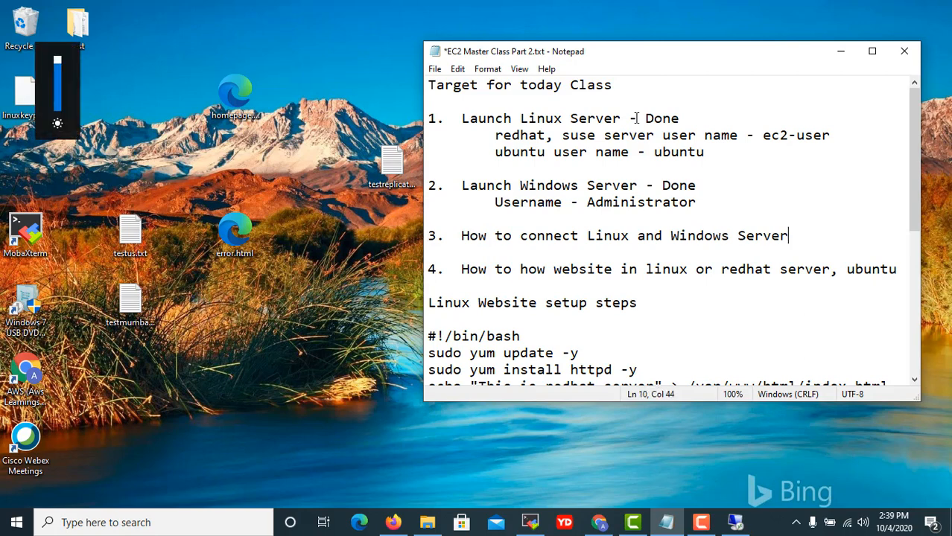
text(- D)
key(BackSpace)
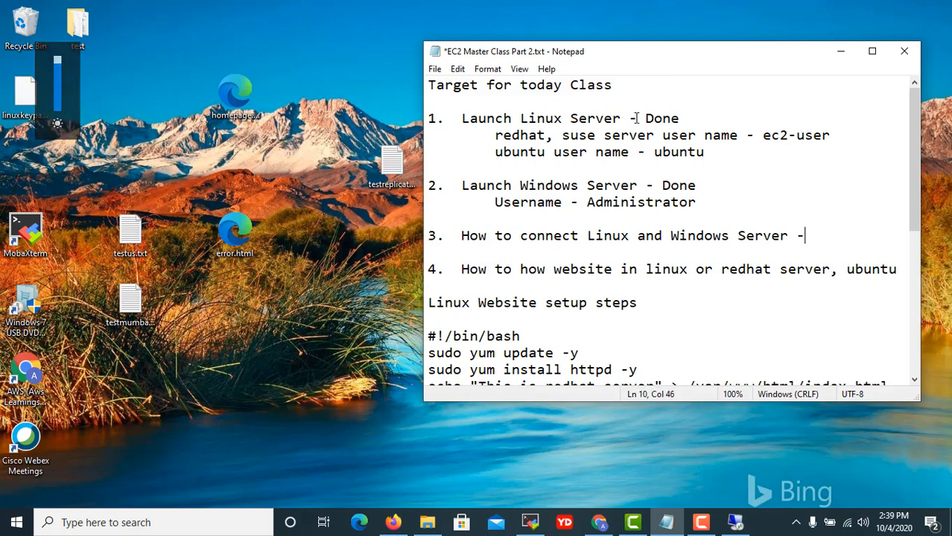
text(Dob)
key(BackSpace)
text(ne)
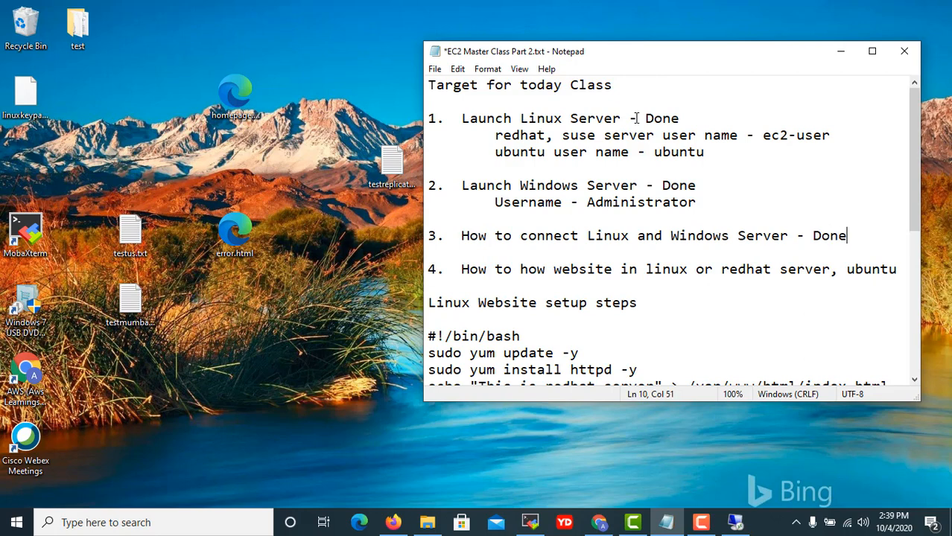
Append ' - Done' to items 4 and 5, then save the class notes and minimize Notepad.
key(Down)
key(Down)
text(-)
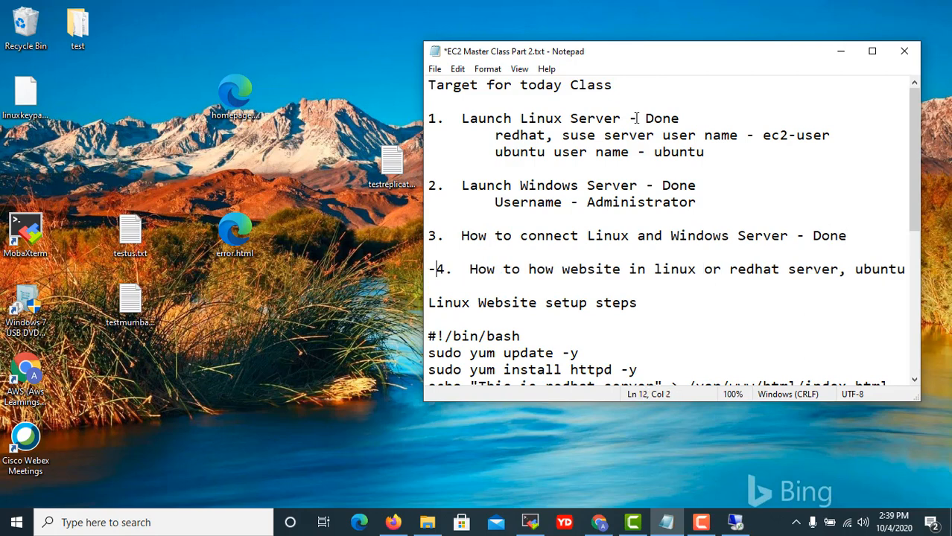
key(BackSpace)
key(End)
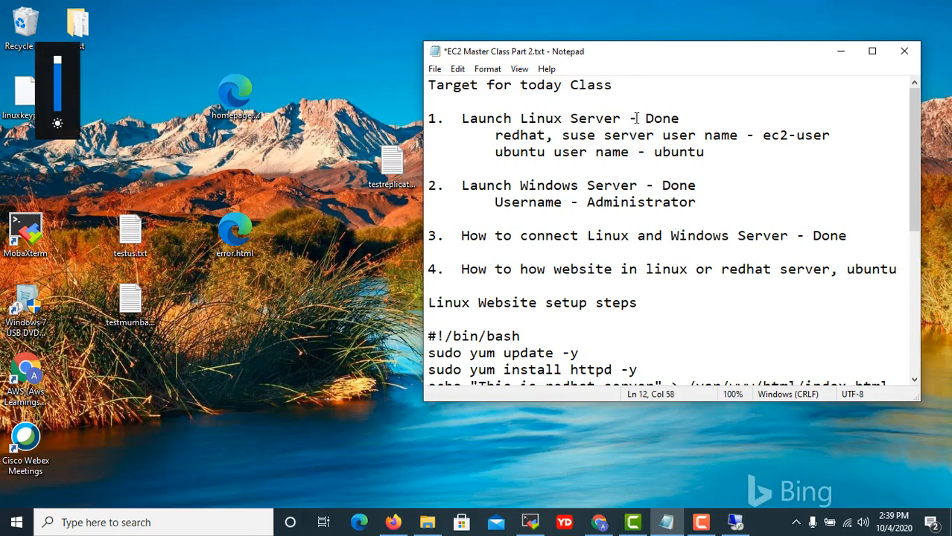
text(-Donne)
key(Left)
key(Left)
key(Left)
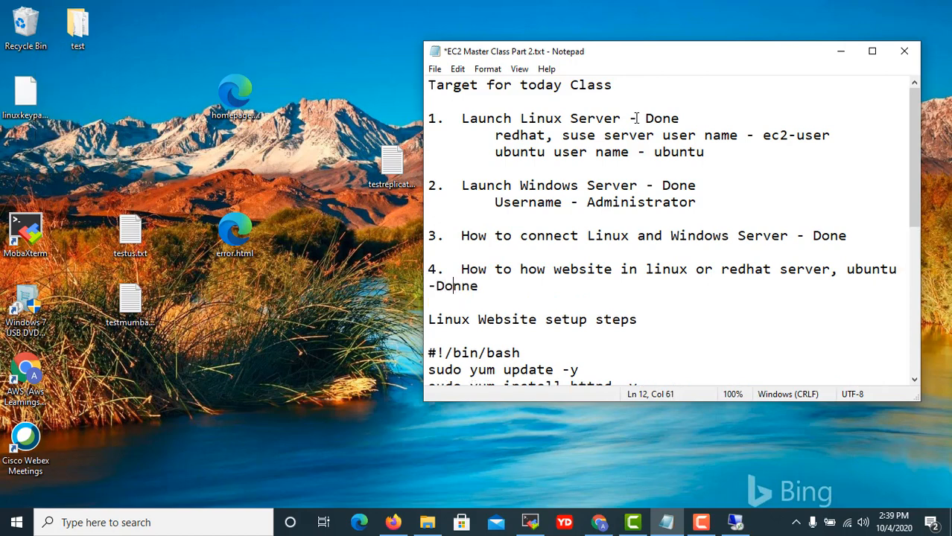
key(Left)
key(Down)
key(Home)
key(Down)
key(Down)
key(Down)
key(Down)
key(Down)
key(Down)
key(Down)
key(Down)
key(Down)
key(Down)
key(Down)
key(Down)
key(Down)
key(Down)
key(Down)
key(Down)
key(Down)
key(Down)
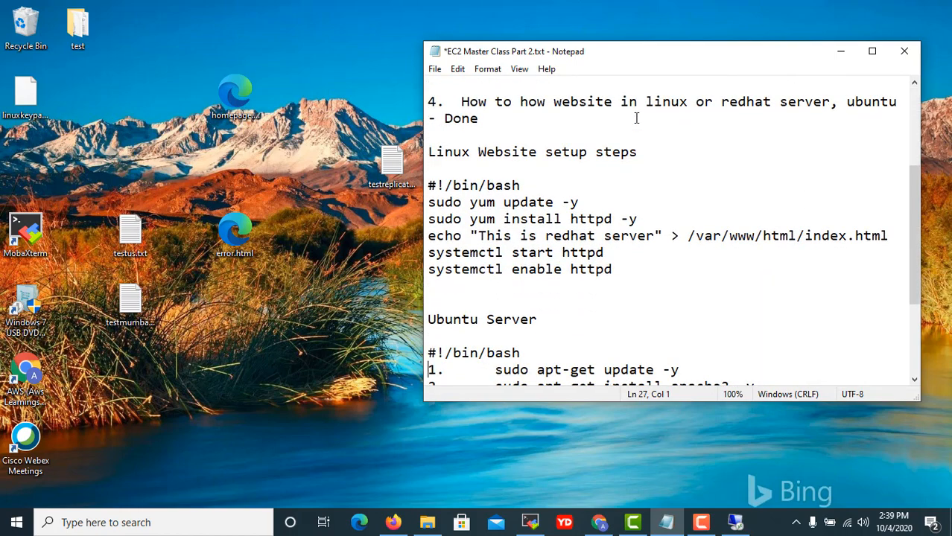
key(Down)
key(Down)
key(Down)
key(Down)
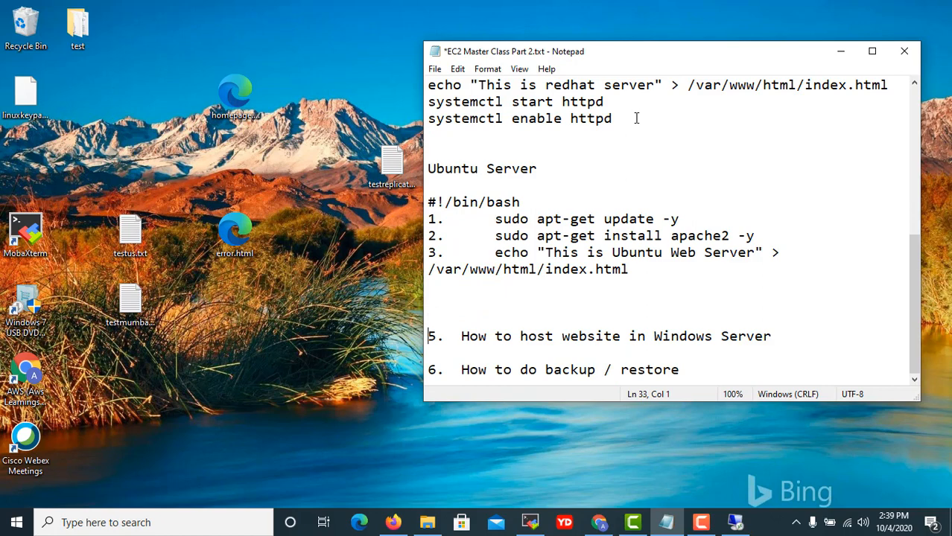
key(BackSpace)
key(Left)
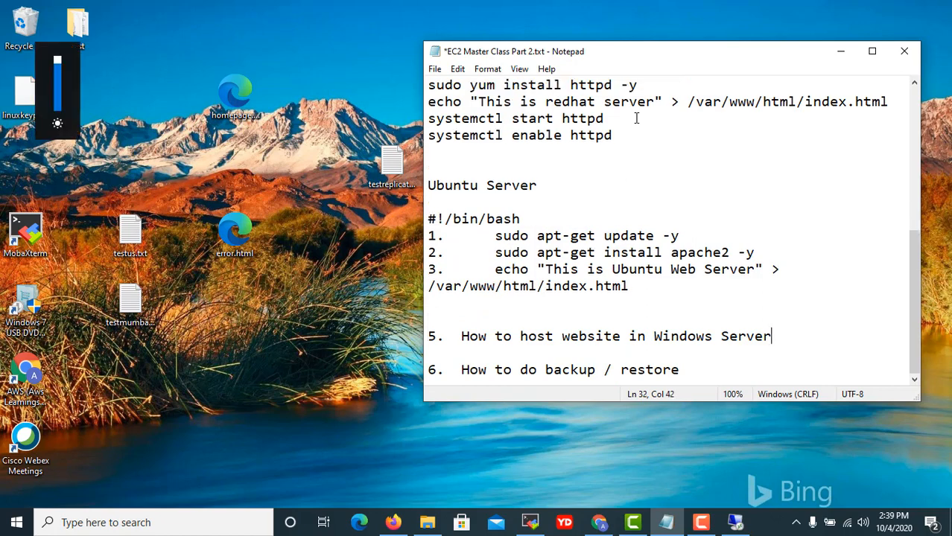
text(-Do)
key(BackSpace)
key(BackSpace)
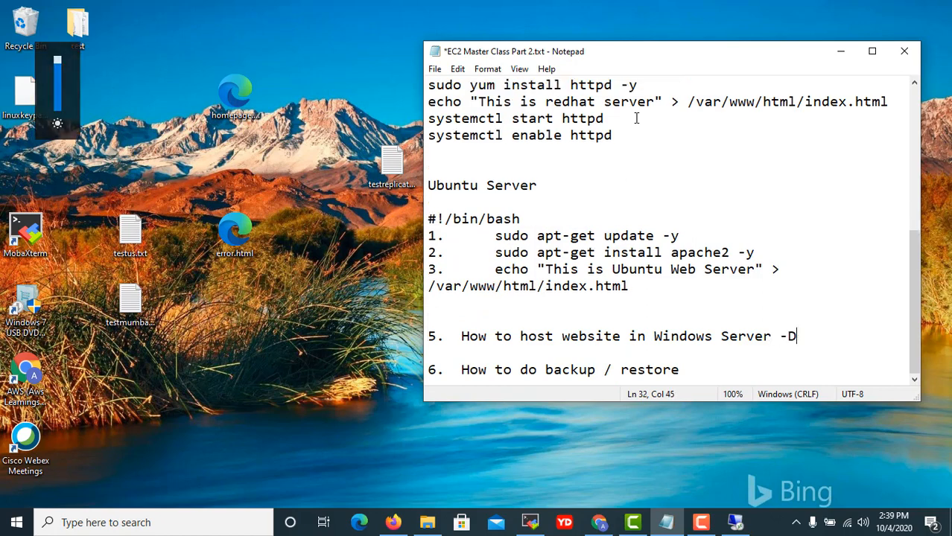
text(Doe)
key(BackSpace)
text(nne)
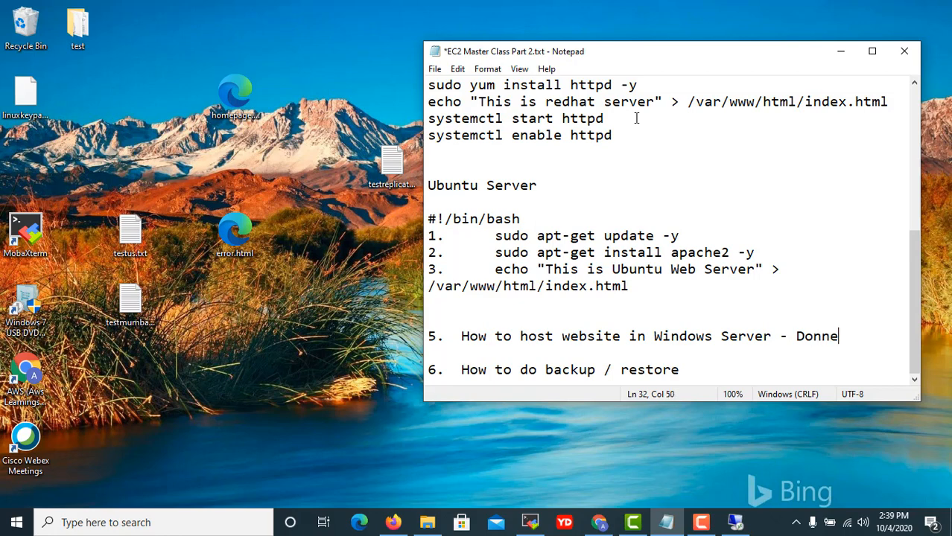
key(BackSpace)
key(BackSpace)
key(ctrl+s)
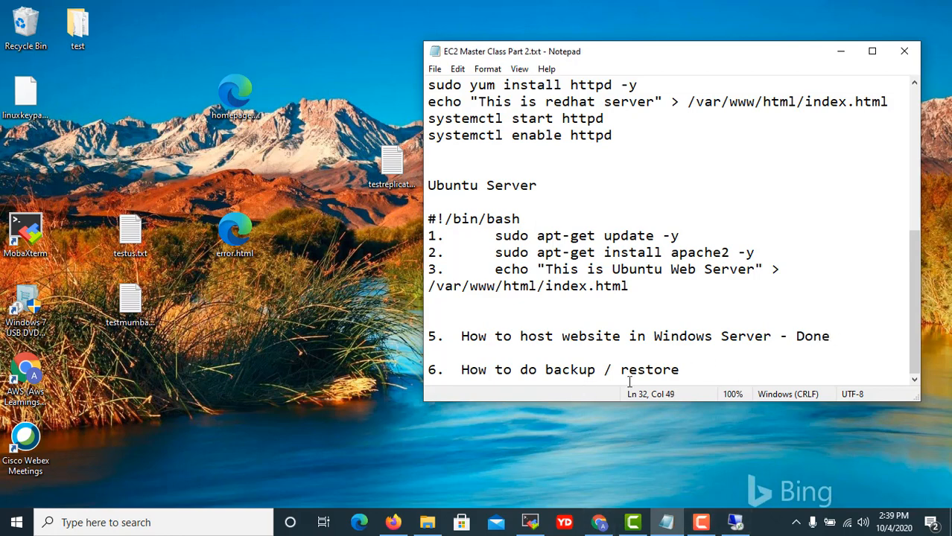
click(839, 51)
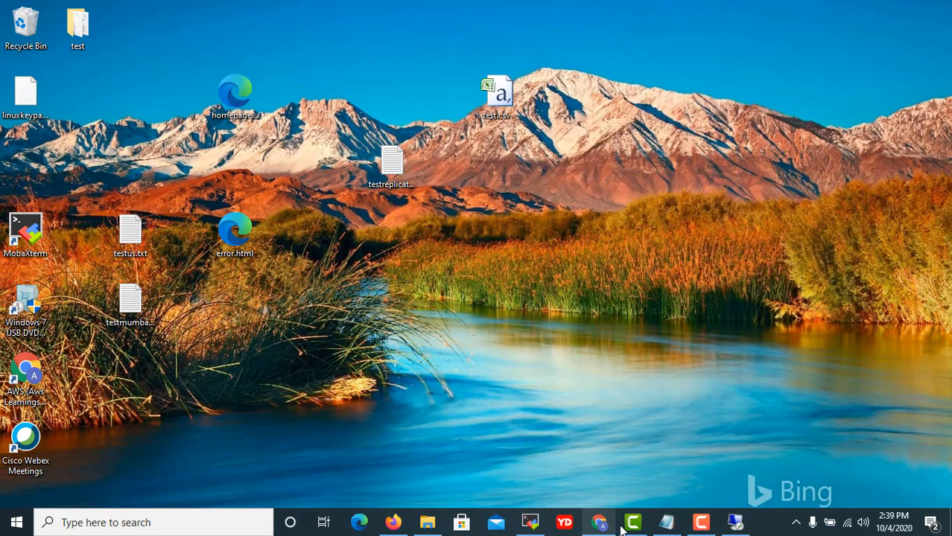
Restore the Remote Desktop session, close its wwwroot Explorer window, and minimize the session again.
click(734, 523)
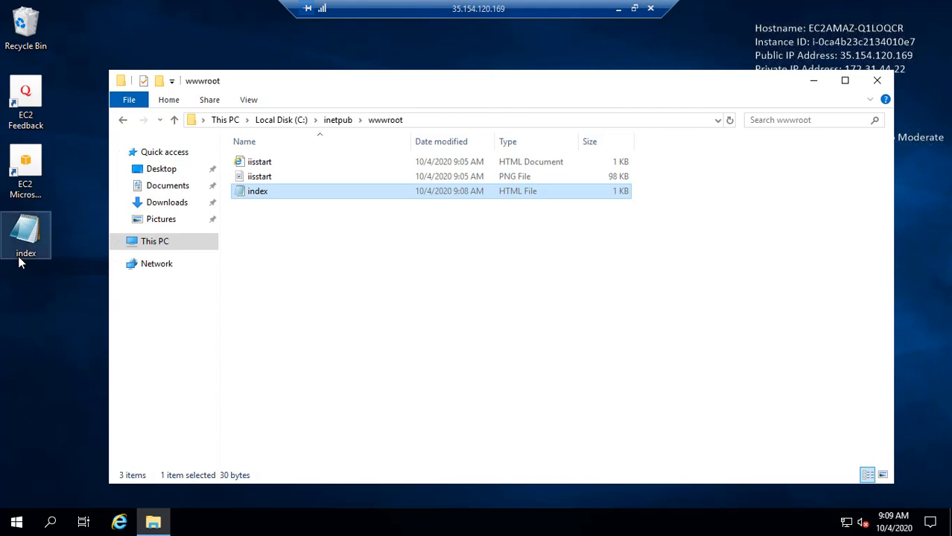
click(42, 263)
click(875, 83)
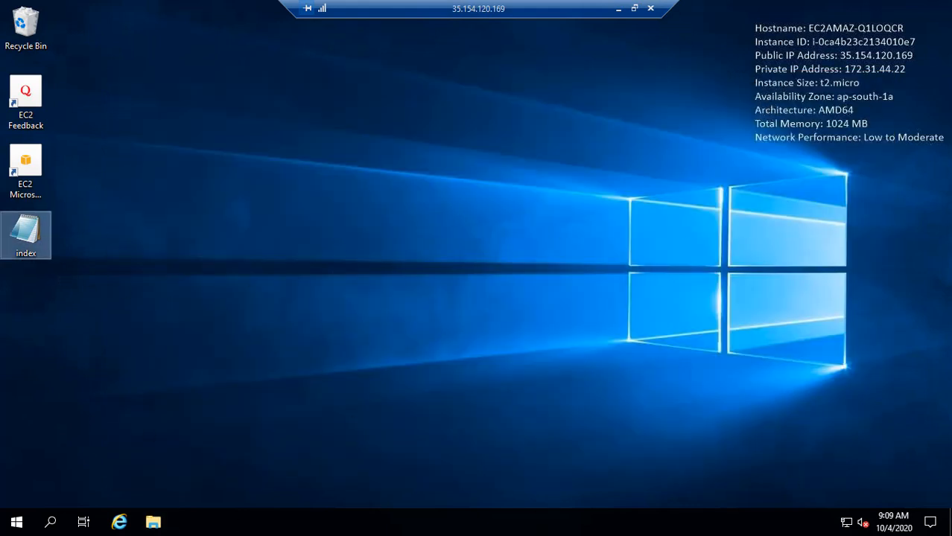
click(618, 9)
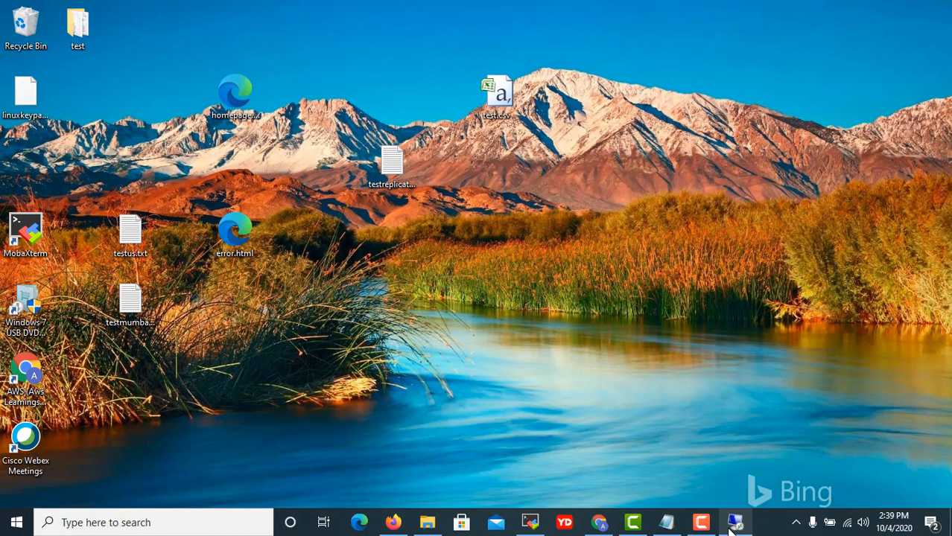
mouse_move(736, 526)
mouse_move(736, 471)
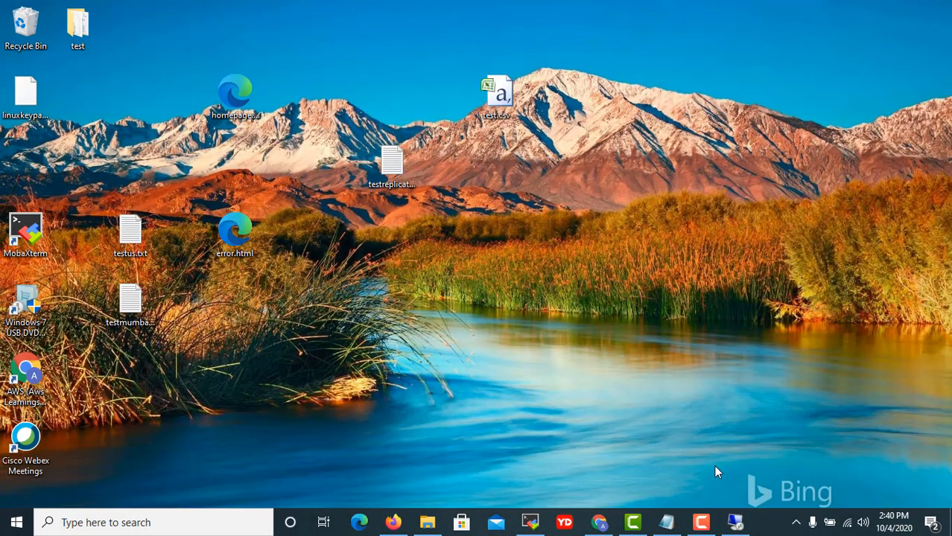
List /var/www/html with ls in the Ubuntu terminal, abandon a vi index.html command, and minimize MobaXterm.
click(541, 531)
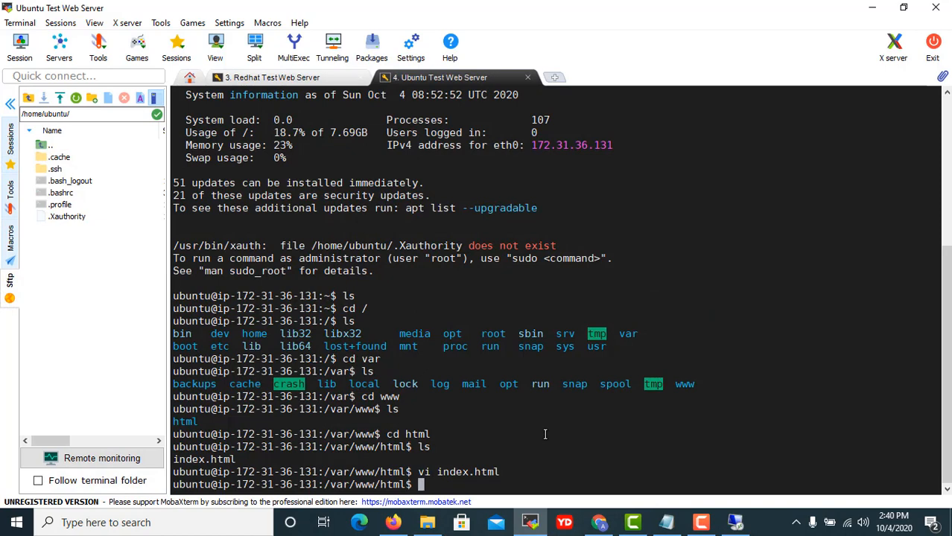
text(ls)
key(BackSpace)
key(BackSpace)
key(BackSpace)
text(ls)
key(Return)
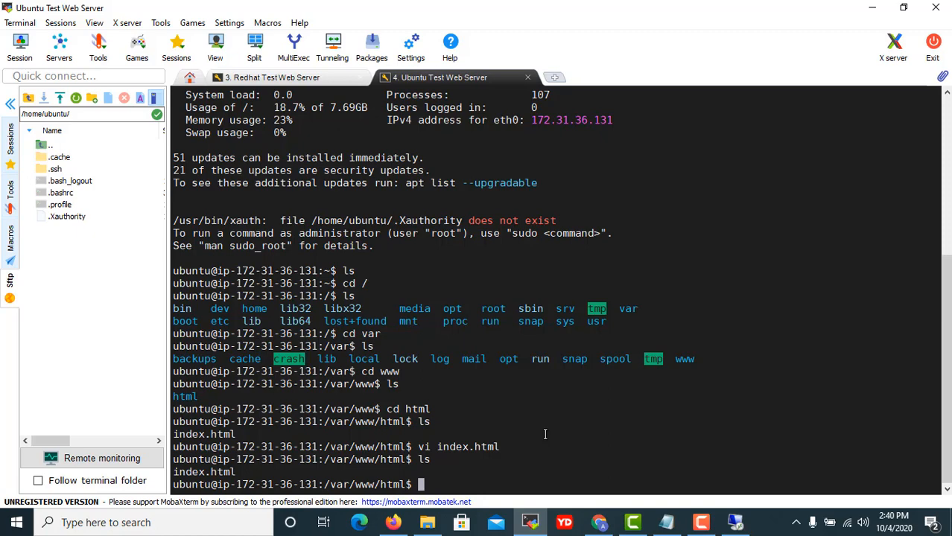
text(vi in)
key(BackSpace)
text(x.ht)
key(BackSpace)
key(BackSpace)
key(BackSpace)
key(BackSpace)
key(BackSpace)
key(BackSpace)
key(BackSpace)
key(BackSpace)
key(BackSpace)
key(BackSpace)
key(BackSpace)
click(872, 8)
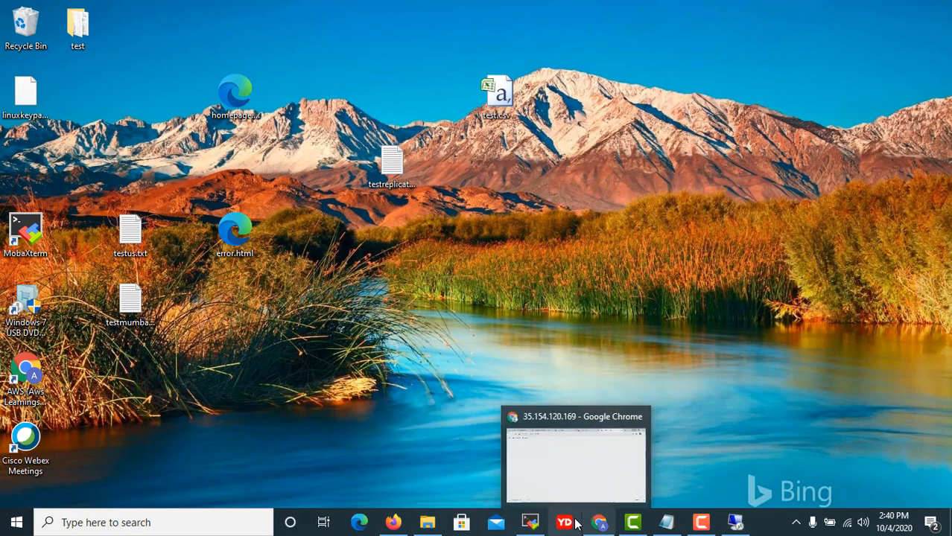
Select Ubuntu Web Server instead of Windows 2019 Web Server and open Actions > Image.
click(599, 522)
click(98, 13)
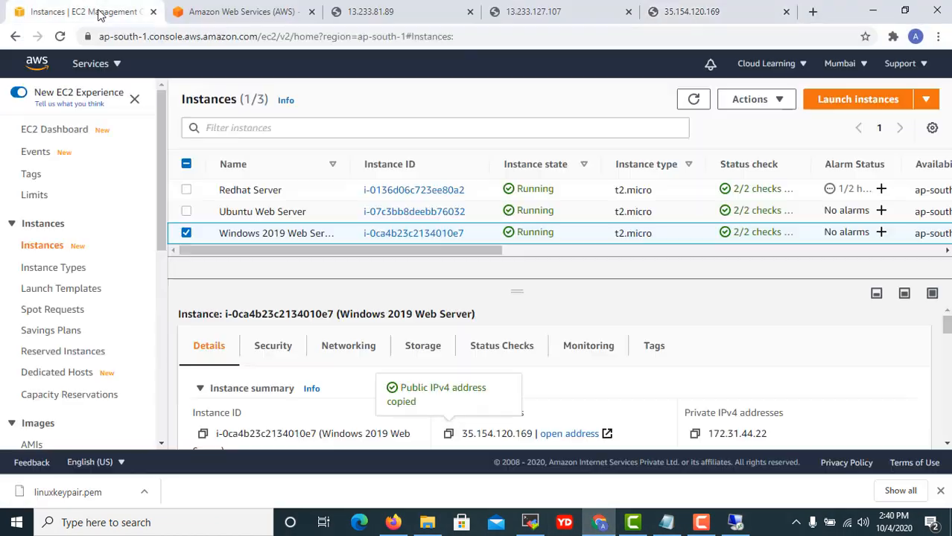
click(187, 234)
click(217, 212)
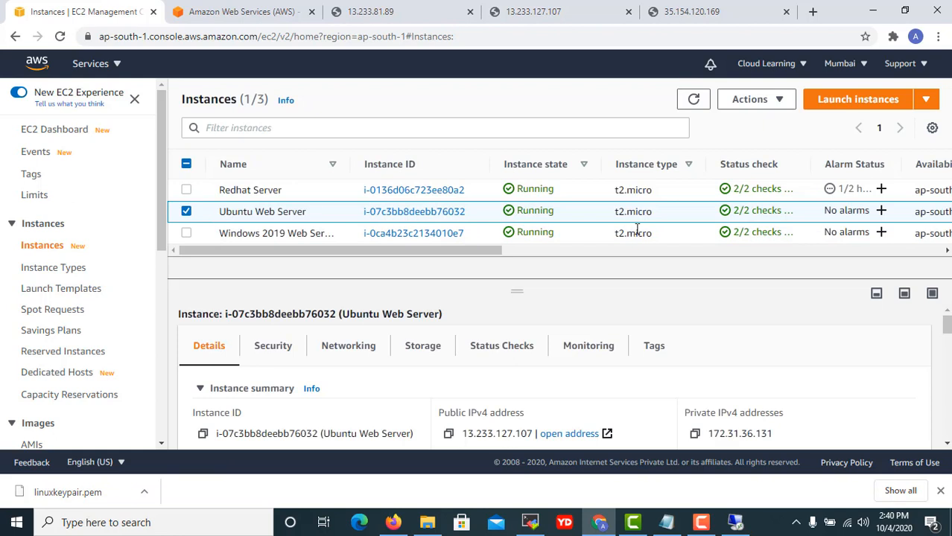
click(786, 100)
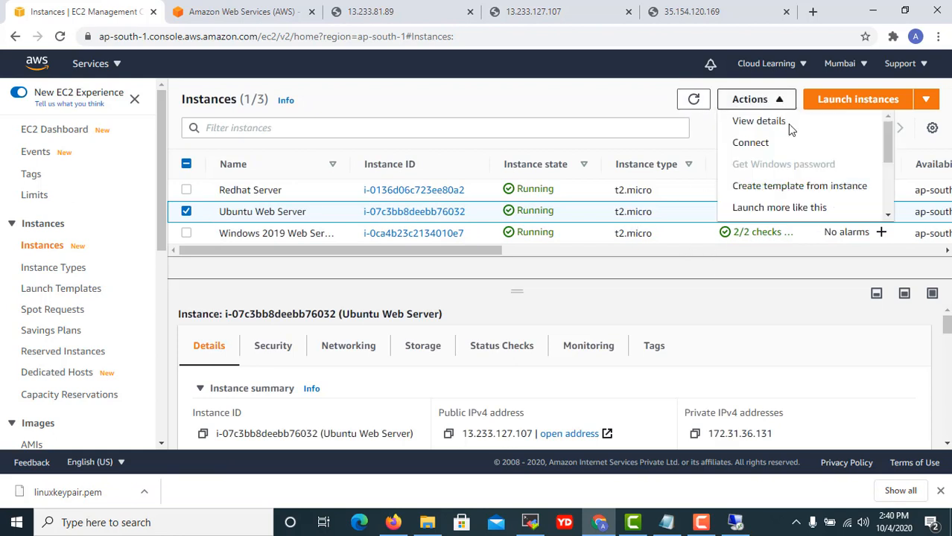
scroll(804, 201, down, 2)
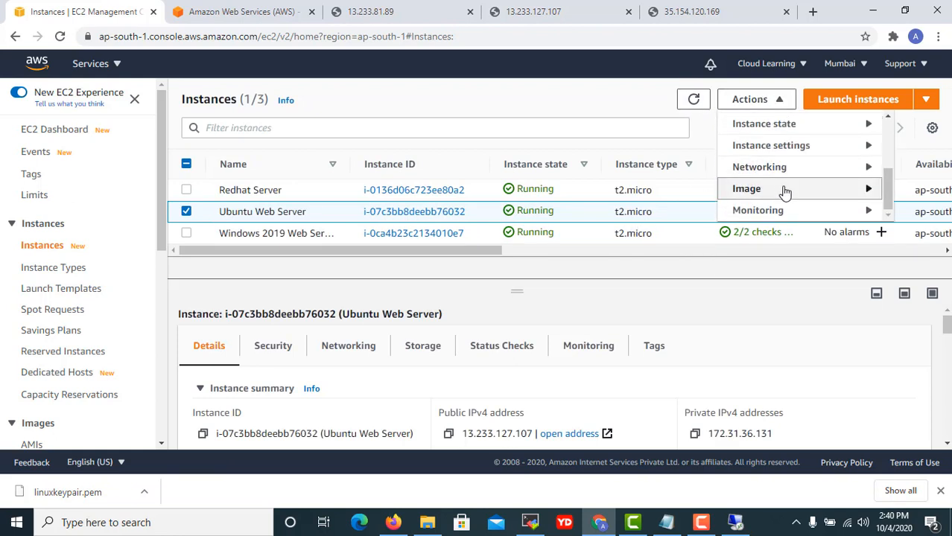
mouse_move(782, 192)
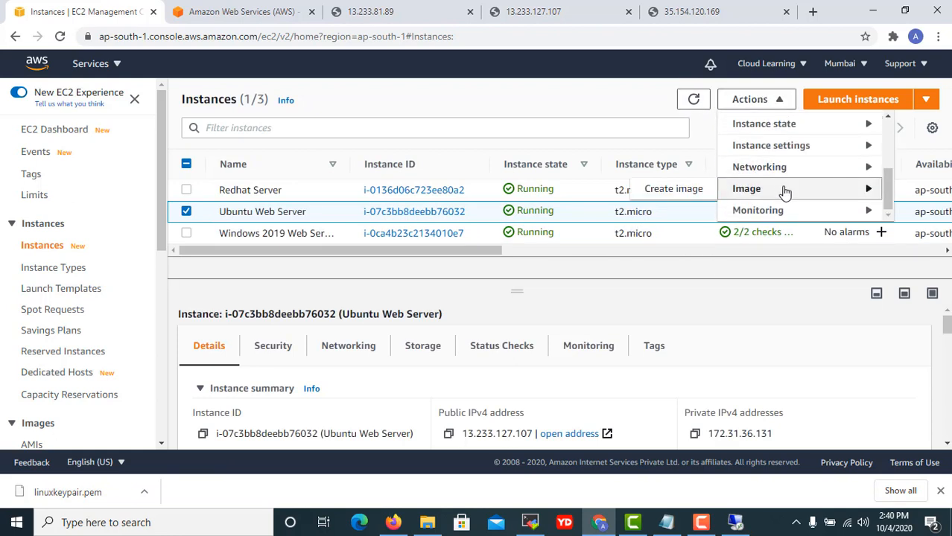
Create an image of the Ubuntu instance named 'ubuntu server image bkp on 4 Oct'.
click(674, 190)
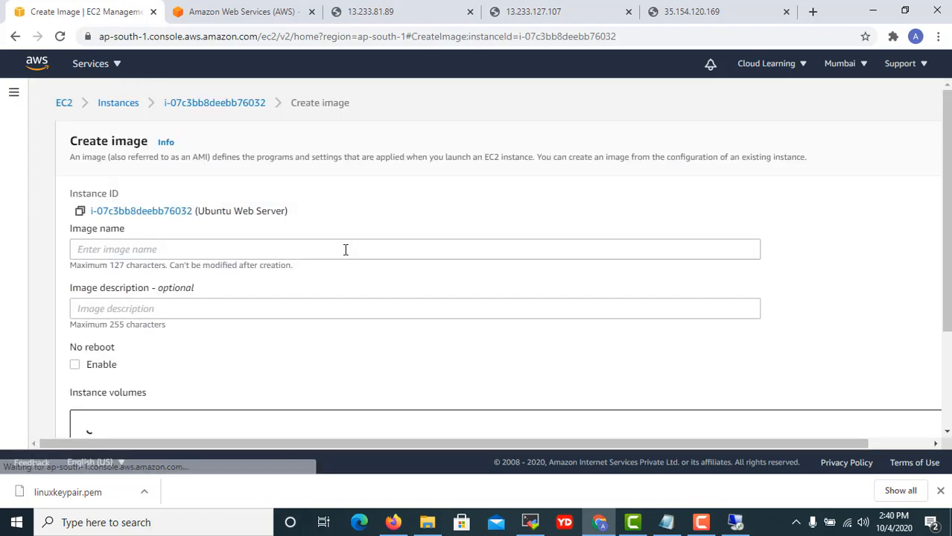
scroll(246, 272, down, 3)
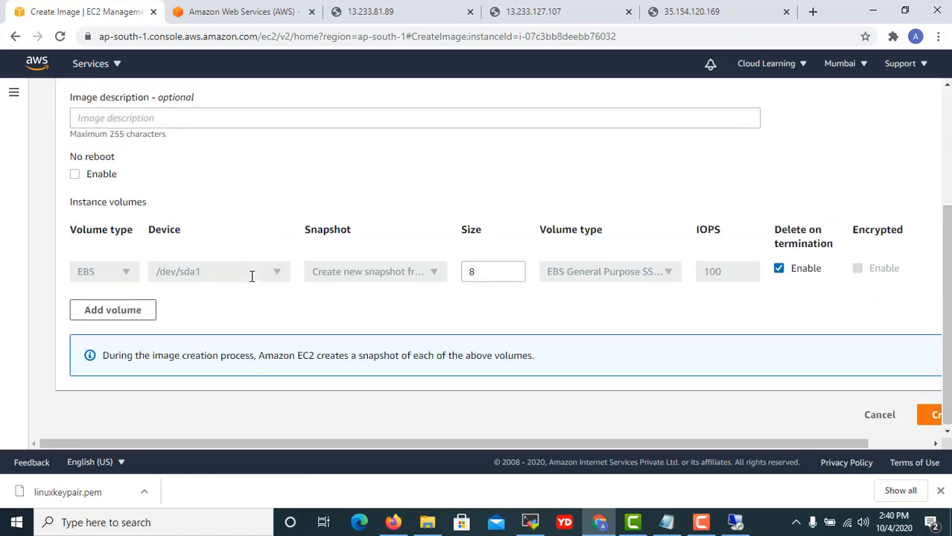
scroll(276, 287, up, 2)
click(192, 196)
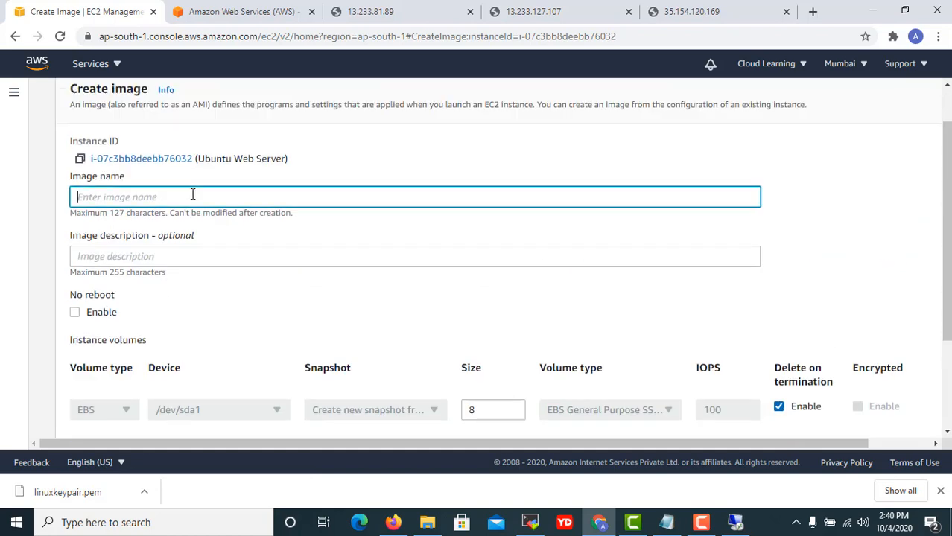
text(image bkp)
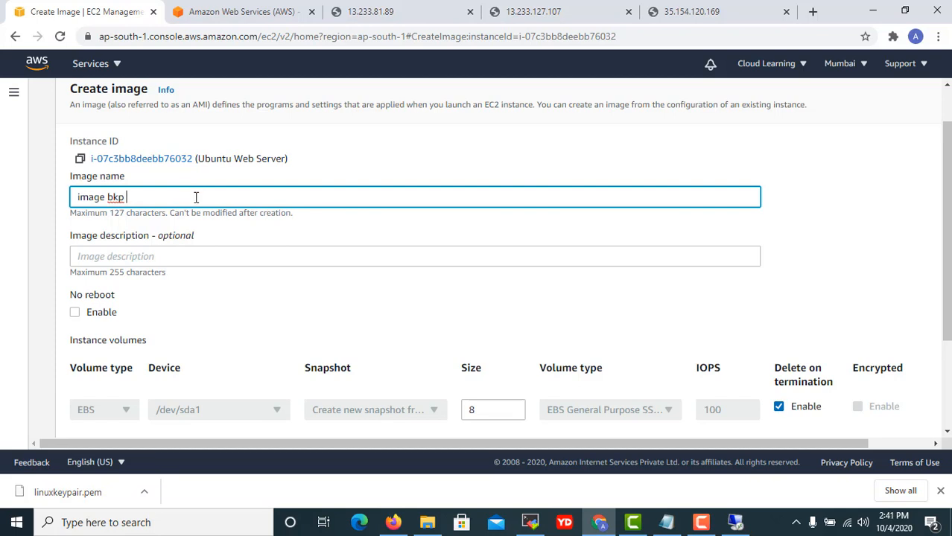
key(ctrl+a)
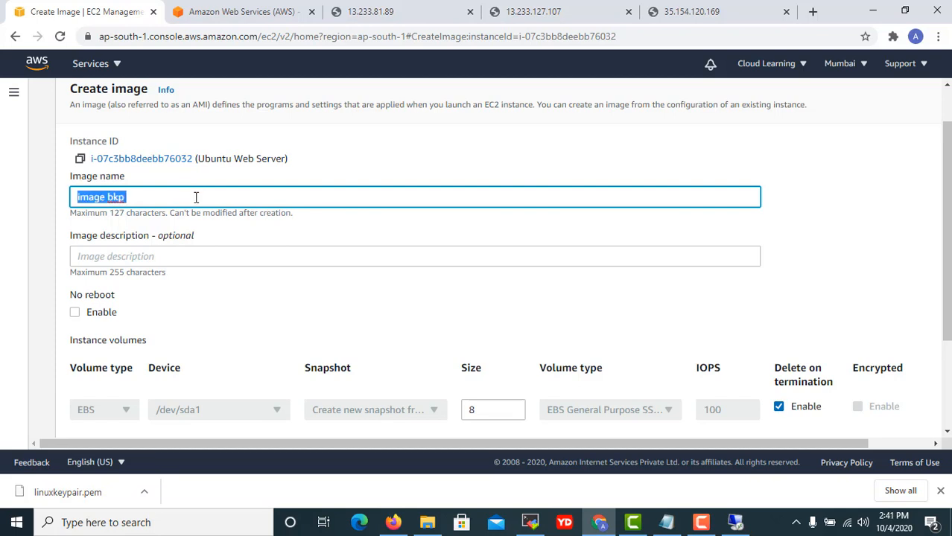
text(ubuntu server)
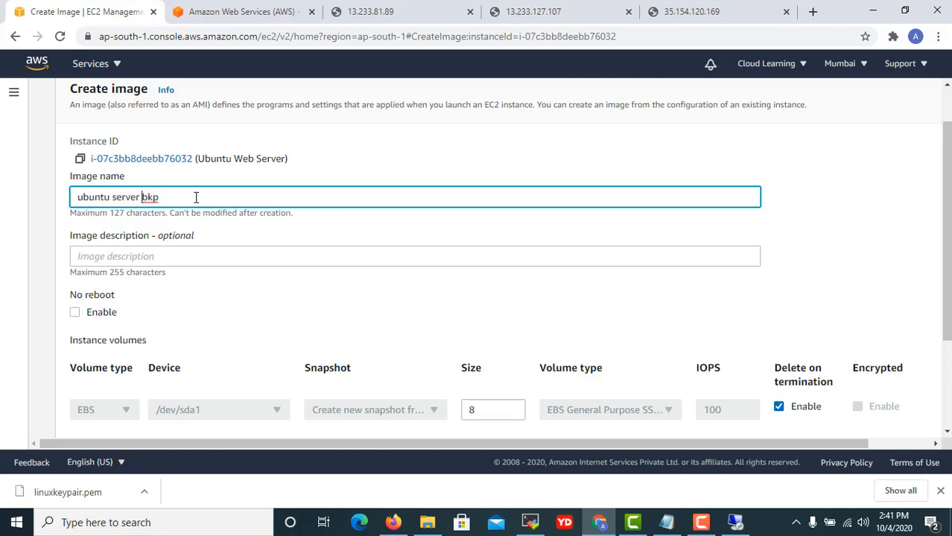
text(image)
scroll(212, 188, down, 2)
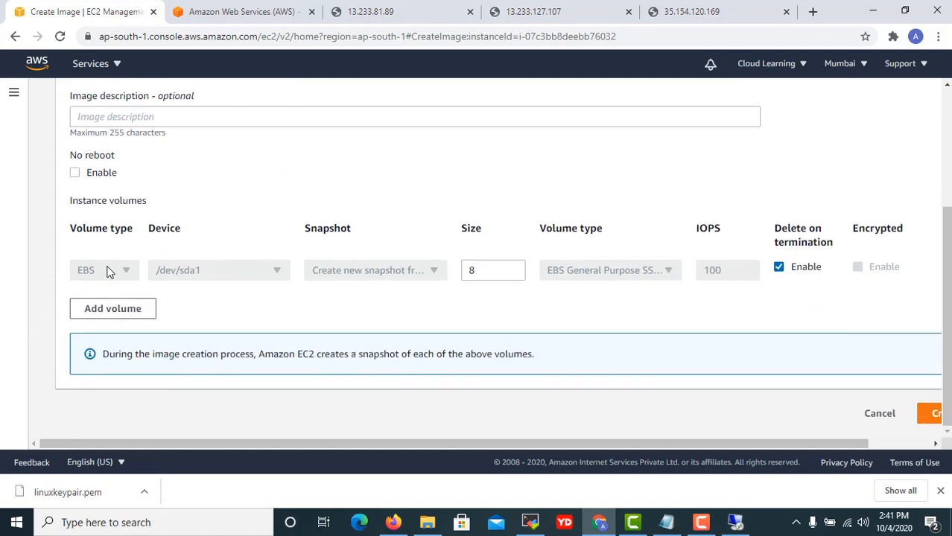
drag(834, 445, 910, 436)
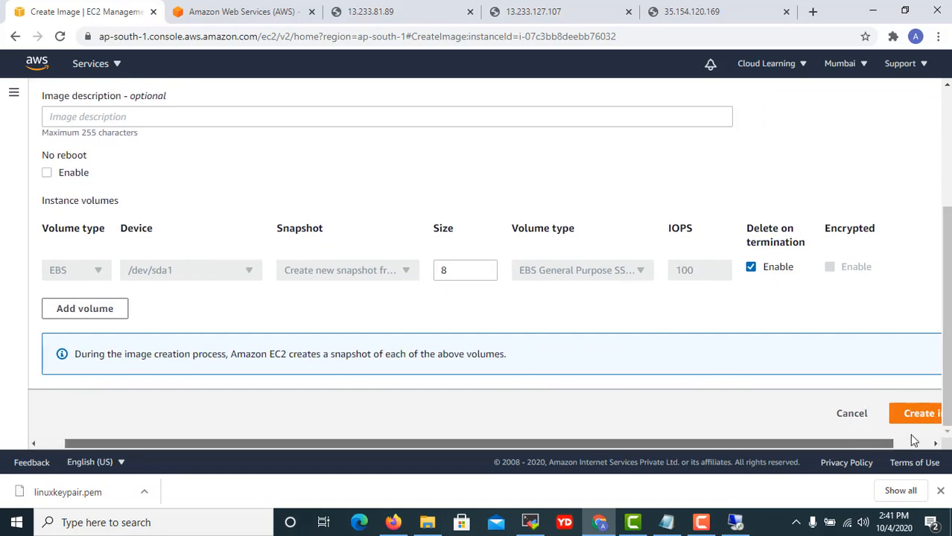
click(902, 414)
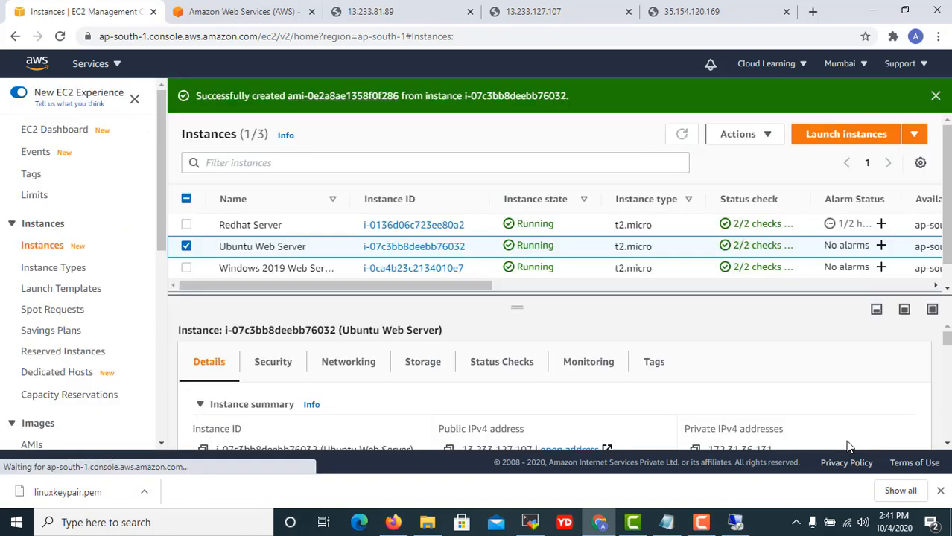
Check the pending Ubuntu backup image under AMIs, then go to Elastic Block Store Snapshots.
scroll(67, 328, down, 3)
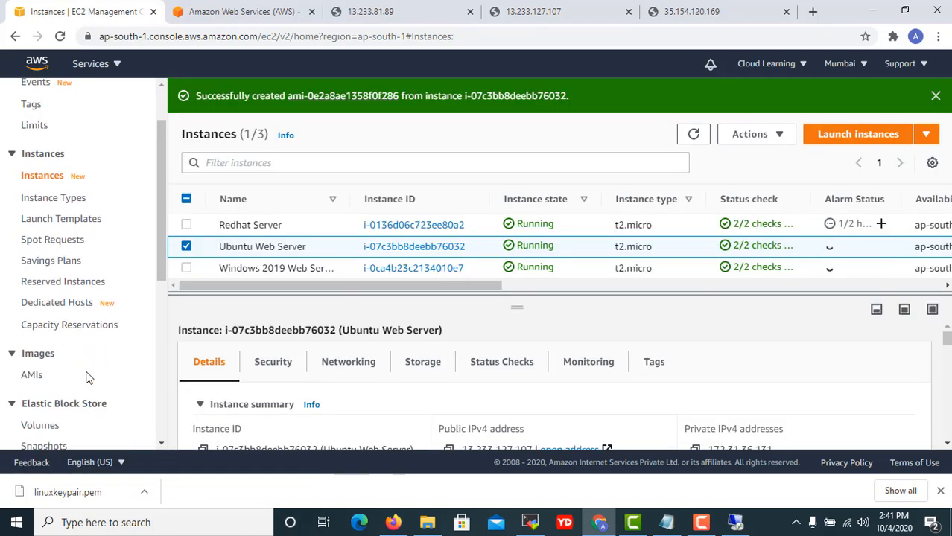
click(39, 306)
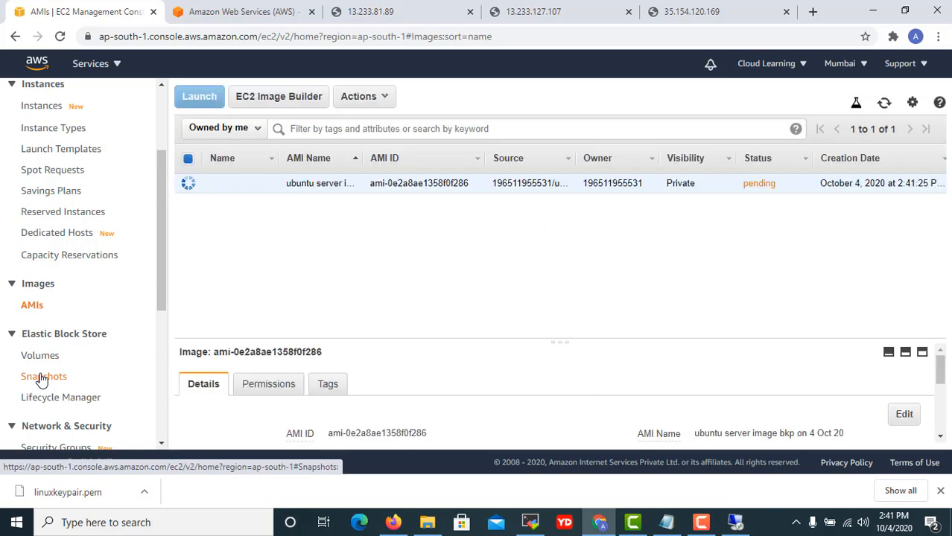
click(42, 378)
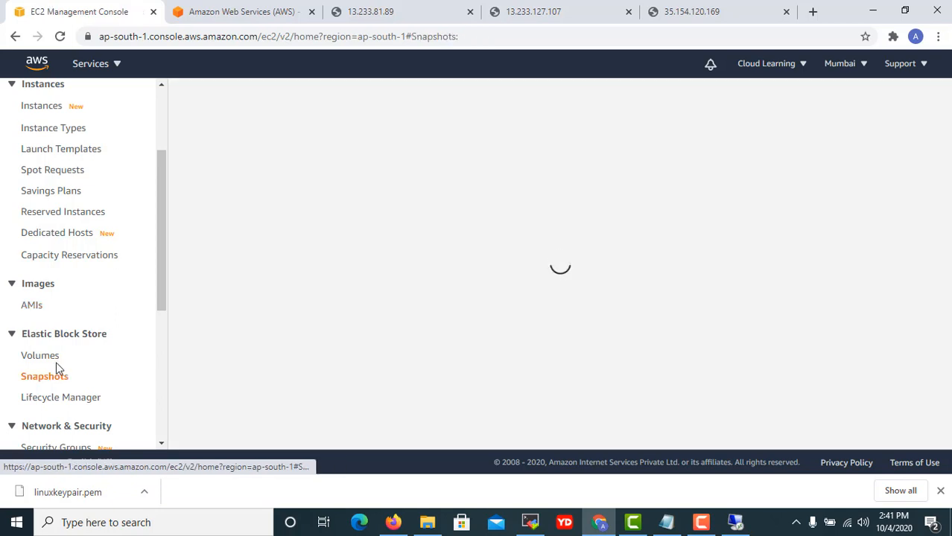
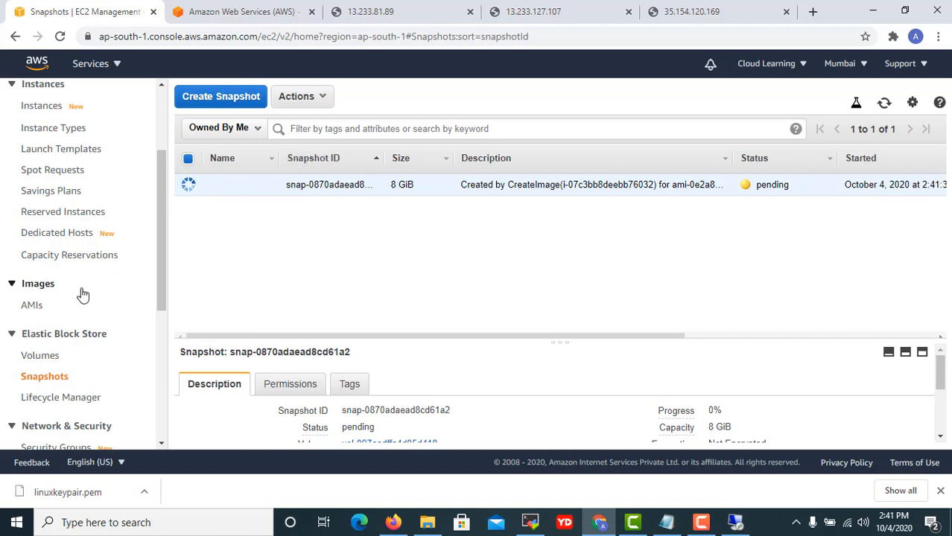
Show the Ubuntu Web Server's storage, with its 8 GiB root volume vol-097aadffa4d05d418 attached.
click(43, 356)
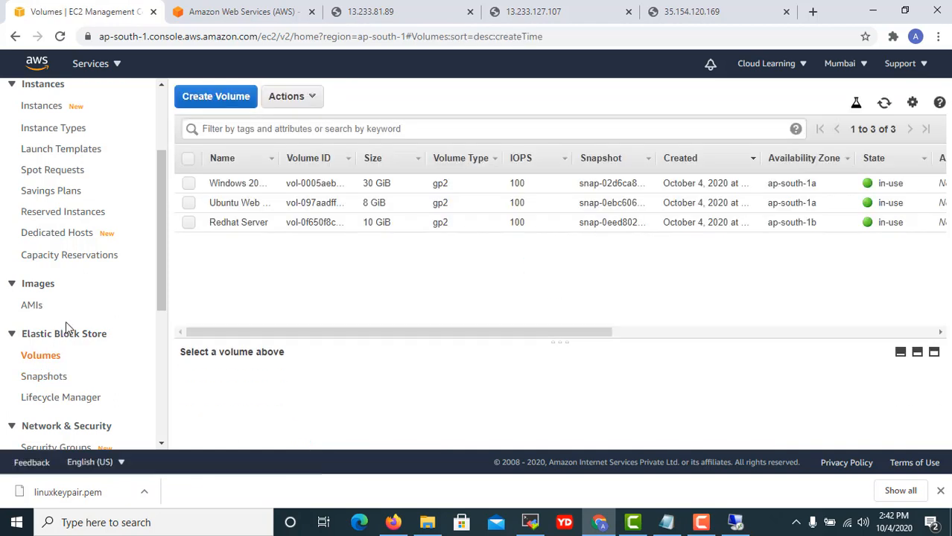
scroll(65, 324, up, 2)
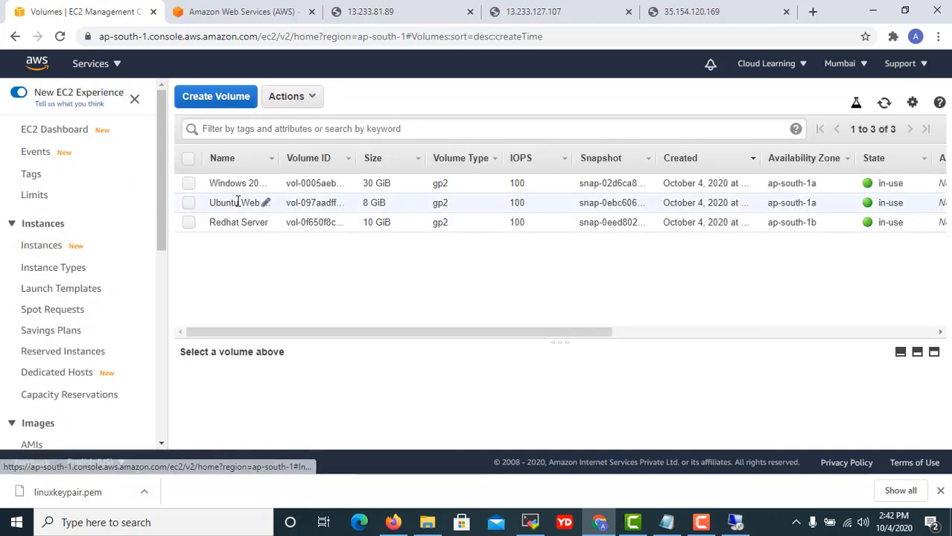
click(42, 246)
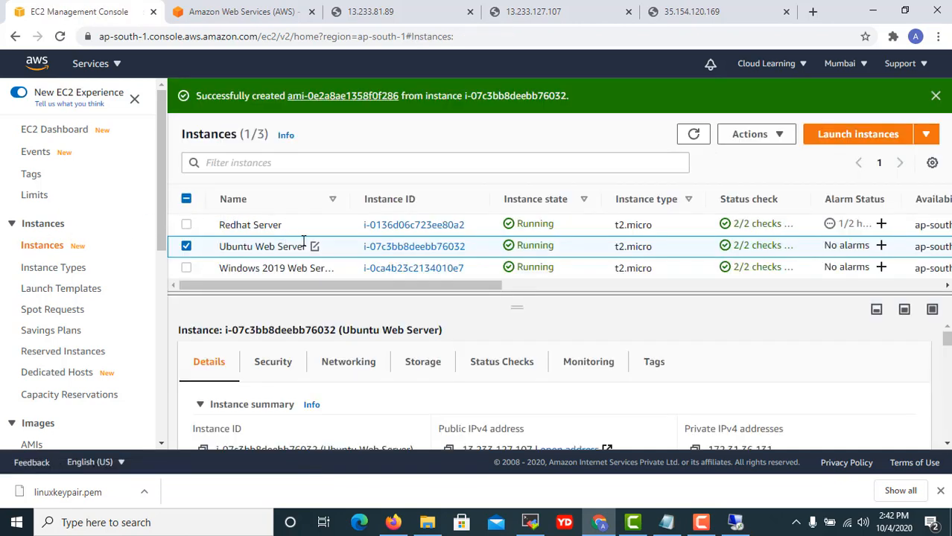
click(432, 365)
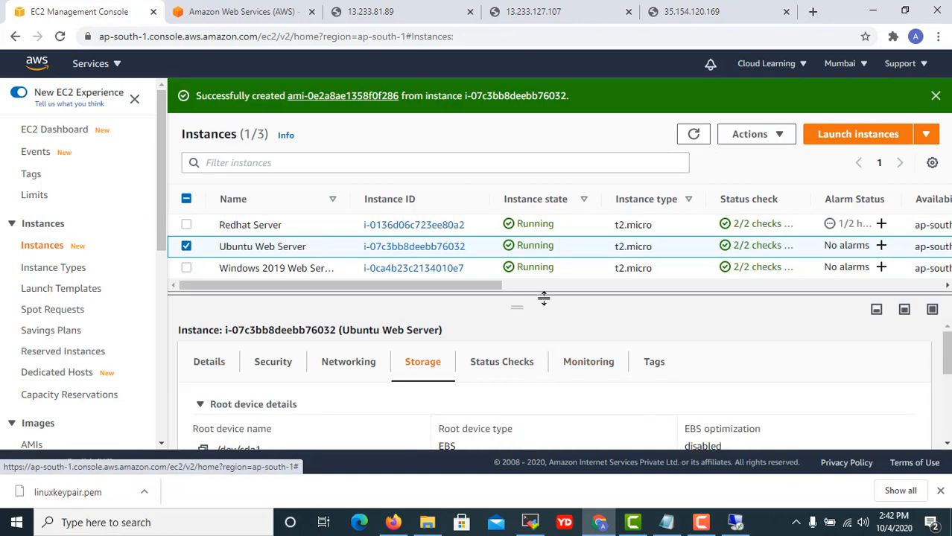
drag(516, 305, 514, 252)
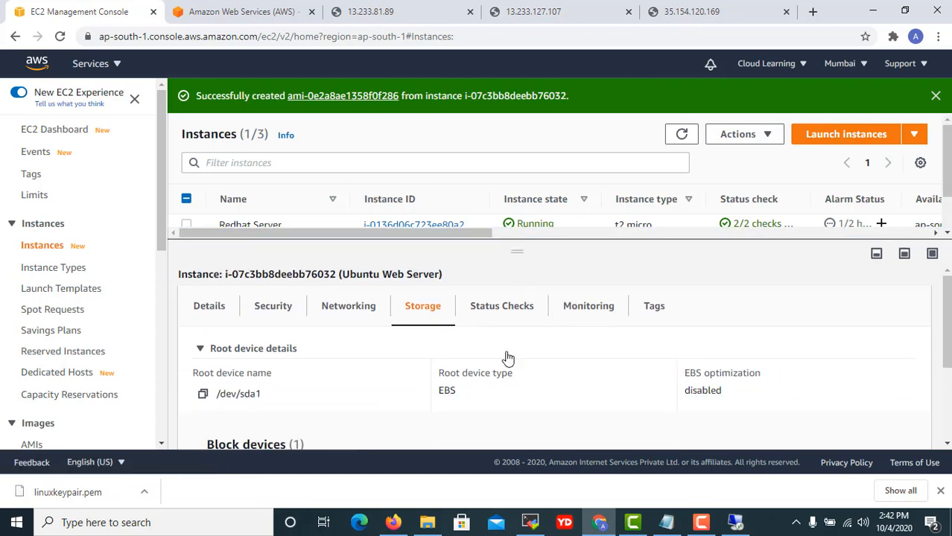
scroll(456, 399, down, 3)
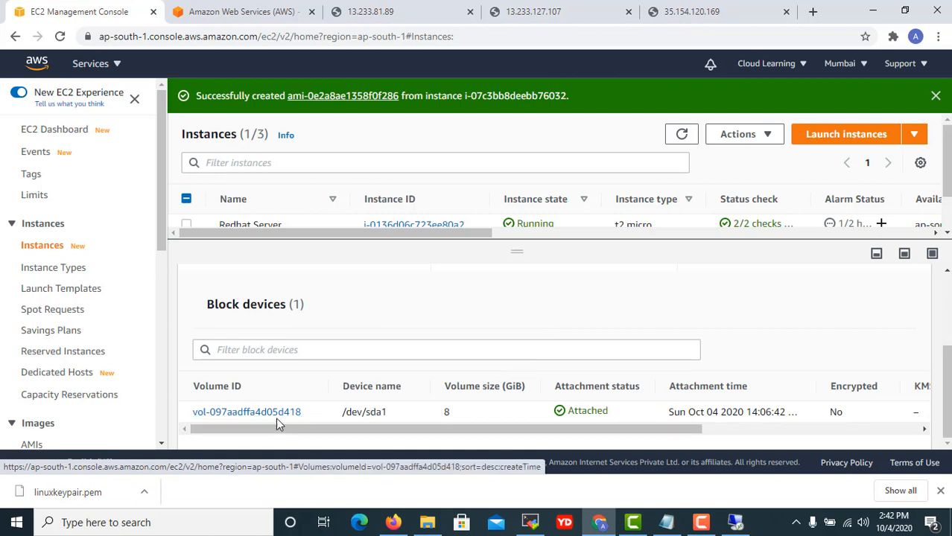
scroll(95, 408, down, 2)
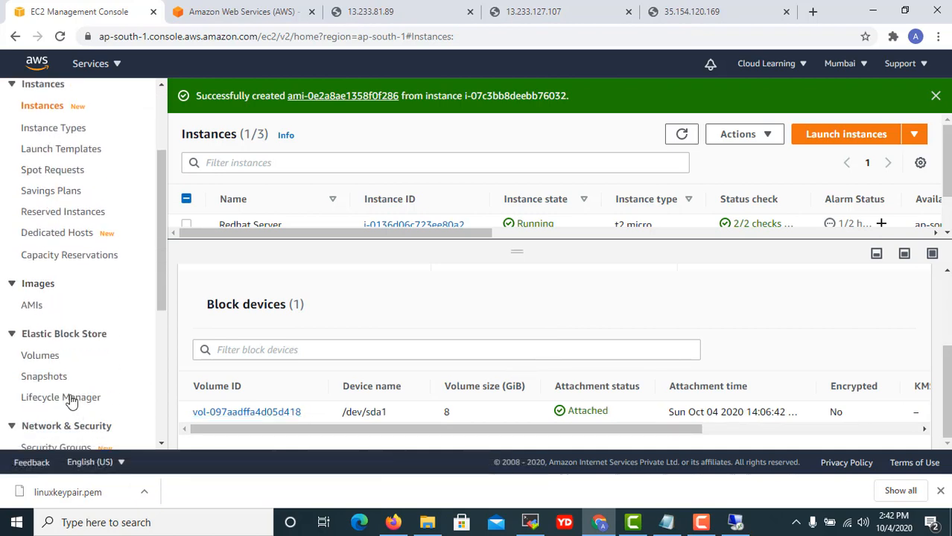
List EBS volumes with full IDs and select the Ubuntu Web Server's 8 GiB volume.
click(40, 355)
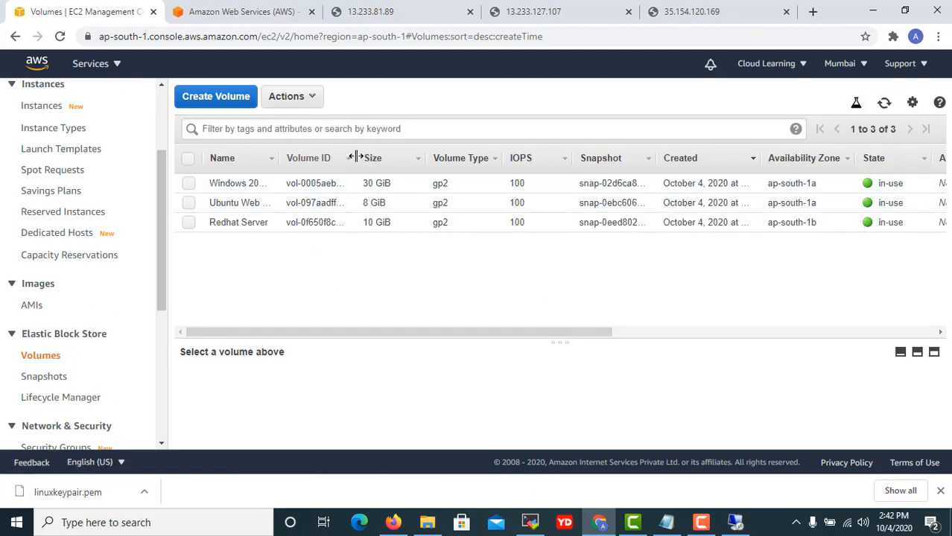
drag(356, 157, 463, 169)
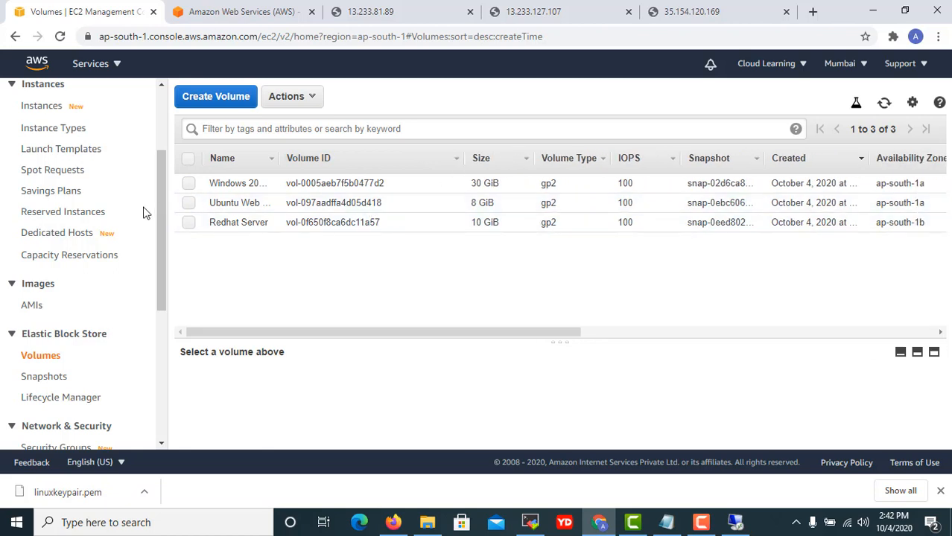
click(186, 207)
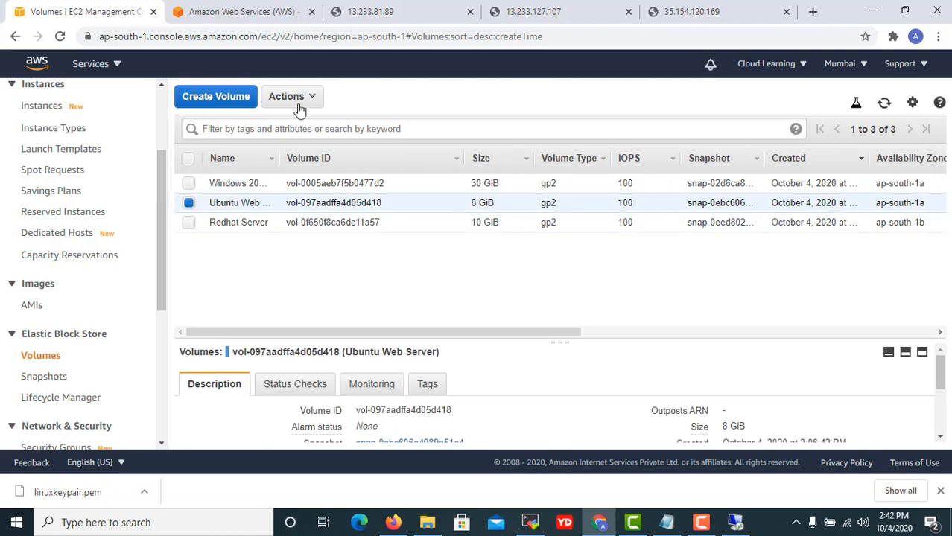
mouse_move(703, 522)
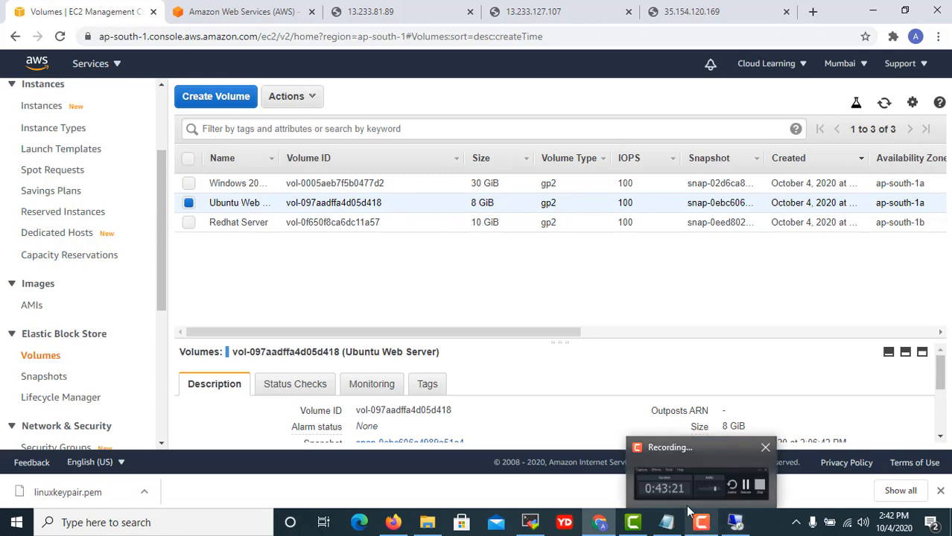
mouse_move(735, 525)
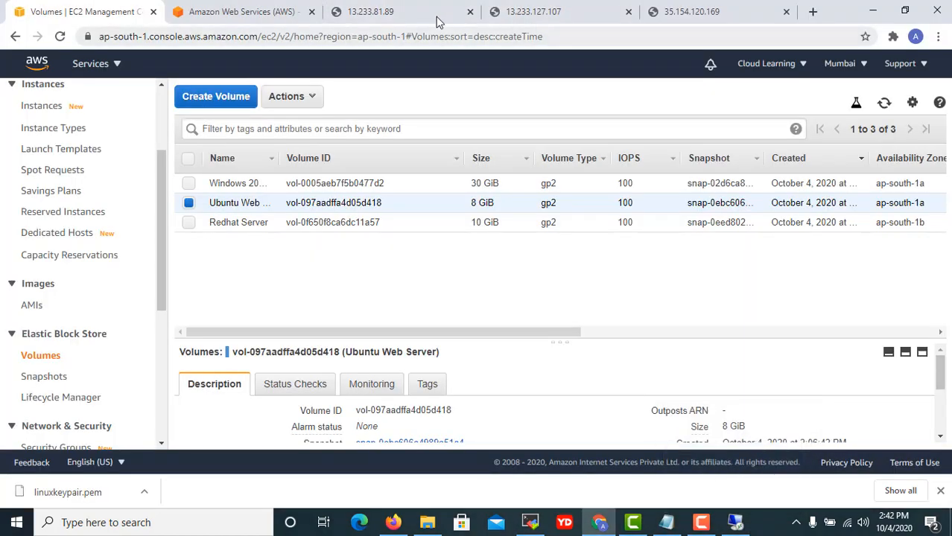
click(545, 10)
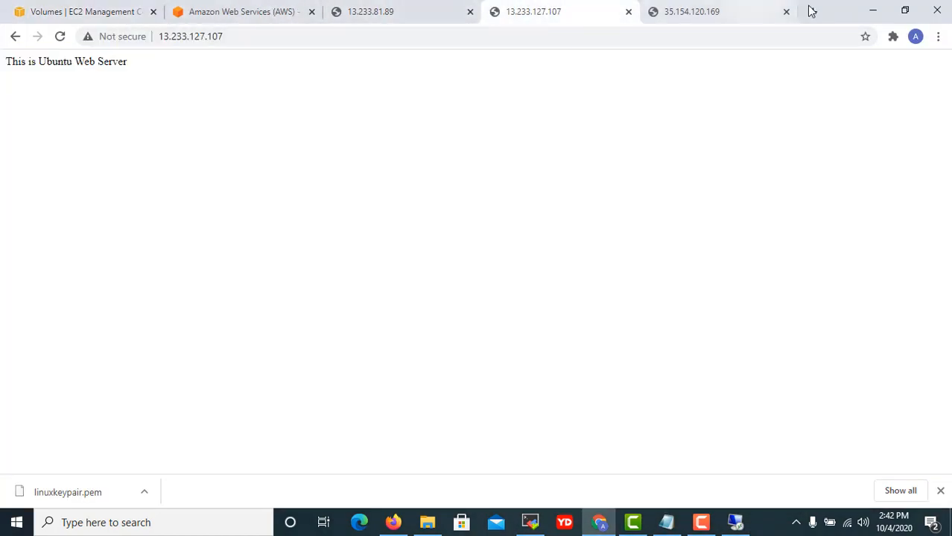
click(872, 10)
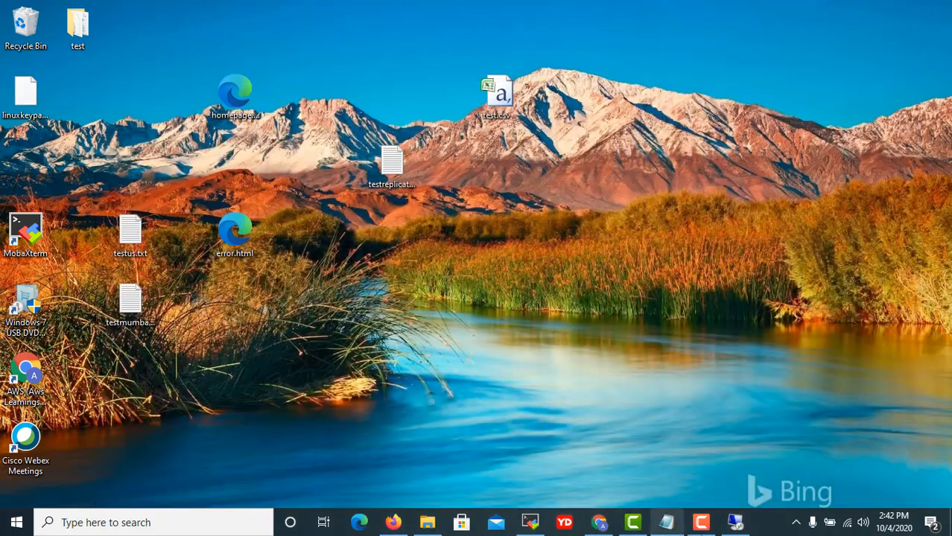
click(738, 527)
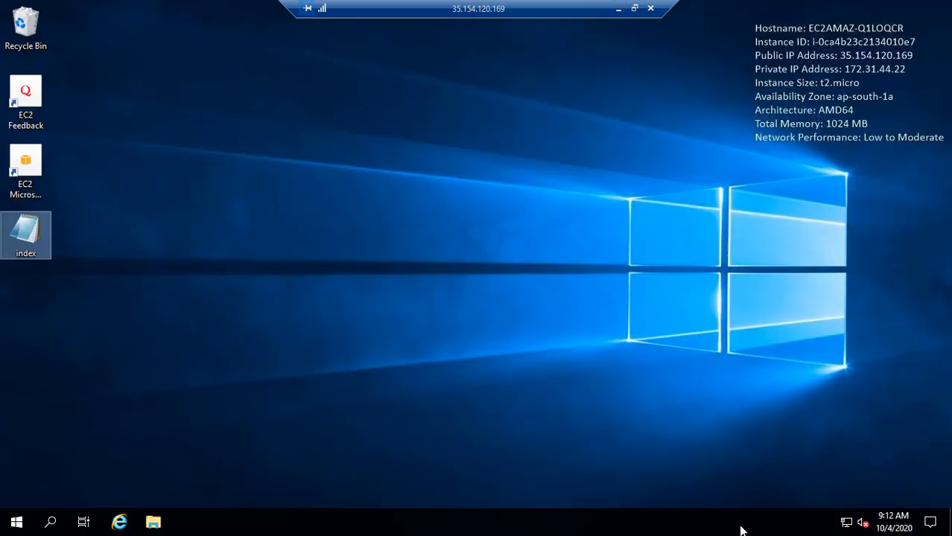
click(618, 10)
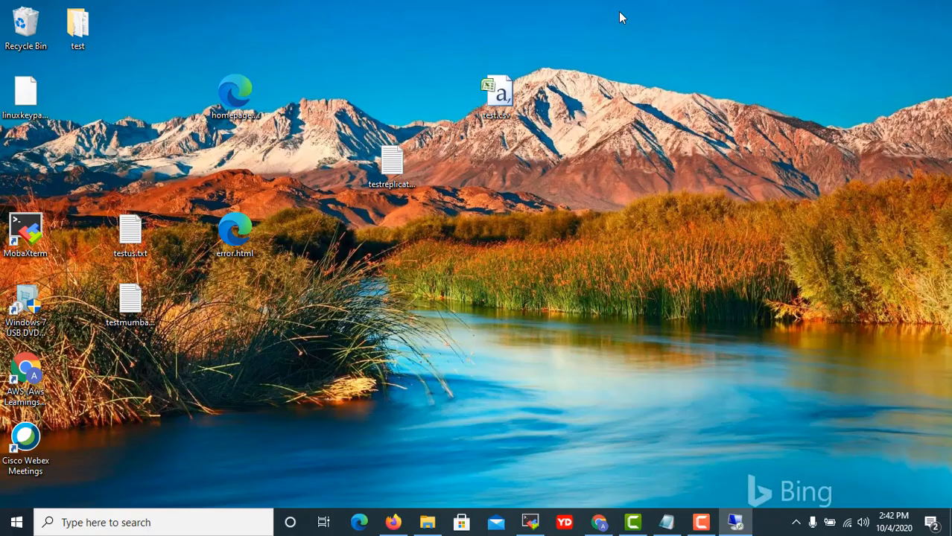
click(600, 524)
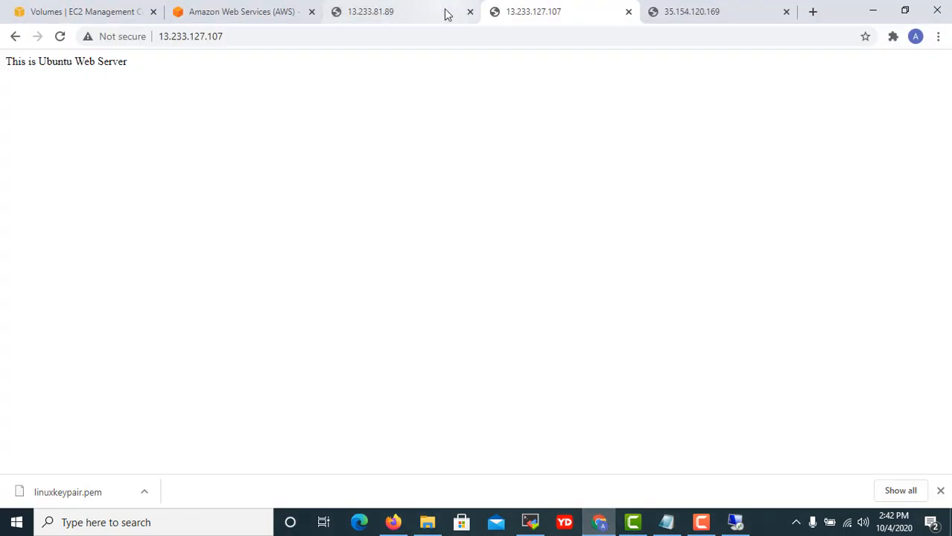
click(420, 14)
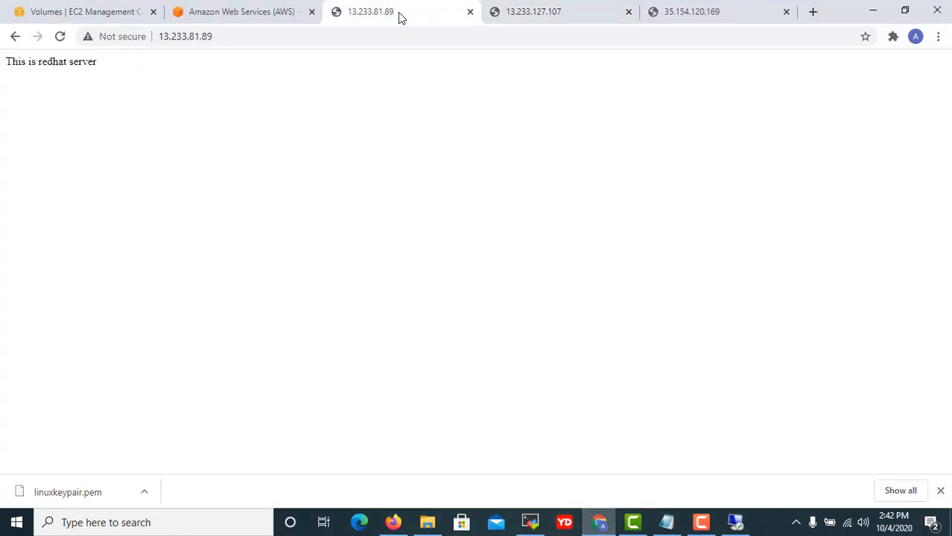
click(77, 17)
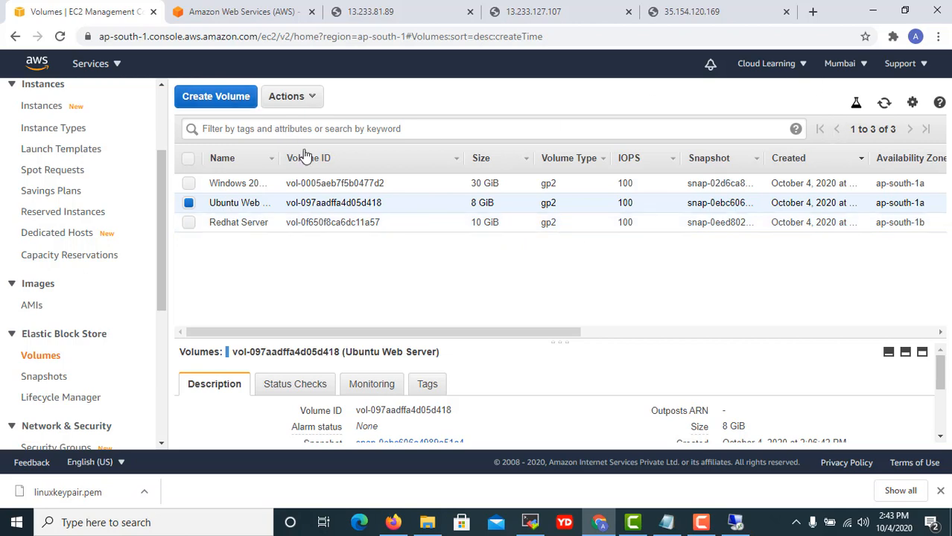
Snapshot volume vol-097aadffa4d05d418 with description 'ubuntu backup as on 4 Oct 2020'.
click(306, 102)
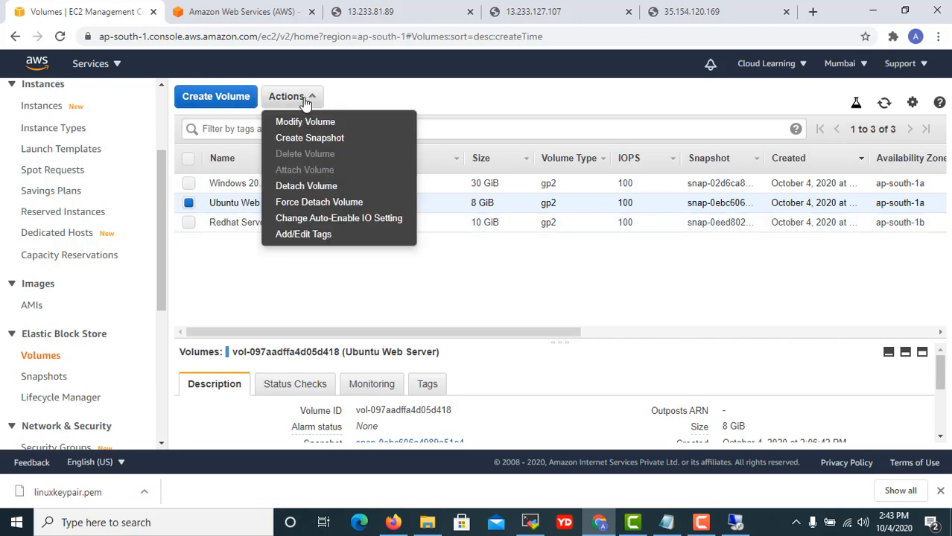
click(321, 143)
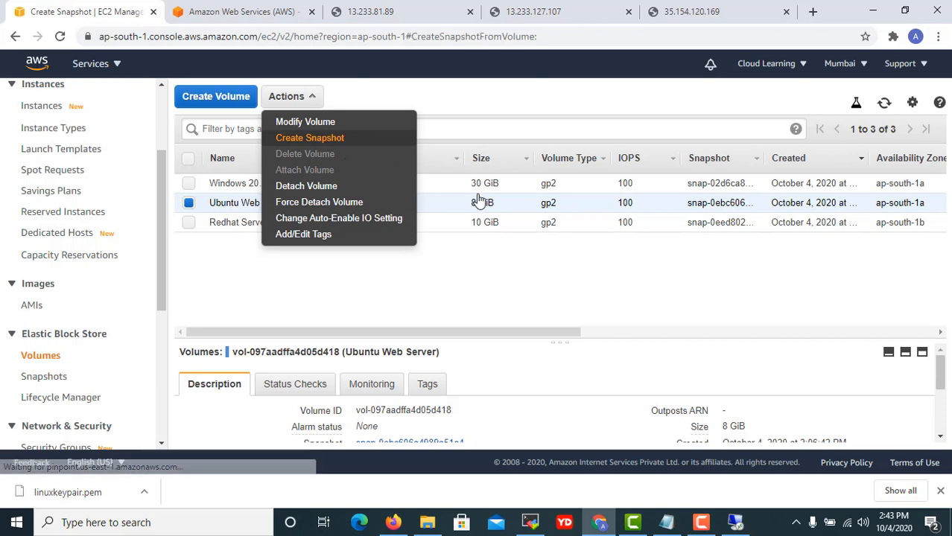
click(227, 209)
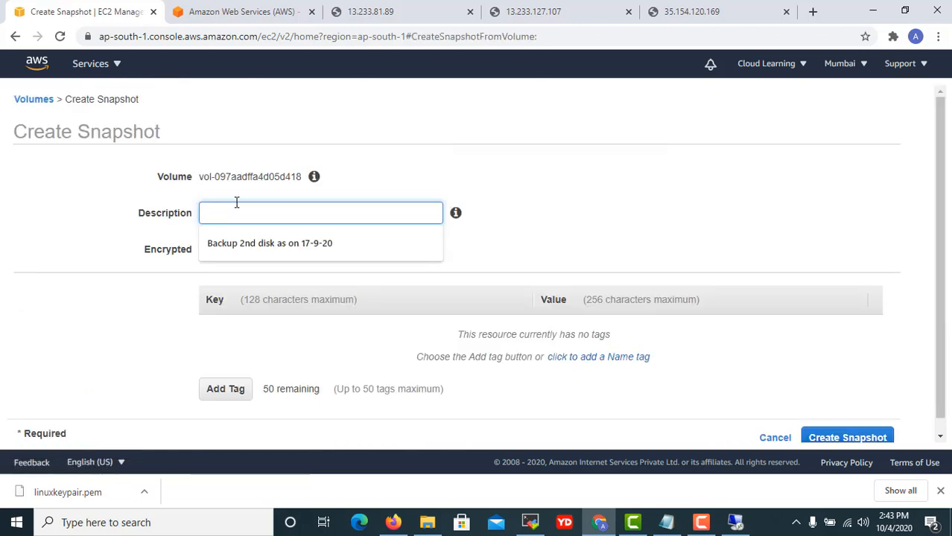
click(299, 246)
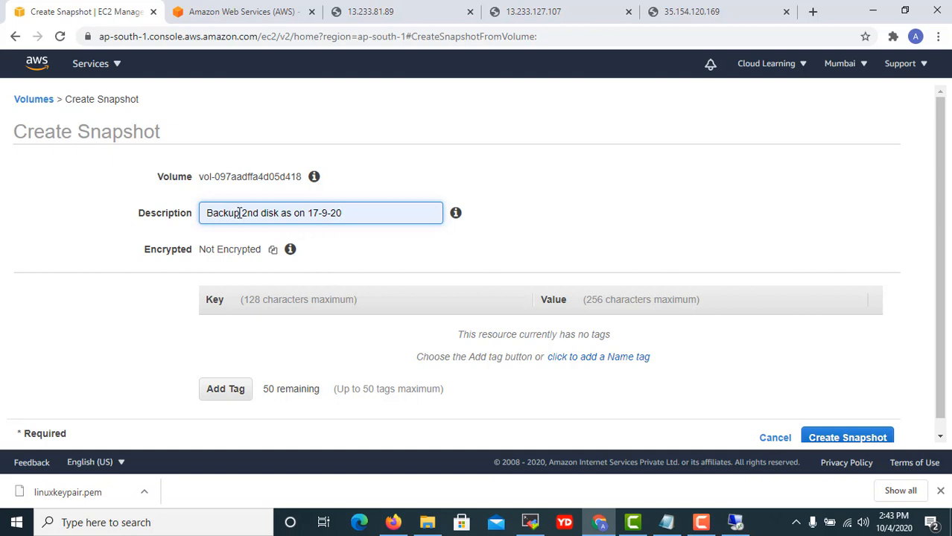
drag(364, 211, 189, 210)
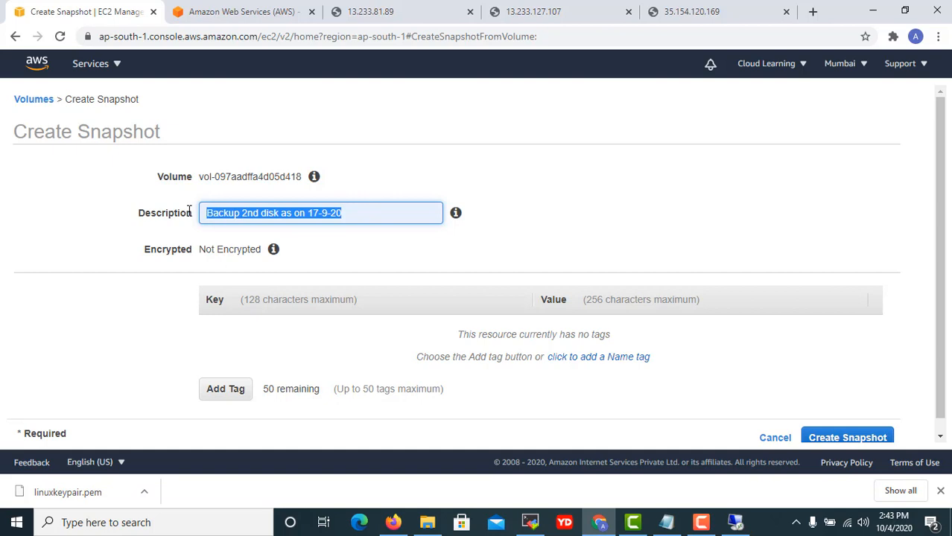
text(ubuntu backup as on 4 Oct 2020)
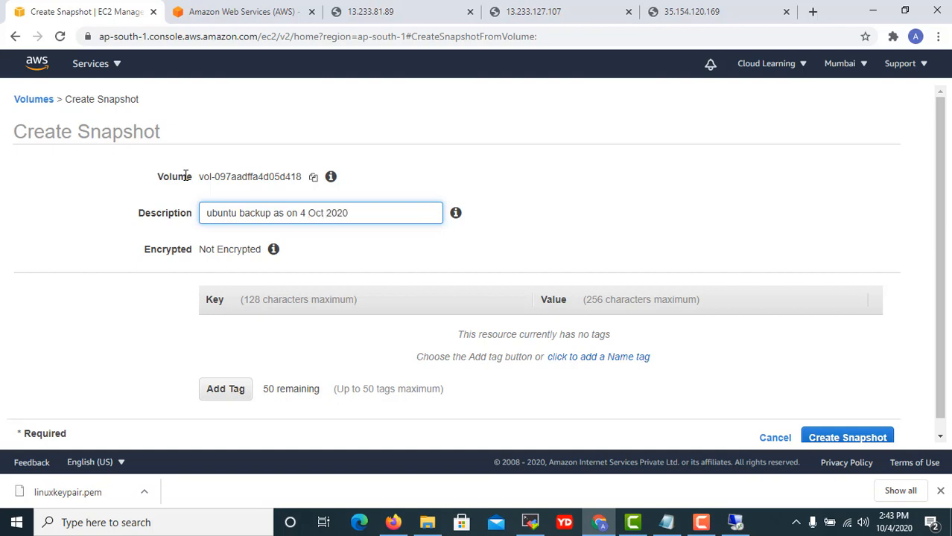
scroll(403, 270, down, 1)
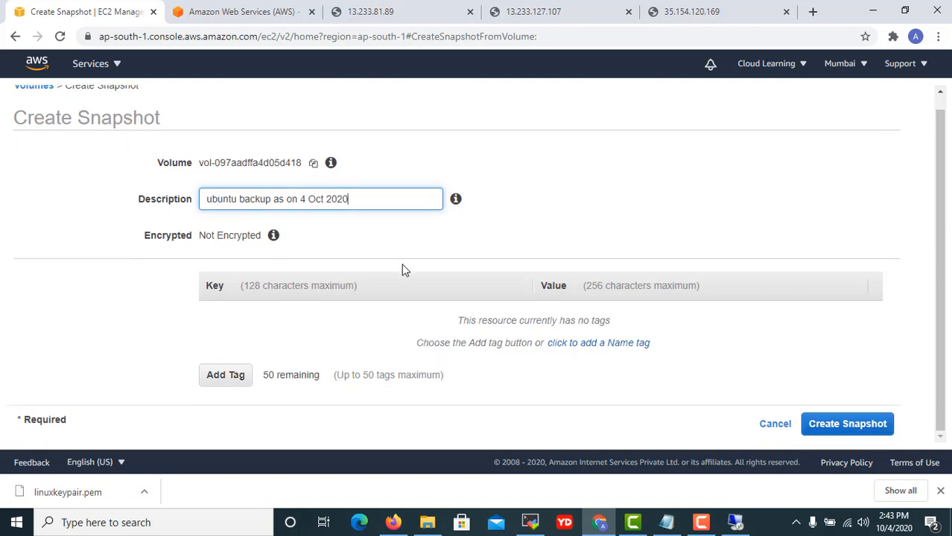
double_click(350, 199)
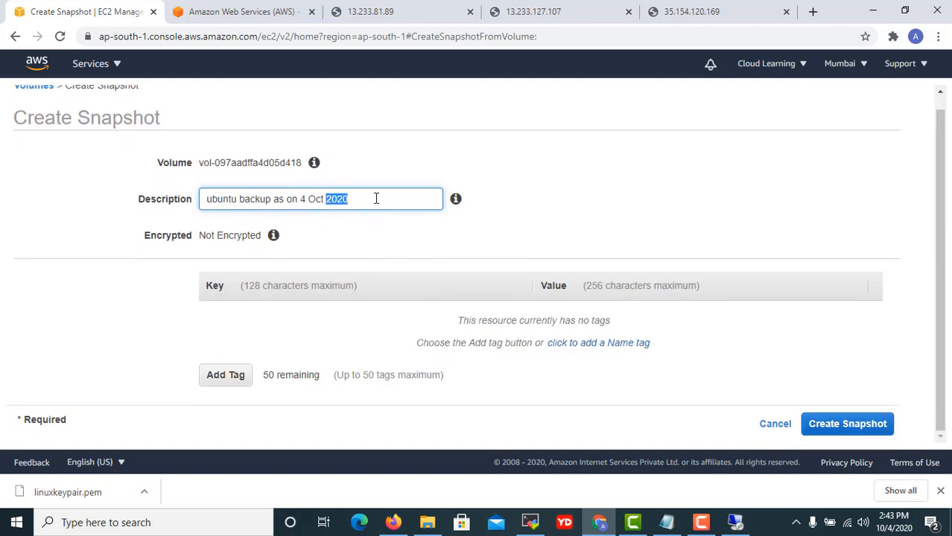
click(558, 226)
click(828, 423)
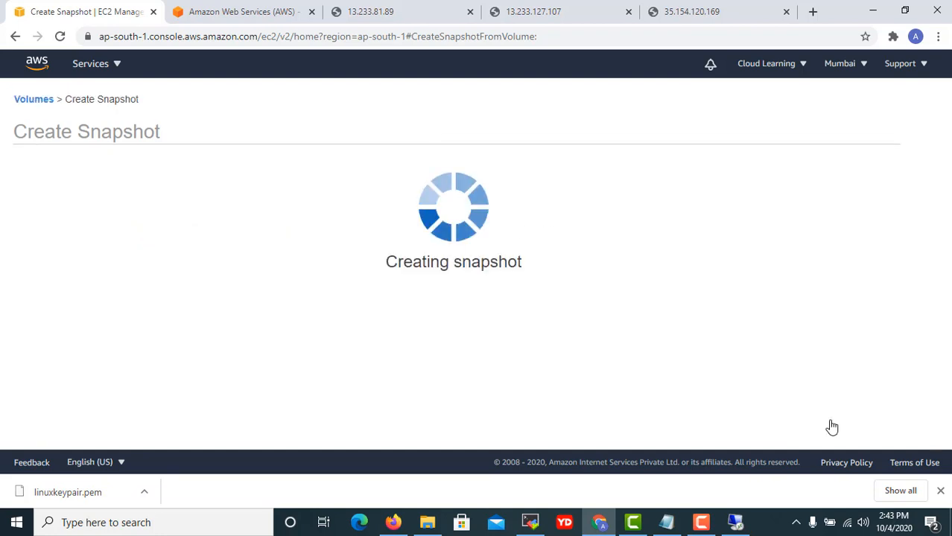
Refresh Snapshots until 'ubuntu backup as on 4 Oct 2020' is completed, then select it for details.
click(662, 265)
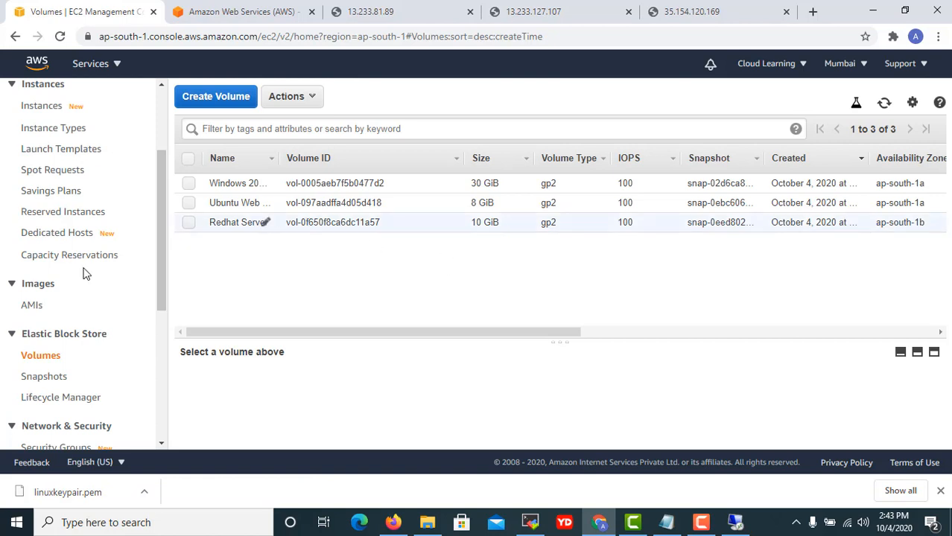
click(49, 377)
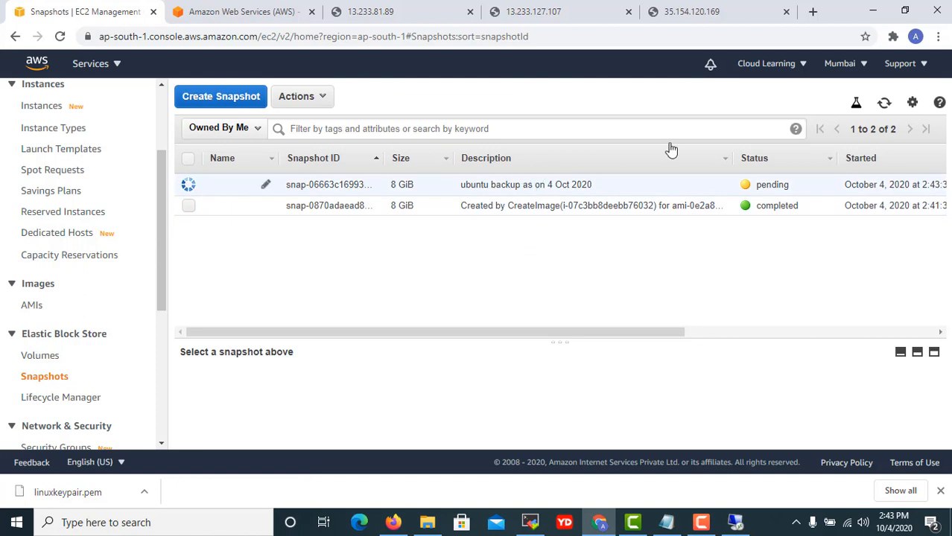
click(884, 105)
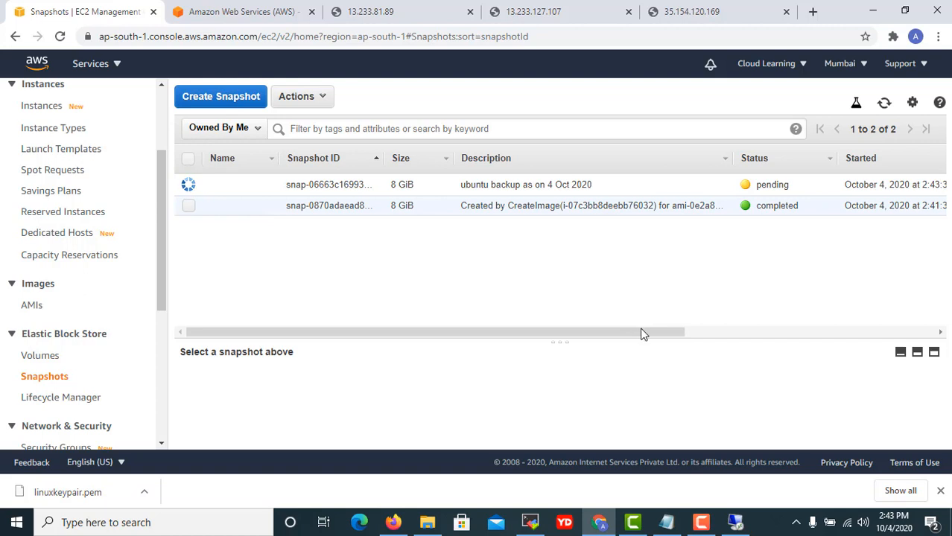
drag(643, 334, 924, 335)
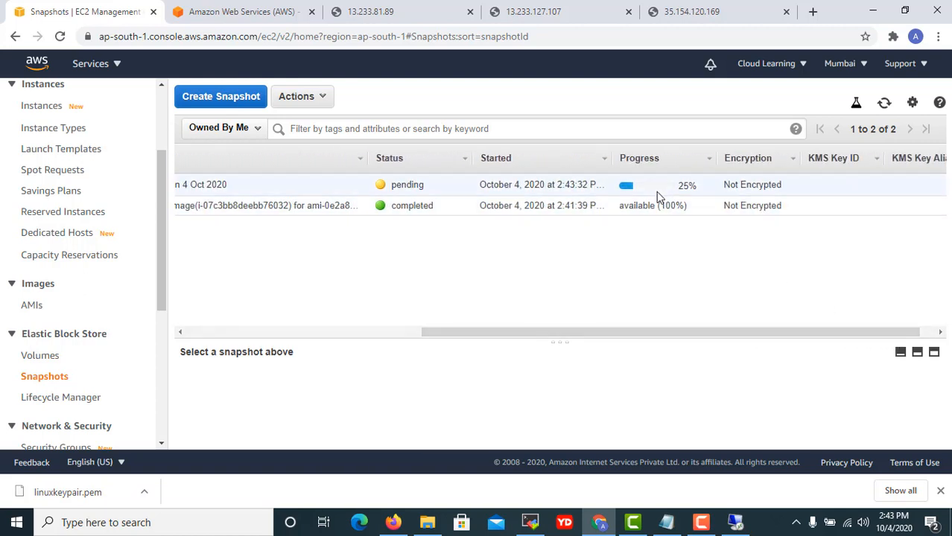
click(884, 104)
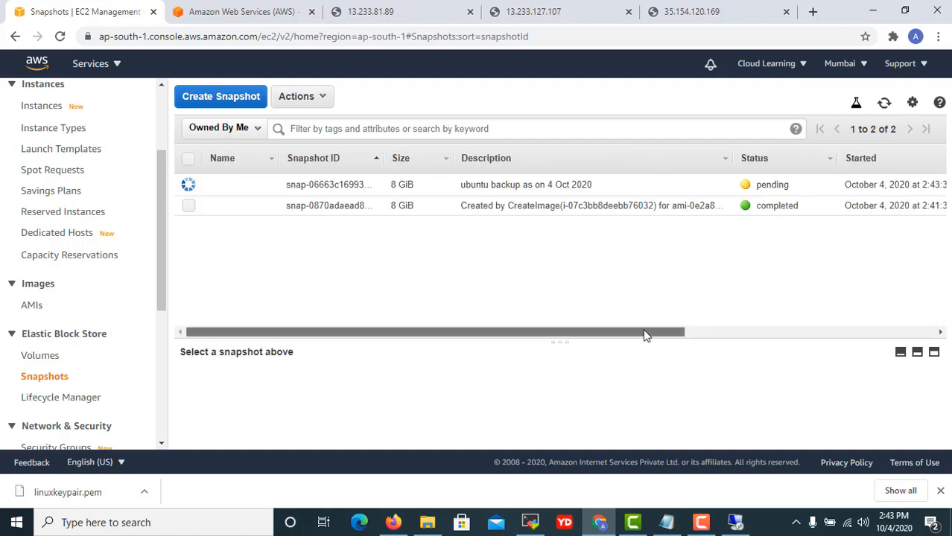
drag(646, 334, 846, 339)
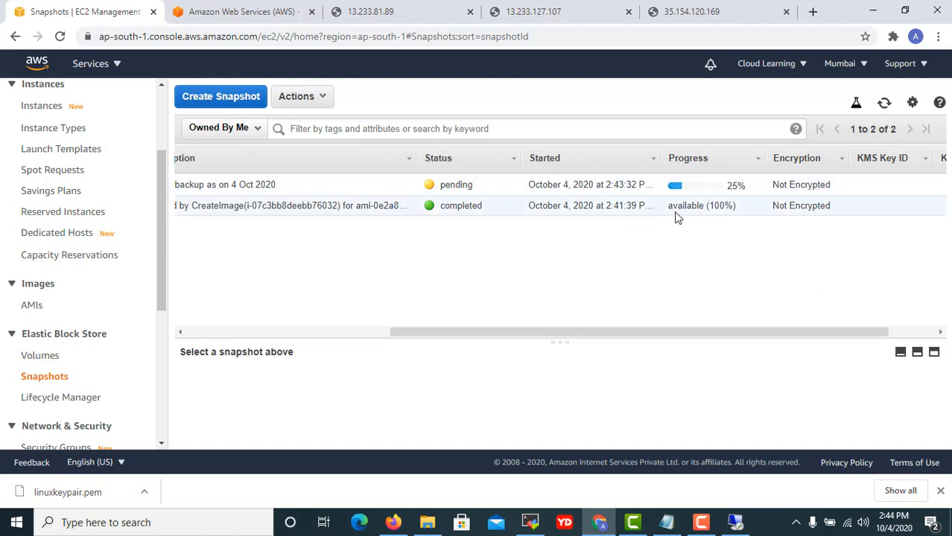
drag(653, 332, 528, 333)
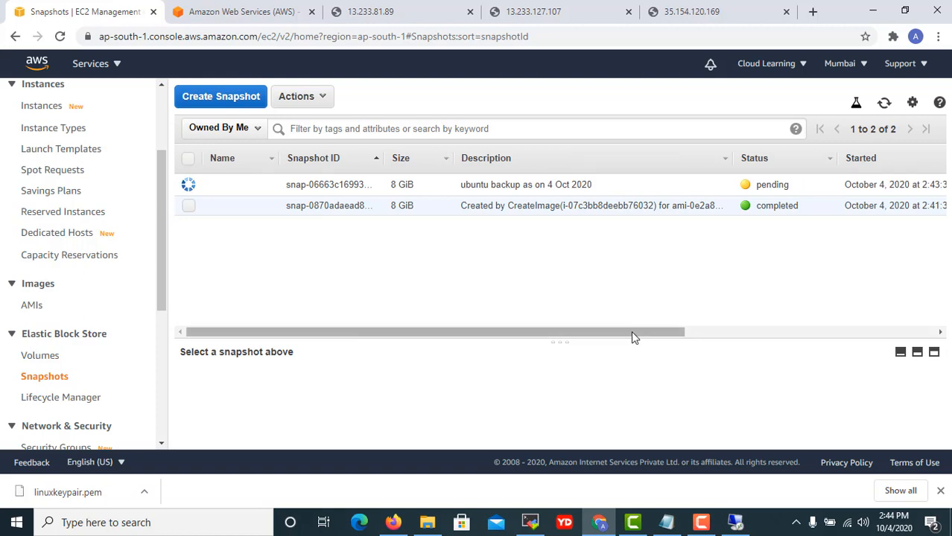
drag(631, 336, 916, 337)
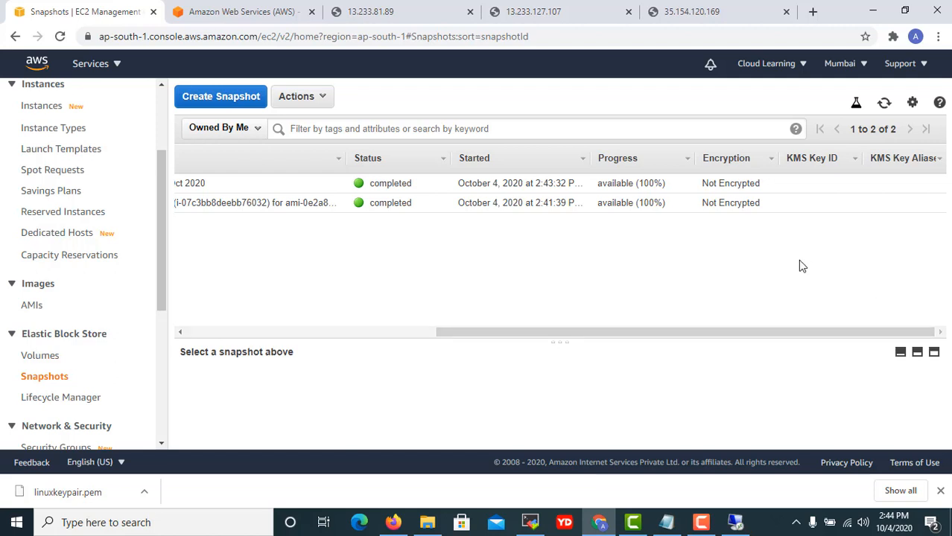
drag(711, 335, 358, 326)
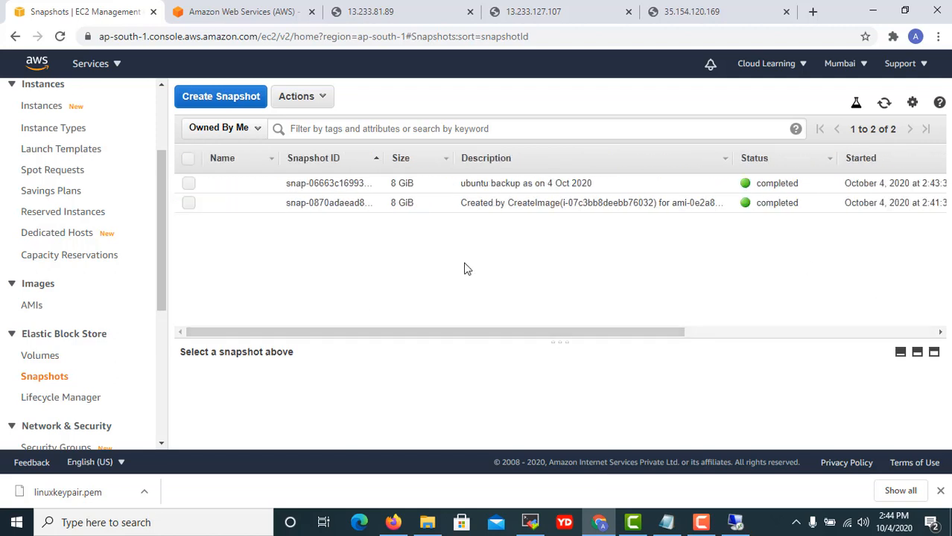
click(597, 183)
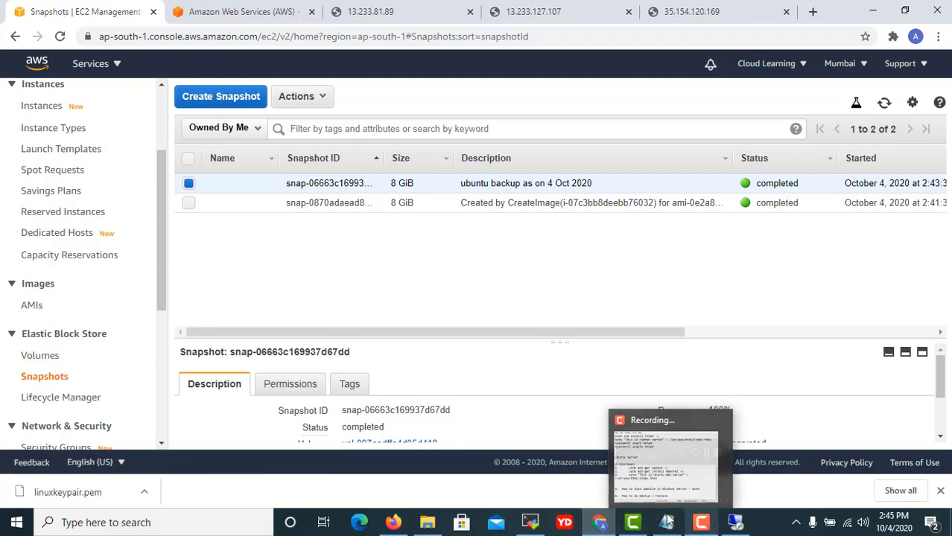
Restart the Ubuntu server terminal session and move into /var/www/html, listing its files.
click(530, 522)
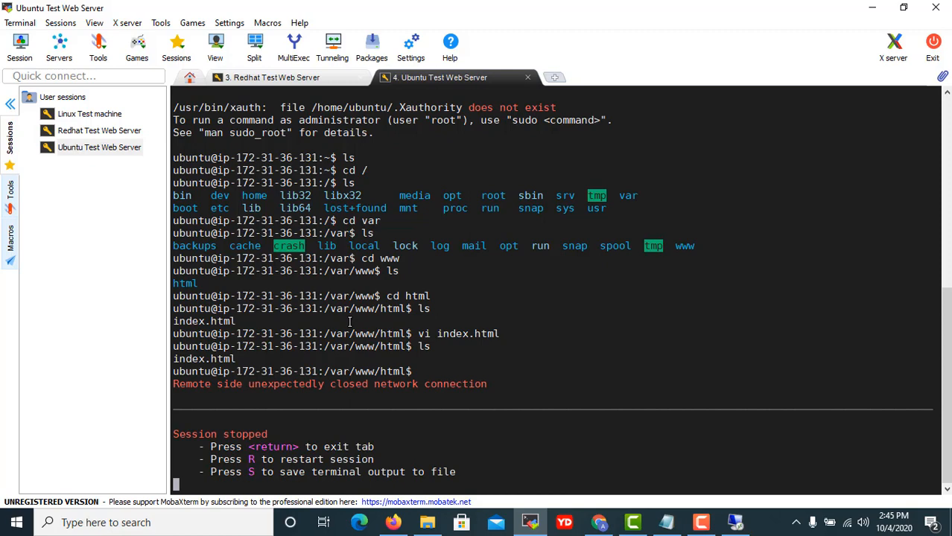
key(r)
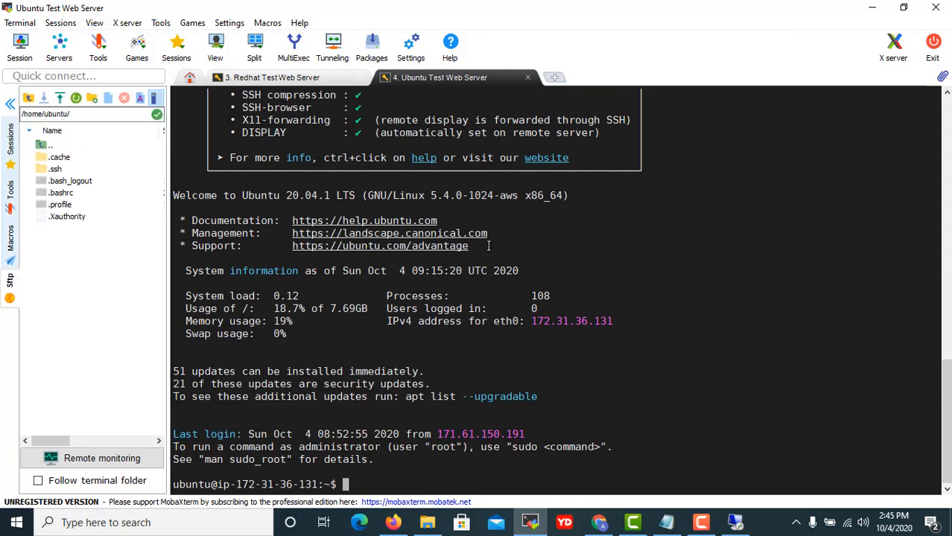
text(ls)
key(Return)
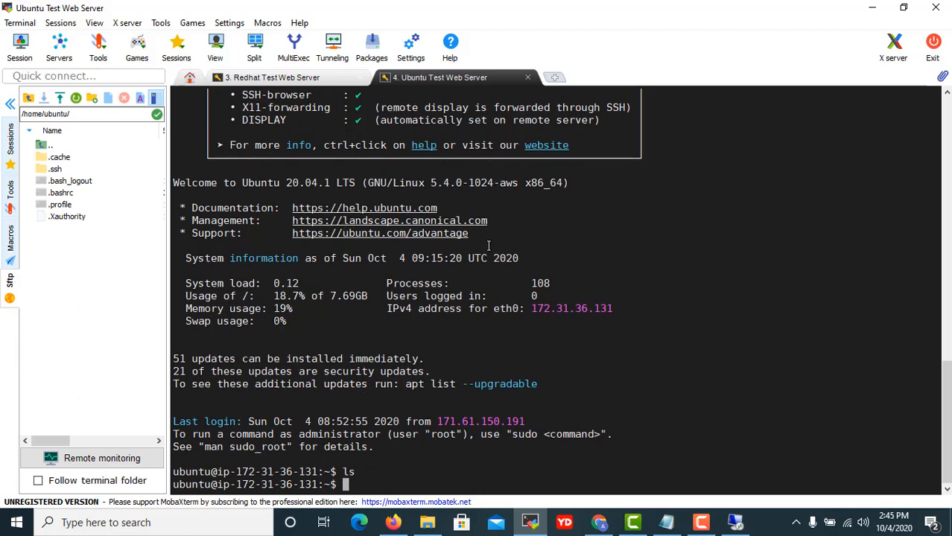
text(cd /var/www/html)
key(Return)
text(ls)
key(Return)
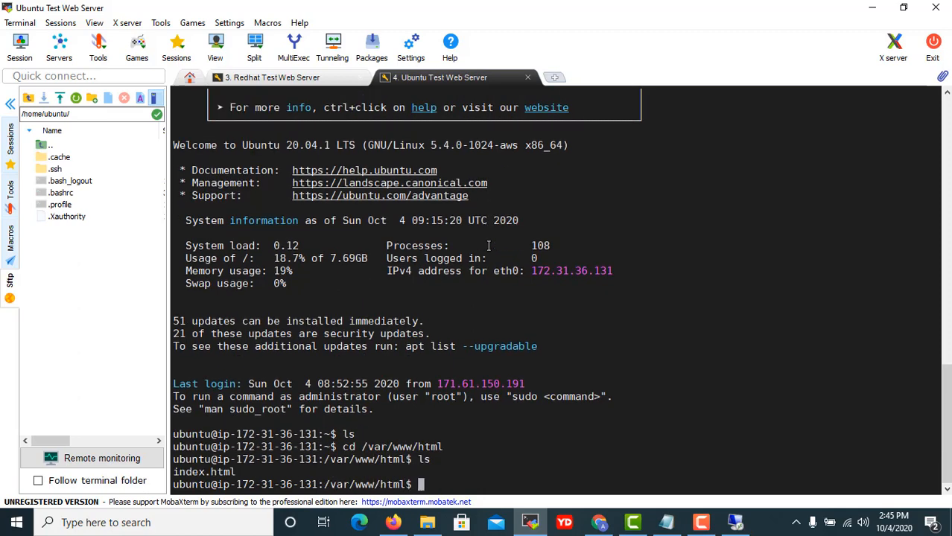
Delete index.html, rerunning the removal with sudo after plain rm is denied.
text(rm index.html)
key(Return)
text(y)
key(Return)
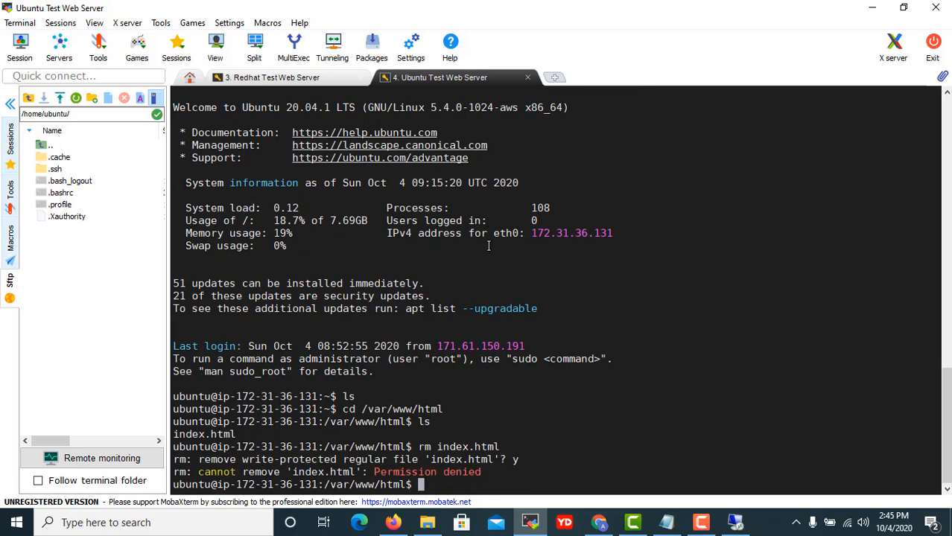
key(Up)
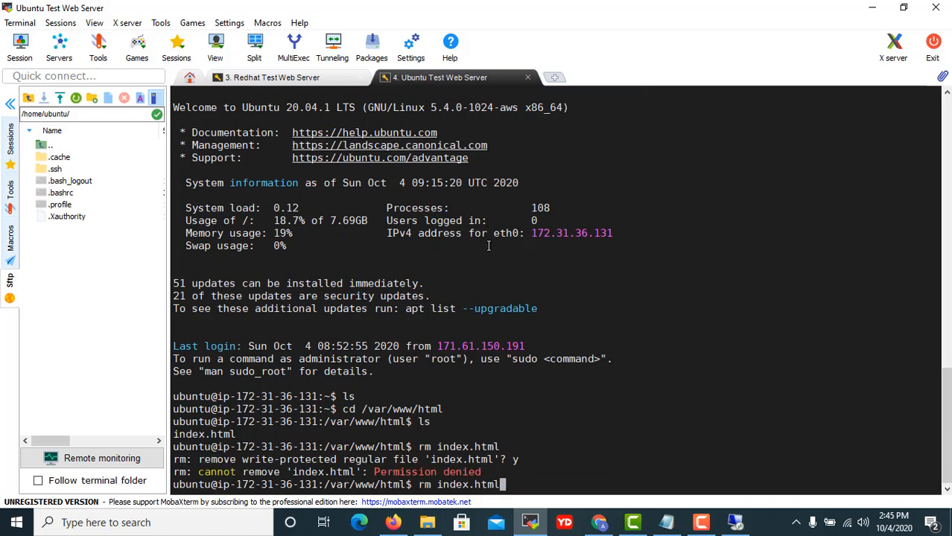
key(Home)
text(sudo)
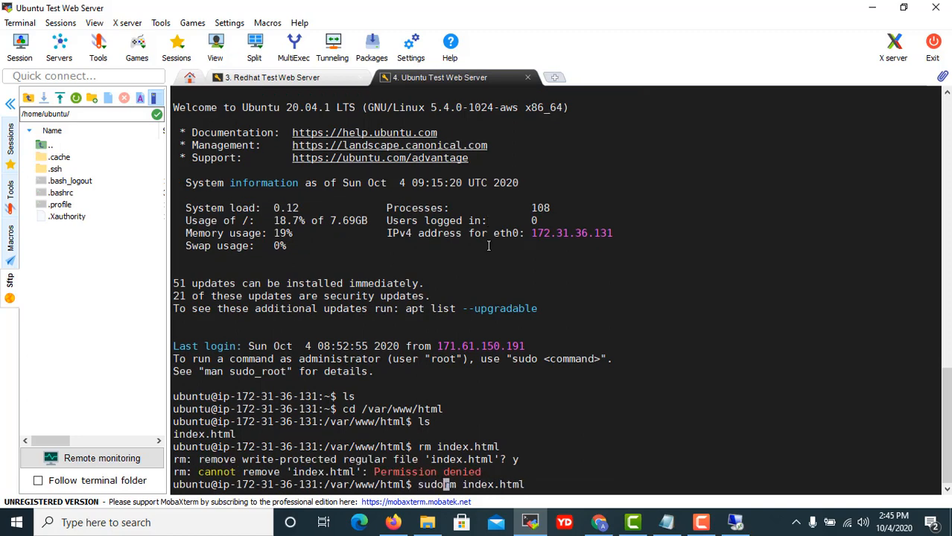
key(Return)
key(Return)
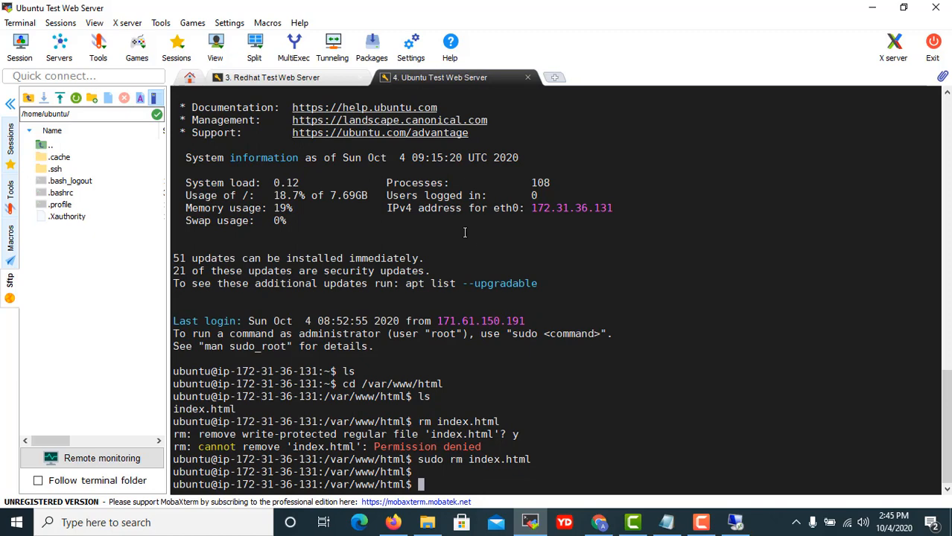
Confirm 13.233.127.107 shows an empty Index of /, close the other two server tabs, return to Snapshots.
click(872, 7)
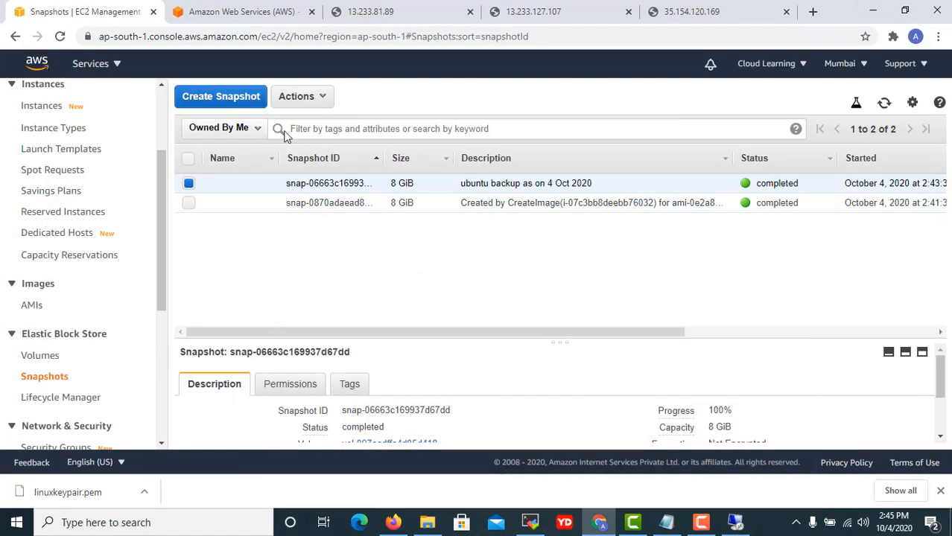
click(533, 14)
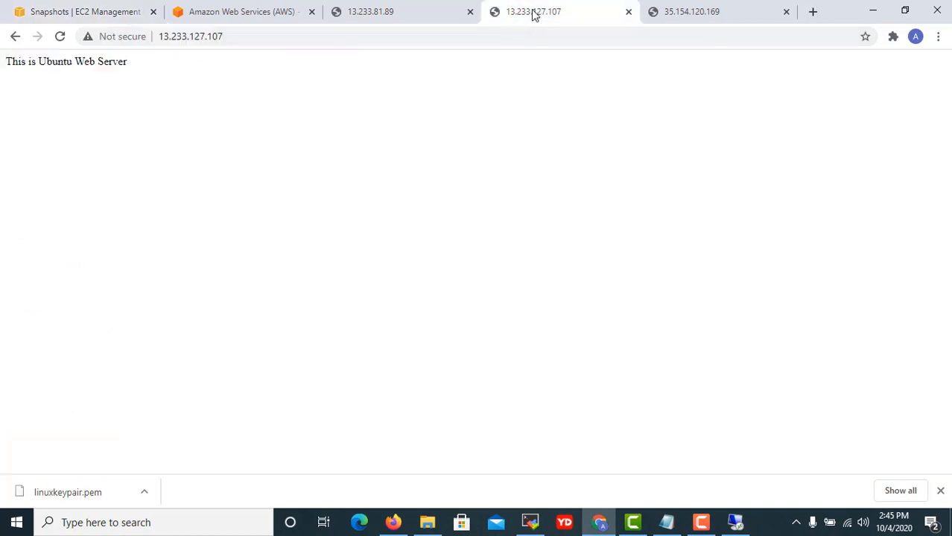
click(55, 43)
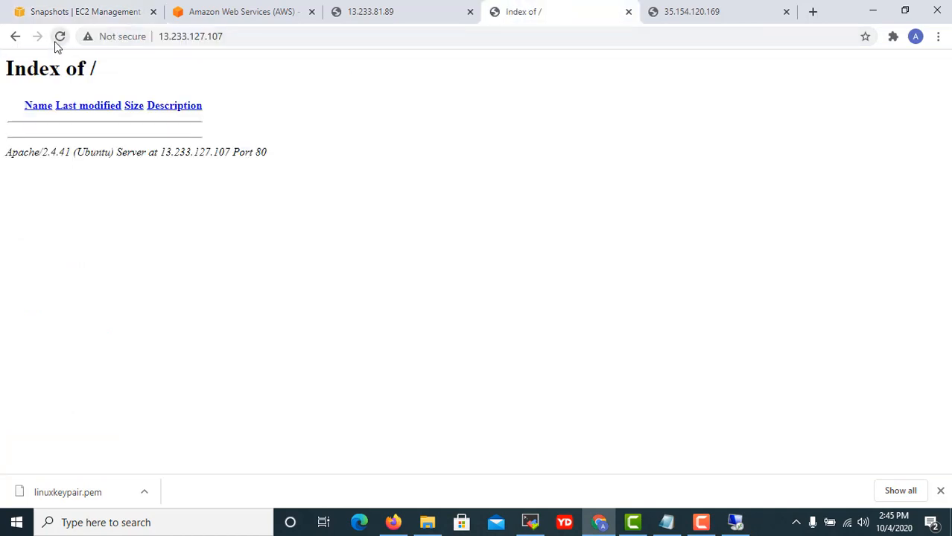
click(469, 11)
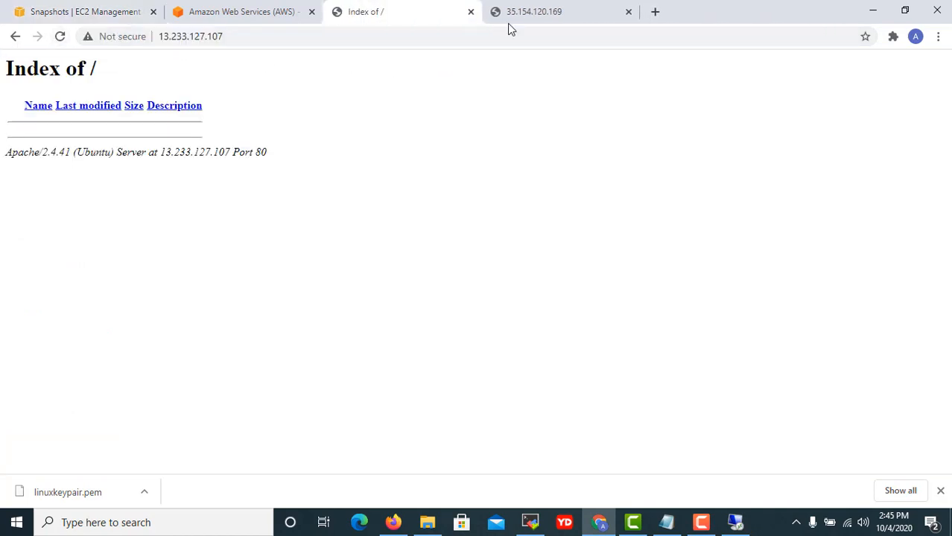
click(627, 12)
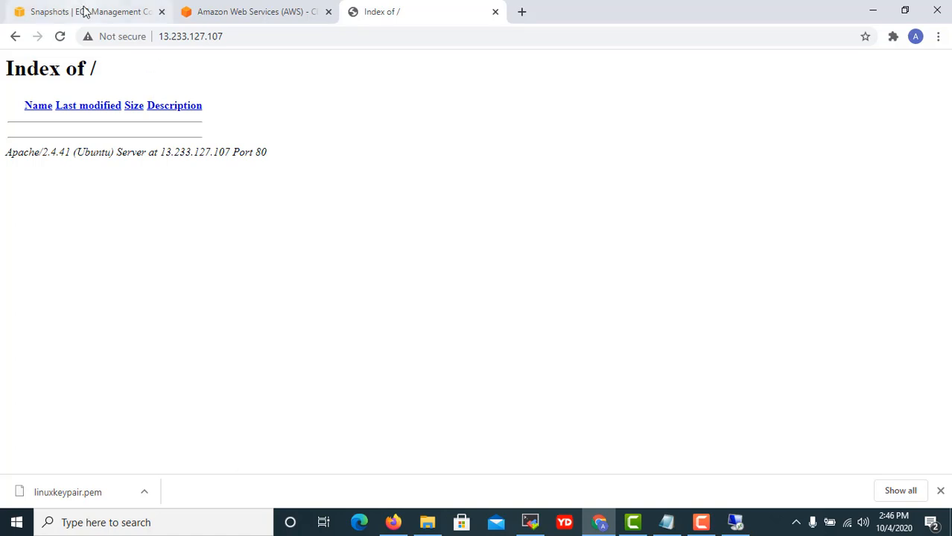
click(84, 11)
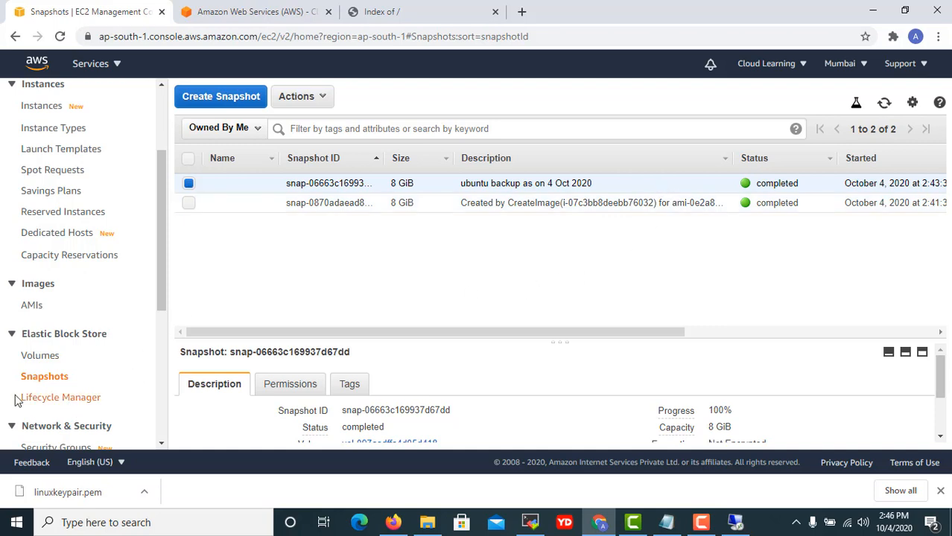
click(40, 356)
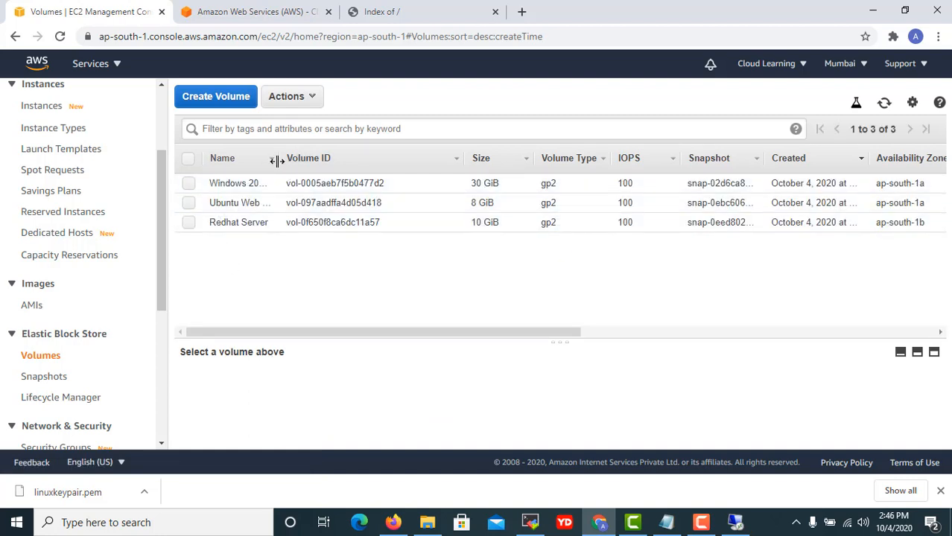
drag(279, 160, 342, 162)
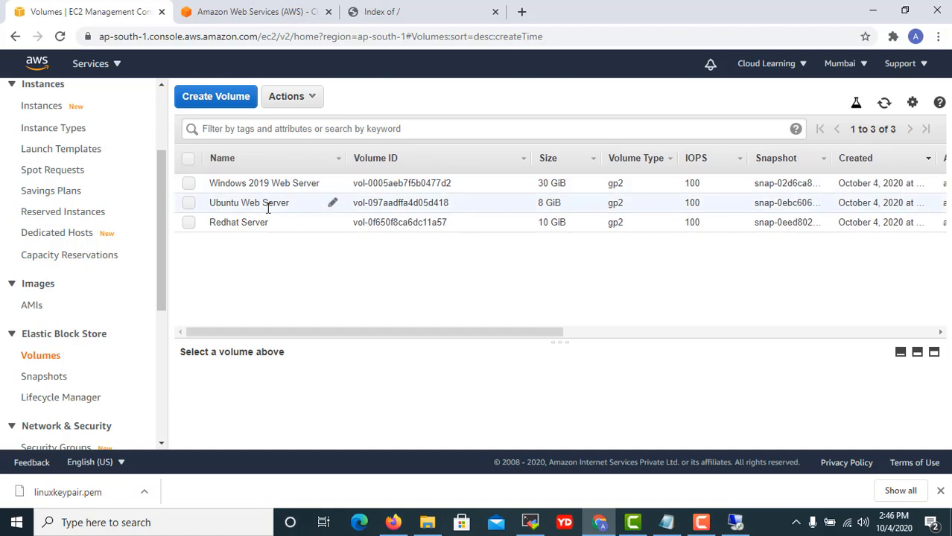
click(290, 214)
drag(361, 332, 368, 332)
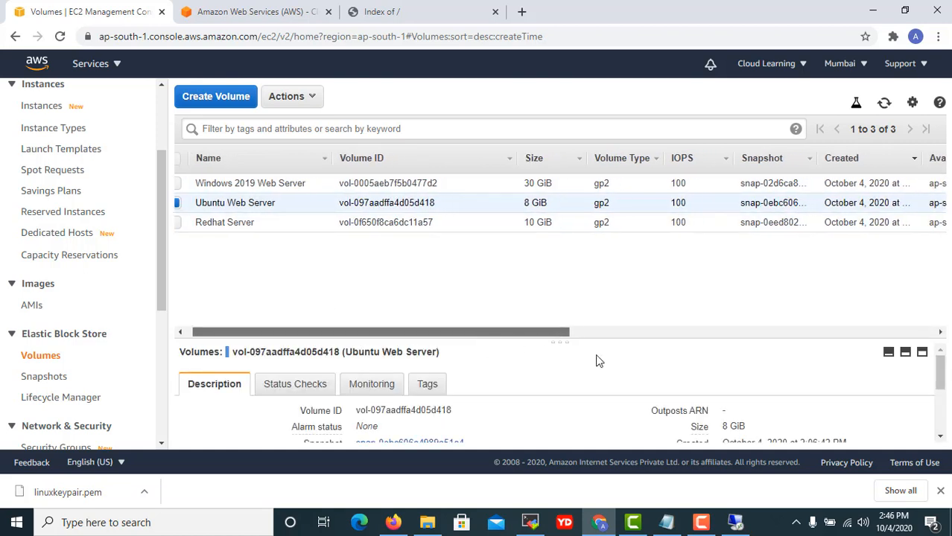
click(41, 378)
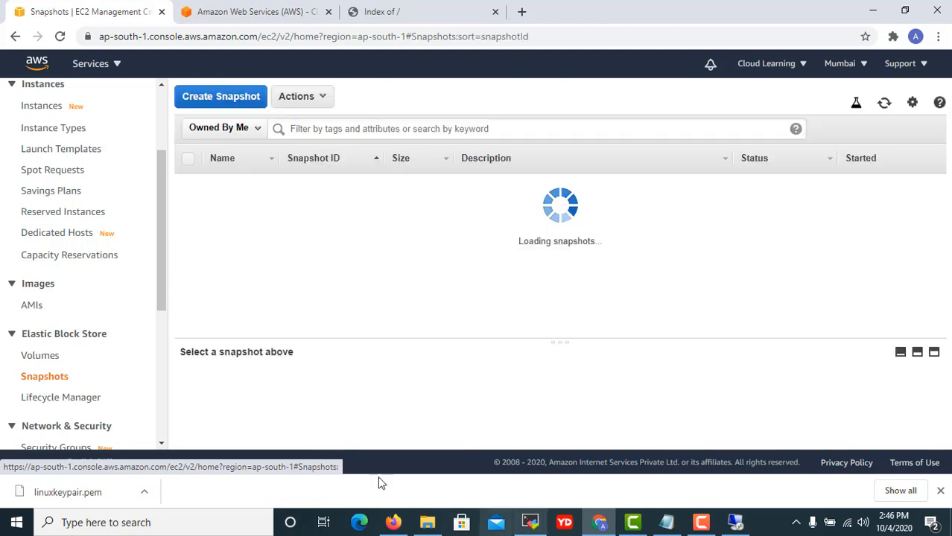
click(202, 181)
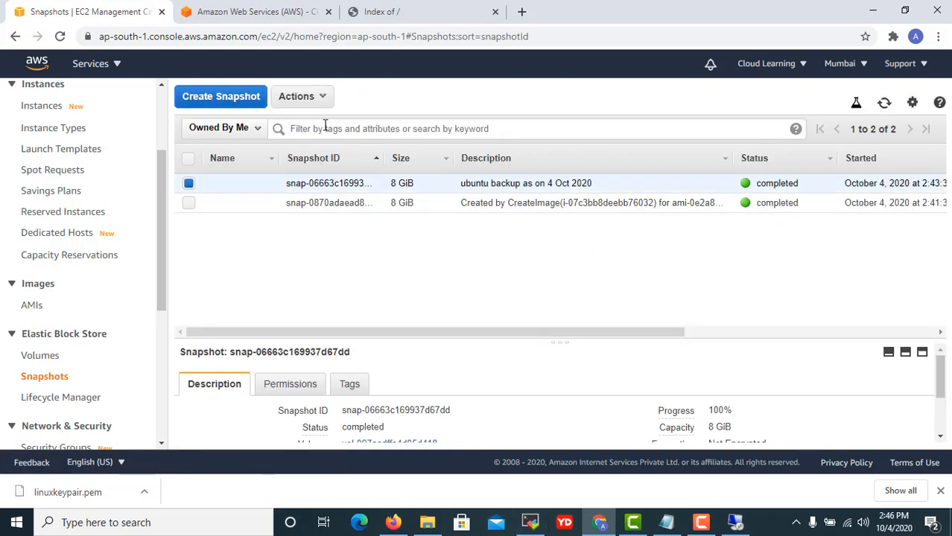
click(322, 98)
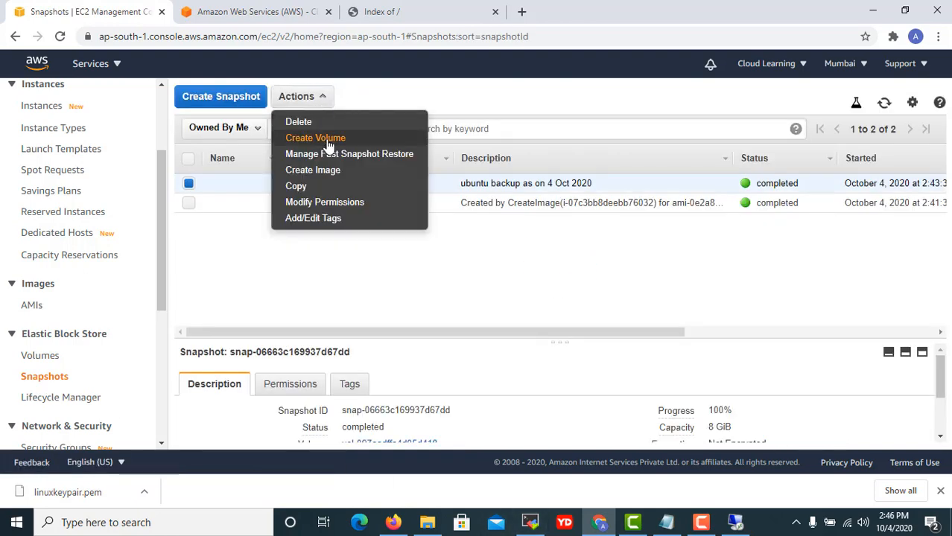
click(328, 141)
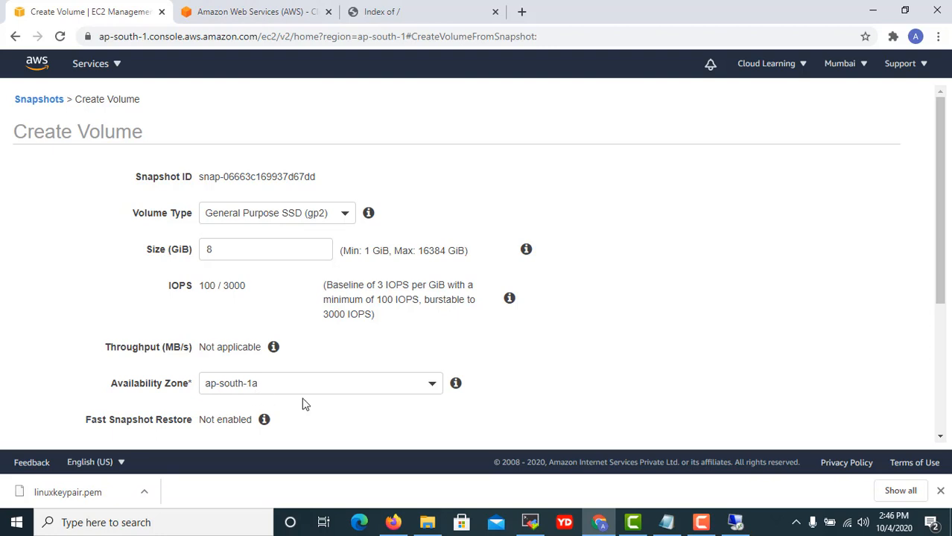
click(13, 37)
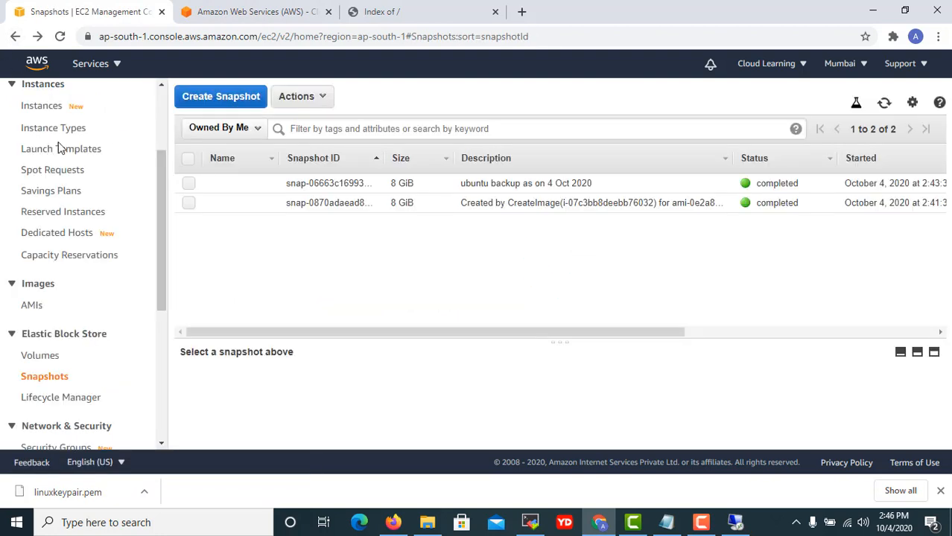
click(40, 106)
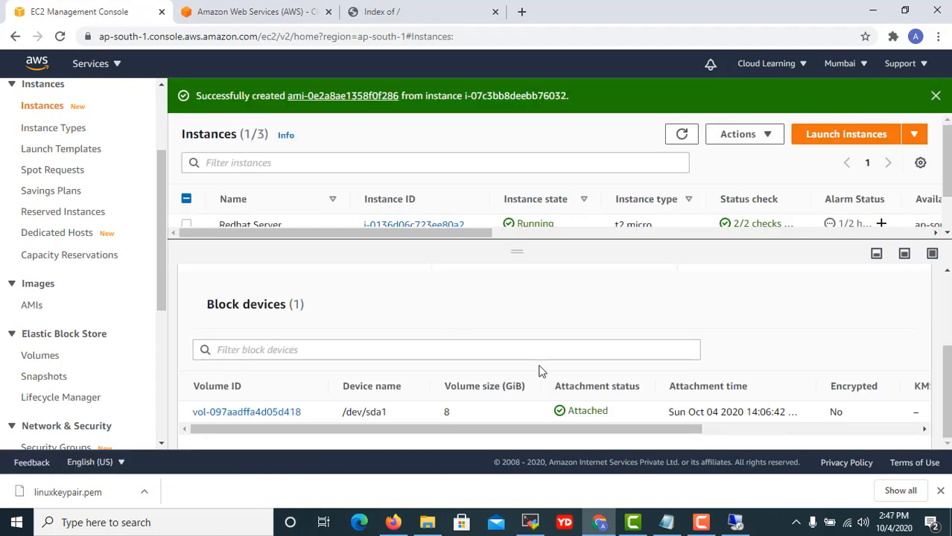
drag(606, 427, 530, 459)
scroll(42, 186, up, 1)
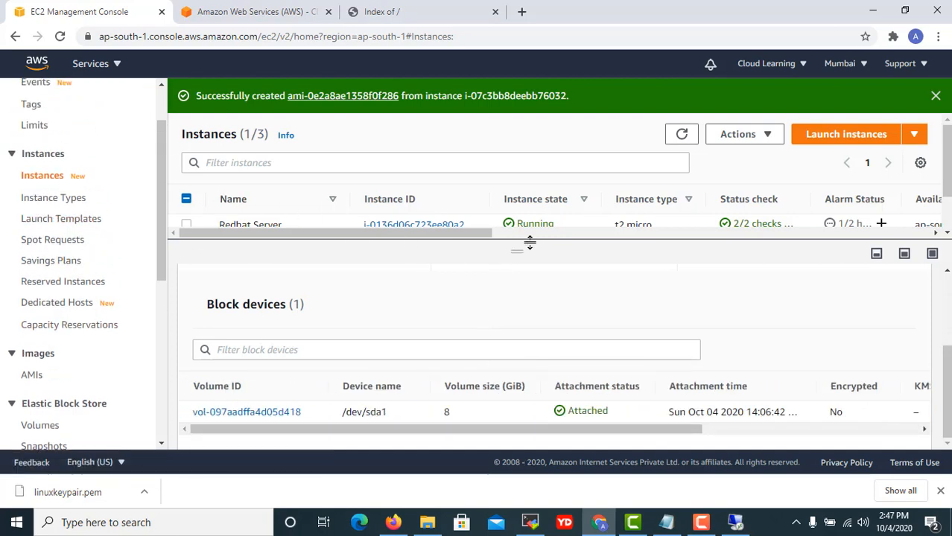
drag(529, 240, 526, 345)
drag(487, 285, 645, 302)
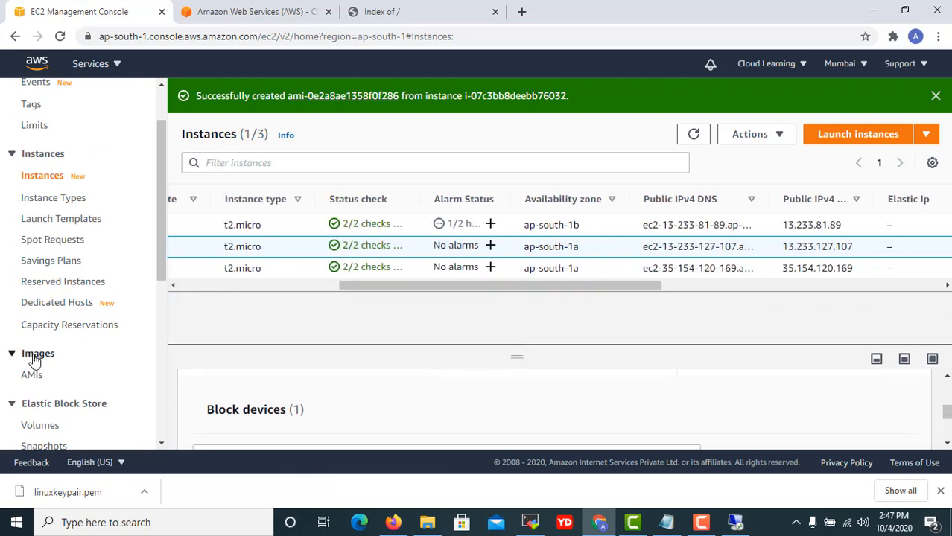
scroll(33, 358, down, 4)
scroll(51, 365, down, 2)
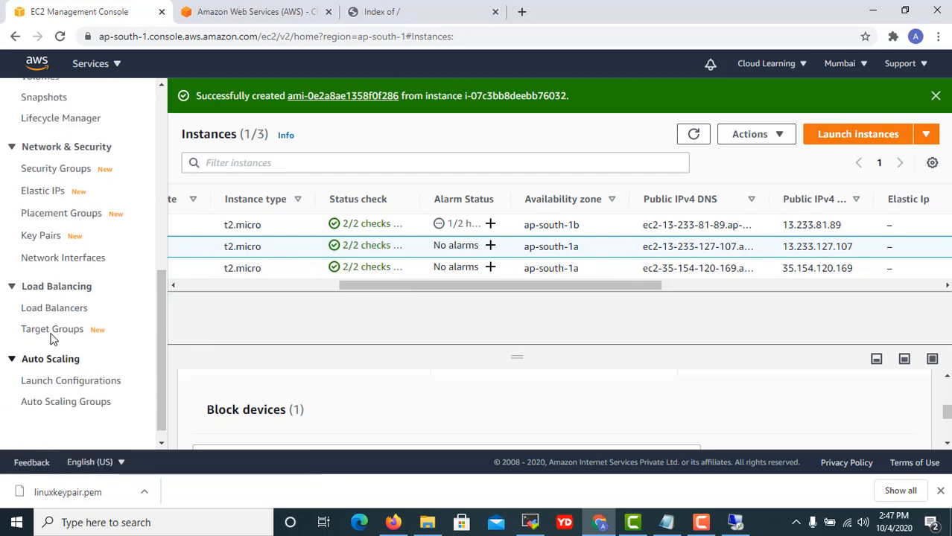
scroll(47, 209, up, 3)
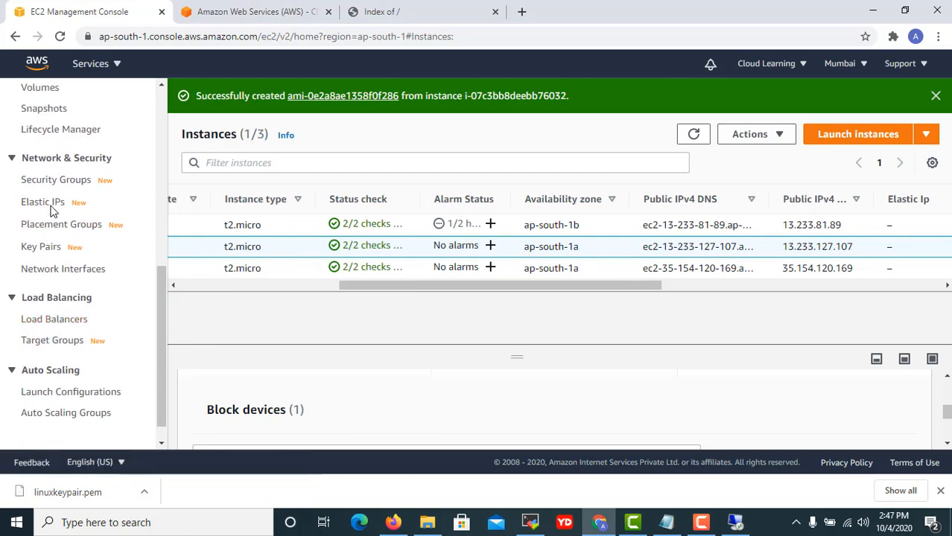
click(43, 238)
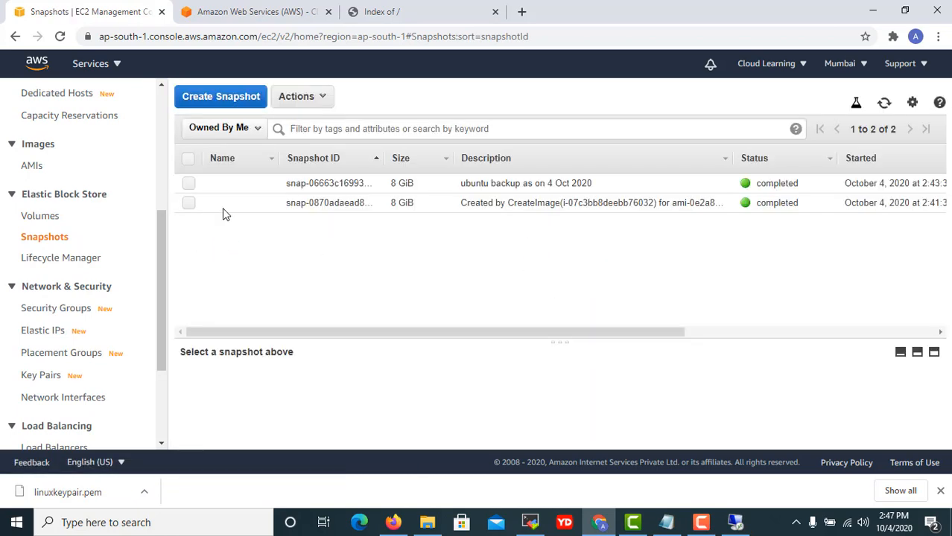
Create a default 8 GiB gp2 volume in ap-south-1a from the ubuntu backup snapshot.
click(189, 183)
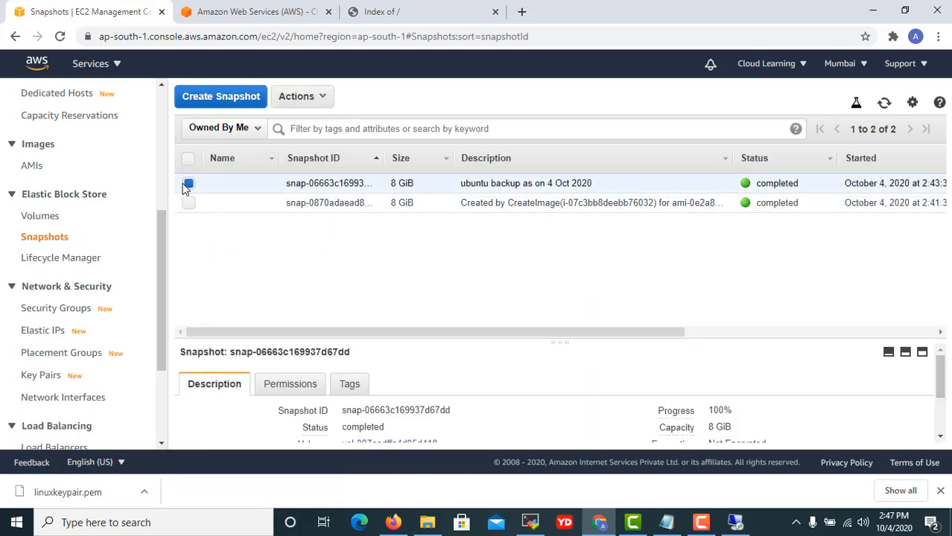
click(316, 96)
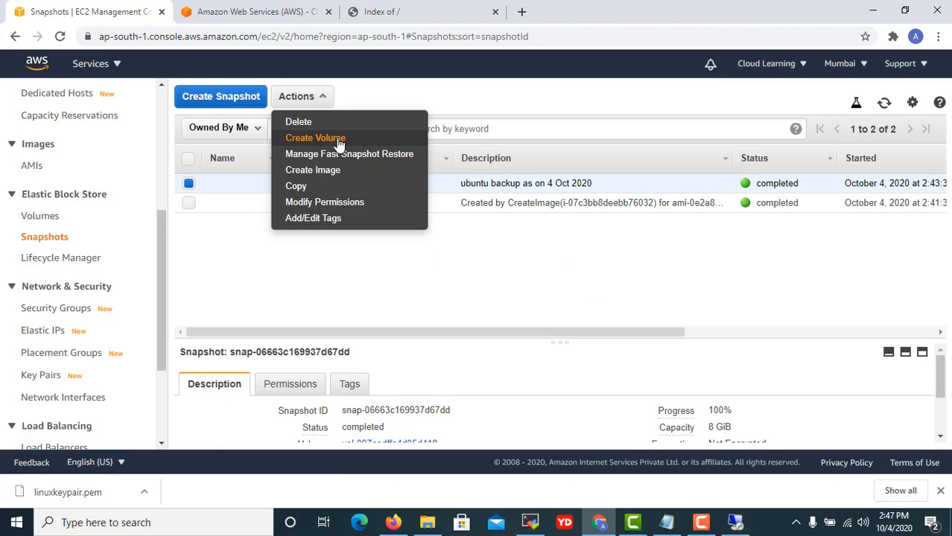
click(337, 139)
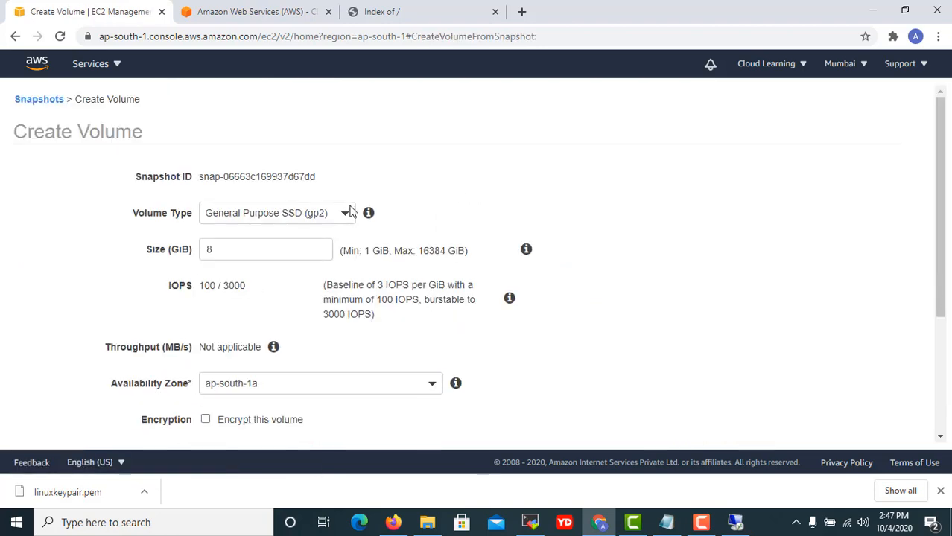
scroll(253, 290, down, 2)
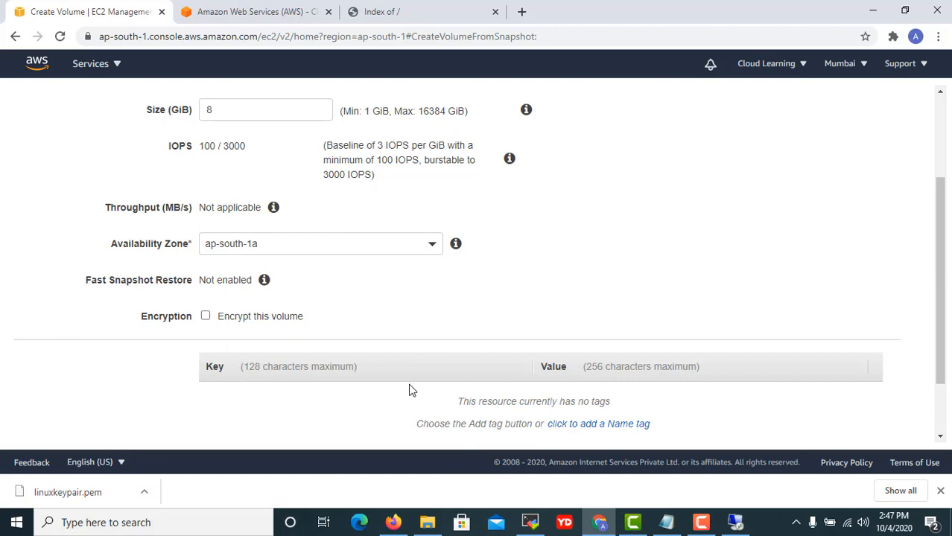
scroll(722, 405, down, 2)
click(864, 424)
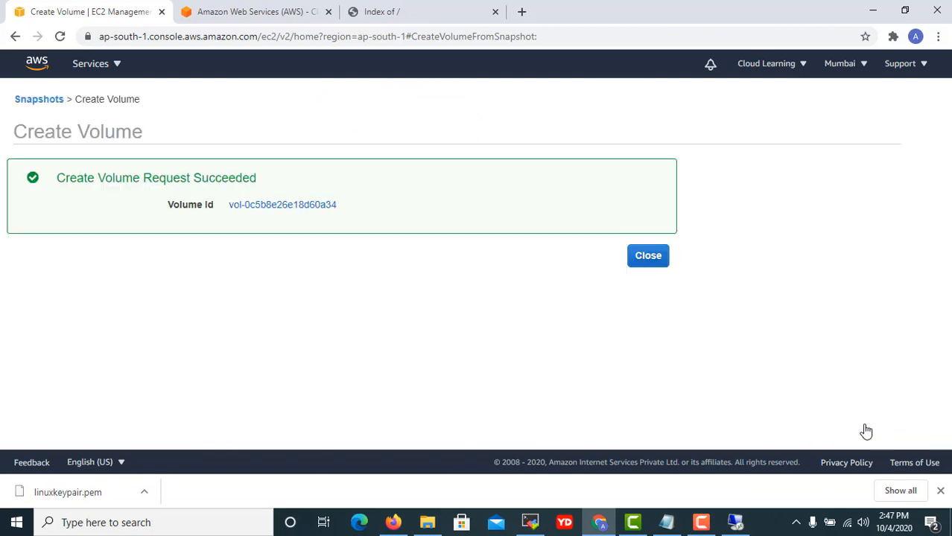
click(661, 252)
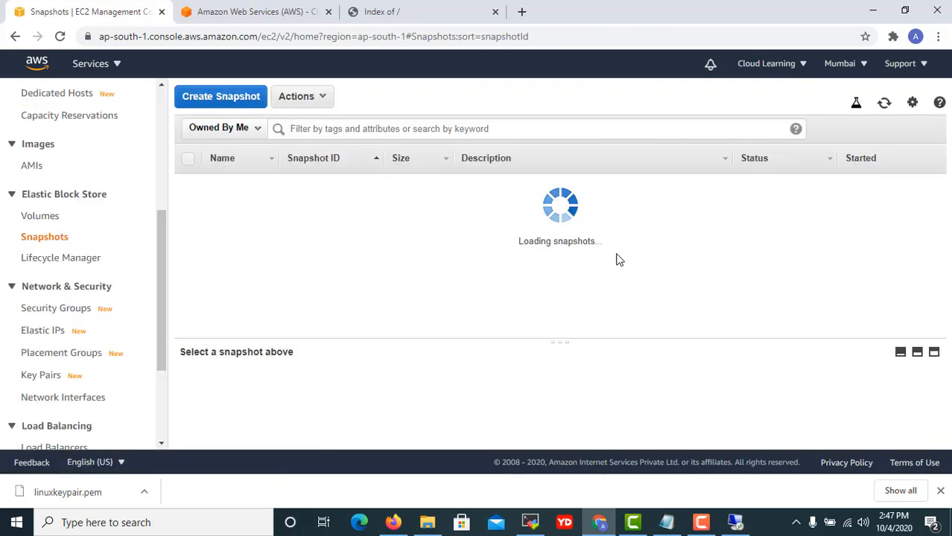
Name the new unnamed volume 'Restored Volume' in the Volumes list.
click(37, 217)
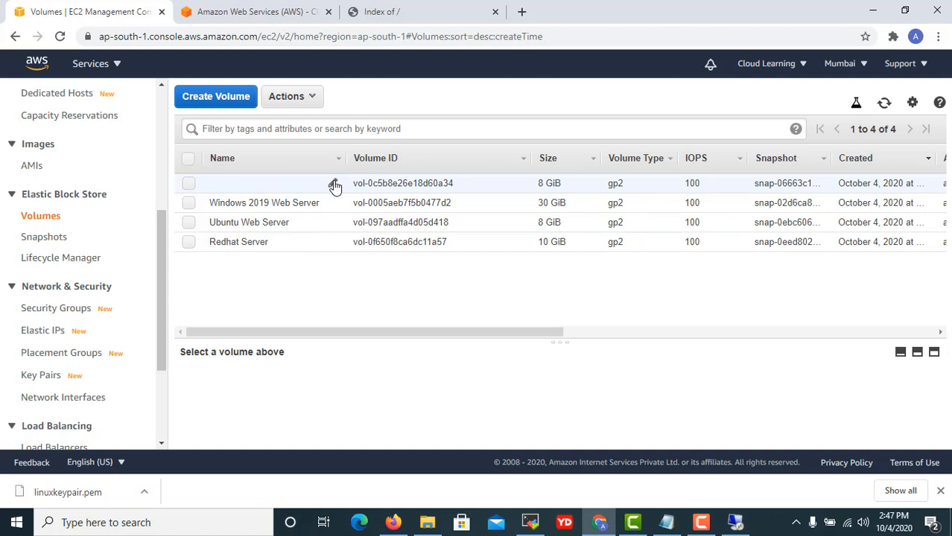
click(334, 184)
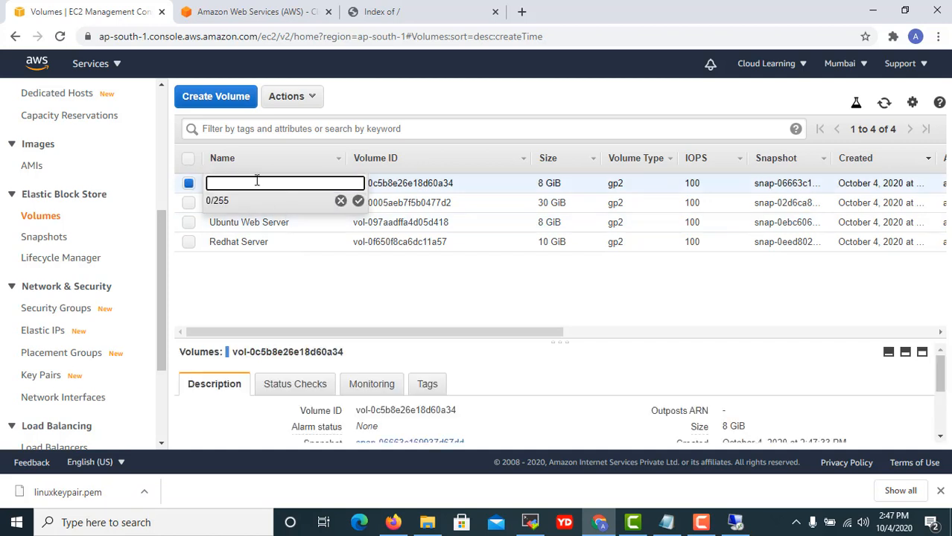
text(Restored Volume)
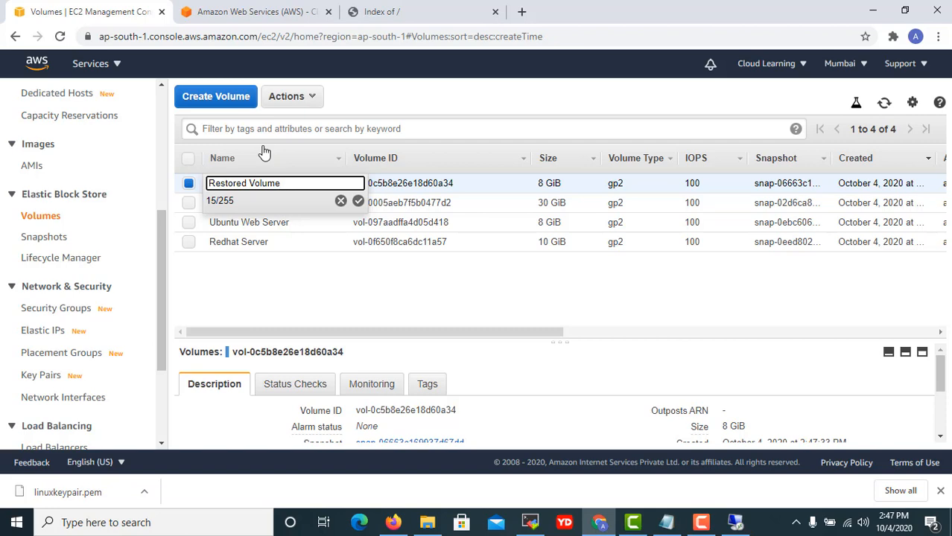
click(358, 201)
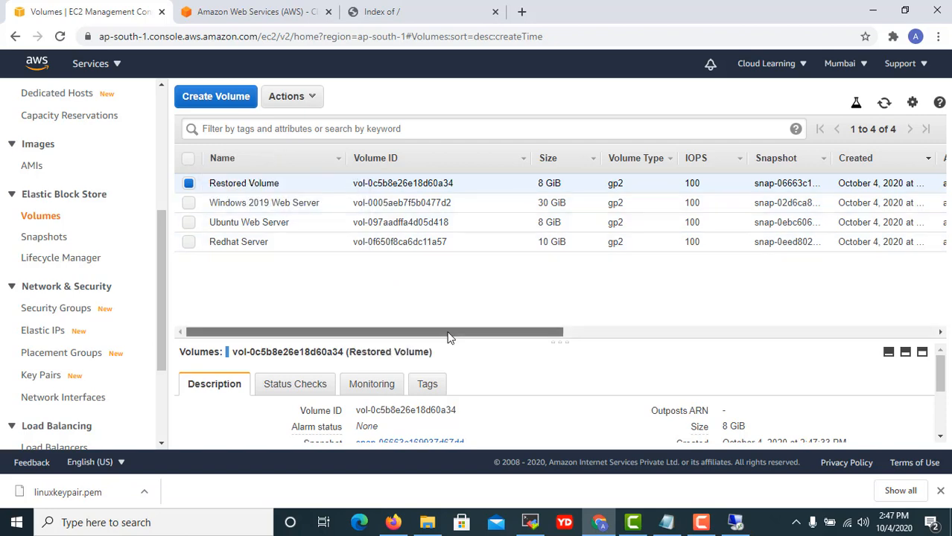
Select the Ubuntu Web Server volume, then reload the web server's Index of / page.
mouse_move(449, 332)
mouse_down()
mouse_move(483, 332)
mouse_move(449, 333)
mouse_up()
click(189, 222)
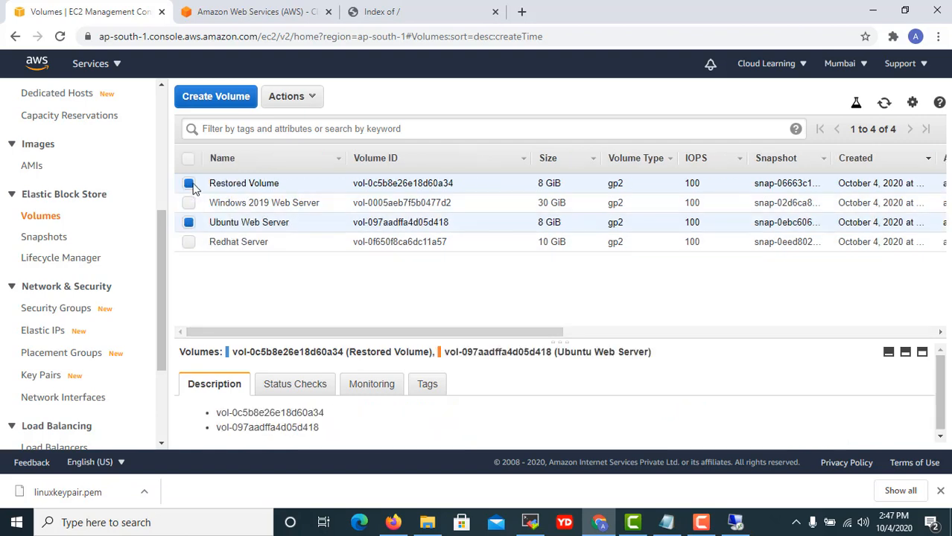
click(189, 183)
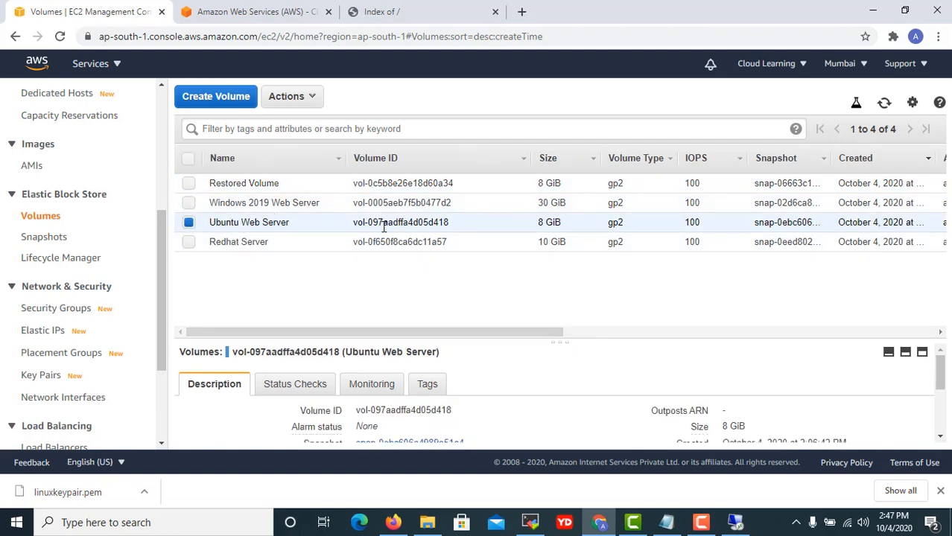
click(462, 17)
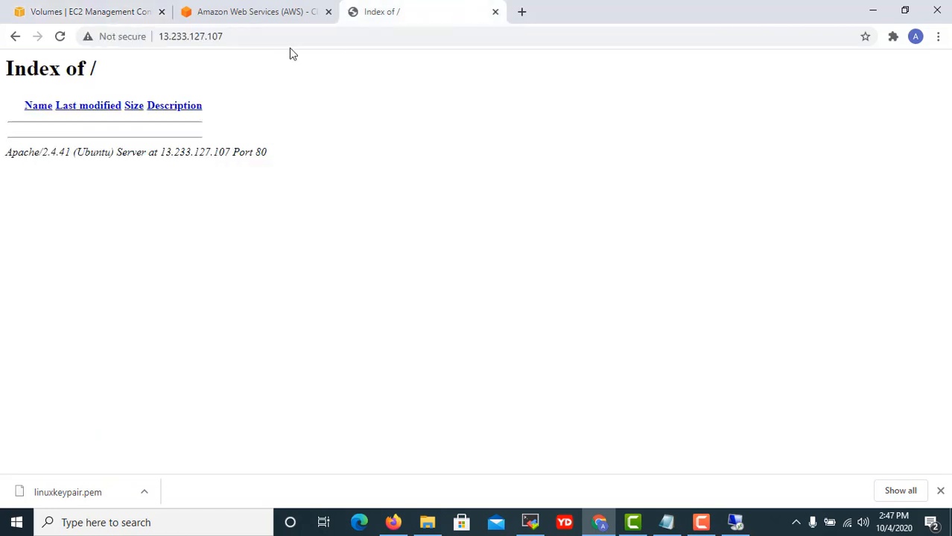
click(61, 35)
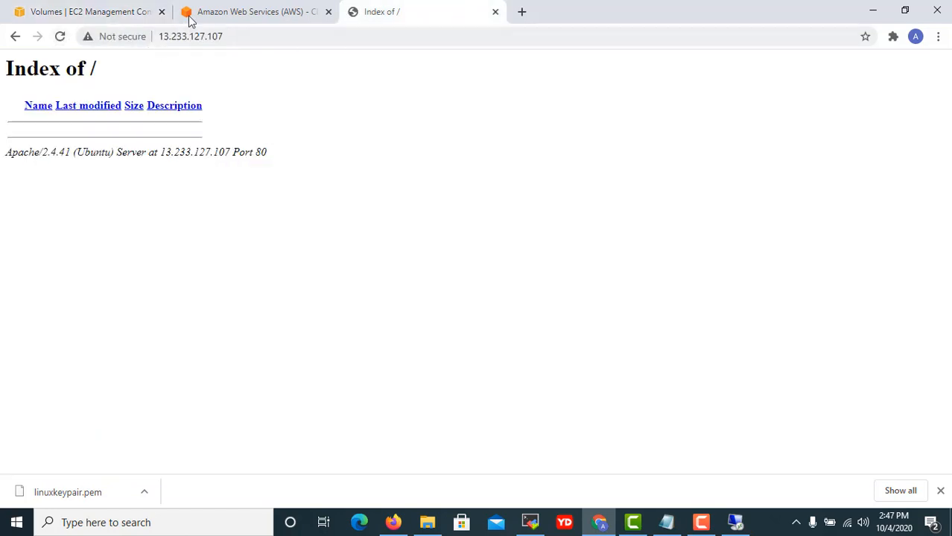
Try detaching the Ubuntu Web Server's root volume; it is refused, so cancel and leave it in-use.
click(272, 13)
click(97, 15)
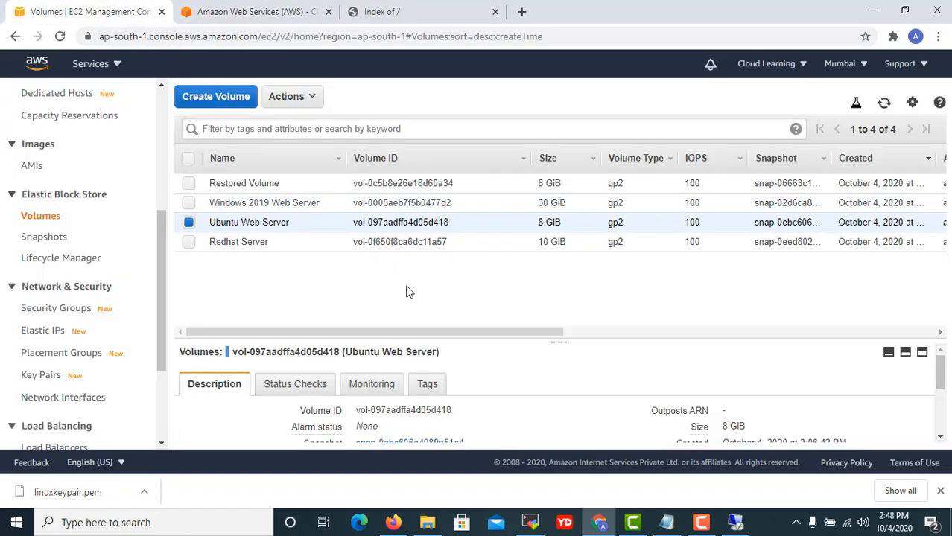
drag(417, 335, 570, 334)
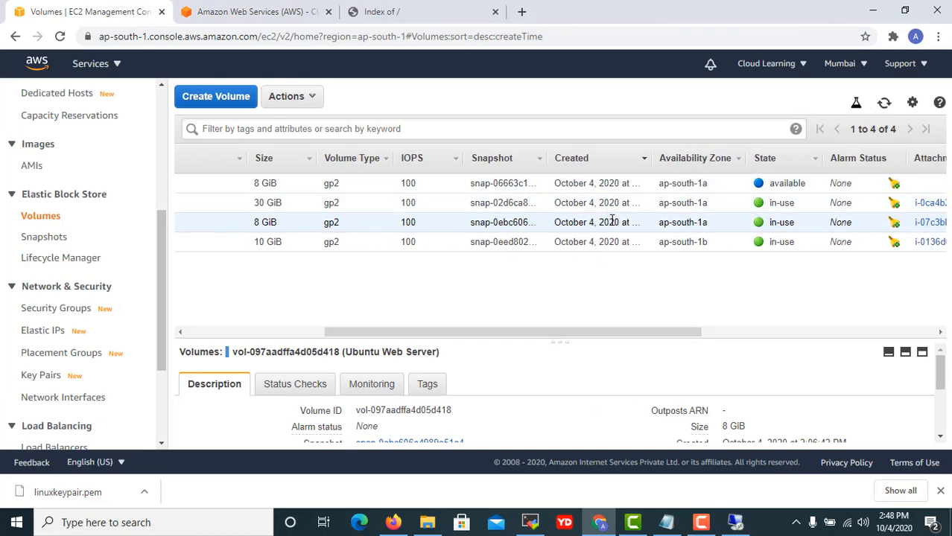
drag(467, 334, 421, 334)
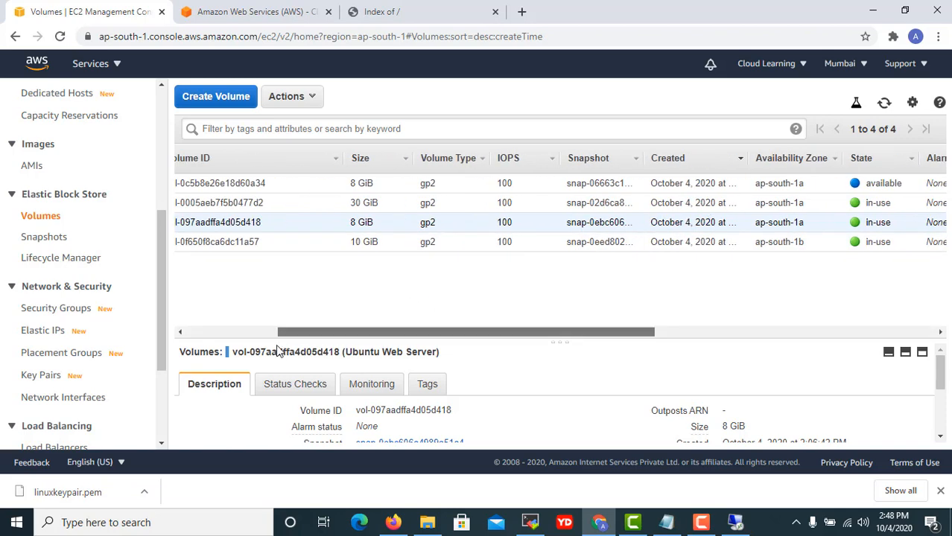
right_click(246, 218)
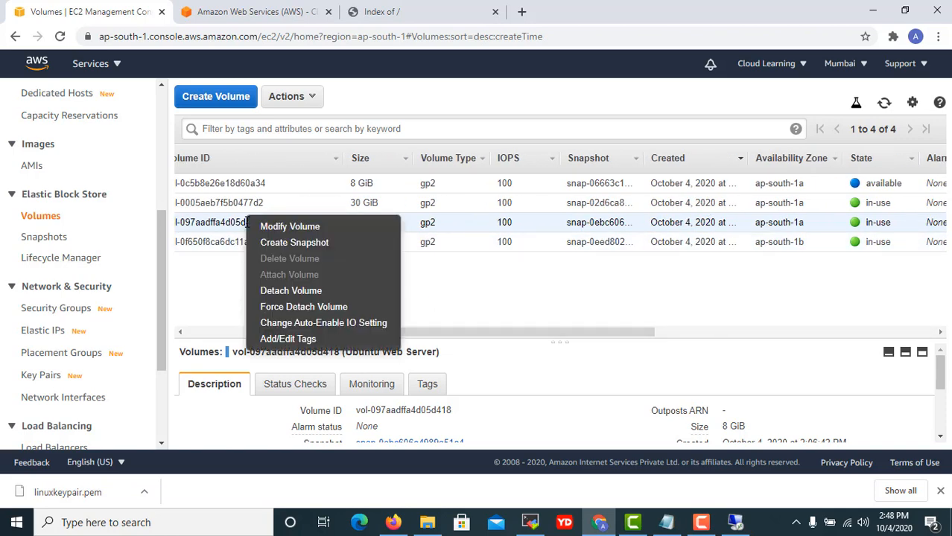
click(308, 292)
click(656, 314)
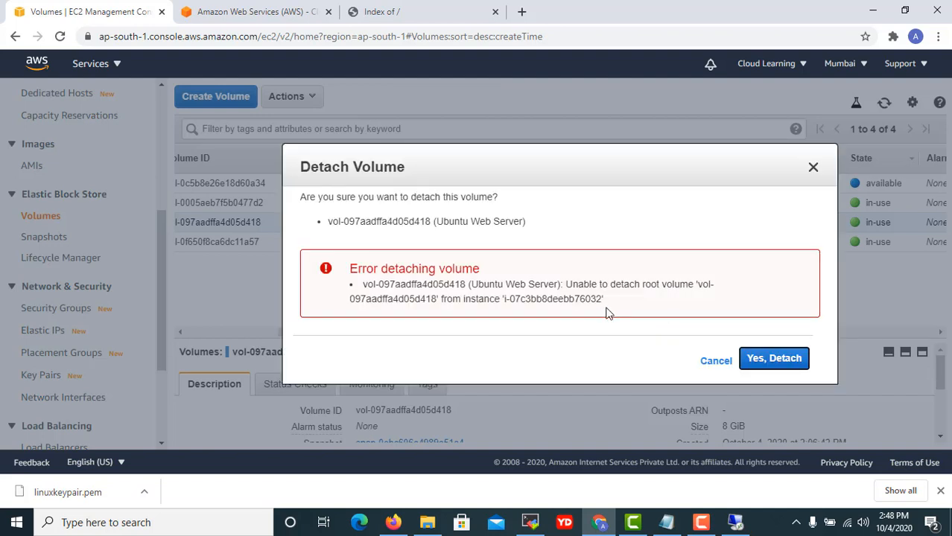
click(716, 362)
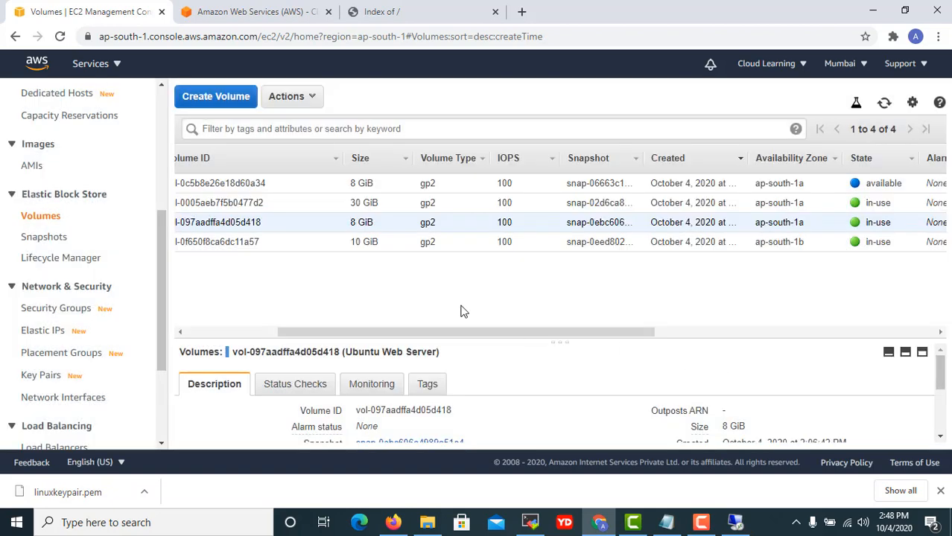
scroll(46, 227, up, 5)
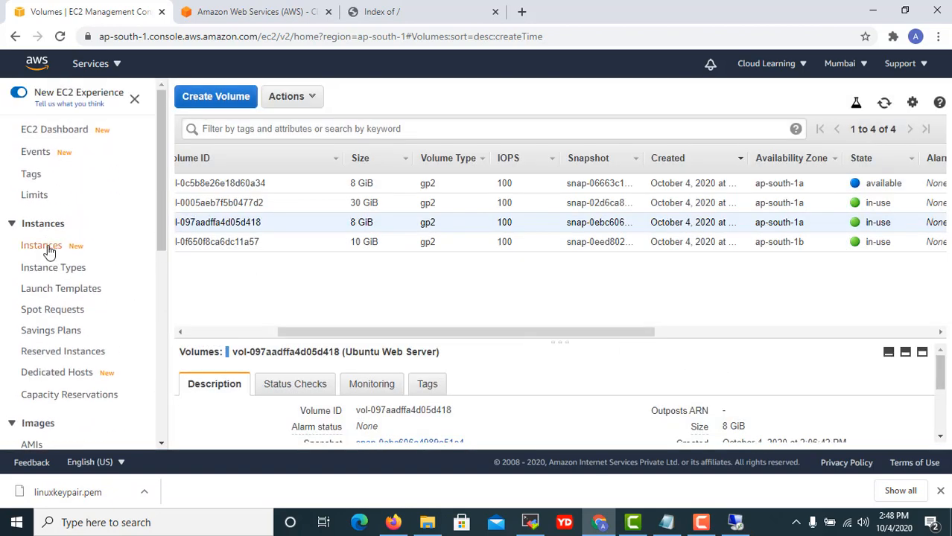
Copy the Ubuntu Web Server's root device name /dev/sda1 from its Storage details.
click(44, 246)
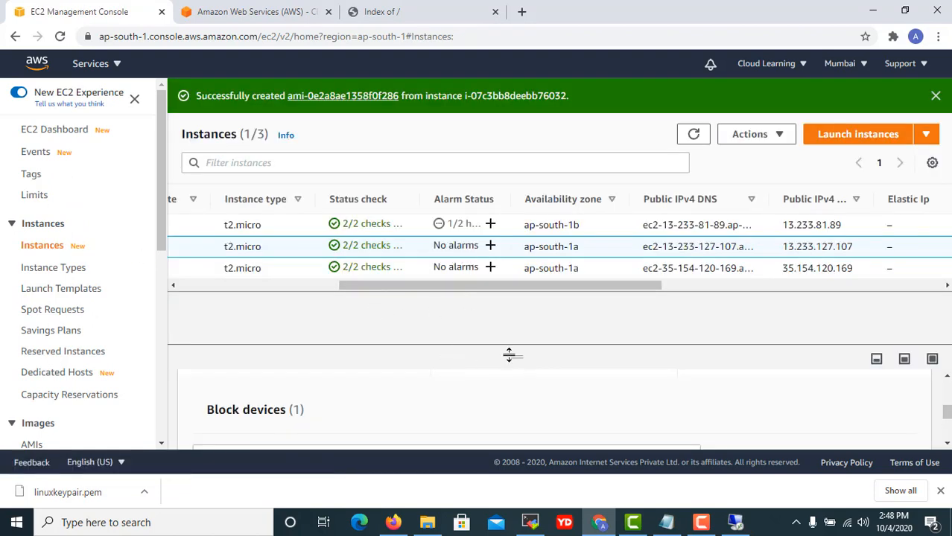
scroll(506, 435, down, 2)
scroll(501, 426, up, 3)
scroll(501, 425, down, 3)
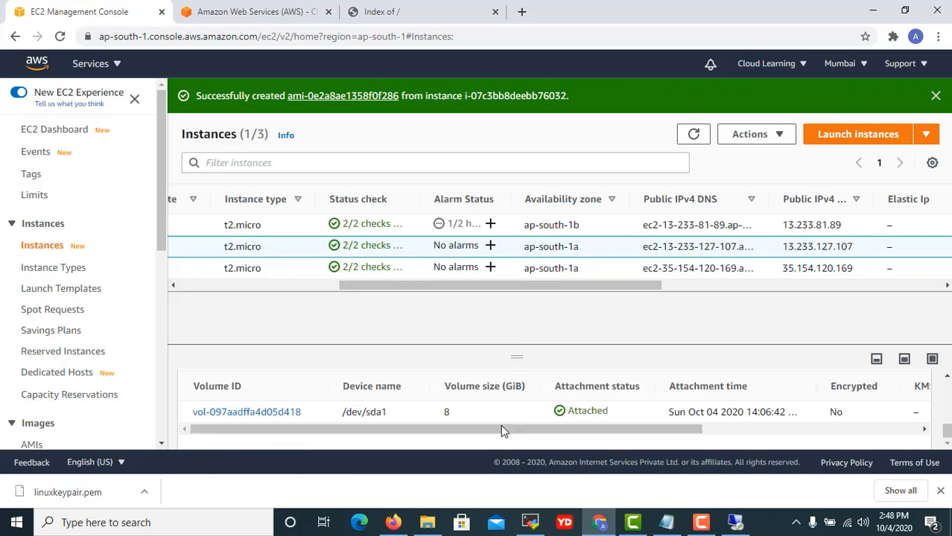
scroll(499, 424, up, 3)
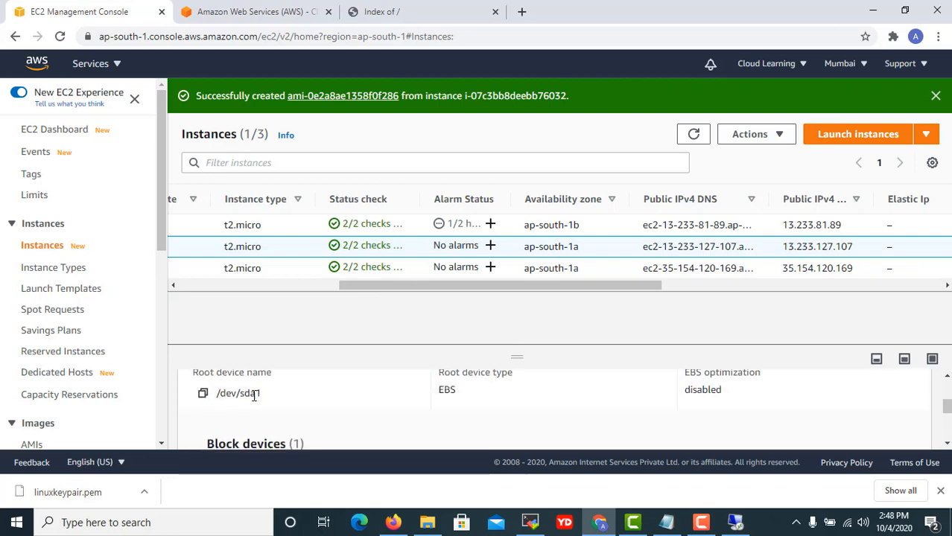
drag(260, 396, 216, 397)
right_click(229, 393)
click(266, 395)
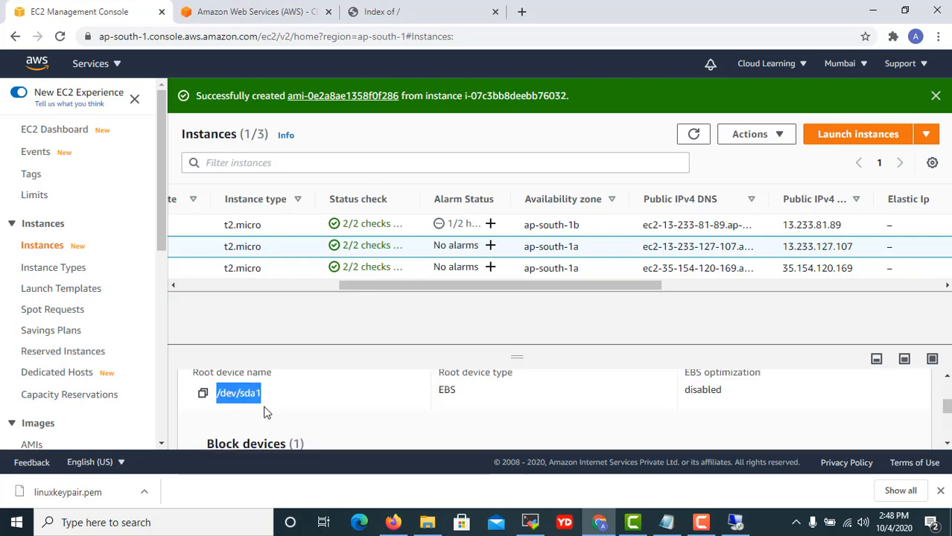
Paste /dev/sda1 on a new line in the Notepad notes and return to the EC2 console.
click(666, 522)
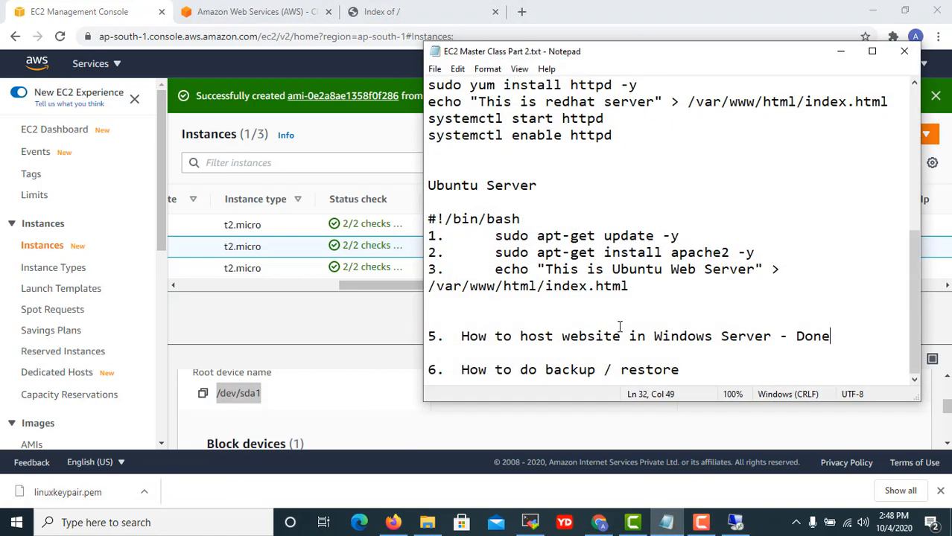
click(700, 370)
key(Return)
key(Return)
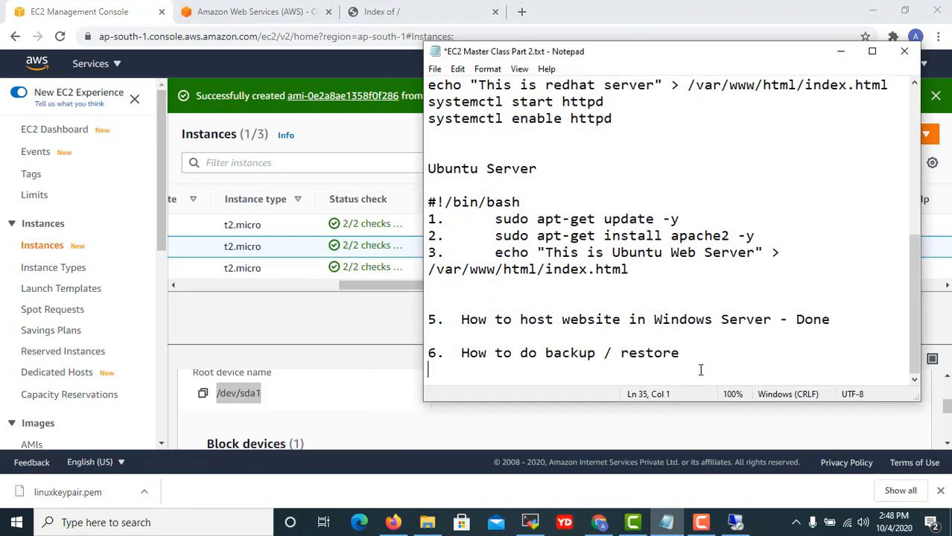
key(ctrl+v)
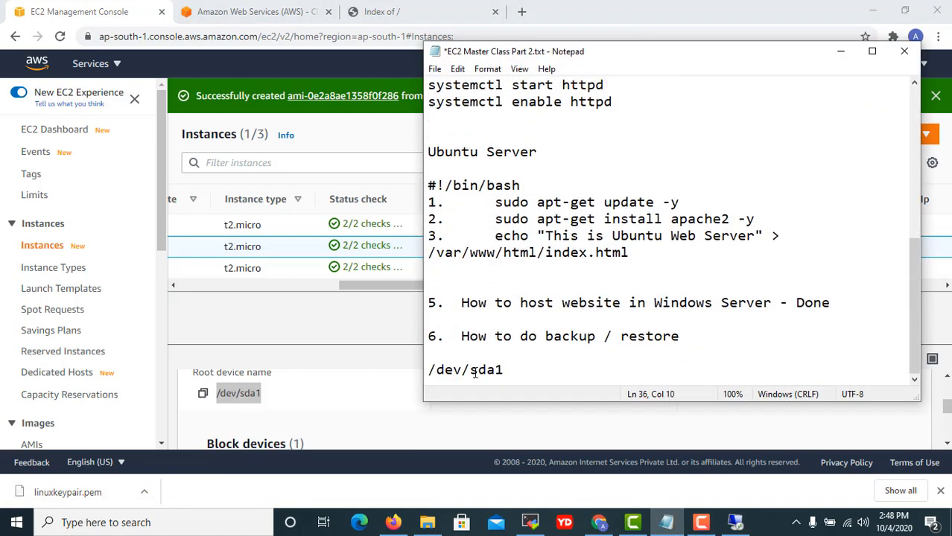
click(354, 410)
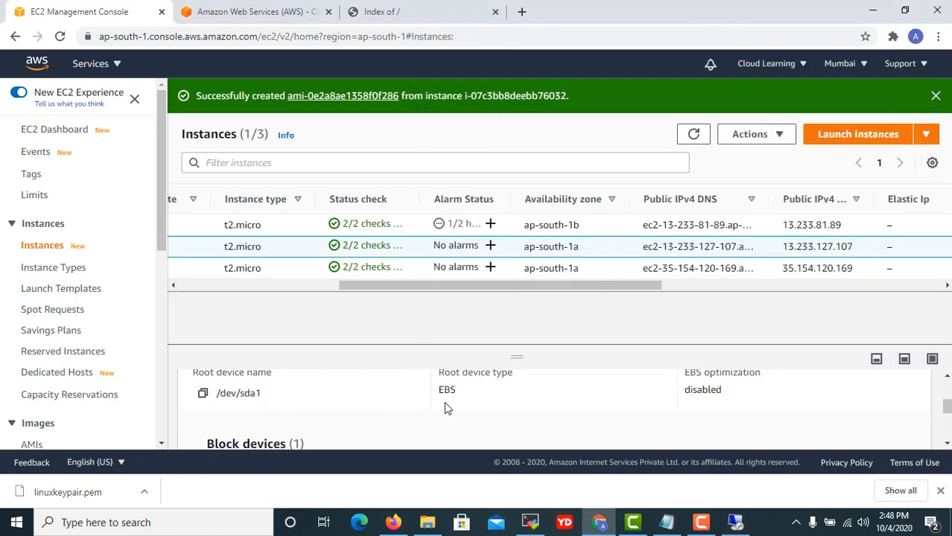
scroll(444, 402, up, 3)
drag(343, 286, 156, 302)
Stop the Ubuntu Web Server instance, leaving the Windows 2019 and Redhat servers running.
click(783, 136)
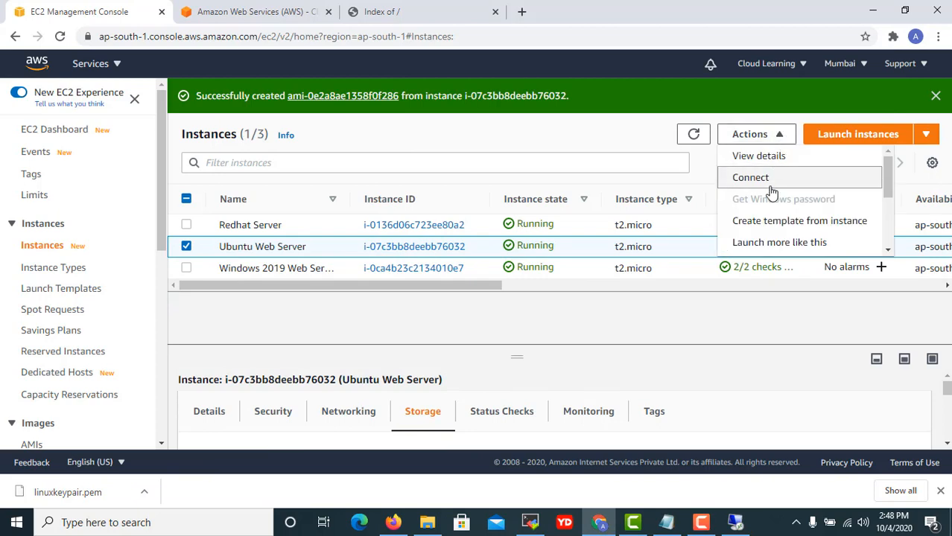
scroll(796, 219, down, 1)
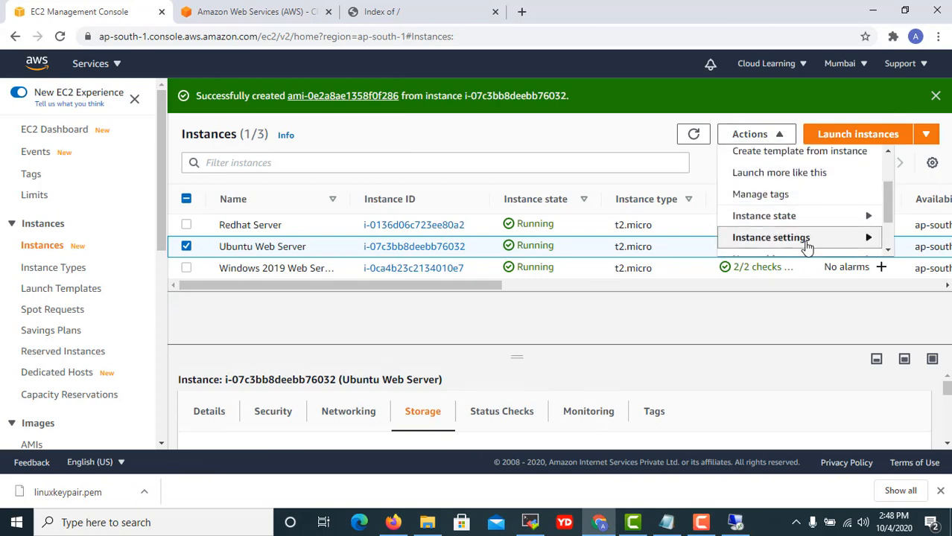
click(795, 219)
click(617, 171)
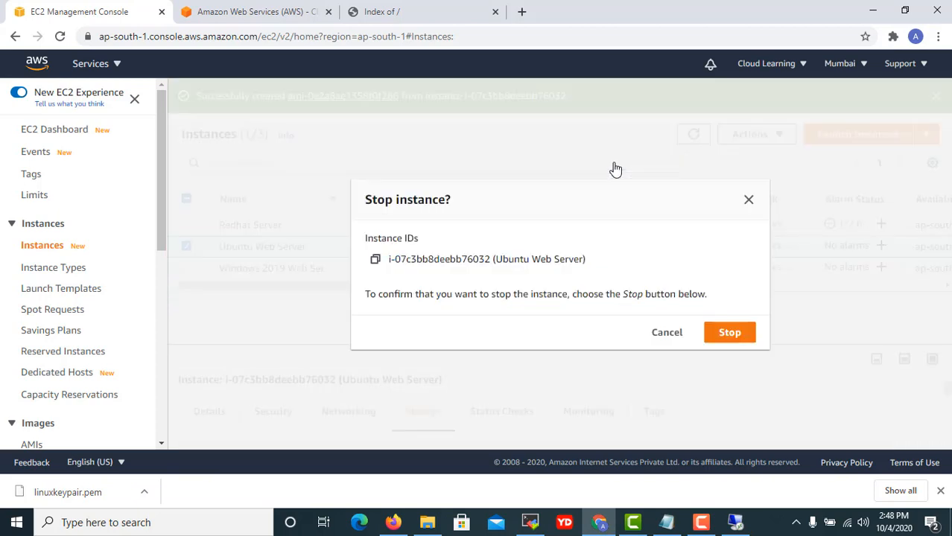
click(708, 336)
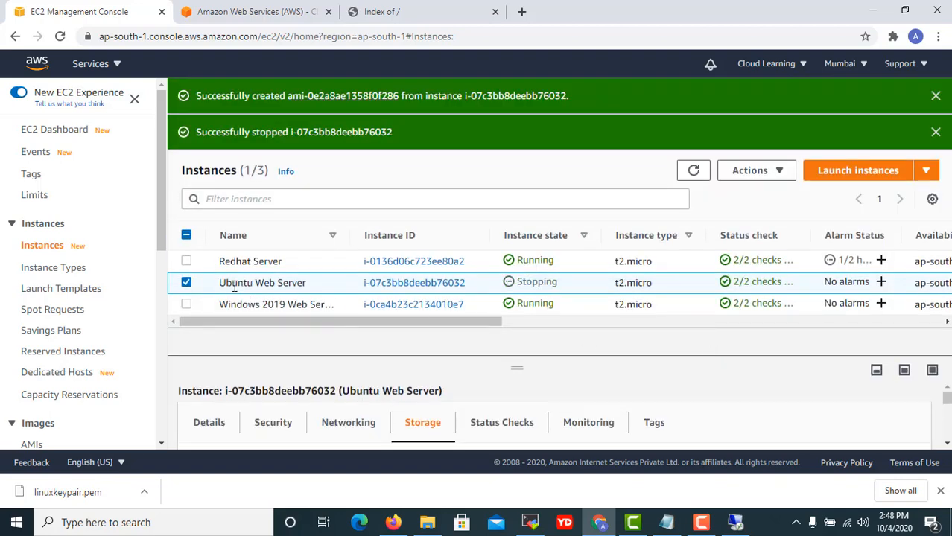
click(693, 171)
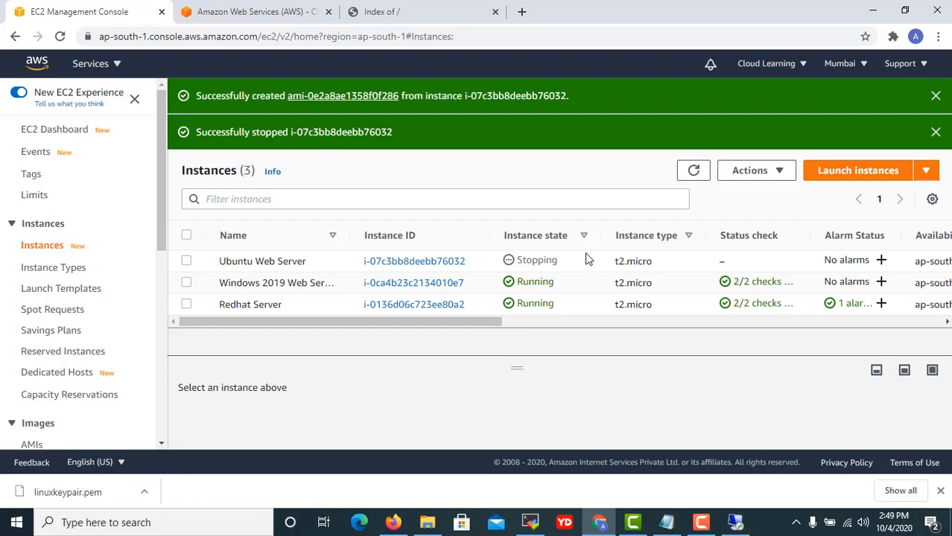
Disconnect the Remote Desktop session and refresh to confirm Ubuntu Web Server shows Stopped.
click(733, 524)
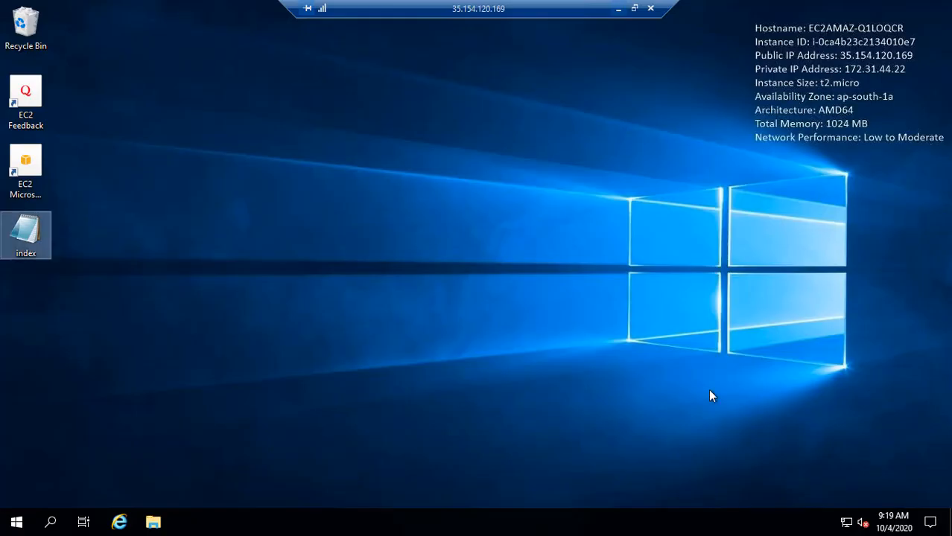
click(17, 521)
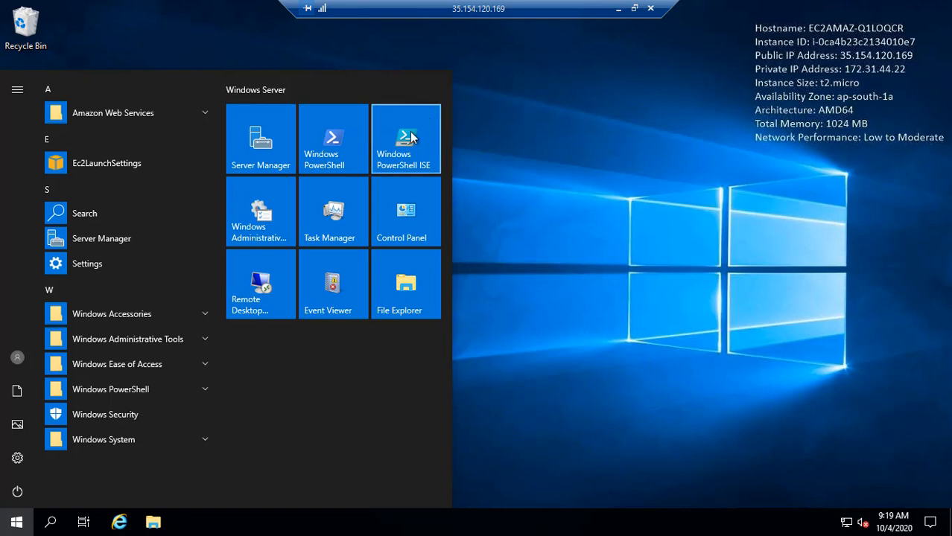
click(13, 493)
click(29, 407)
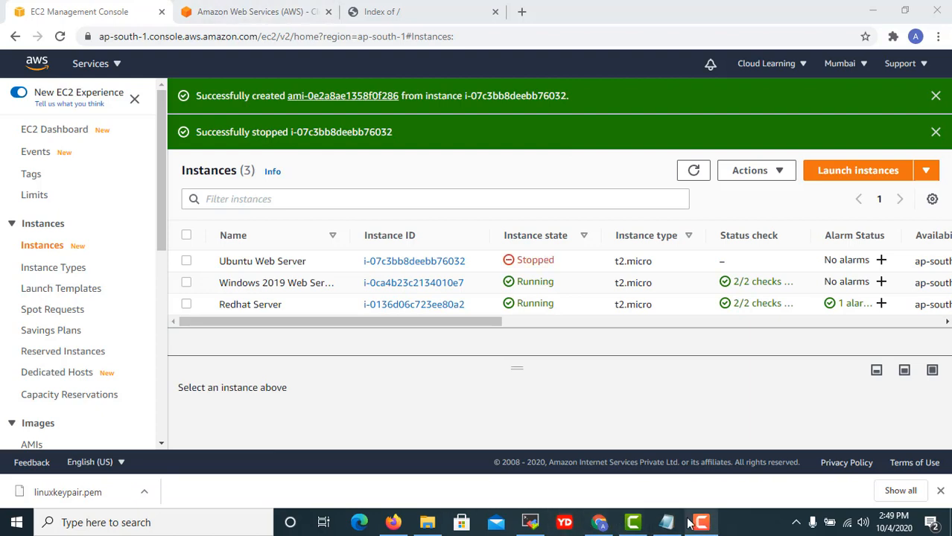
click(694, 171)
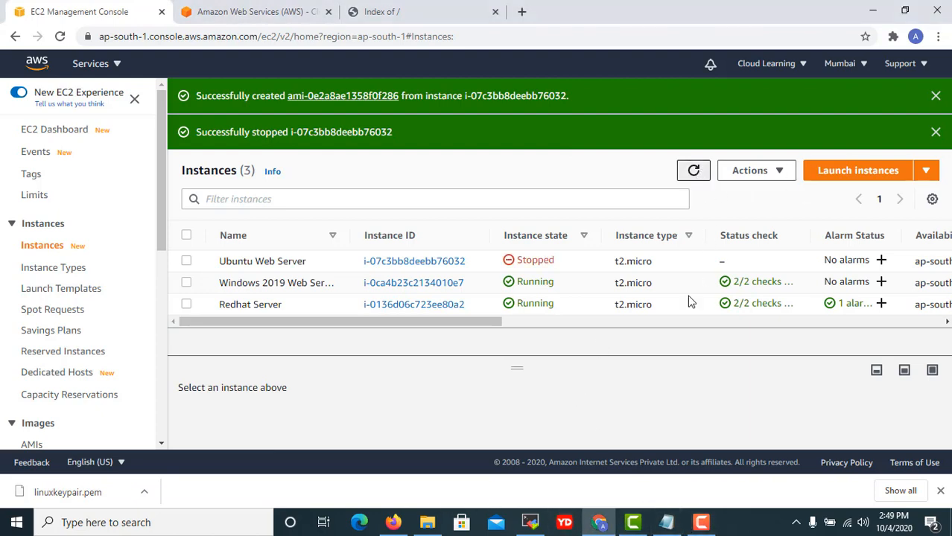
click(186, 263)
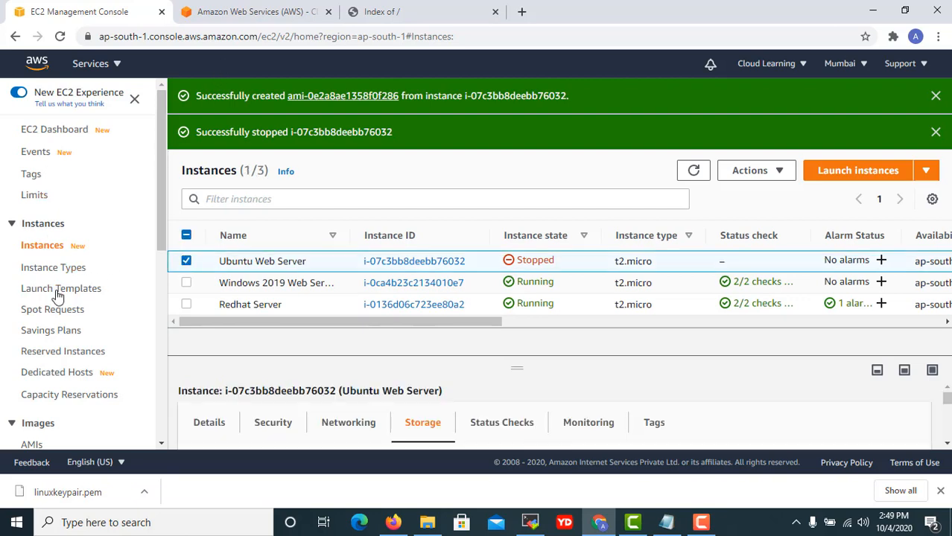
scroll(58, 296, down, 4)
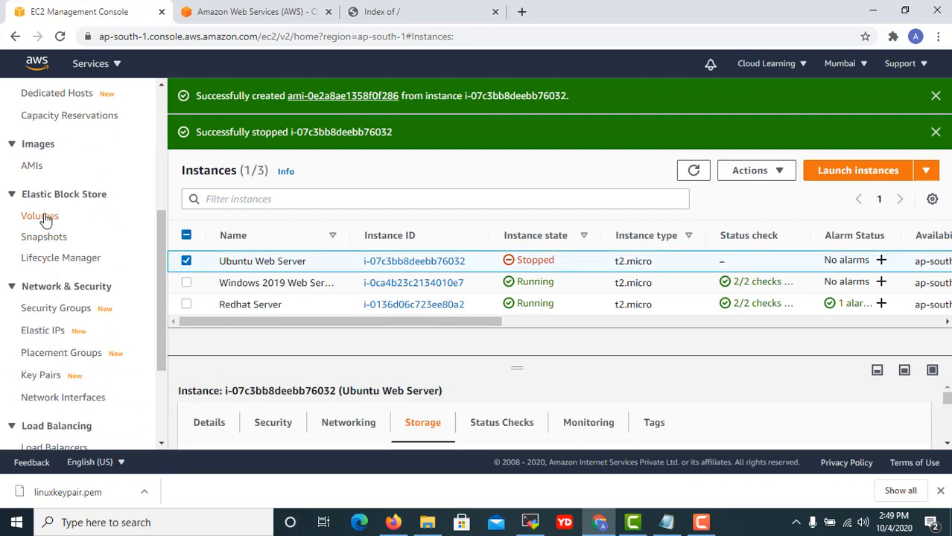
Open the EC2 Volumes page in a second browser tab.
right_click(44, 216)
click(82, 224)
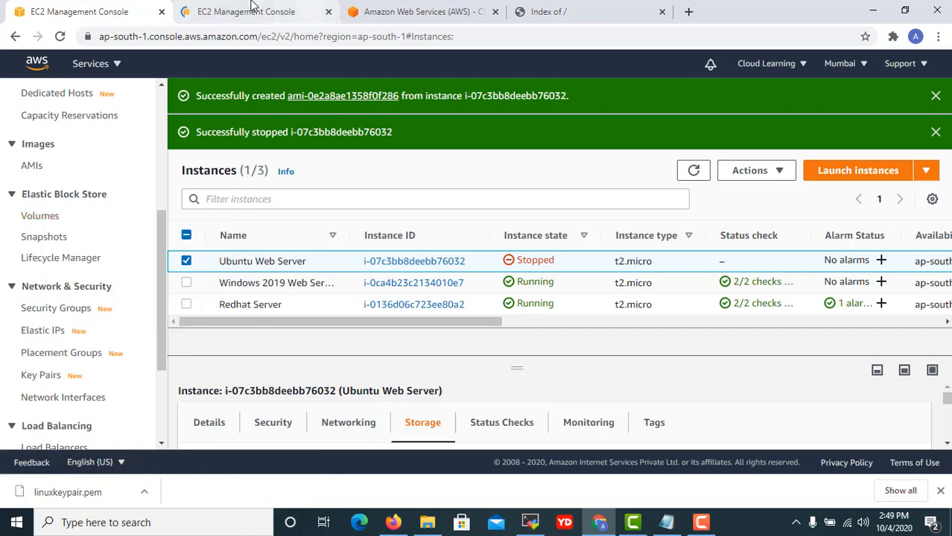
click(251, 9)
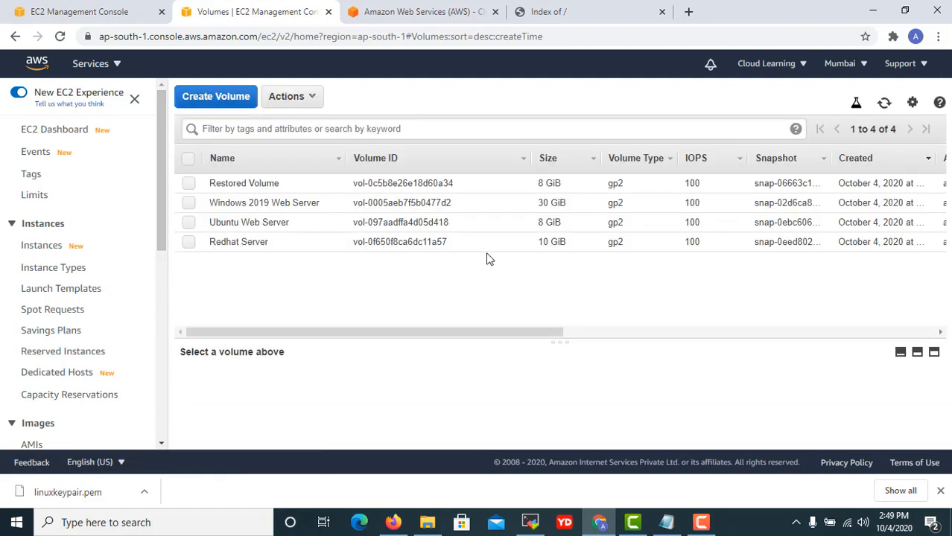
drag(523, 333, 710, 336)
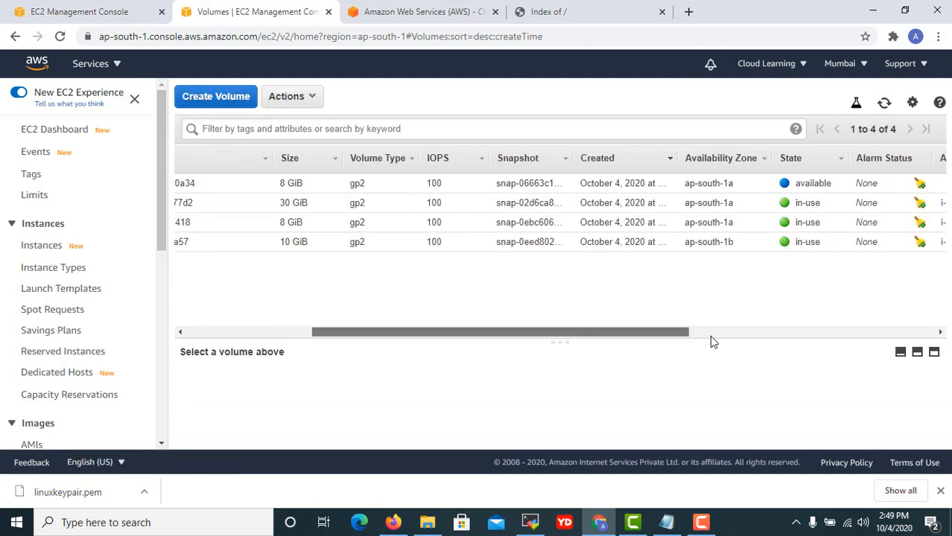
Detach the Ubuntu Web Server's 8 GiB volume and refresh until it shows available.
click(597, 223)
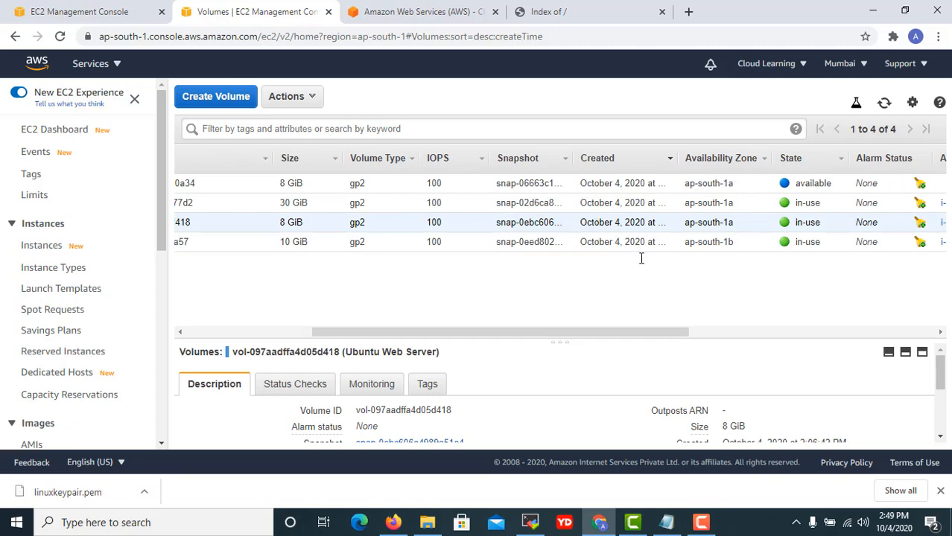
right_click(597, 221)
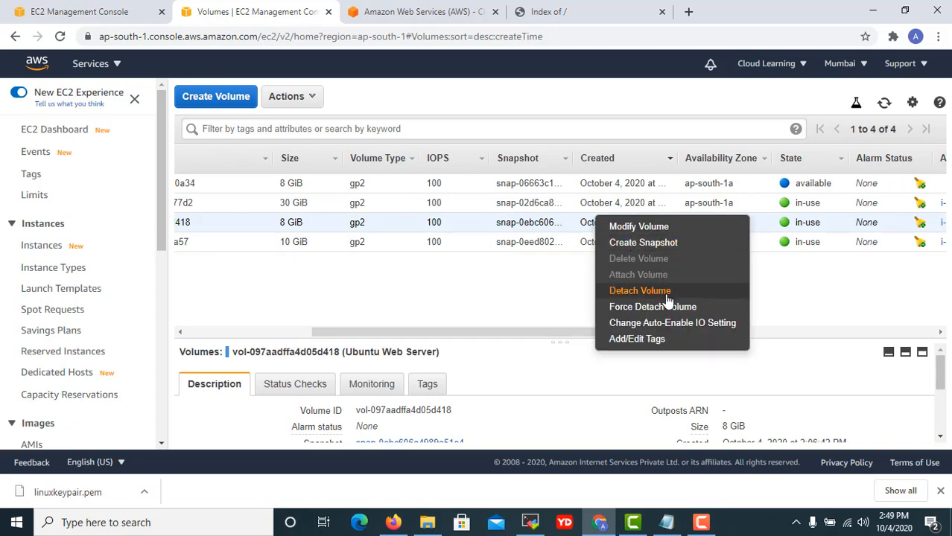
click(639, 291)
click(678, 318)
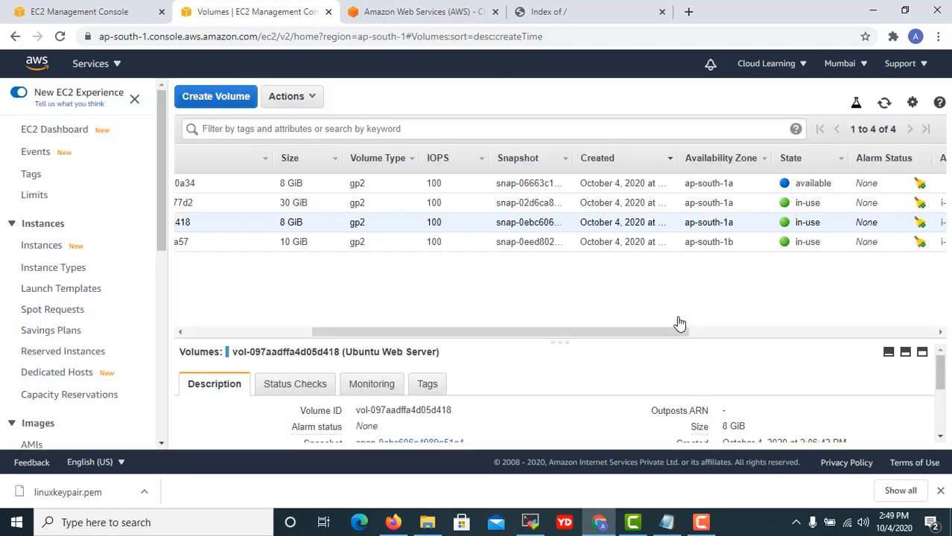
click(892, 108)
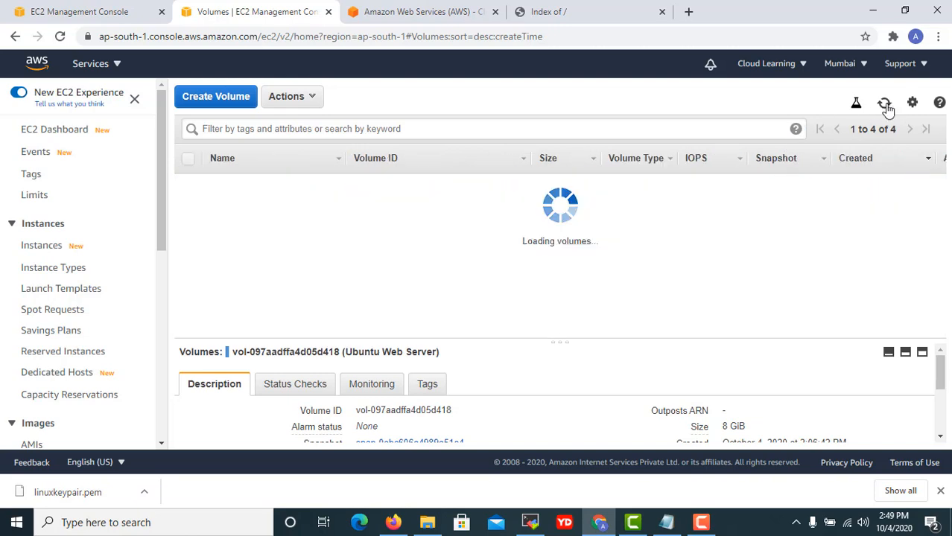
drag(494, 333, 746, 336)
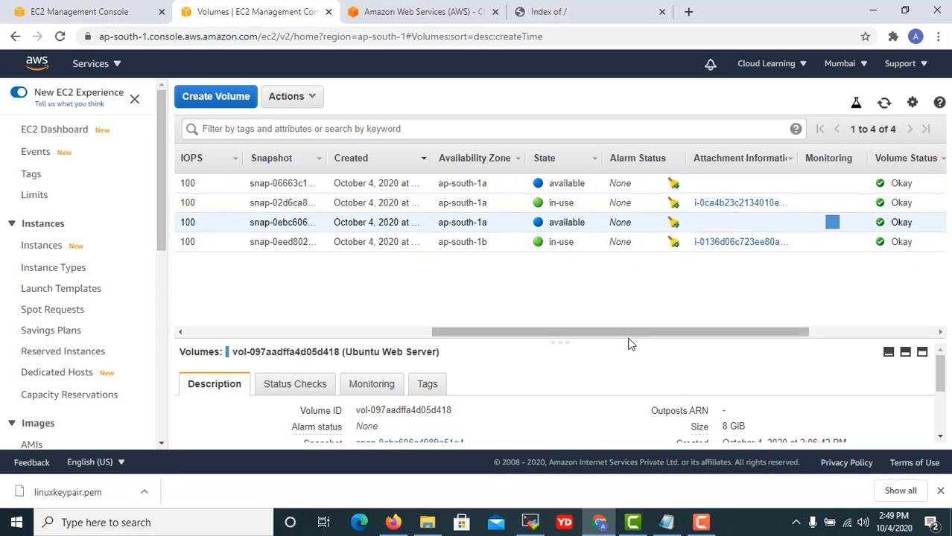
drag(411, 345, 365, 354)
click(350, 359)
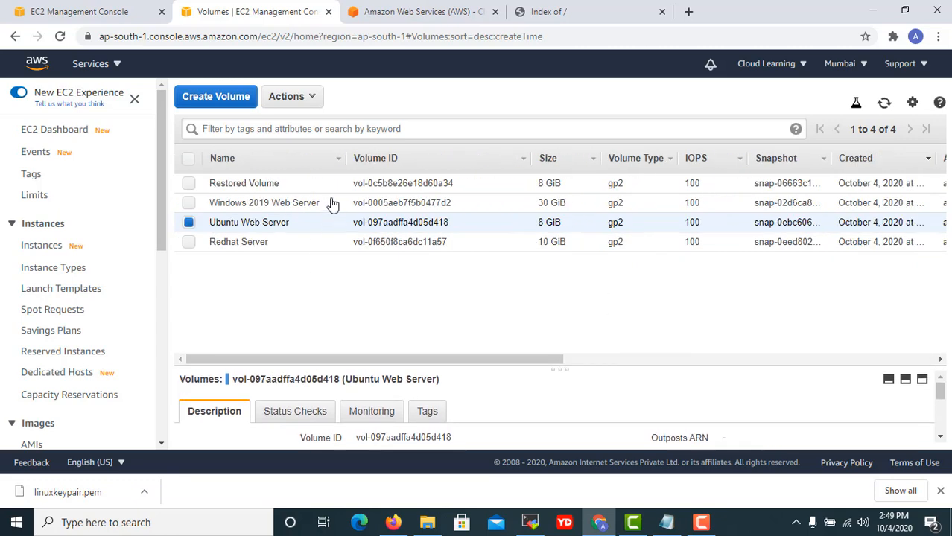
click(291, 187)
Attach Restored Volume to the stopped Ubuntu Web Server as /dev/sda1, then view Instances.
right_click(289, 187)
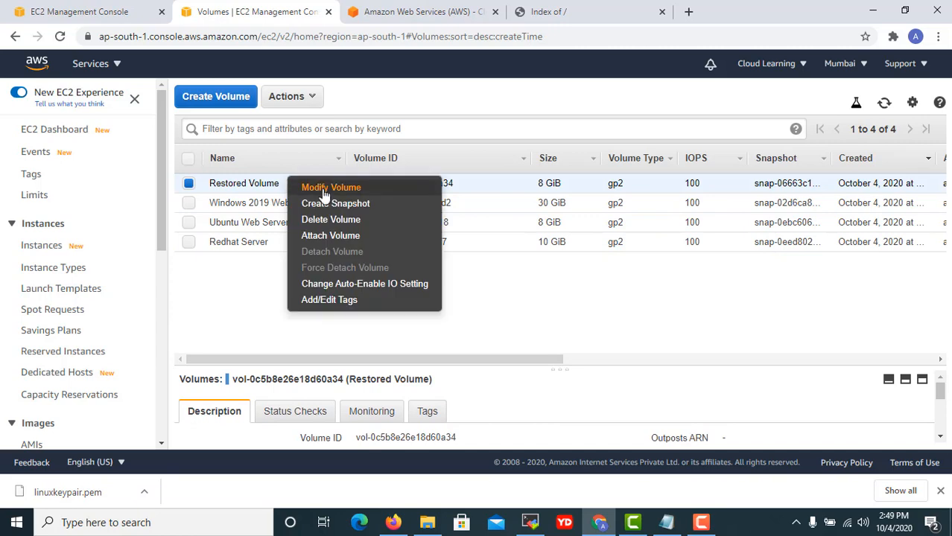
click(344, 237)
click(517, 258)
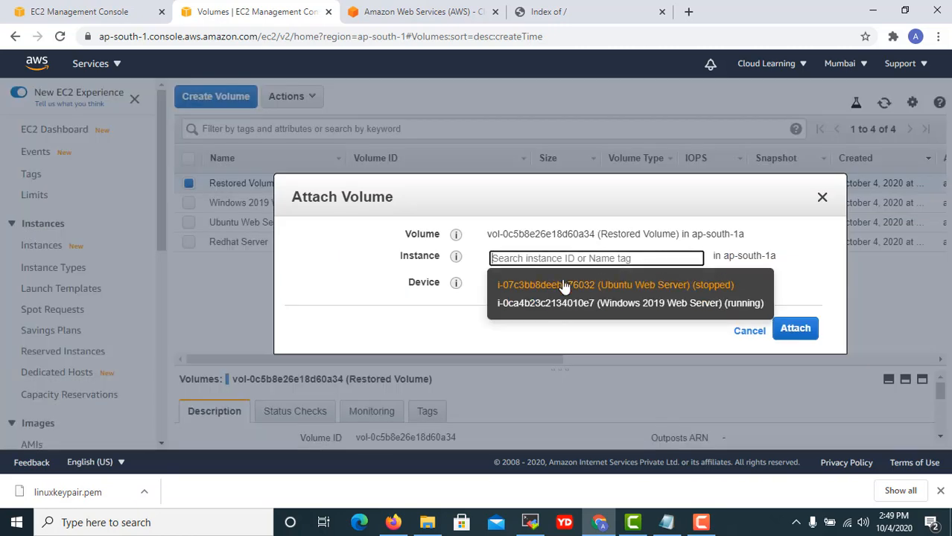
click(564, 286)
click(545, 283)
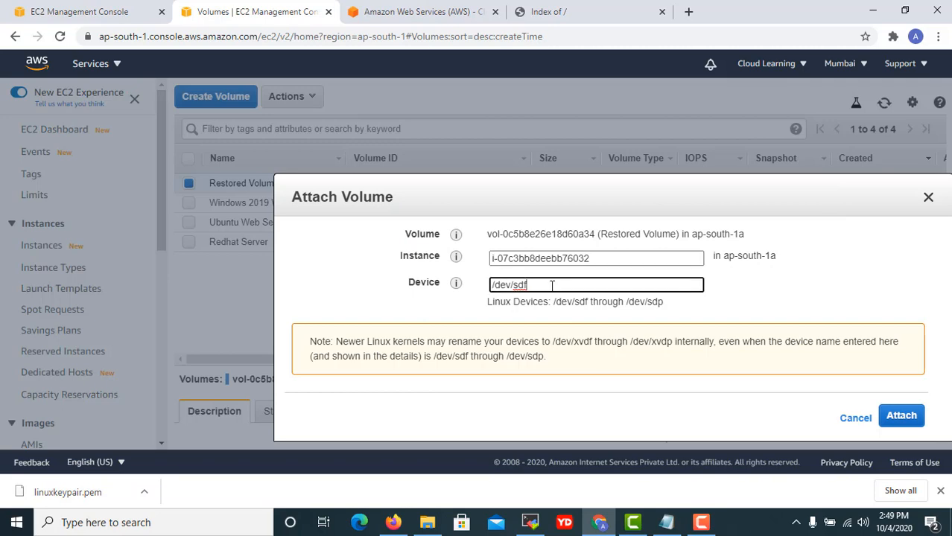
click(666, 523)
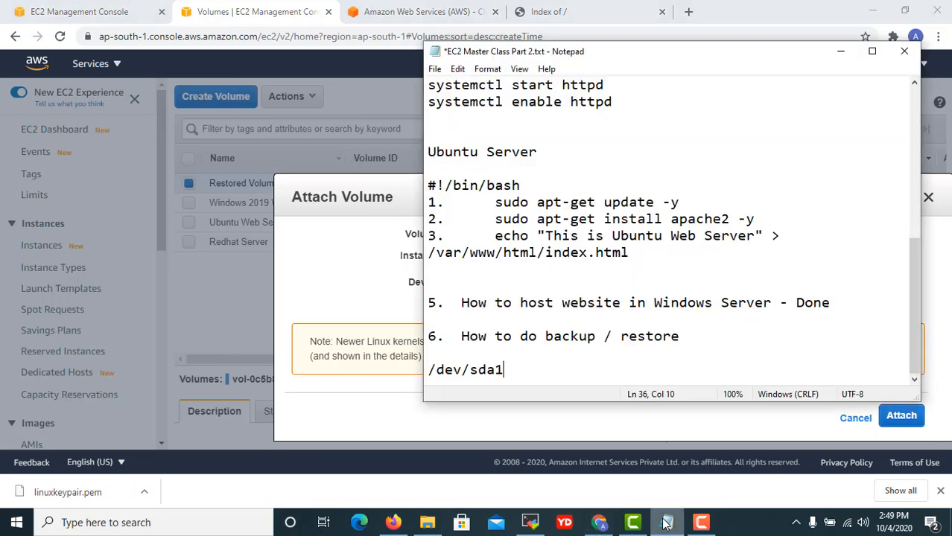
click(667, 523)
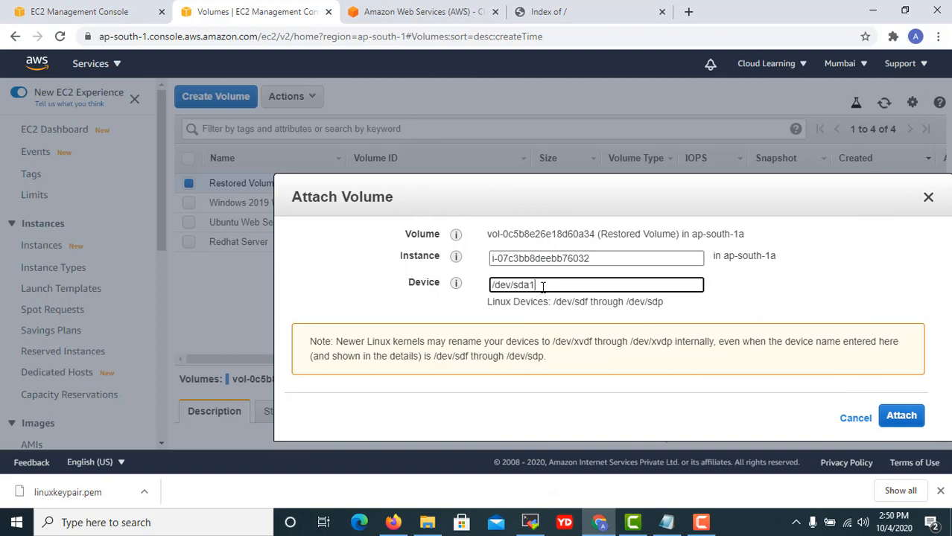
click(904, 419)
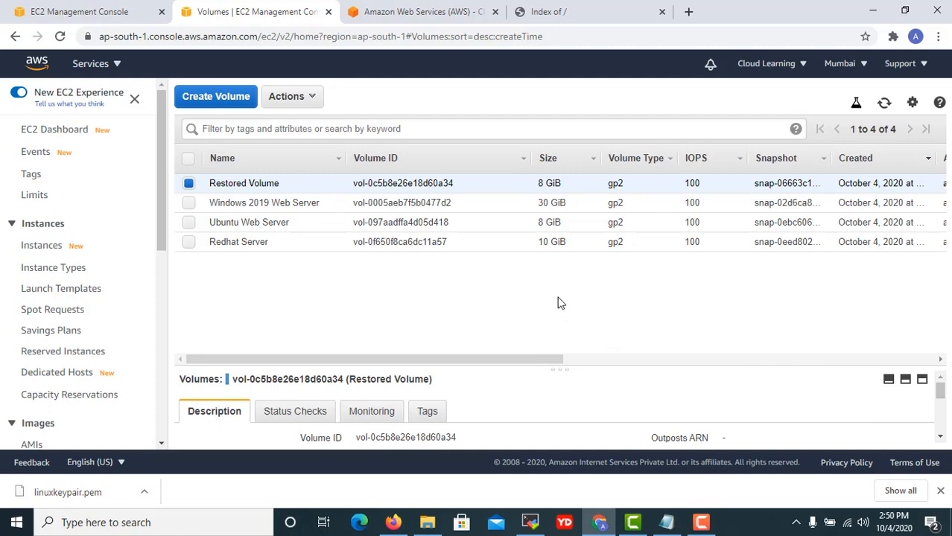
drag(552, 359, 843, 367)
drag(553, 359, 34, 335)
click(34, 249)
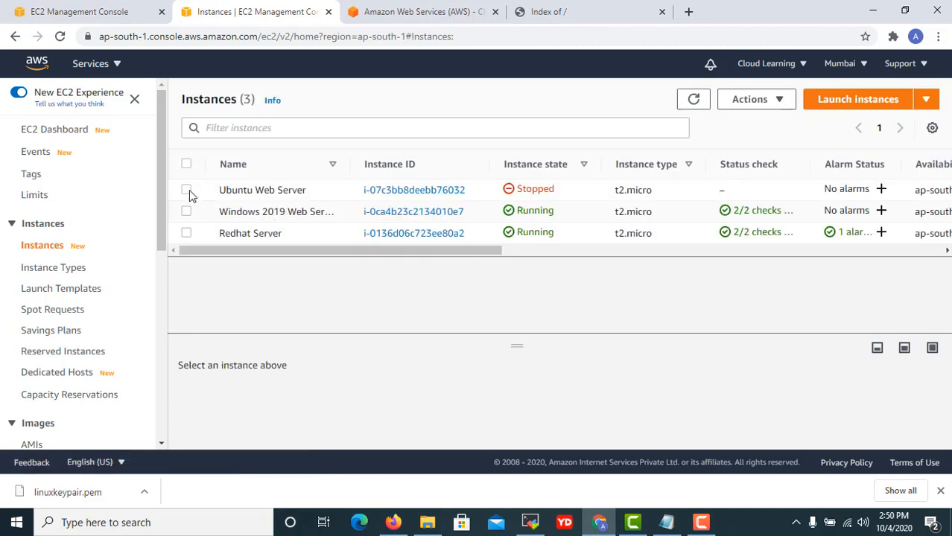
Start the Ubuntu Web Server instance and refresh the list until it is running.
click(187, 190)
click(758, 107)
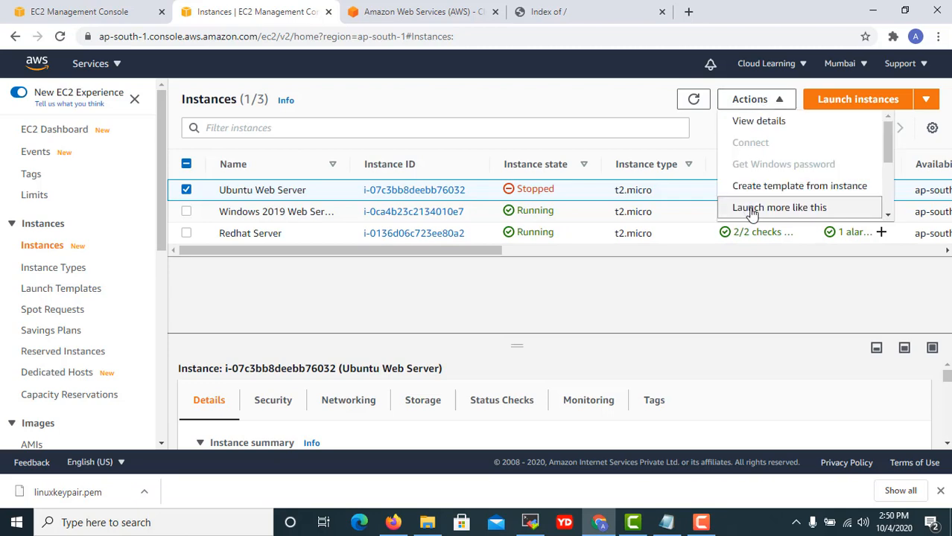
scroll(753, 212, down, 3)
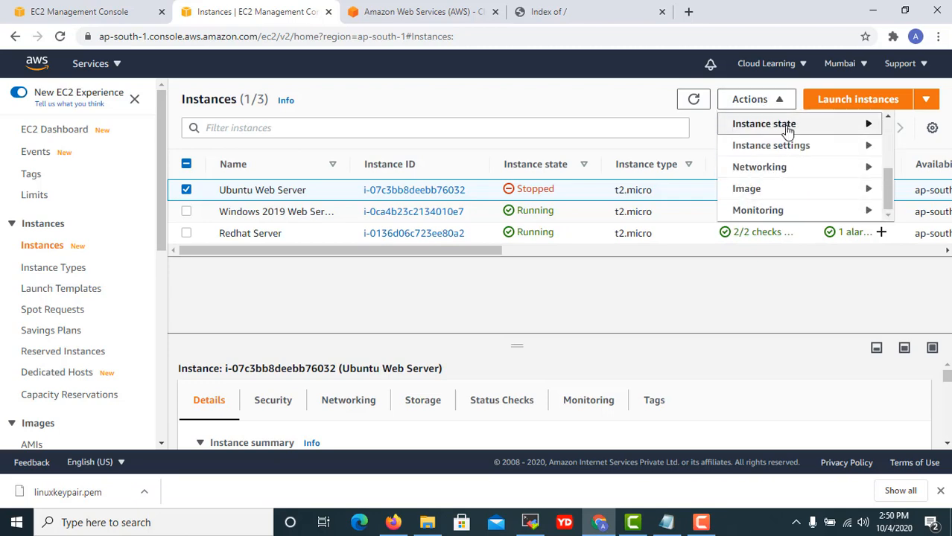
mouse_move(790, 127)
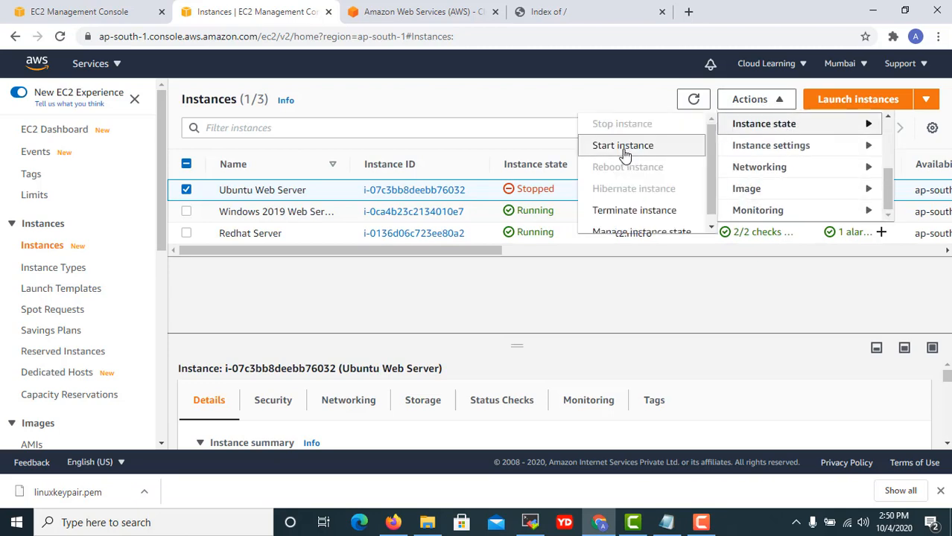
click(623, 147)
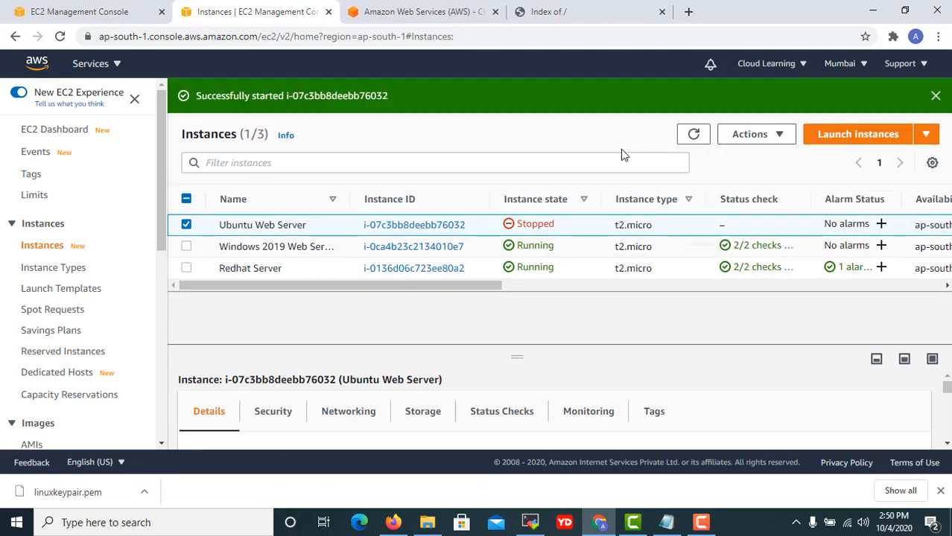
click(551, 12)
click(262, 39)
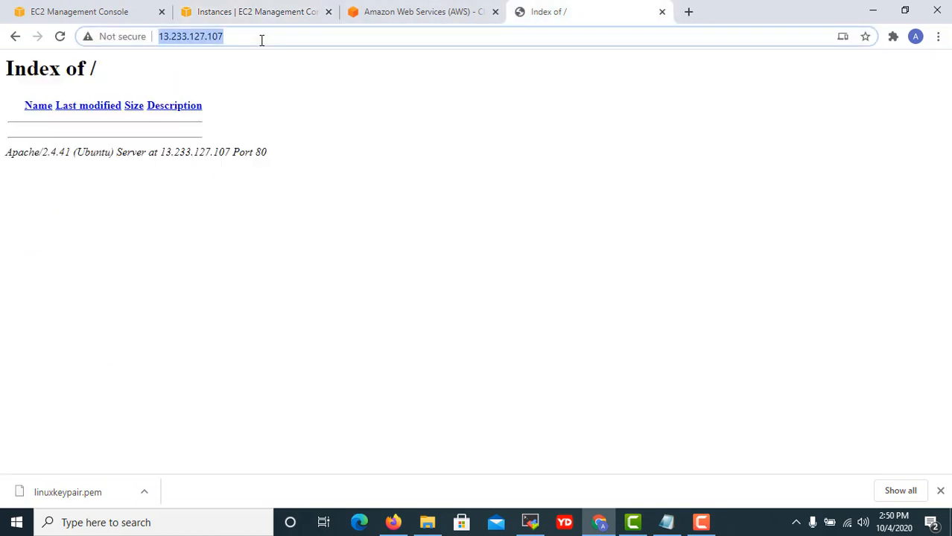
click(393, 14)
click(67, 11)
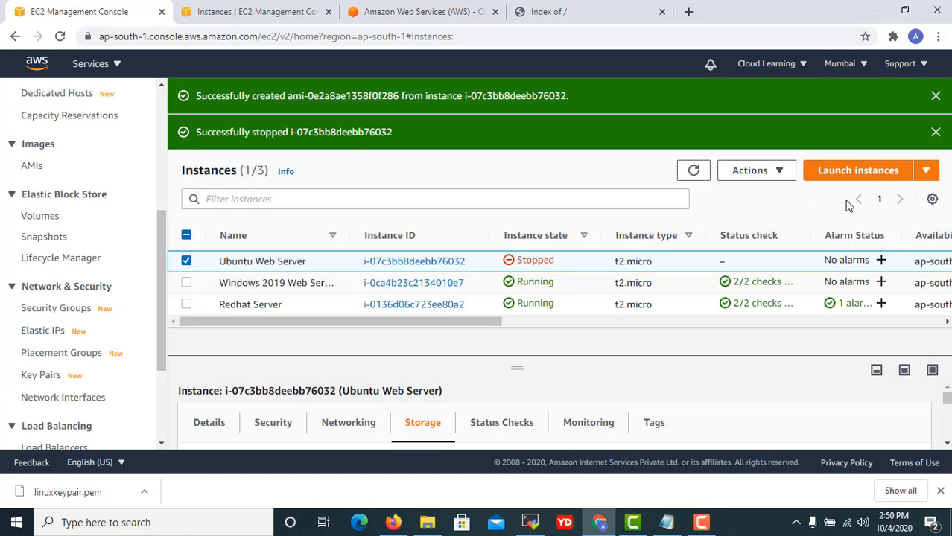
click(692, 171)
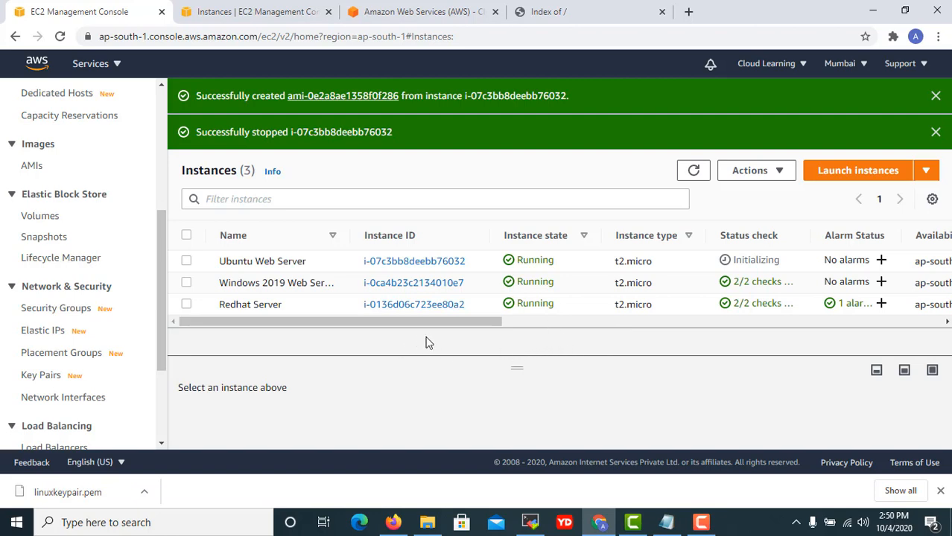
click(935, 95)
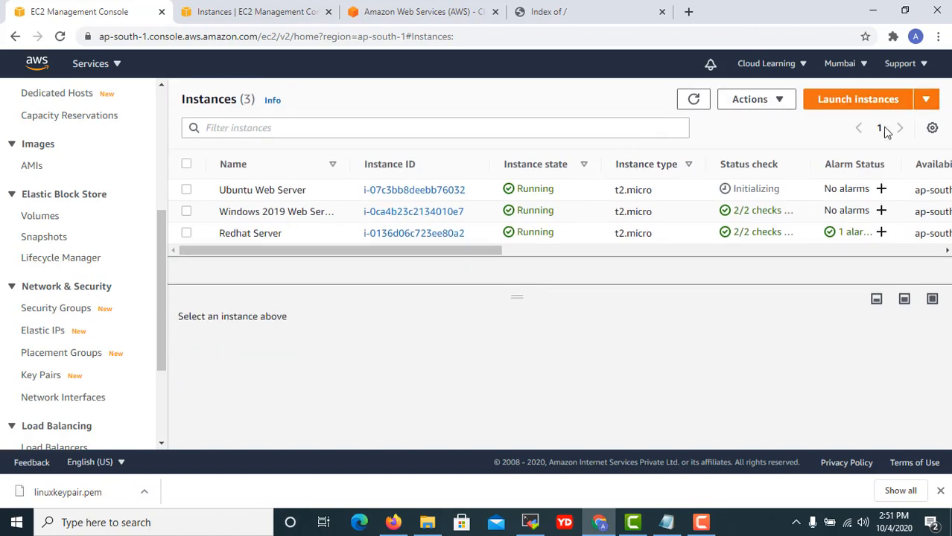
click(692, 101)
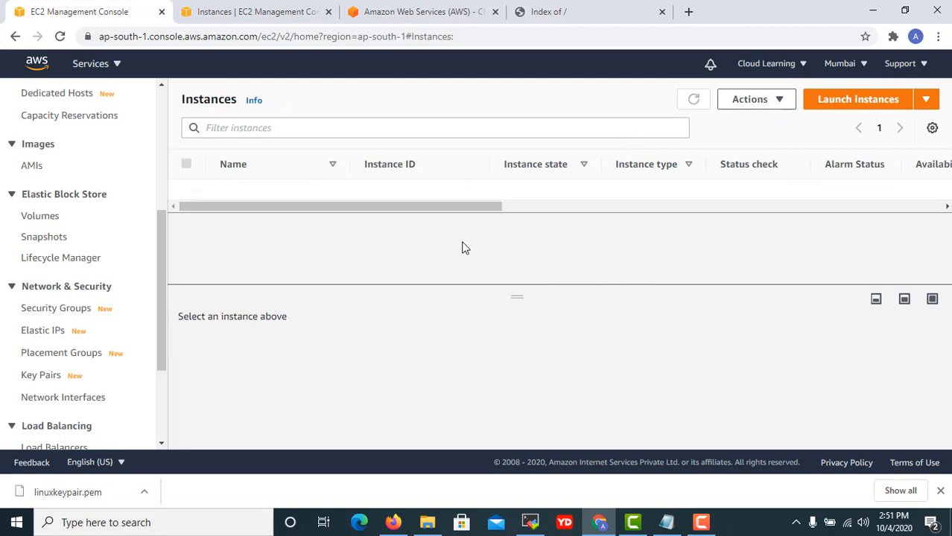
Copy Ubuntu Web Server's public IPv4 address 35.154.17.94 and return to the Index of / tab.
click(581, 192)
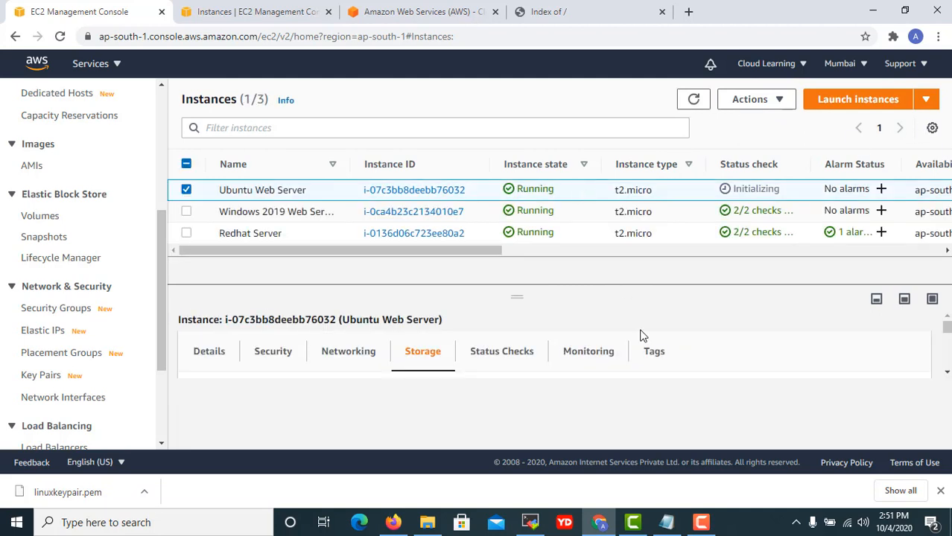
click(210, 357)
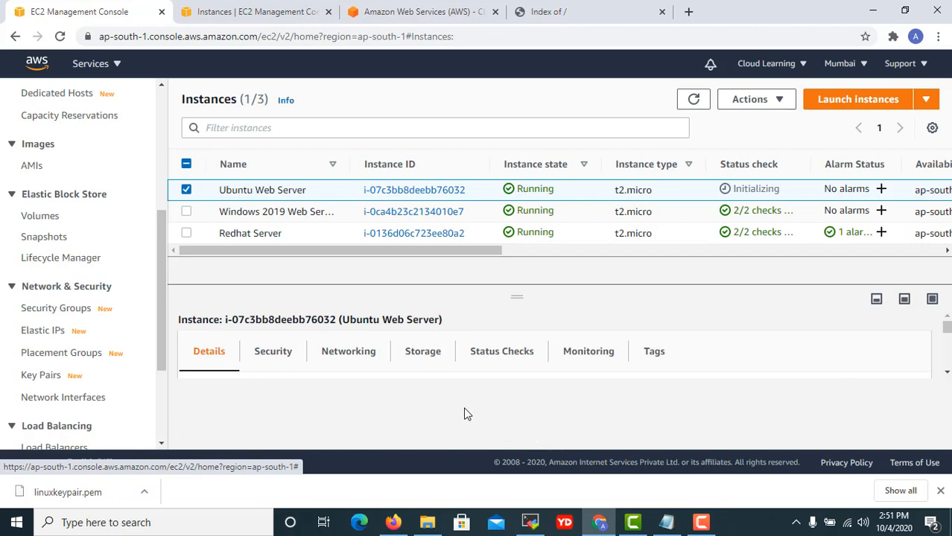
drag(514, 293, 515, 259)
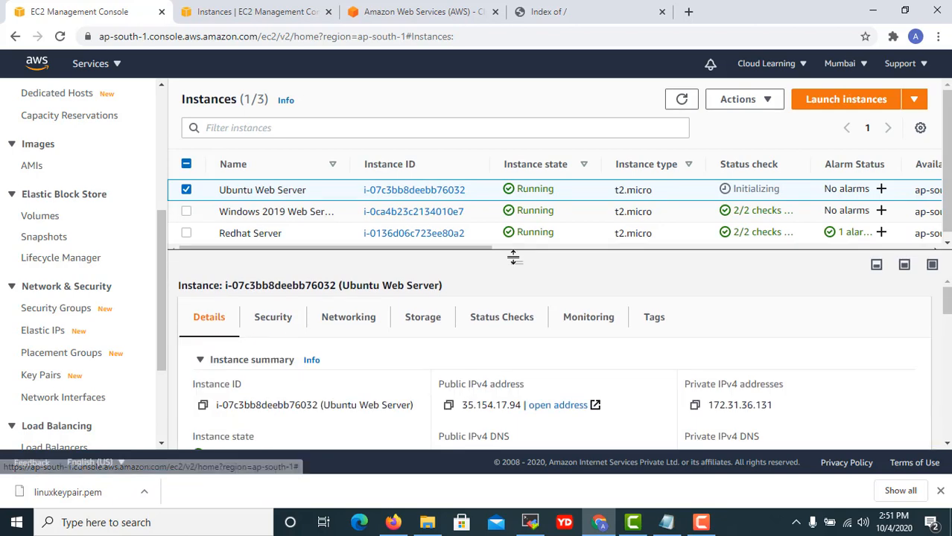
click(449, 406)
click(567, 15)
click(574, 38)
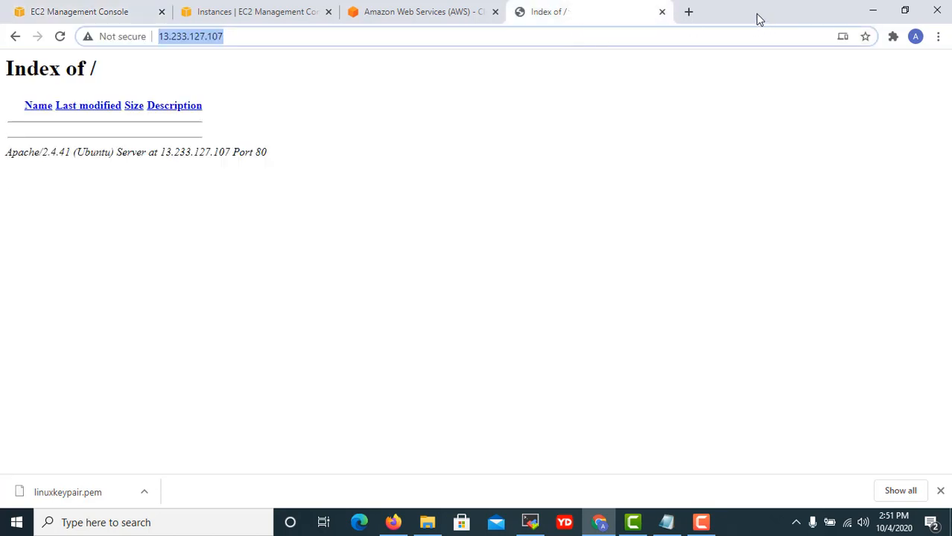
Load 35.154.17.94 in a new Chrome tab, showing 'This is Ubuntu Web Server', then bring up MobaXterm.
click(685, 11)
click(671, 33)
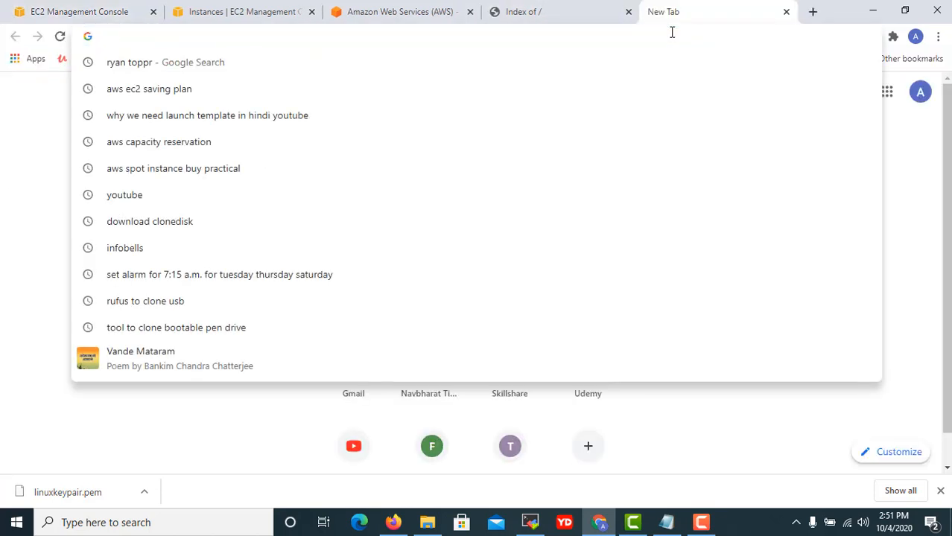
key(ctrl+v)
key(Return)
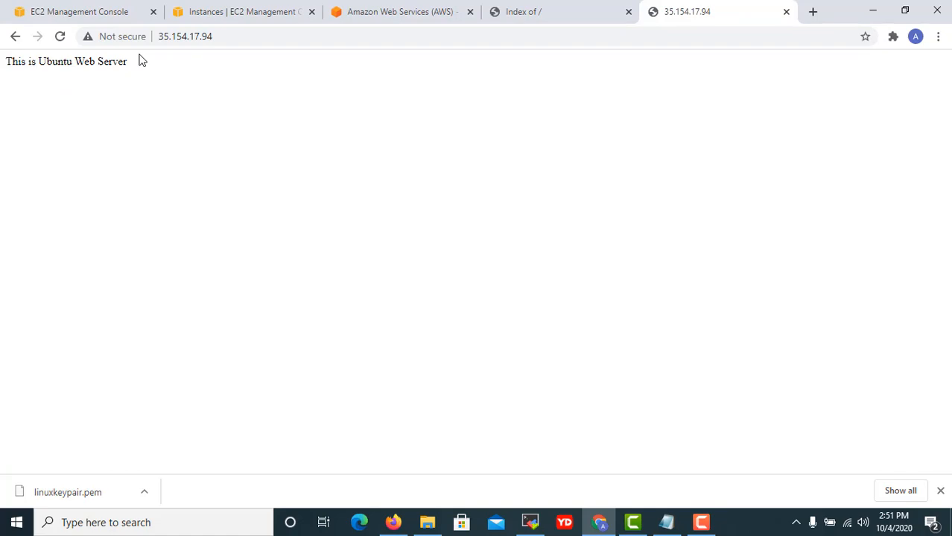
click(221, 41)
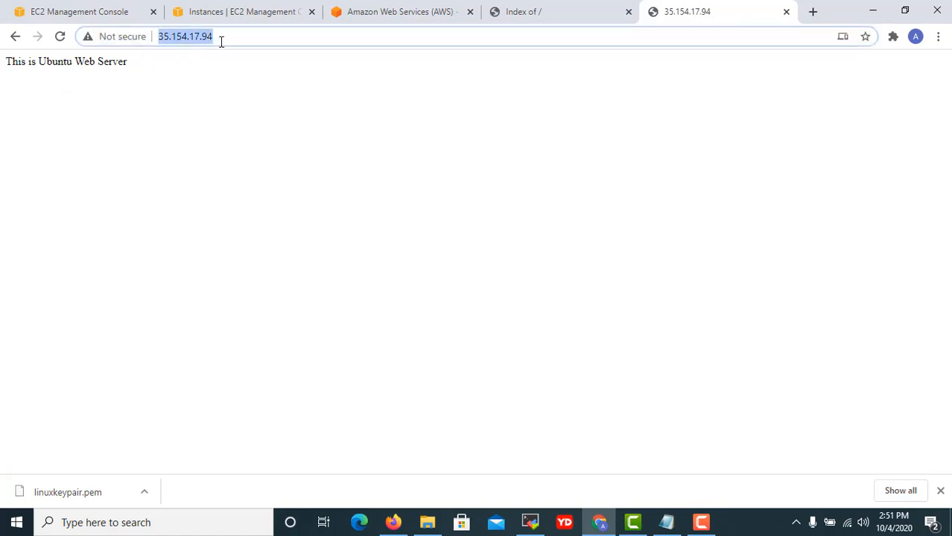
click(530, 522)
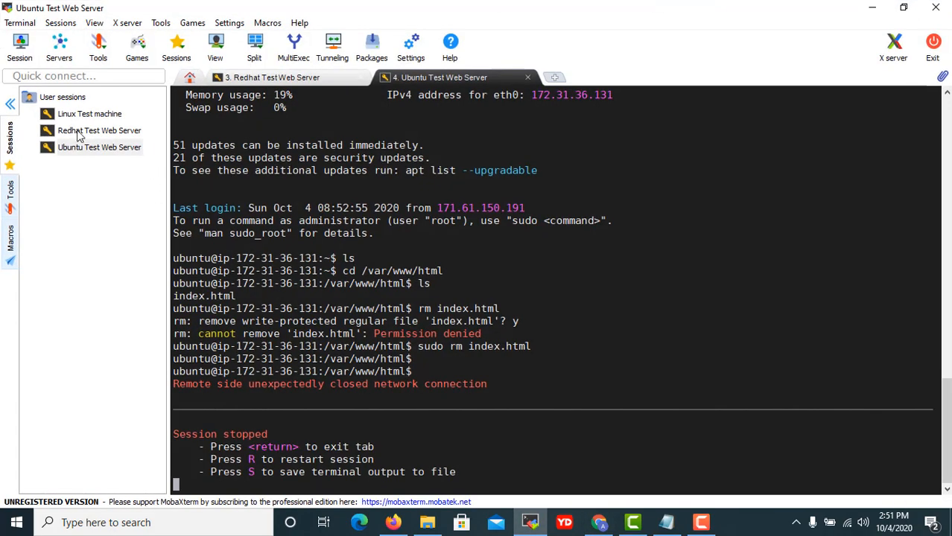
Point the saved Ubuntu Test Web Server session at host 35.154.17.94 and connect.
click(97, 148)
right_click(97, 147)
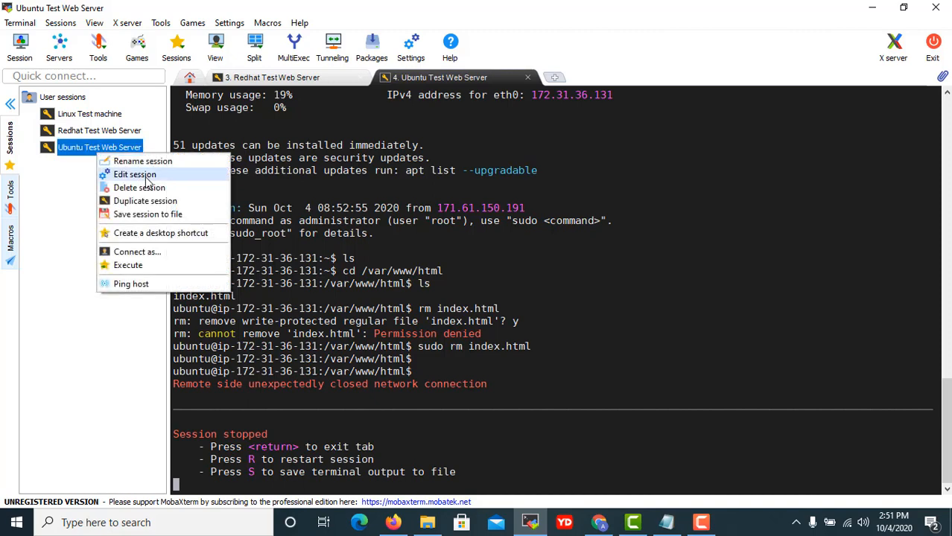
click(123, 175)
key(ctrl+v)
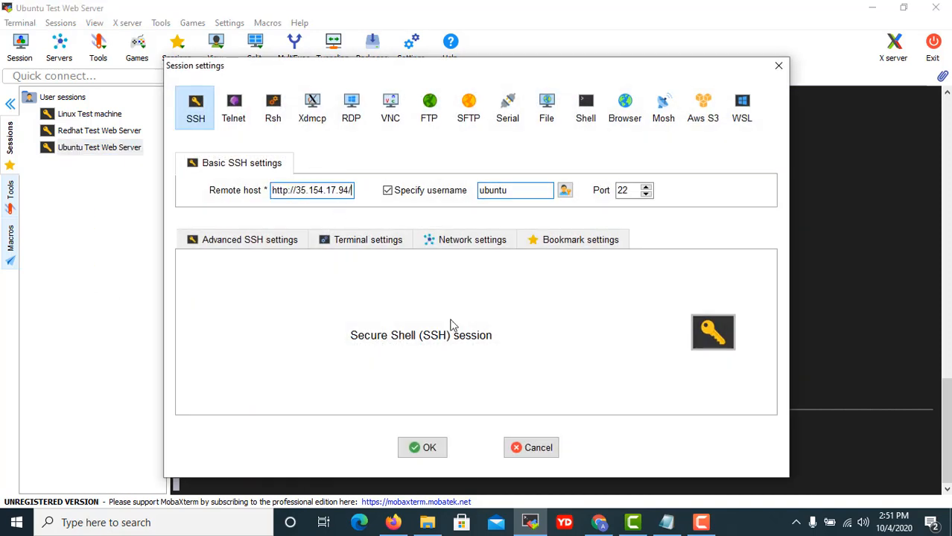
key(BackSpace)
drag(297, 191, 207, 195)
key(BackSpace)
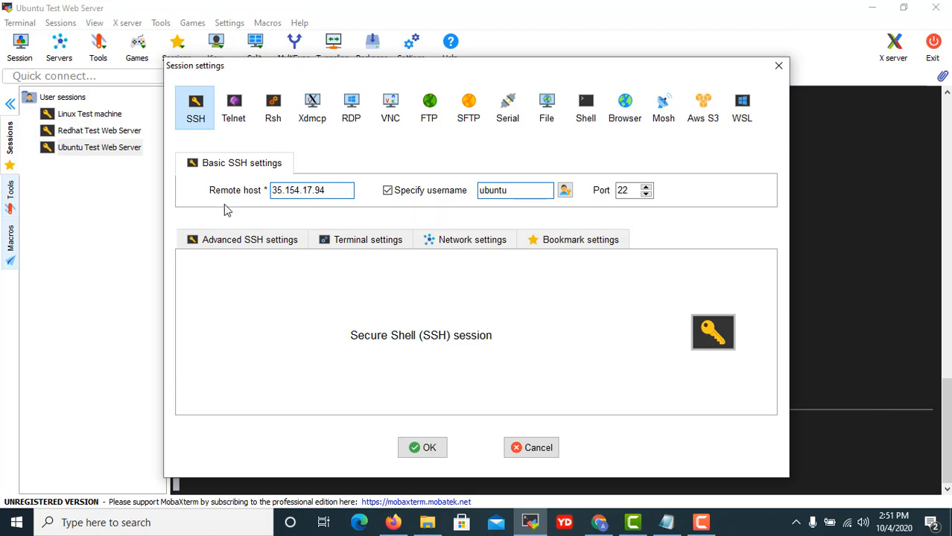
click(440, 447)
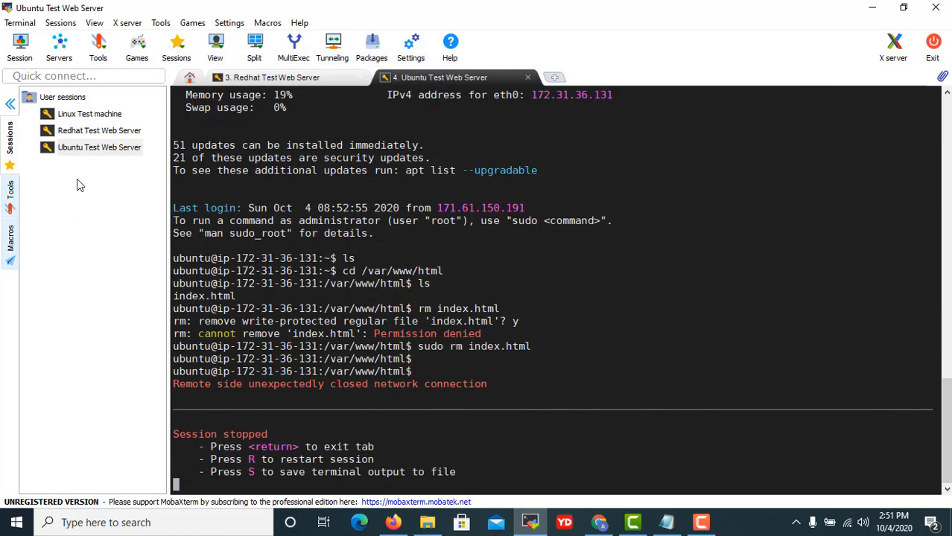
double_click(93, 148)
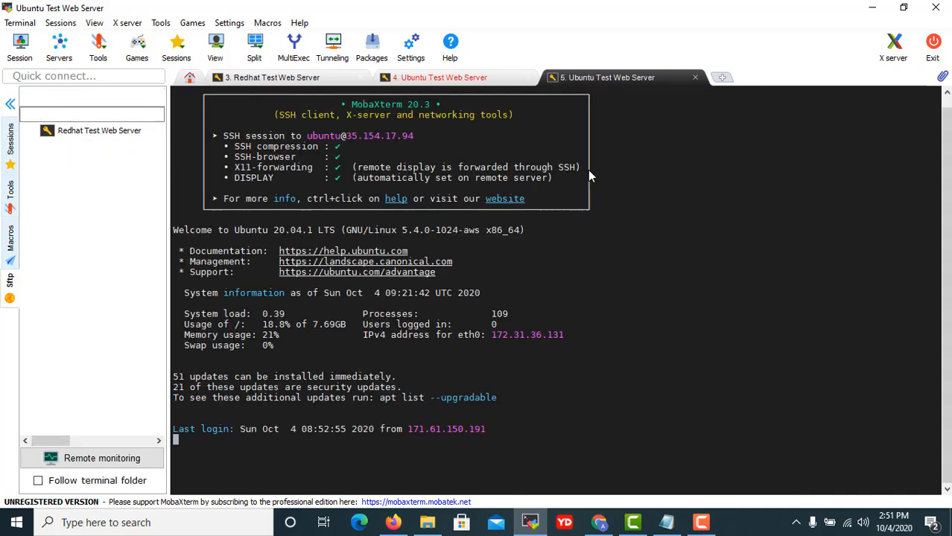
Run cd /var/www/html, ls and cat index.html to confirm the page, then minimize MobaXterm and Chrome.
text(cd /)
key(Return)
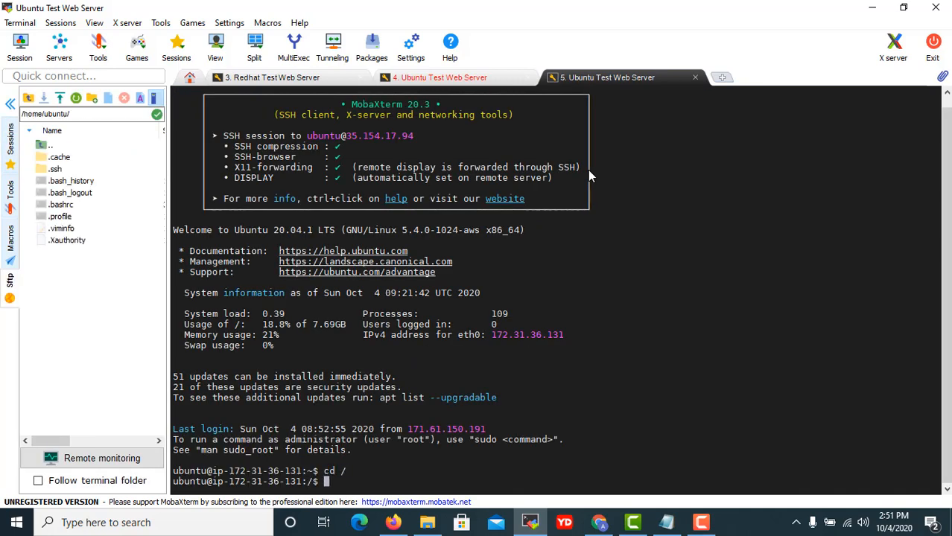
text(cd /var/www/html)
key(Return)
text(ls)
key(Return)
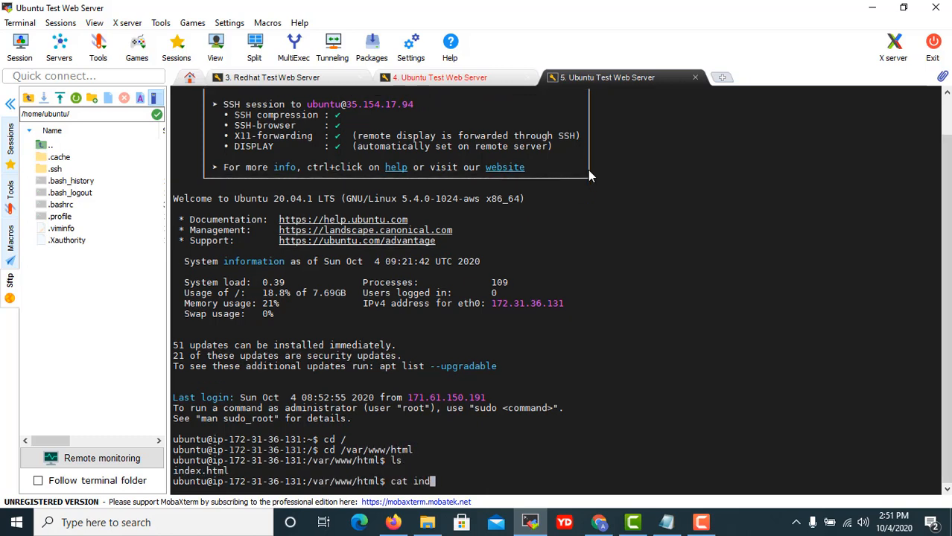
text(cat index.html)
key(Return)
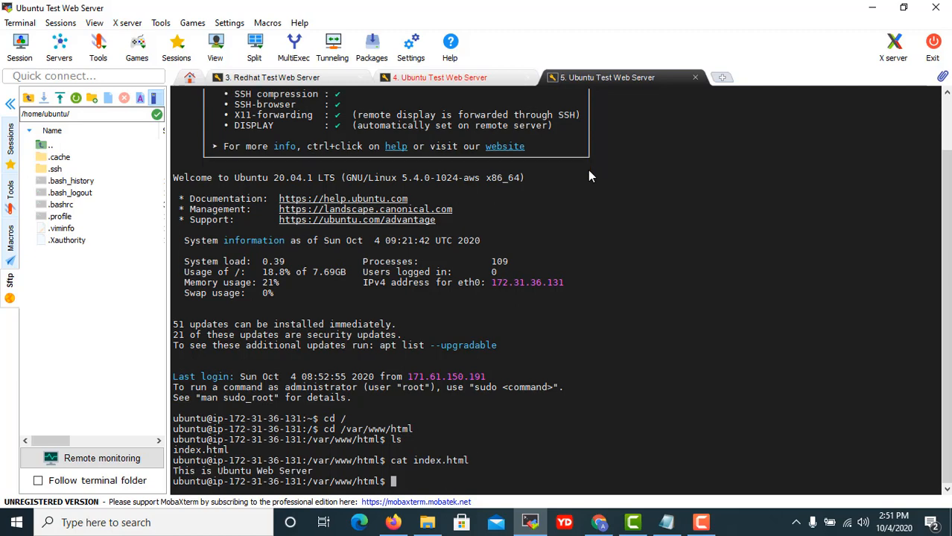
click(860, 8)
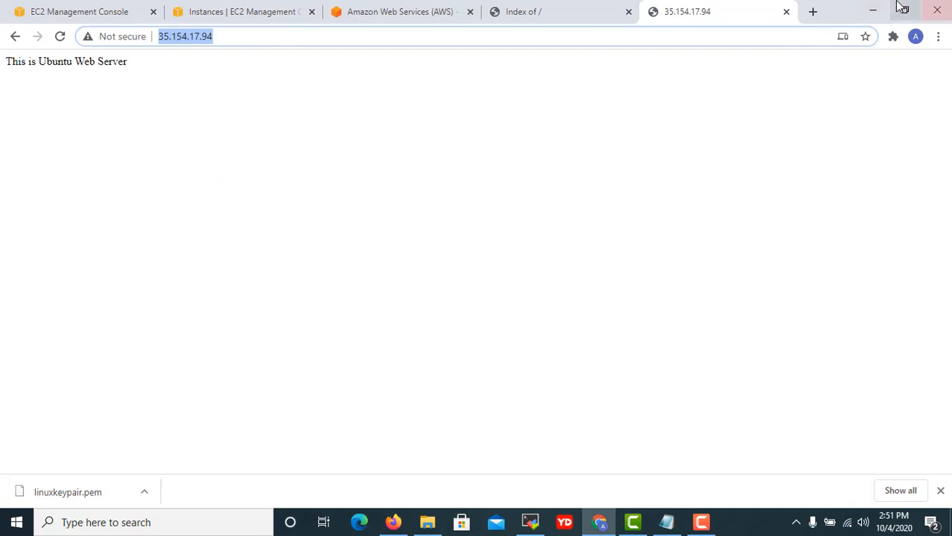
click(873, 11)
Add item '7. Lets do the cleanup' to the EC2 Master Class notes in Notepad, then return to Chrome.
click(659, 526)
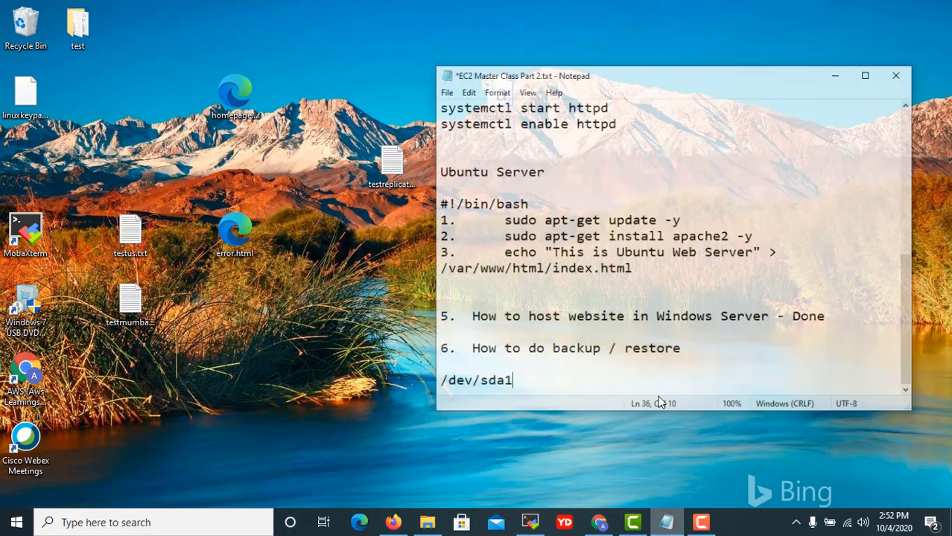
key(Return)
key(Return)
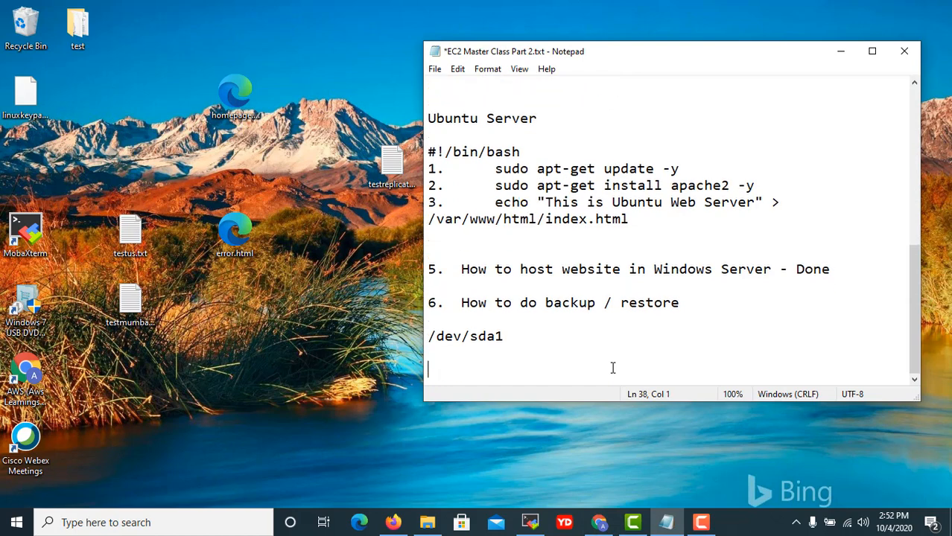
text(This)
key(shift+Home)
text(e)
text(7.   Lets do th)
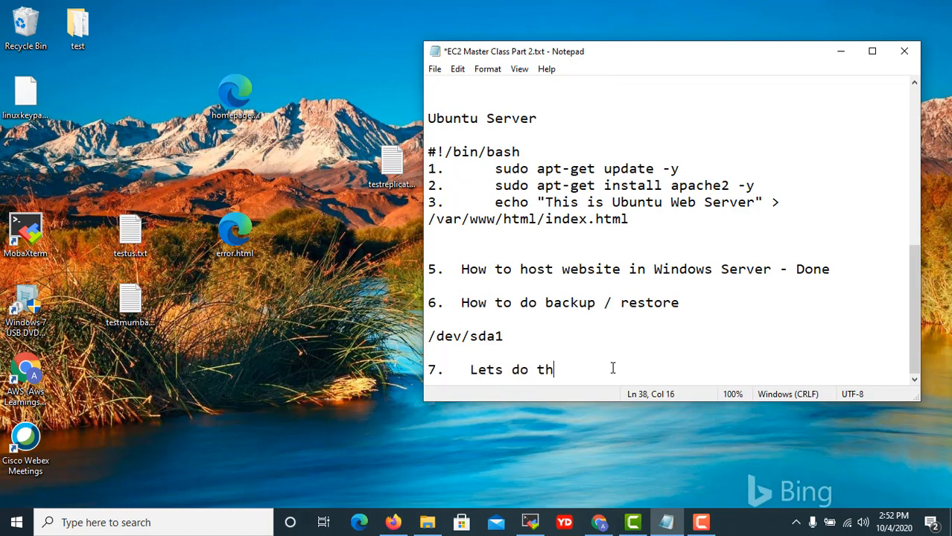
text(e cleanup.)
key(alt+Tab)
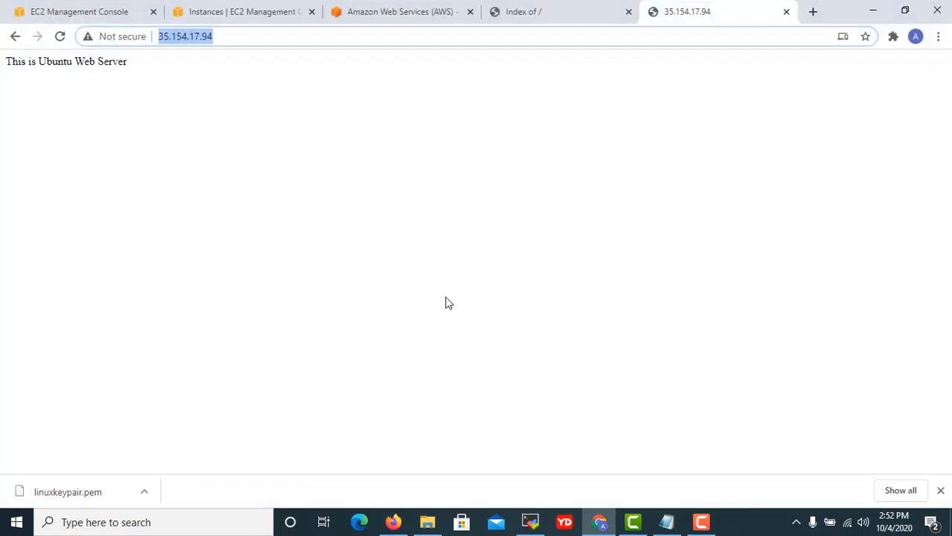
Select the Ubuntu, Windows 2019 and Redhat instances in the EC2 Instances list.
click(397, 12)
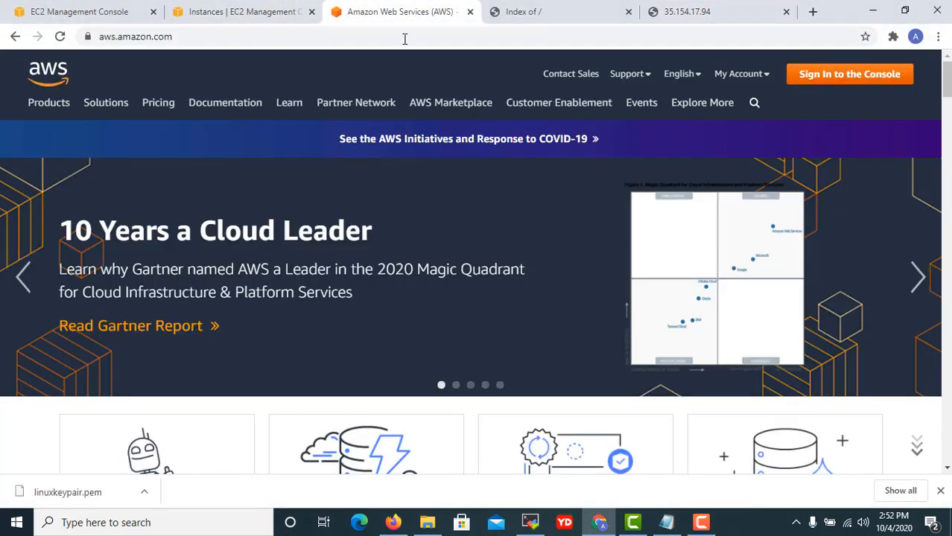
click(230, 13)
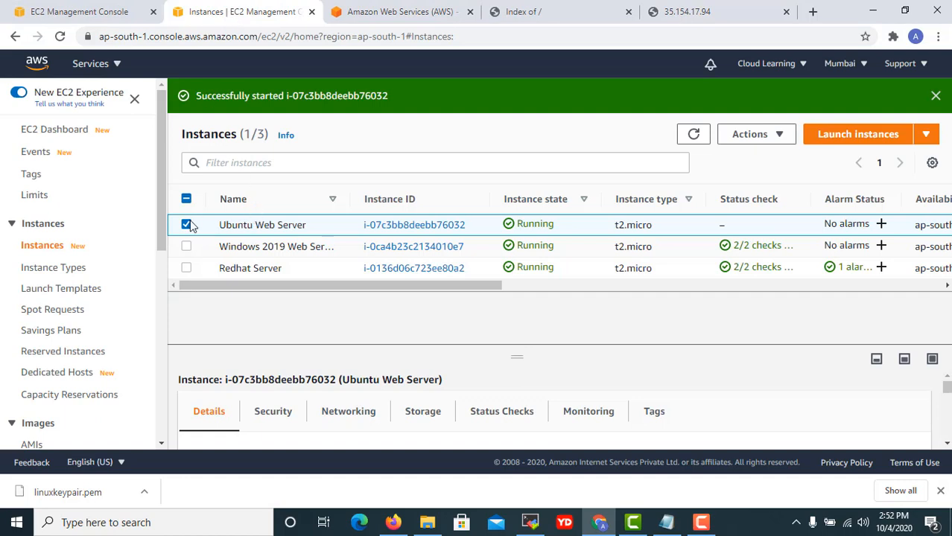
click(186, 247)
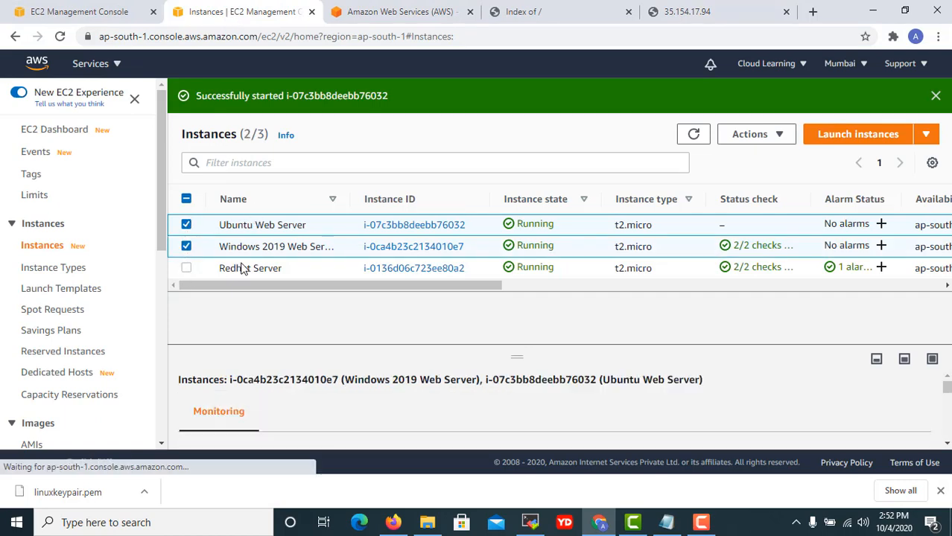
click(186, 268)
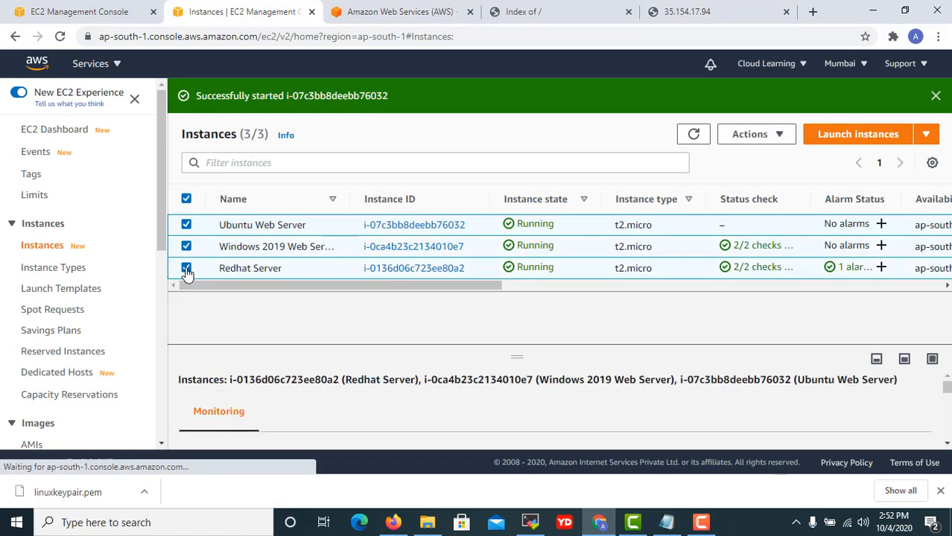
click(773, 134)
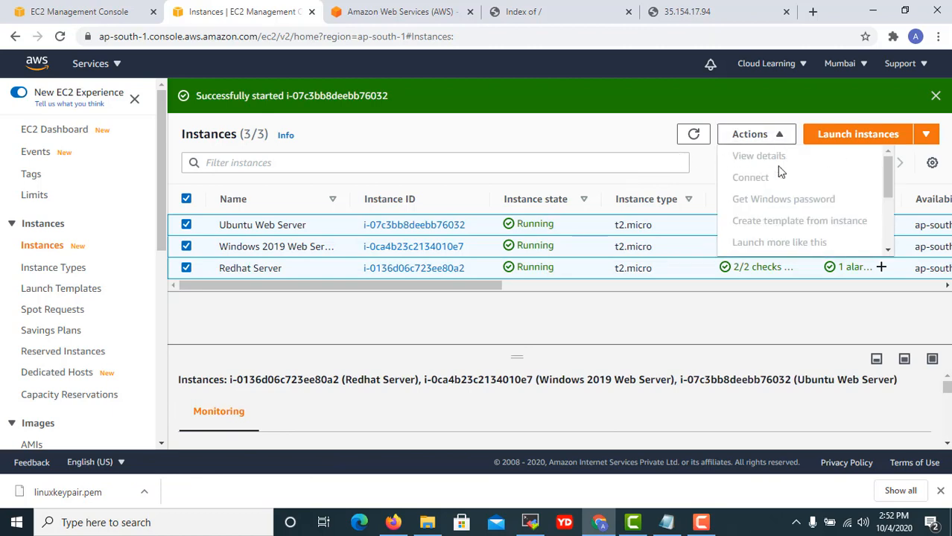
click(583, 144)
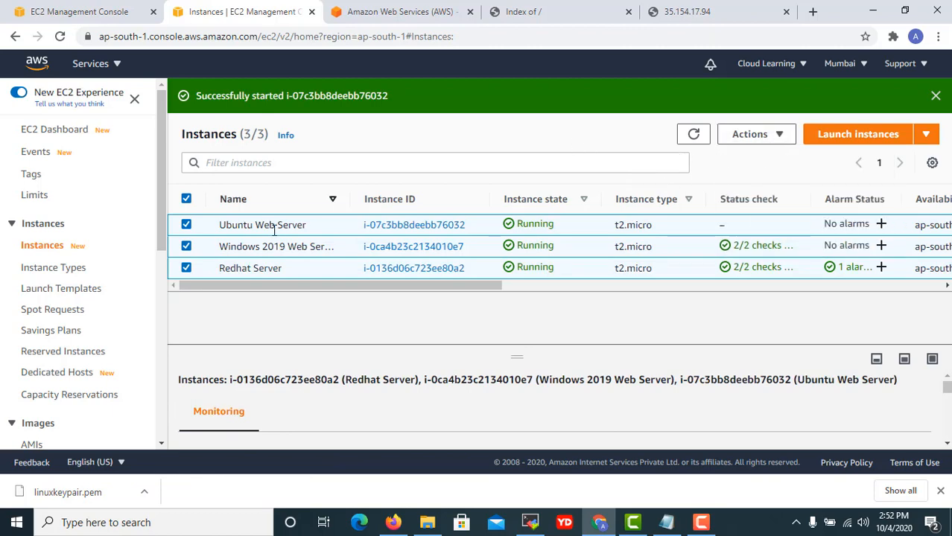
click(186, 200)
click(186, 225)
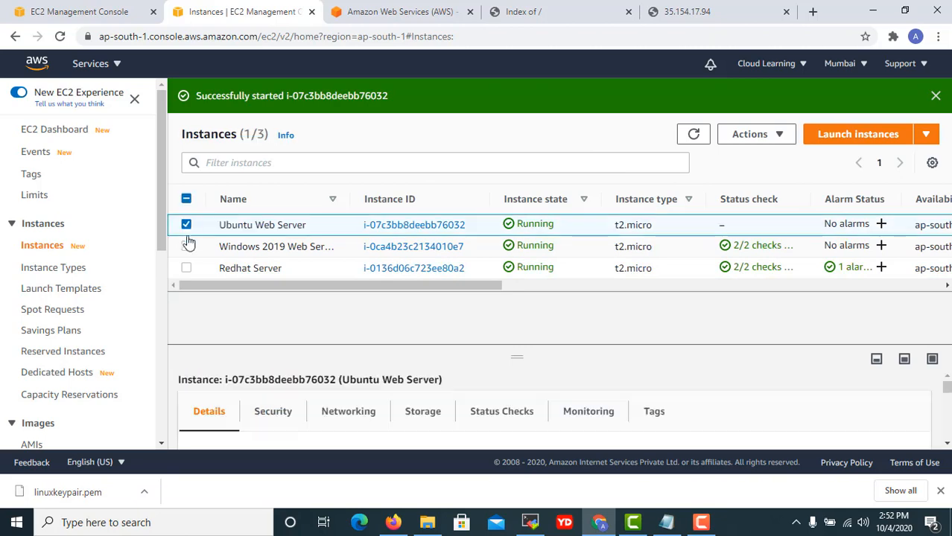
click(186, 247)
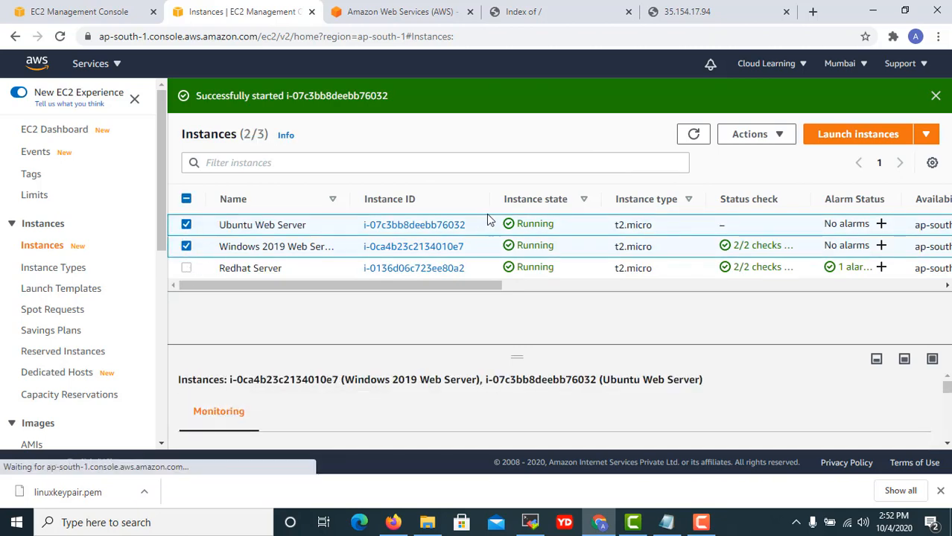
Terminate all three selected instances and dismiss the notification banners.
click(778, 140)
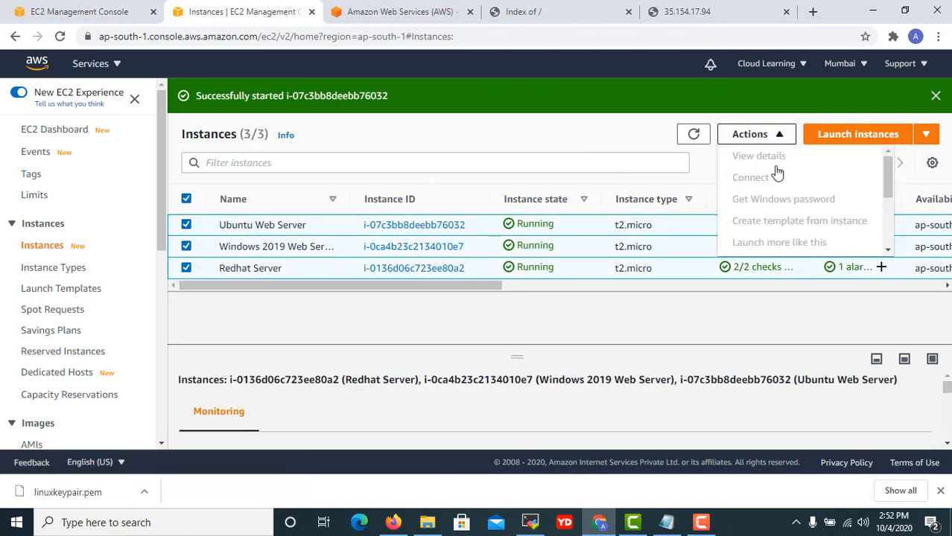
scroll(776, 172, down, 3)
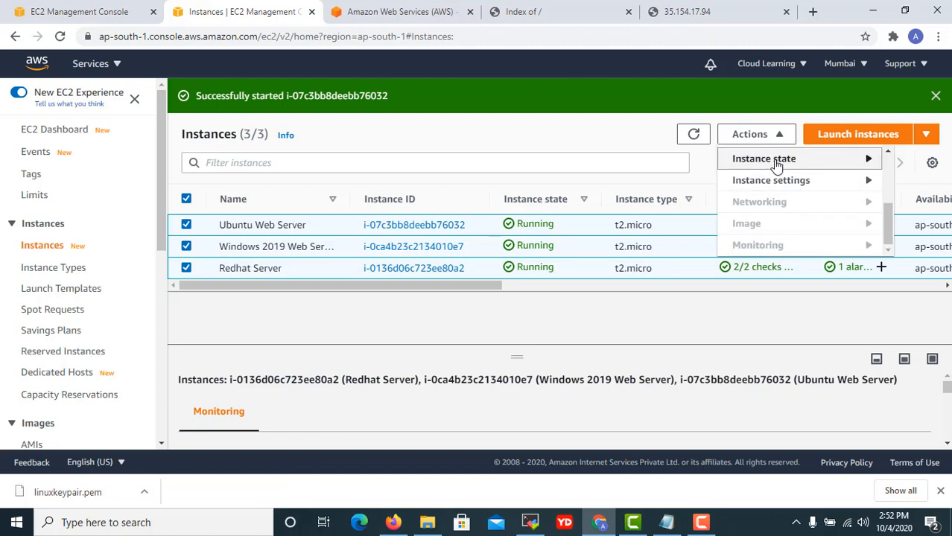
mouse_move(776, 166)
click(631, 249)
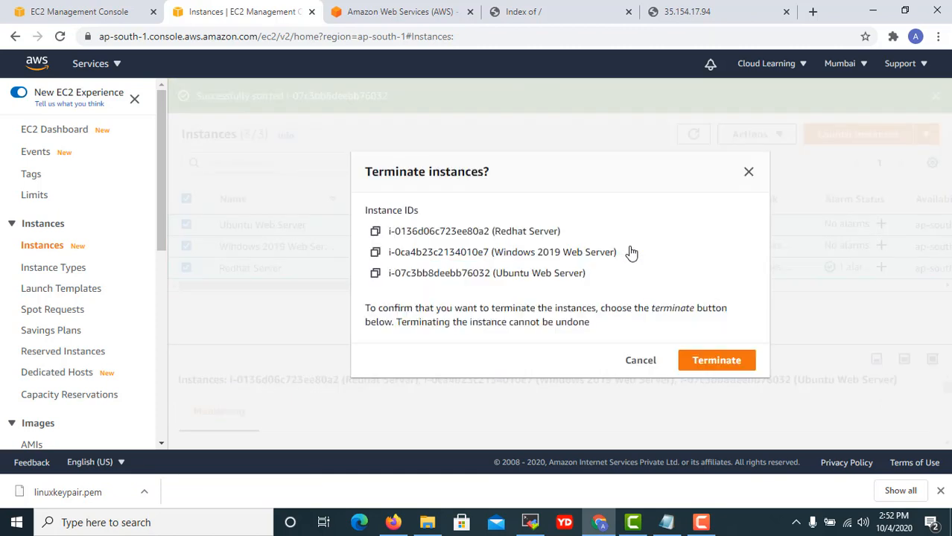
click(717, 360)
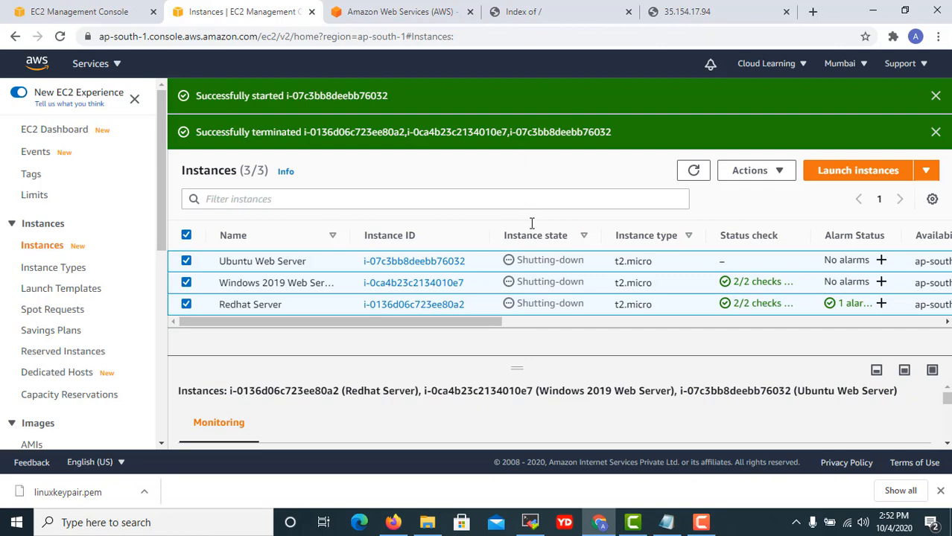
mouse_move(516, 363)
mouse_down()
mouse_move(527, 395)
mouse_move(525, 358)
mouse_up()
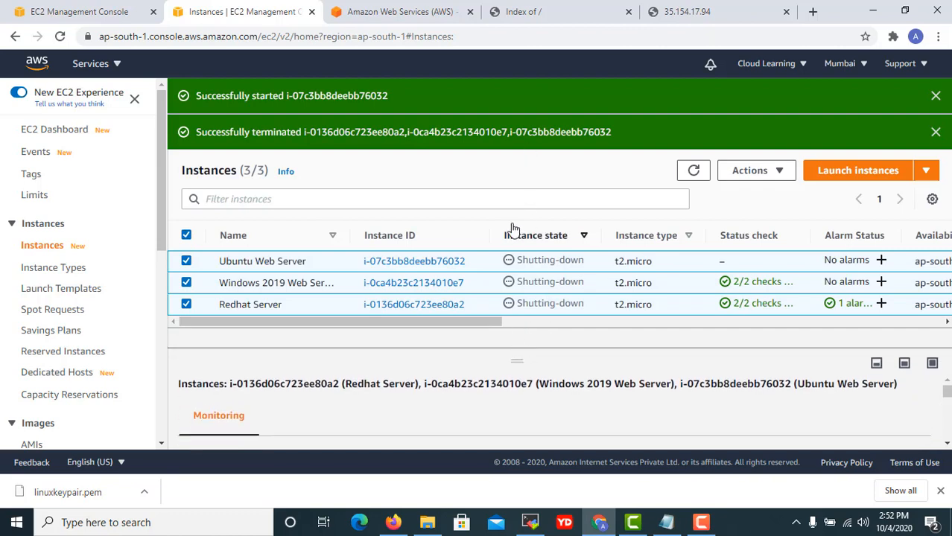
click(936, 132)
click(934, 96)
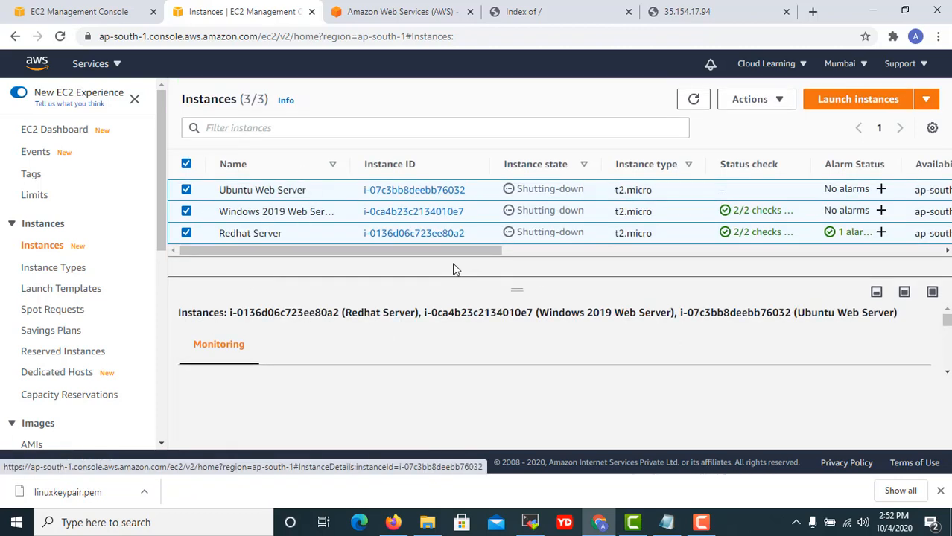
scroll(56, 343, down, 3)
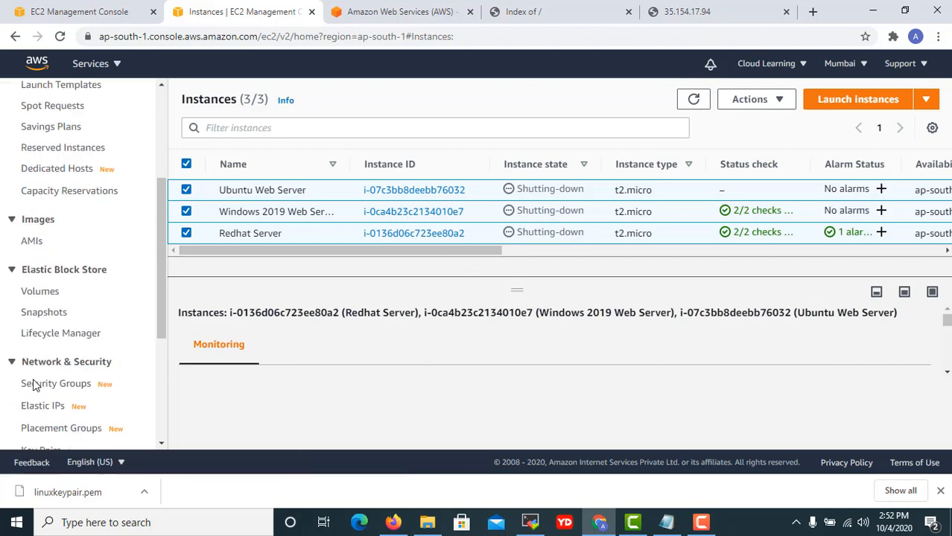
Open the EBS Volumes list and select the Restored Volume and Ubuntu Web Server volumes.
click(44, 288)
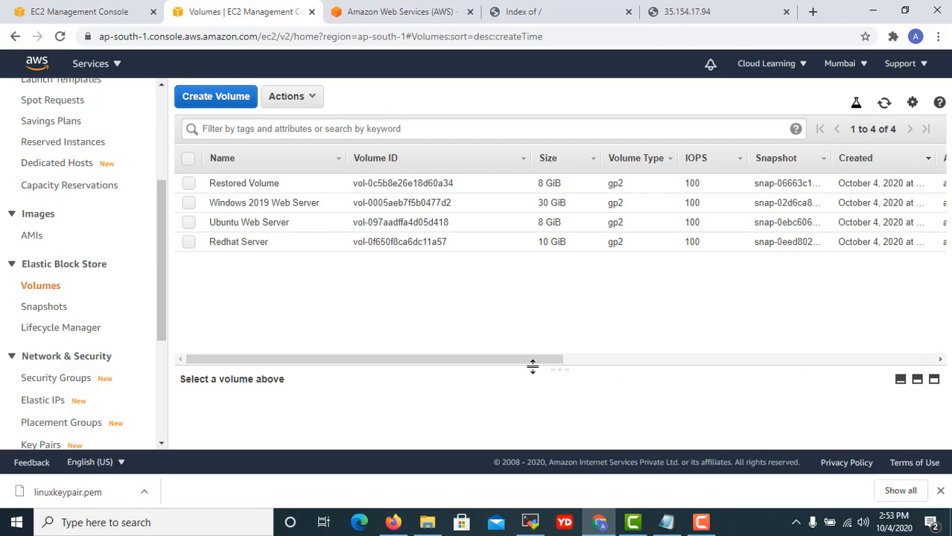
click(627, 359)
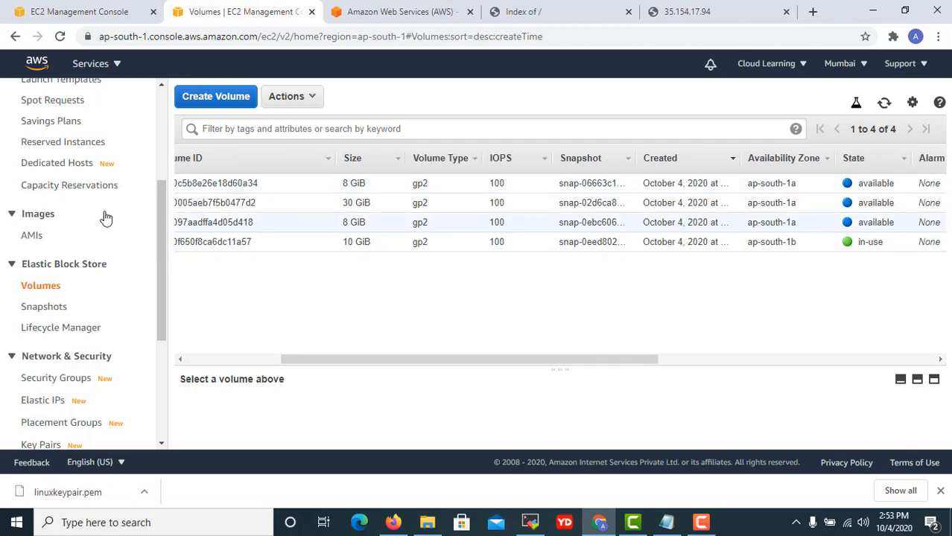
drag(297, 366, 206, 365)
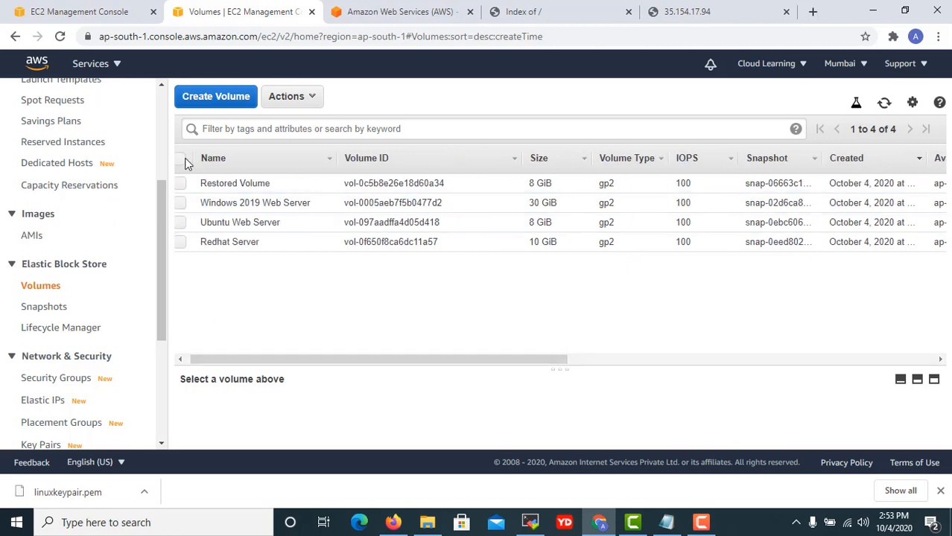
click(180, 158)
click(306, 104)
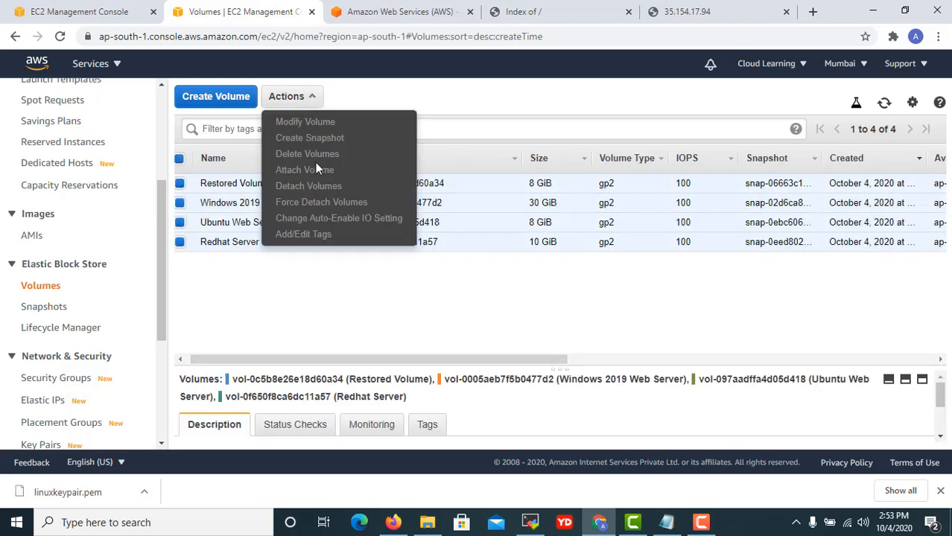
click(421, 99)
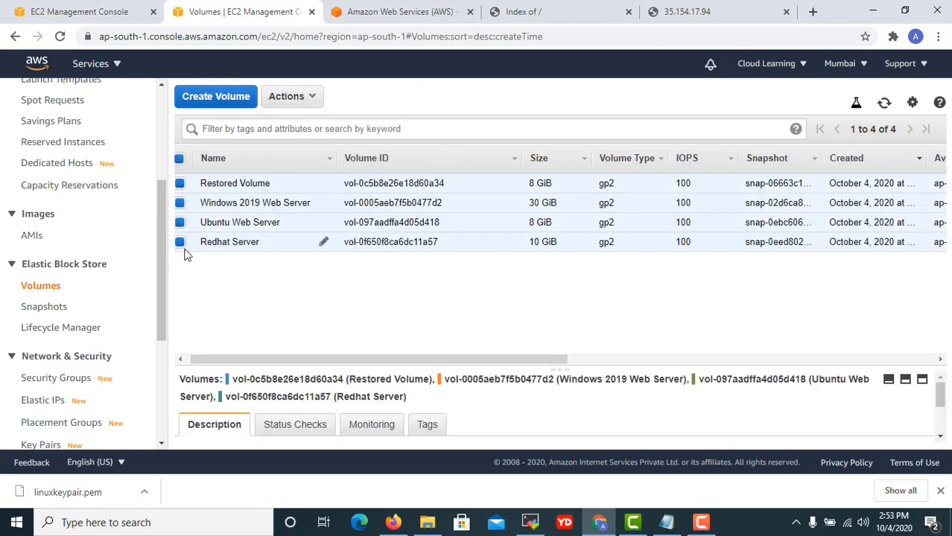
click(885, 104)
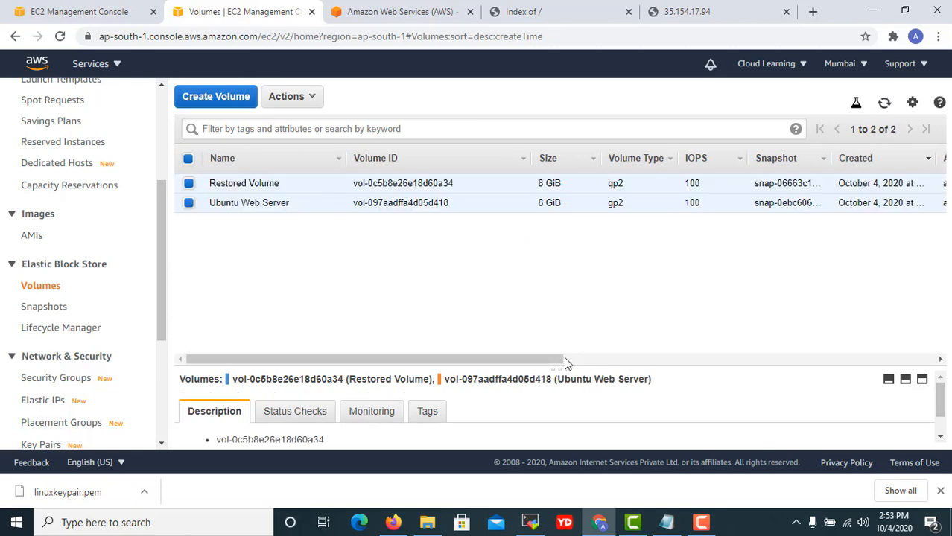
drag(561, 358, 604, 360)
click(884, 105)
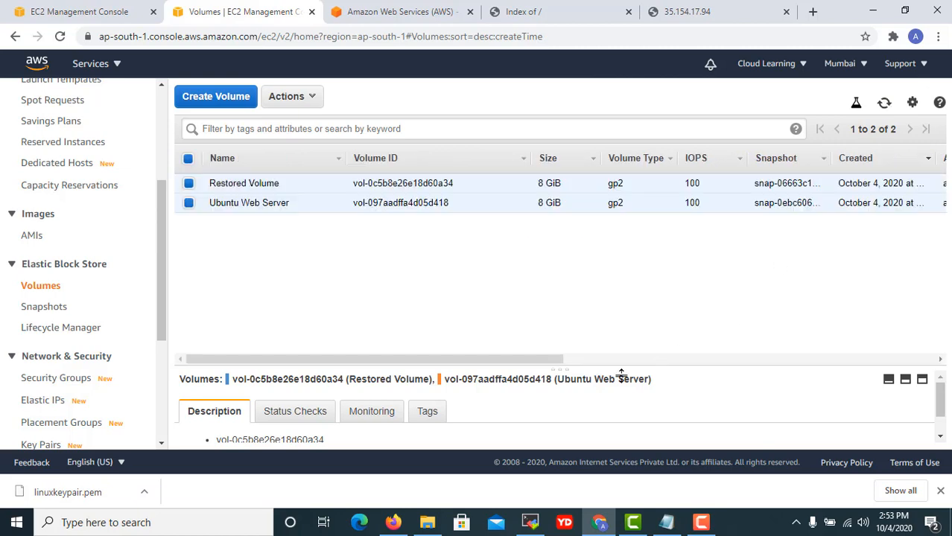
drag(535, 361, 743, 360)
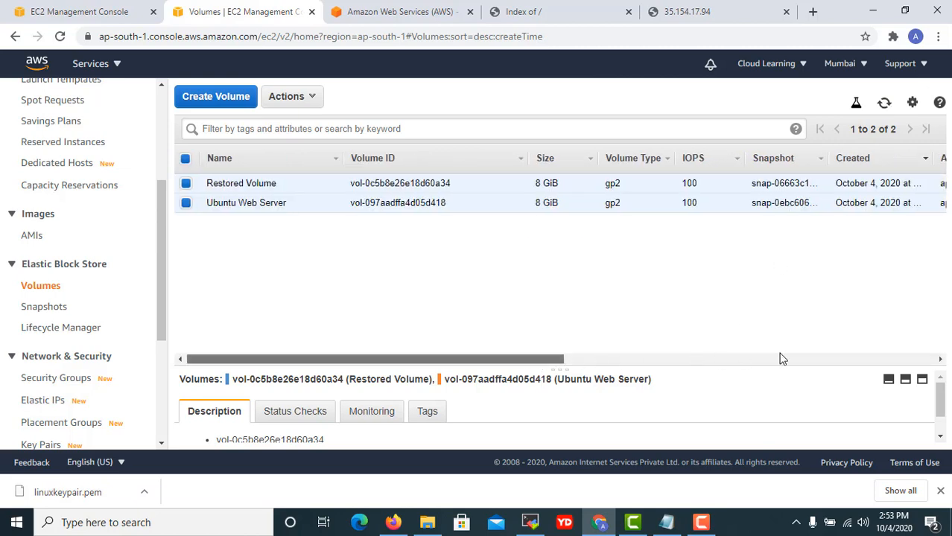
drag(534, 359, 737, 359)
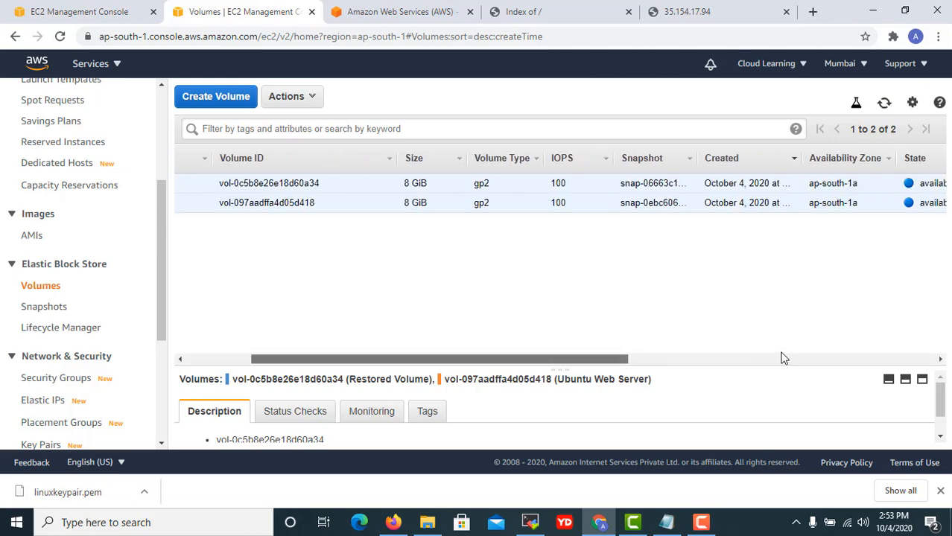
Delete both selected volumes and refresh to confirm no volumes remain in the region.
click(297, 98)
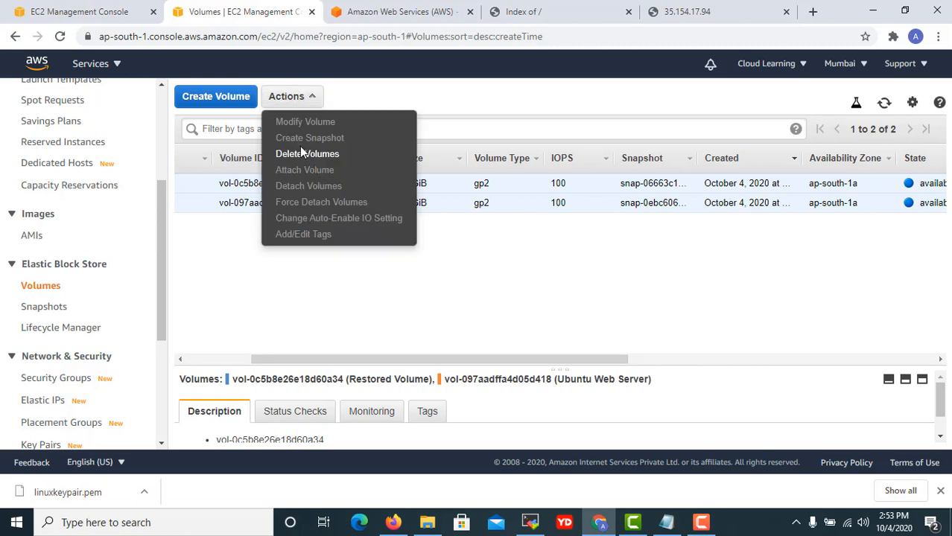
click(303, 153)
click(686, 332)
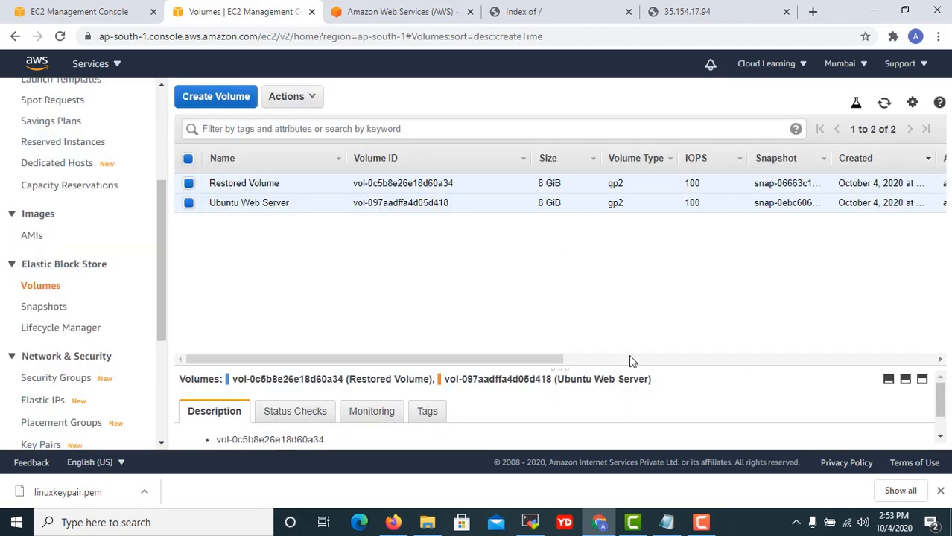
drag(510, 361, 733, 344)
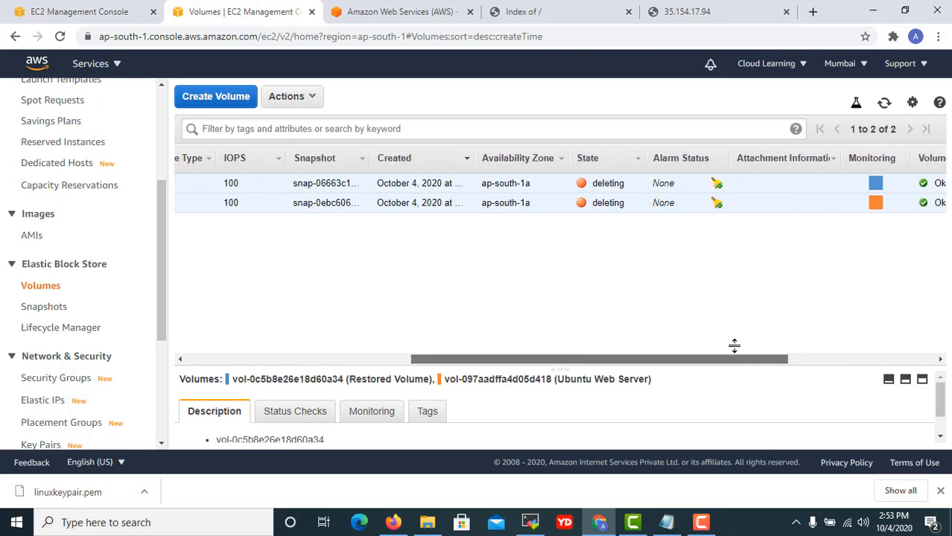
click(884, 103)
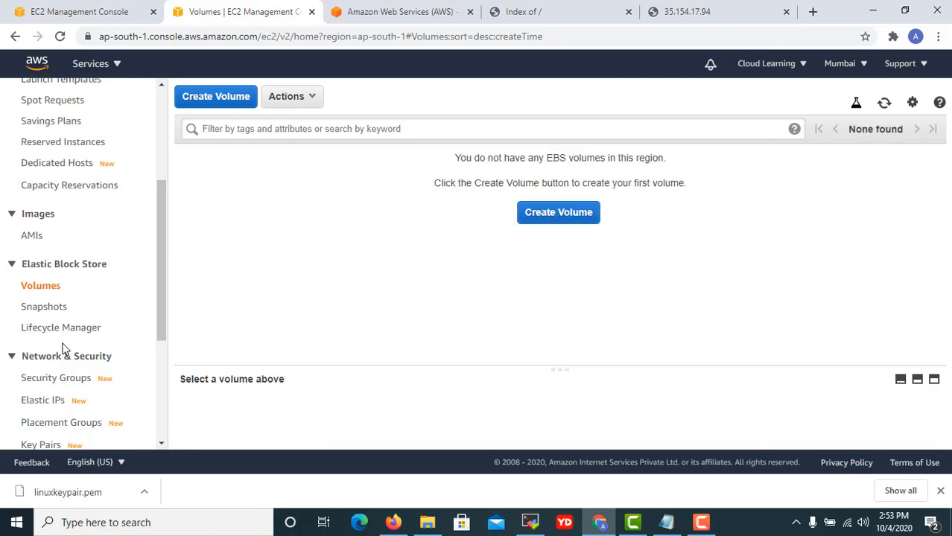
scroll(56, 350, down, 2)
scroll(54, 370, down, 1)
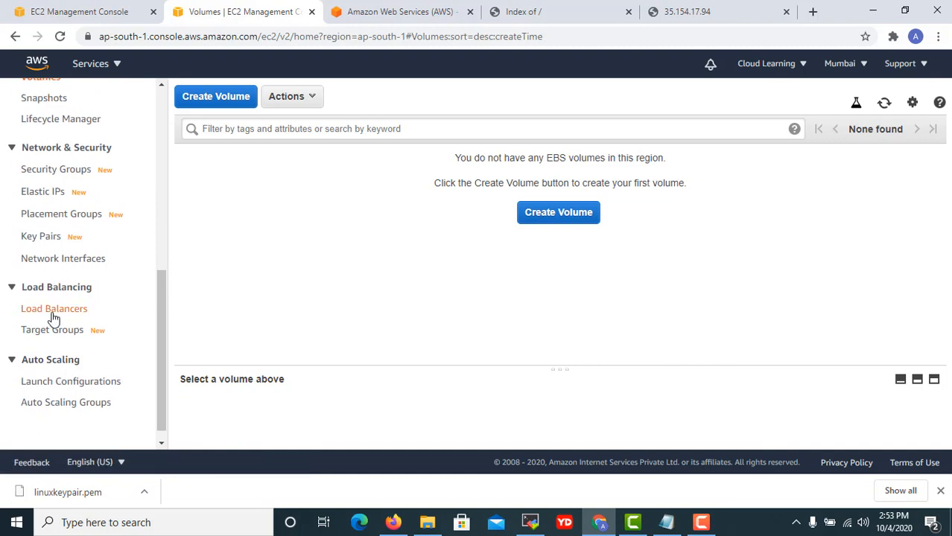
scroll(22, 312, up, 1)
Attempt to delete both EBS snapshots, then dismiss the snapshot-in-use error.
click(42, 168)
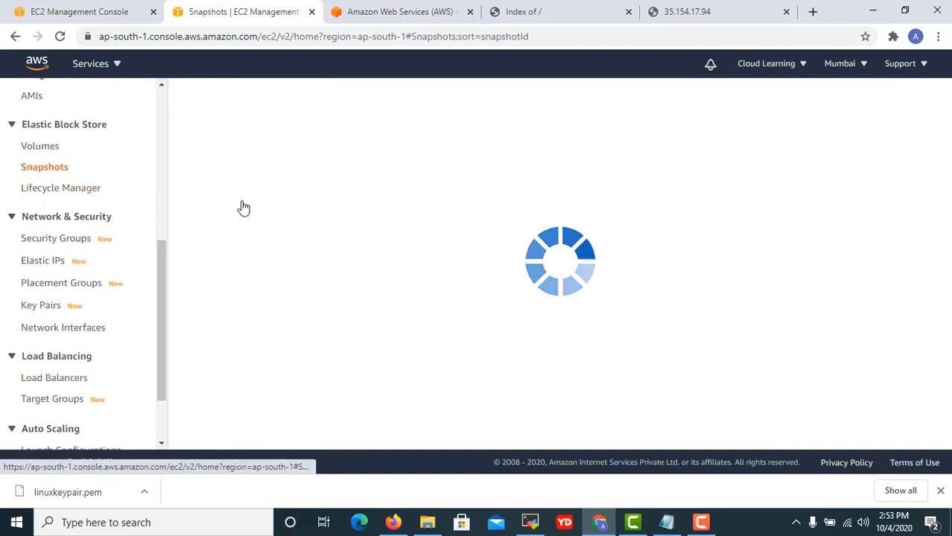
click(188, 159)
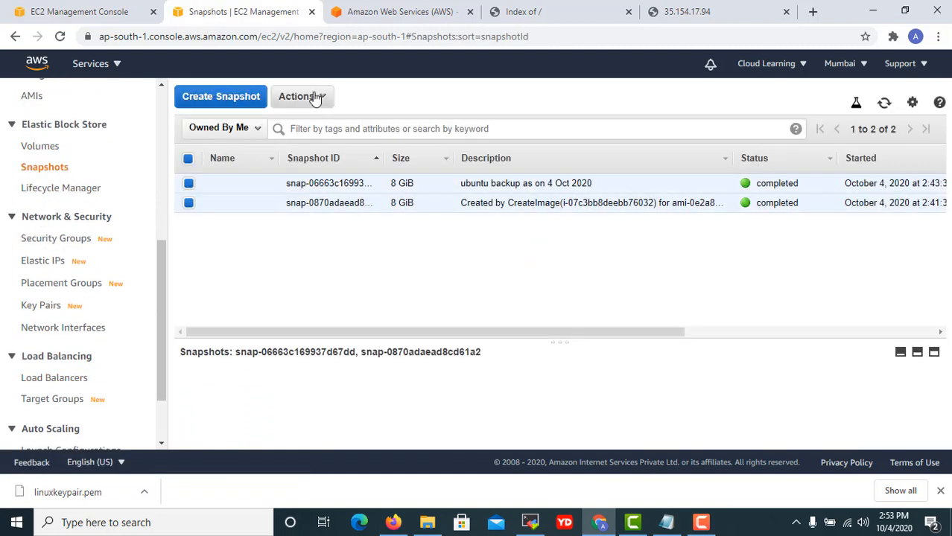
click(302, 97)
click(307, 124)
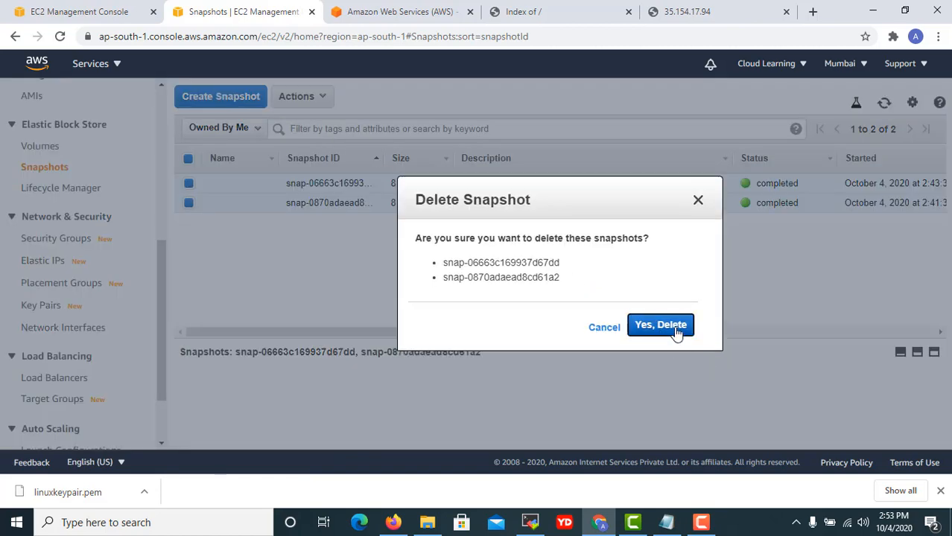
click(674, 332)
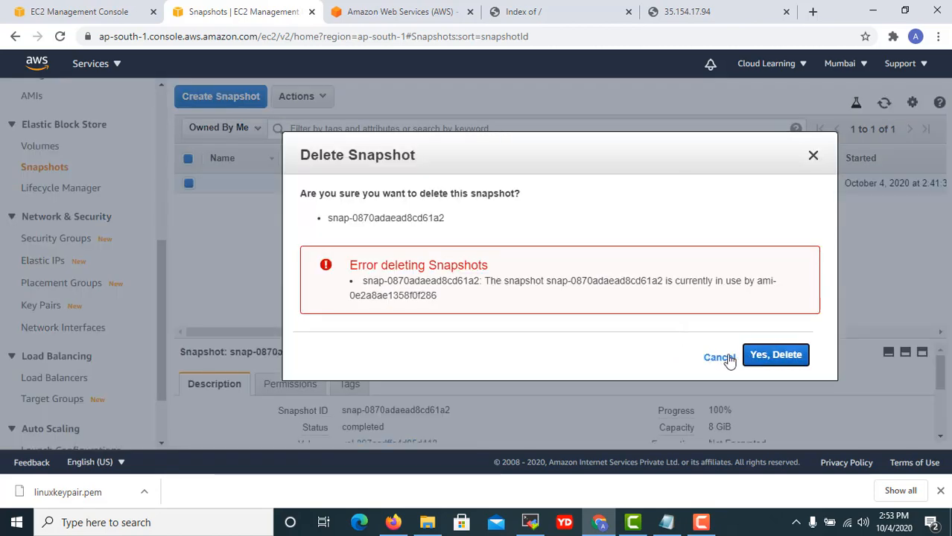
click(719, 358)
Deregister the ubuntu server AMI from the owned AMIs list.
scroll(30, 253, up, 2)
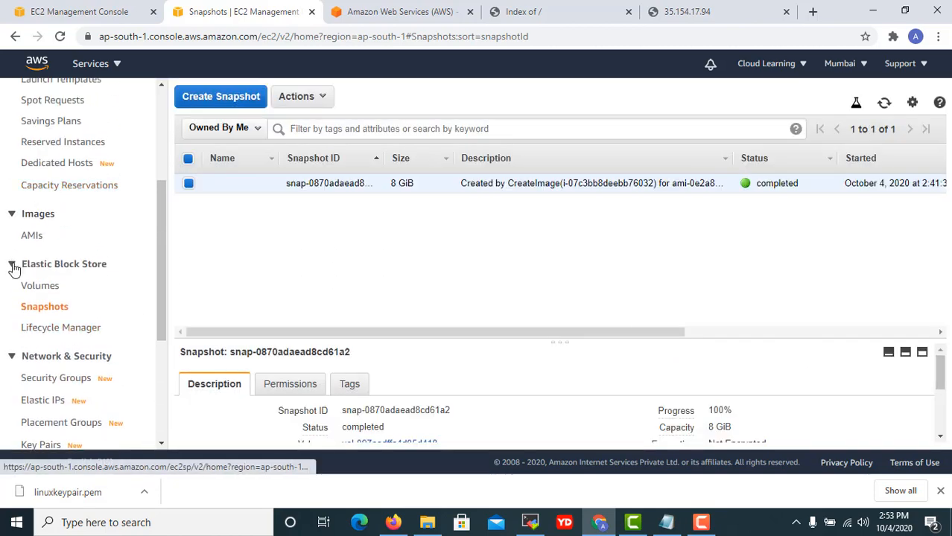
click(30, 237)
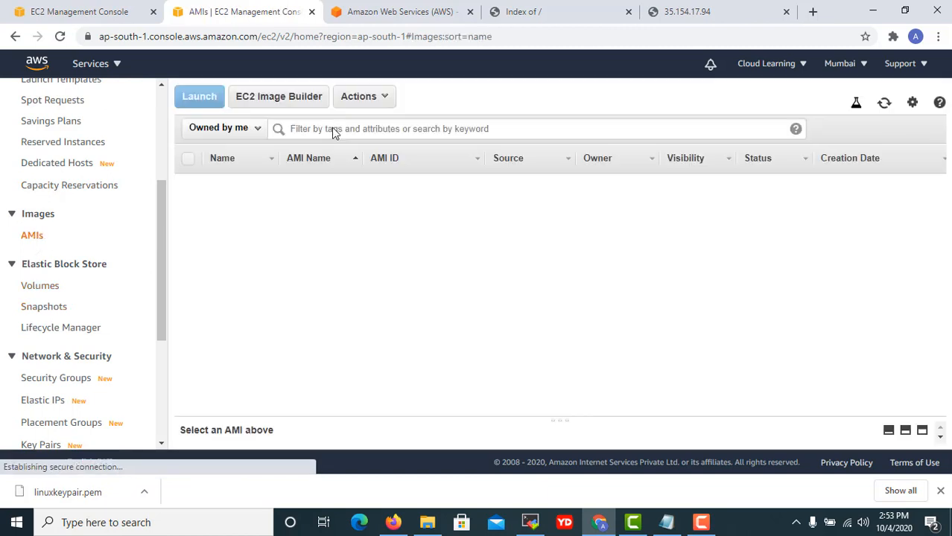
click(364, 97)
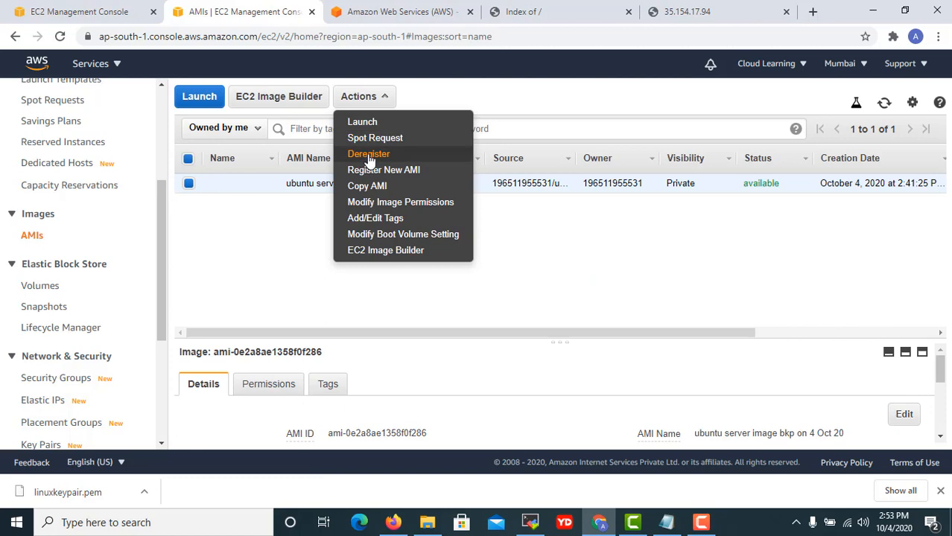
click(370, 155)
click(671, 315)
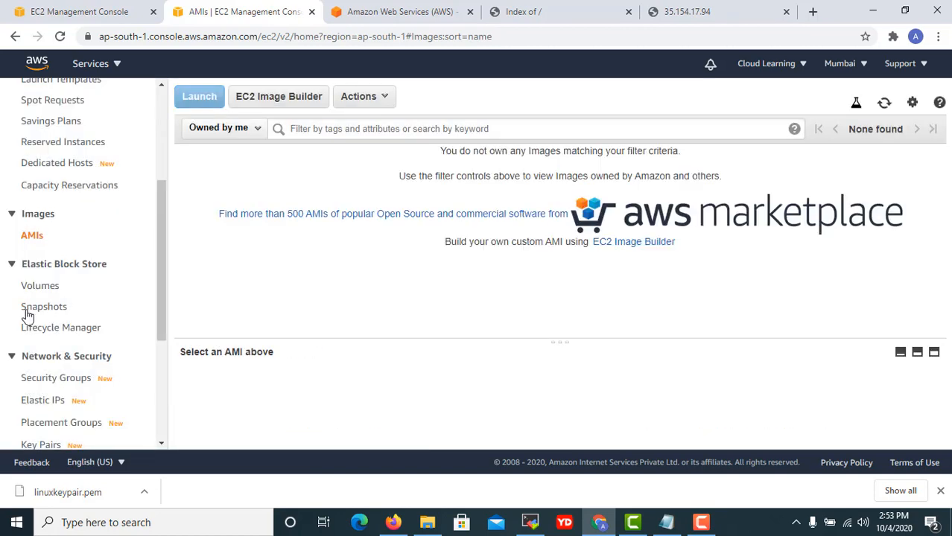
Delete the remaining snapshot and view the EC2 Dashboard resource overview.
scroll(51, 346, down, 1)
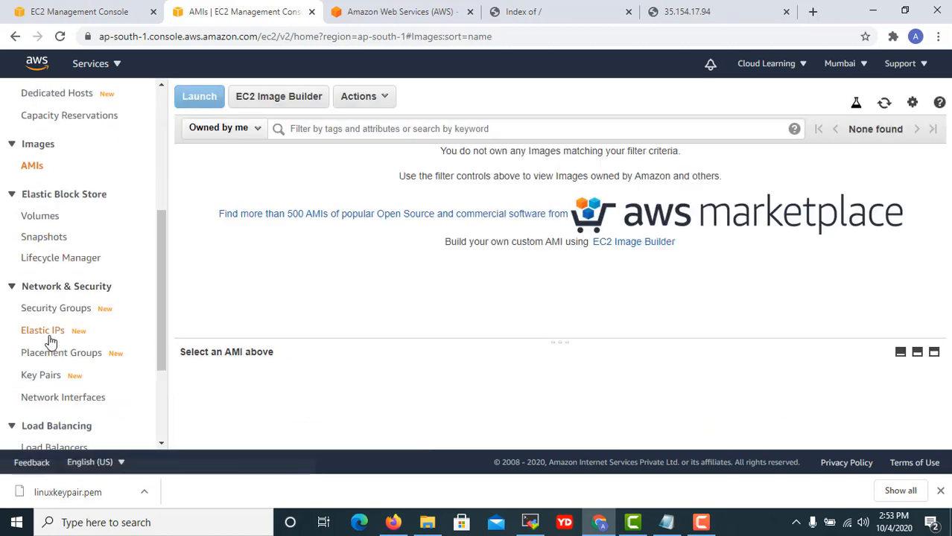
click(29, 236)
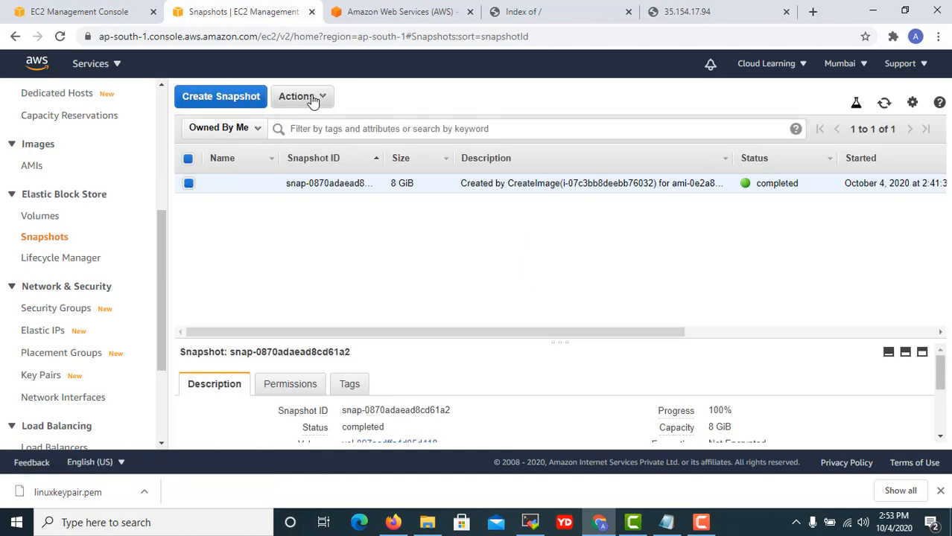
click(313, 97)
click(298, 121)
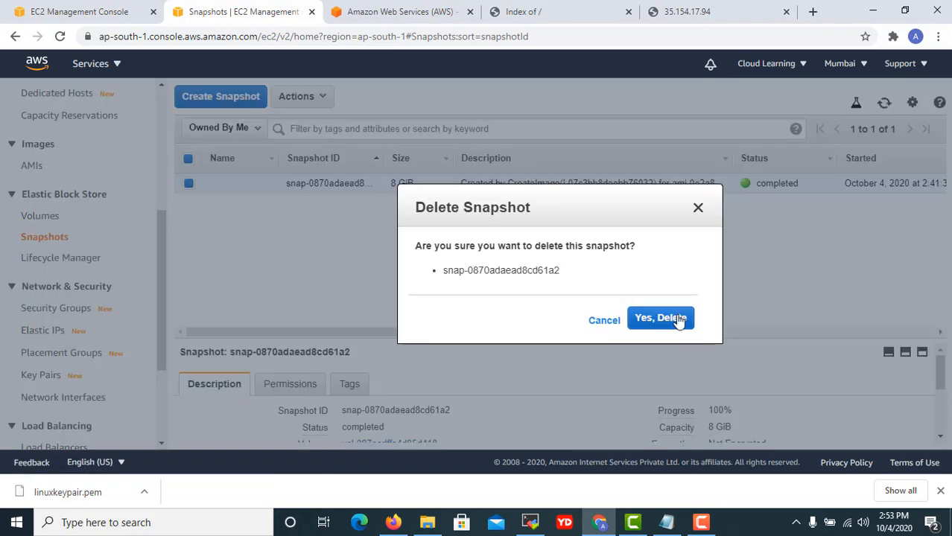
click(686, 325)
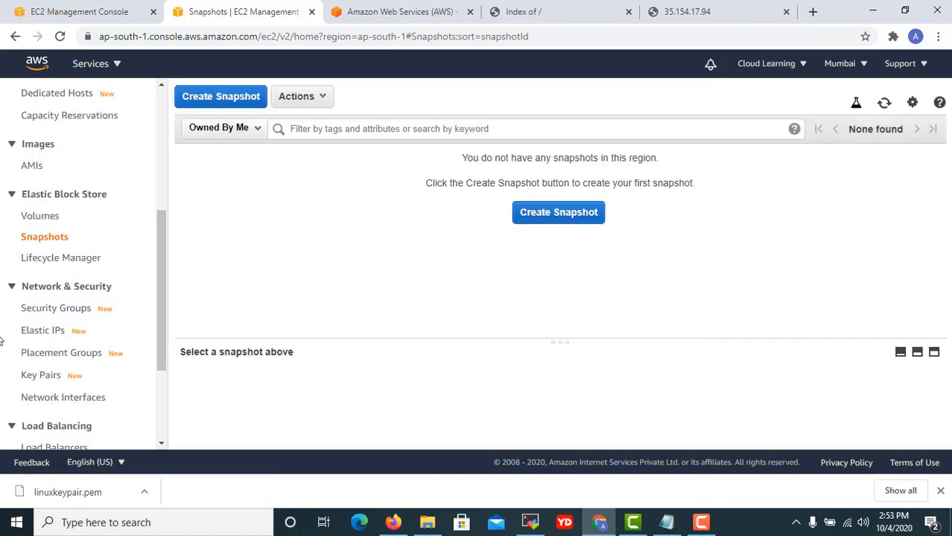
scroll(2, 298, up, 4)
click(62, 130)
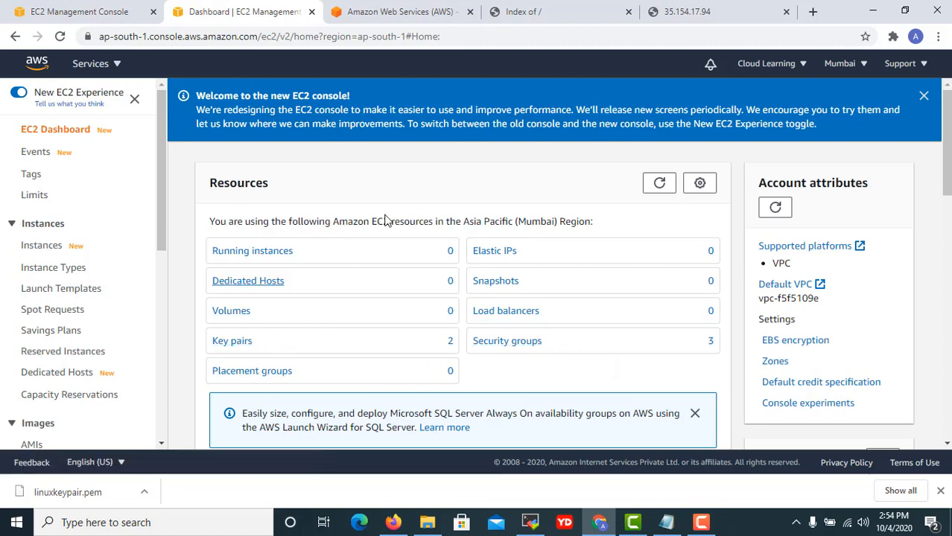
Close the AWS, 35.154.17.94, Index of / and duplicate Dashboard tabs, leaving the Instances tab.
click(470, 11)
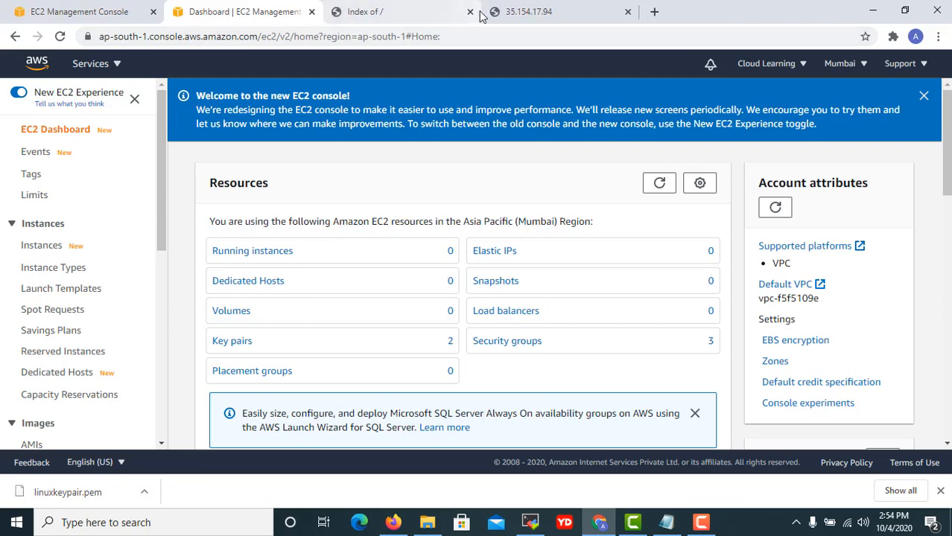
click(480, 14)
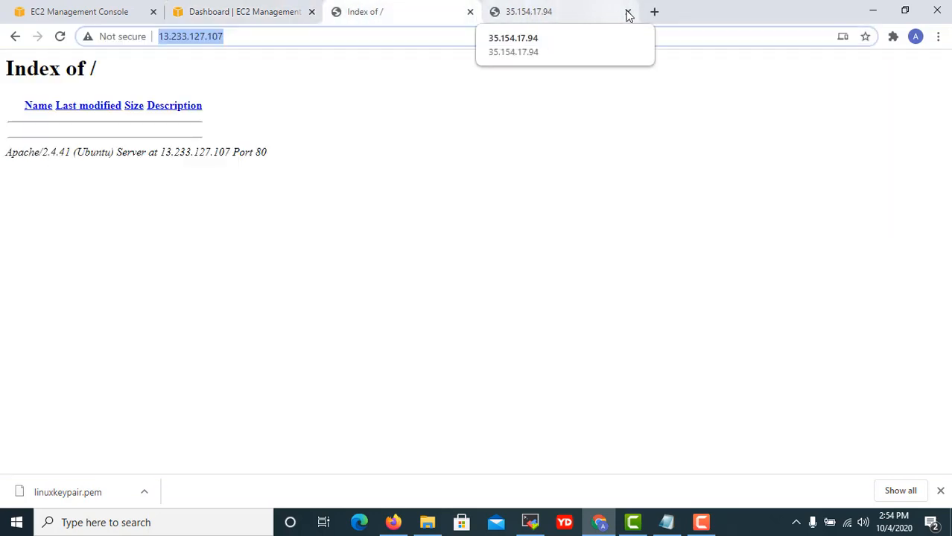
click(627, 12)
click(495, 12)
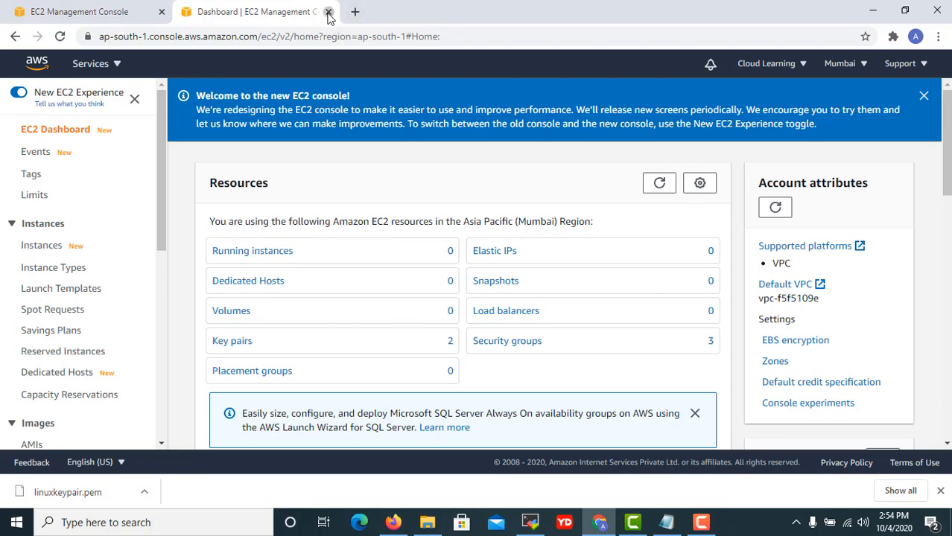
click(329, 13)
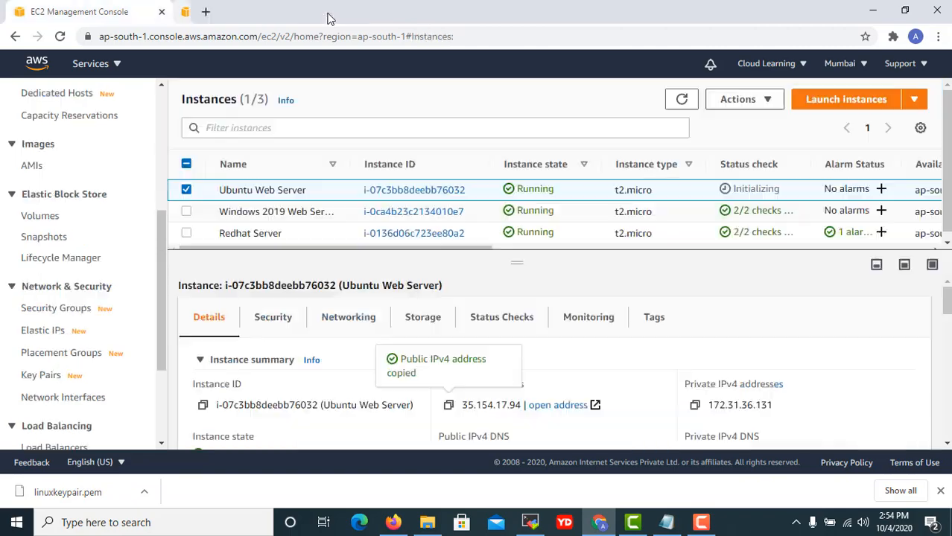